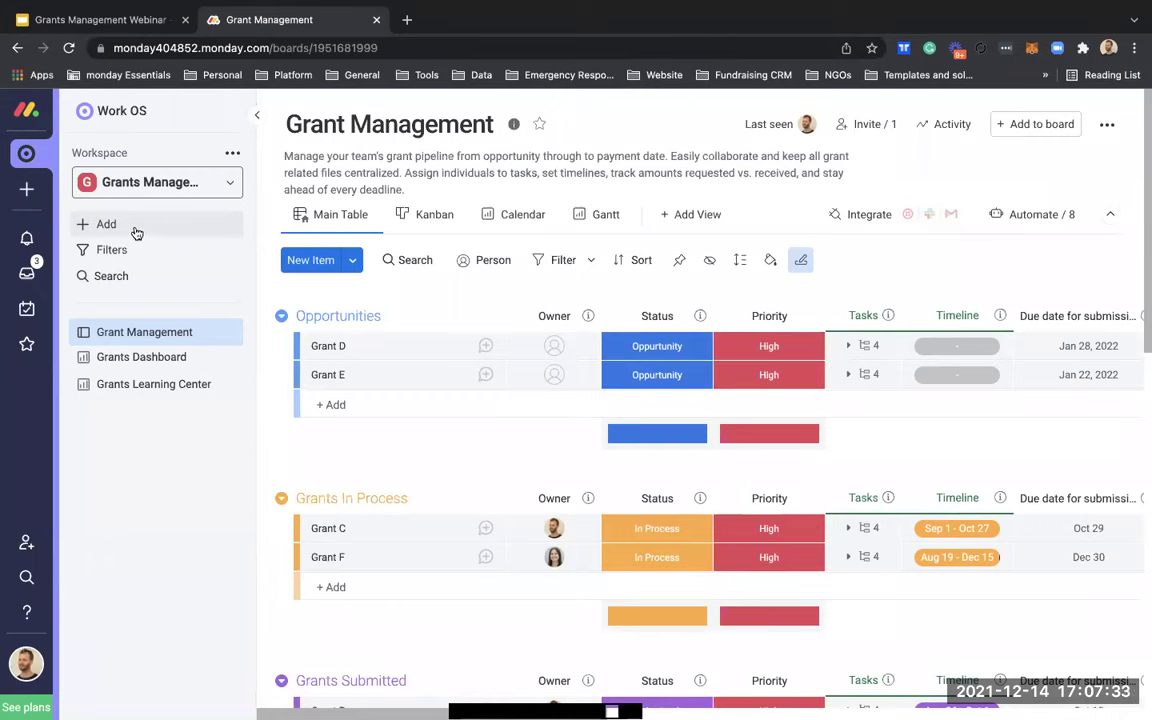
Step: Open the template center through the workspace sidebar's Add menu
click(138, 231)
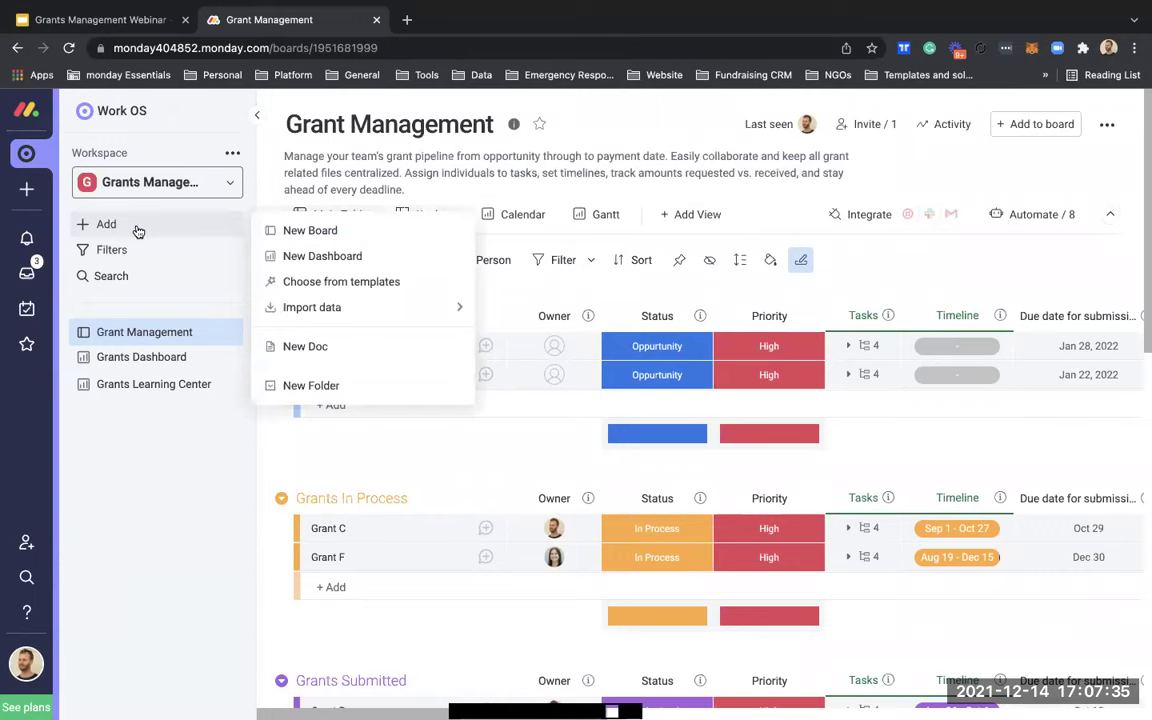
click(352, 287)
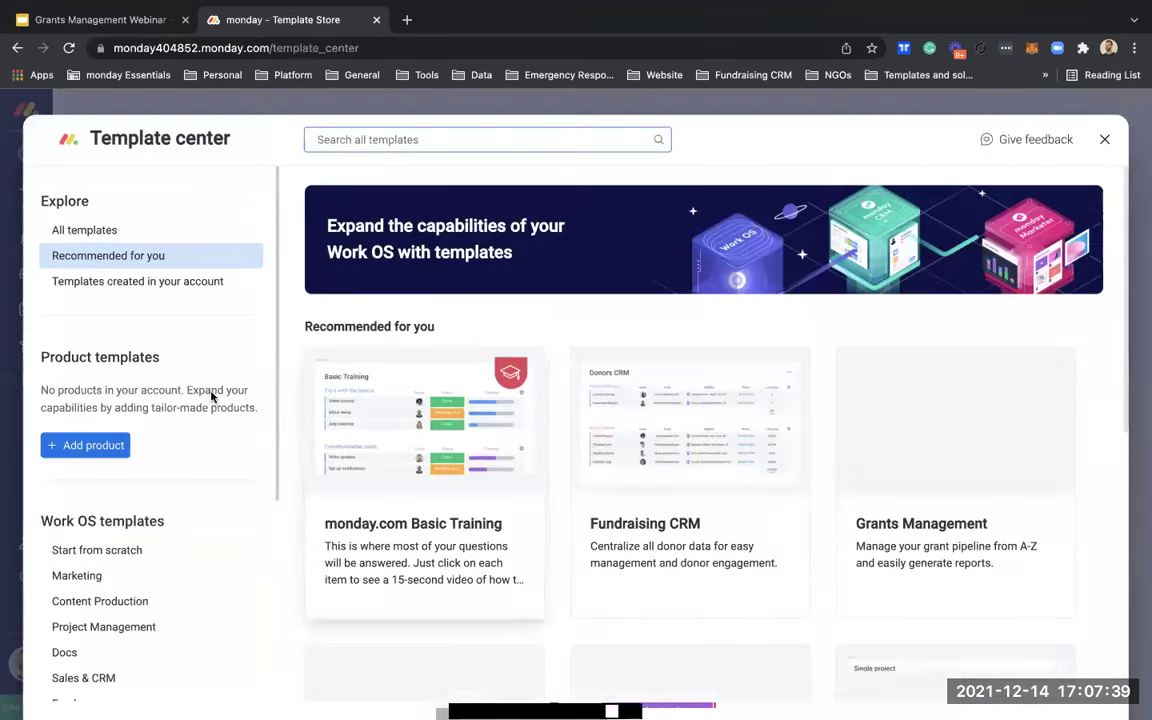
Step: Browse the Nonprofits templates, then close the template center to return to the Grant Management board
scroll(153, 589, down, 5)
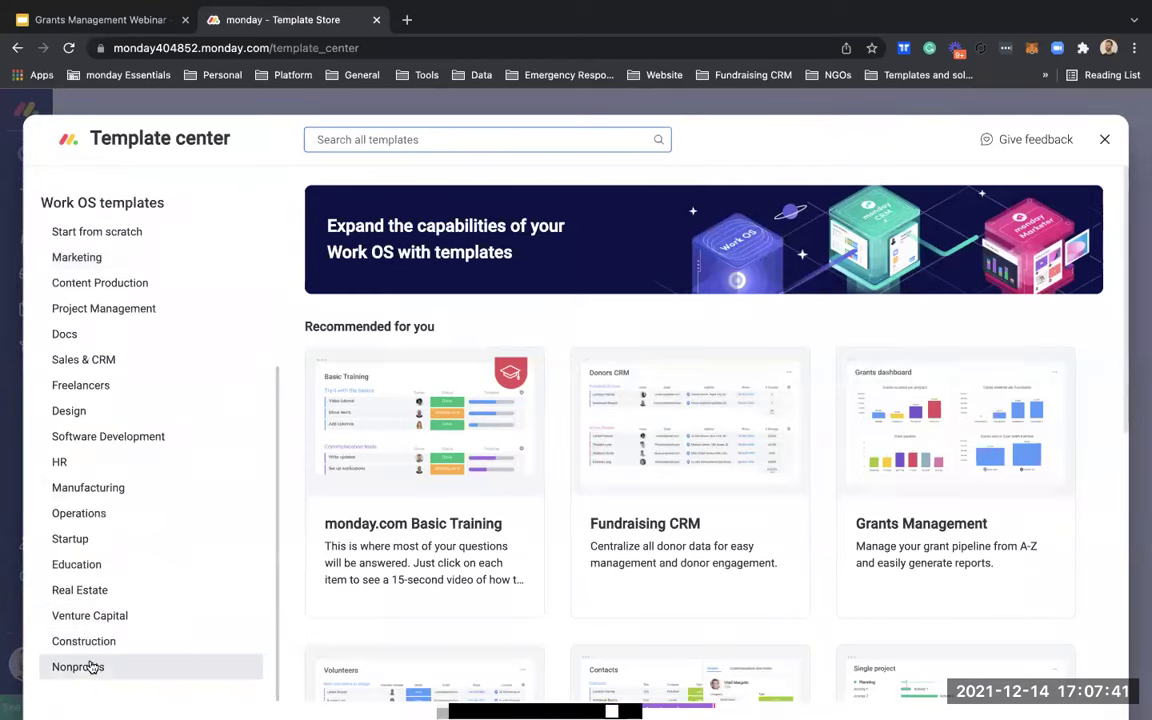
click(90, 667)
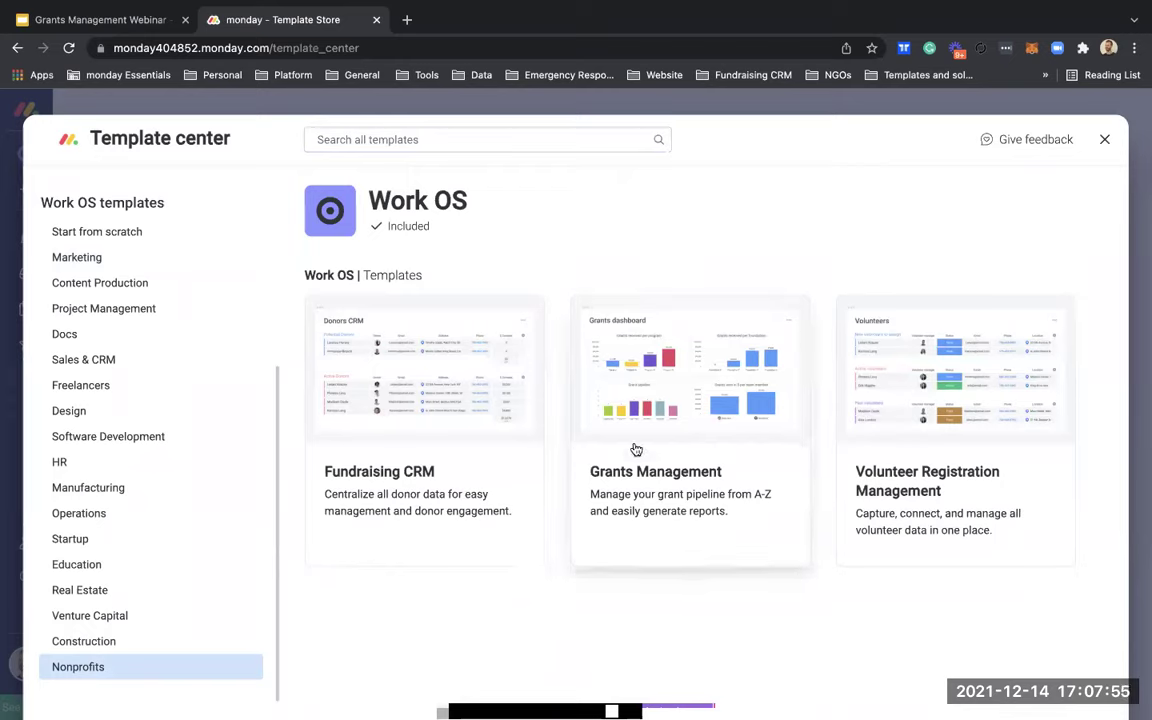
click(1105, 140)
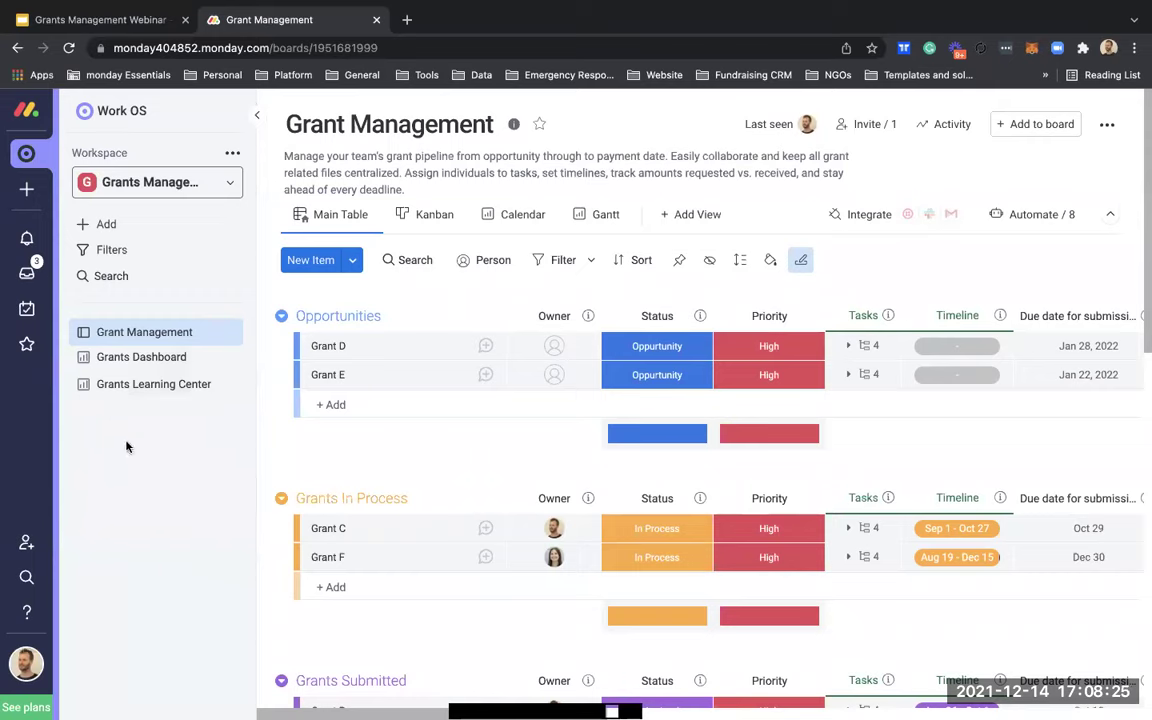
click(257, 115)
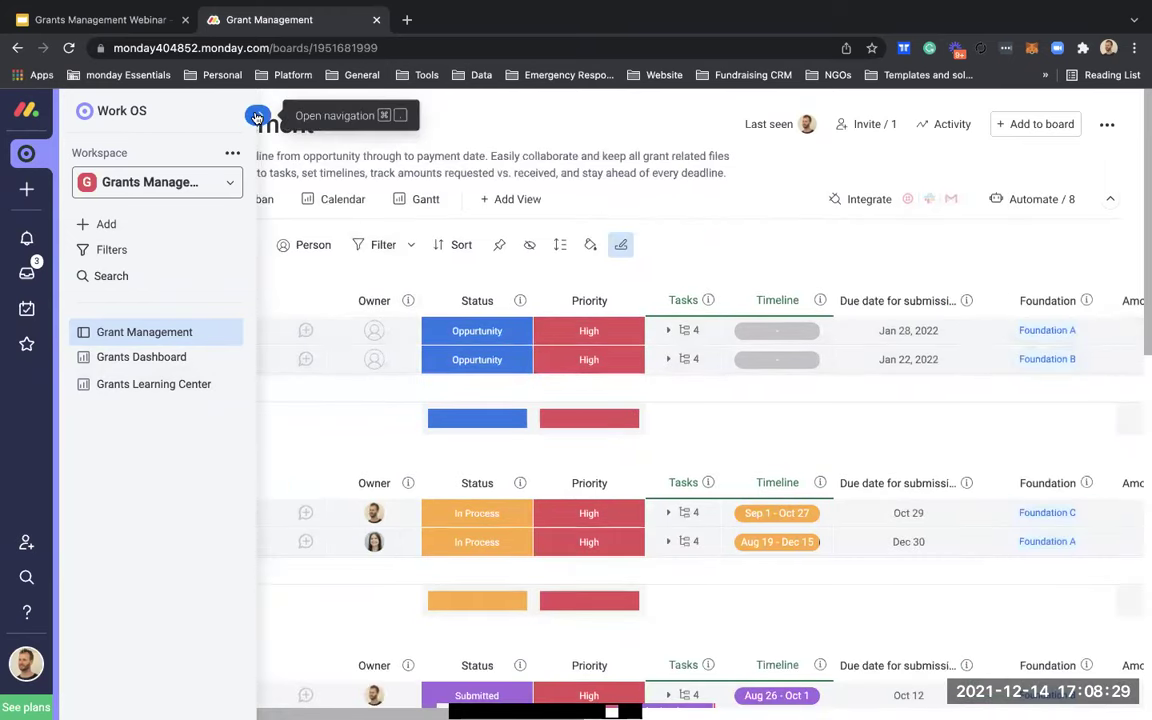
click(254, 115)
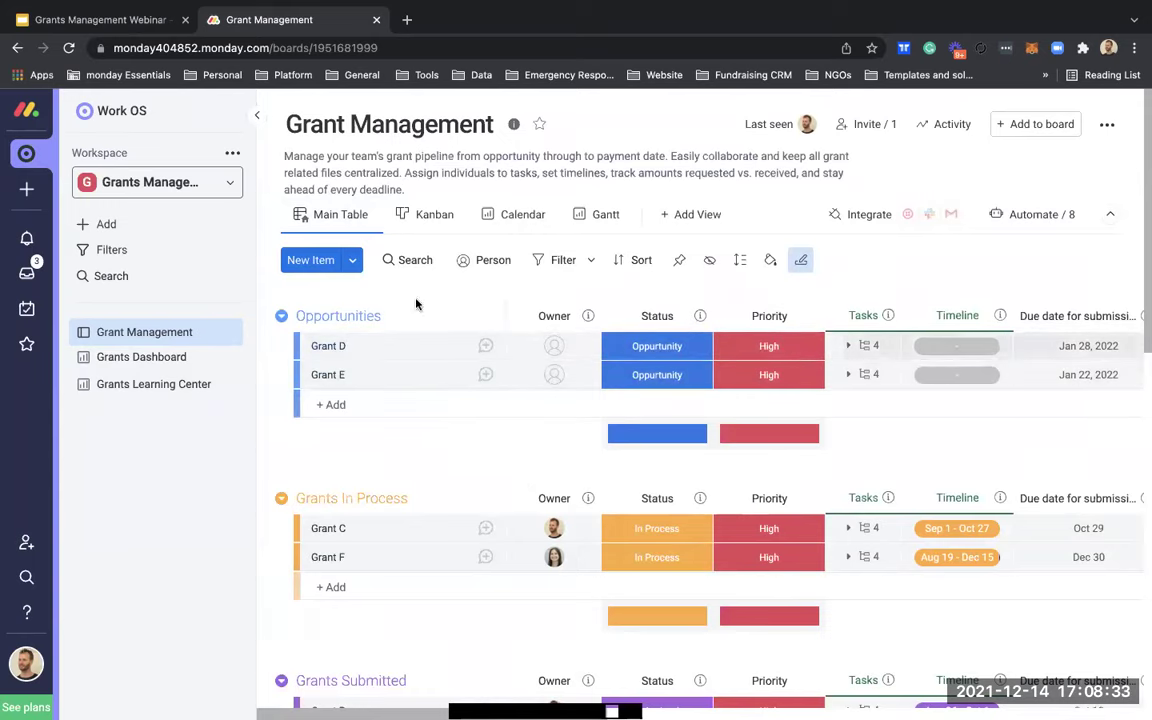
scroll(468, 427, down, 1)
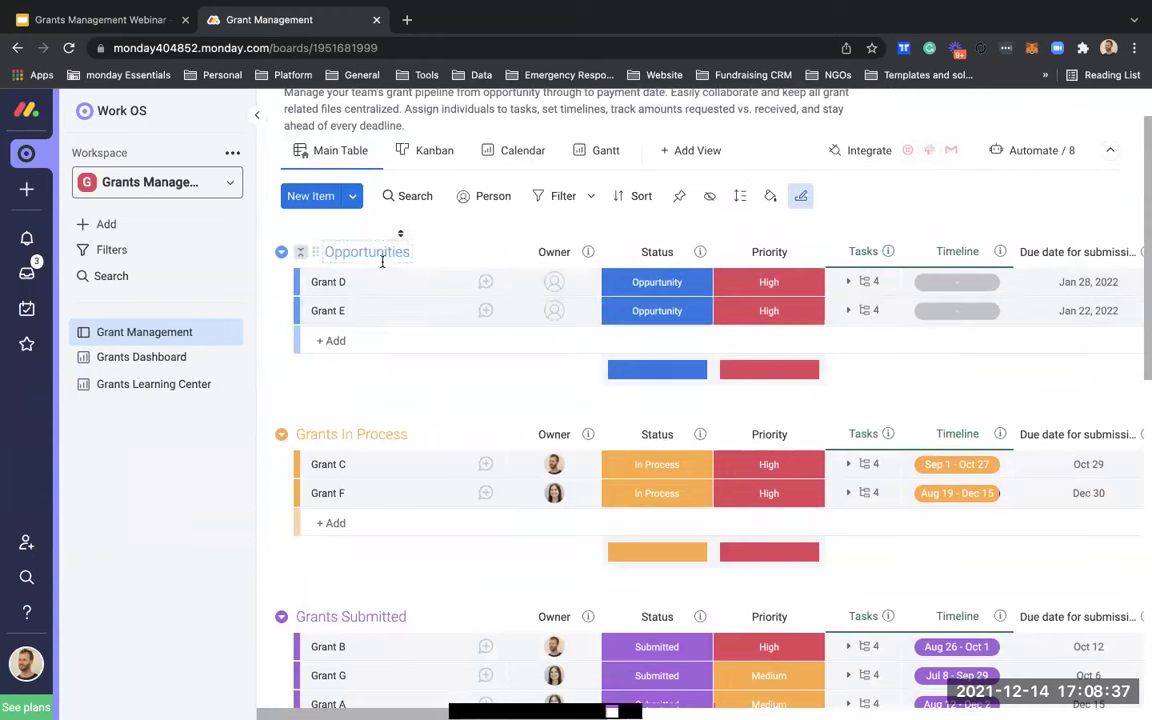
scroll(371, 389, down, 1)
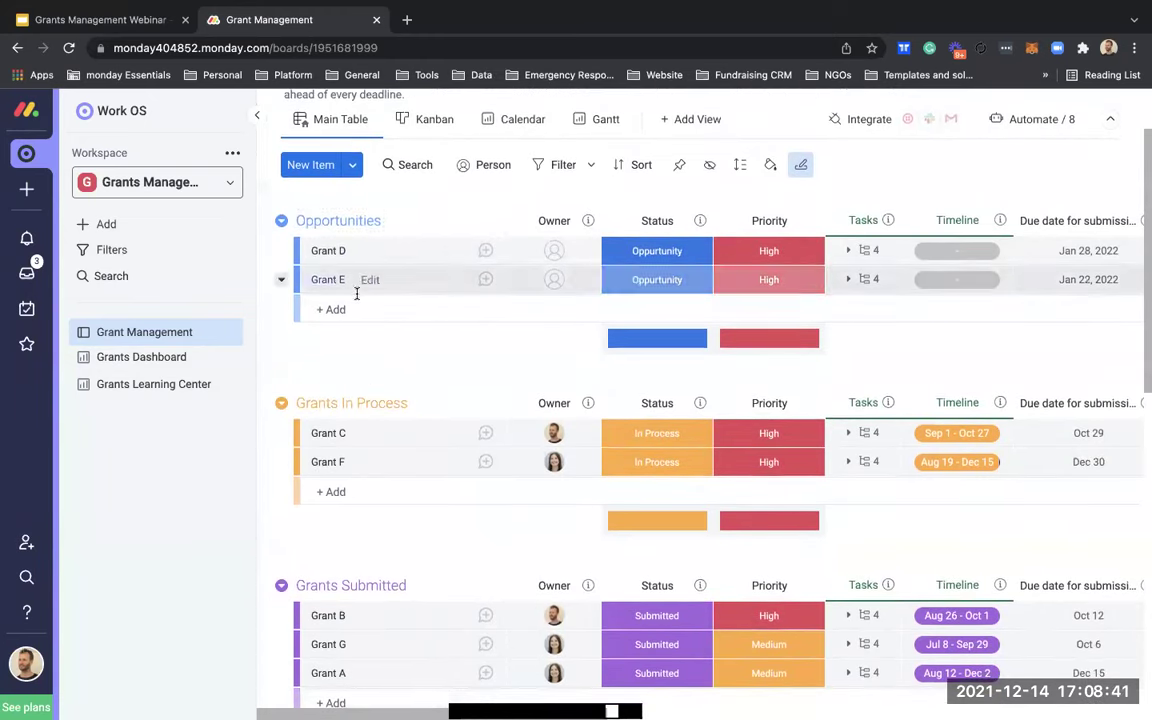
scroll(361, 304, down, 2)
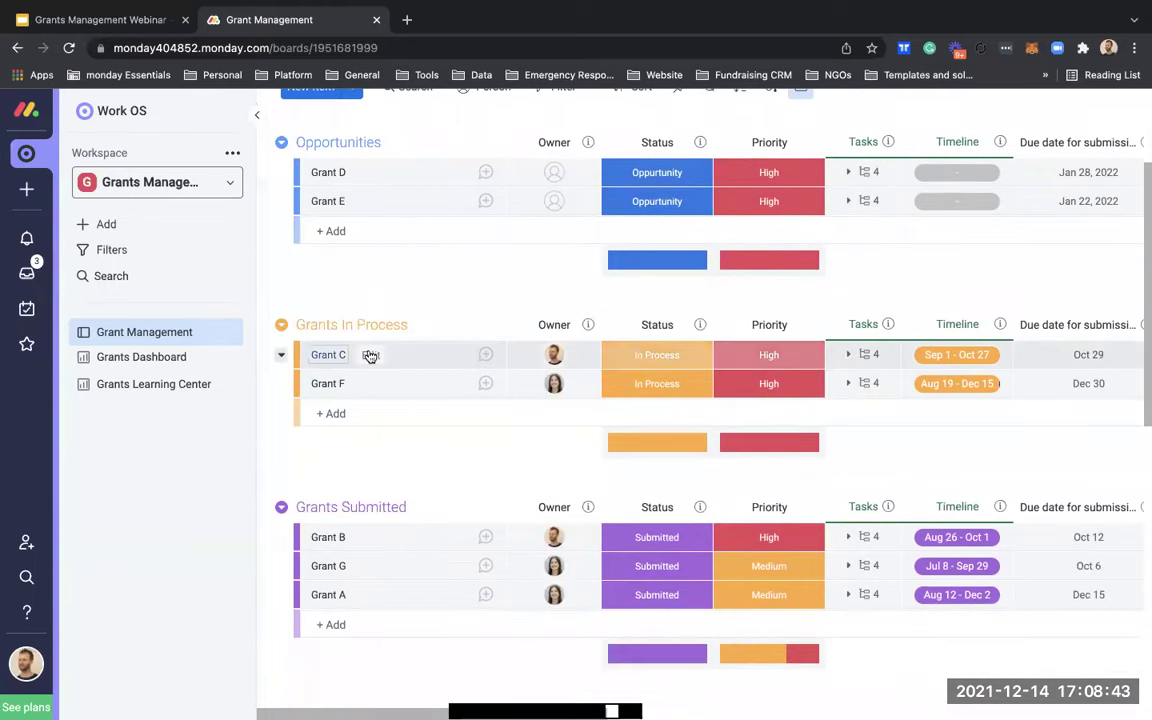
scroll(370, 356, down, 3)
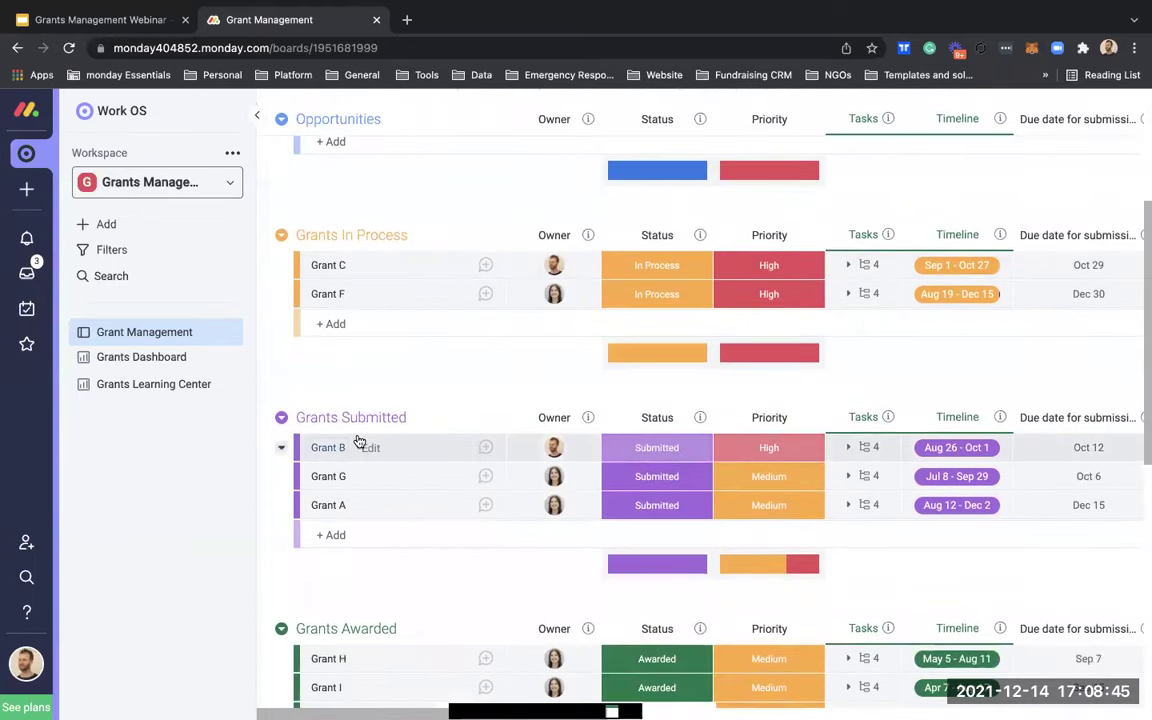
scroll(359, 441, down, 5)
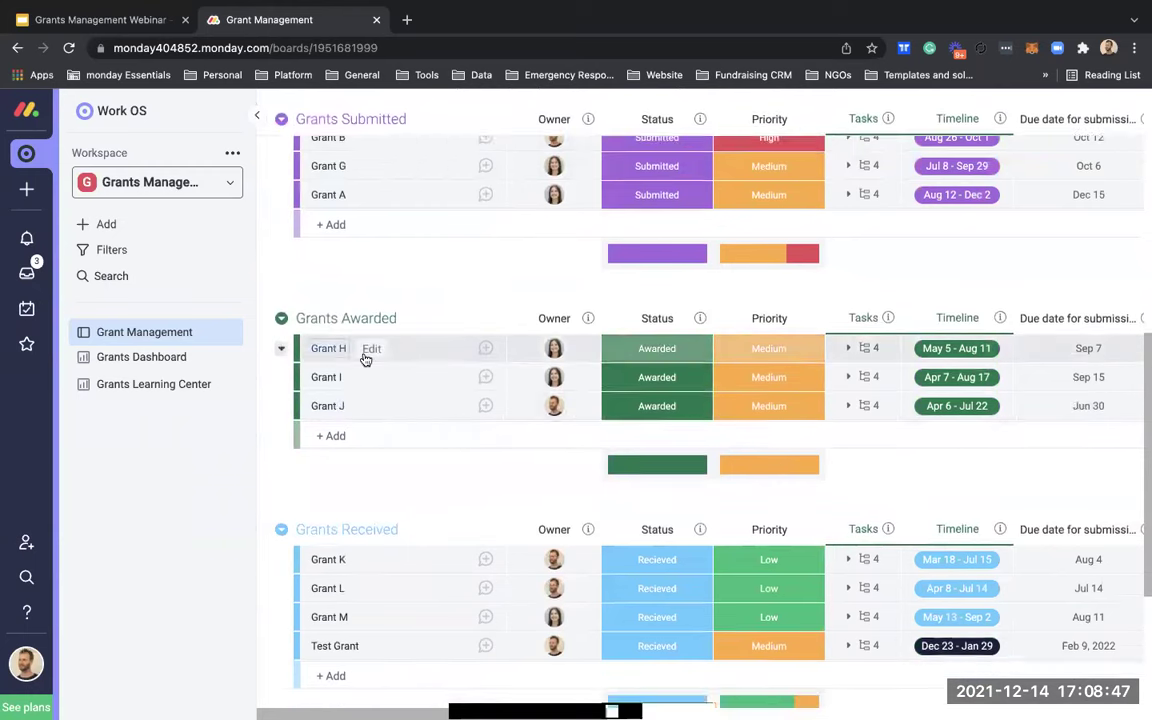
scroll(368, 350, down, 3)
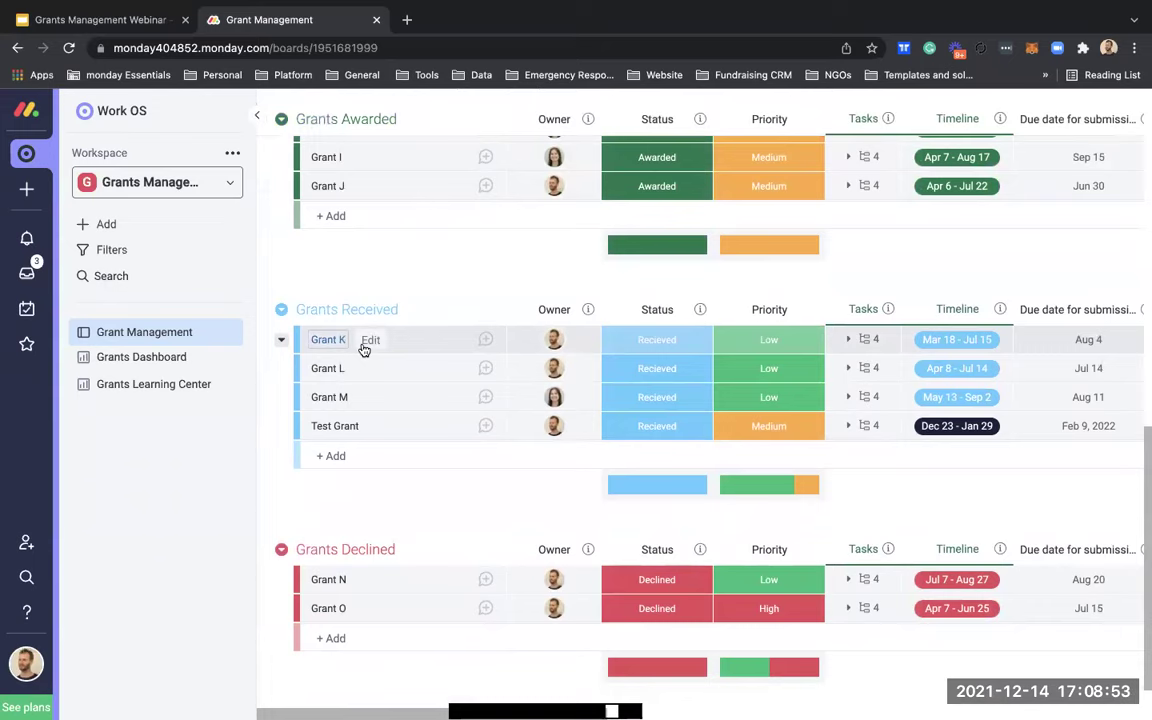
scroll(365, 522, down, 1)
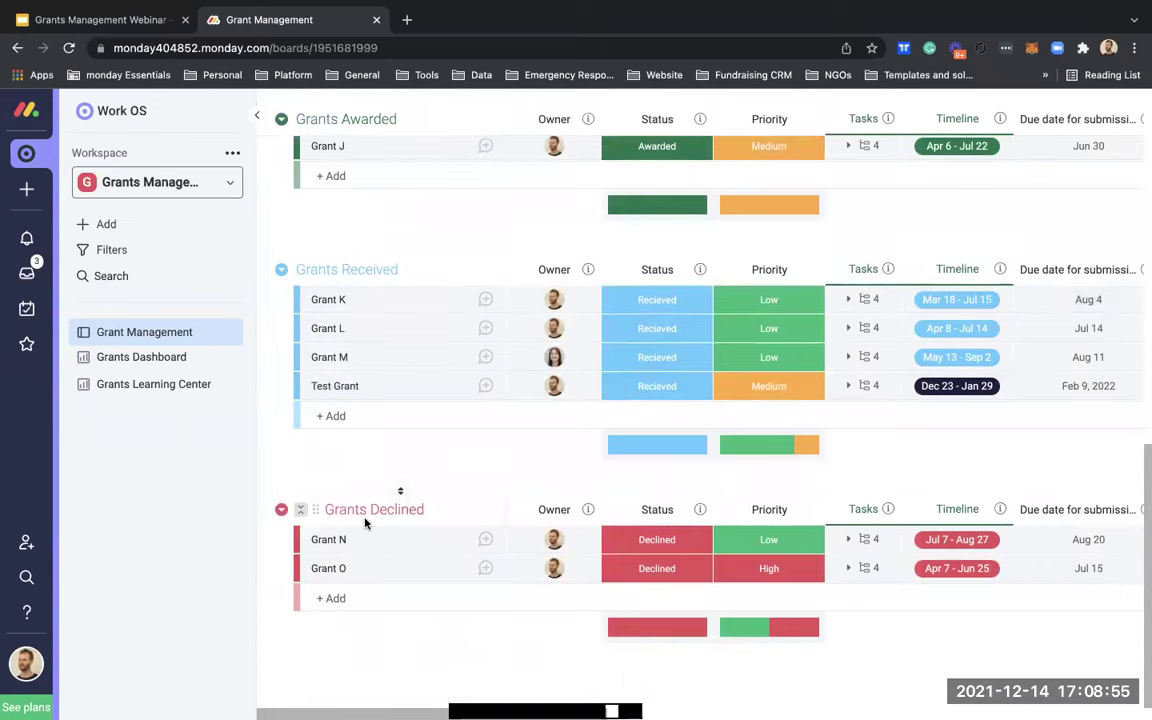
scroll(368, 524, up, 5)
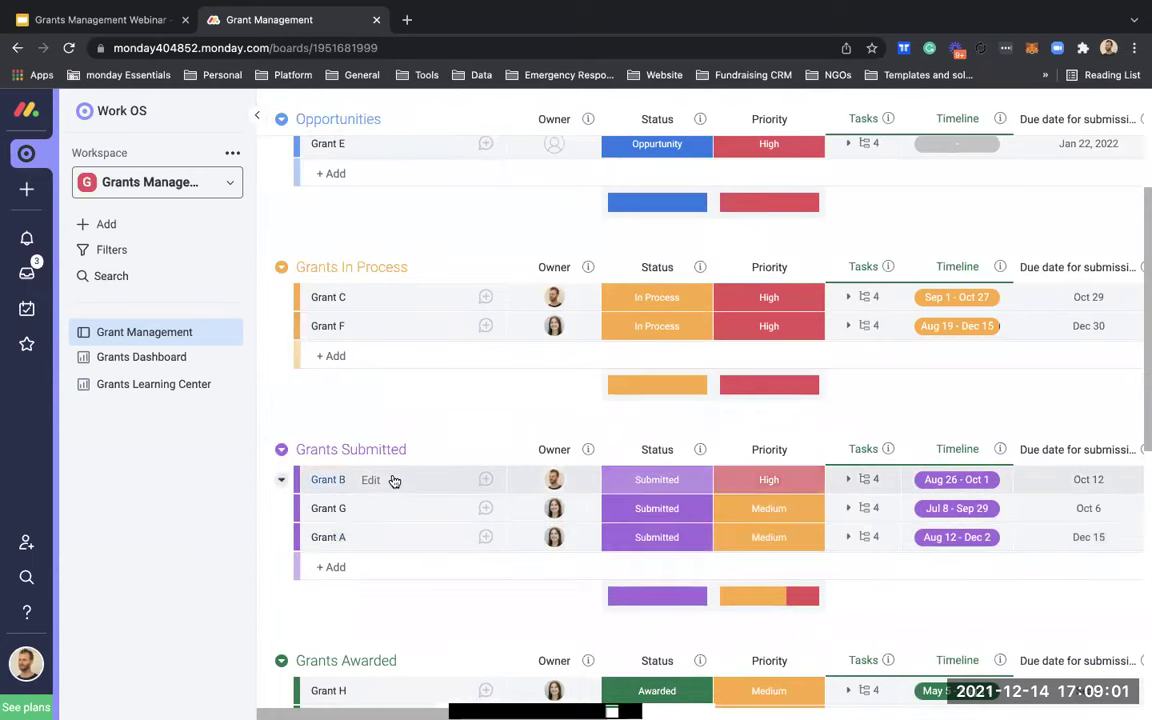
scroll(424, 393, up, 2)
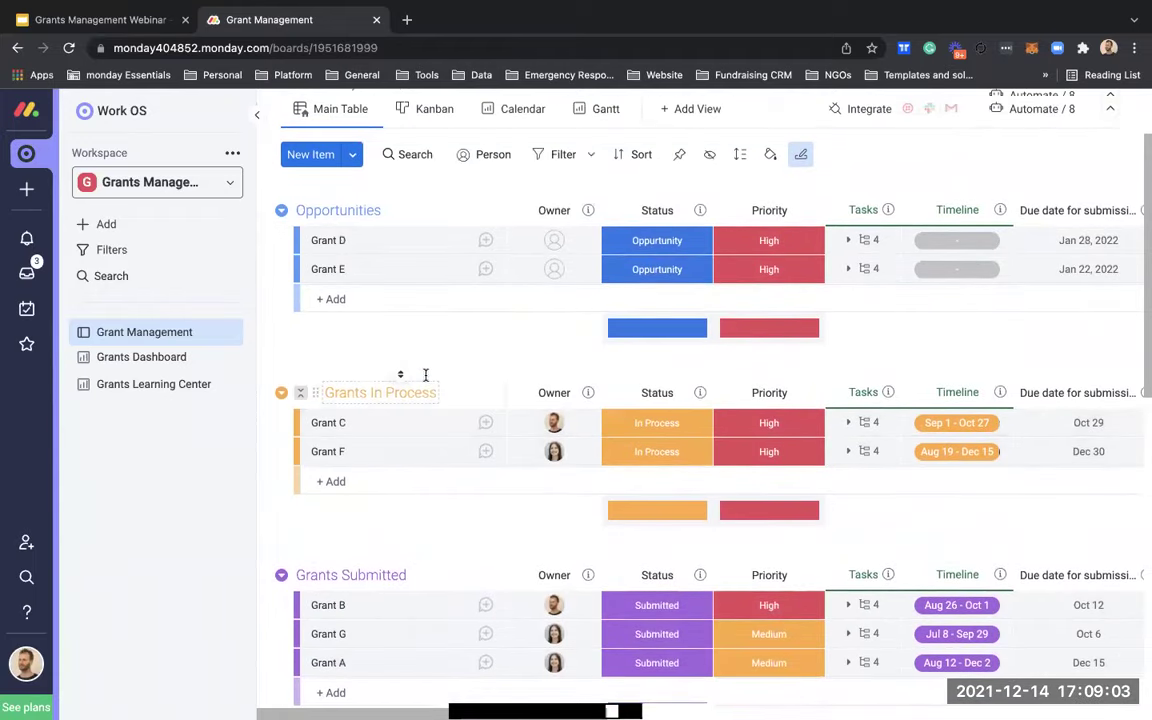
scroll(400, 290, up, 1)
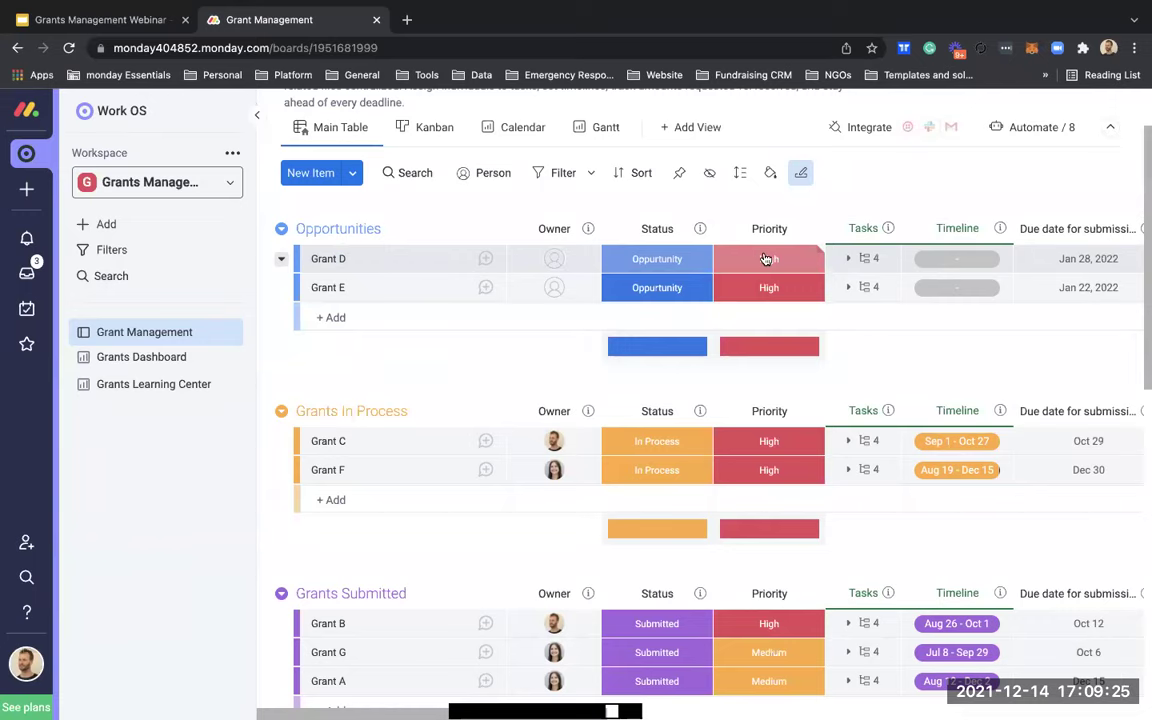
click(854, 258)
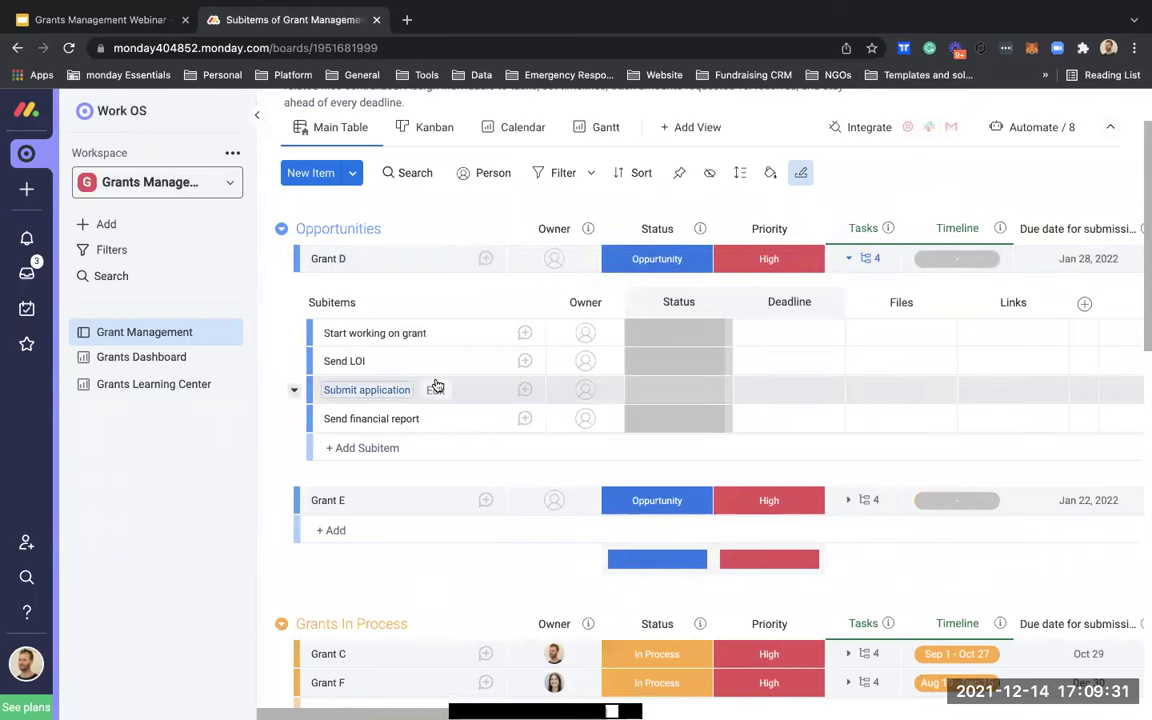
click(852, 258)
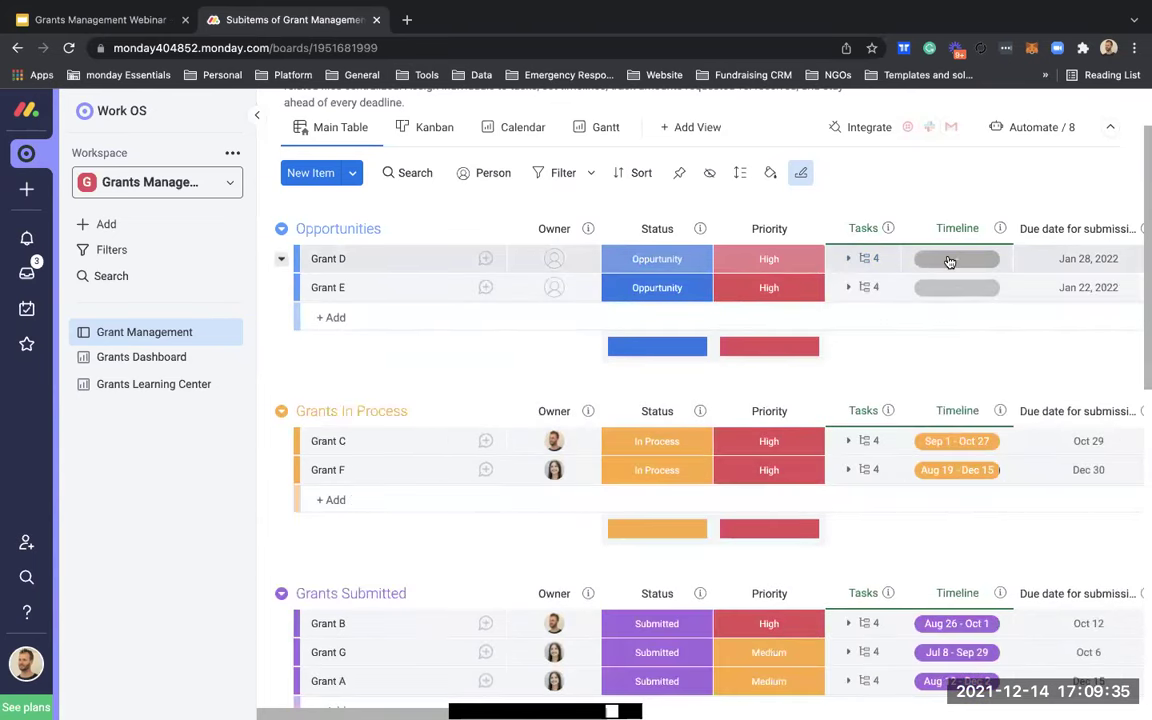
click(862, 258)
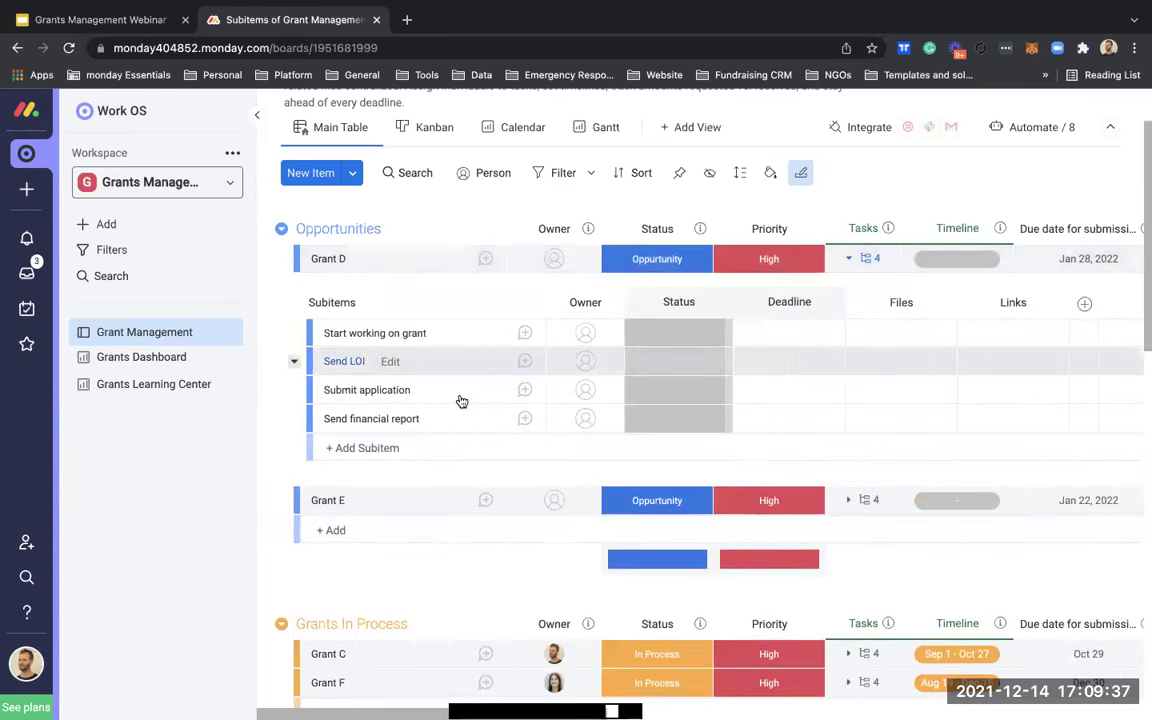
click(886, 259)
scroll(909, 236, right, 3)
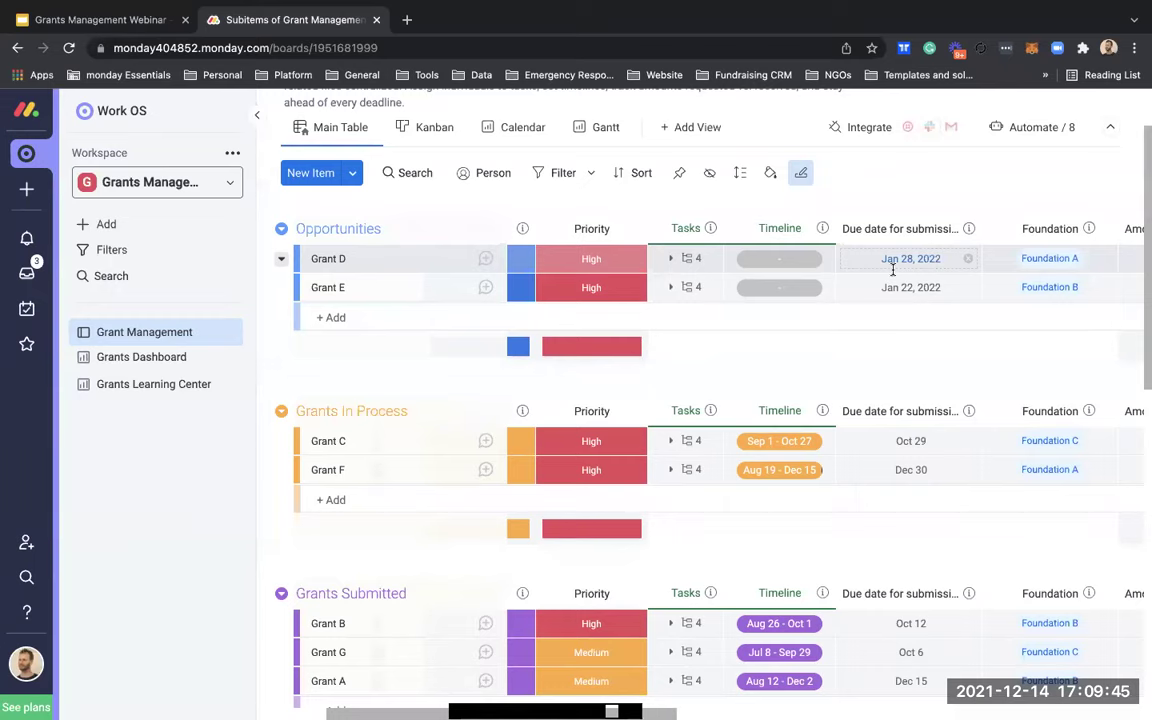
scroll(893, 268, right, 5)
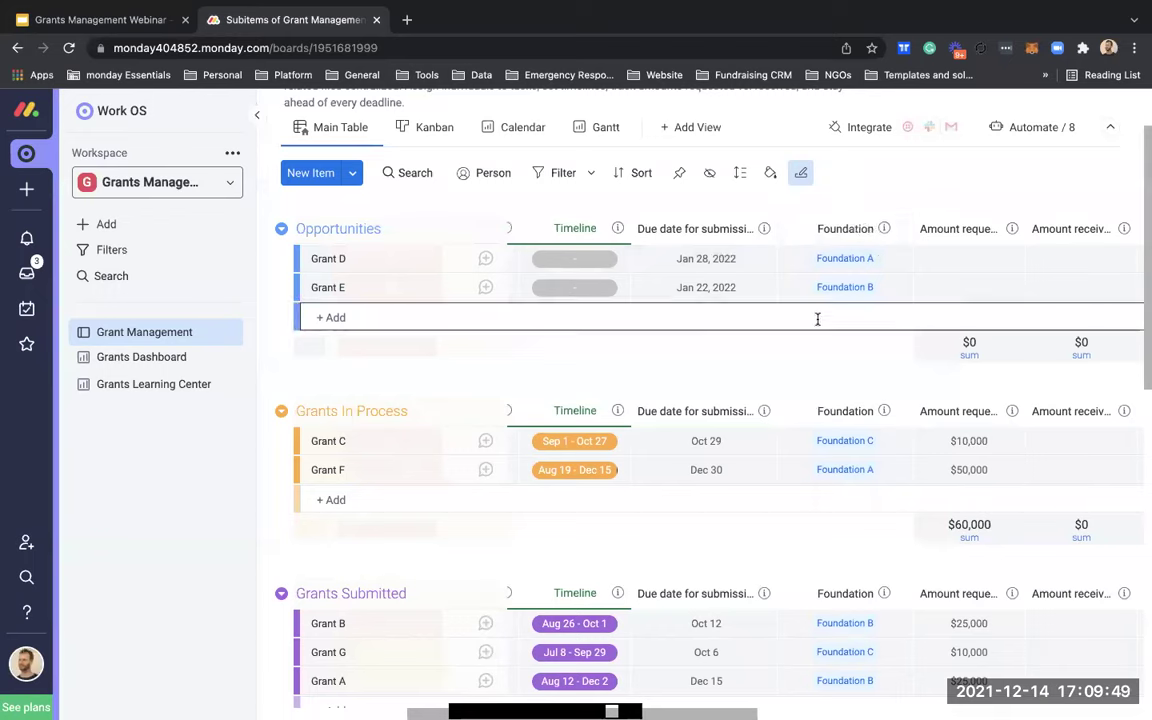
click(893, 288)
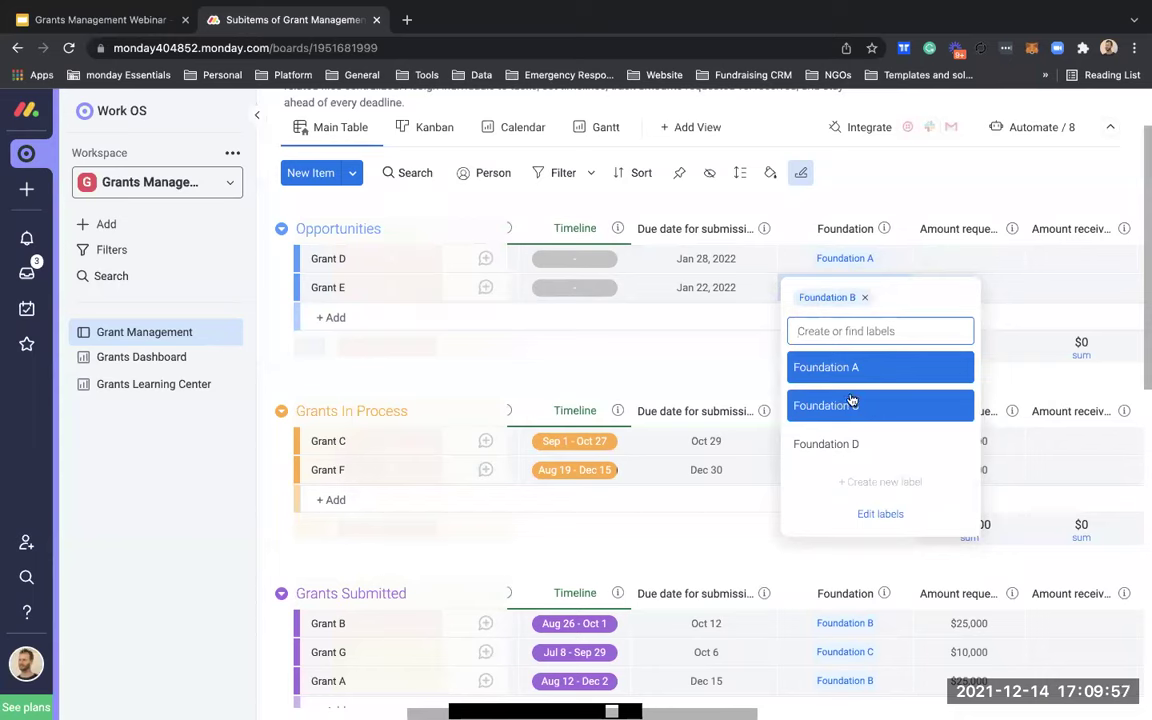
click(746, 373)
scroll(853, 304, right, 2)
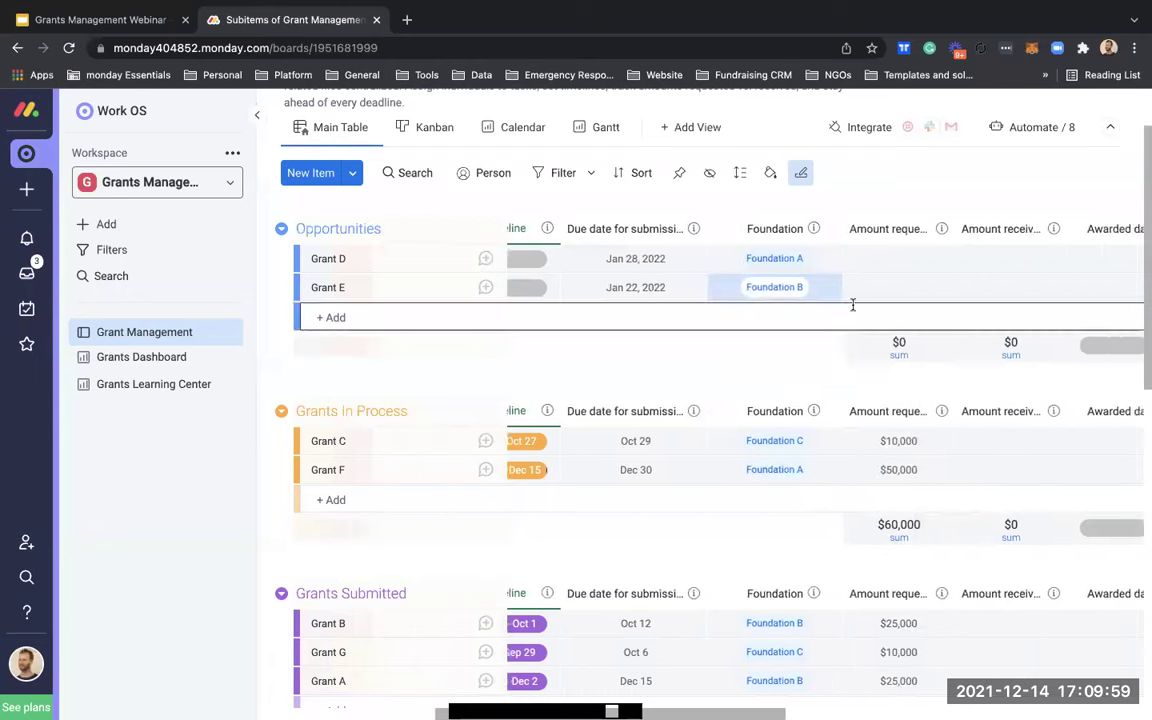
scroll(884, 425, right, 3)
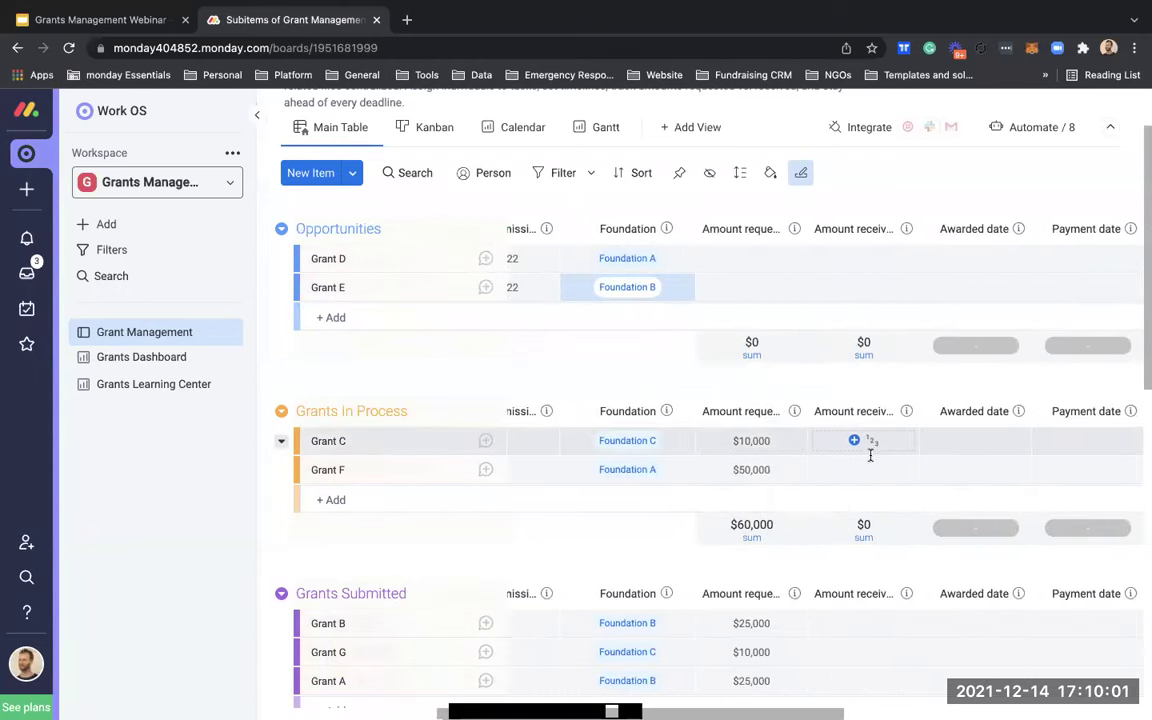
scroll(870, 455, down, 5)
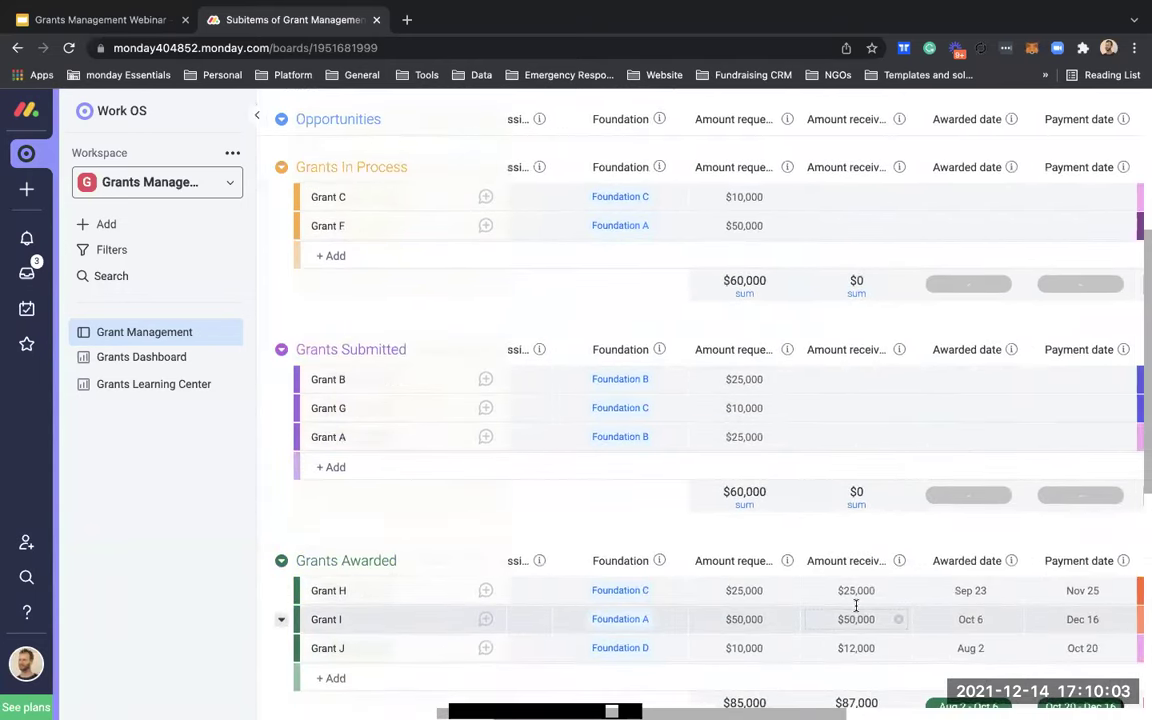
scroll(862, 575, right, 2)
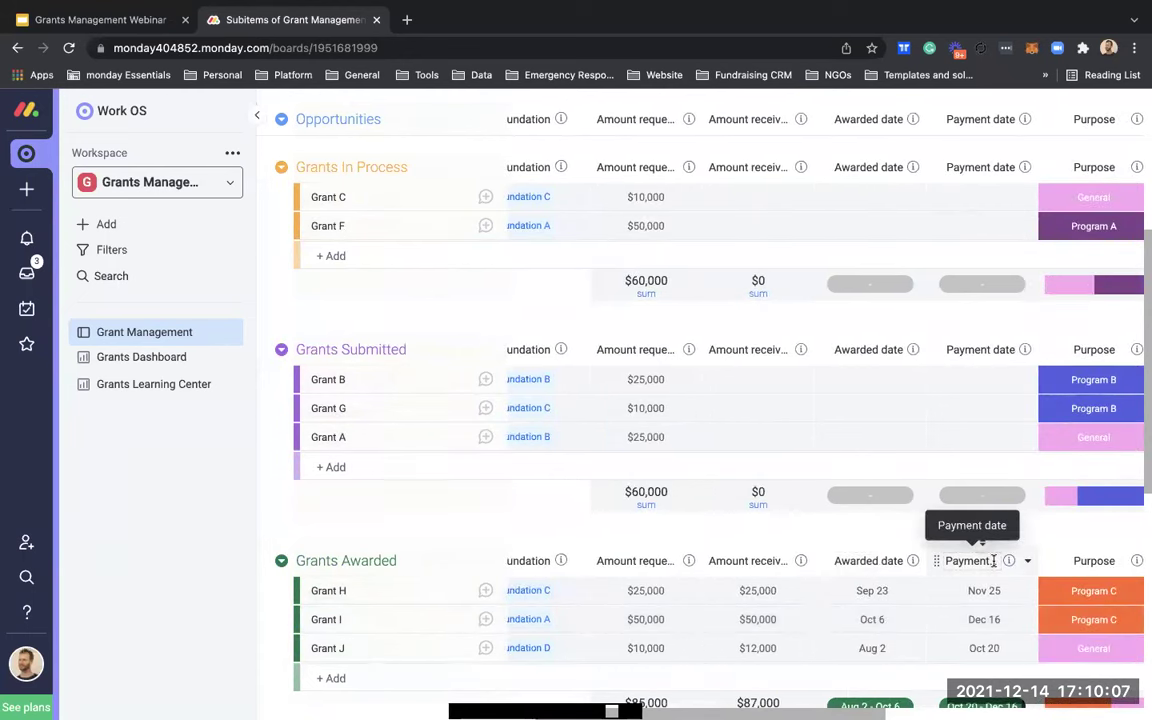
scroll(985, 558, right, 10)
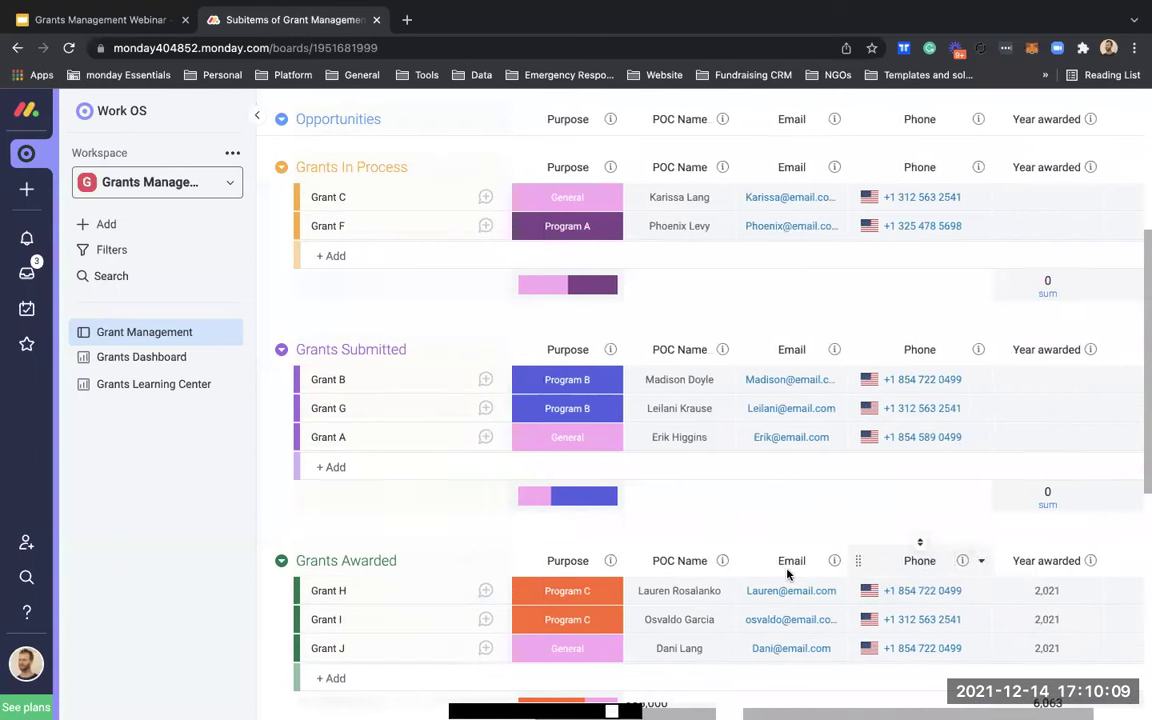
scroll(787, 573, left, 3)
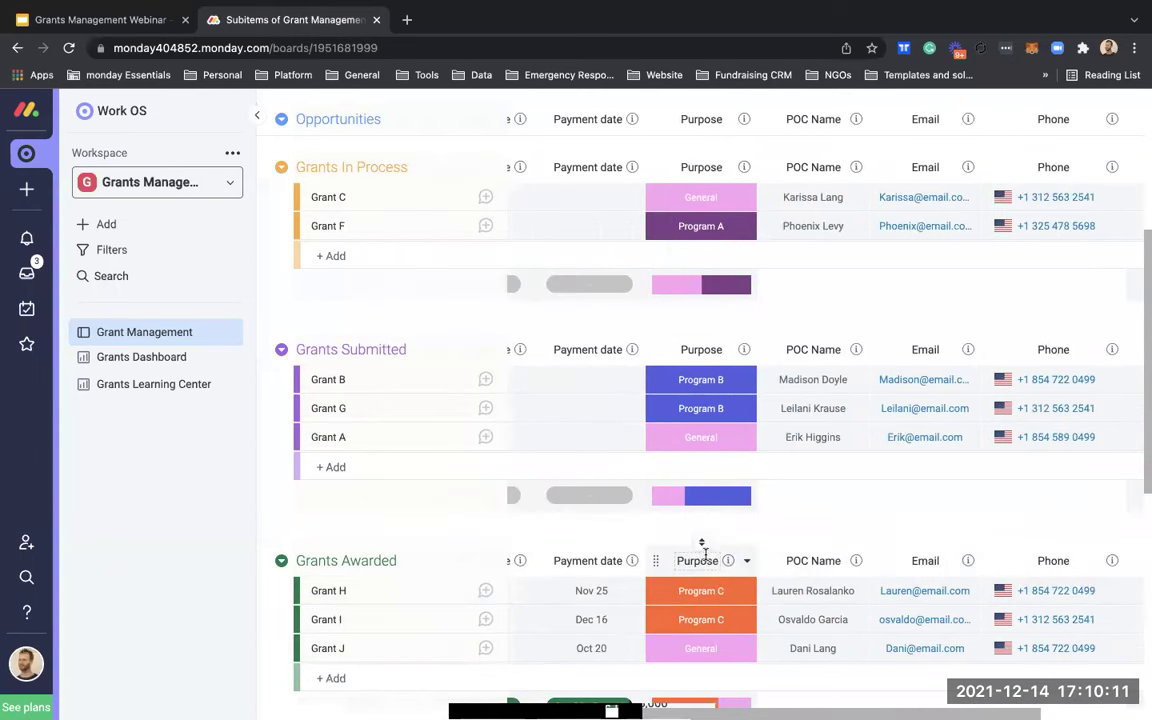
click(721, 384)
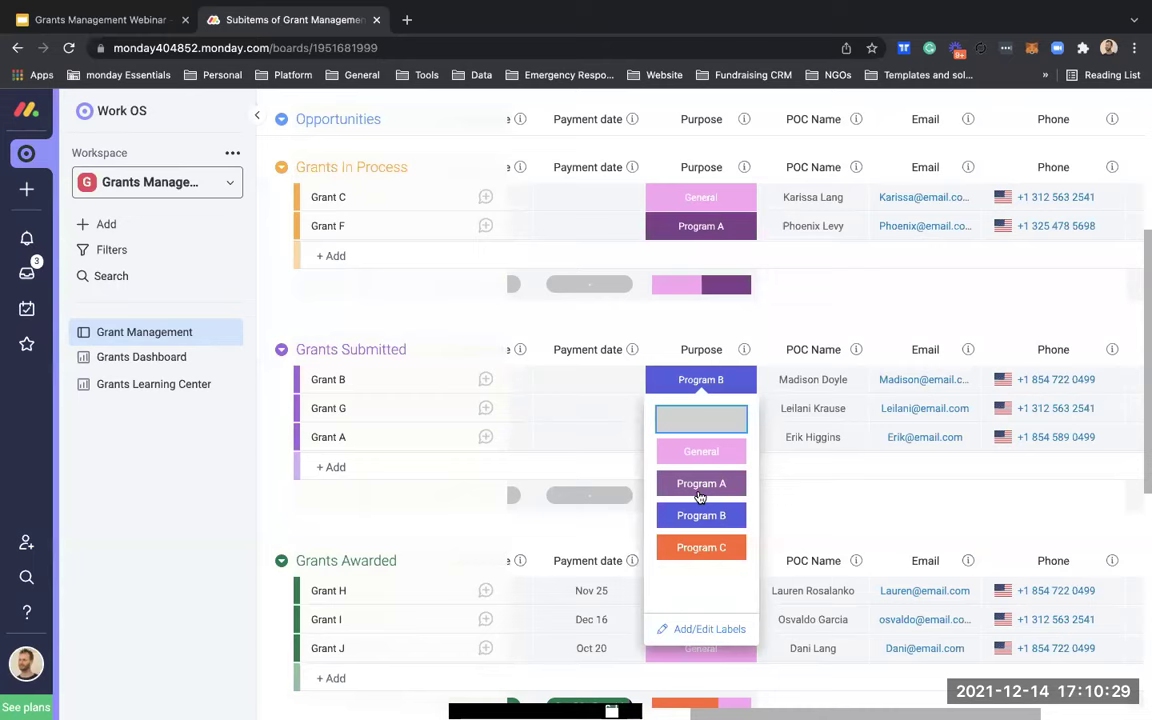
click(837, 497)
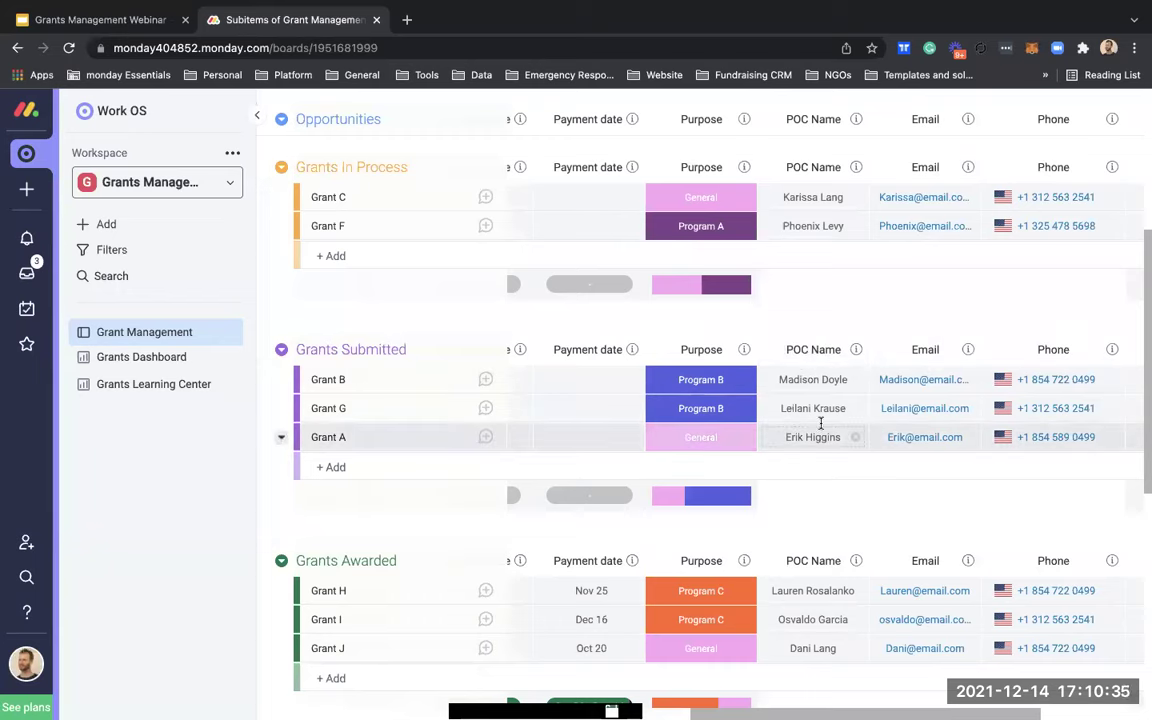
scroll(823, 432, right, 2)
scroll(874, 399, right, 5)
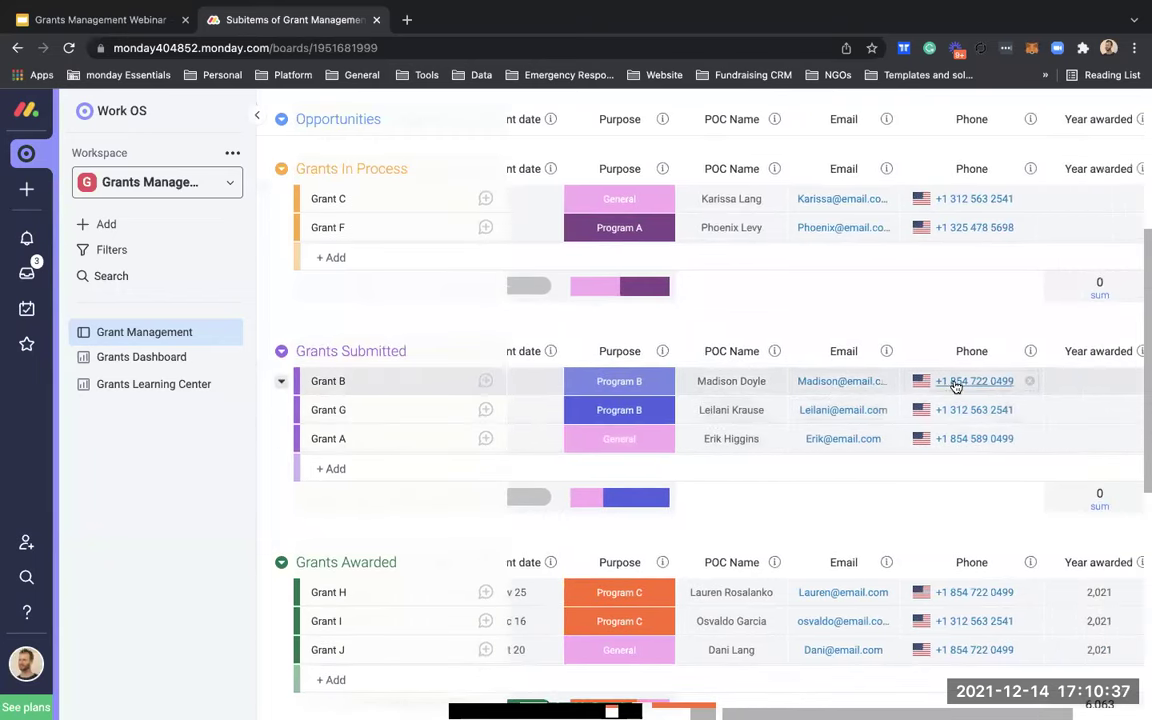
scroll(924, 407, right, 5)
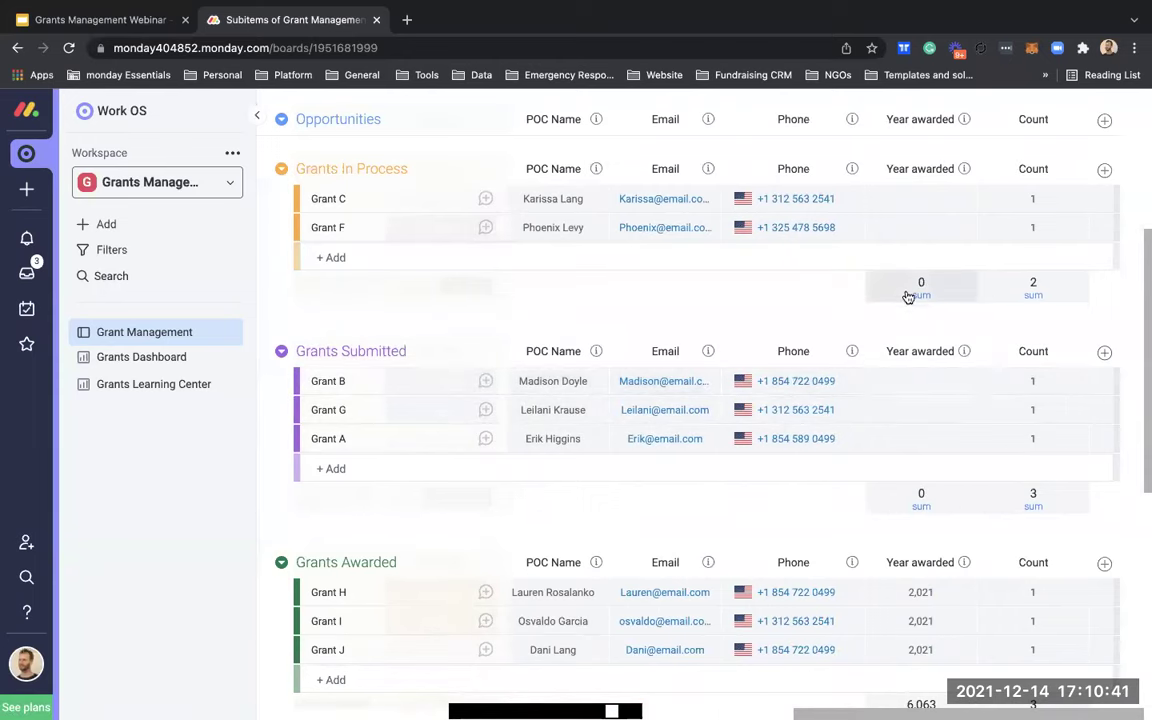
scroll(630, 372, left, 15)
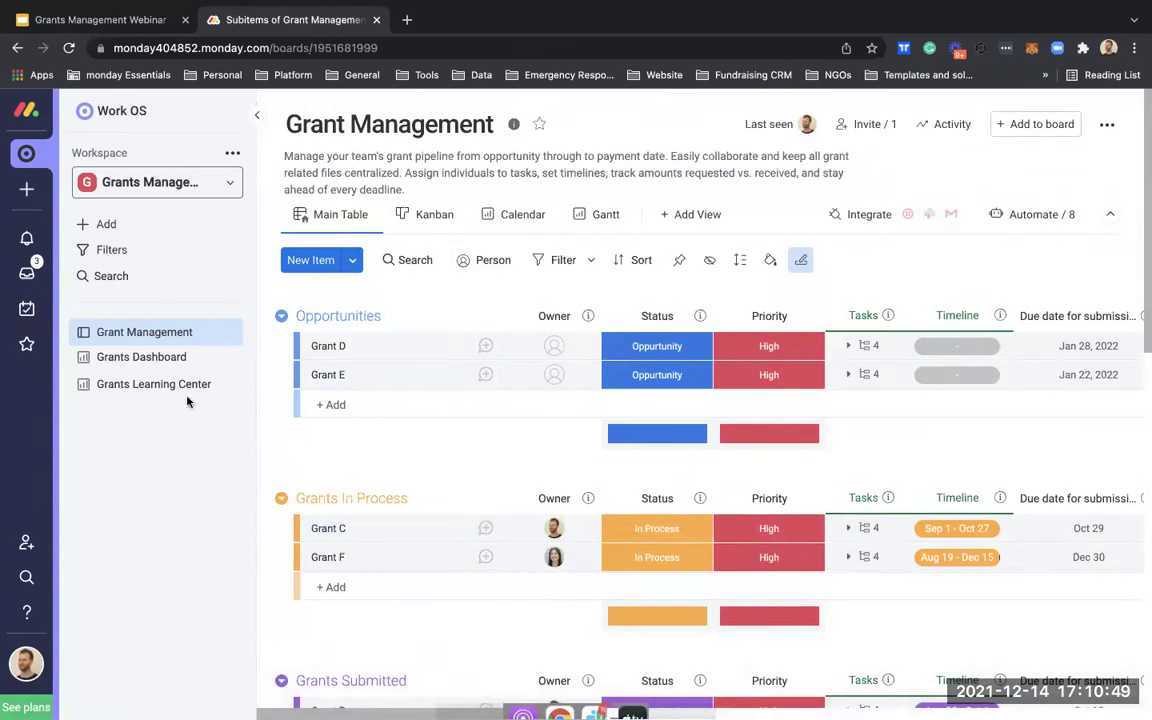
Step: Scroll through the Grants Dashboard charts down to the December 2021 calendar, then collapse the navigation panel
click(173, 361)
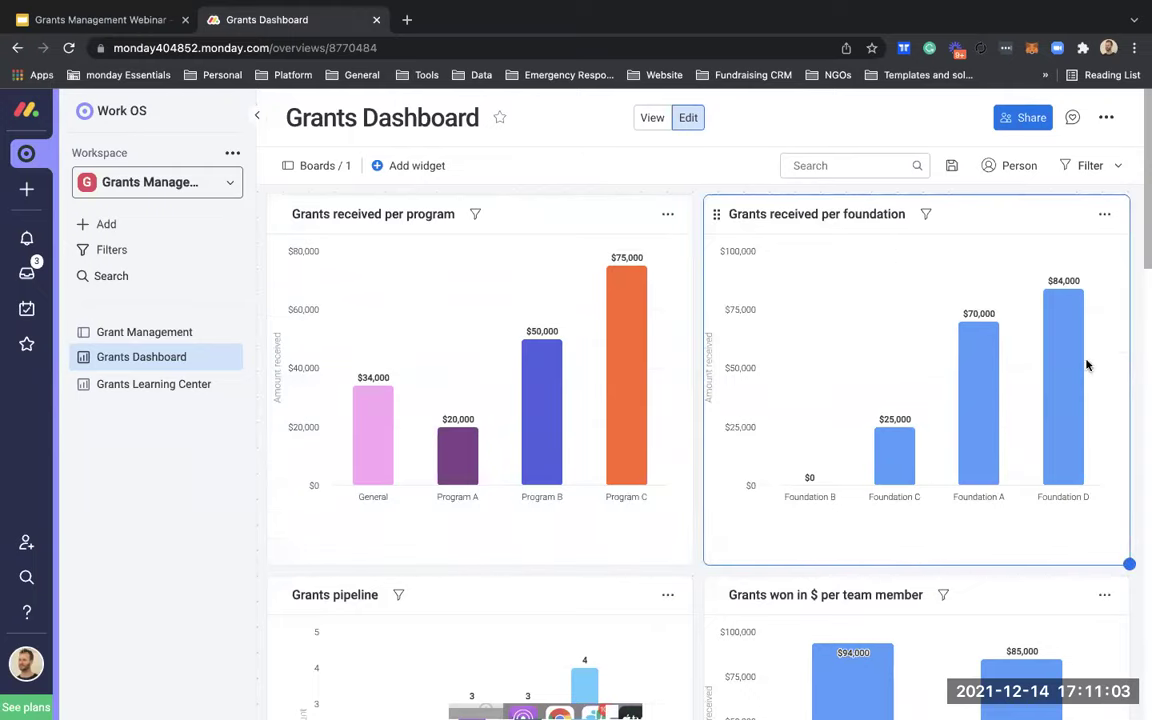
scroll(1139, 476, down, 4)
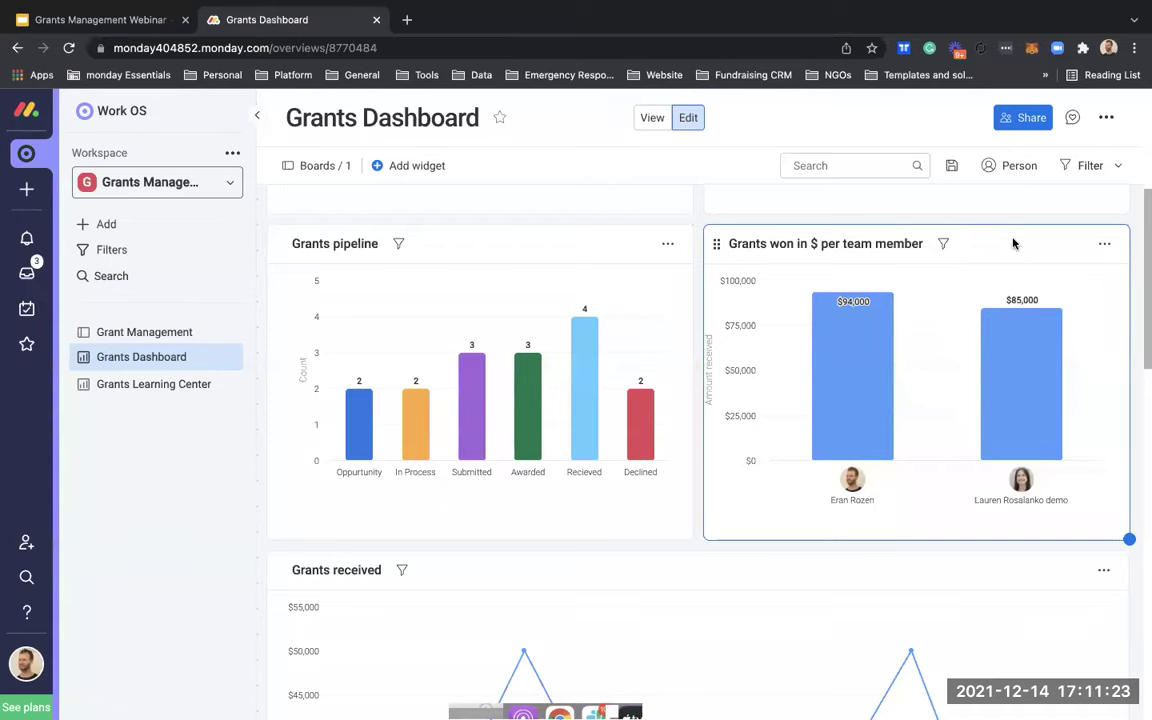
scroll(1127, 432, down, 1)
scroll(905, 535, down, 4)
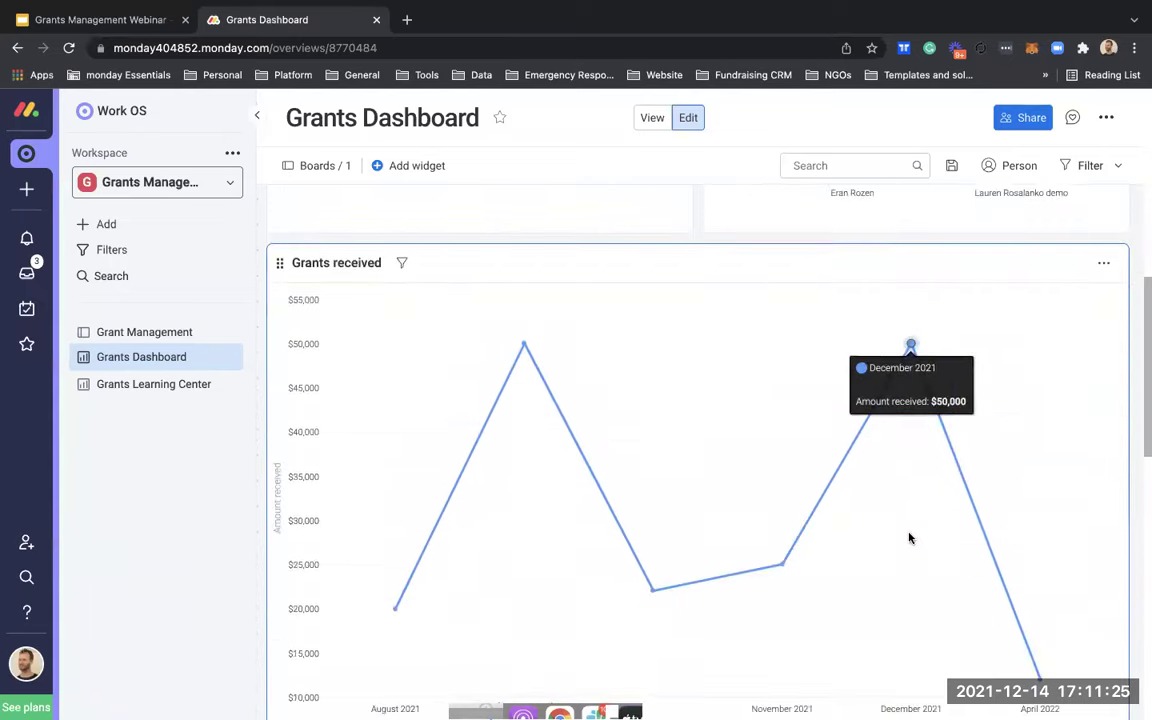
scroll(603, 565, down, 1)
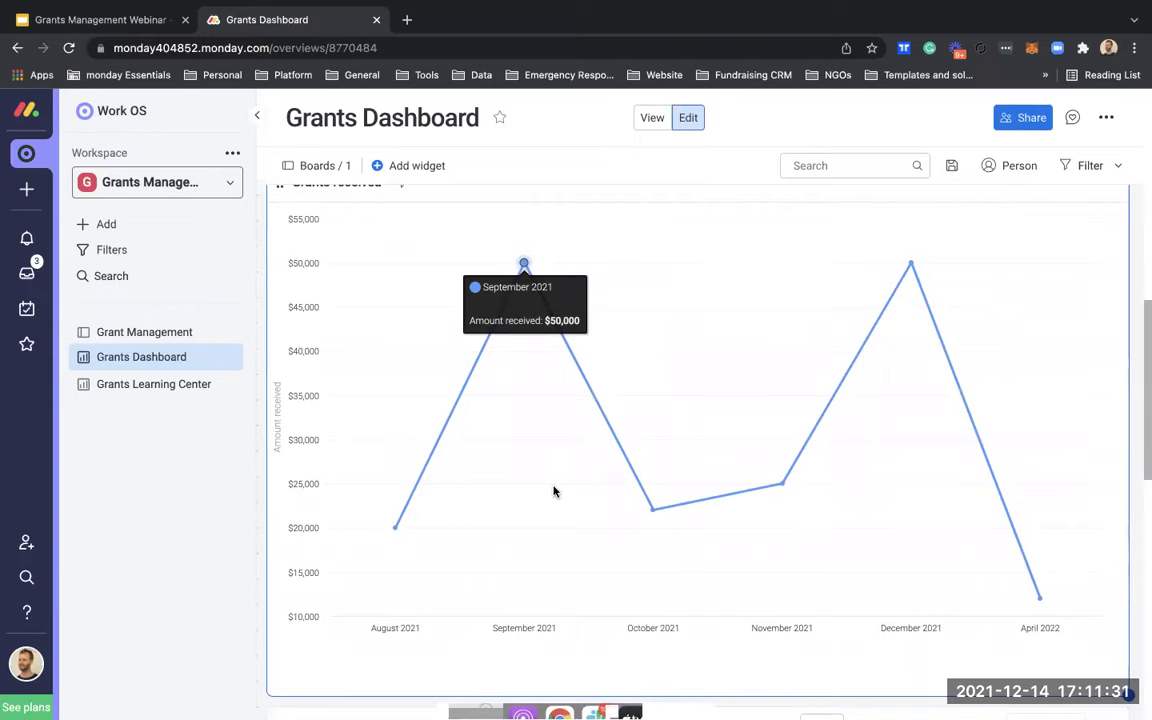
scroll(1131, 496, down, 10)
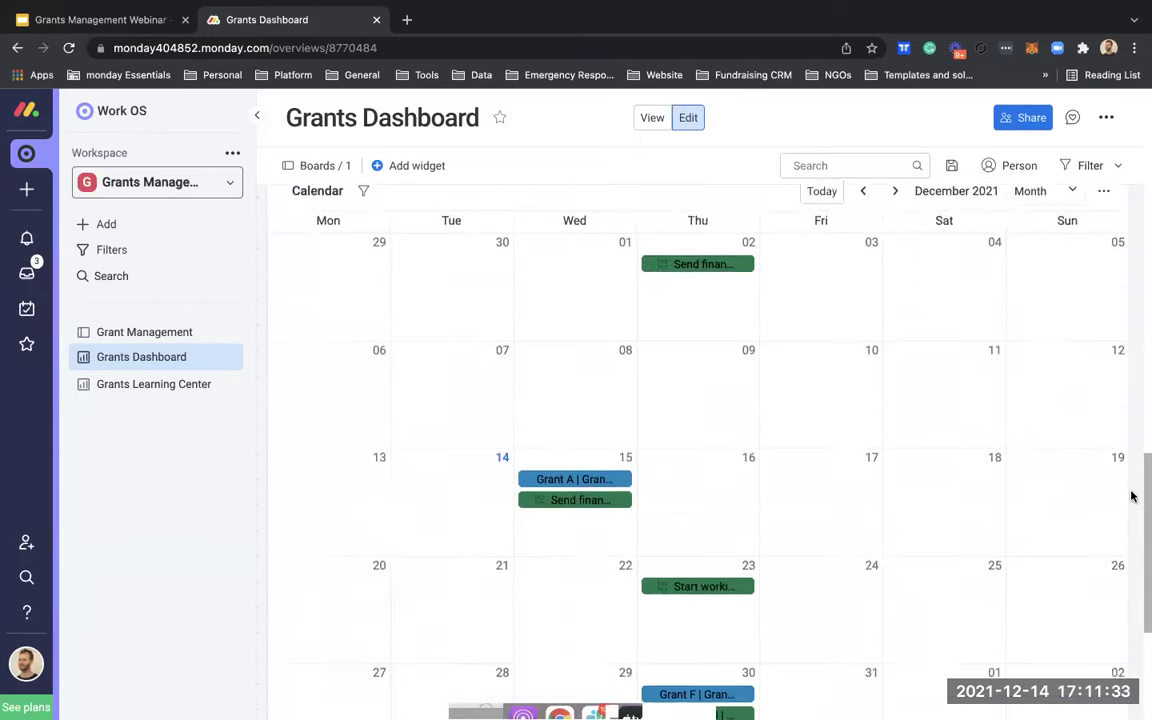
scroll(1128, 493, up, 1)
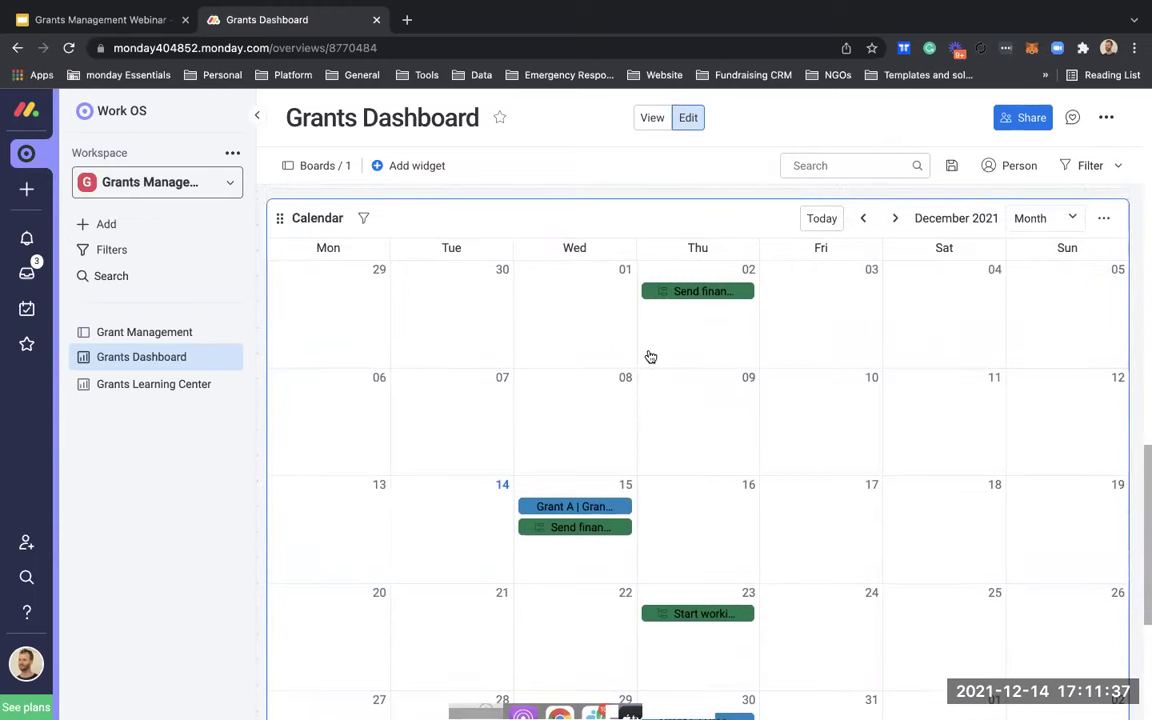
scroll(644, 432, down, 1)
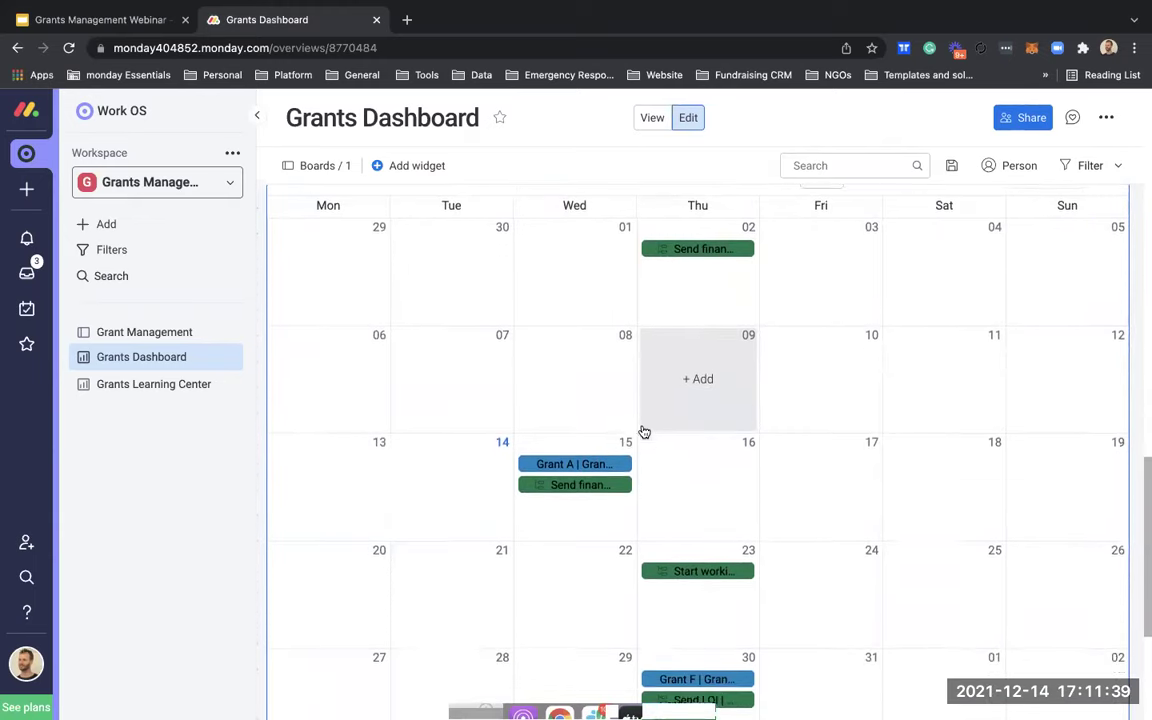
scroll(625, 455, up, 1)
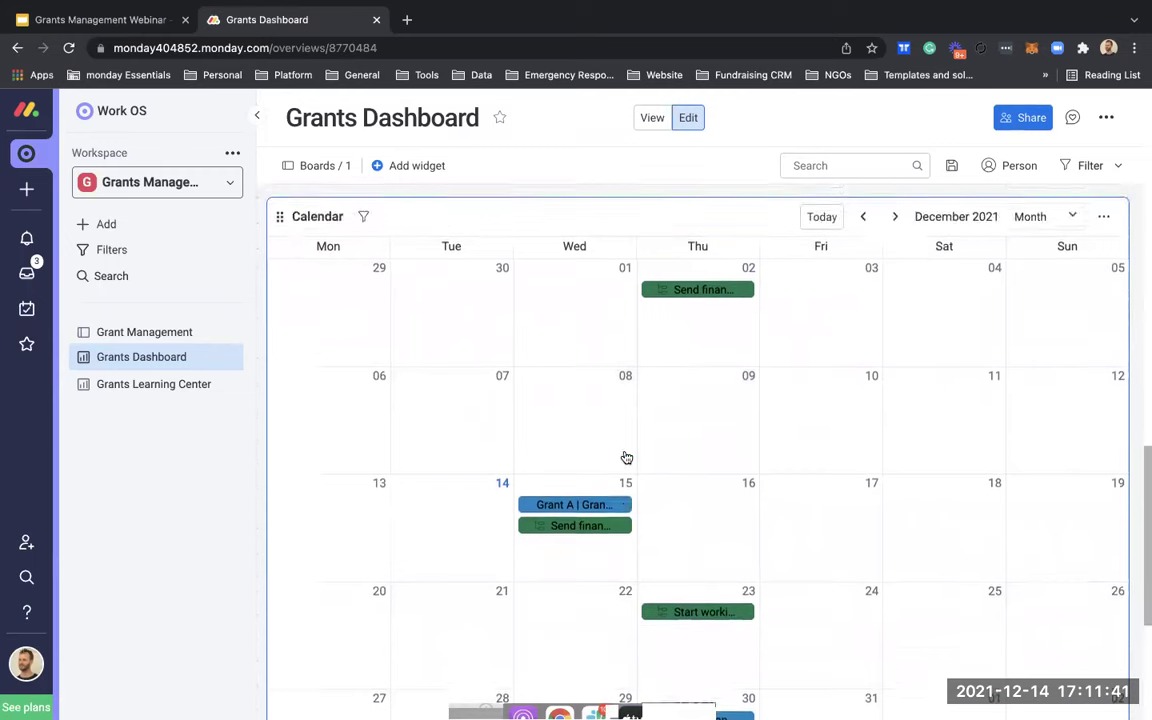
scroll(625, 457, up, 1)
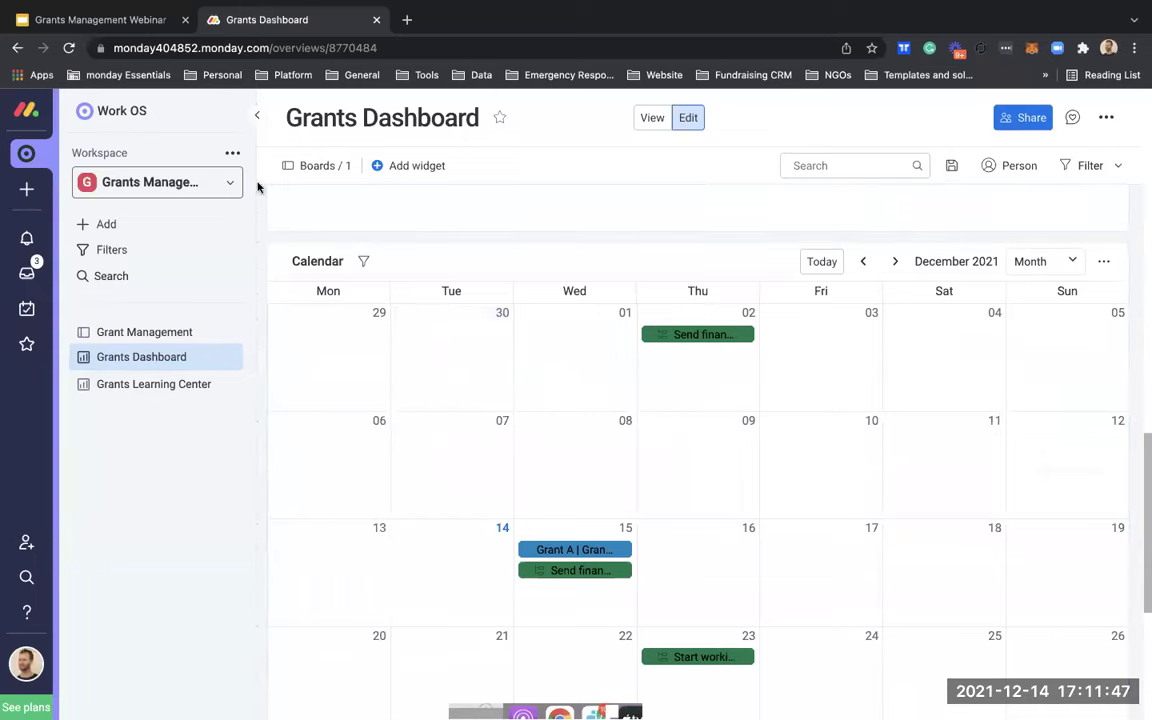
click(257, 116)
Step: Scroll through the Grants Learning Center's walkthrough video, Knowledge Base articles and CRM training widgets
click(257, 116)
click(130, 385)
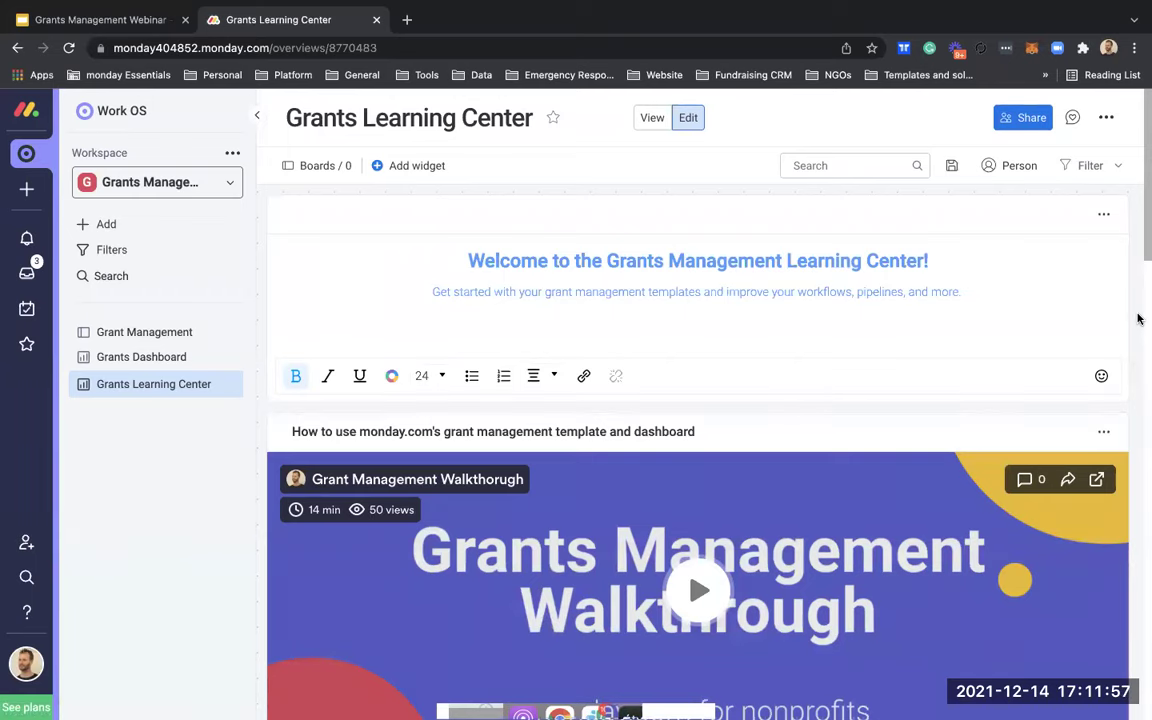
scroll(1138, 318, down, 3)
scroll(1138, 318, down, 1)
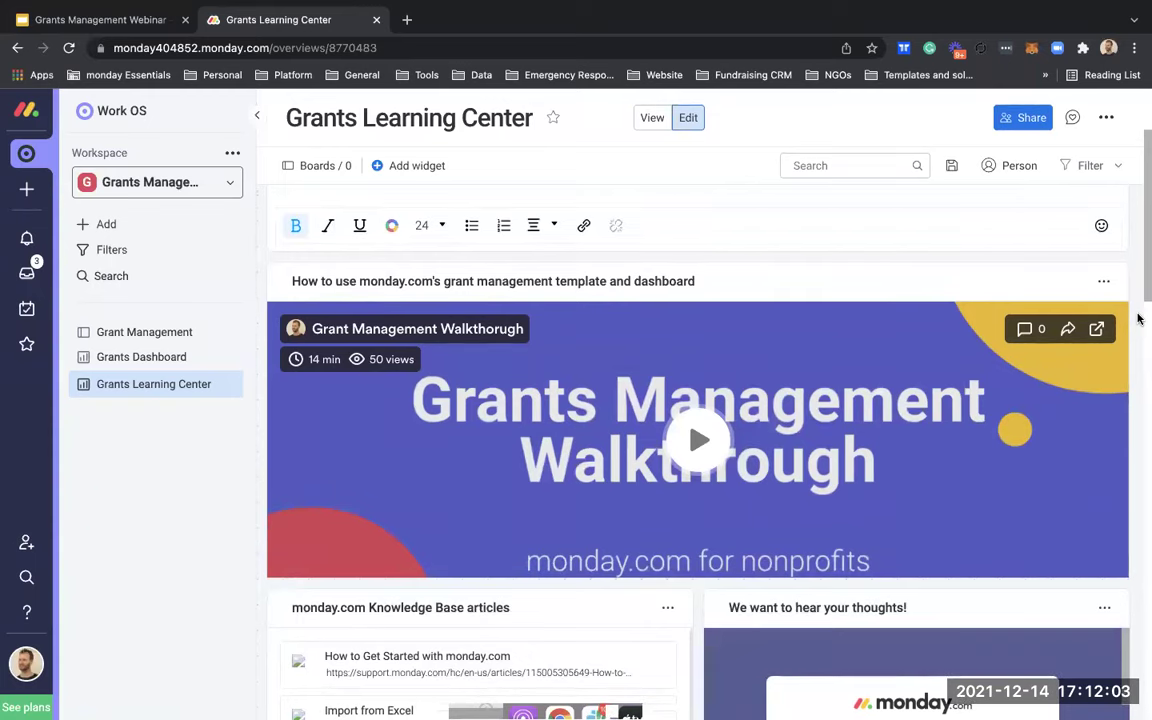
scroll(1138, 318, down, 2)
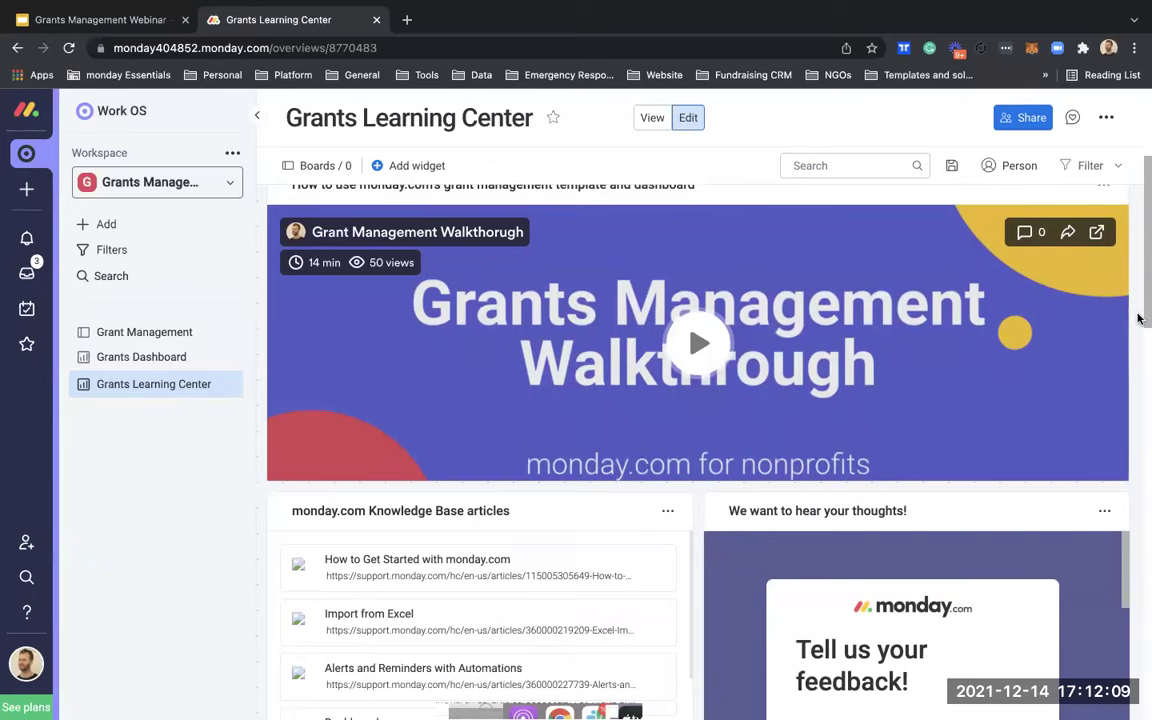
scroll(1138, 318, down, 5)
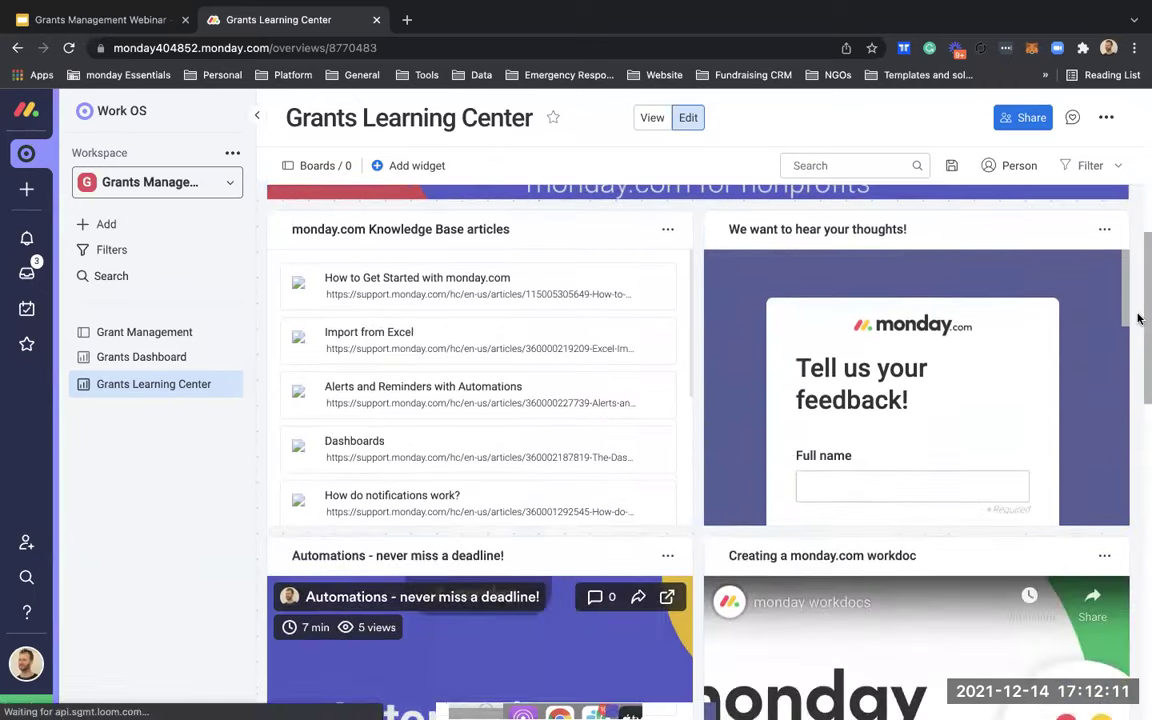
scroll(977, 378, down, 1)
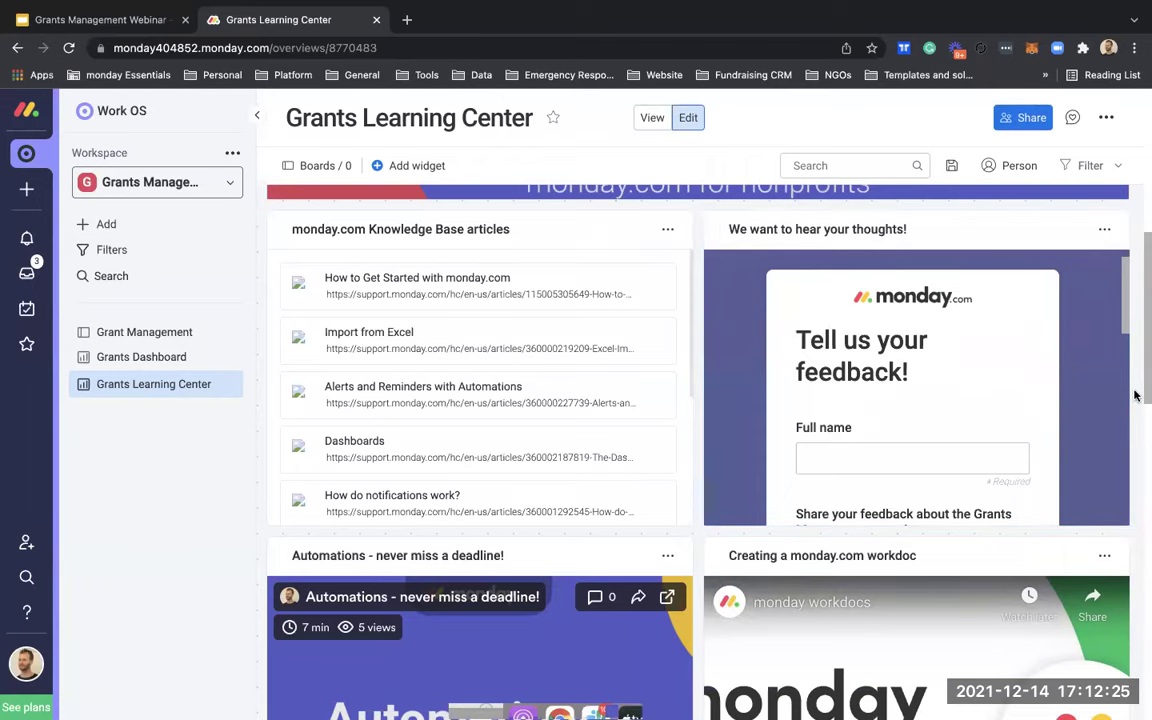
scroll(1135, 396, down, 10)
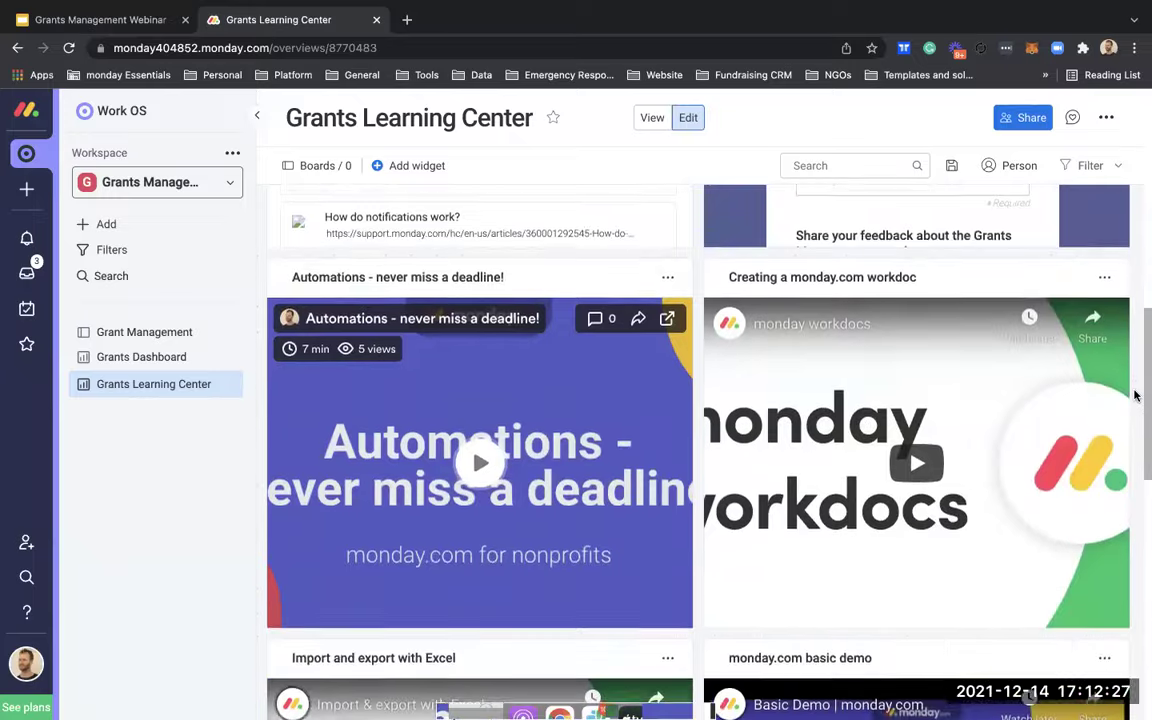
scroll(1135, 396, down, 5)
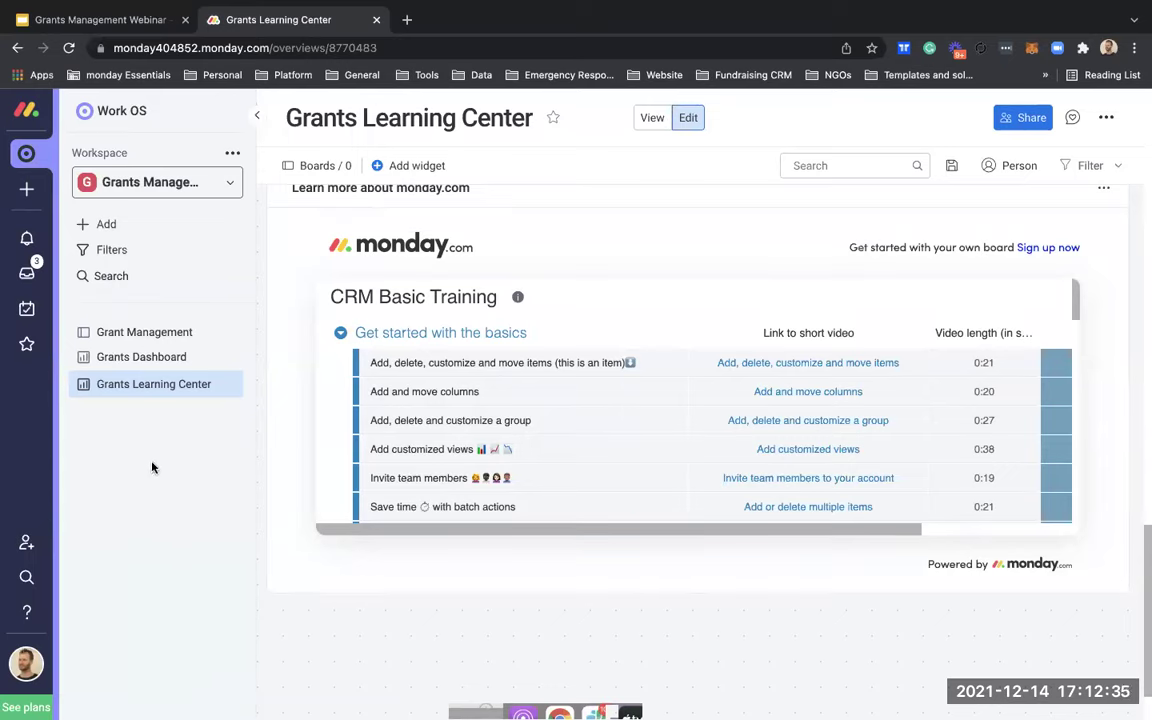
Step: Add a new item 'Grant test' to the Opportunities group of the Grant Management board
click(150, 332)
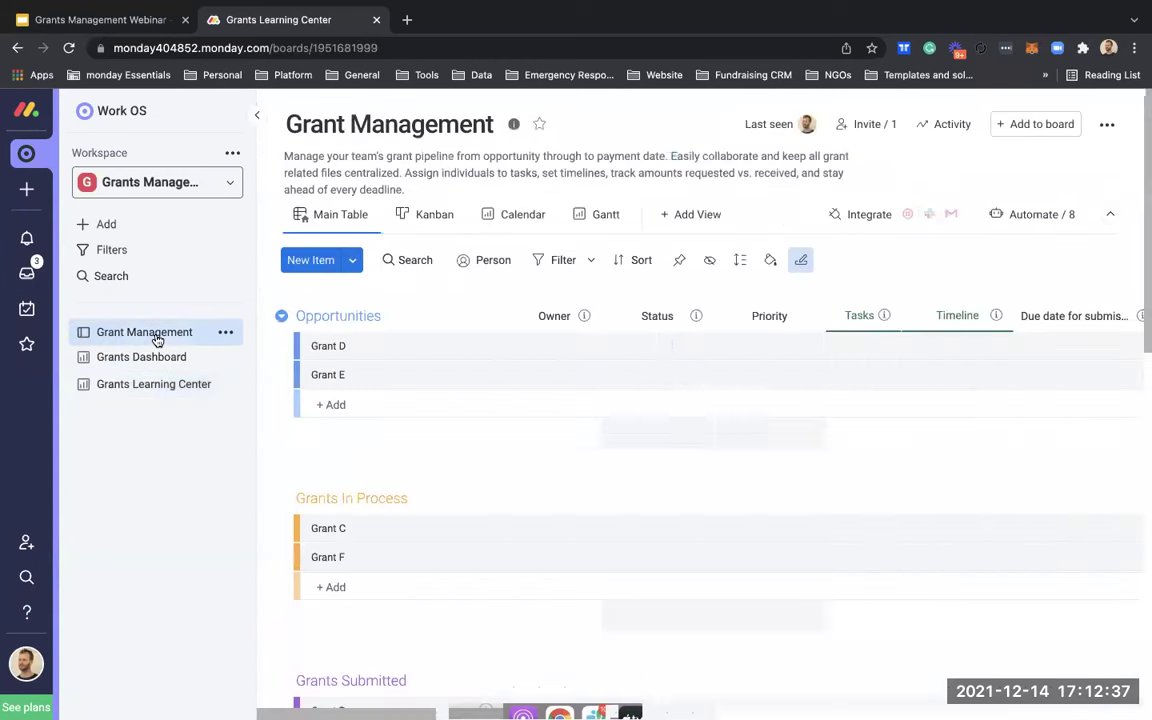
click(327, 403)
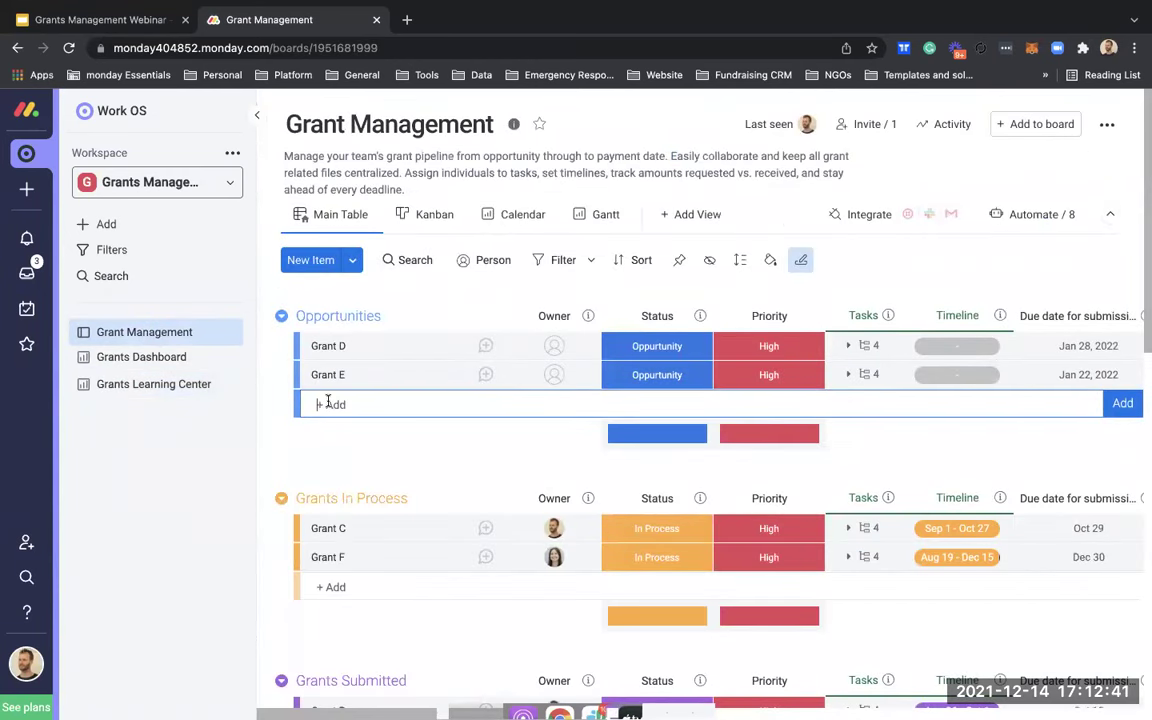
text(Grant test)
key(Return)
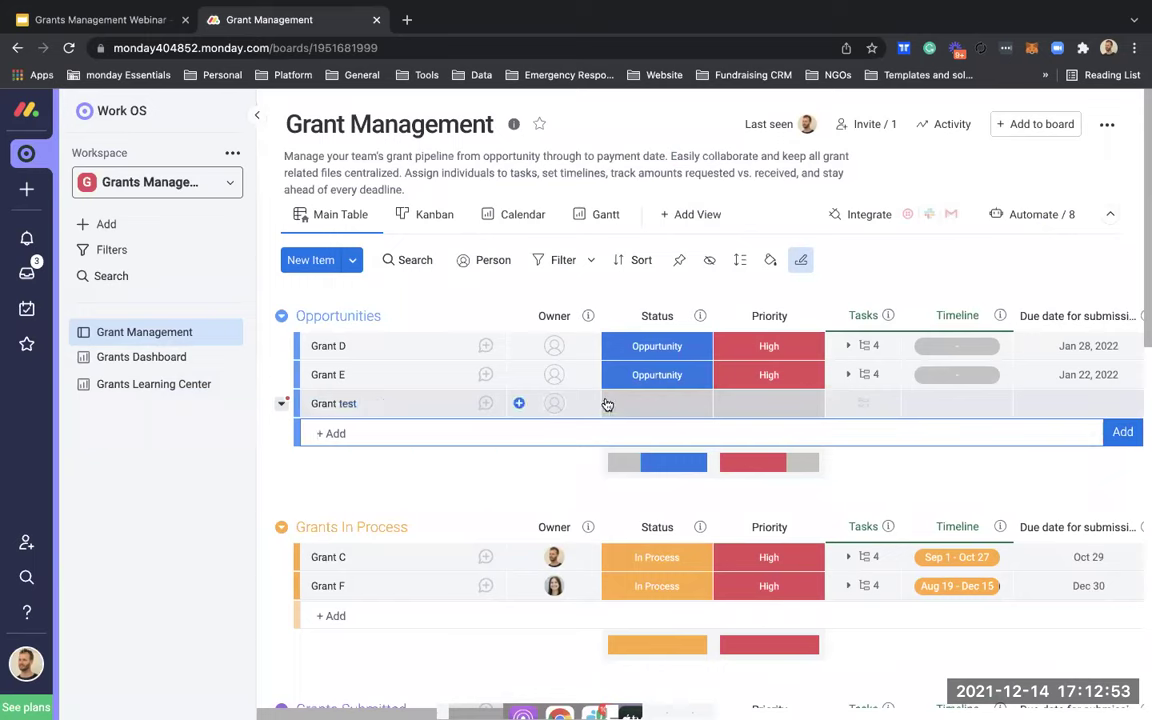
Step: Set Grant test's status to 'Oppurtunity' and priority to Medium, and assign a team member as owner
click(637, 404)
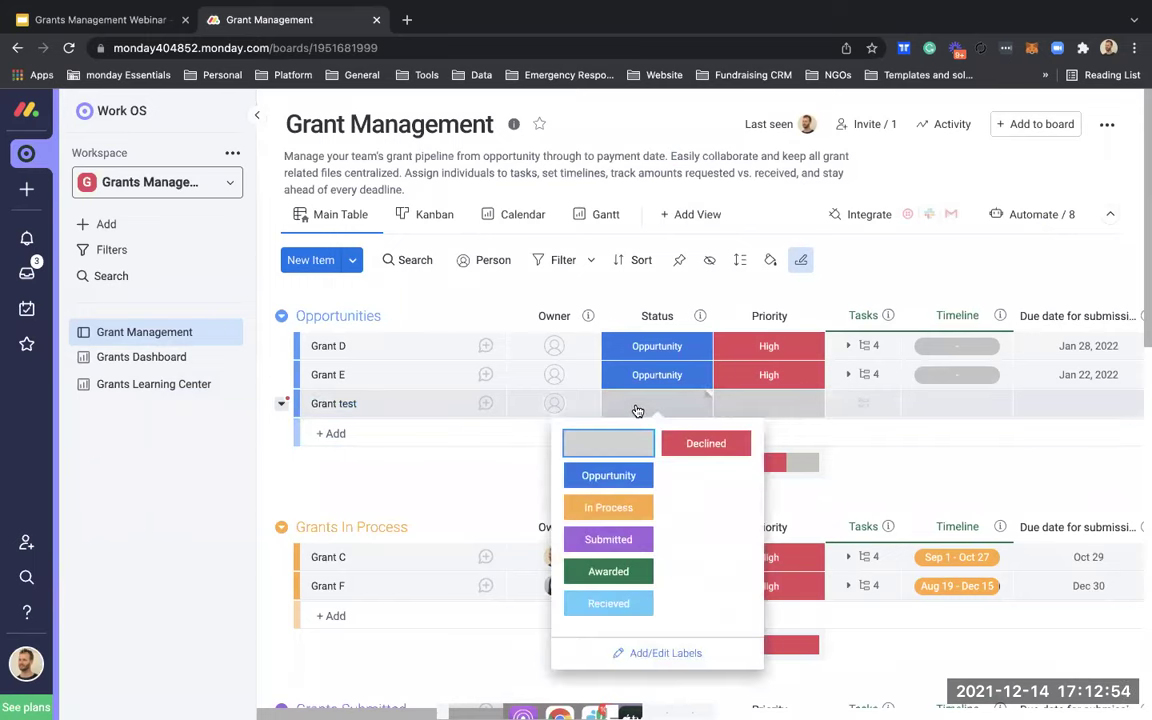
click(598, 475)
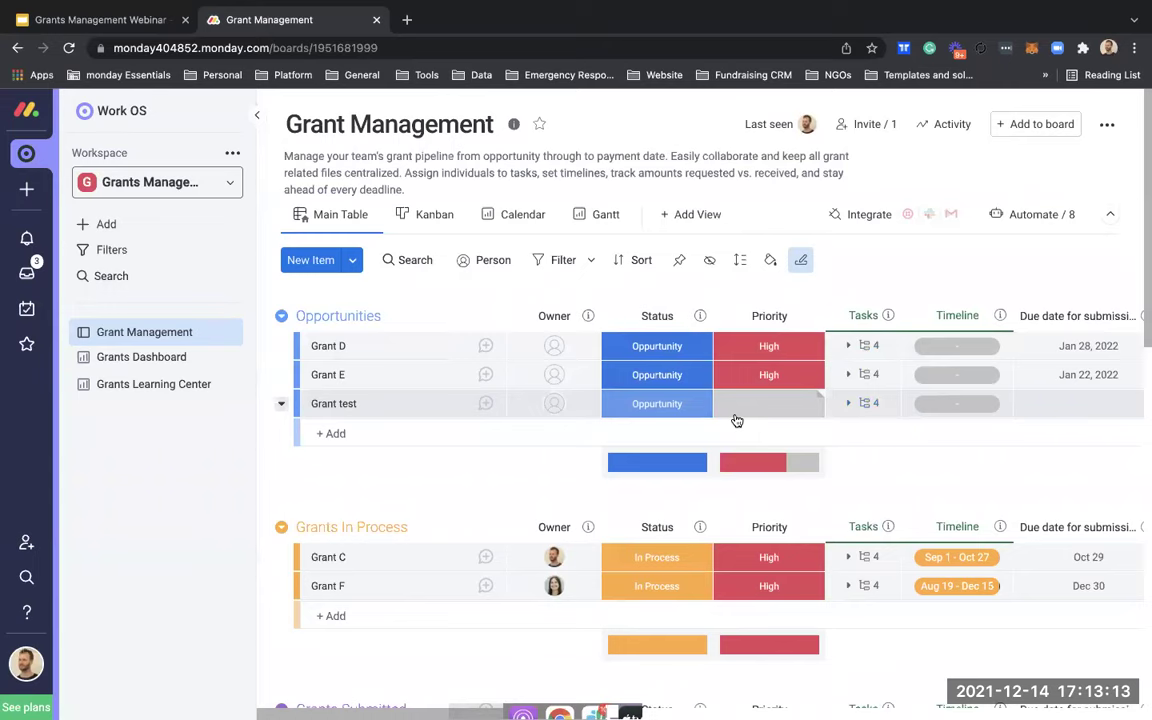
click(758, 404)
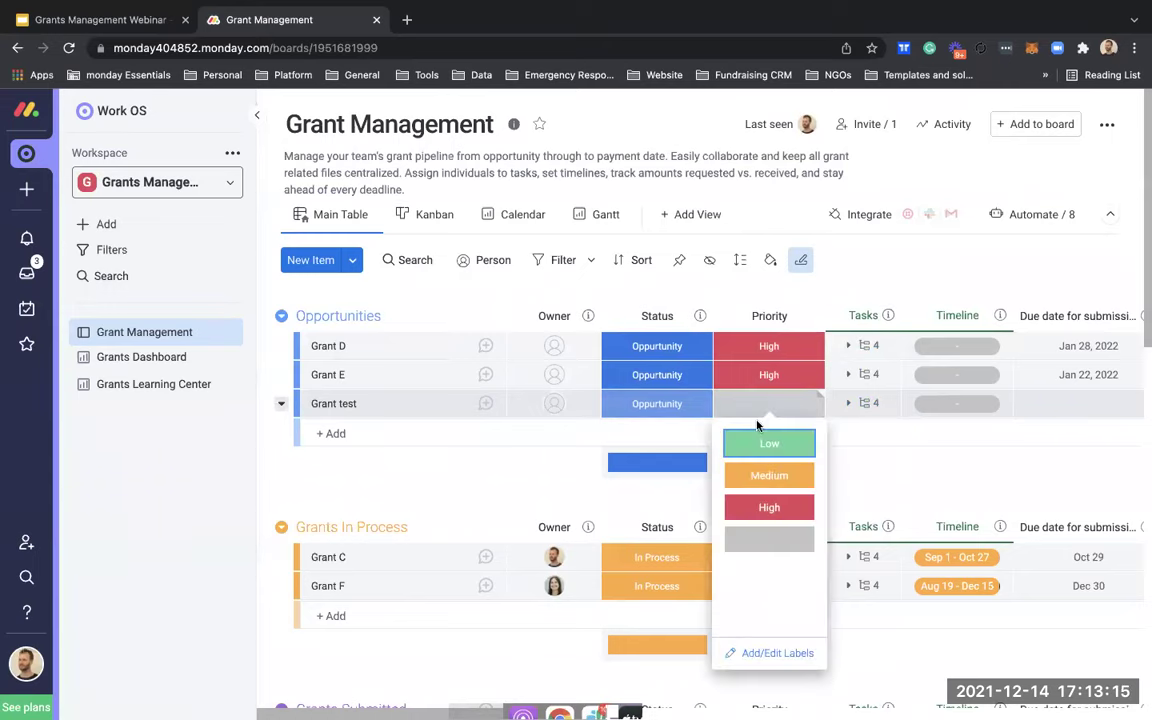
click(769, 476)
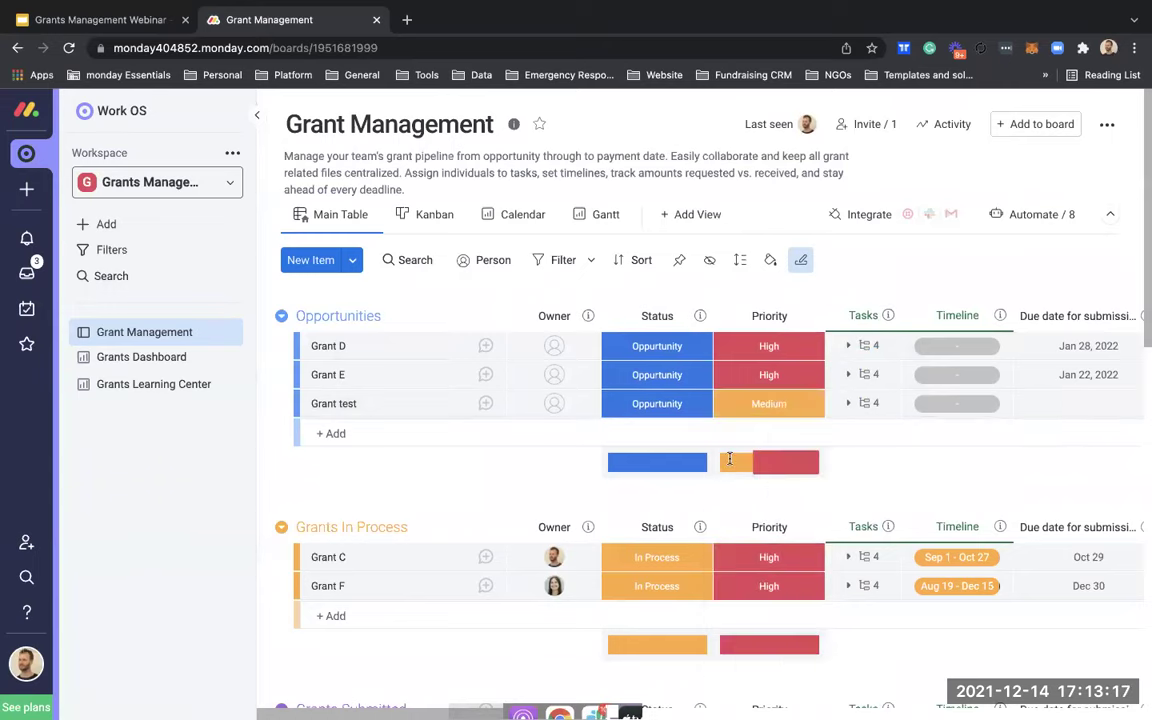
click(560, 405)
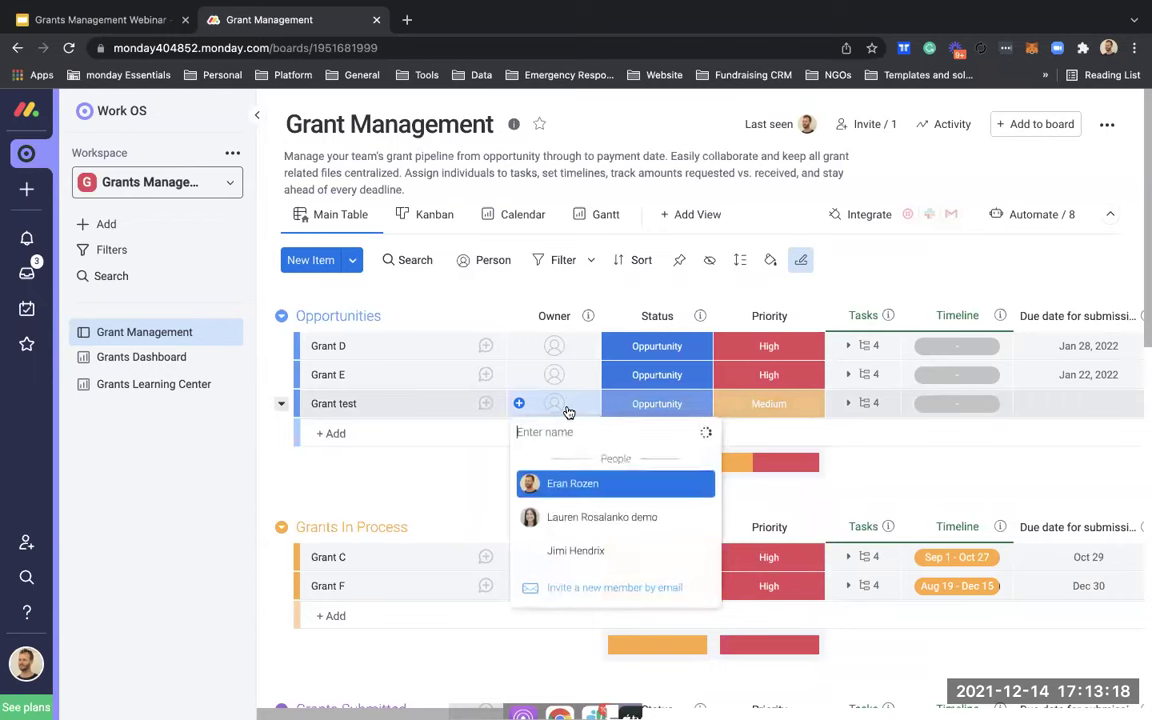
click(575, 517)
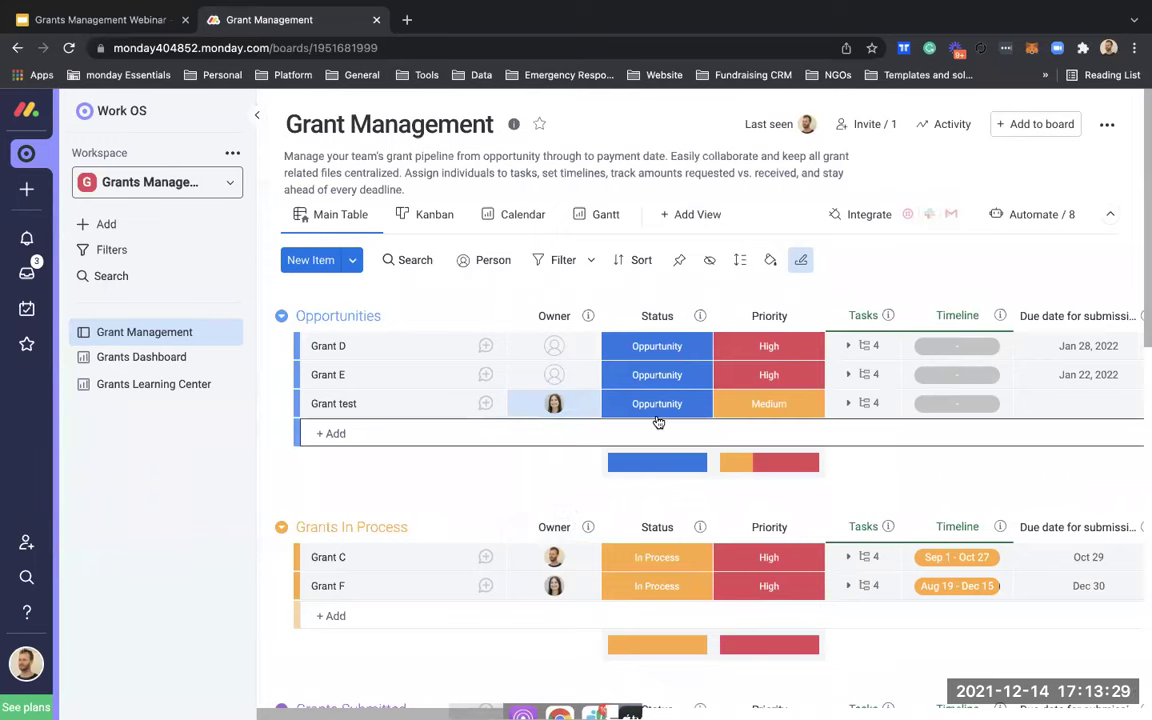
scroll(760, 410, right, 2)
Step: Expand Grant test's four subitems and inspect the Send LOI subitem's context menu
click(796, 404)
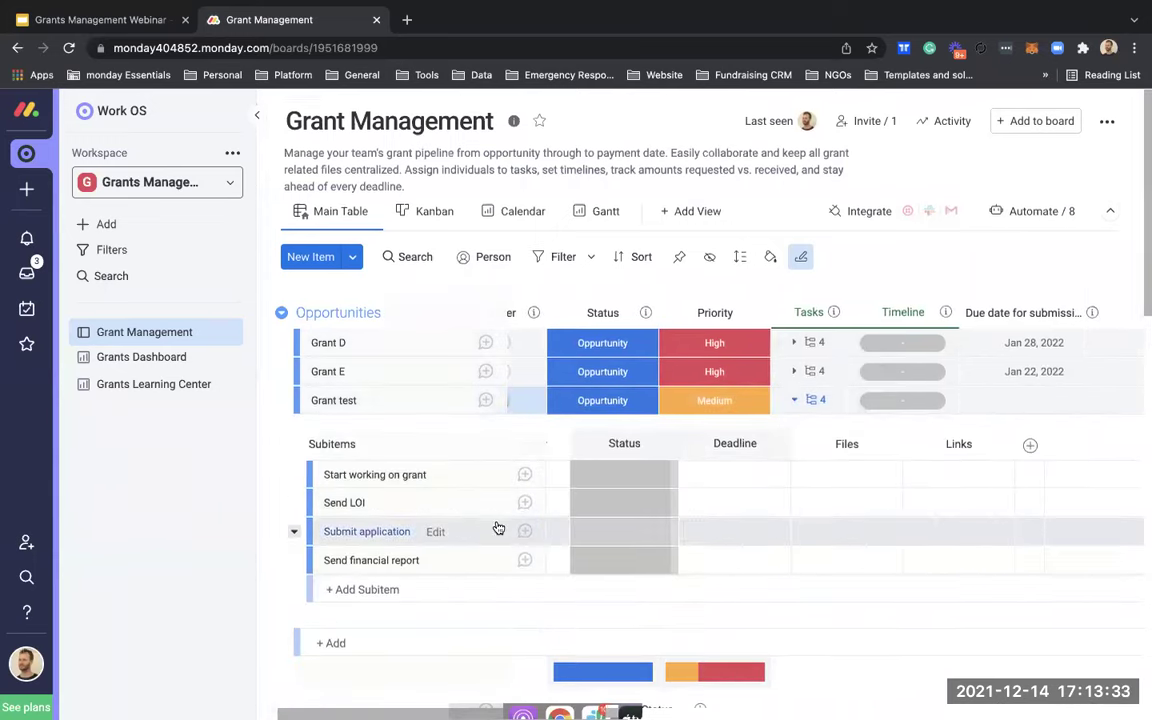
scroll(498, 527, down, 1)
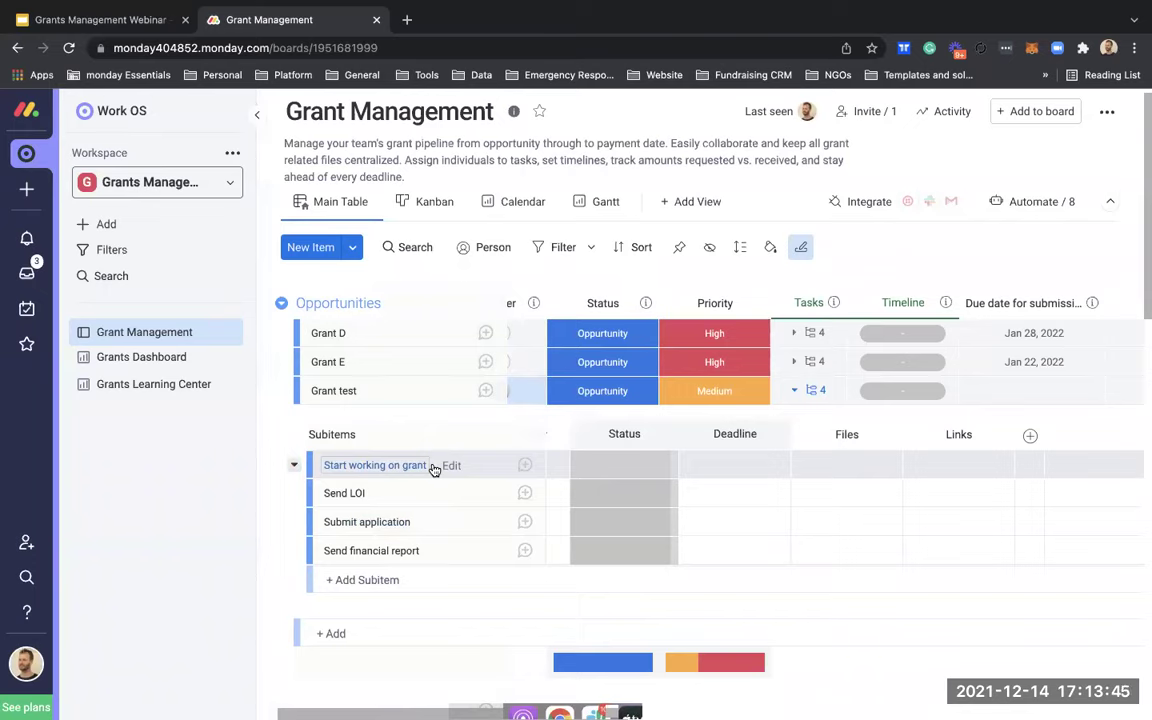
right_click(358, 507)
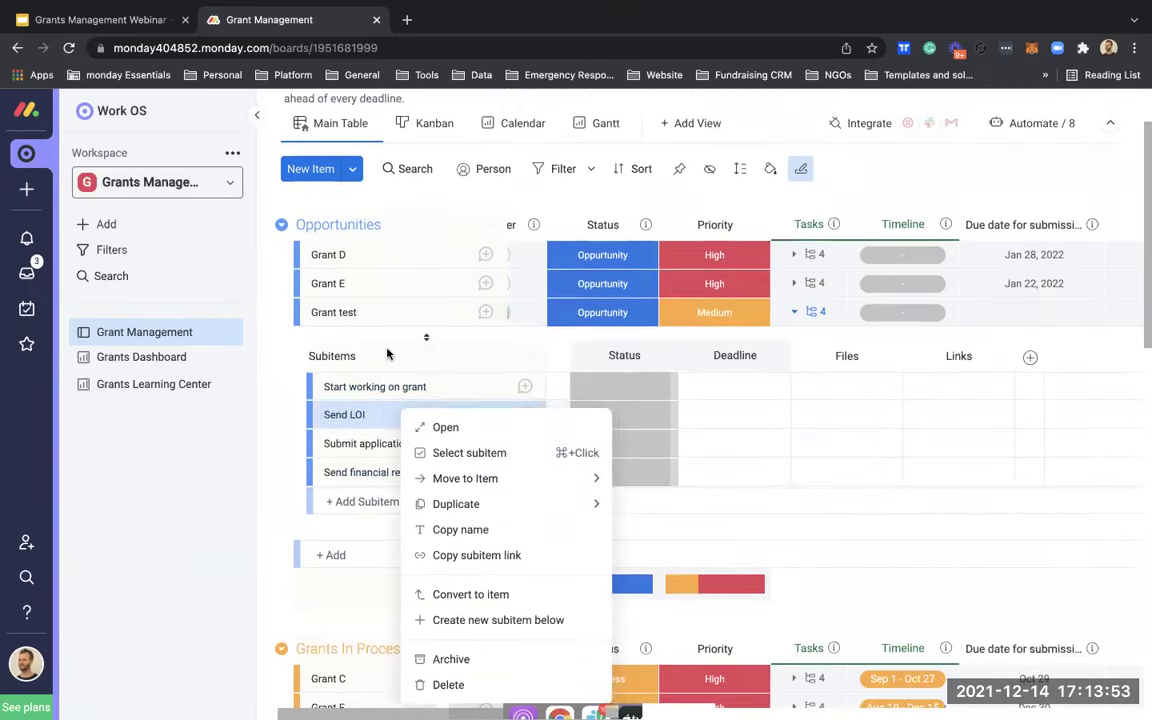
click(388, 354)
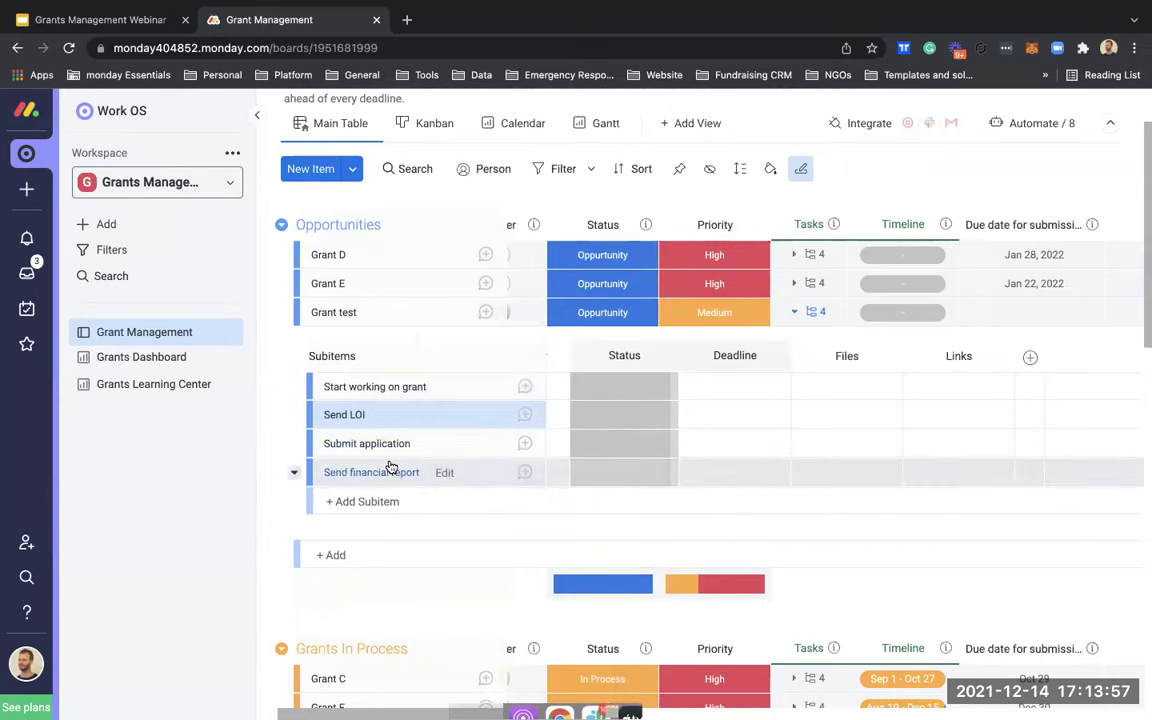
scroll(609, 401, left, 2)
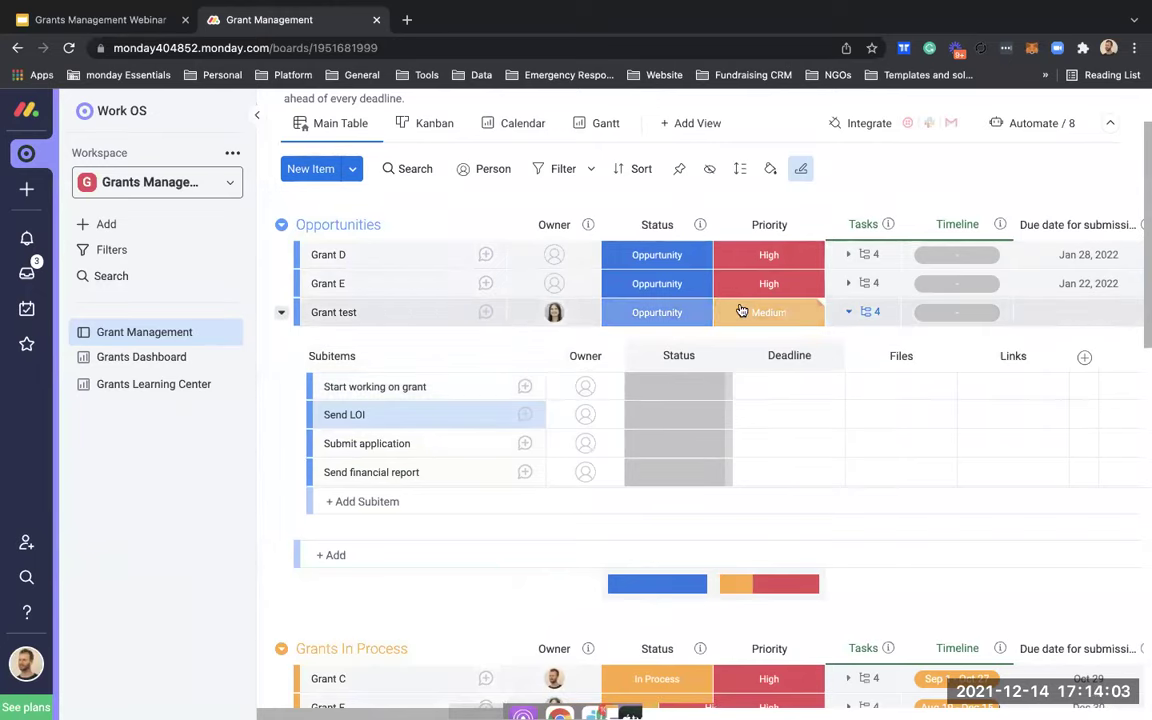
scroll(741, 311, right, 3)
Step: Pick January 31, 2022 in Grant test's due-date calendar
click(980, 312)
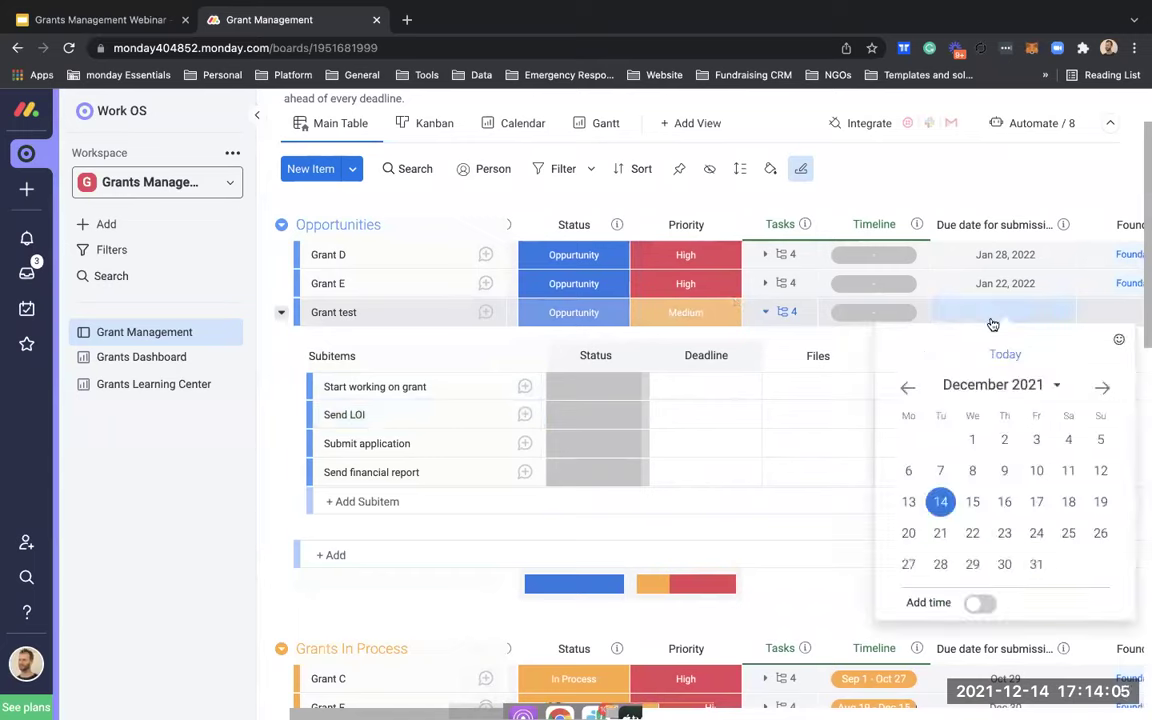
click(1100, 389)
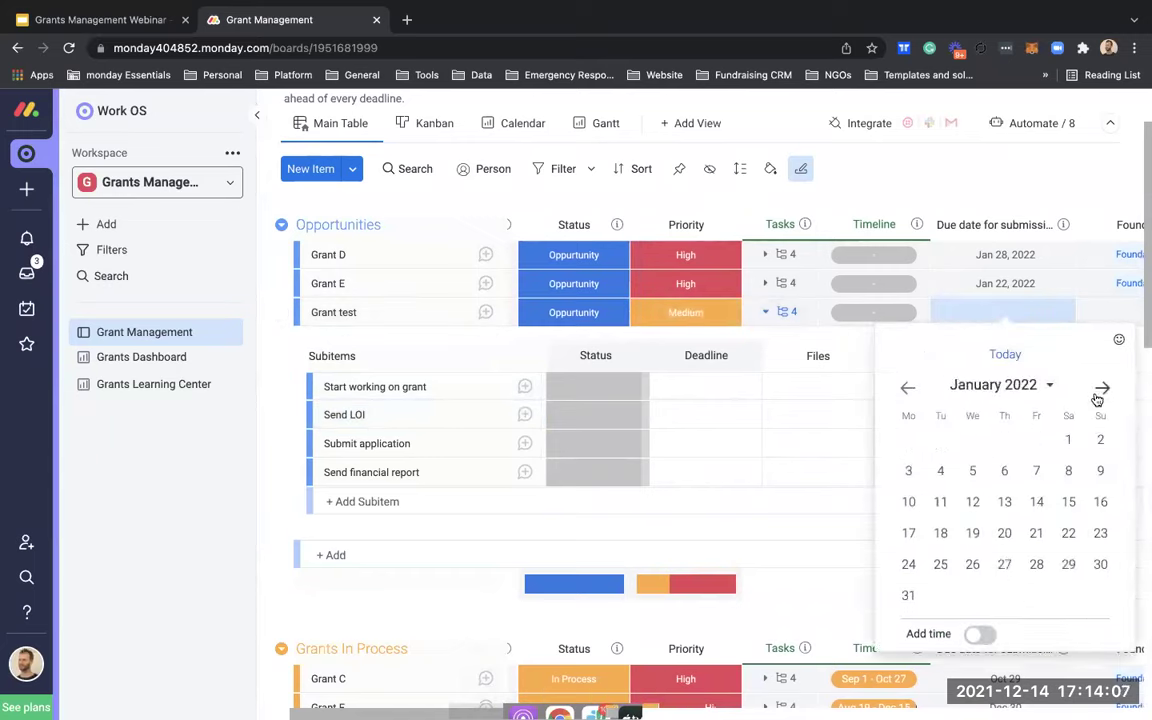
click(908, 595)
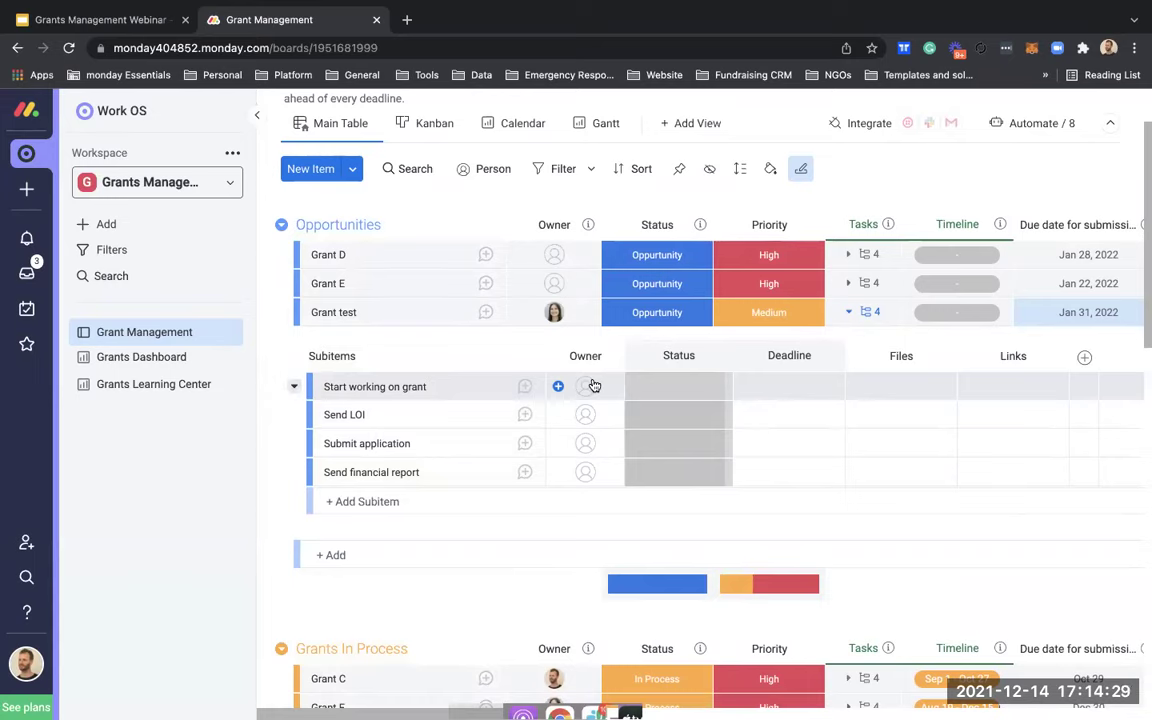
Step: Assign a team member to Start working on grant and set its deadline to Dec 16
click(593, 386)
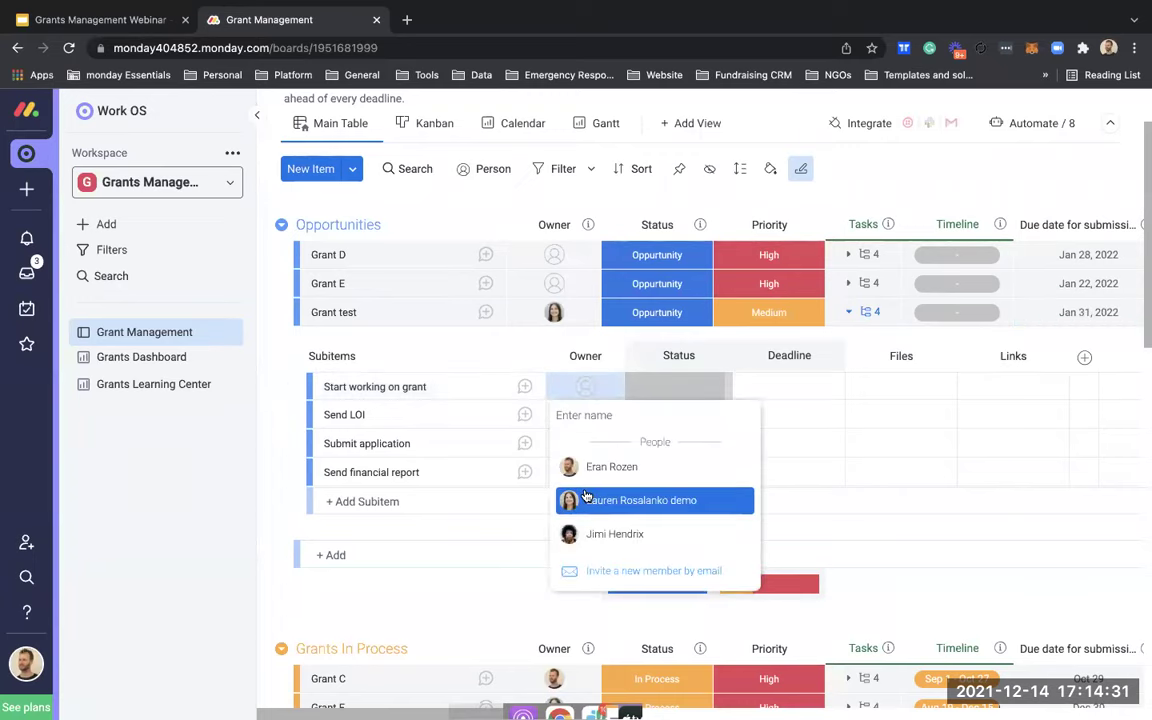
click(586, 497)
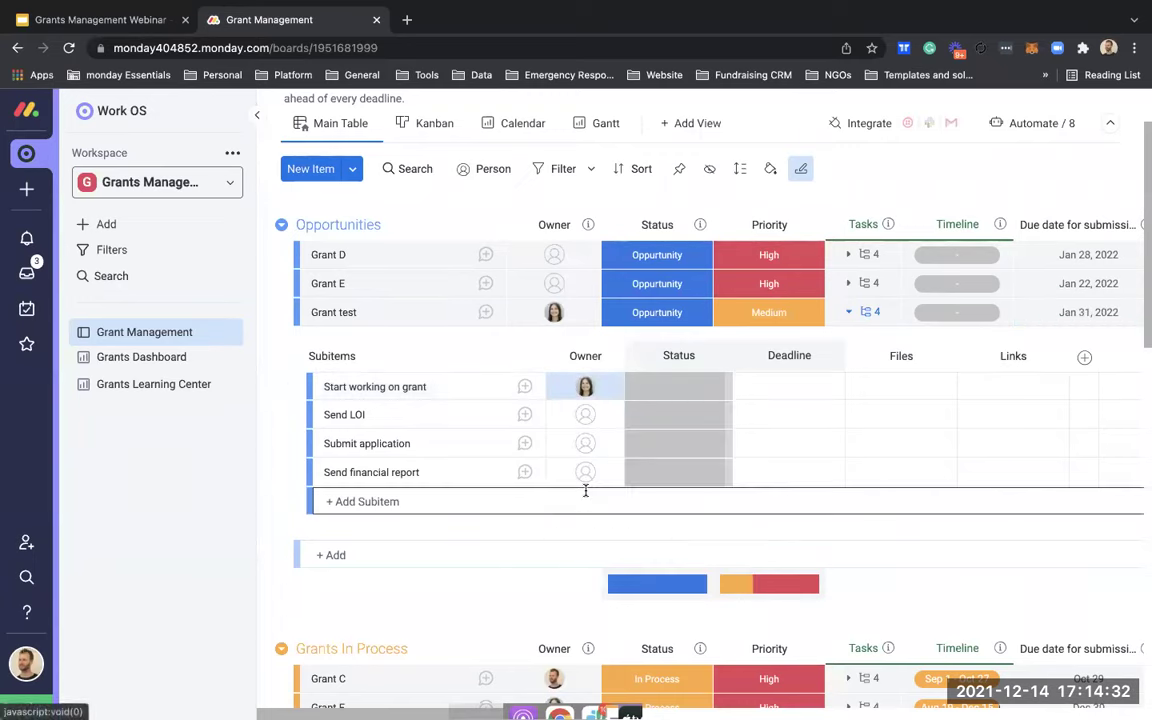
click(768, 393)
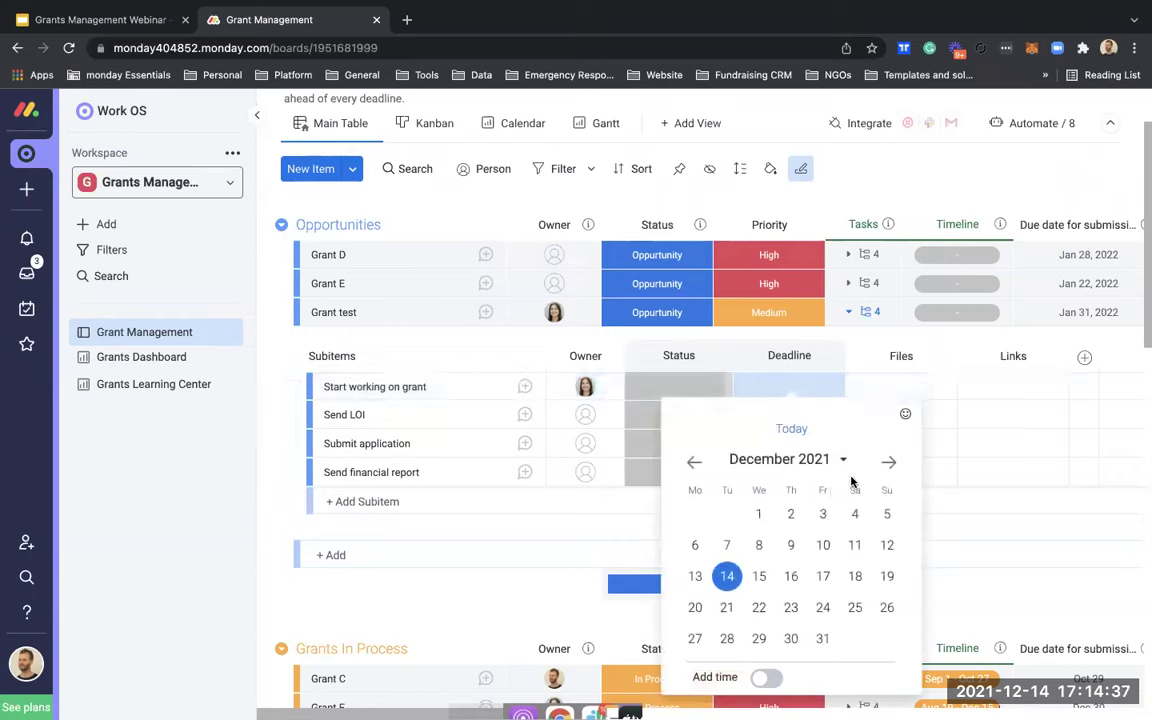
click(789, 577)
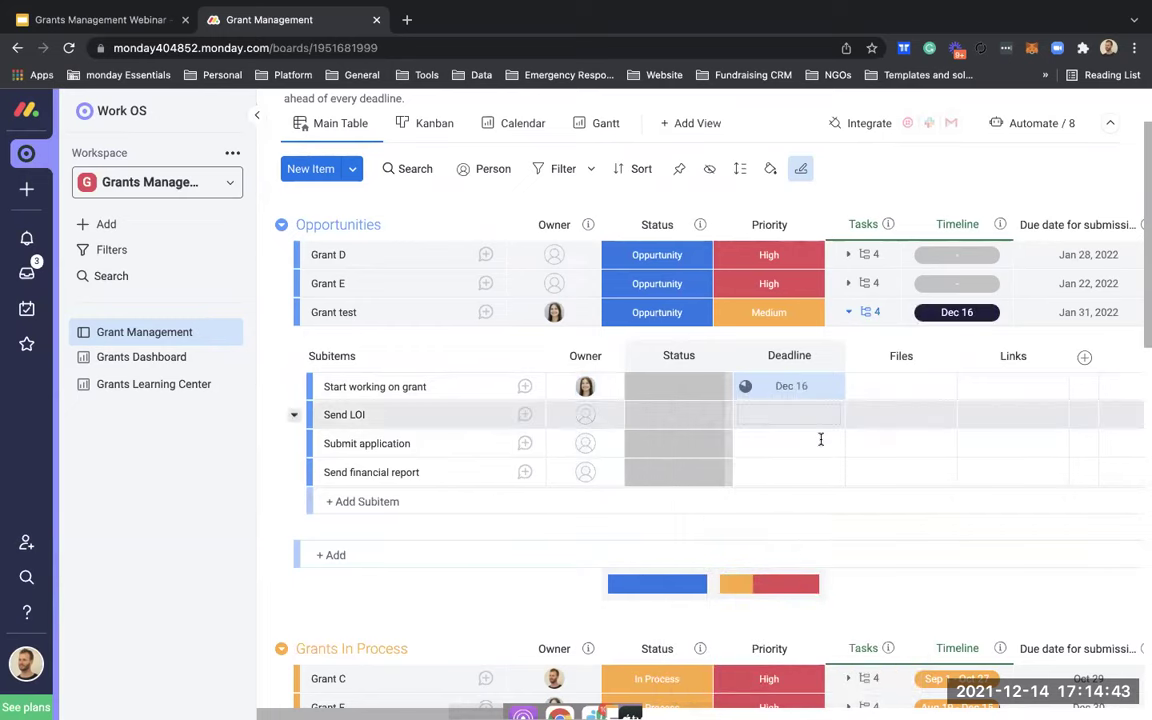
Step: Mark Start working on grant as 'Working on it' and bring up its file-attachment options
click(696, 397)
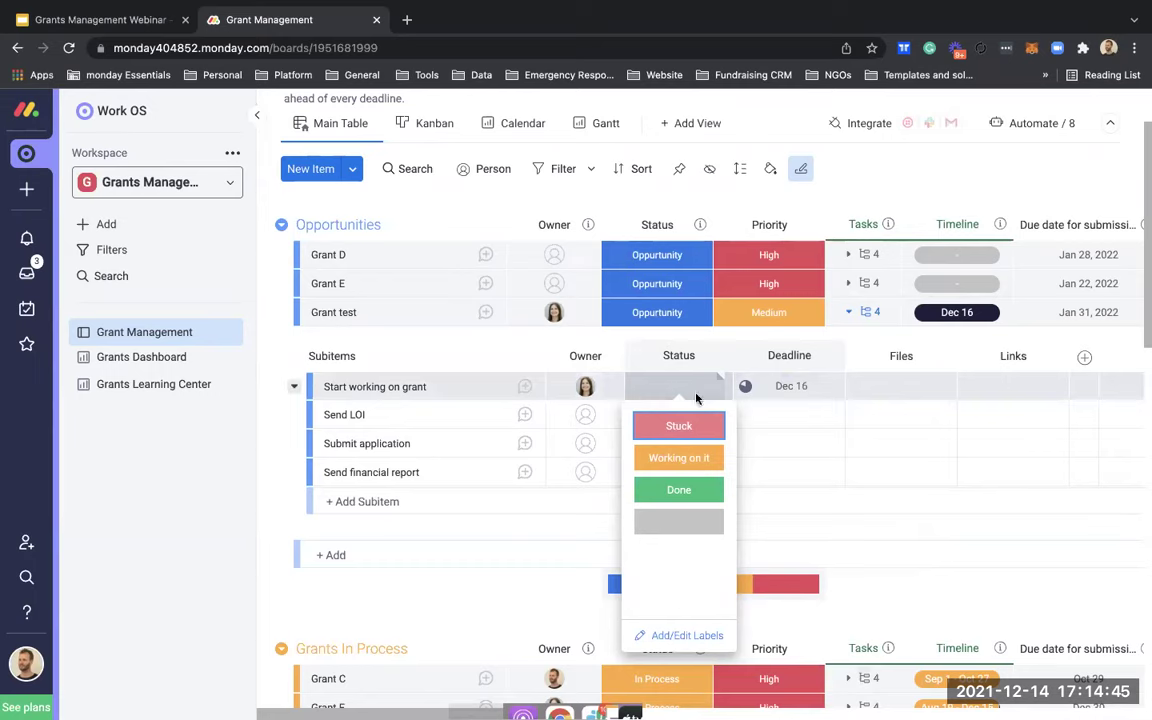
click(680, 459)
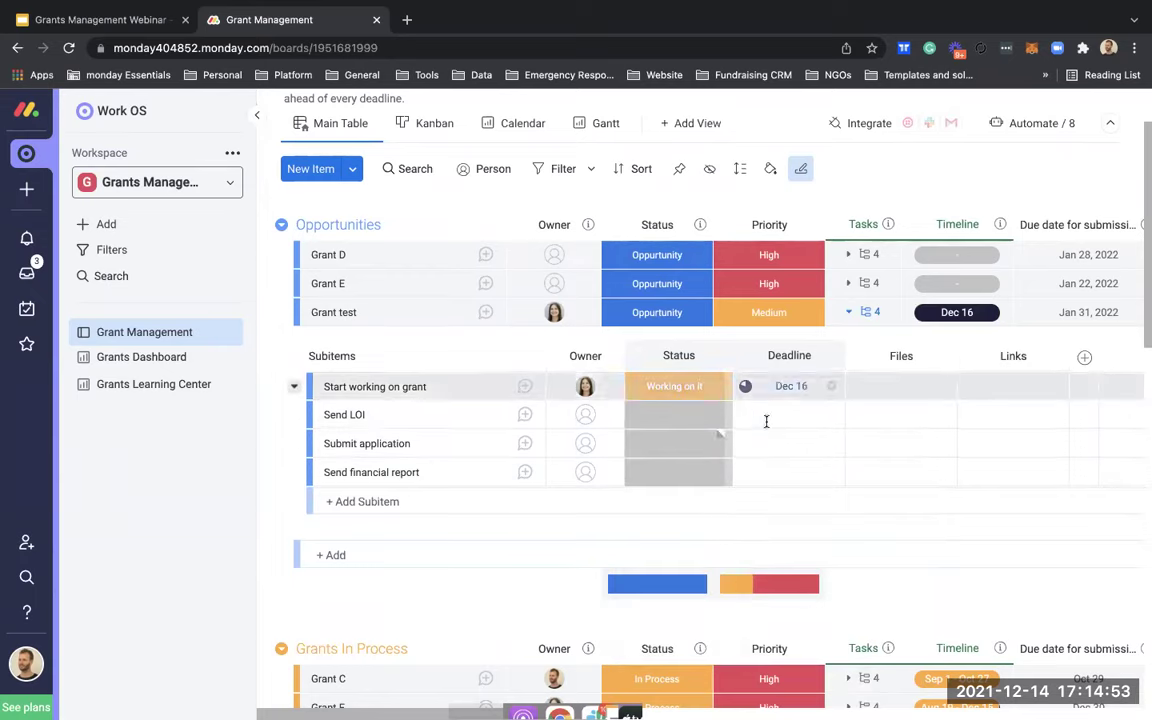
scroll(864, 430, right, 1)
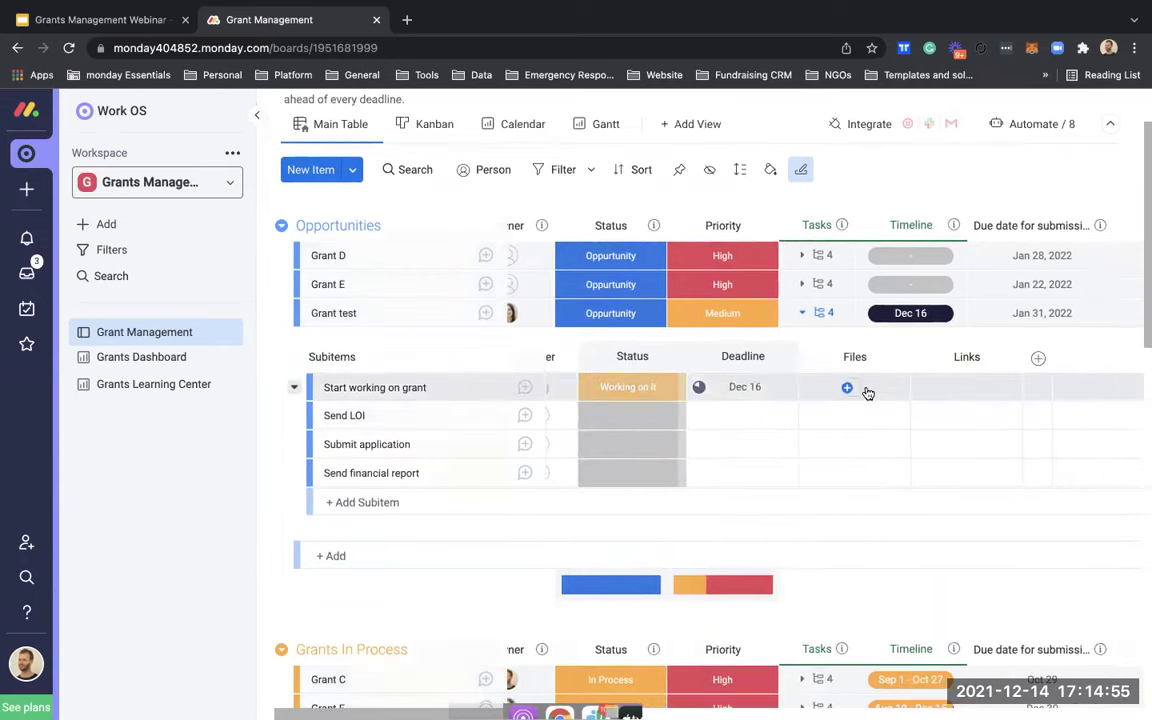
click(868, 393)
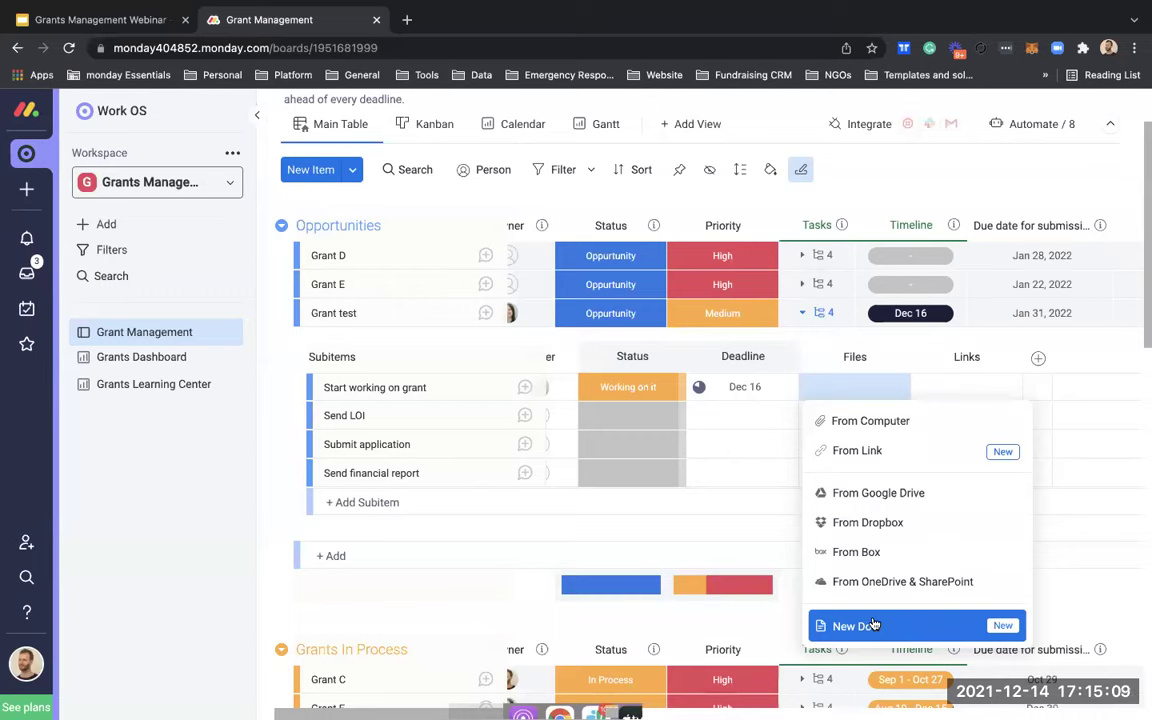
Step: Create a new doc for the subitem with the heading 'Grant draft'
click(872, 625)
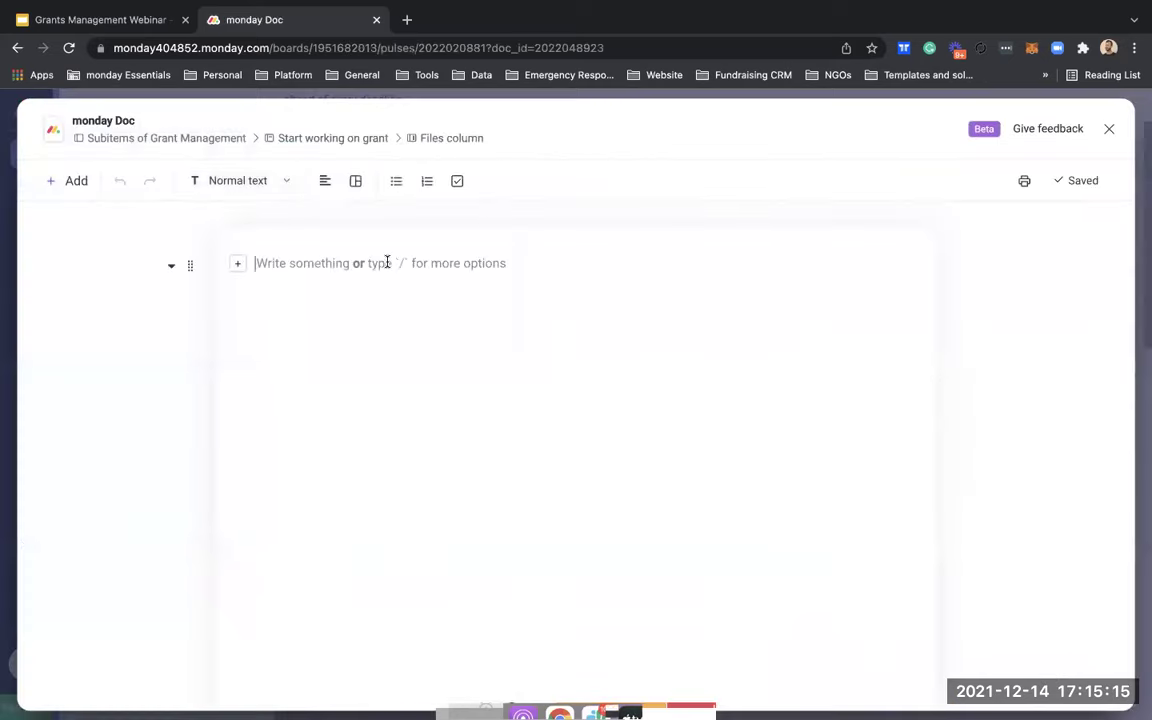
text(Grant deaf)
key(Return)
key(BackSpace)
key(BackSpace)
key(BackSpace)
key(BackSpace)
text(raf)
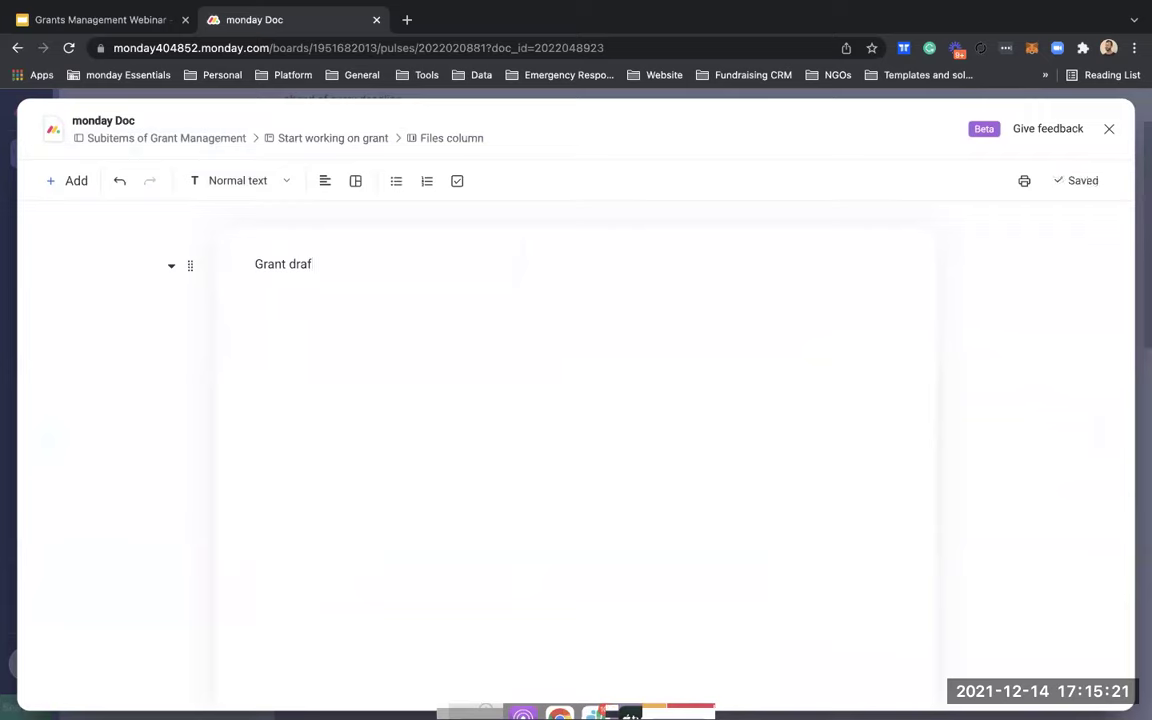
text(t)
key(Return)
text(@)
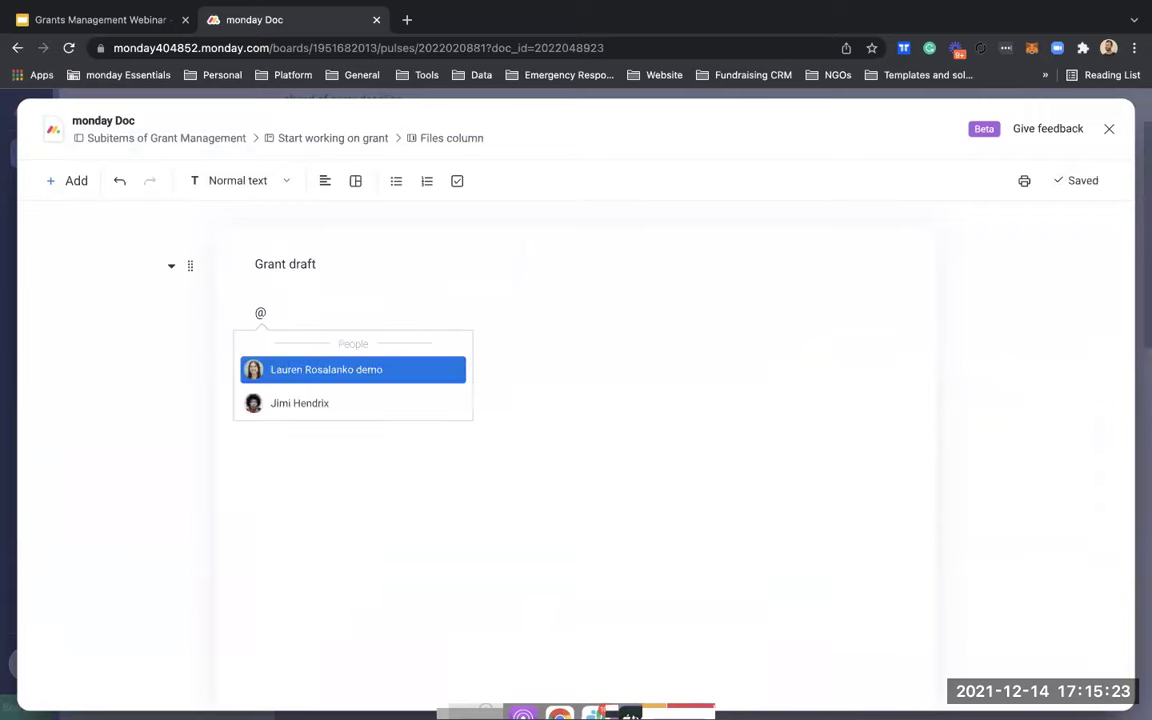
key(Return)
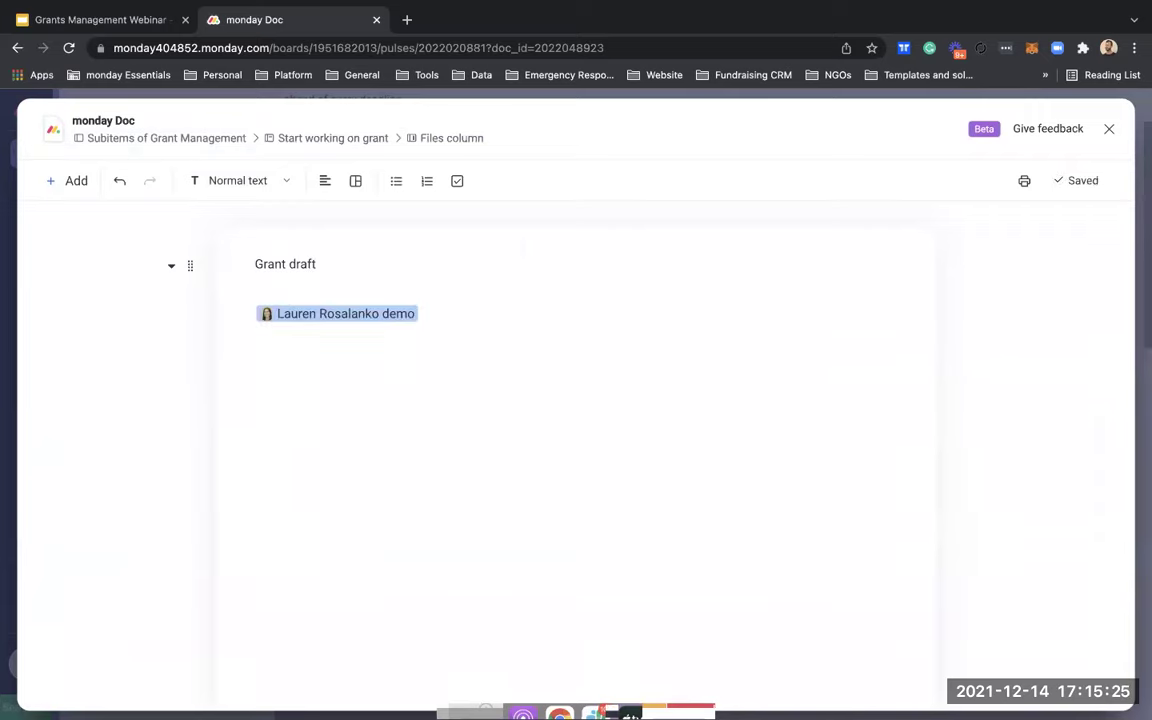
text(pleas e)
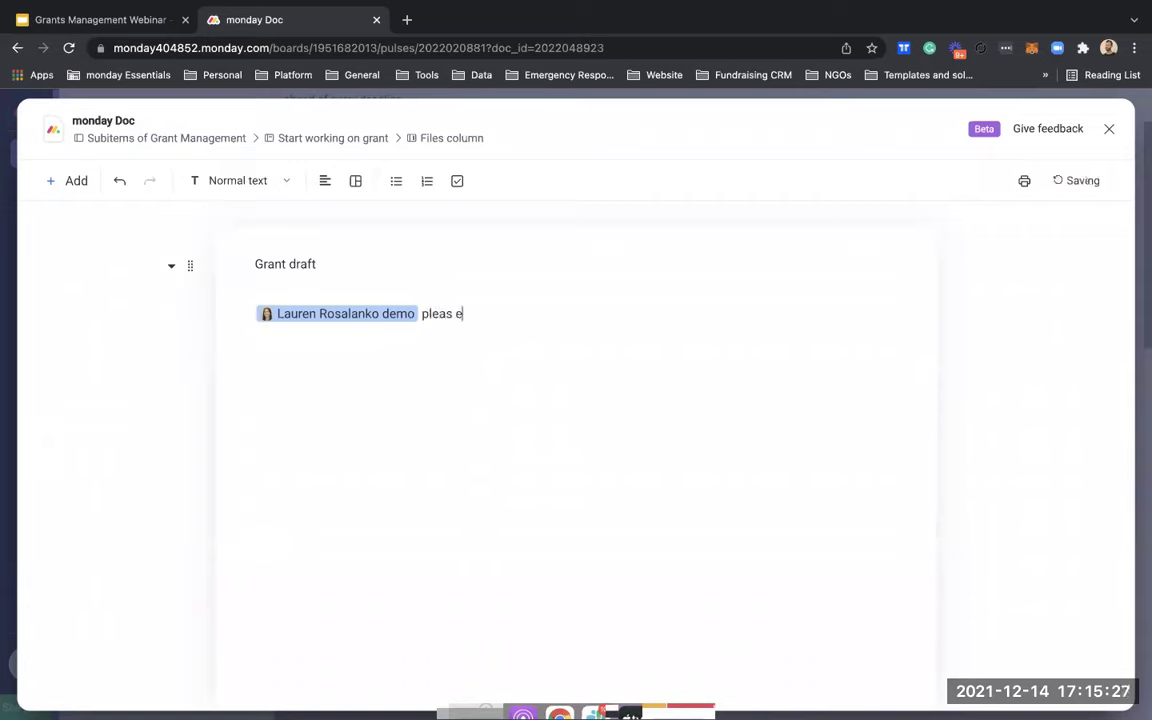
text(see this secrtion)
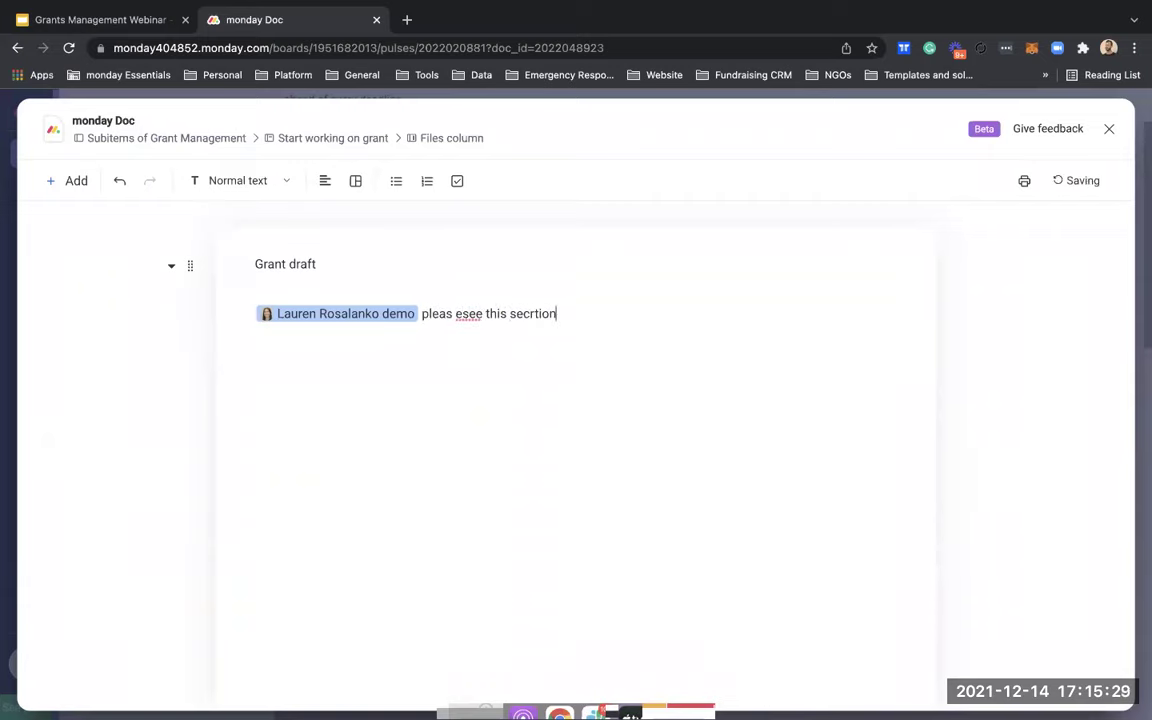
key(BackSpace)
key(BackSpace)
text(tion)
click(468, 313)
key(BackSpace)
key(BackSpace)
key(BackSpace)
text(e s)
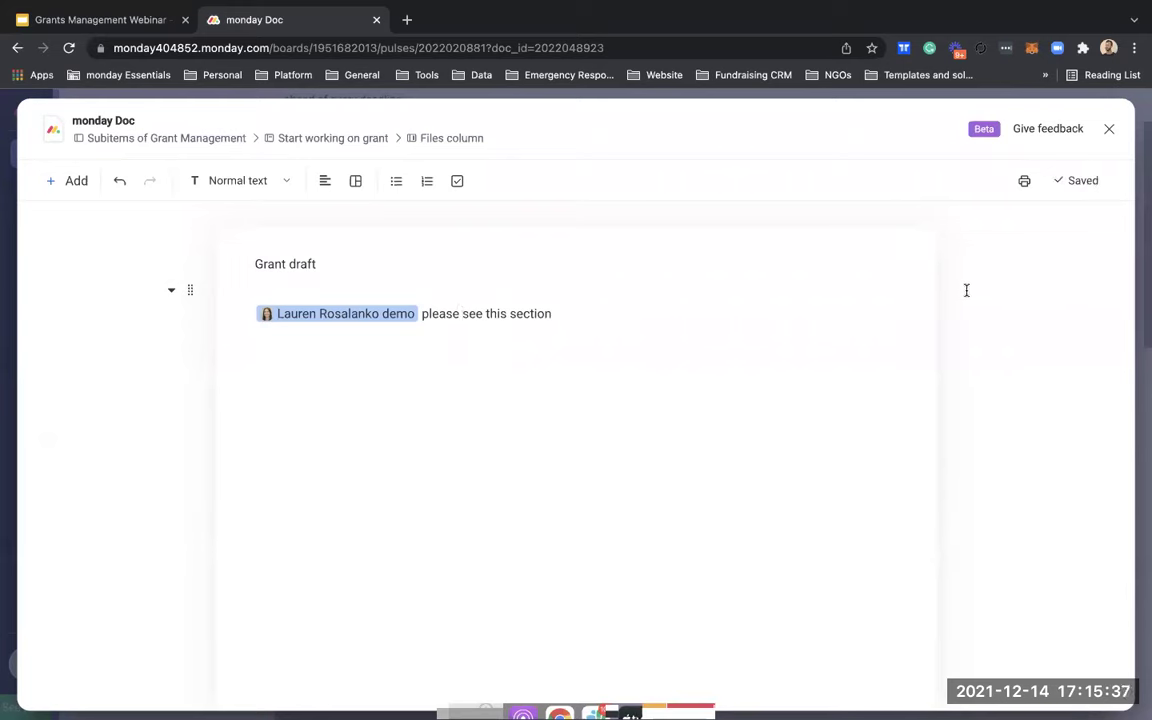
click(1109, 128)
mouse_move(856, 390)
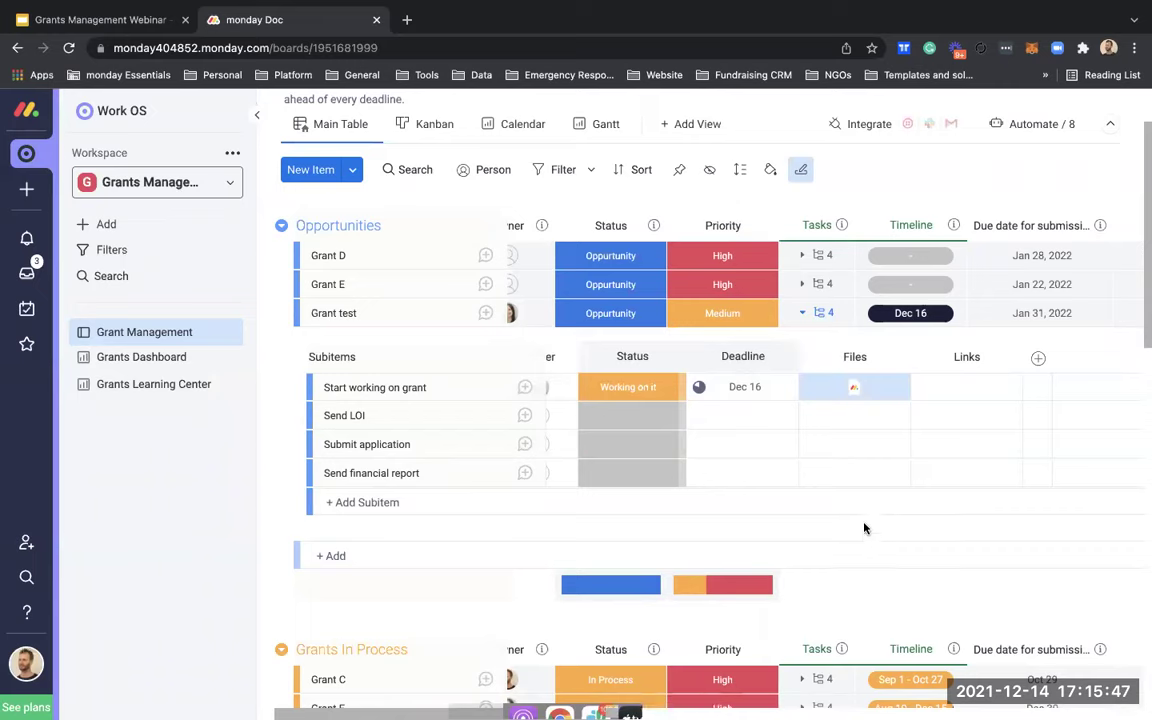
Step: Check Send LOI's file menu, then bring up the link form in Start working on grant's Links cell
click(857, 424)
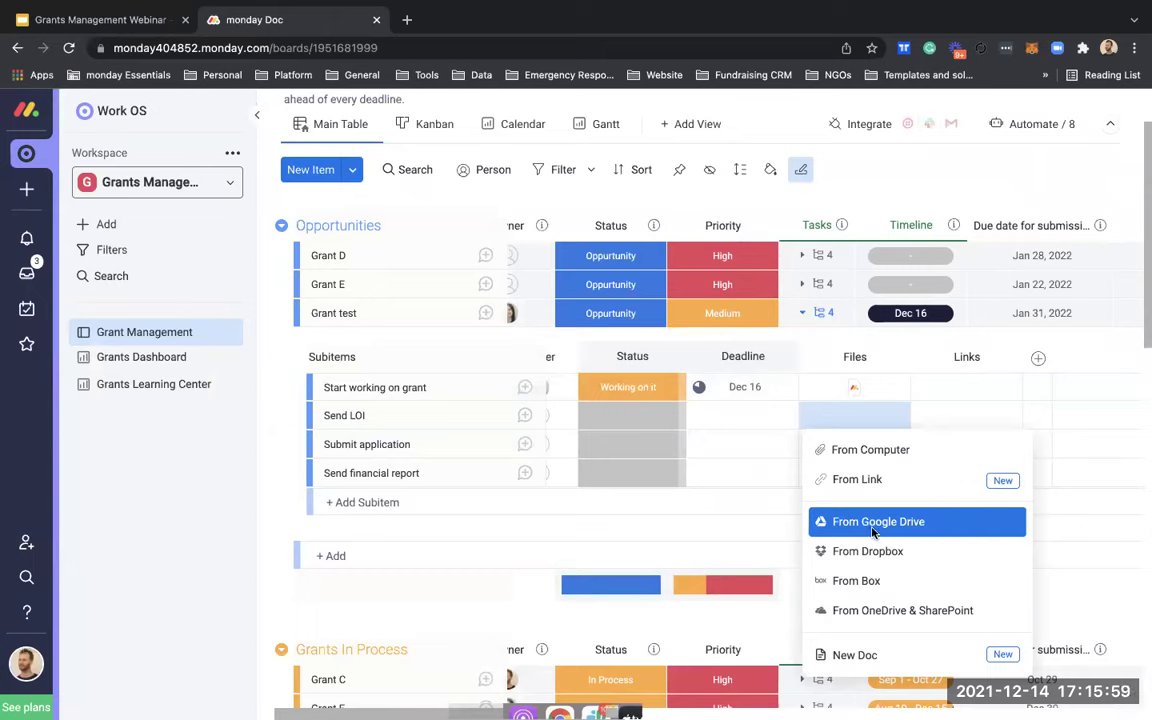
click(862, 365)
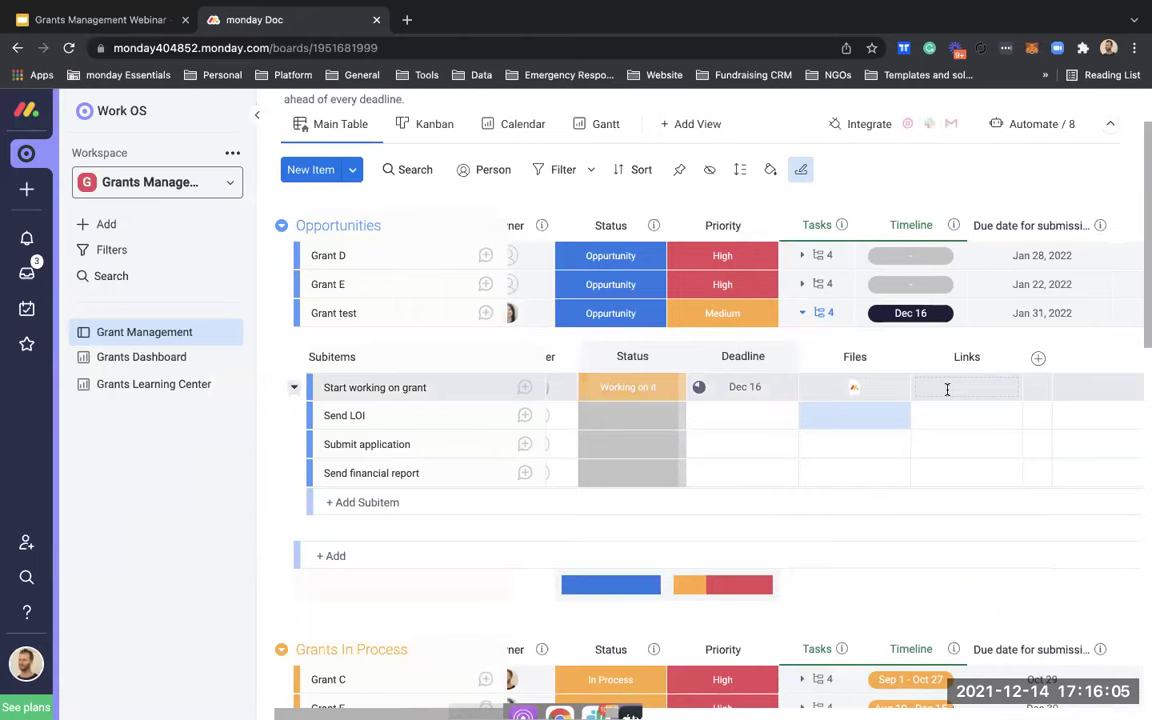
click(948, 390)
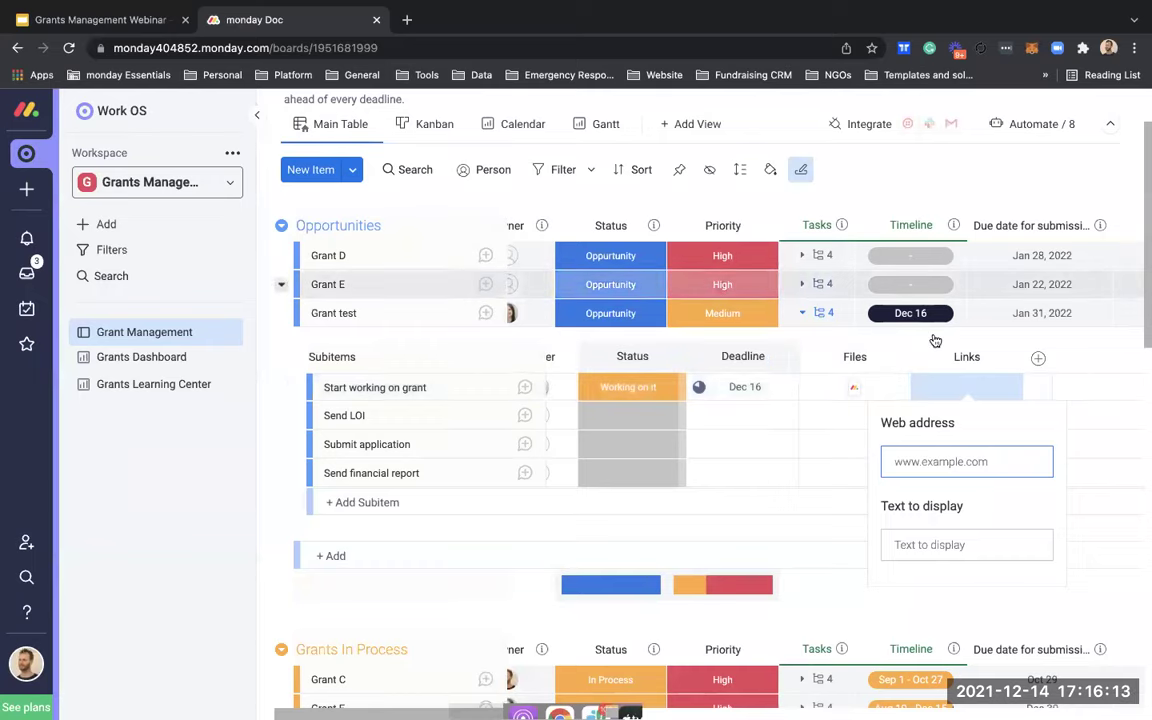
Step: Search 'gates foundation' in a new tab and open the Grant Opportunities page
click(406, 20)
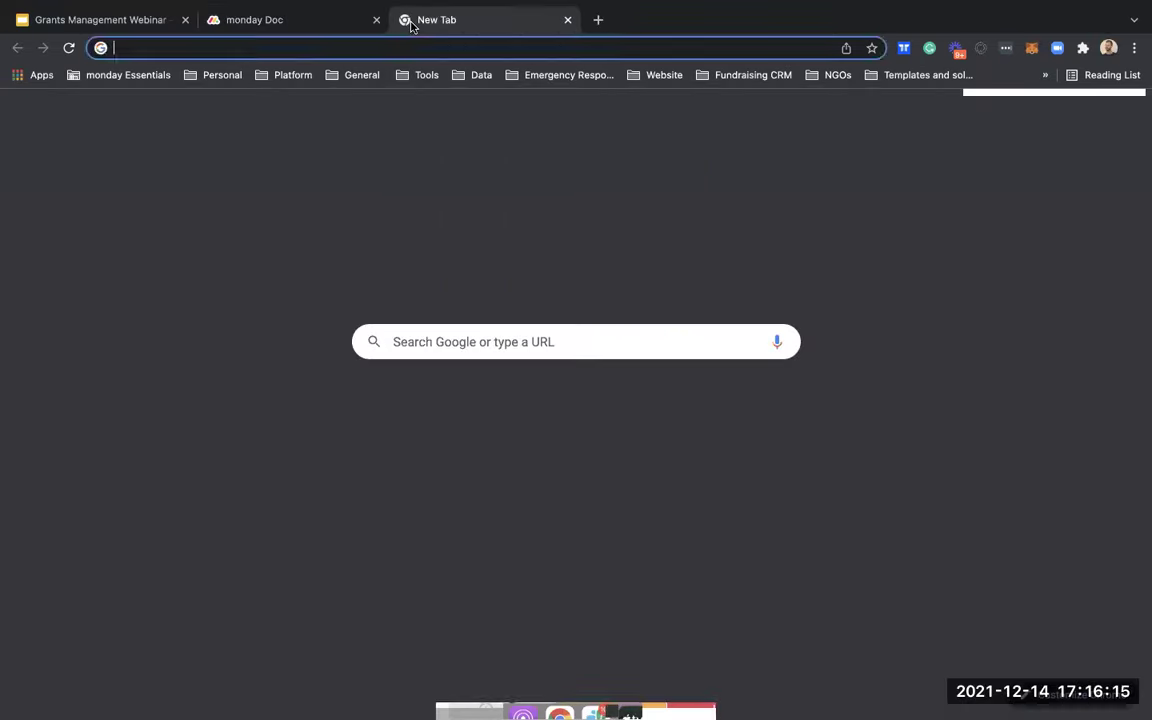
text(gates)
key(Return)
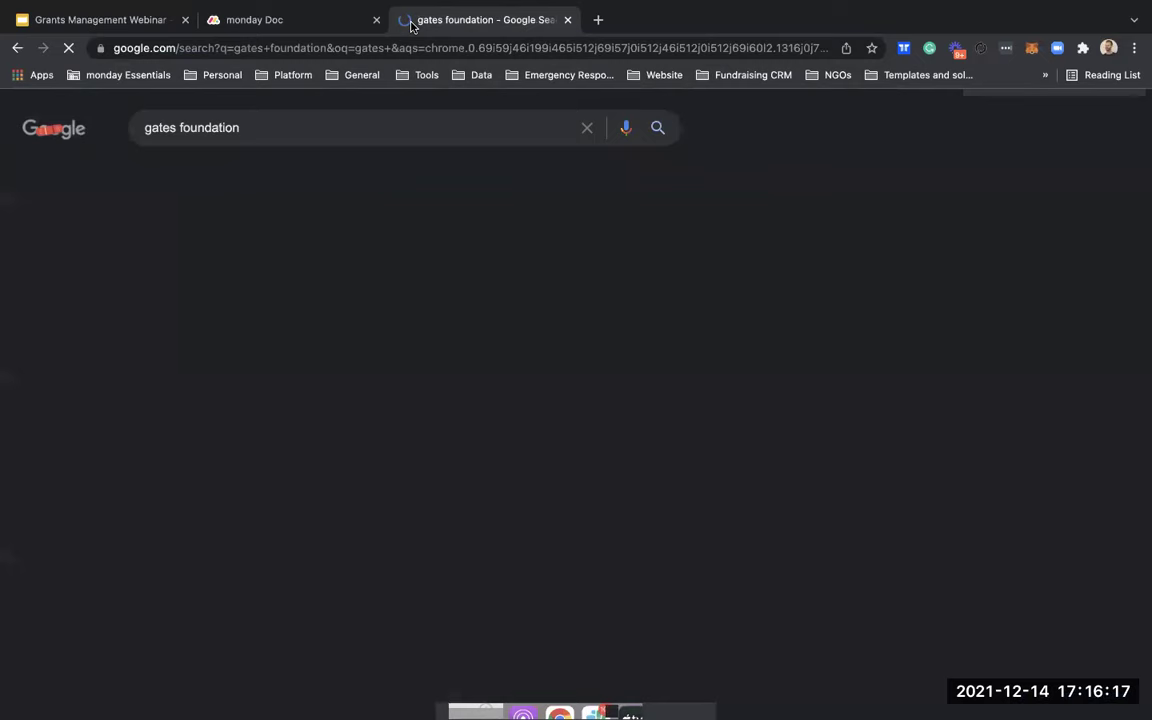
click(265, 375)
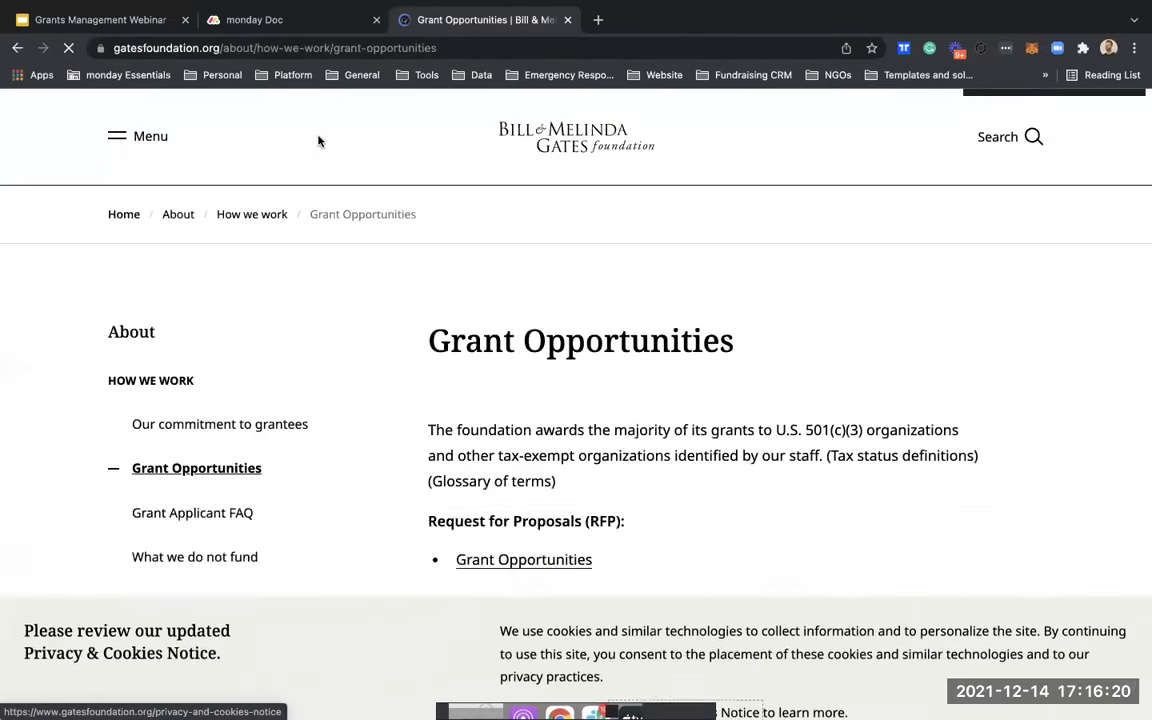
Step: Copy the Grant Opportunities URL into Start working on grant's web address field
click(326, 48)
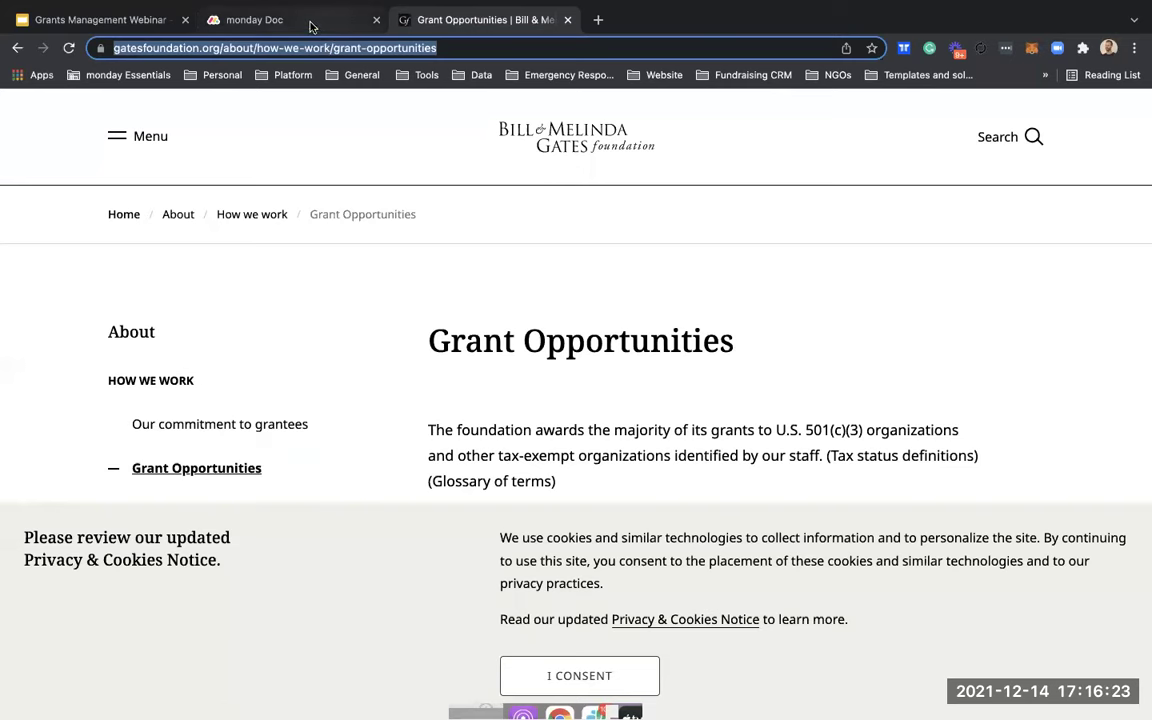
click(300, 20)
key(ctrl+v)
Step: Name the pasted link 'Submission link' and save it to Start working on grant
click(923, 540)
text(S)
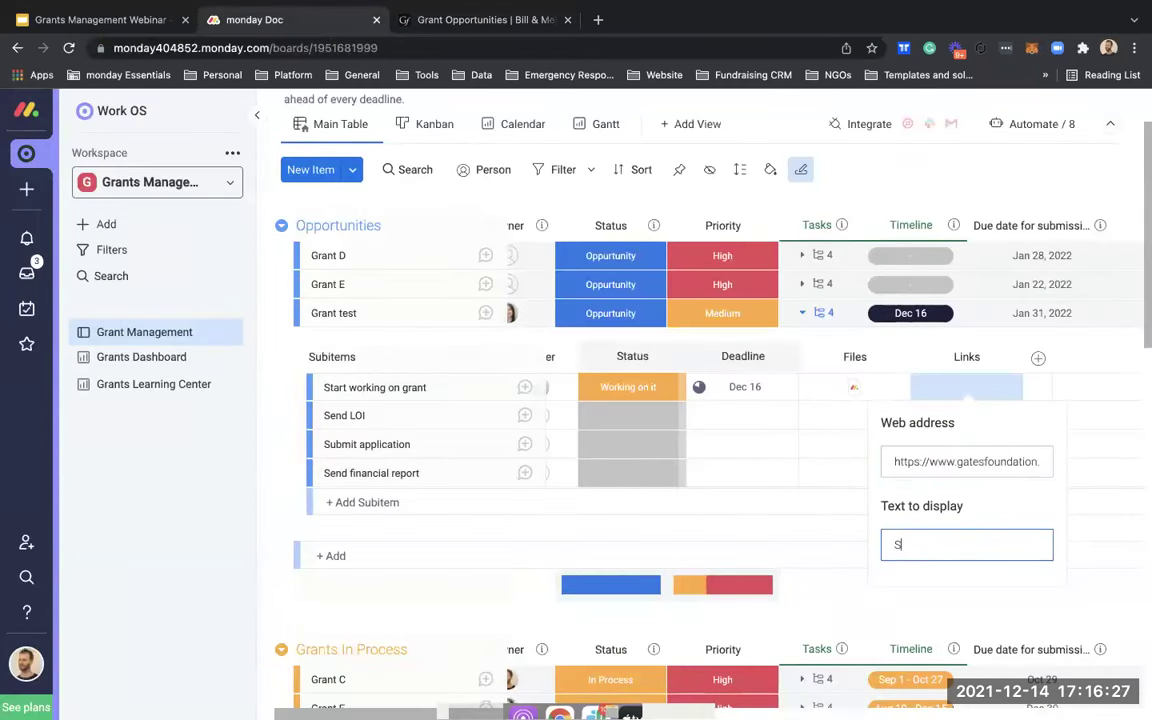
text(ubmission link)
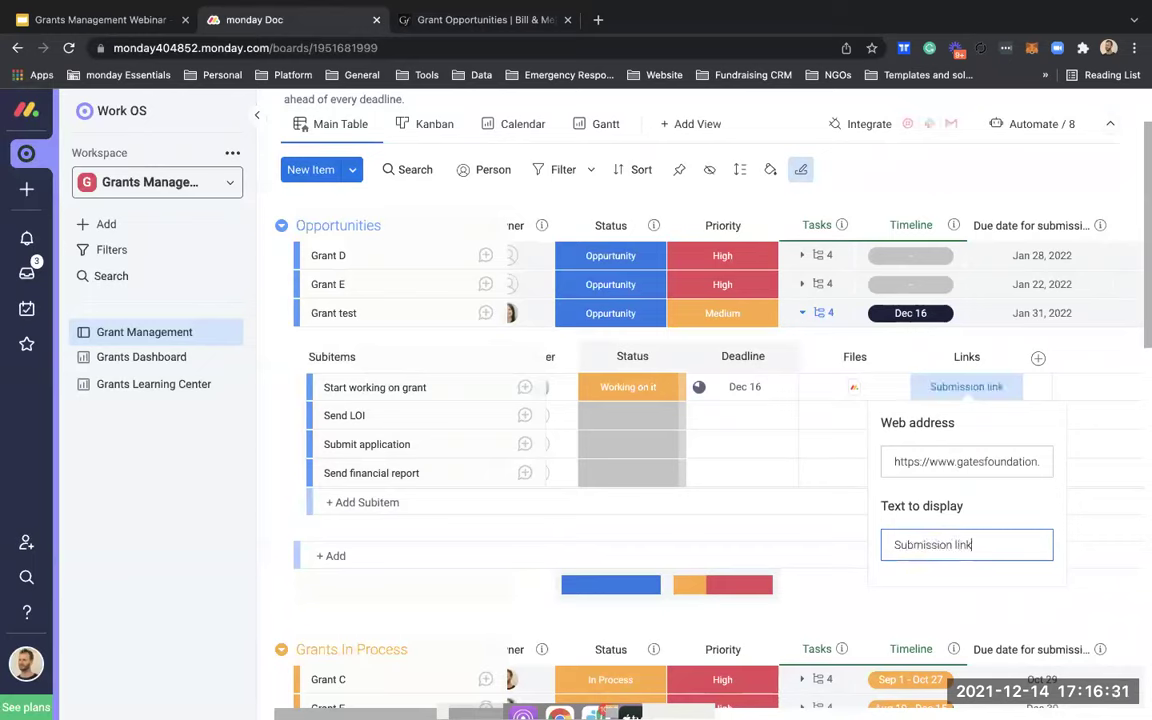
key(Return)
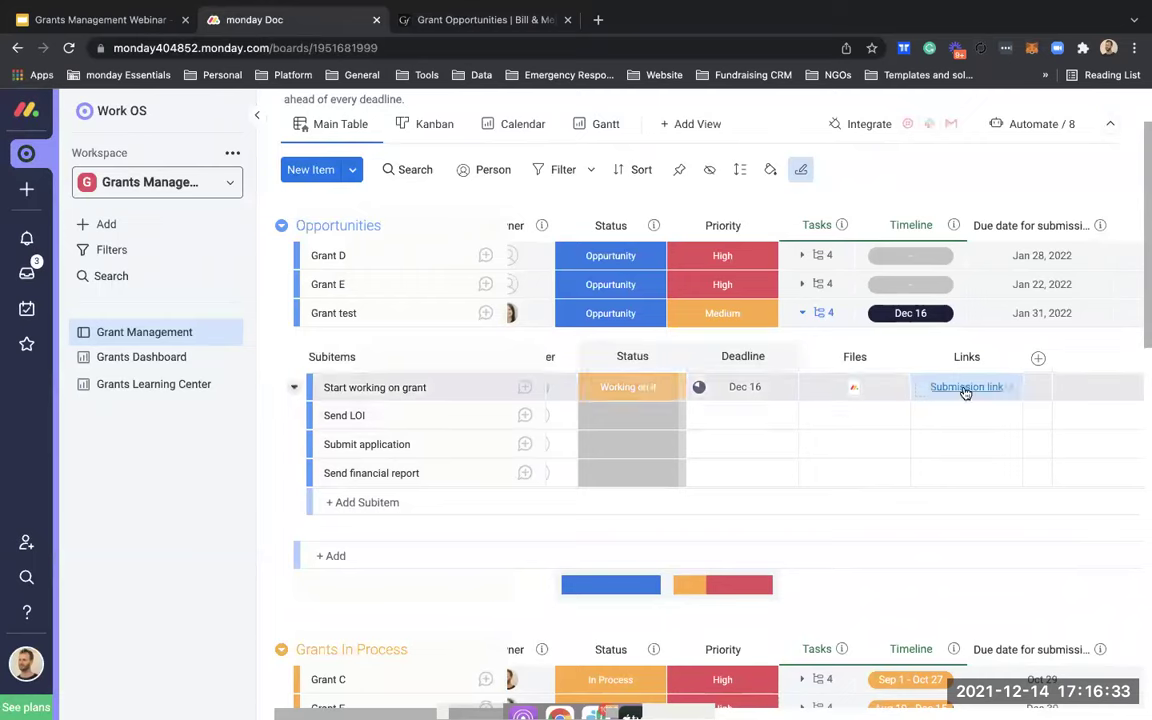
scroll(814, 442, left, 2)
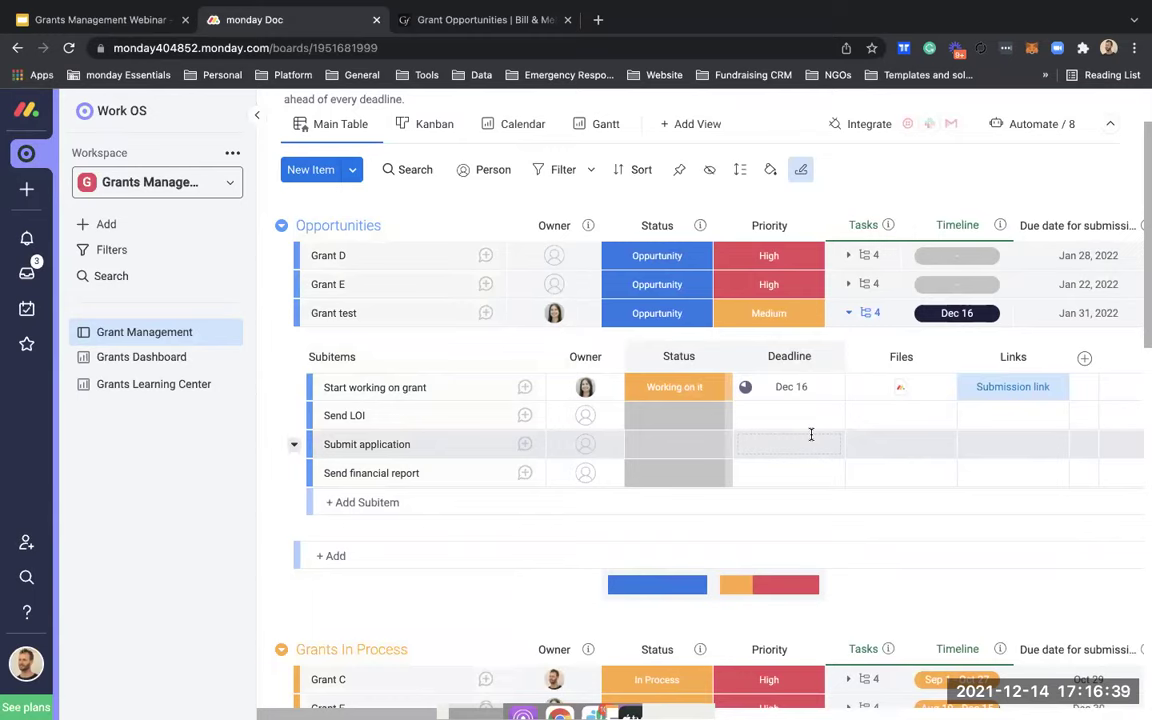
Step: Assign team members as owners of Send LOI, Submit application and Send financial report
click(593, 417)
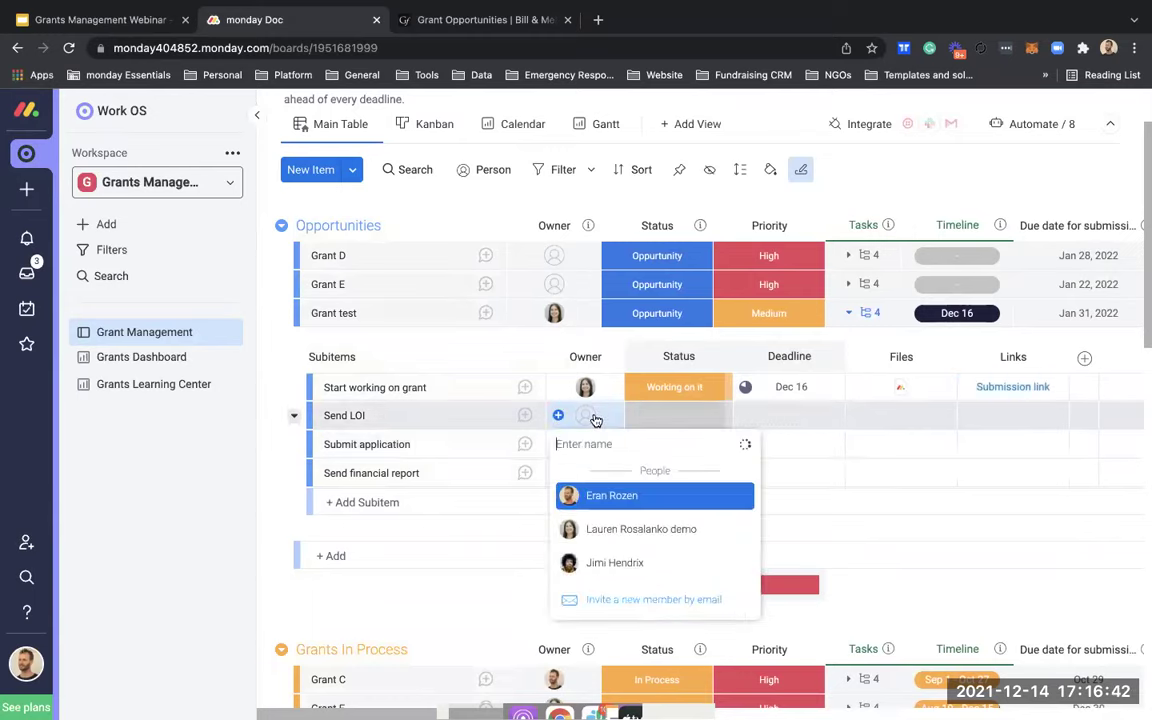
click(595, 529)
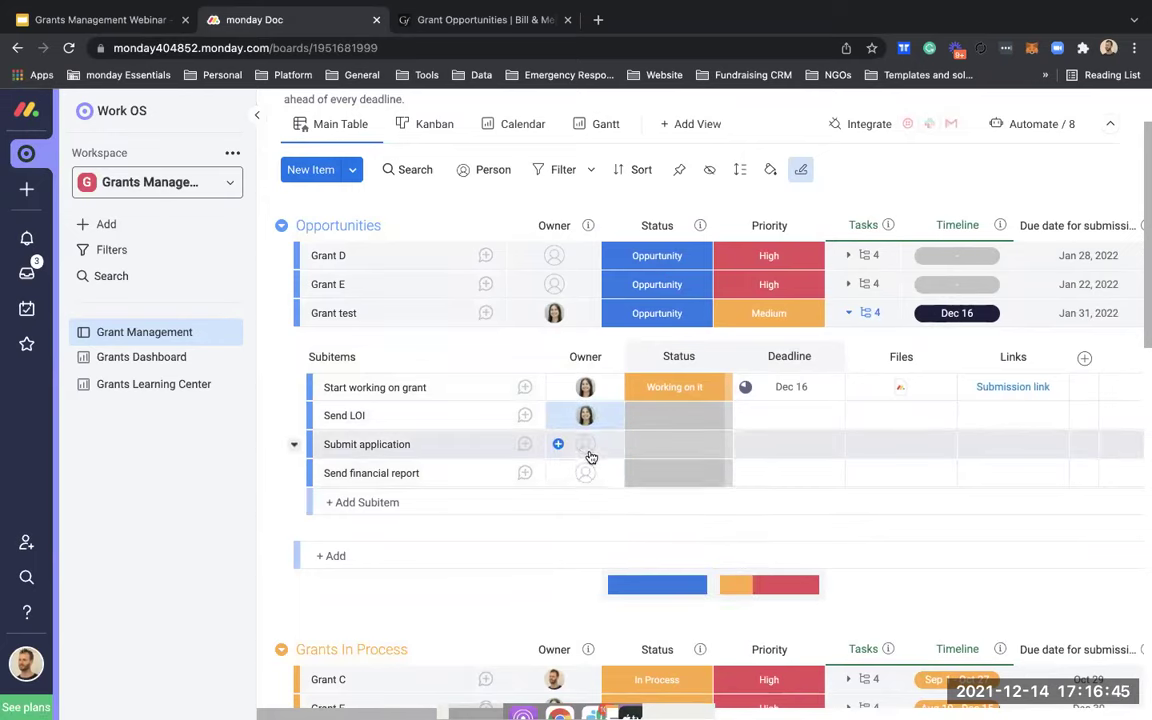
click(588, 448)
click(598, 557)
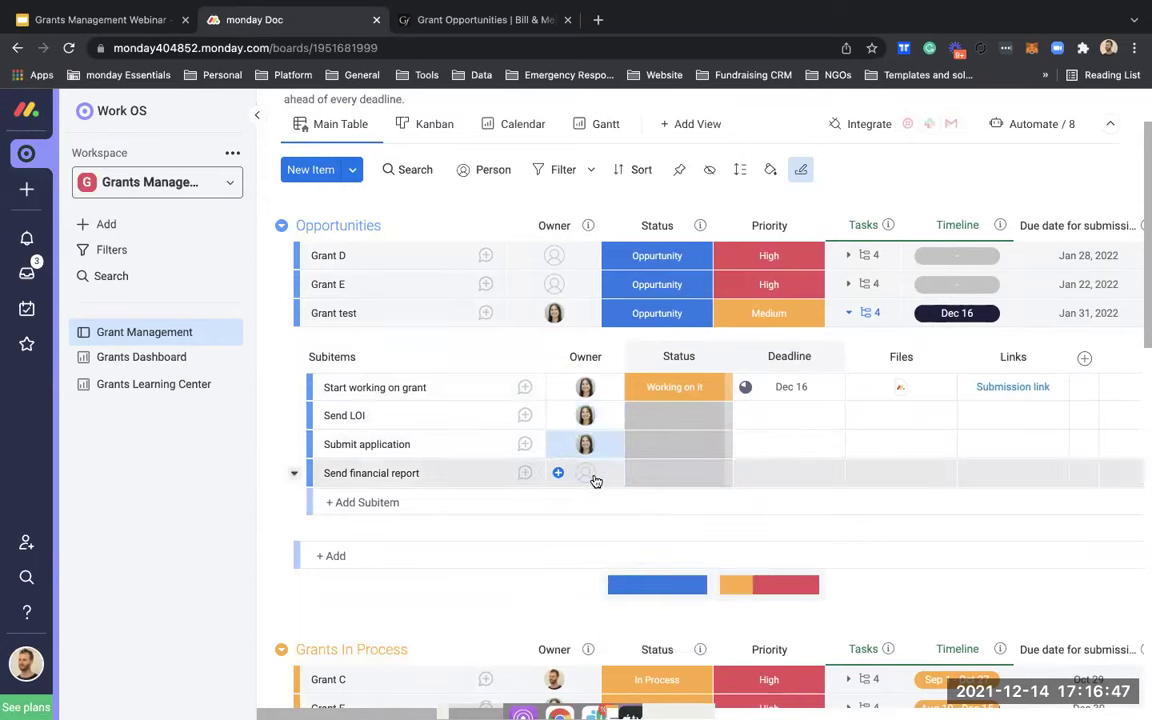
click(595, 479)
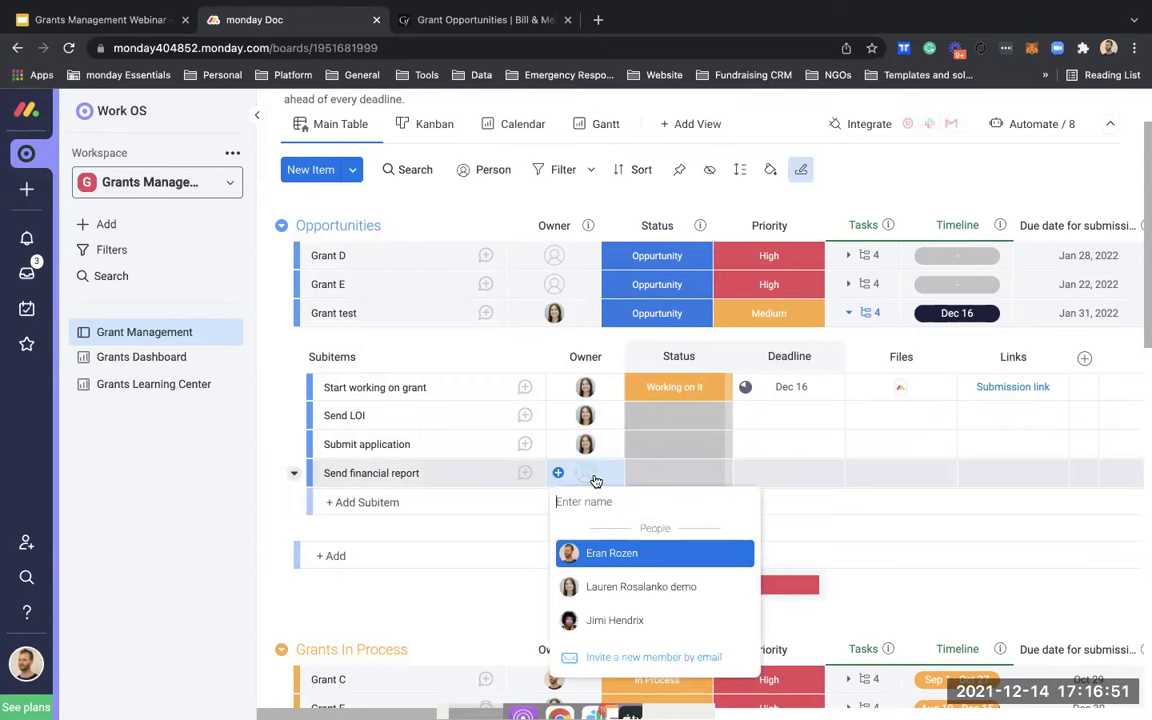
click(605, 553)
click(777, 420)
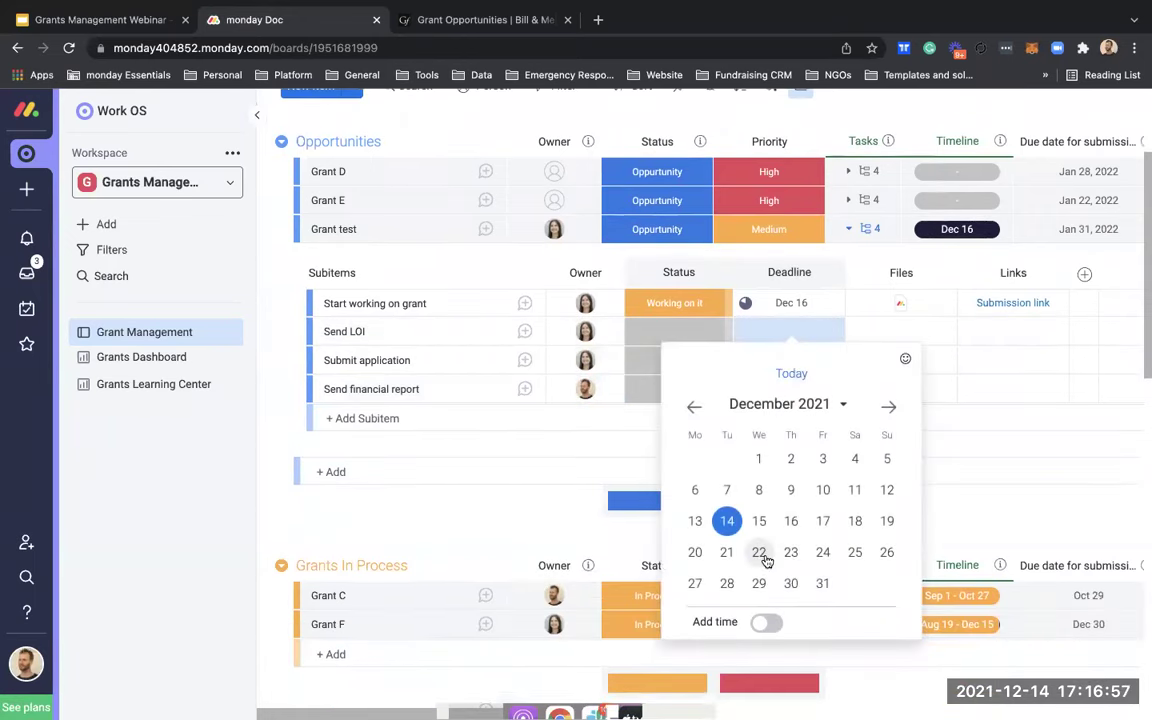
Step: Set Send LOI's deadline to Dec 22 and Submit application's to Jan 6, 2022
click(759, 552)
click(791, 358)
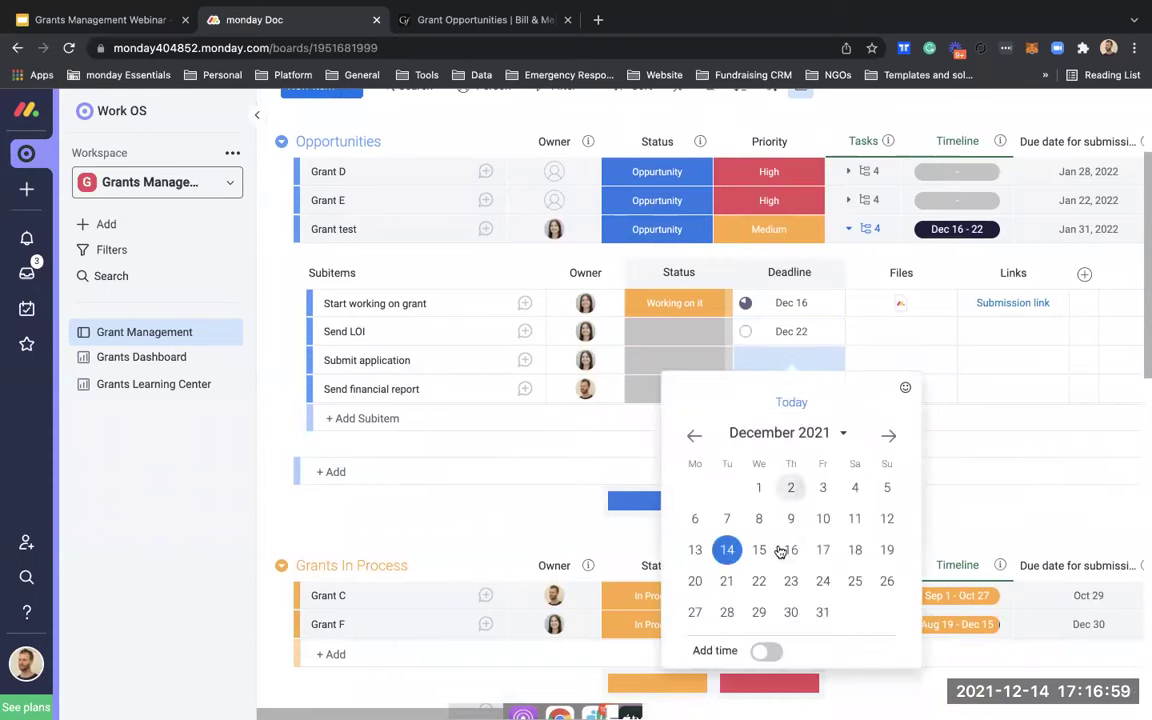
click(759, 614)
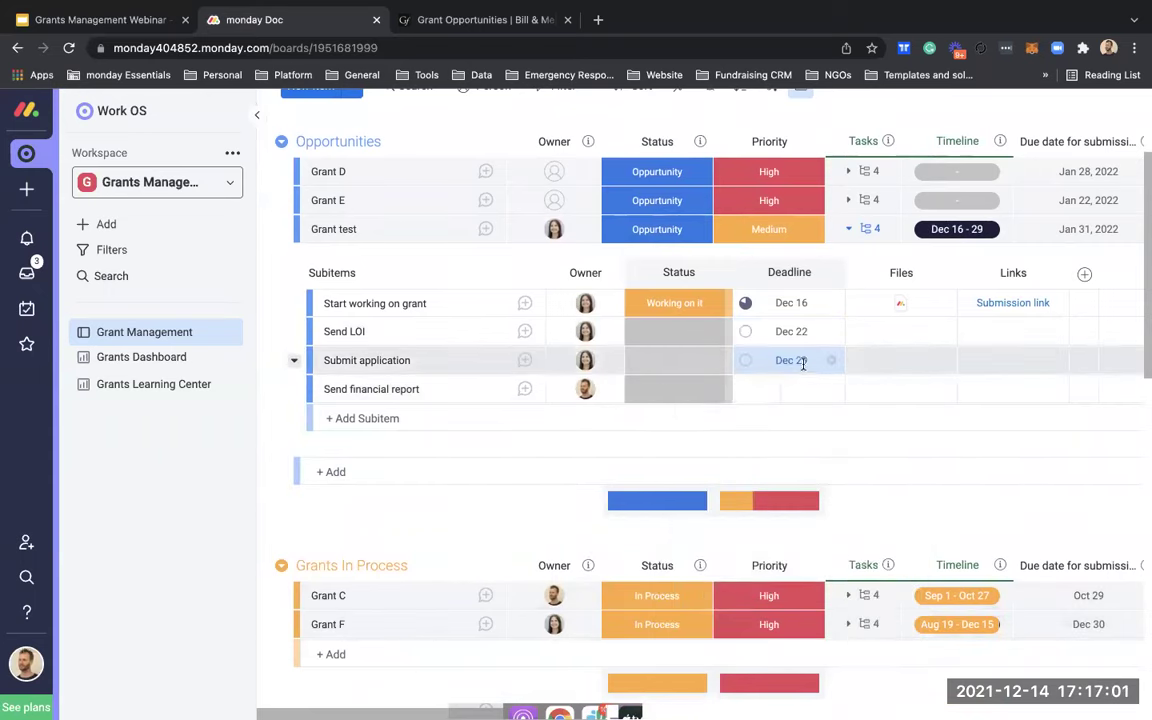
click(802, 360)
click(889, 451)
click(791, 534)
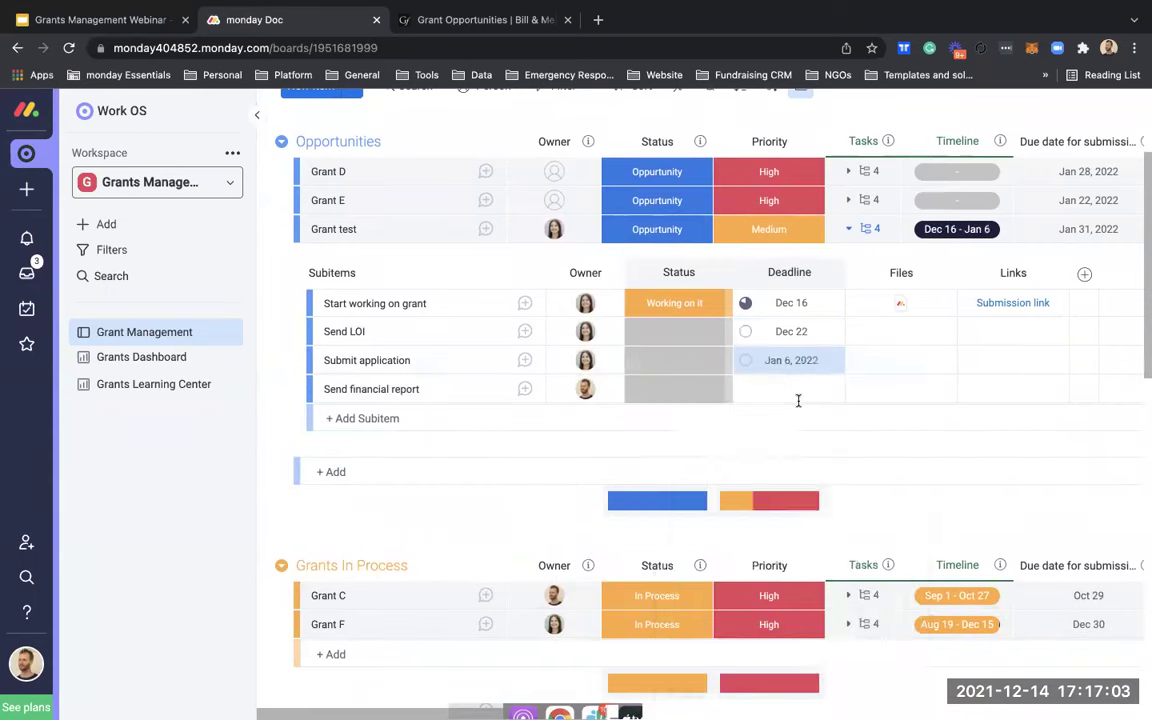
Step: Set Send financial report's deadline to Jan 20, 2022 and start a new subitem under Grant test
click(795, 388)
click(889, 464)
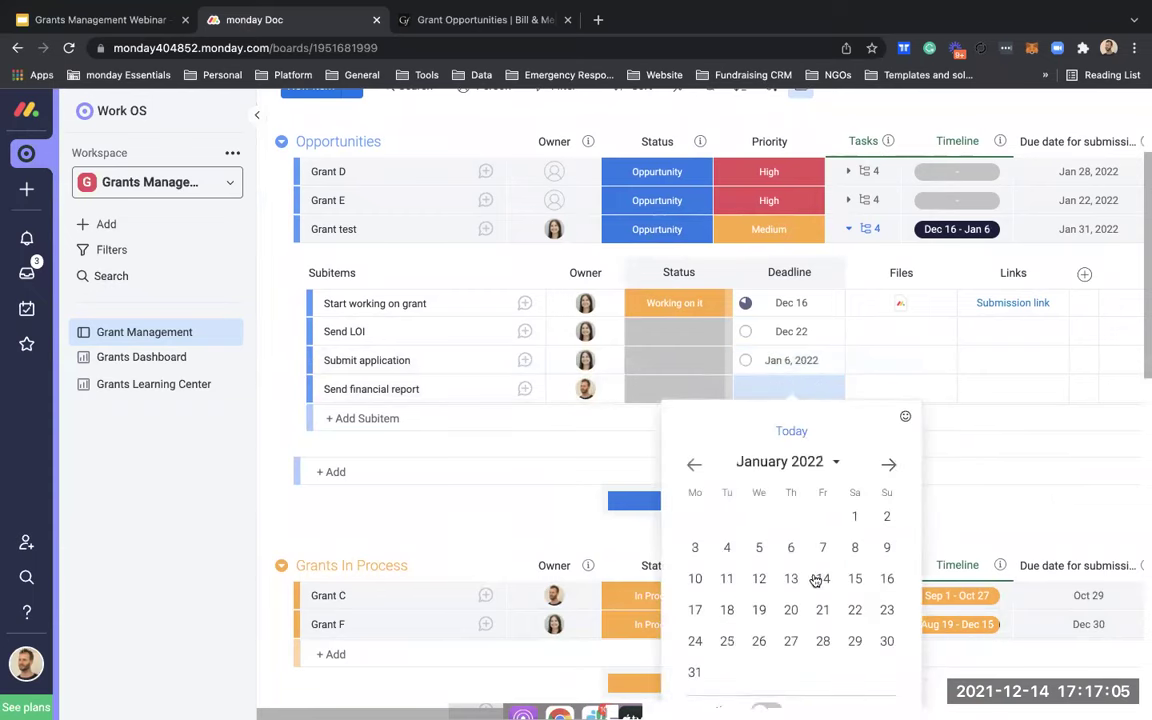
click(791, 609)
scroll(908, 383, up, 1)
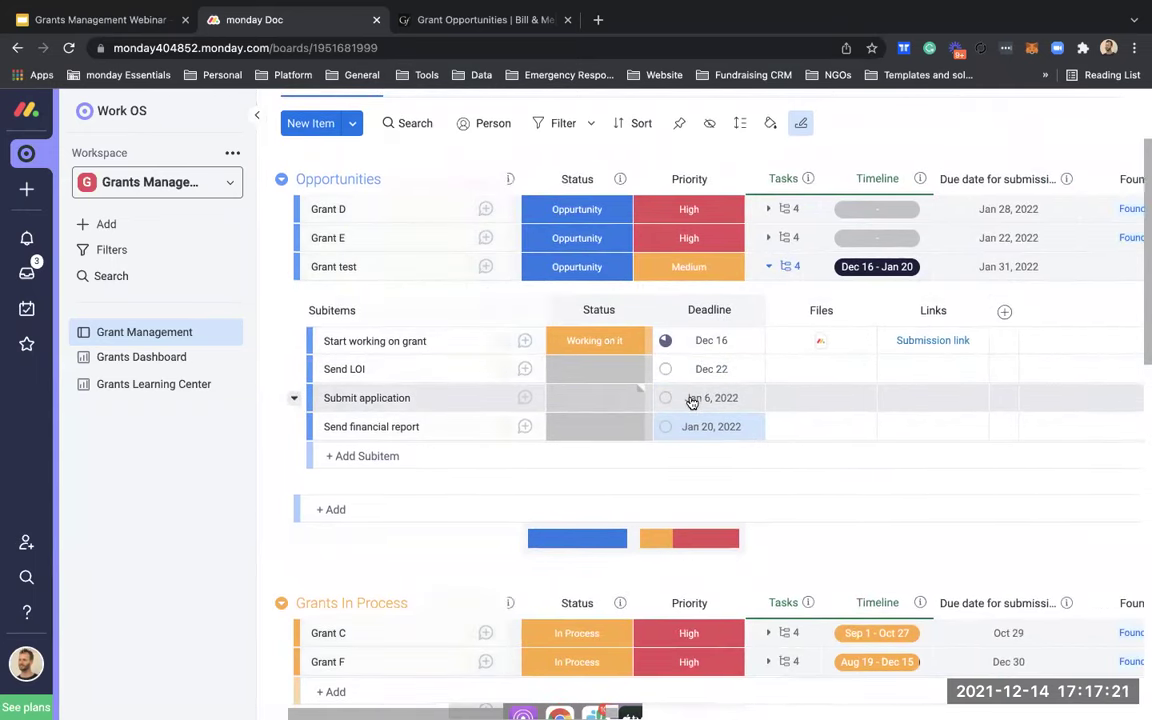
click(502, 457)
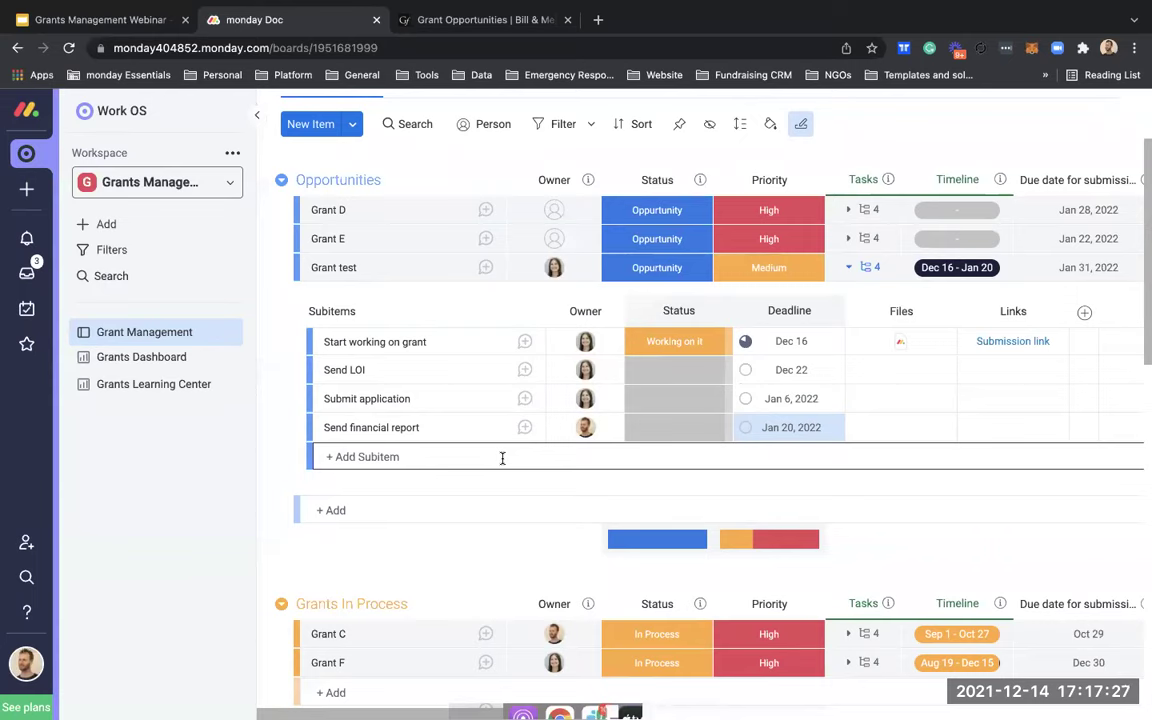
click(502, 458)
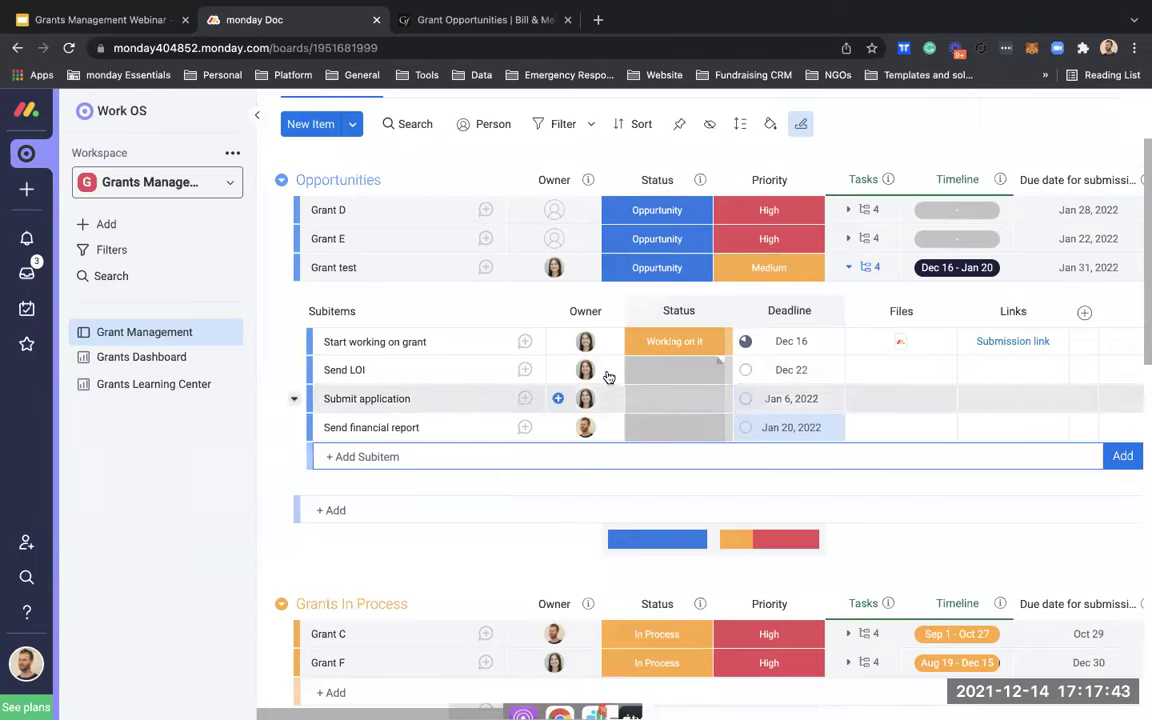
Step: Toggle Grant test's subitems closed and open, then open the board's 8 automations
scroll(608, 376, up, 2)
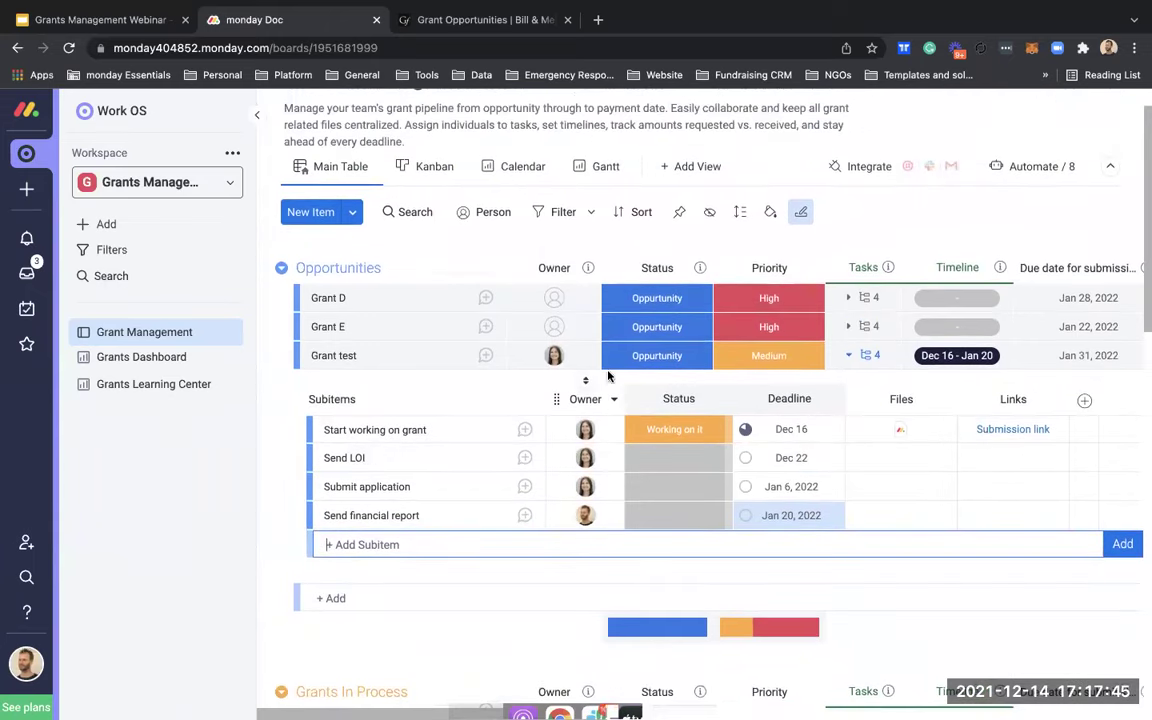
click(855, 357)
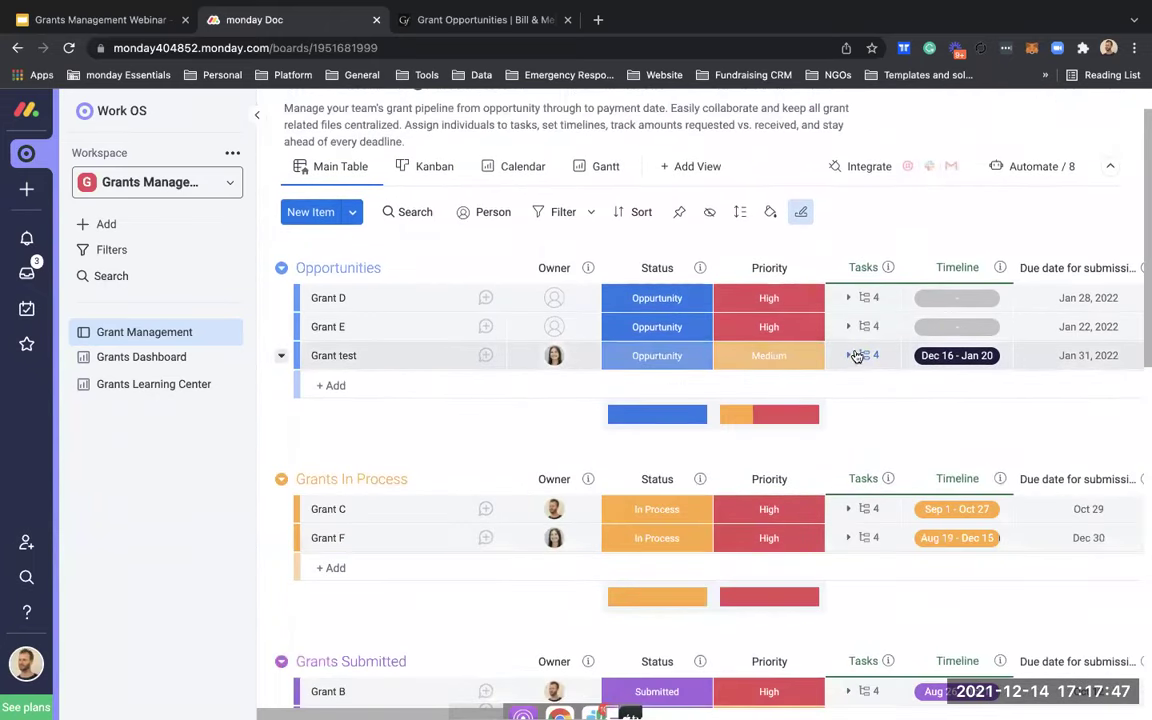
click(866, 355)
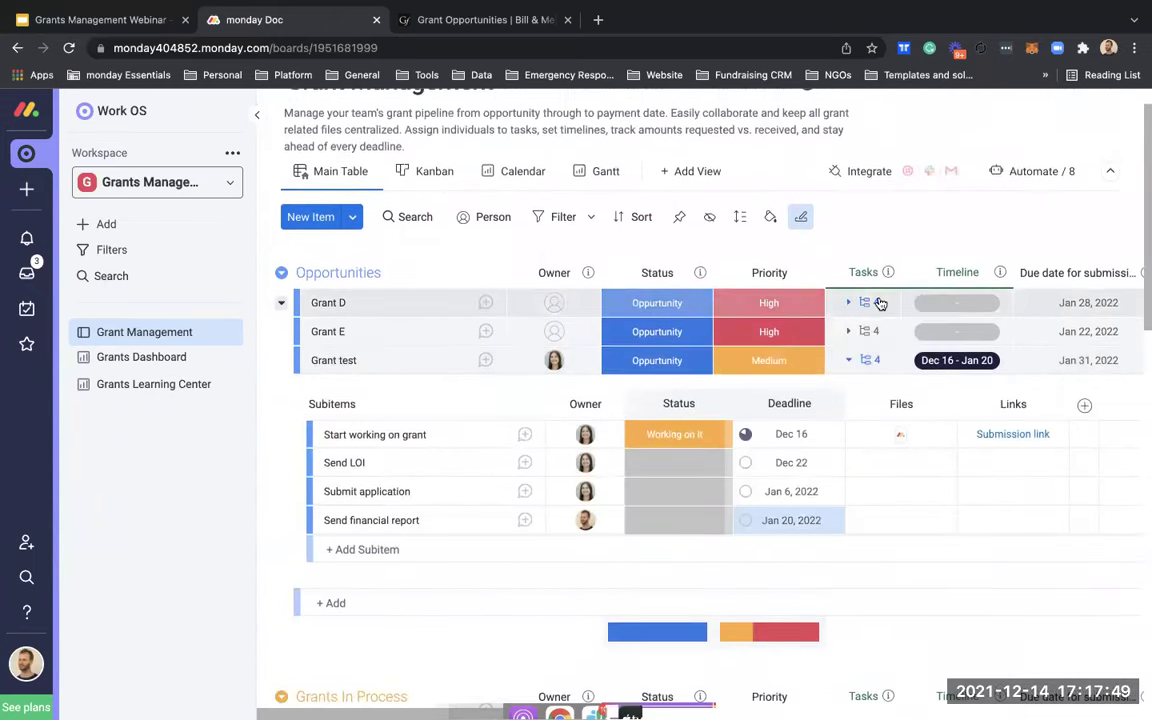
scroll(1028, 195, up, 1)
click(1028, 189)
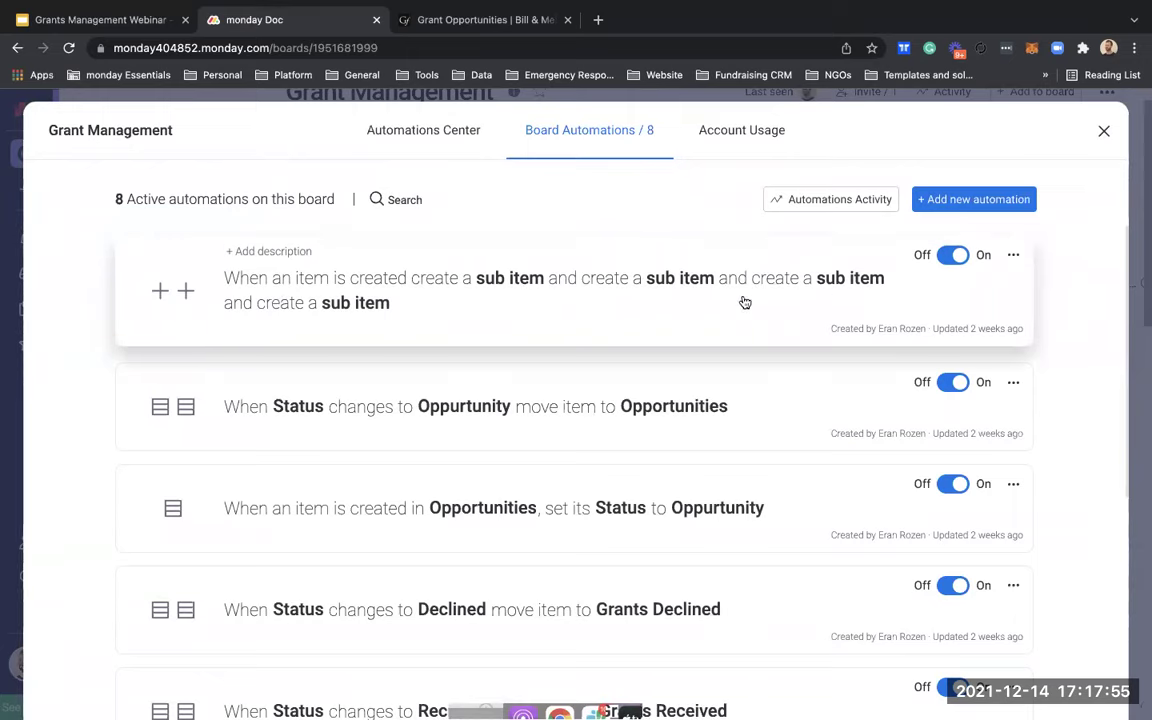
Step: Inspect the first automation's sub item fields in its editor, then close back to the board
click(1013, 255)
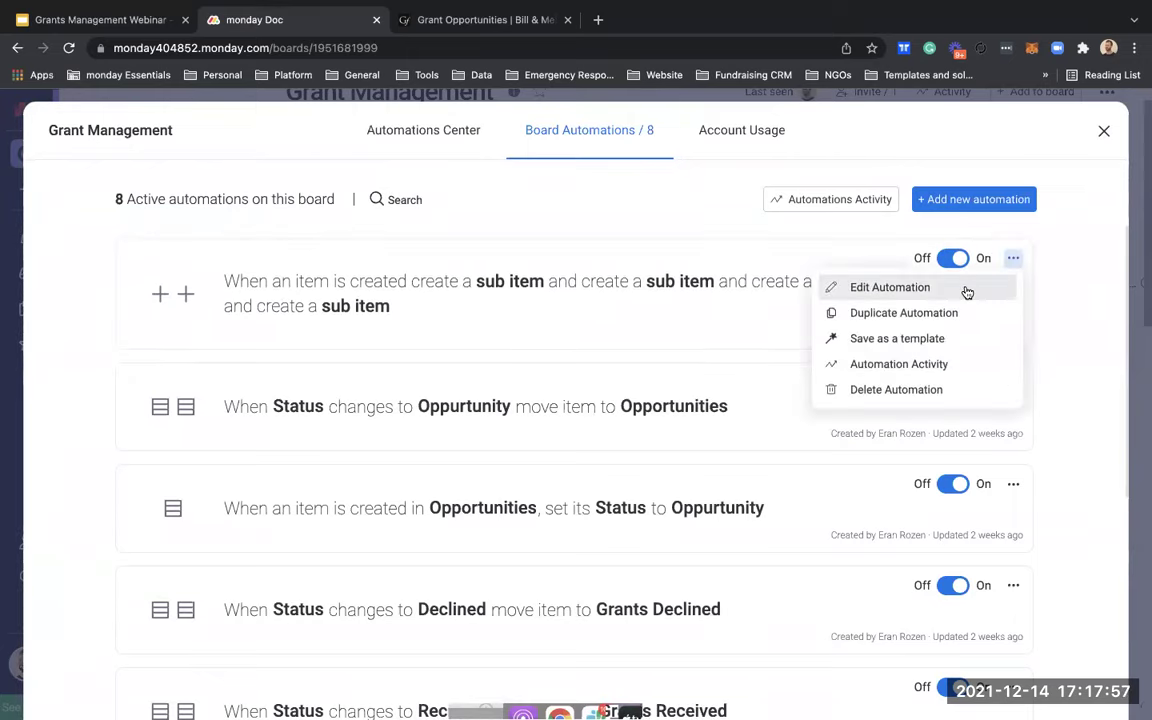
click(870, 287)
click(645, 345)
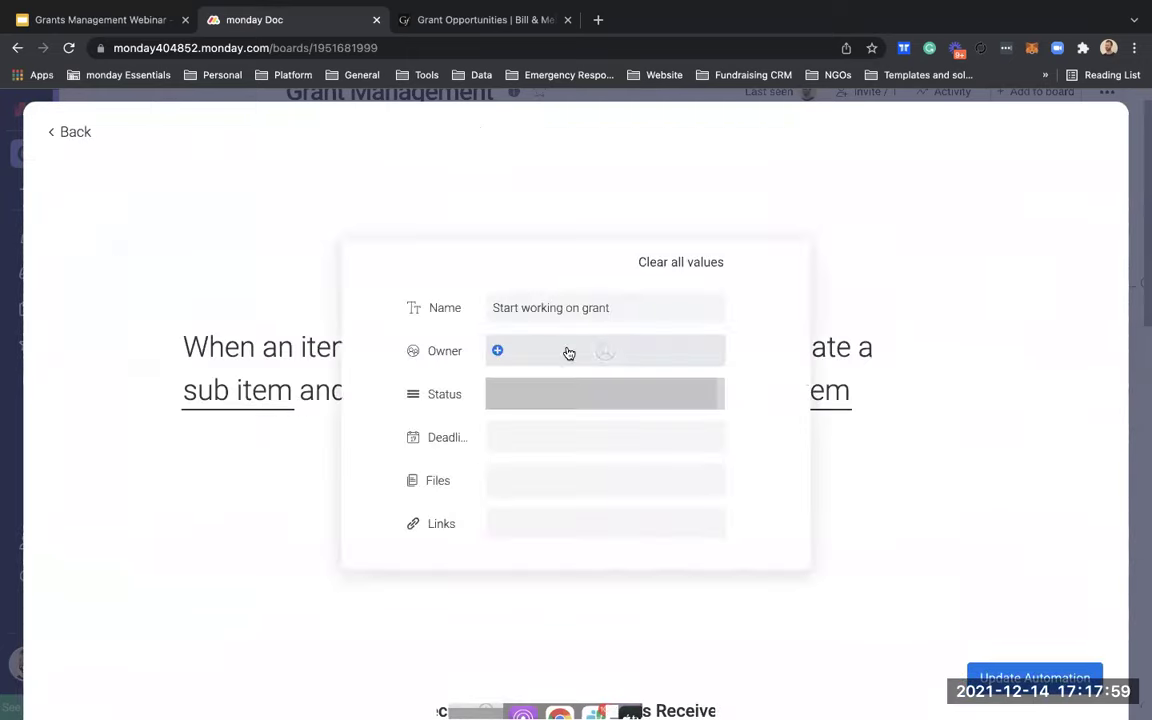
click(812, 437)
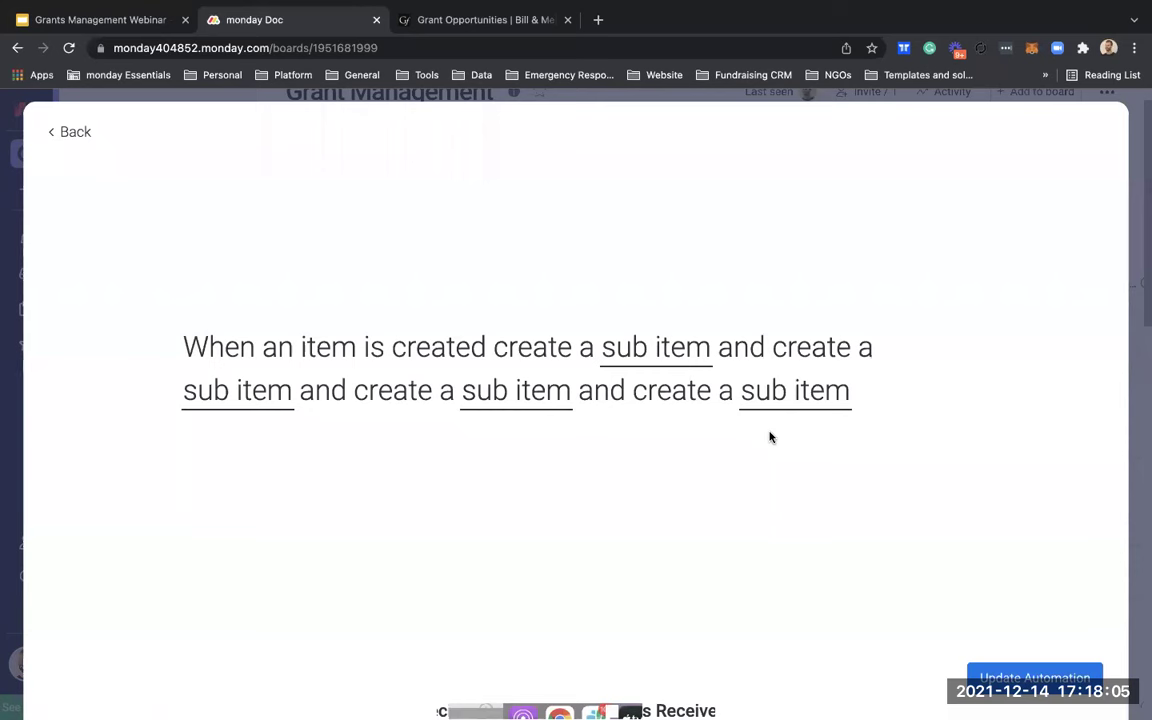
key(Escape)
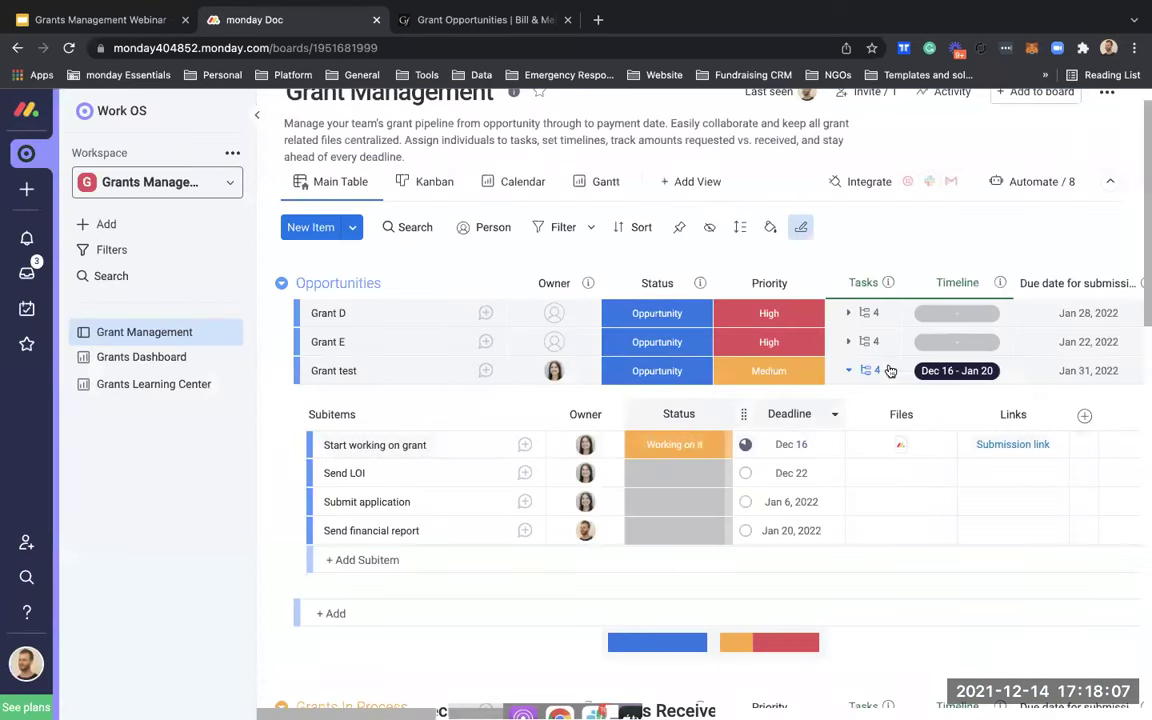
Step: Collapse Grant test's subitems and give it a new 'Gates foundation' Foundation label
click(866, 370)
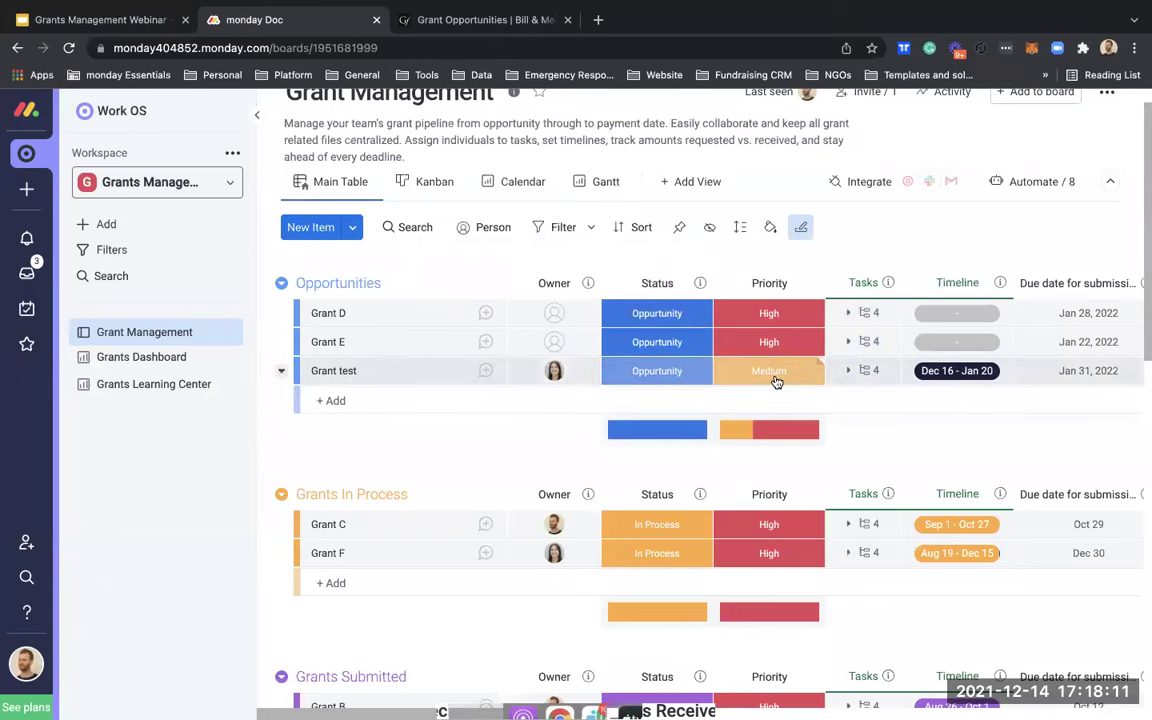
scroll(777, 382, right, 2)
scroll(777, 382, right, 7)
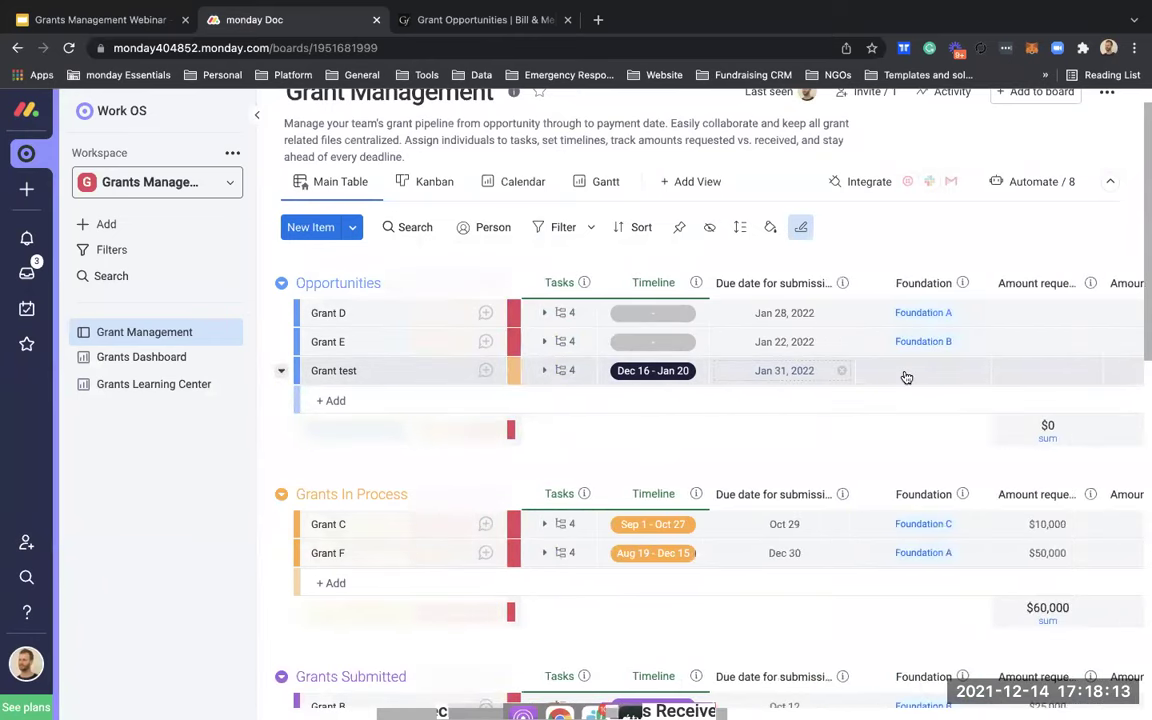
click(905, 372)
scroll(933, 450, down, 1)
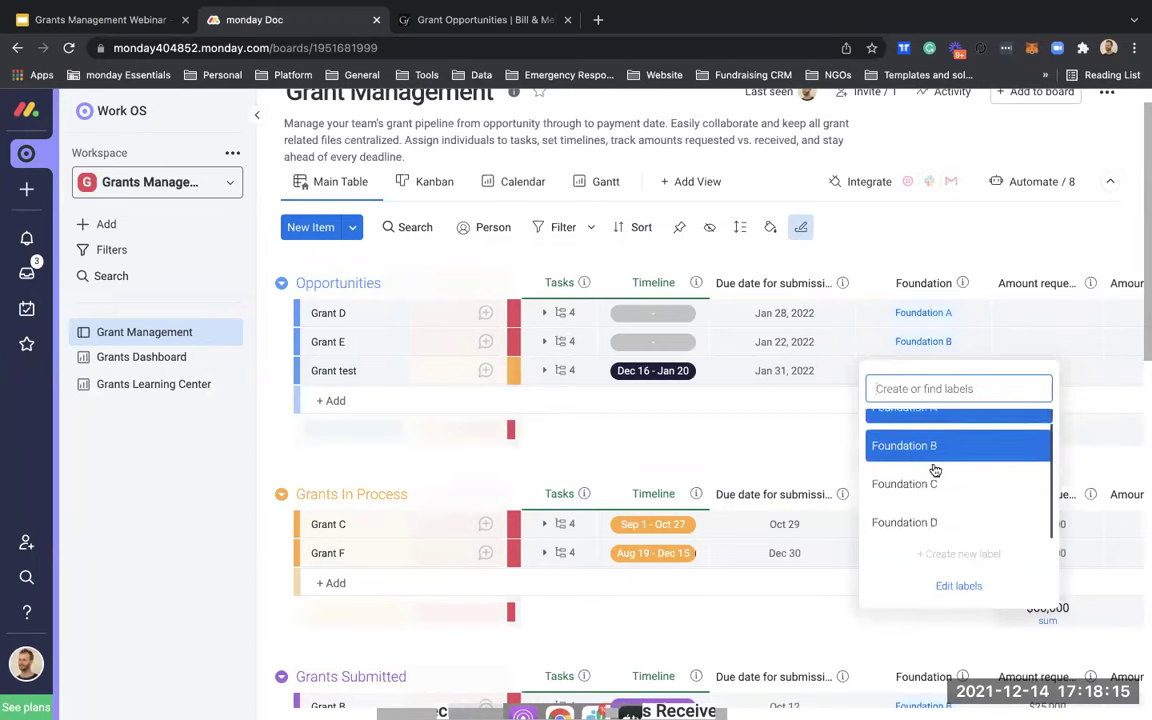
scroll(936, 442, up, 1)
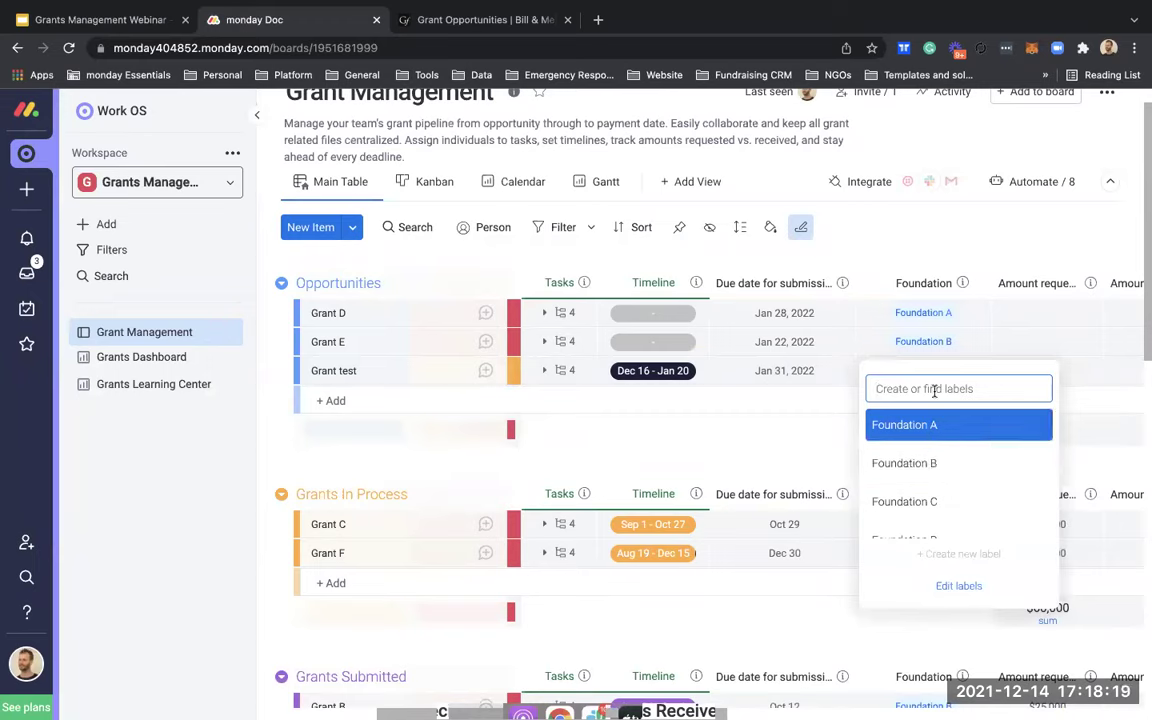
text(Gate)
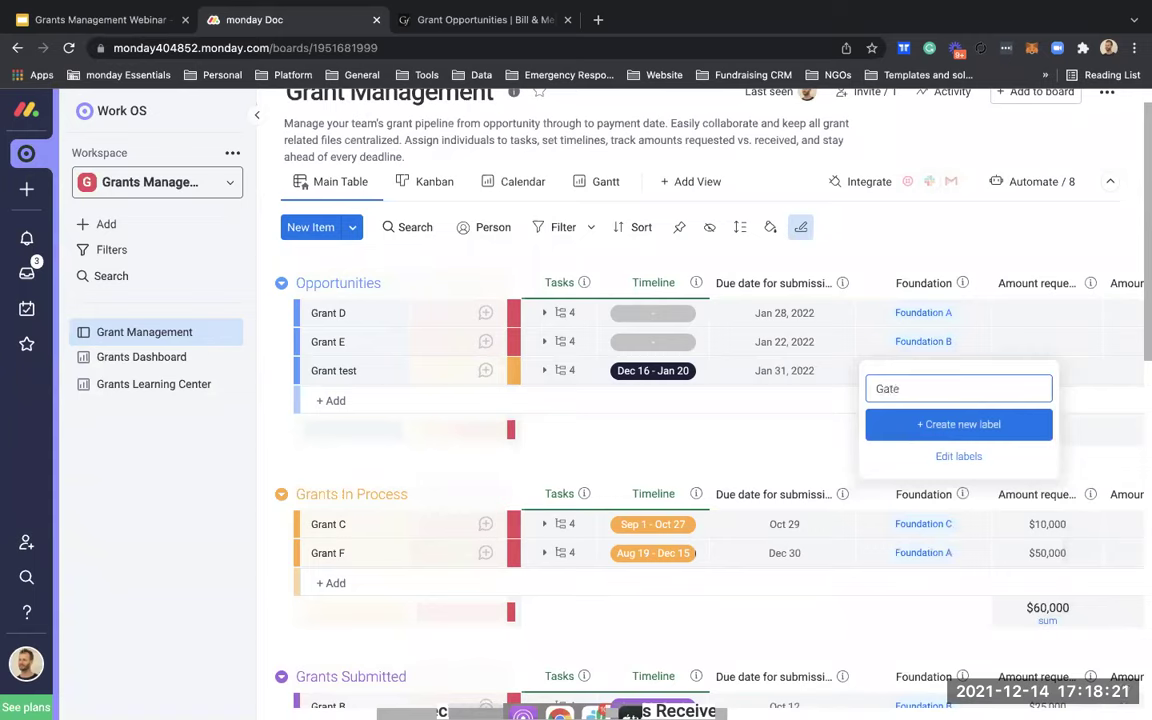
text(s foundation)
key(Return)
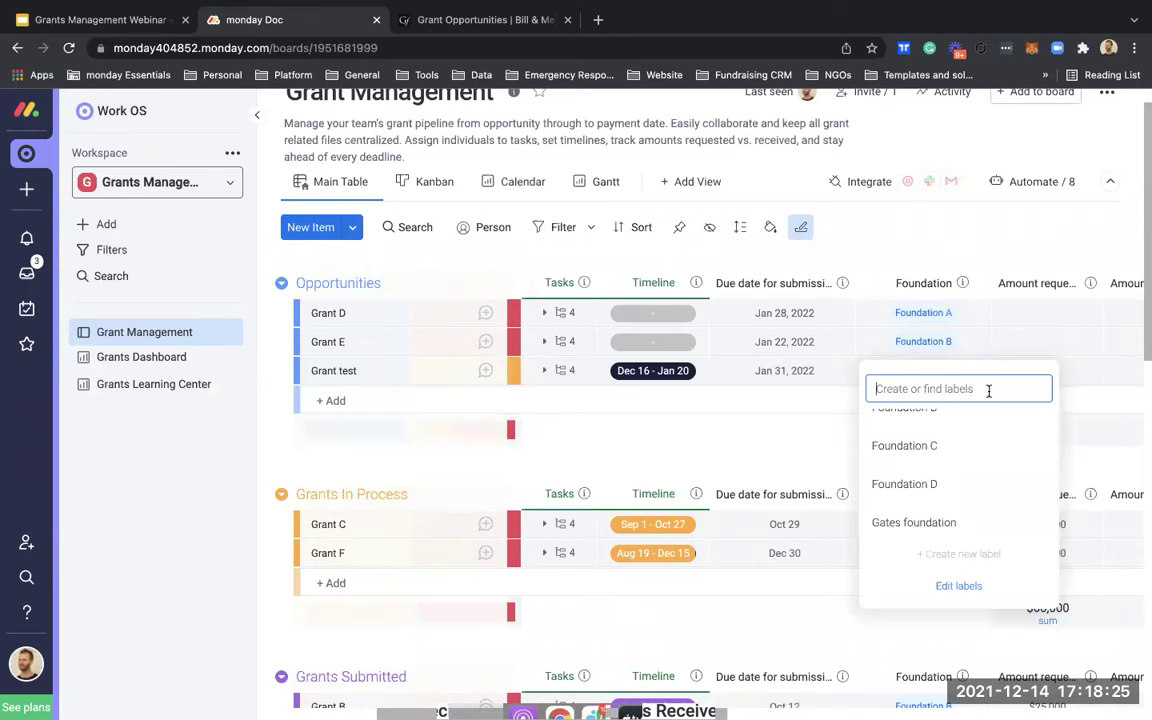
click(941, 520)
scroll(940, 403, right, 1)
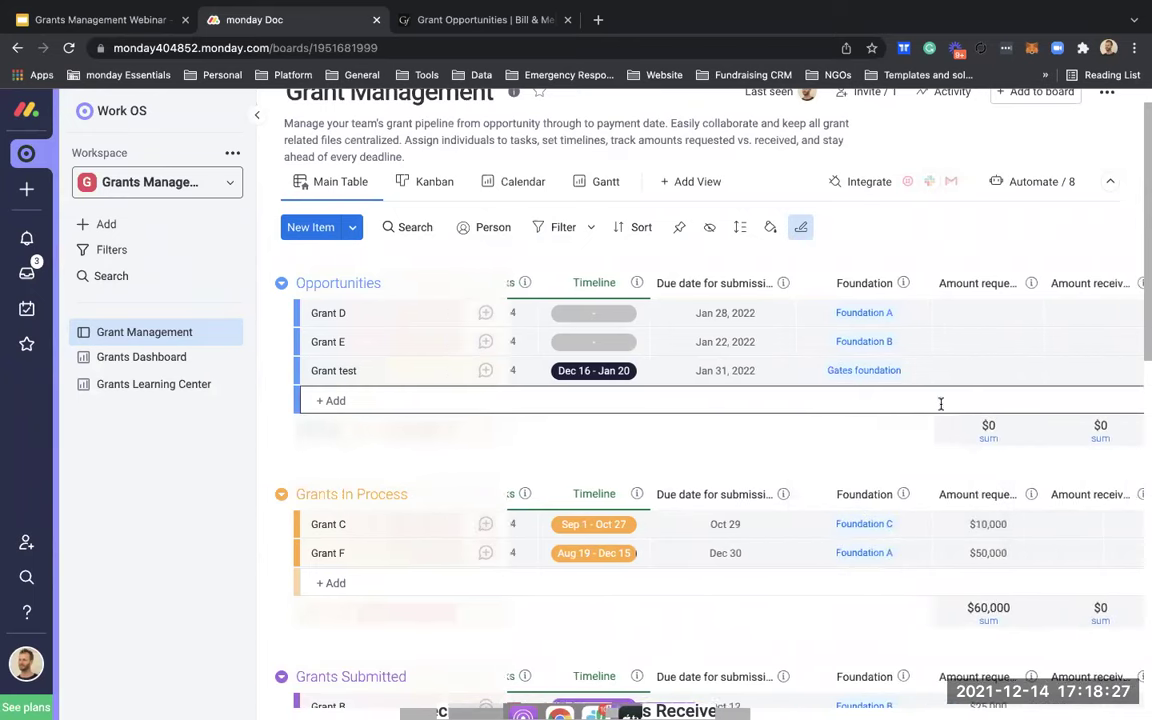
Step: Enter 25000 as Grant test's Amount requested
scroll(941, 403, right, 1)
click(958, 374)
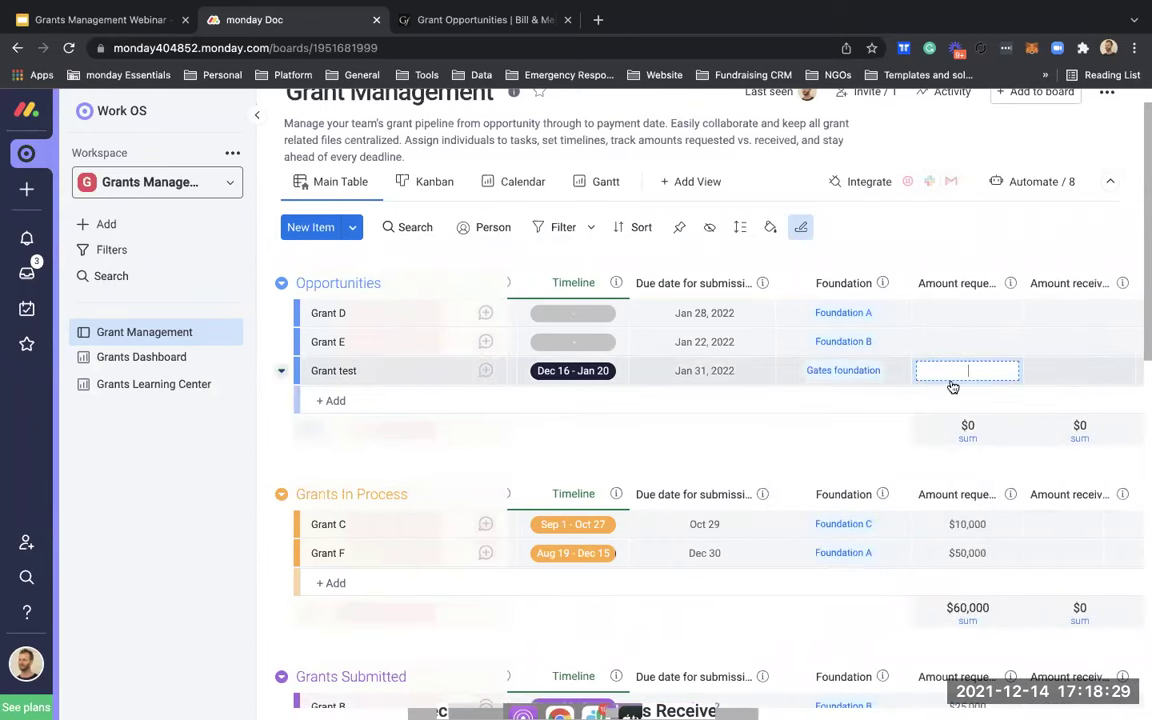
text(25000)
key(Return)
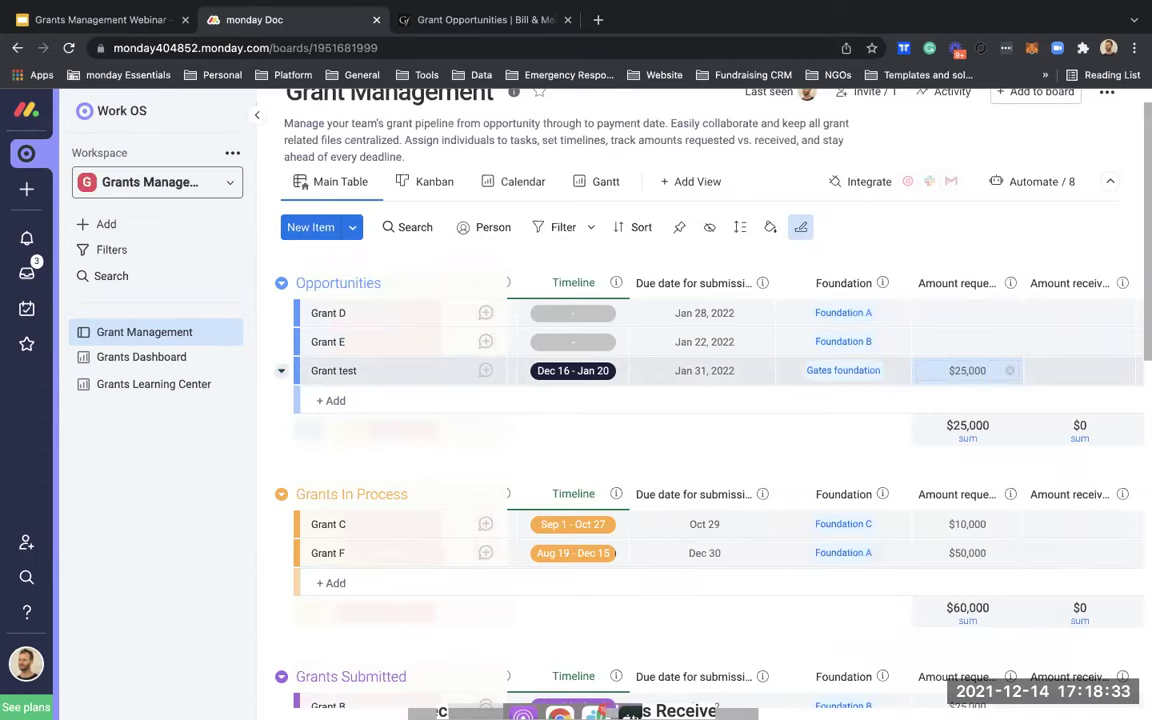
scroll(960, 345, right, 3)
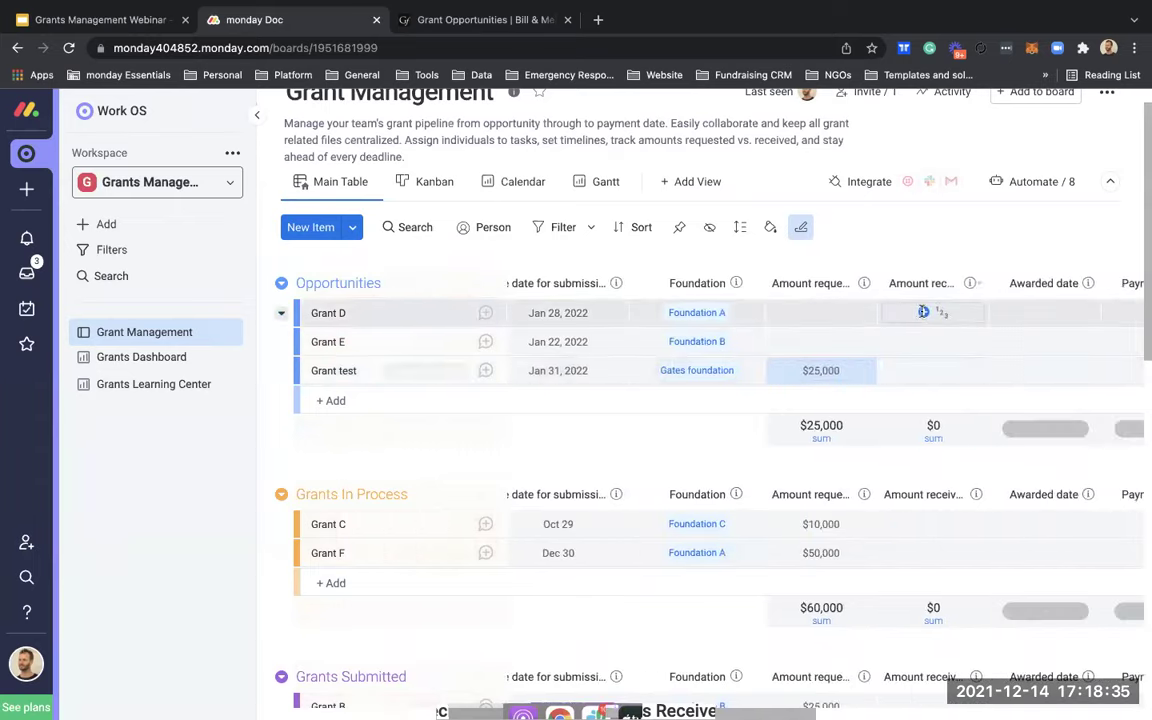
scroll(926, 357, right, 4)
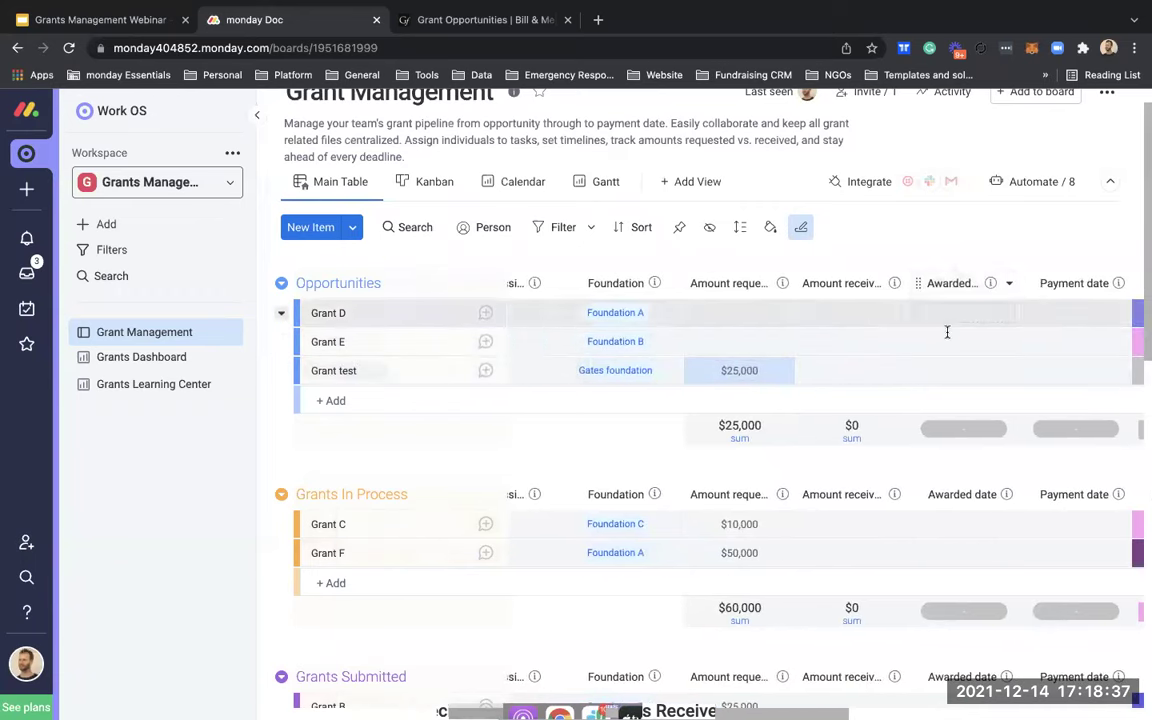
scroll(958, 355, right, 2)
click(967, 370)
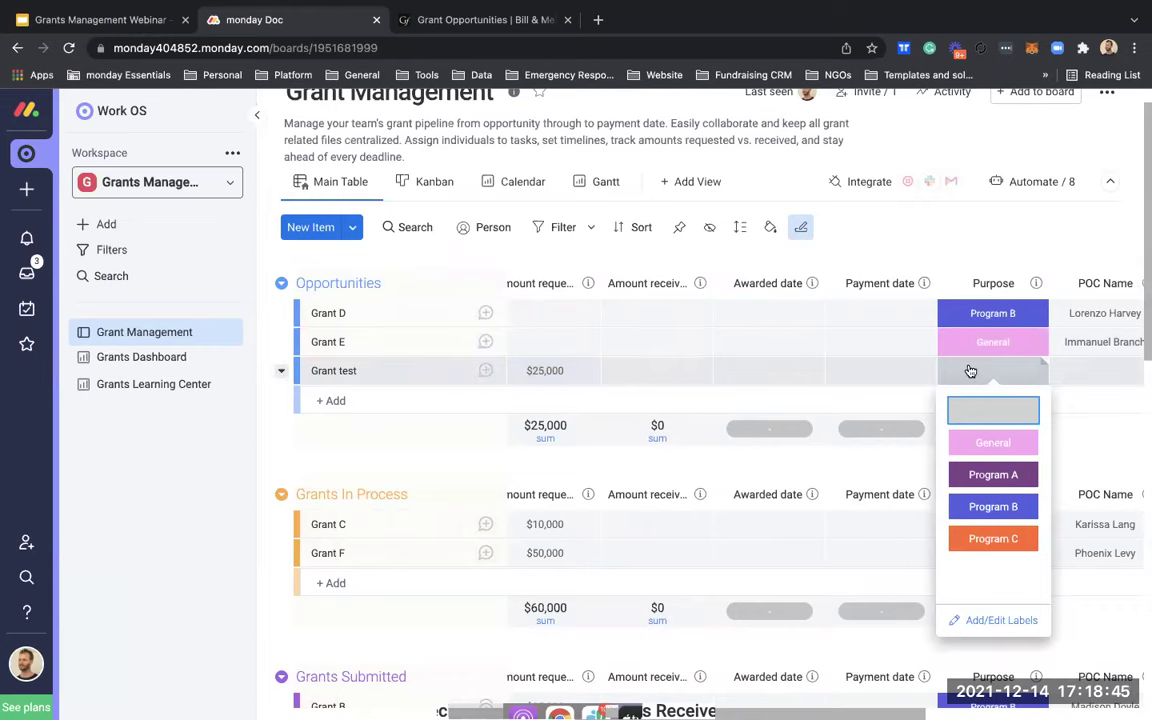
Step: Choose the Program A label for Grant test's Purpose
click(992, 474)
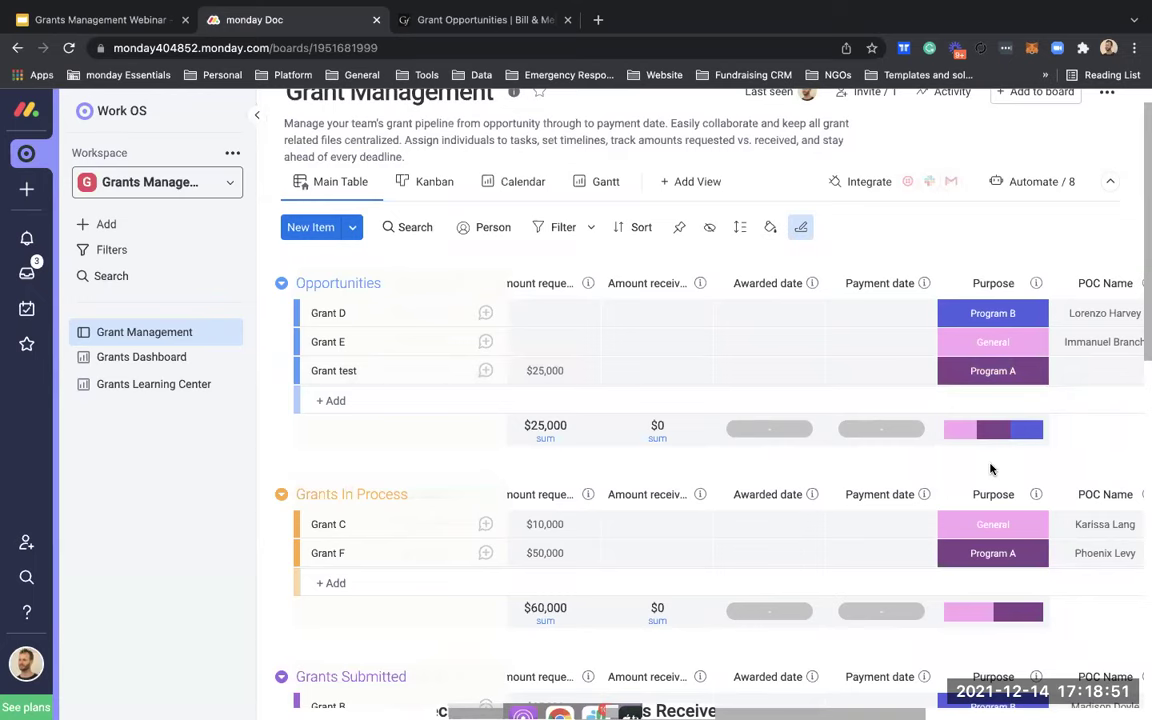
scroll(993, 440, right, 2)
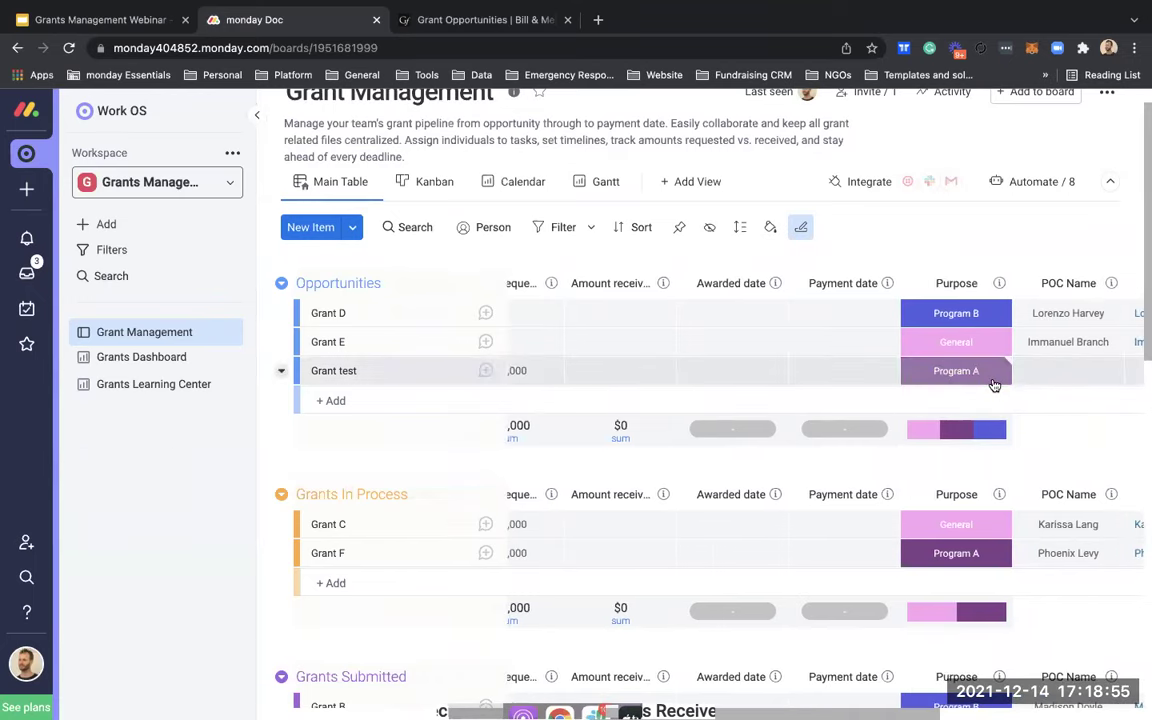
scroll(993, 385, right, 8)
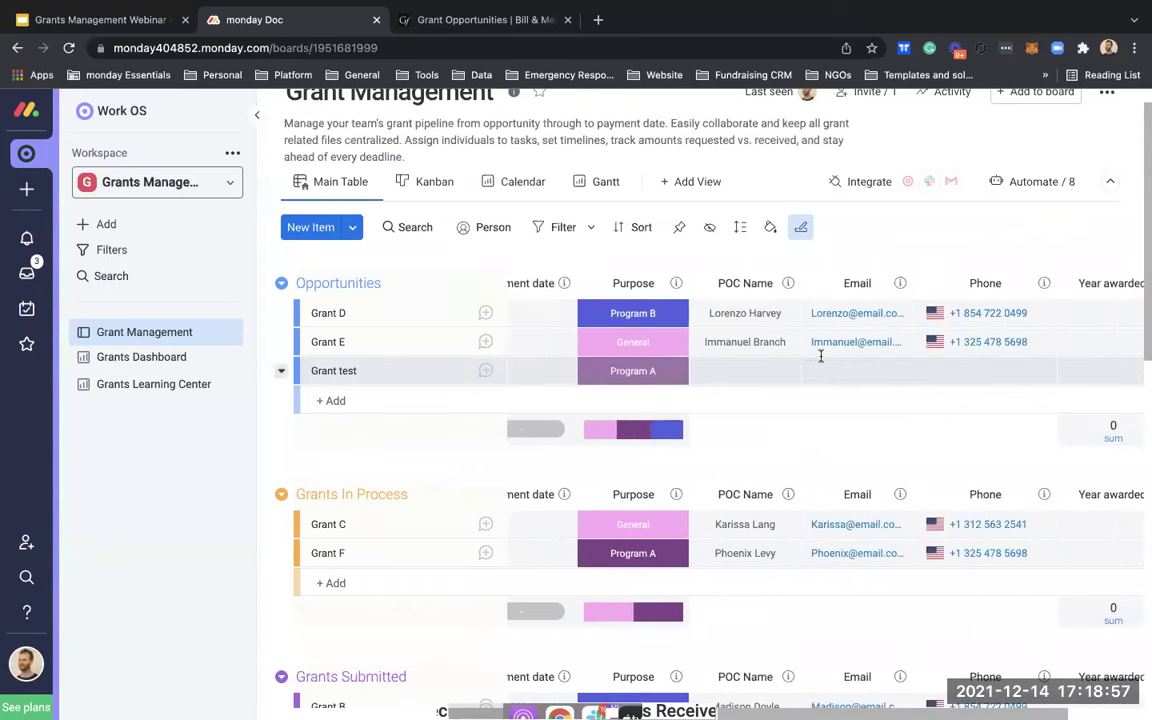
Step: Copy Grant E's POC name into Grant test's POC Name cell
click(755, 341)
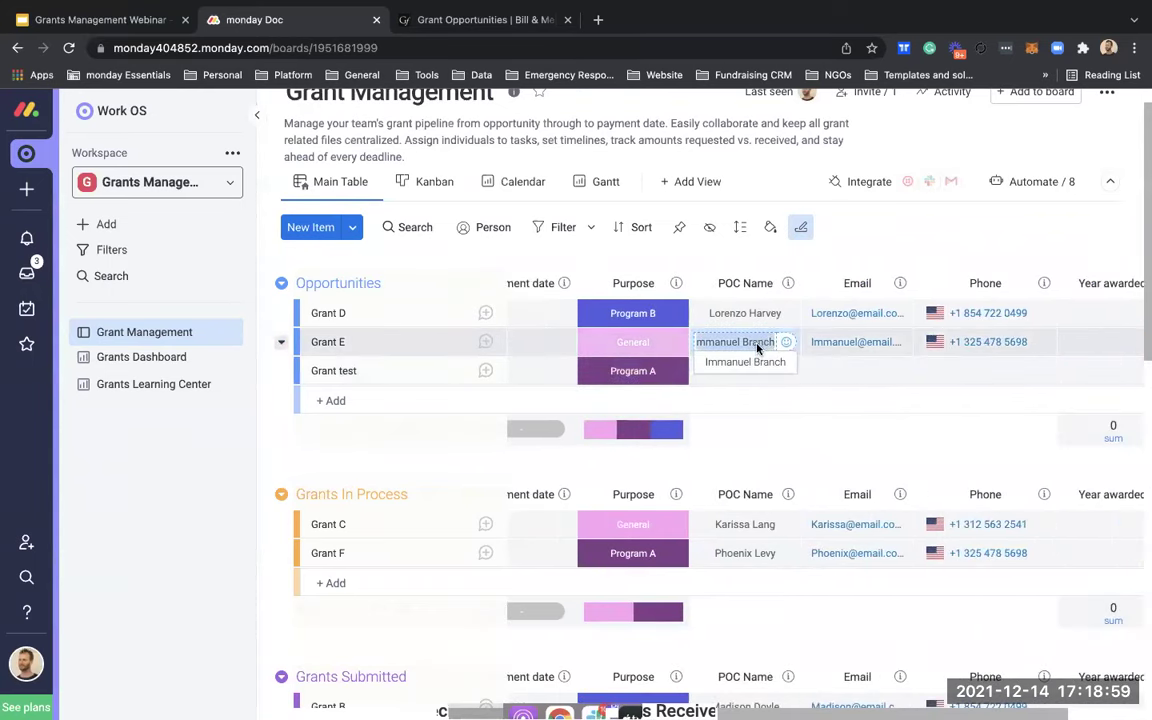
click(756, 372)
click(864, 378)
Step: Copy Grant E's email cell into Grant test, then paste the phone number
right_click(872, 345)
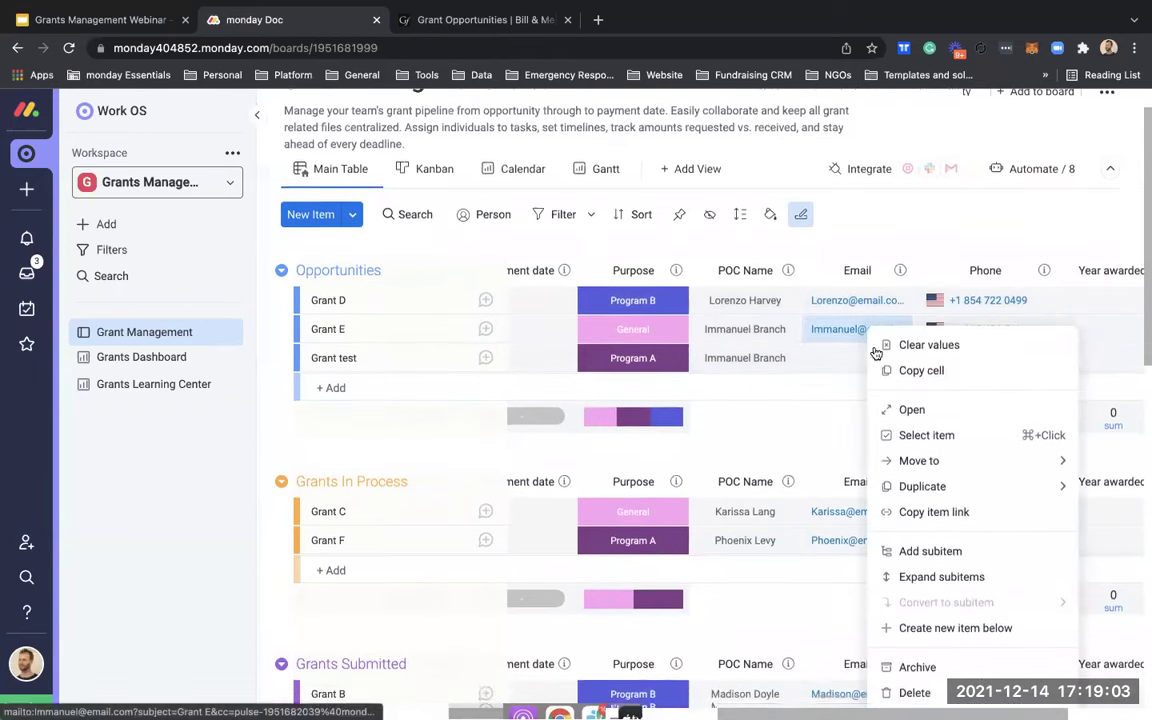
click(900, 364)
click(847, 358)
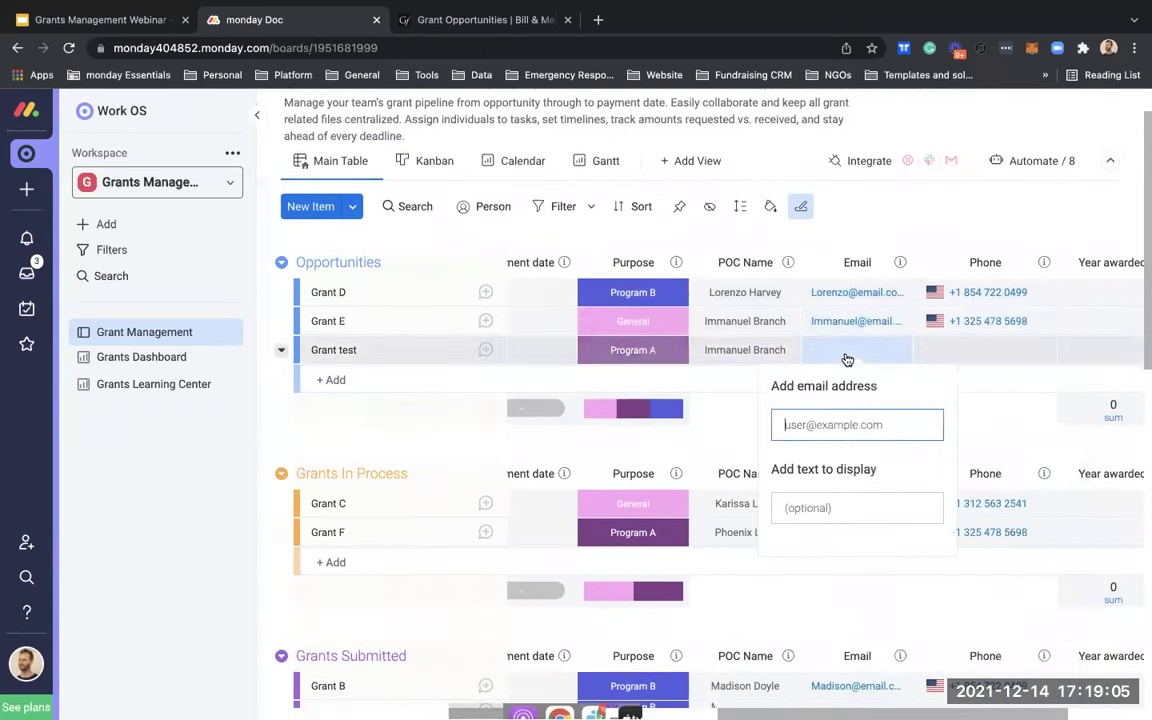
key(ctrl+v)
key(Return)
scroll(800, 357, right, 2)
click(800, 357)
key(ctrl+v)
Step: Change Grant test's Status to In Process so it moves into Grants In Process
scroll(715, 355, left, 10)
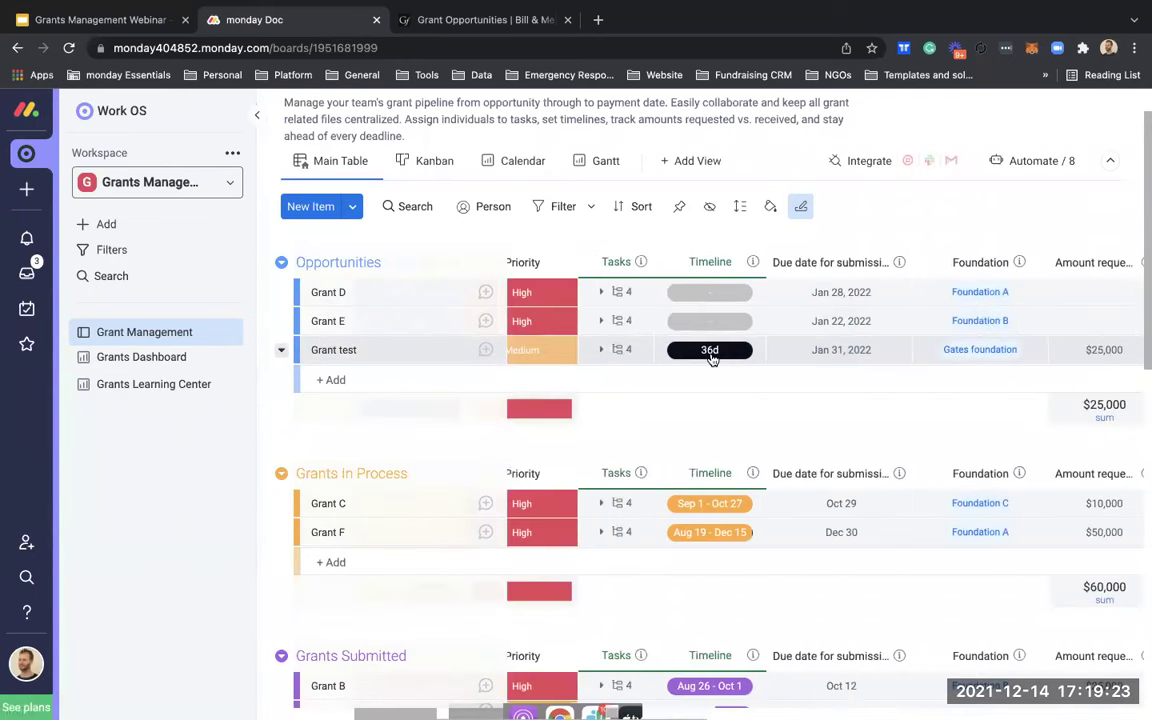
scroll(712, 358, left, 5)
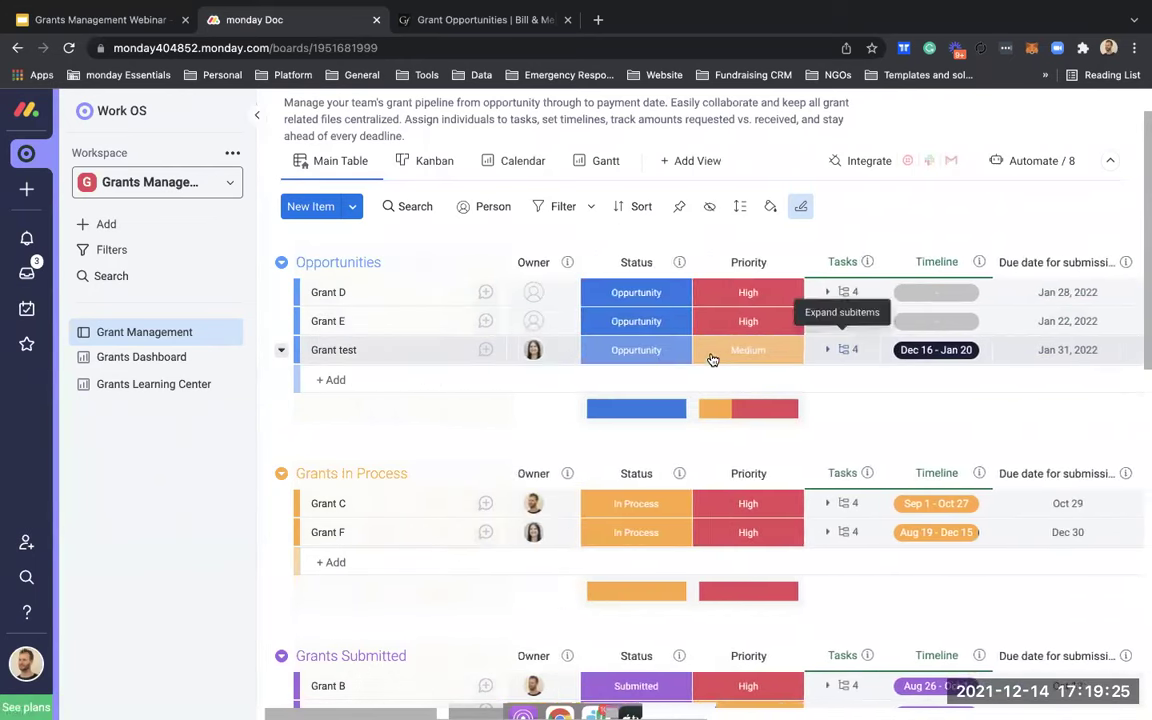
click(677, 353)
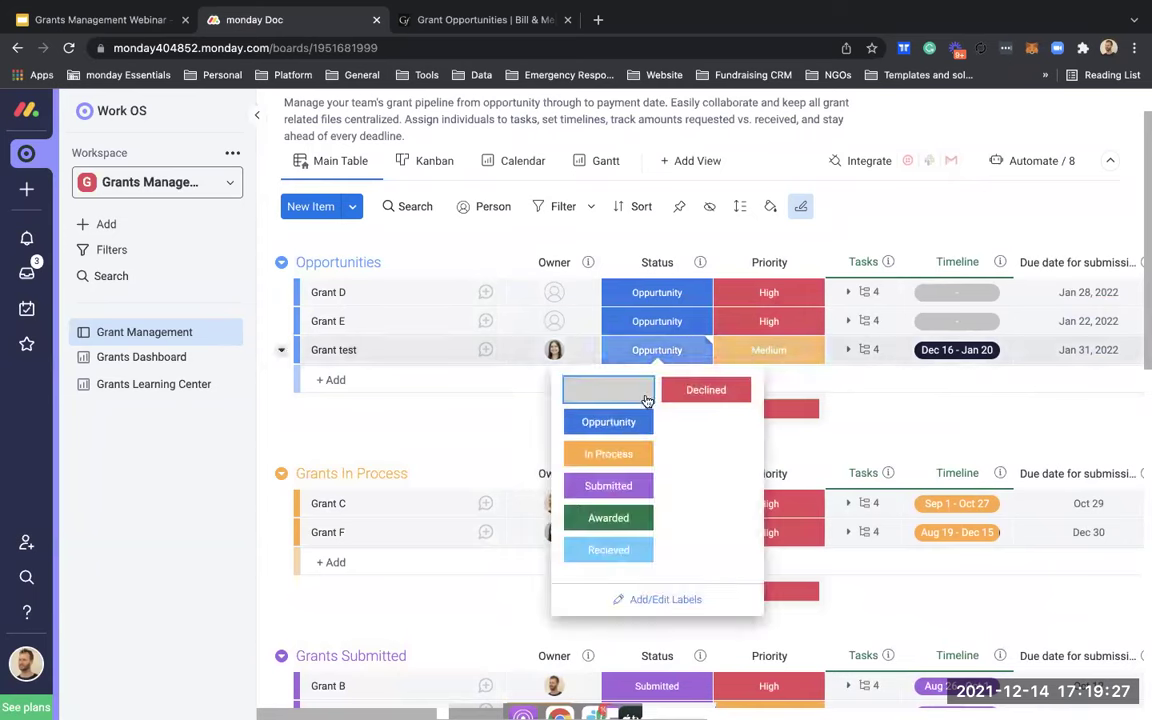
click(613, 451)
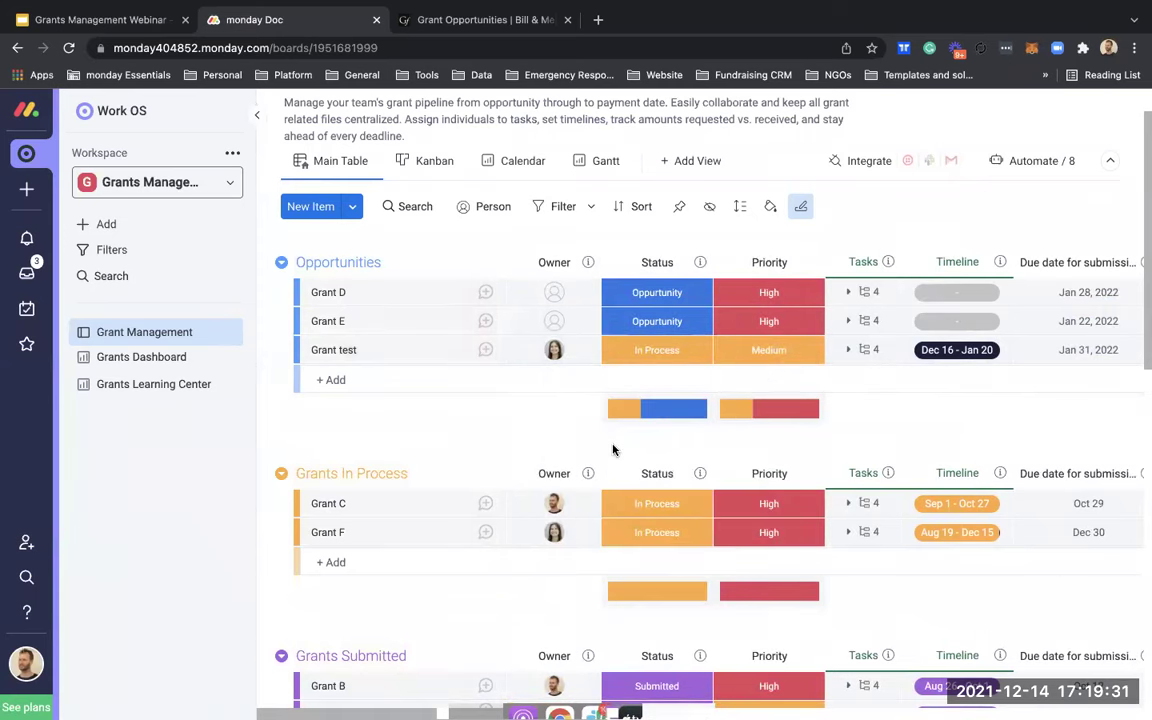
scroll(613, 451, down, 1)
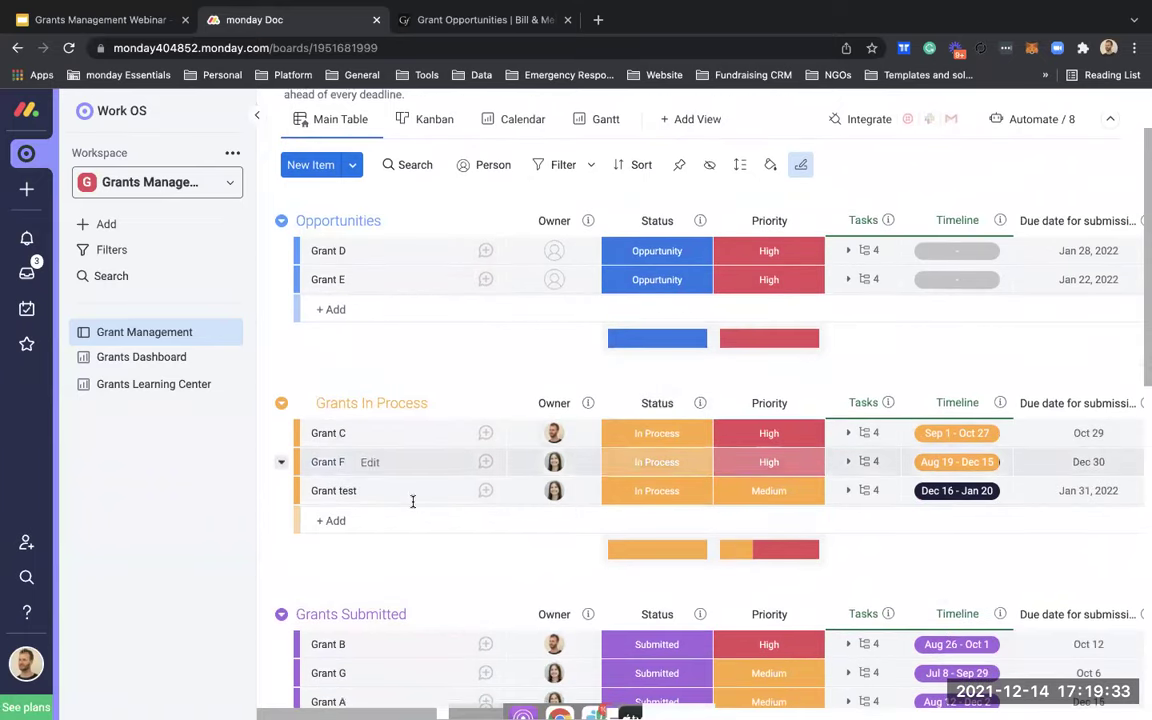
scroll(406, 297, down, 2)
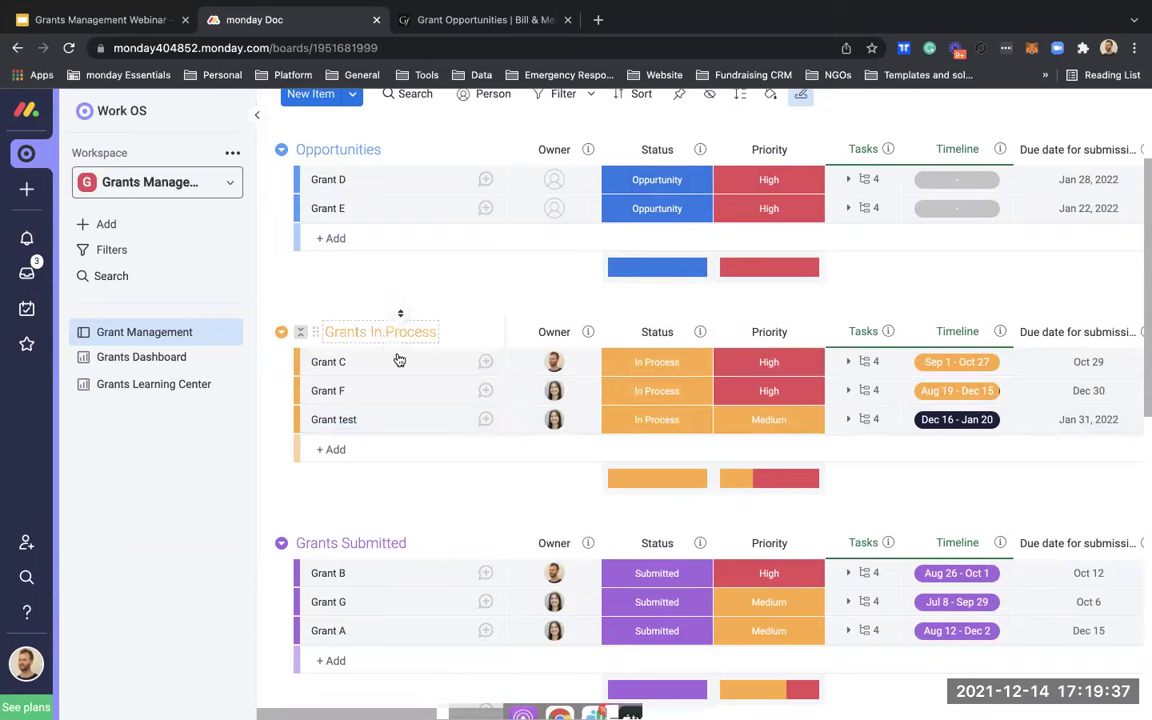
Step: Expand Grant test's subitems and mark Start working on grant and Send LOI as Done
click(849, 419)
scroll(740, 495, down, 1)
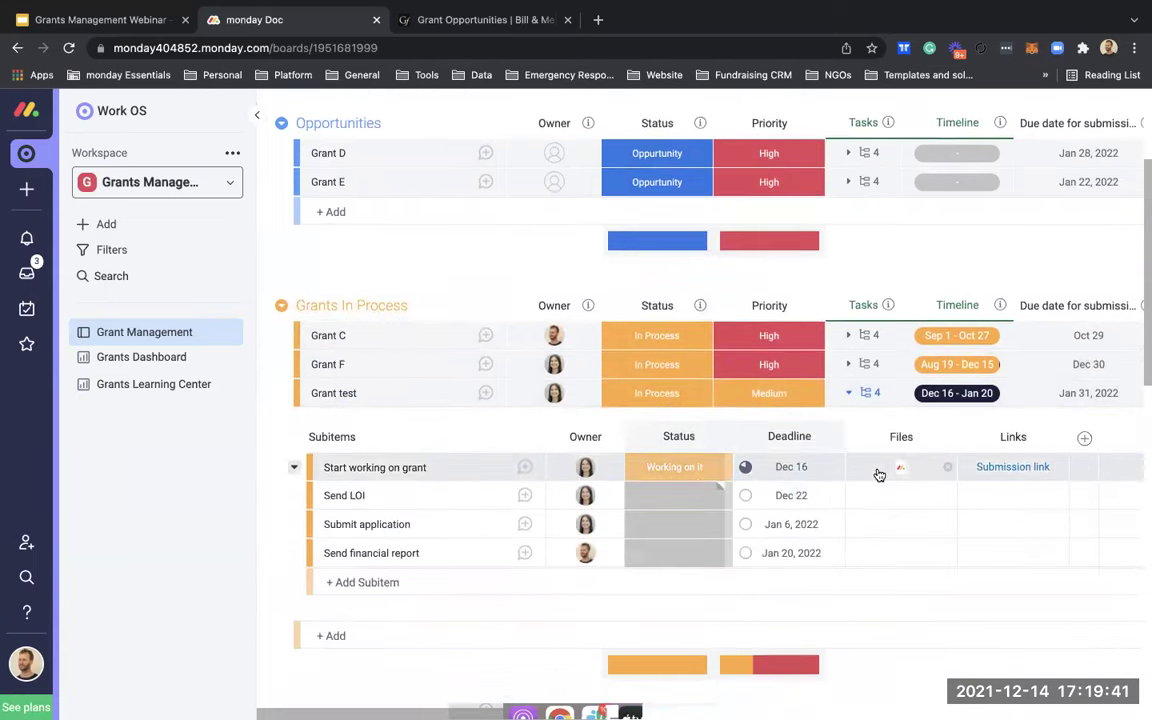
click(676, 467)
click(680, 476)
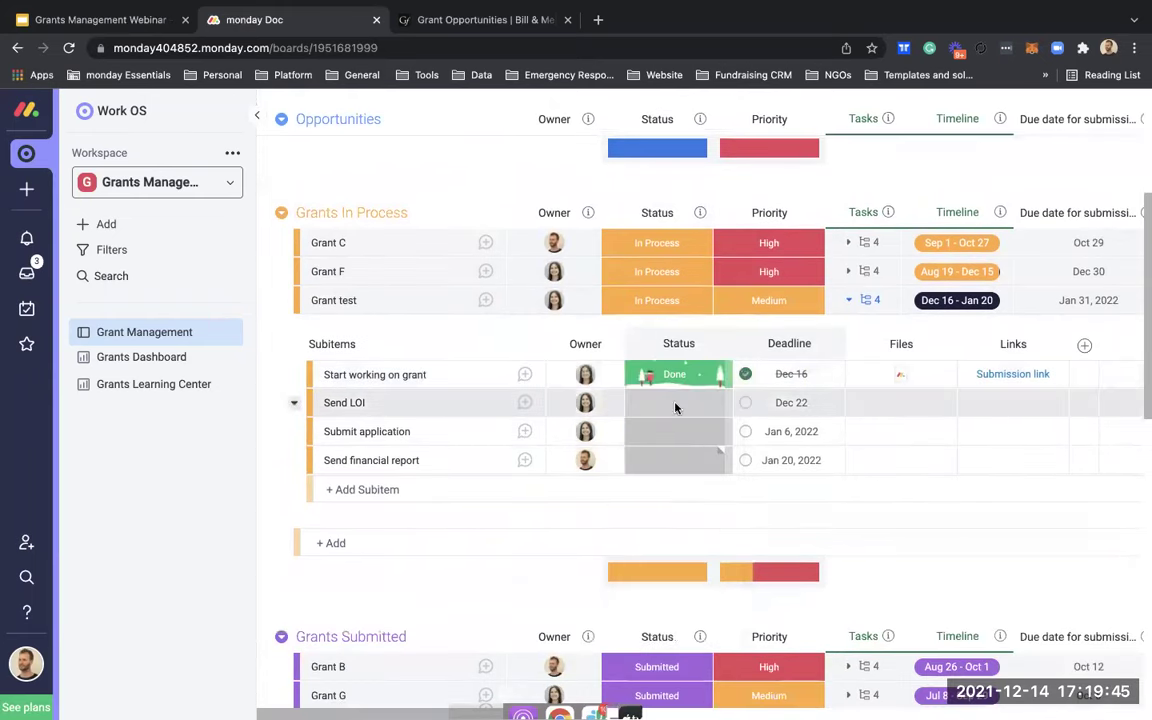
click(676, 402)
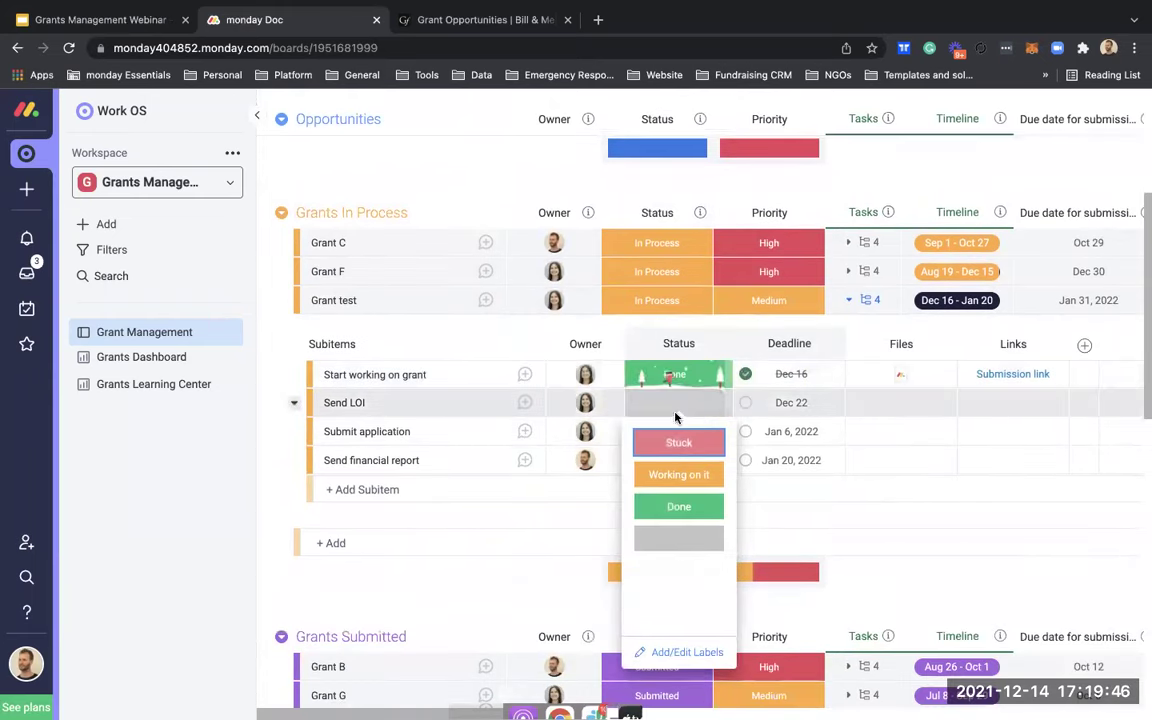
click(678, 506)
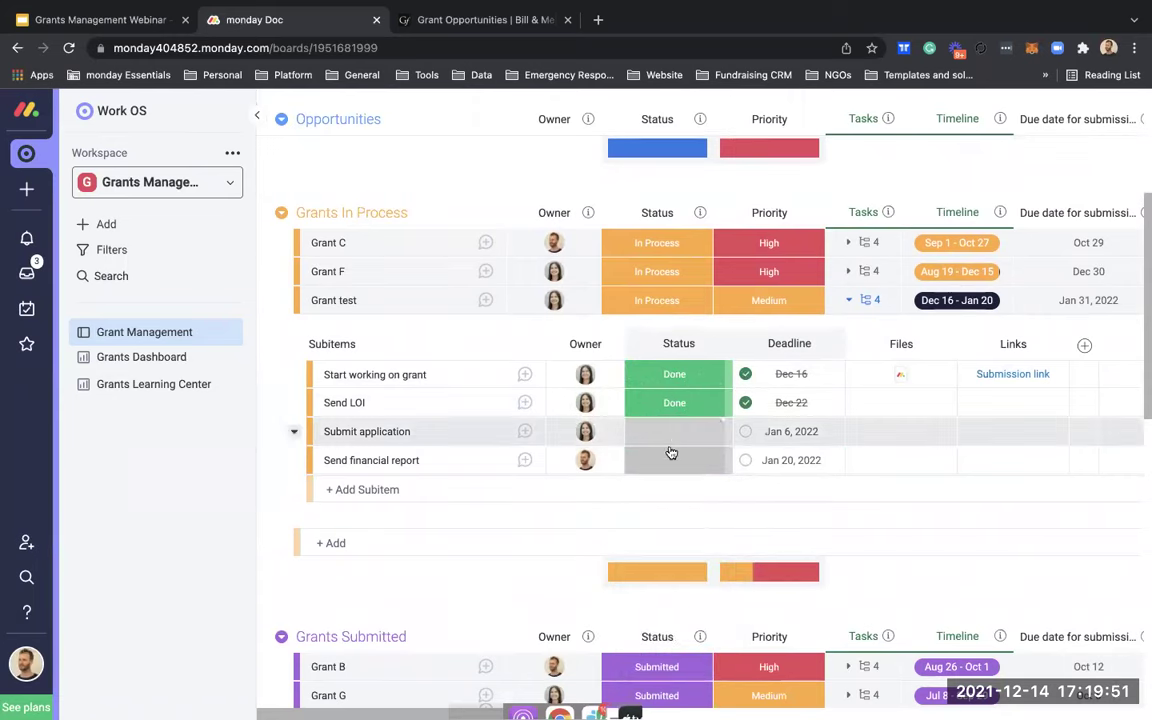
Step: Set the Submit application subitem to Working on it and return to the board top
click(673, 434)
click(677, 502)
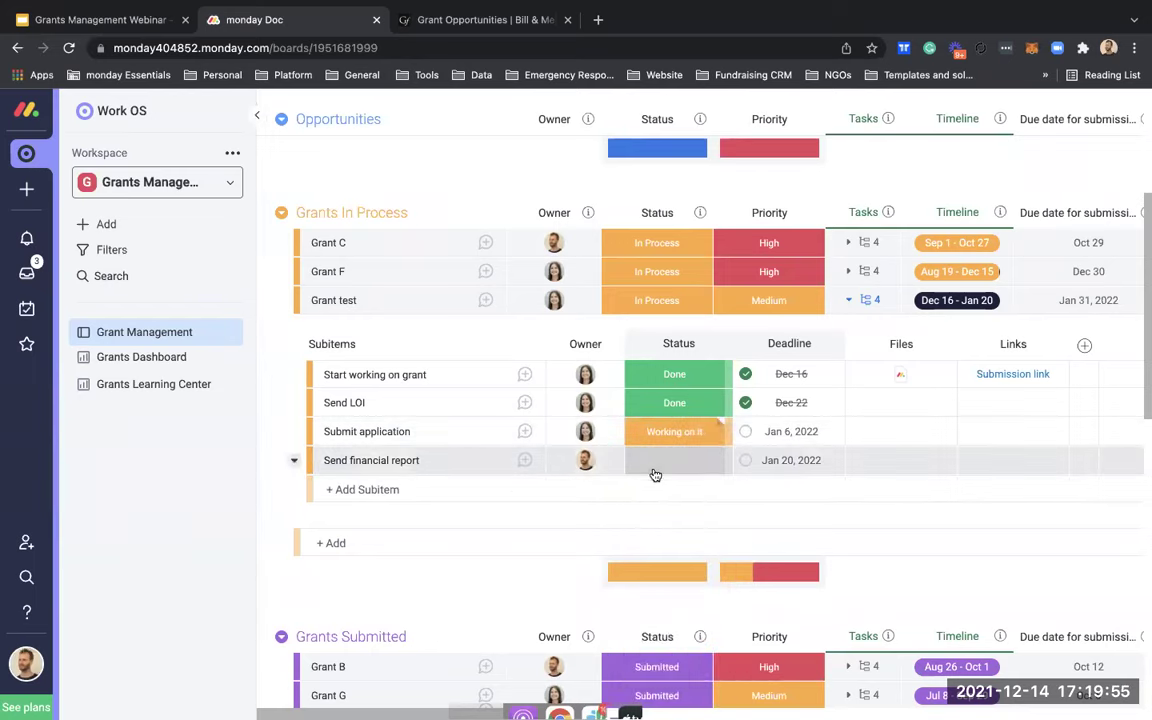
scroll(655, 475, up, 3)
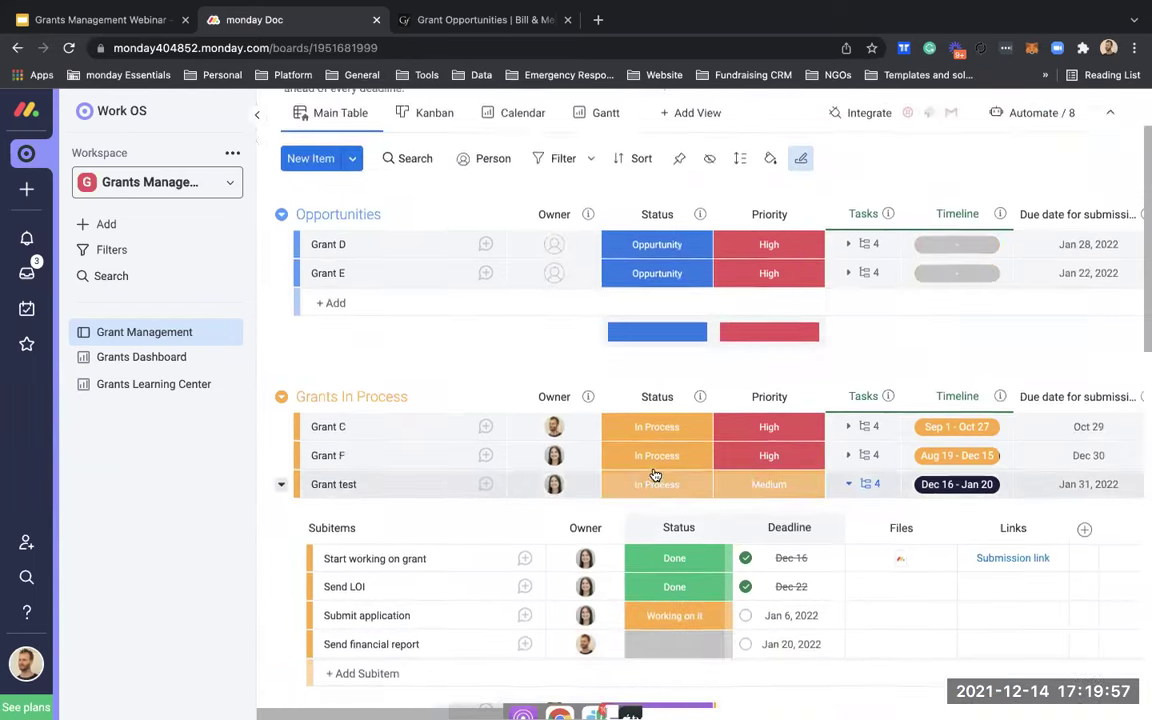
scroll(655, 475, up, 2)
scroll(700, 505, down, 3)
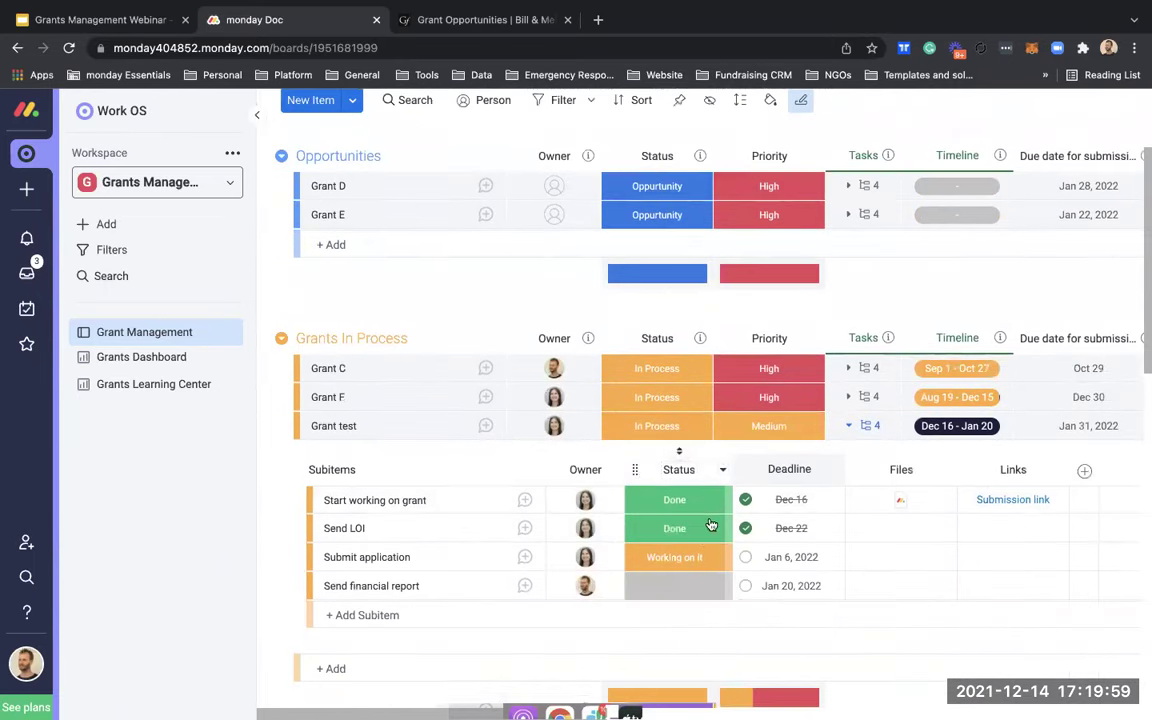
scroll(642, 307, up, 3)
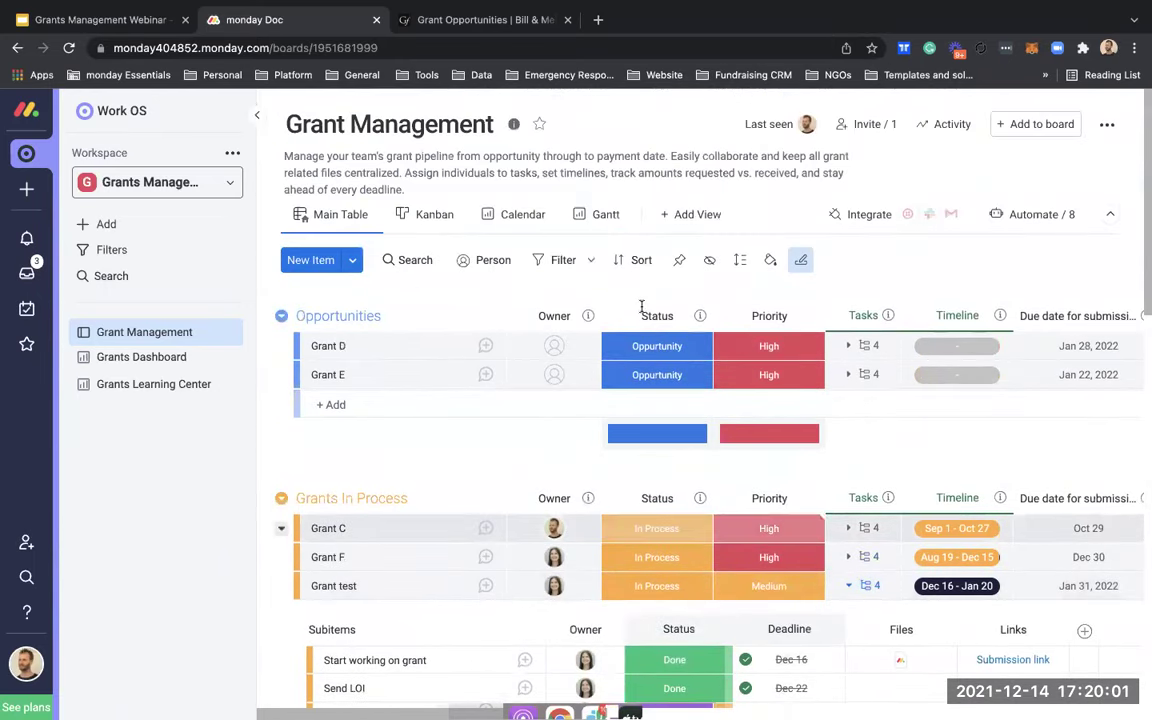
Step: Switch the Grant Management board between Calendar and Main Table, ending in Calendar view
click(502, 222)
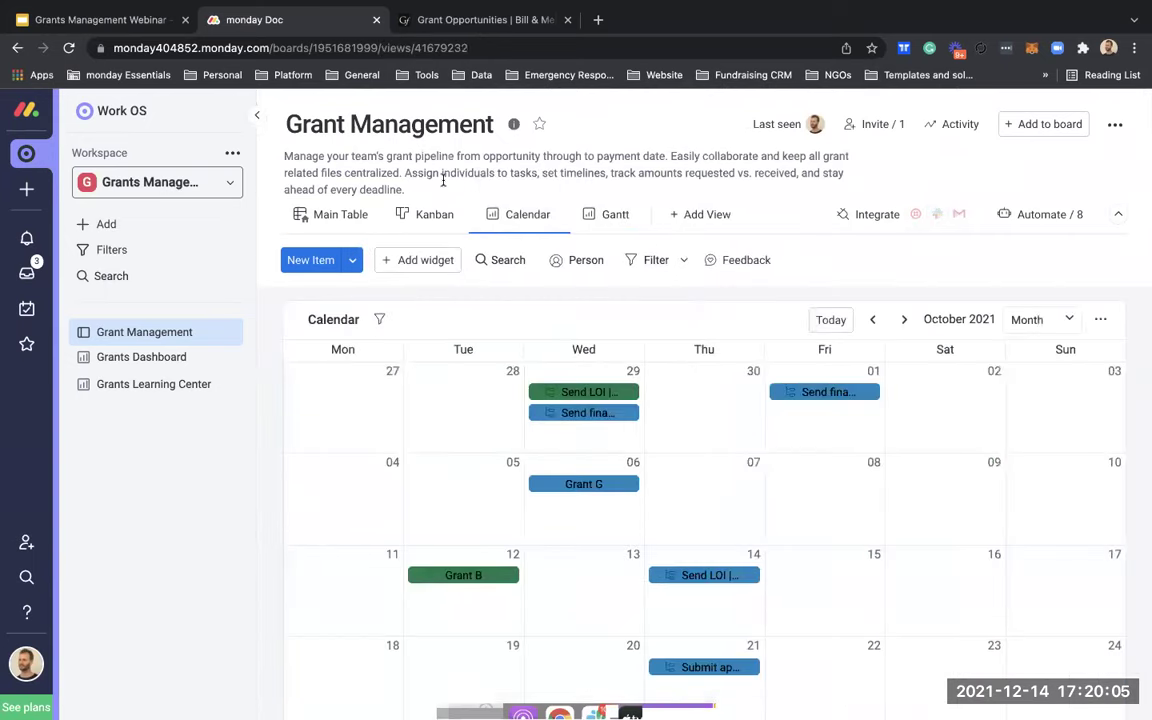
scroll(724, 476, down, 2)
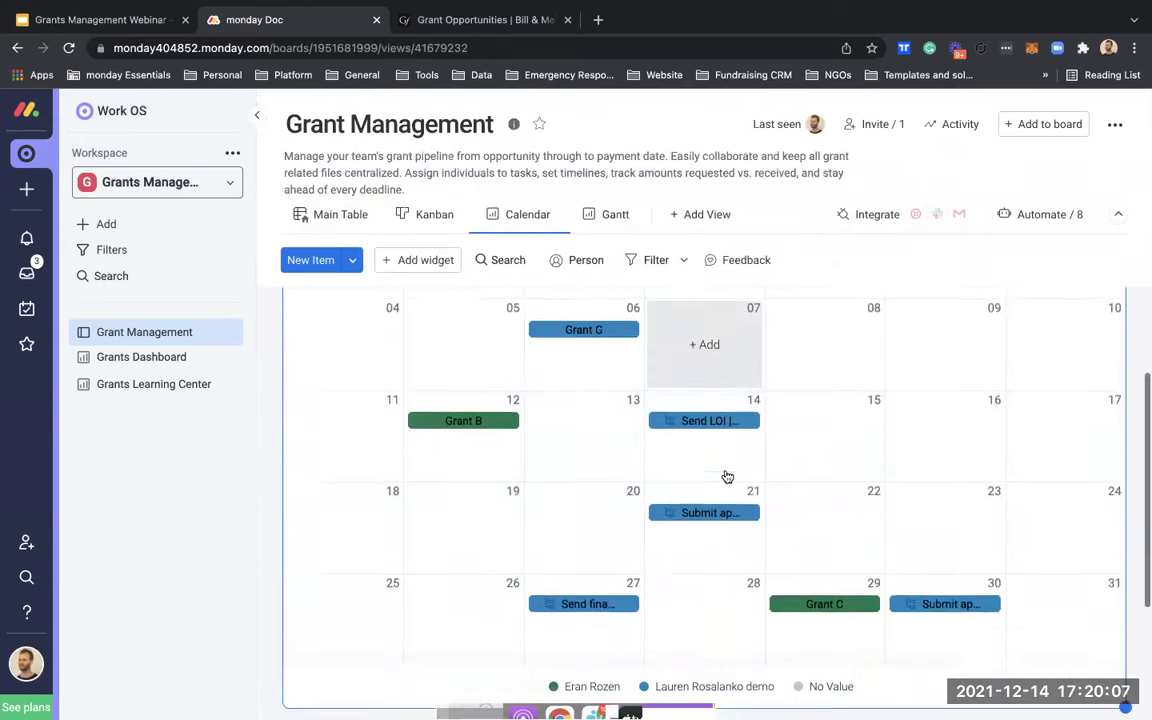
scroll(725, 476, up, 1)
click(326, 216)
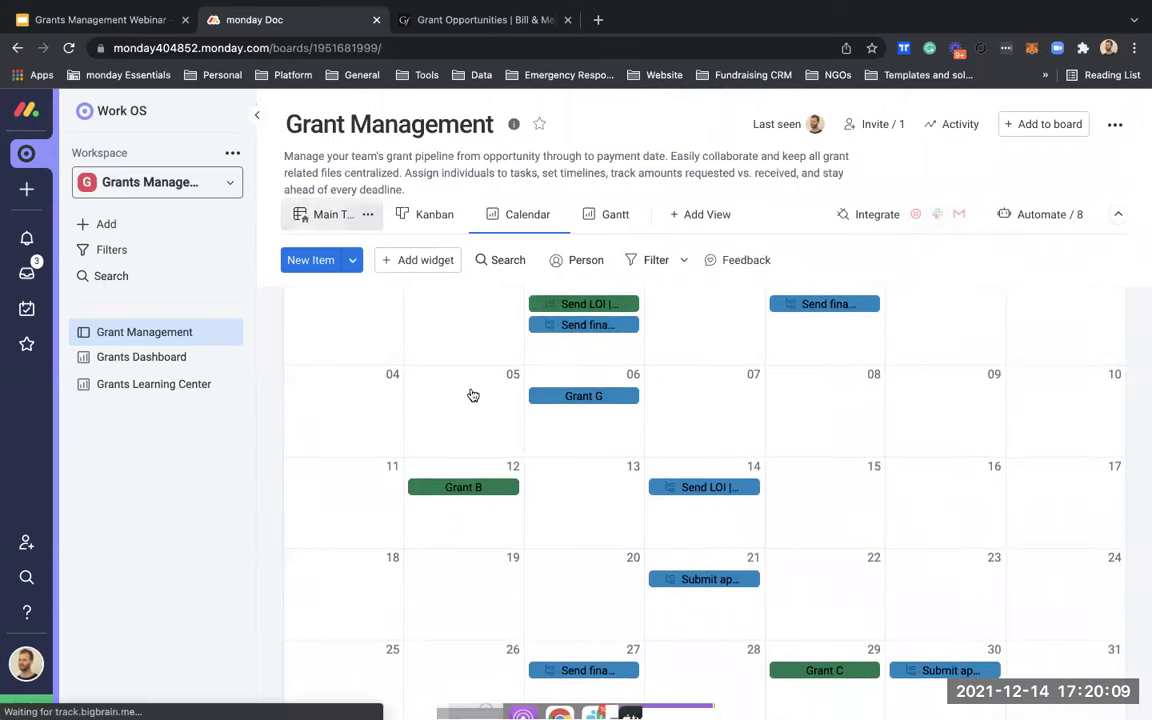
scroll(712, 458, down, 3)
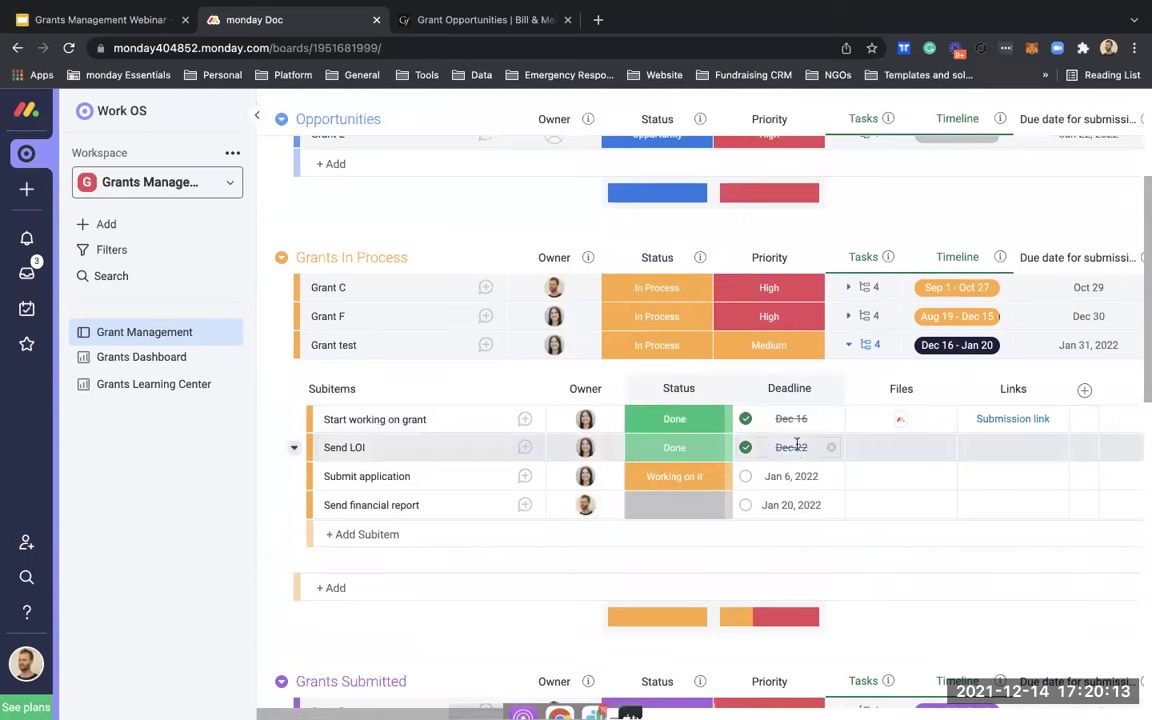
scroll(795, 445, up, 4)
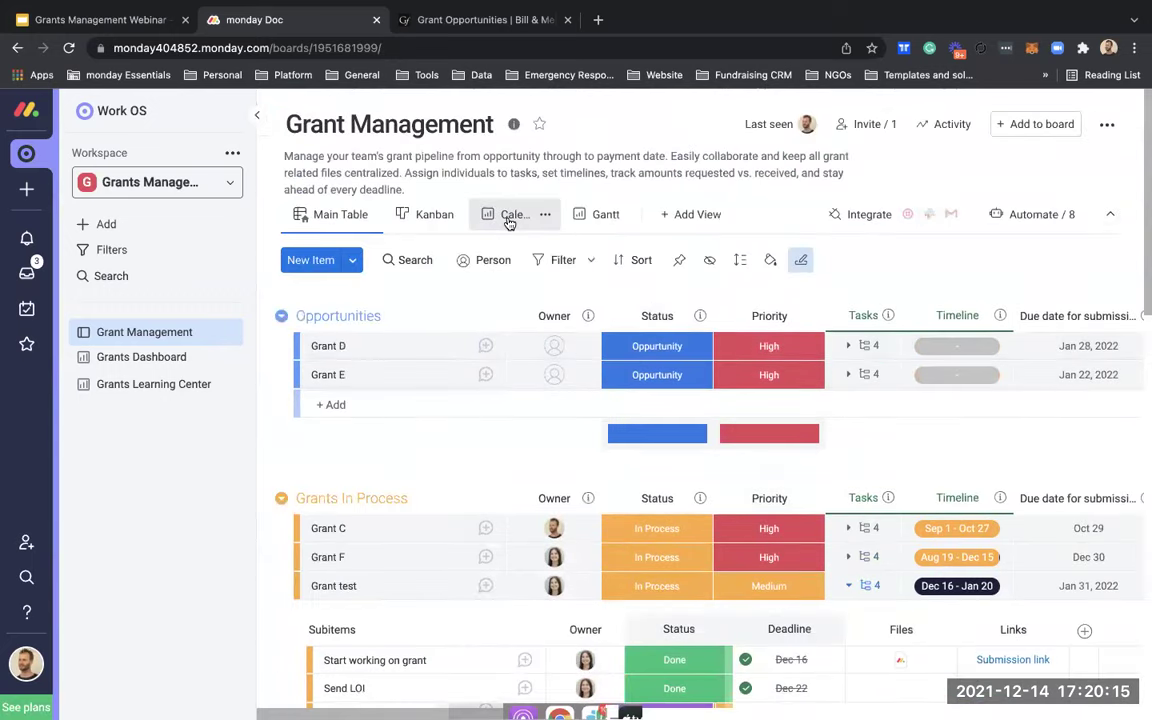
click(509, 219)
scroll(769, 566, down, 3)
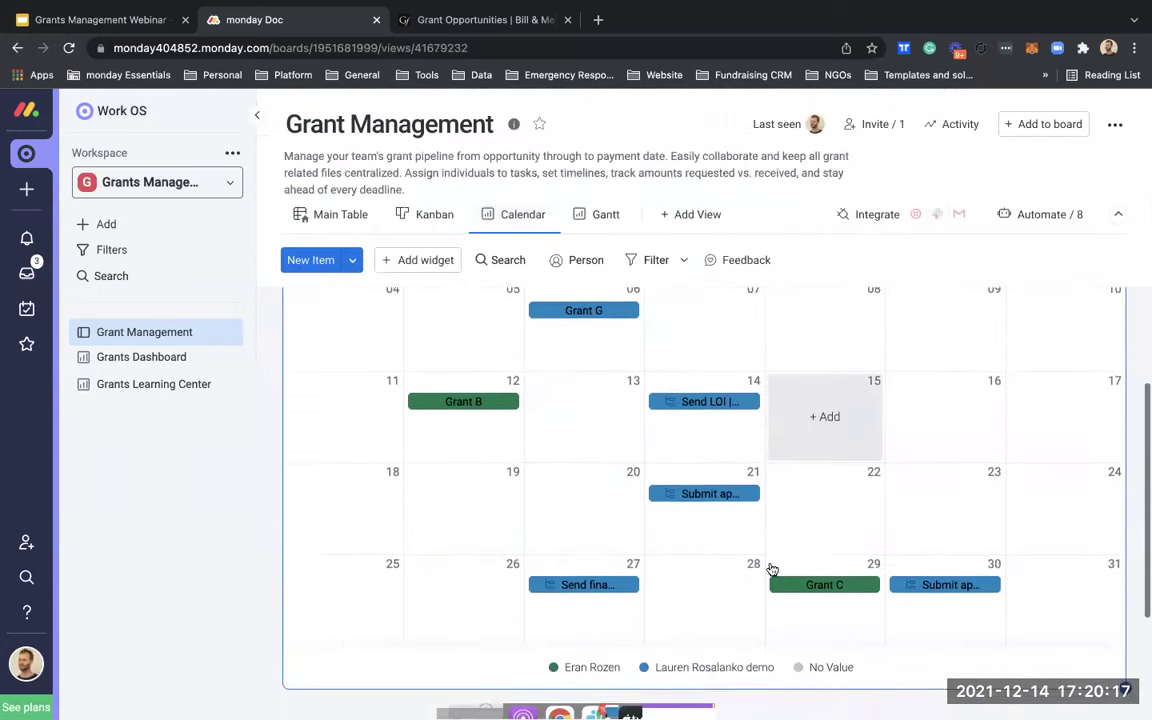
scroll(725, 528, up, 1)
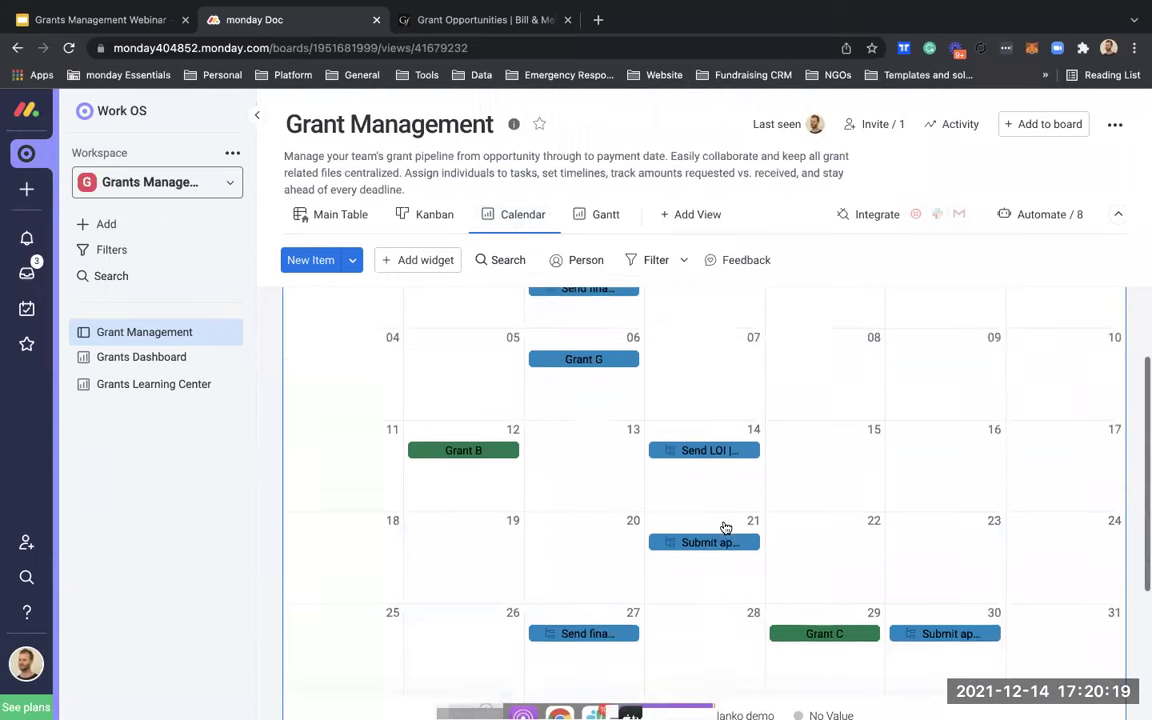
scroll(725, 528, up, 3)
Step: Advance the calendar to December 2021 and view the Send LOI and Start working on grant cards
click(891, 319)
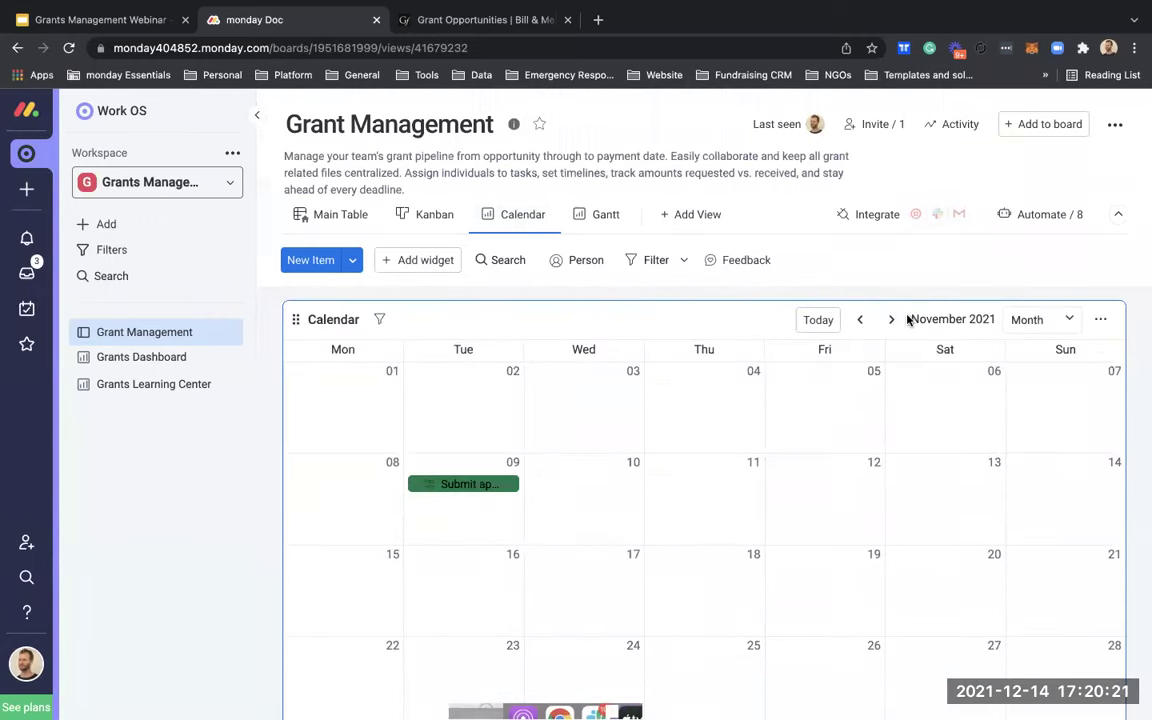
click(896, 324)
scroll(813, 474, down, 3)
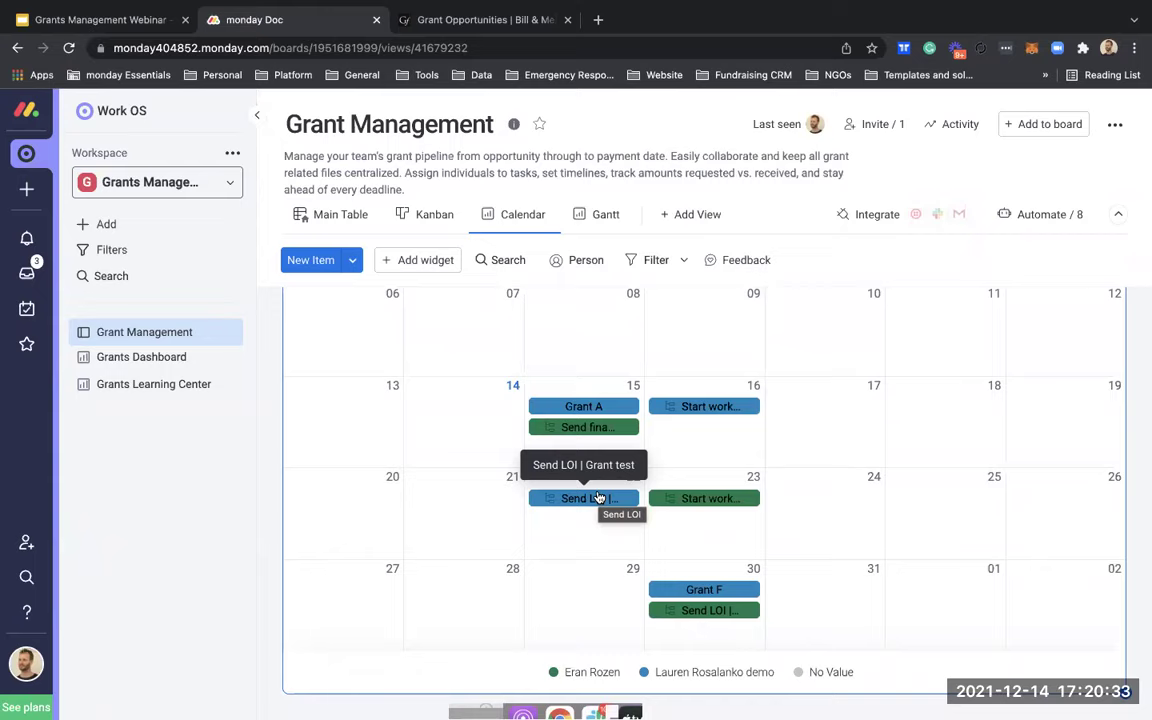
click(596, 497)
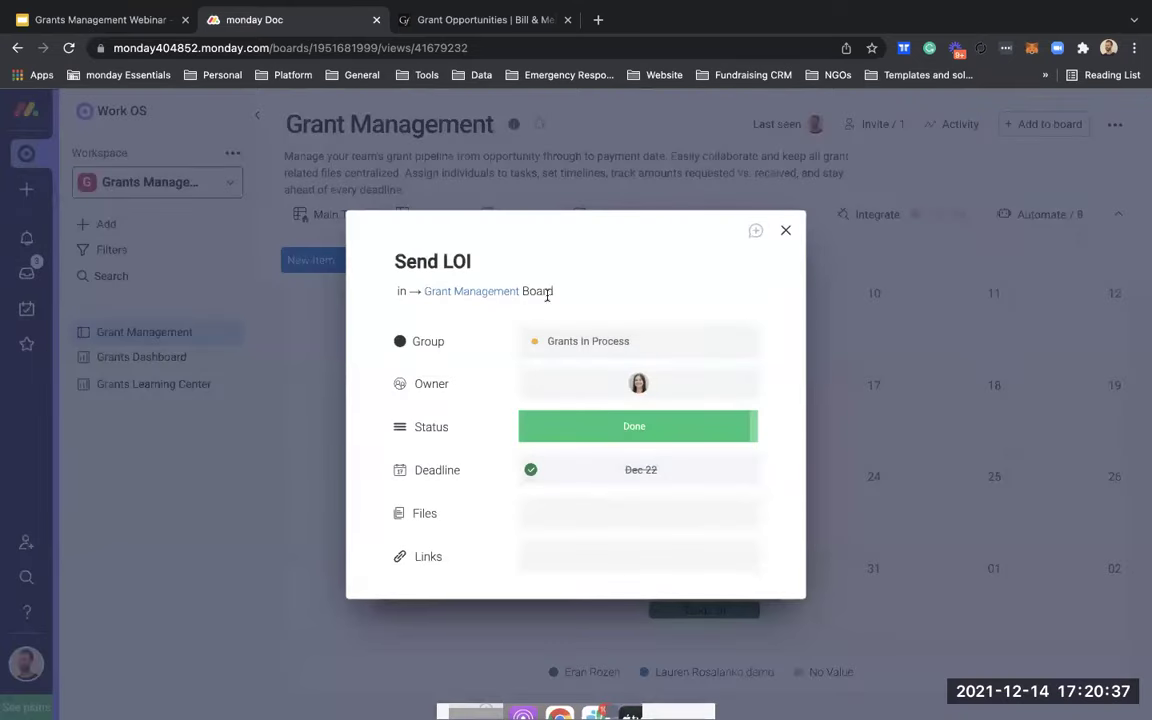
key(Escape)
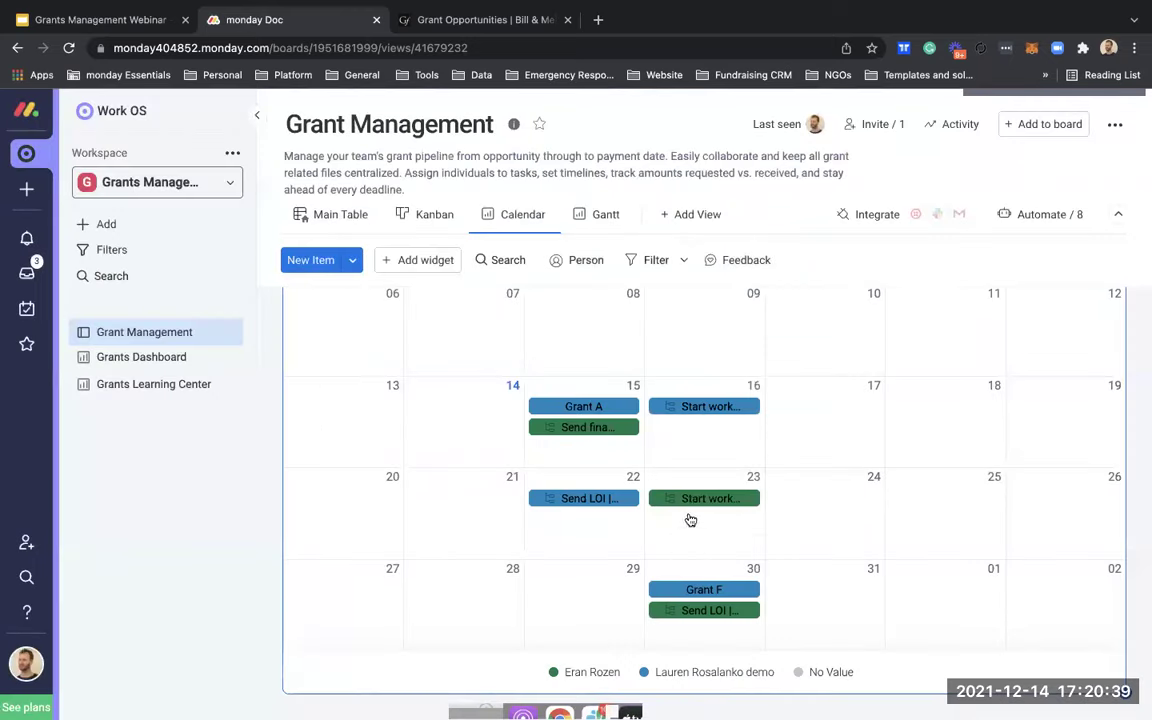
scroll(646, 500, down, 1)
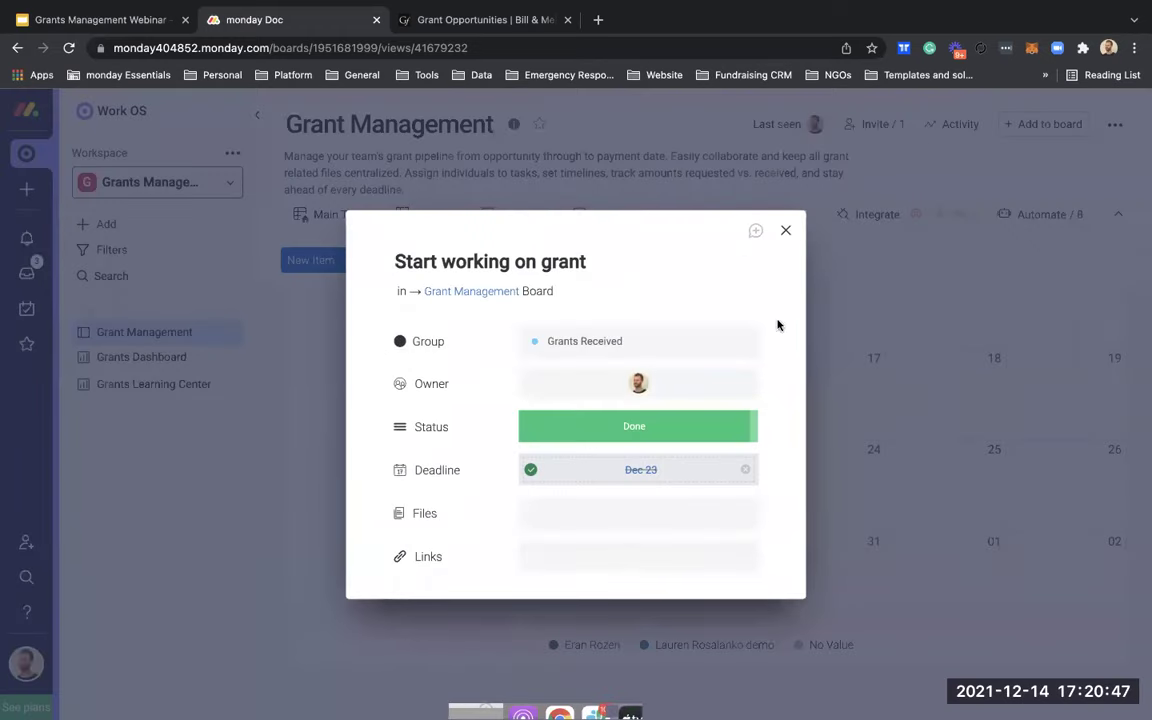
click(786, 232)
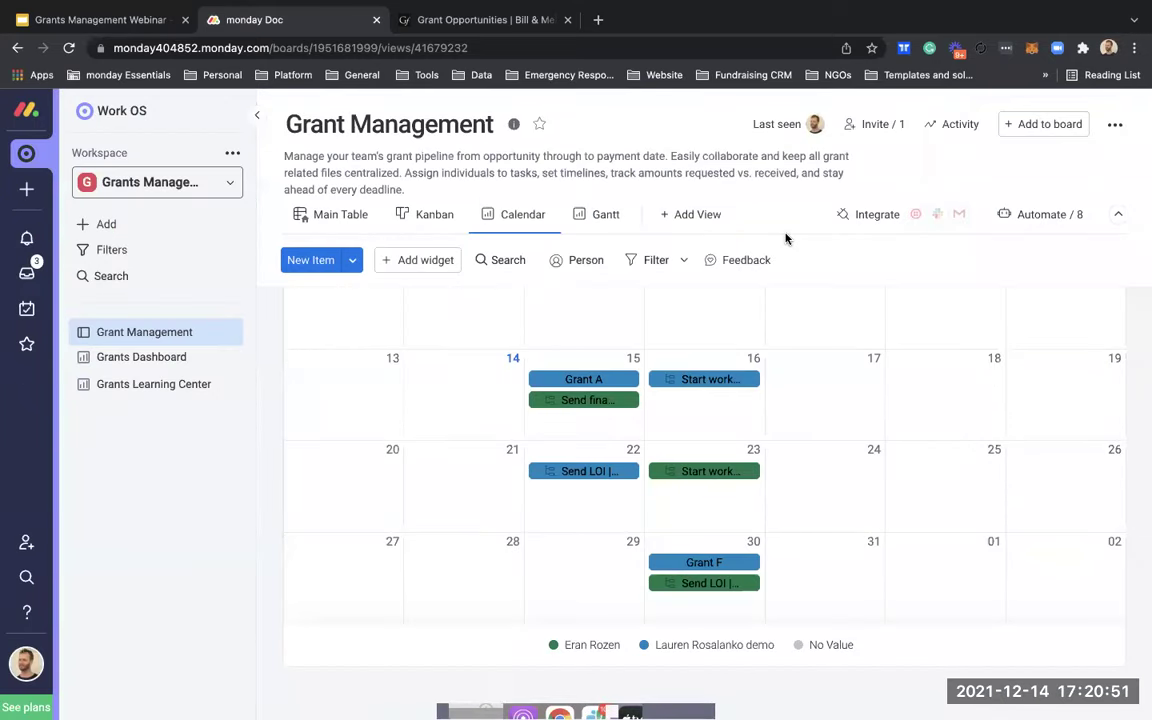
Step: Back in Main Table, mark the Submit application subitem as Done
click(336, 226)
scroll(540, 460, down, 3)
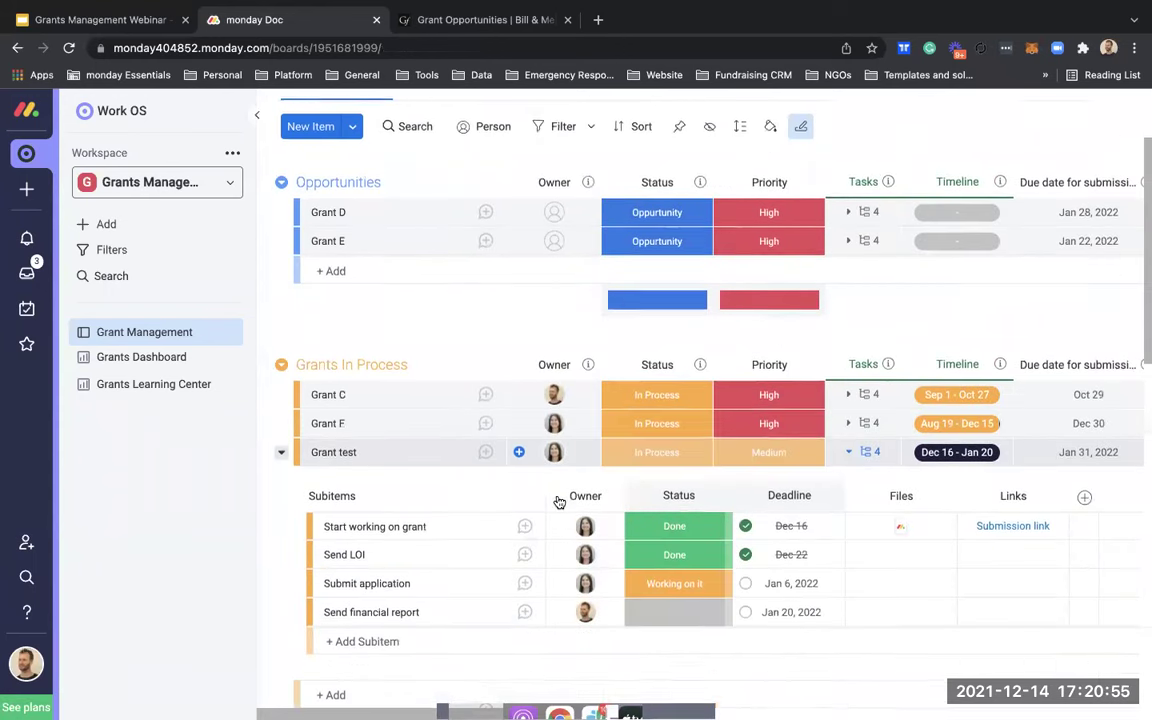
scroll(596, 542, down, 1)
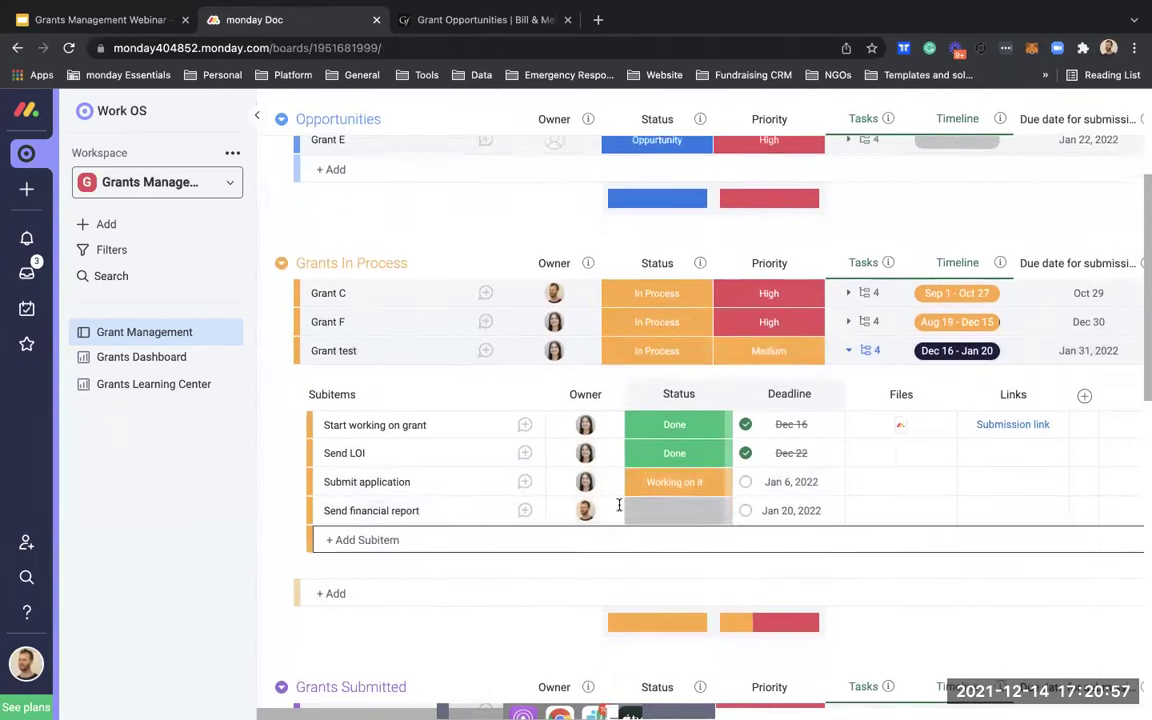
click(660, 476)
scroll(660, 476, down, 3)
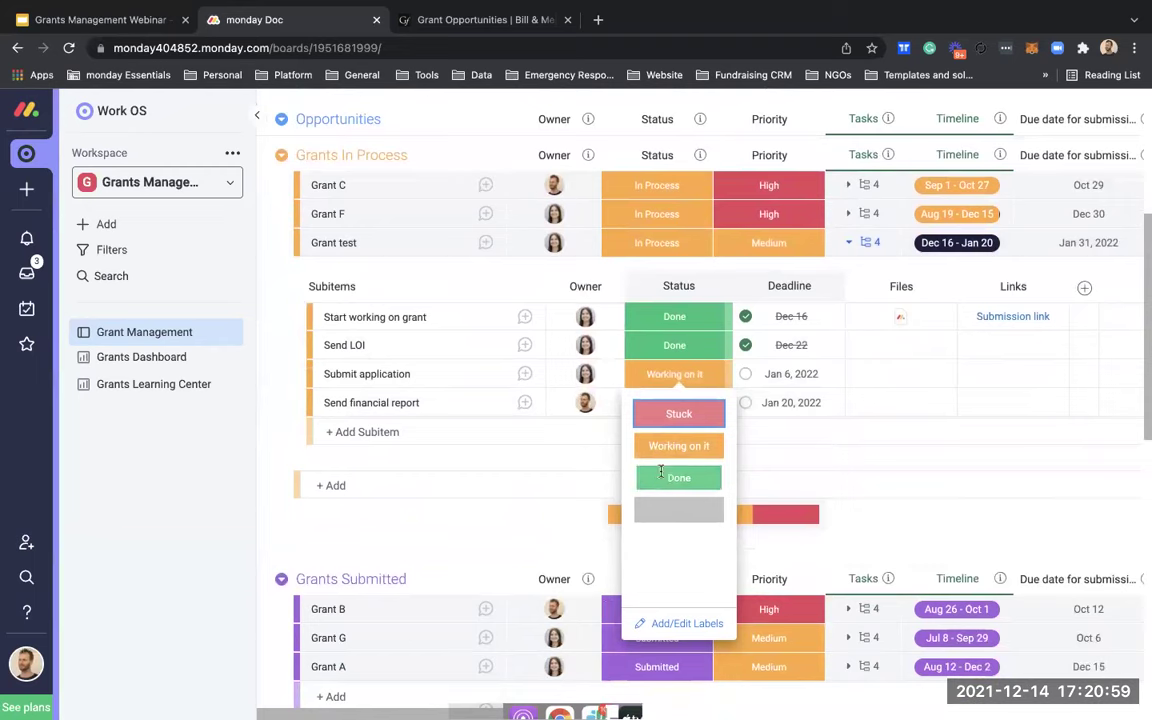
click(660, 473)
scroll(668, 335, up, 1)
Step: Set Grant test's Status to Submitted, moving it into Grants Submitted
click(658, 283)
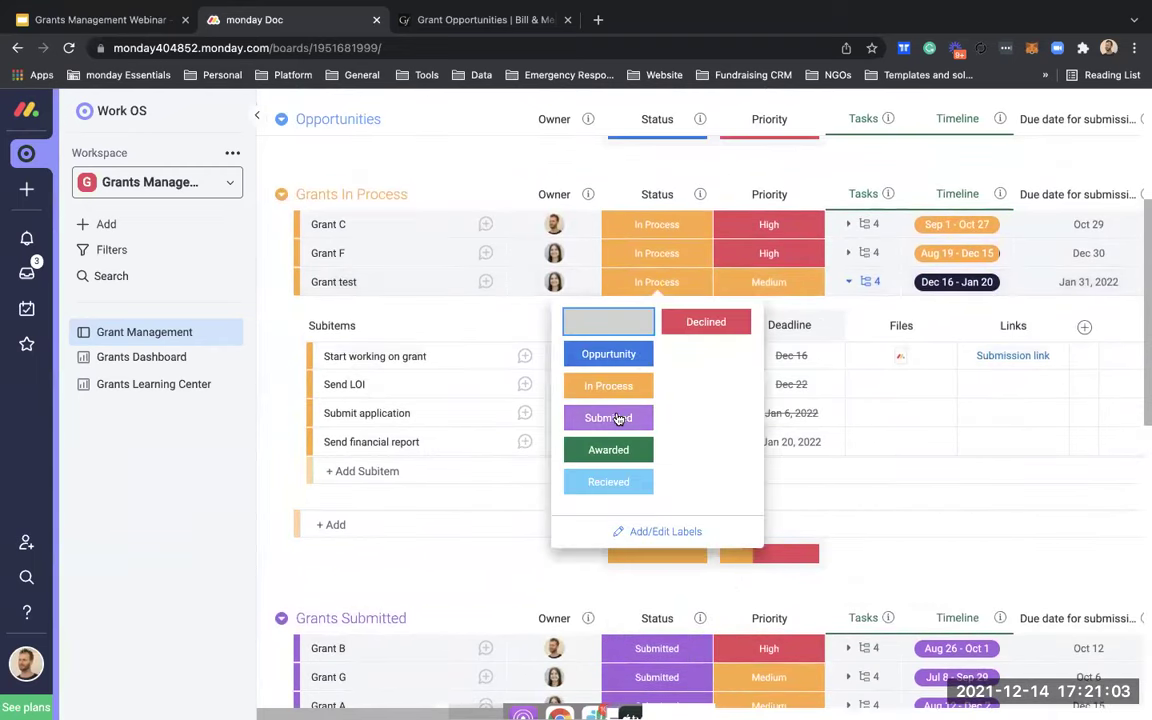
click(618, 418)
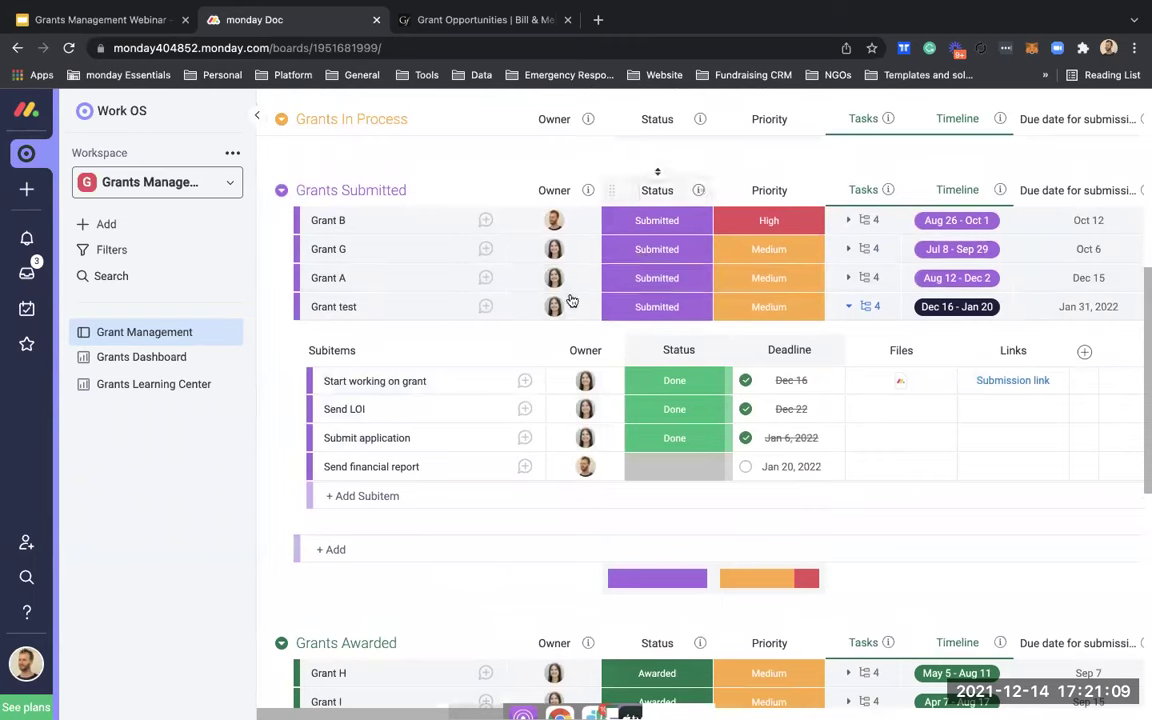
scroll(424, 265, up, 1)
scroll(424, 265, up, 1)
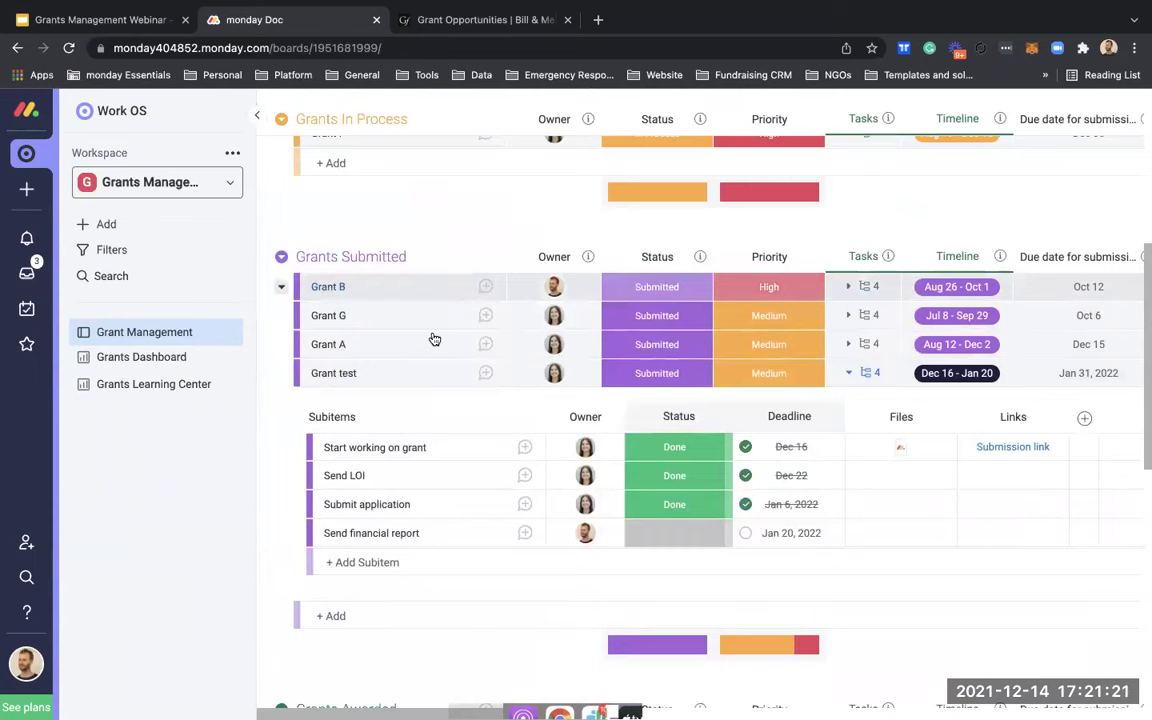
scroll(432, 337, up, 3)
scroll(432, 337, down, 1)
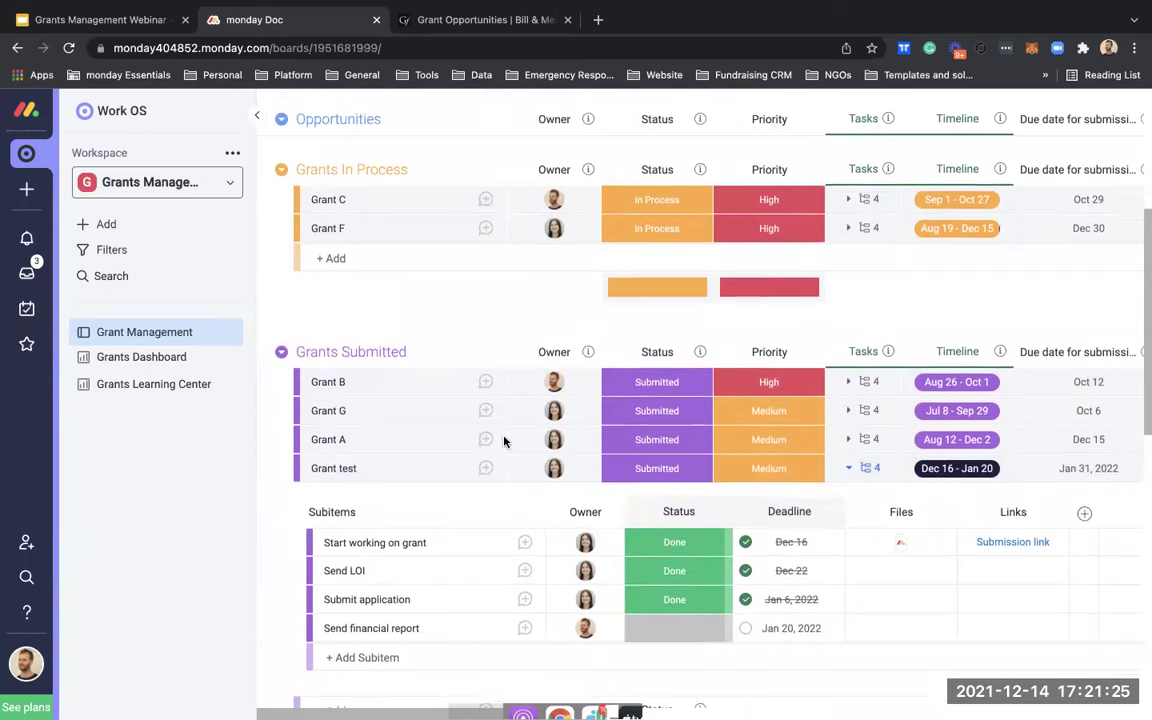
scroll(501, 437, down, 2)
Step: Mark the Send financial report subitem as Done
click(637, 575)
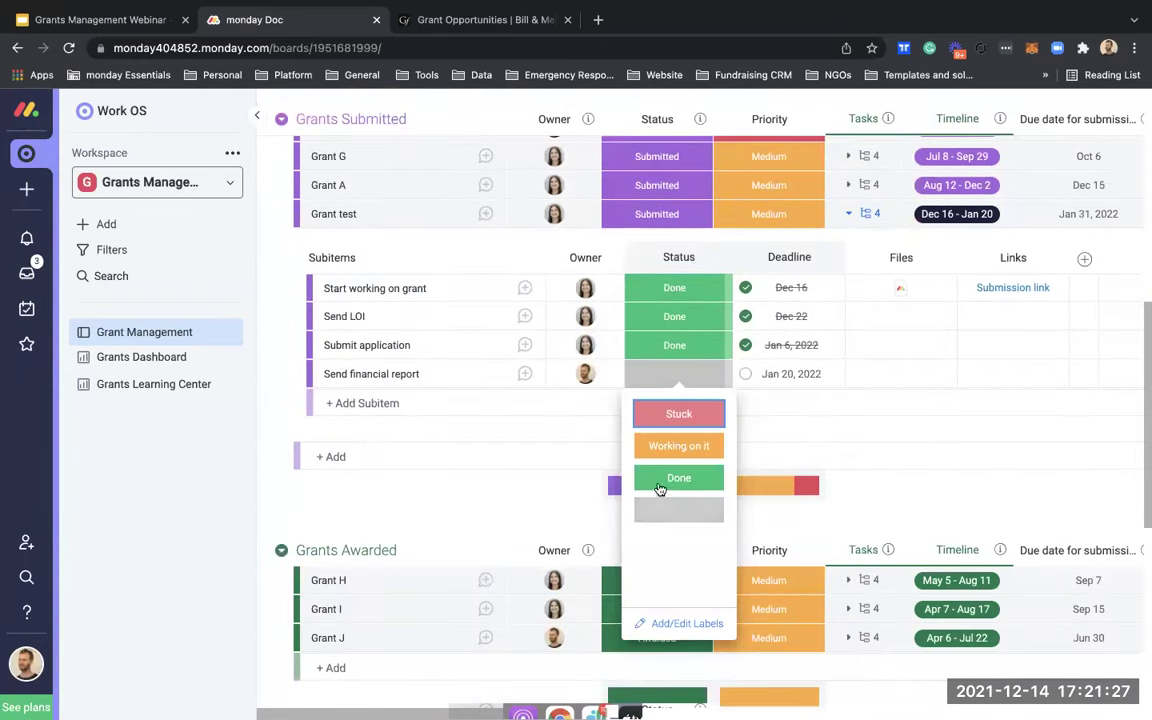
click(645, 540)
scroll(660, 485, up, 3)
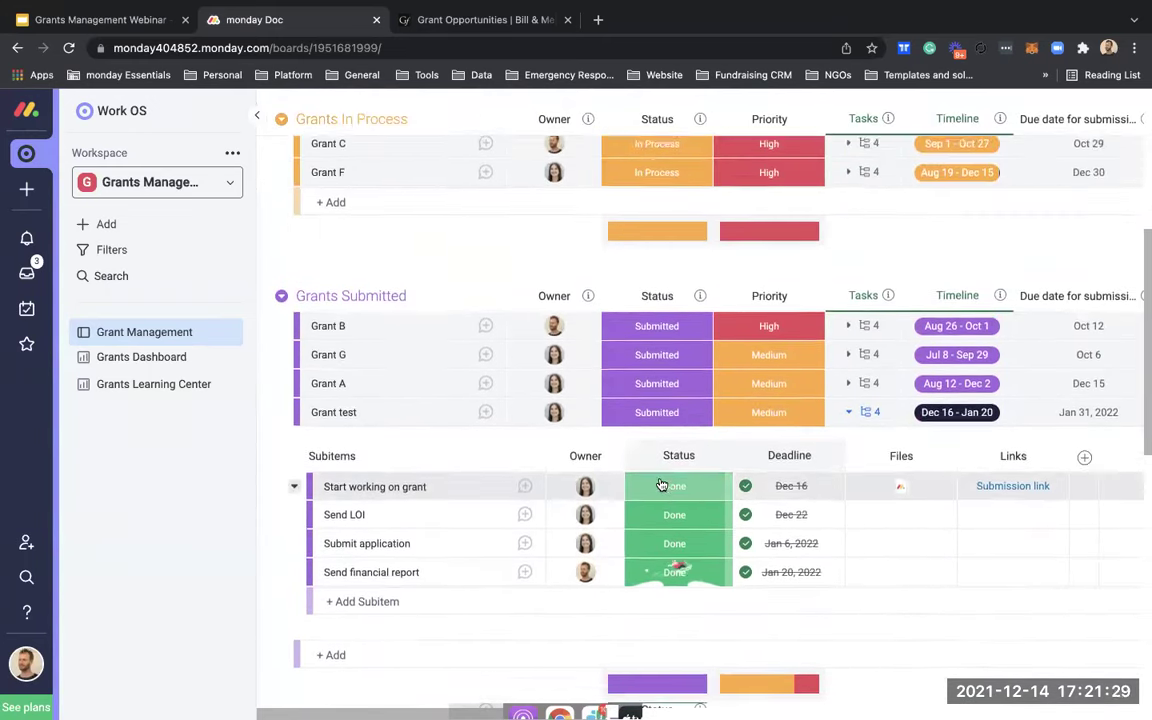
scroll(660, 484, down, 4)
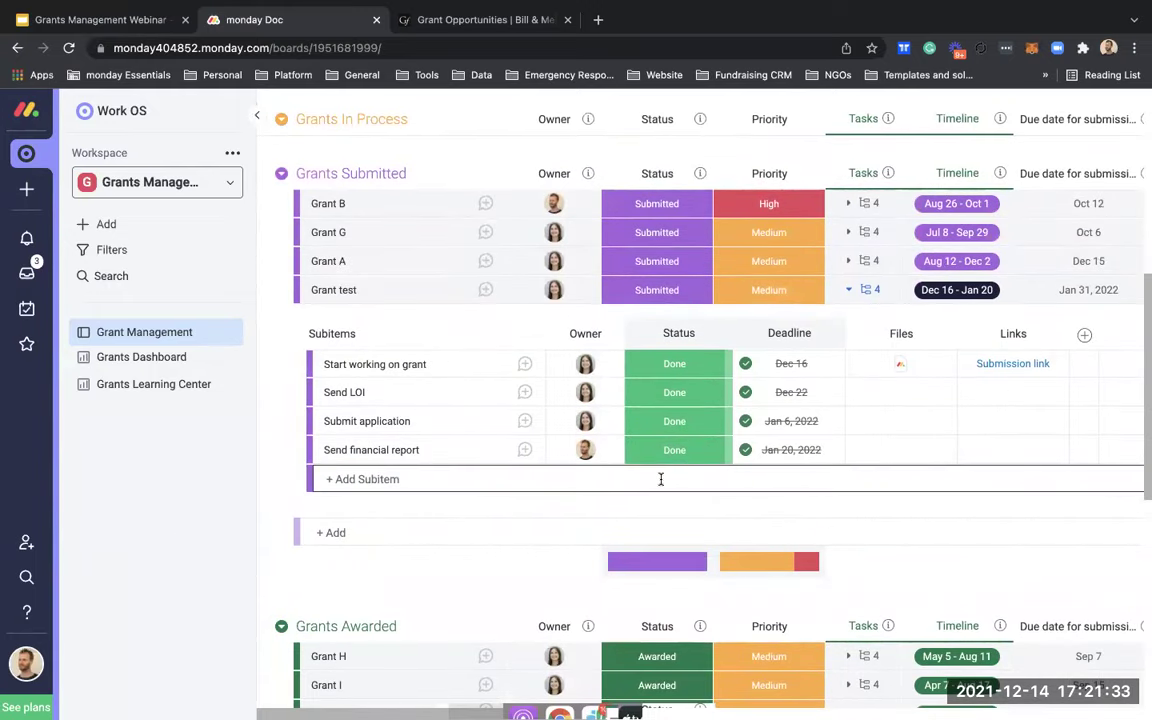
scroll(660, 479, down, 1)
scroll(663, 481, up, 2)
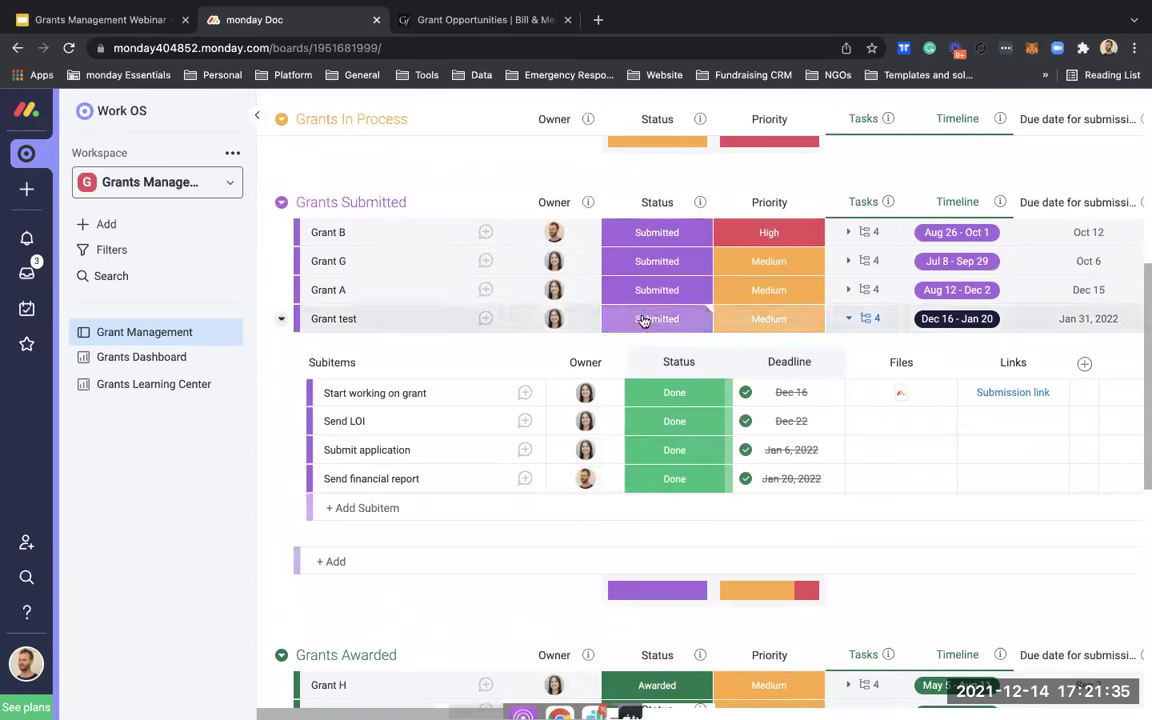
Step: Set Grant test's Status to Awarded
click(643, 320)
click(610, 484)
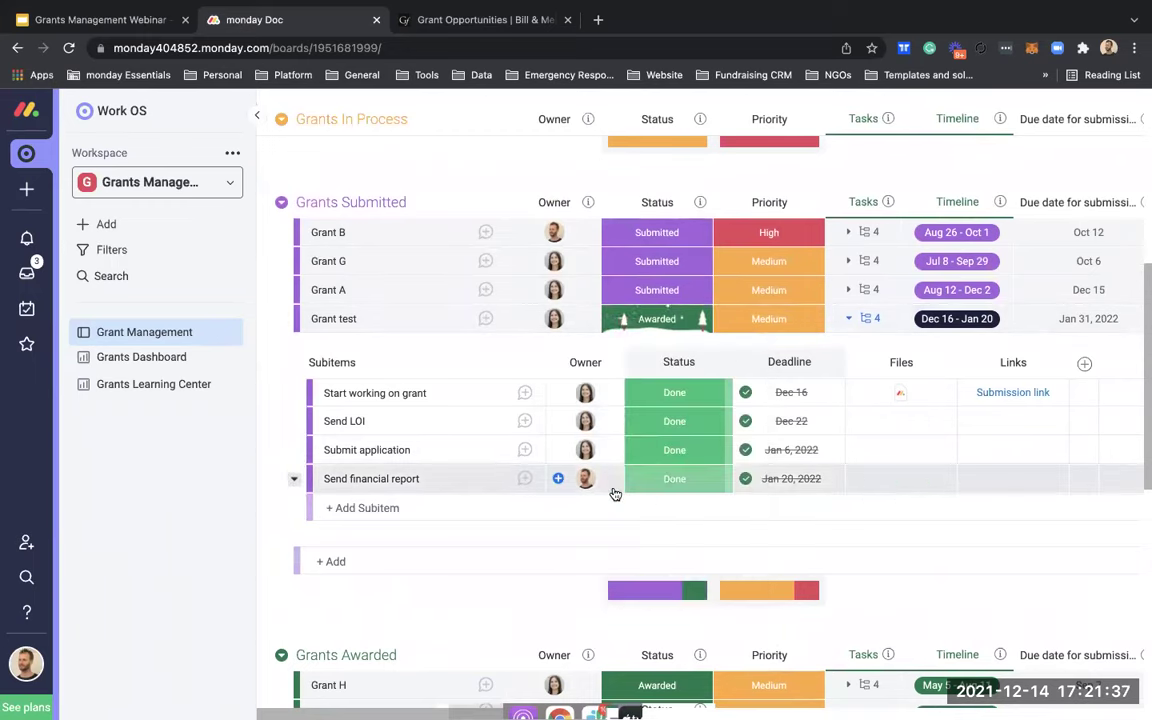
scroll(615, 494, down, 3)
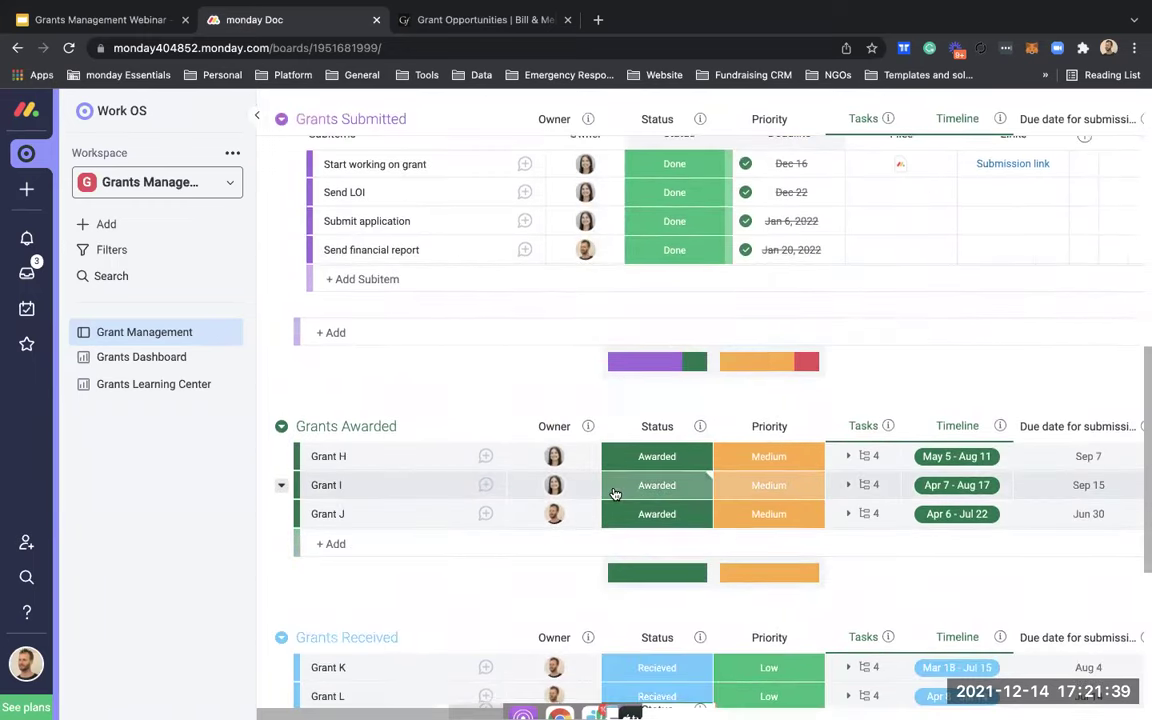
scroll(557, 360, up, 1)
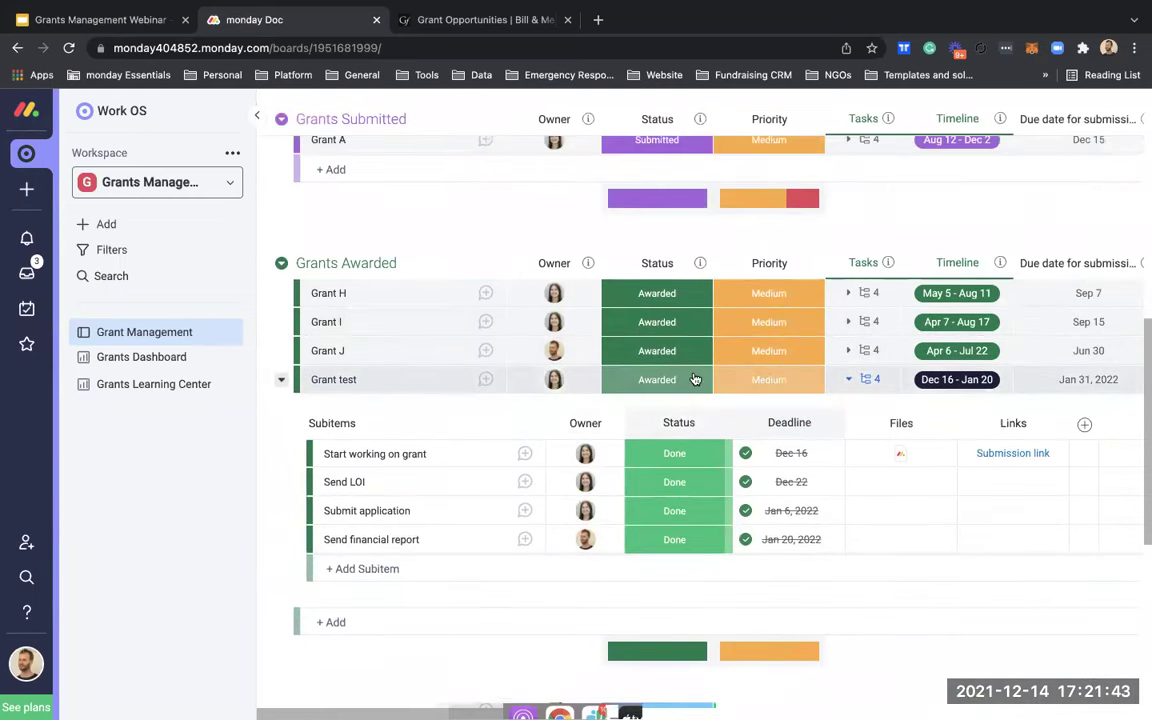
scroll(695, 379, right, 6)
Step: Save $25,000 as Grant test's amount received and set its awarded date to Jan 31, 2022
click(833, 377)
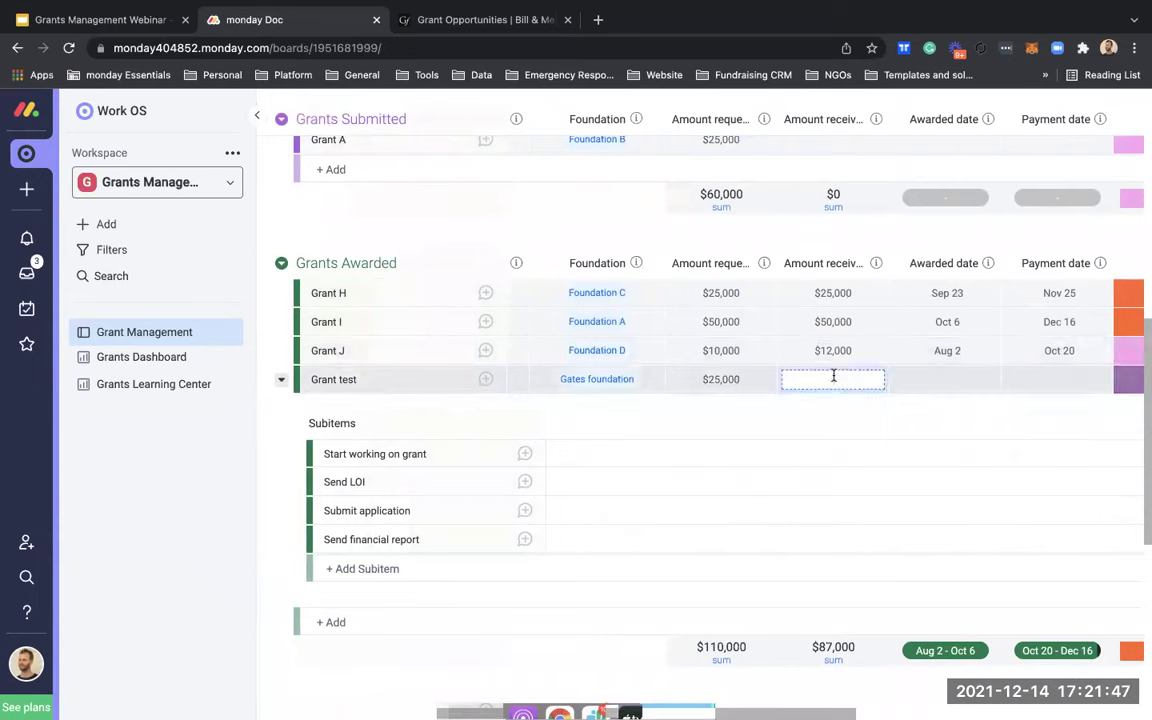
key(Return)
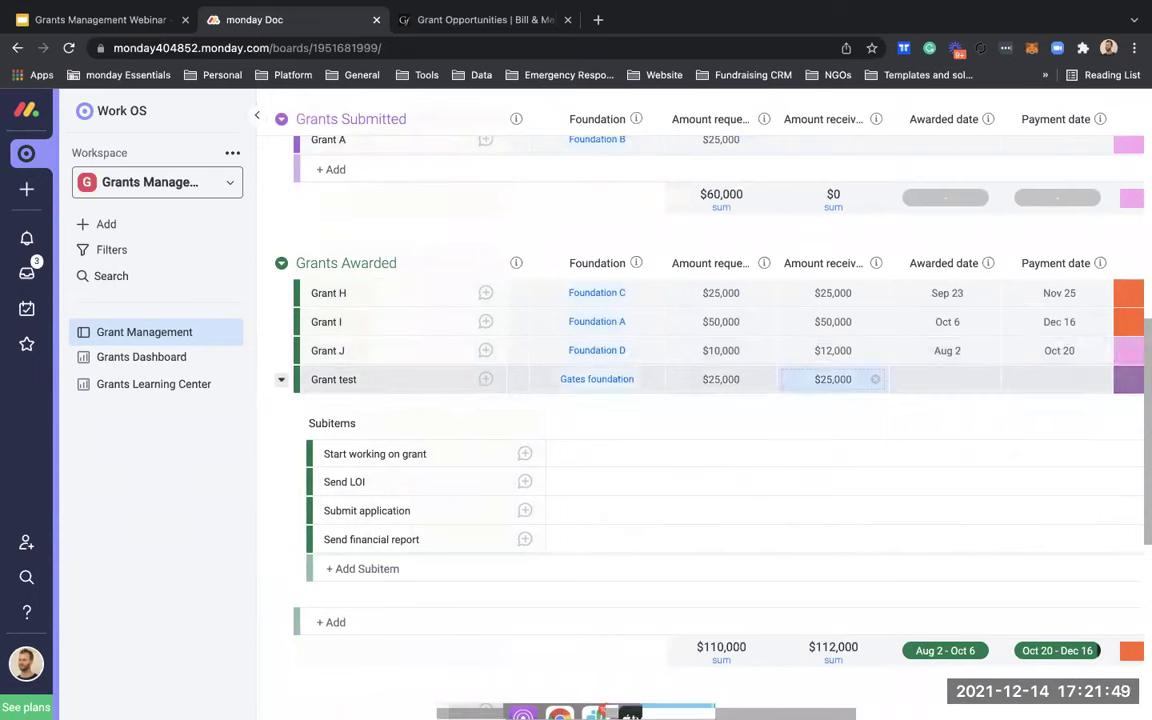
click(957, 375)
click(1044, 454)
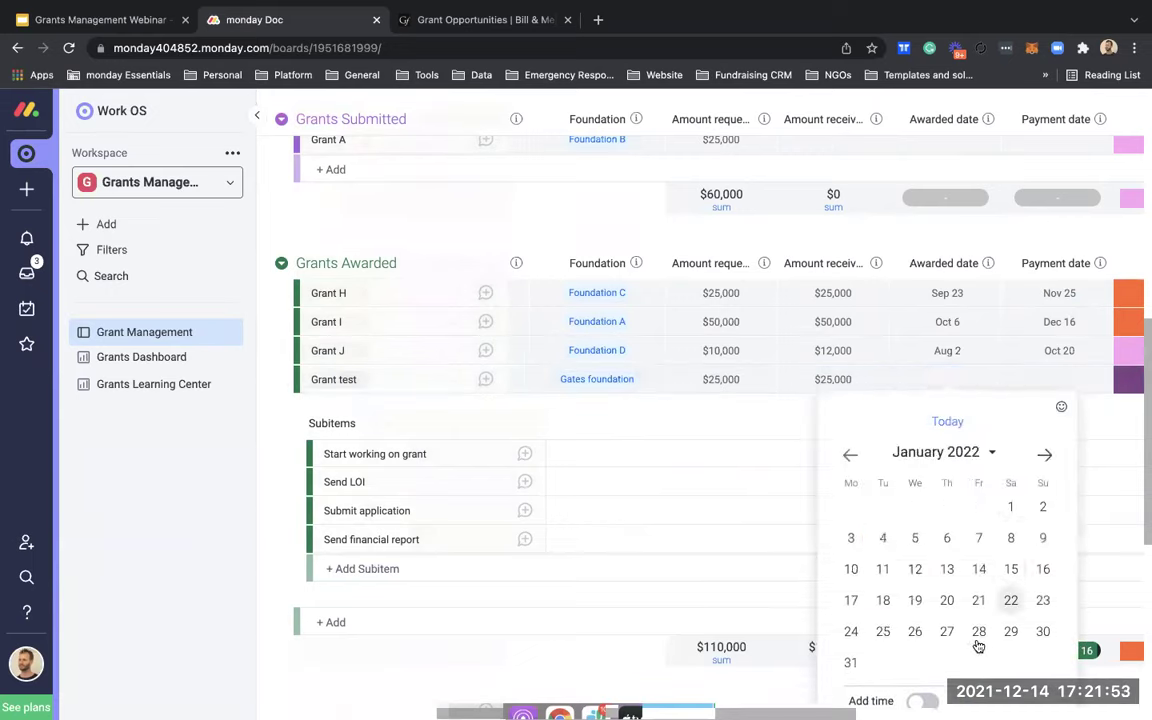
click(851, 662)
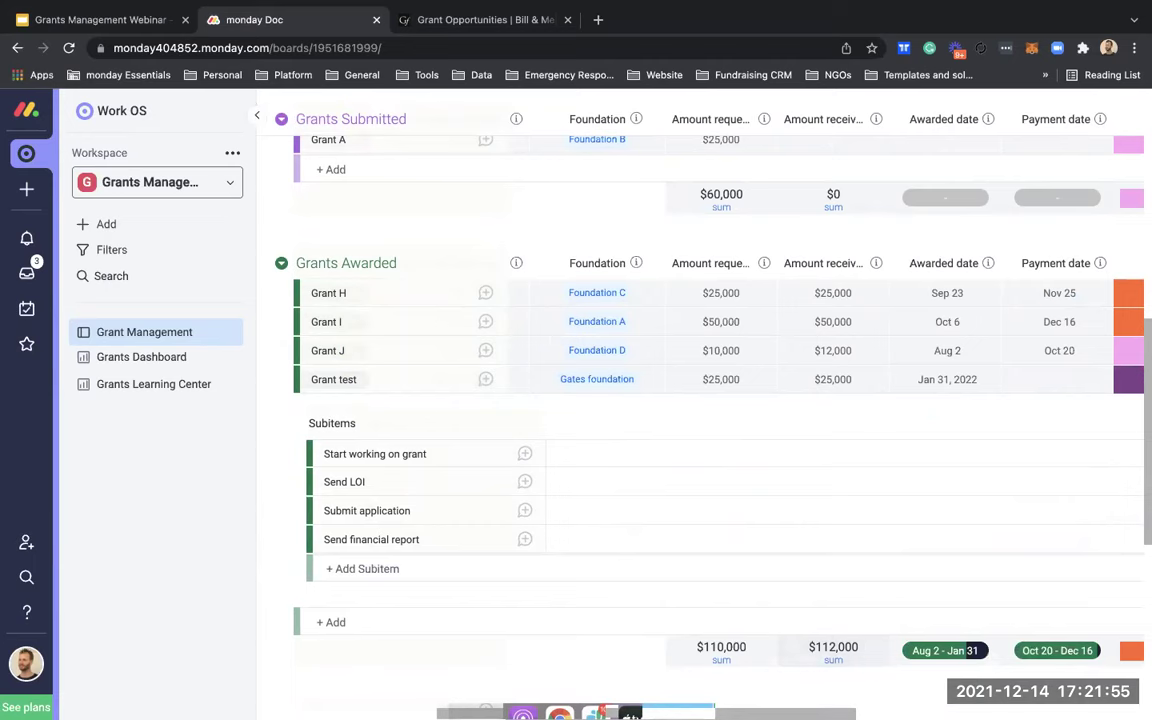
Step: Set Grant test's payment date to May 12, 2022
scroll(938, 383, right, 2)
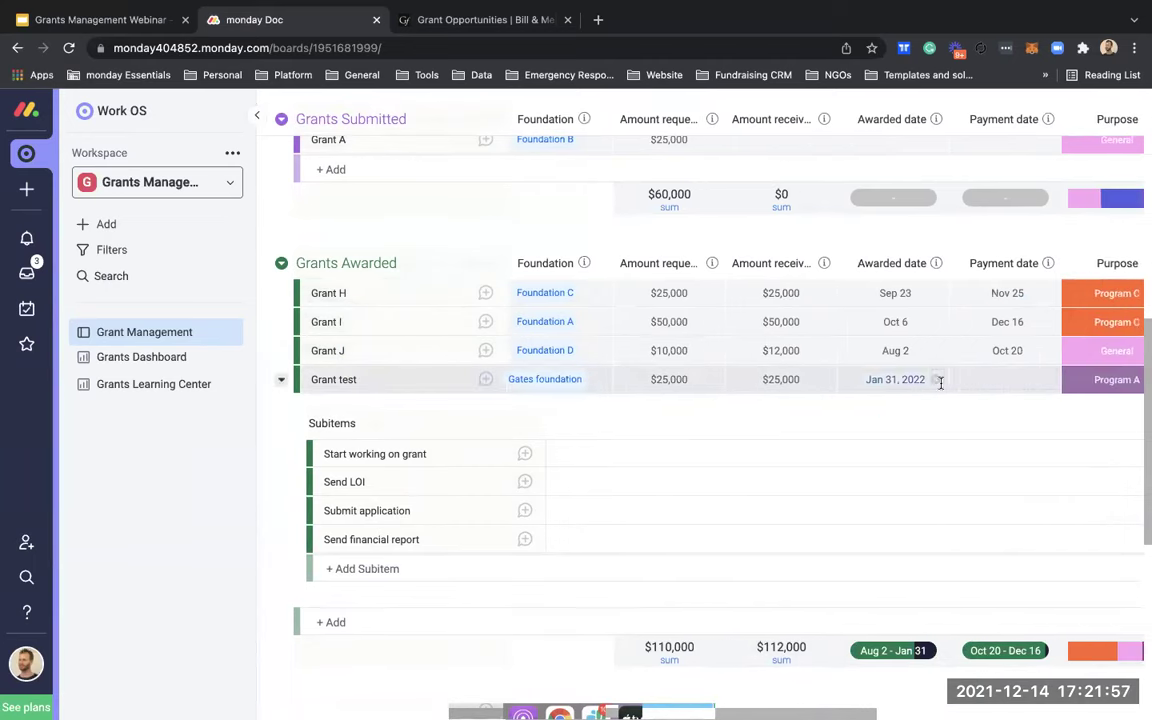
click(968, 385)
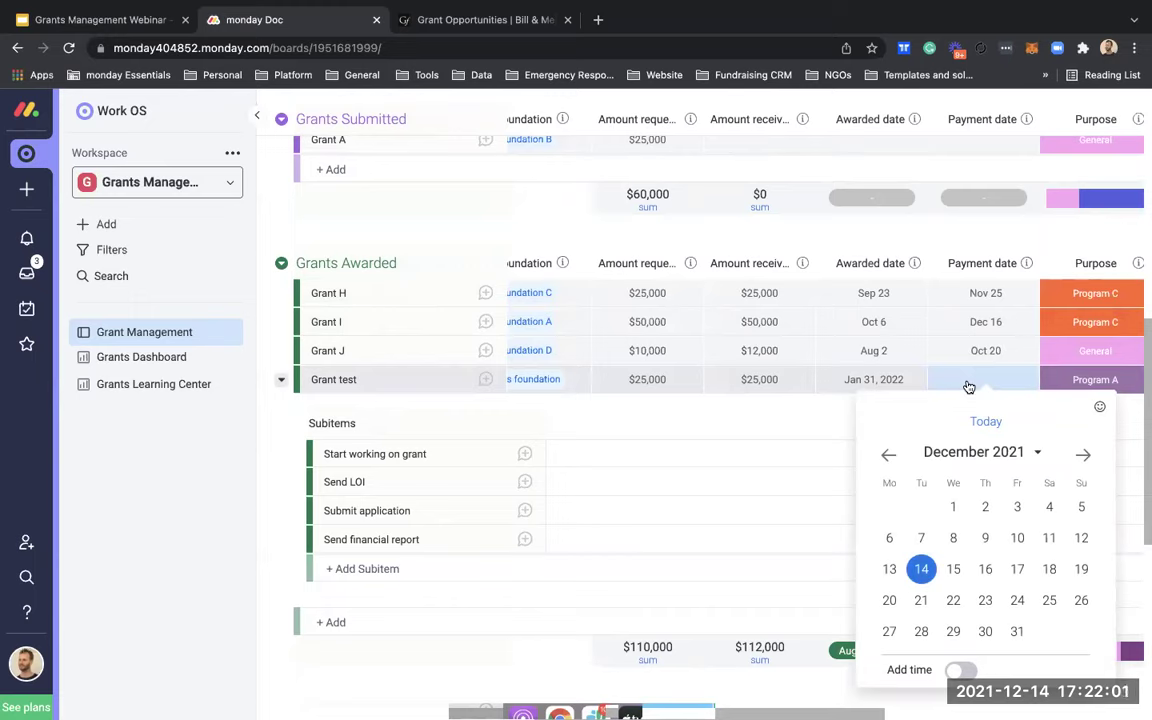
click(1083, 455)
click(1083, 455)
click(1083, 455)
click(1083, 455)
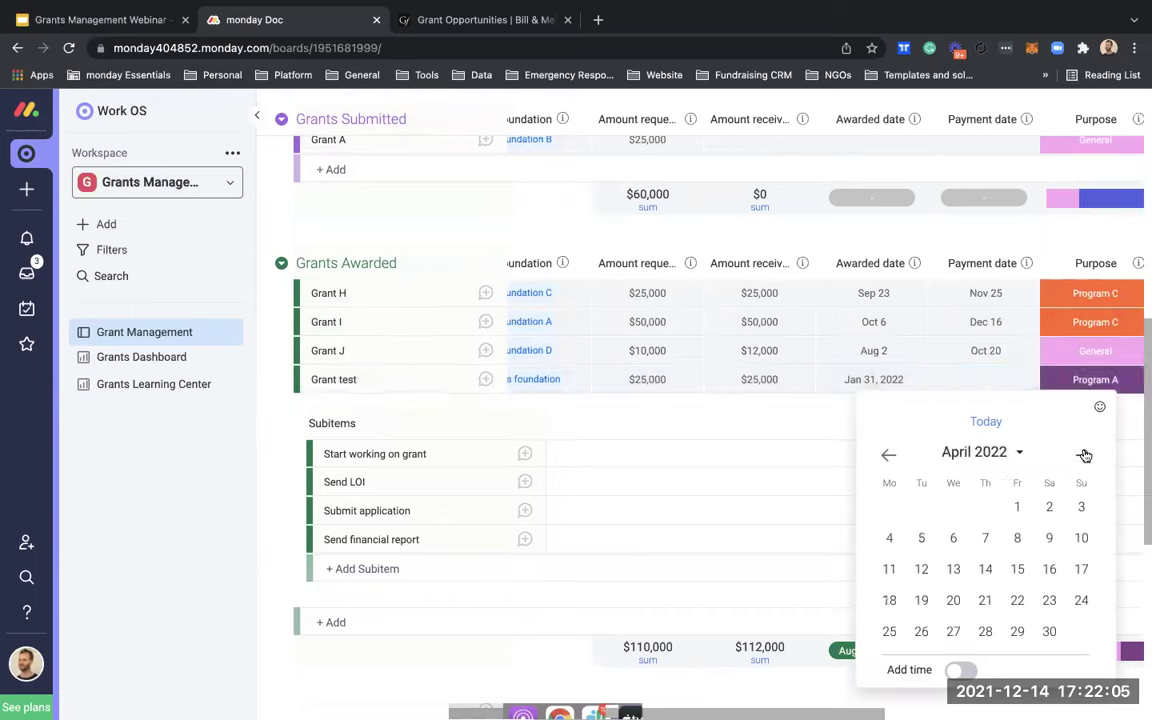
click(1083, 455)
click(986, 569)
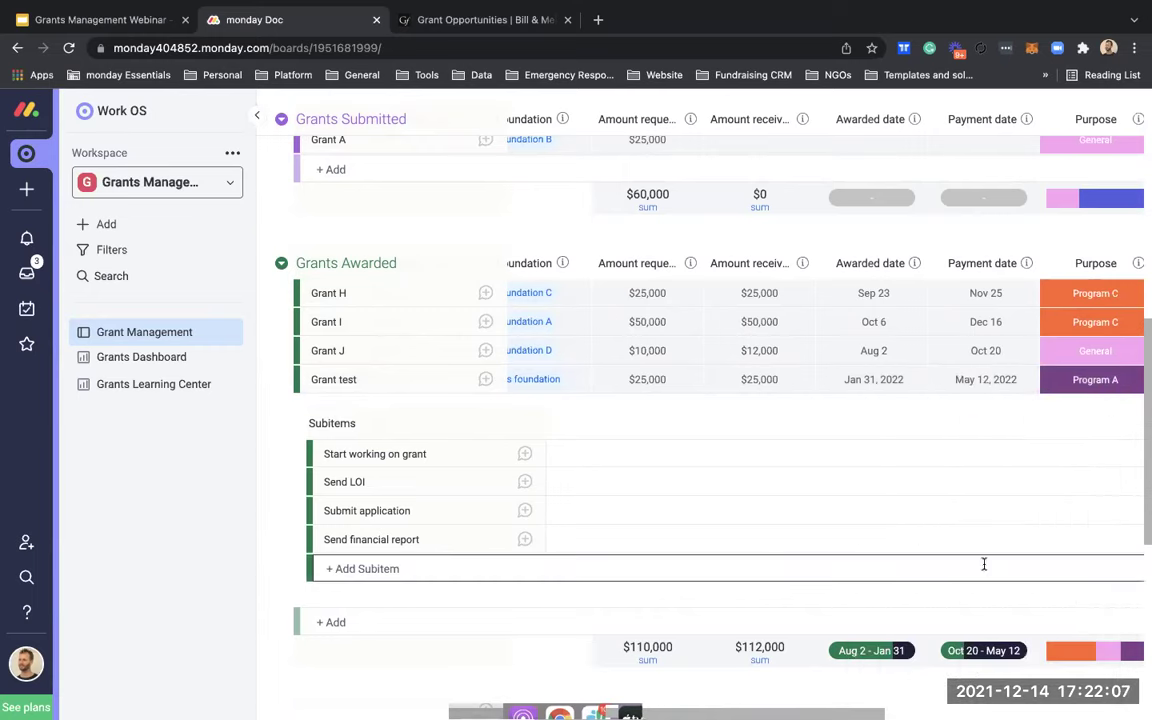
scroll(975, 405, right, 10)
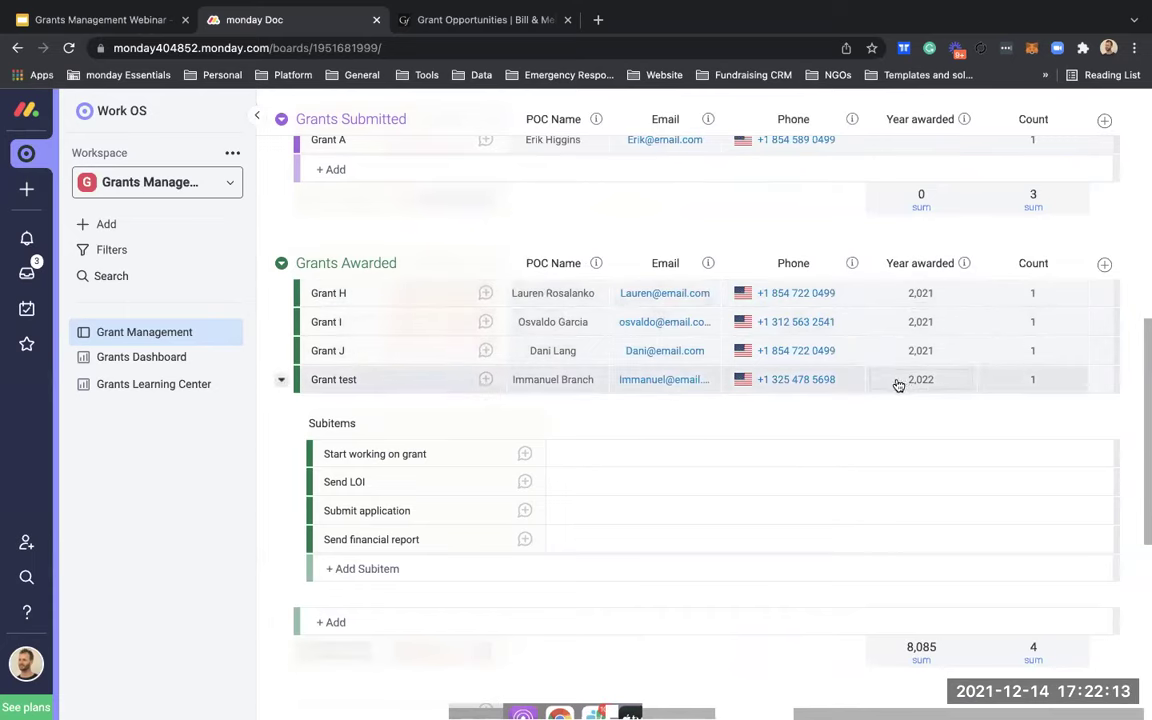
scroll(880, 378, left, 6)
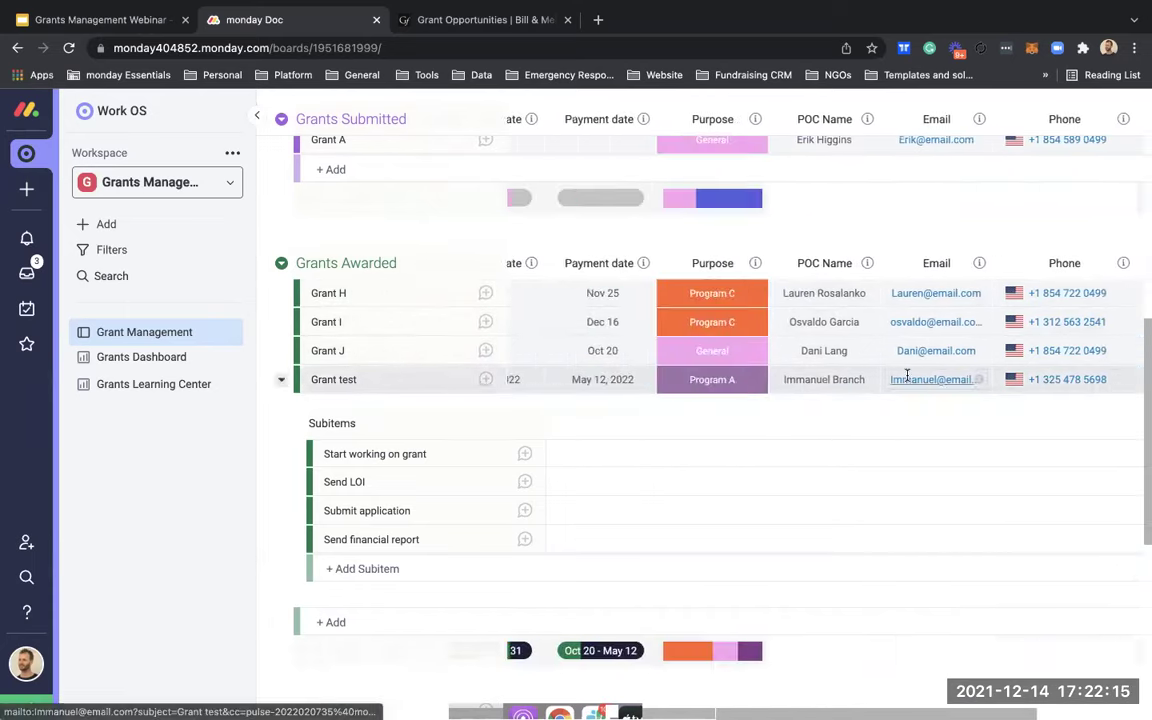
scroll(905, 378, right, 5)
Step: Scan across Grant test's row columns, then open Grant B's updates conversation
scroll(930, 370, right, 1)
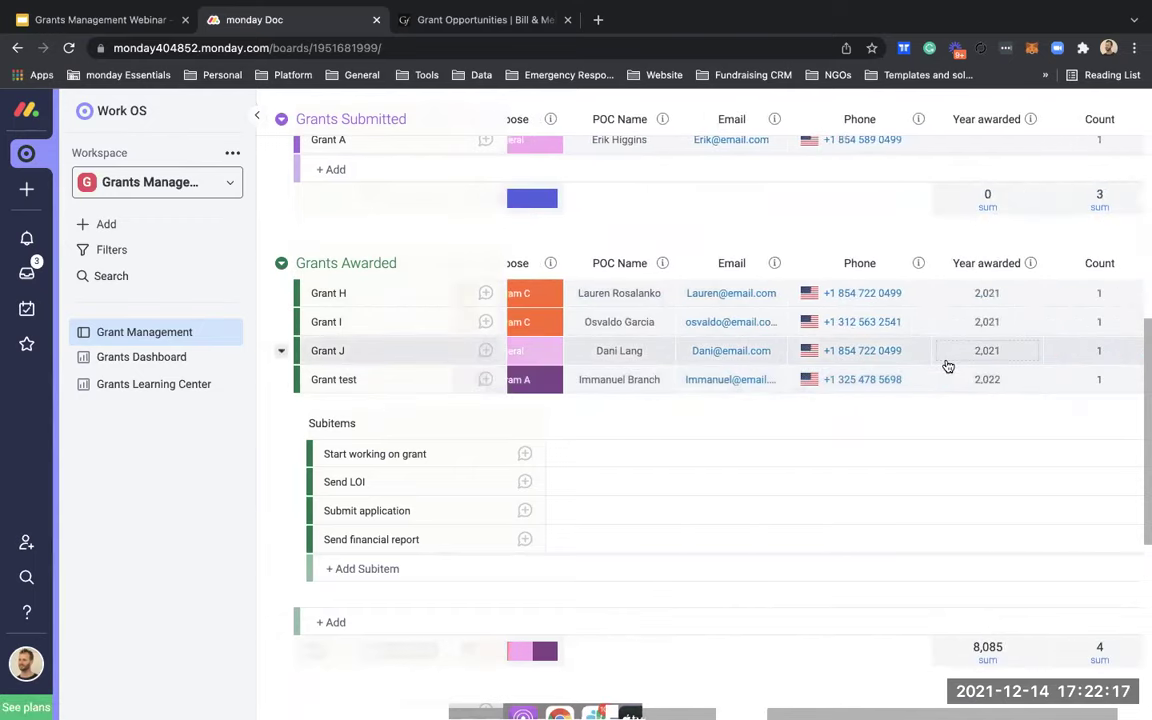
scroll(948, 367, left, 6)
scroll(946, 362, right, 2)
scroll(945, 360, left, 3)
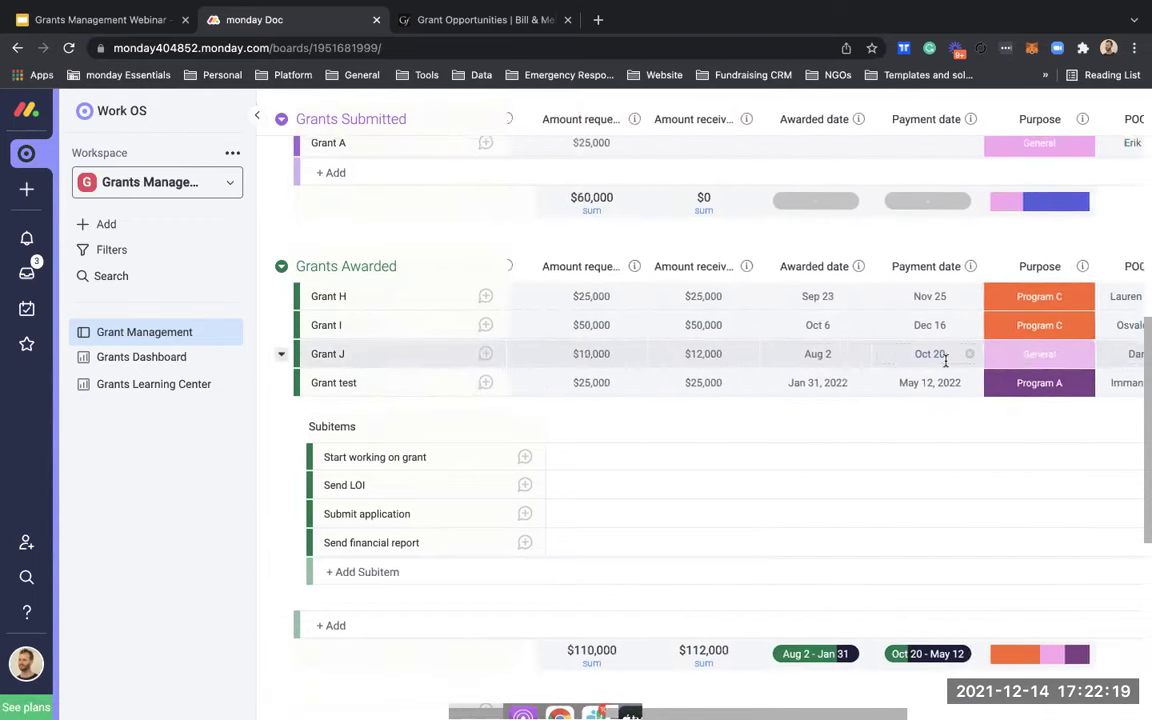
scroll(945, 360, left, 5)
scroll(946, 362, down, 1)
scroll(947, 364, left, 4)
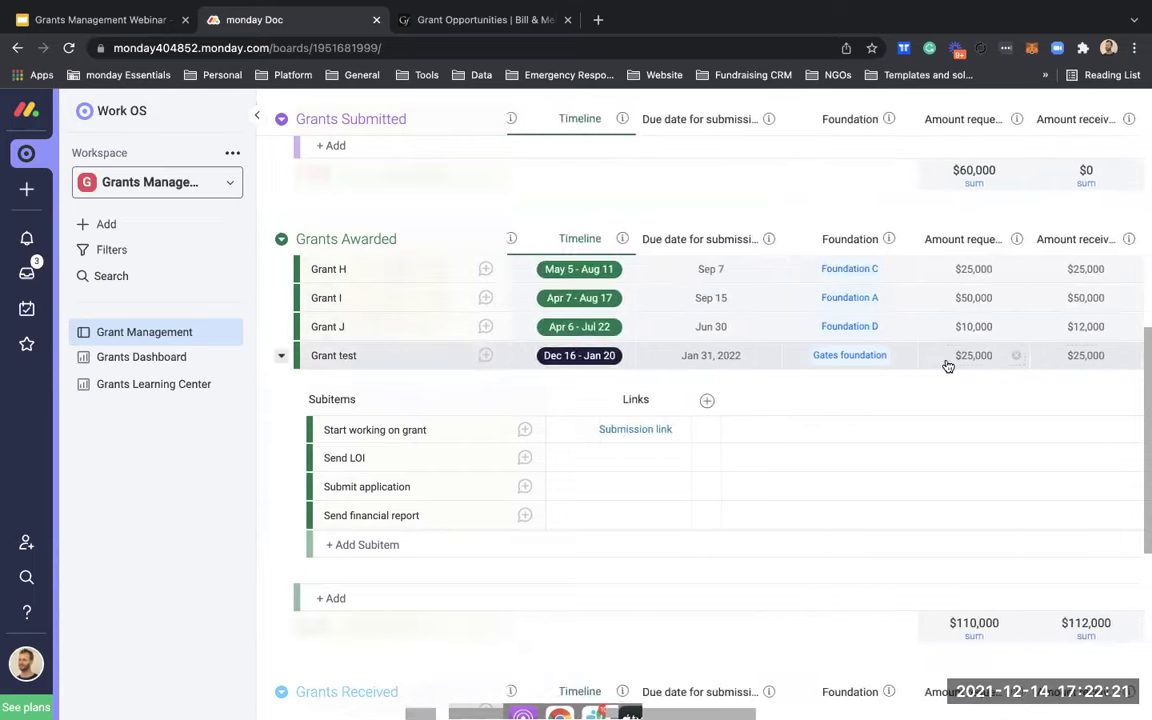
scroll(948, 367, left, 5)
scroll(947, 368, right, 1)
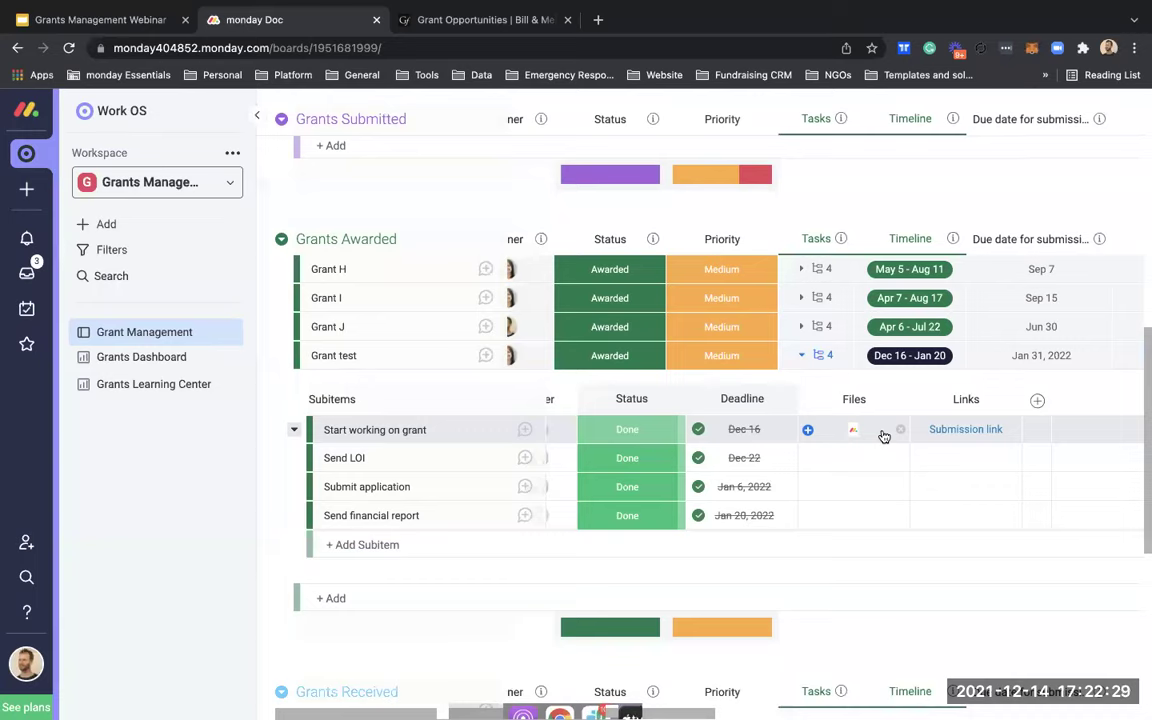
scroll(834, 437, left, 1)
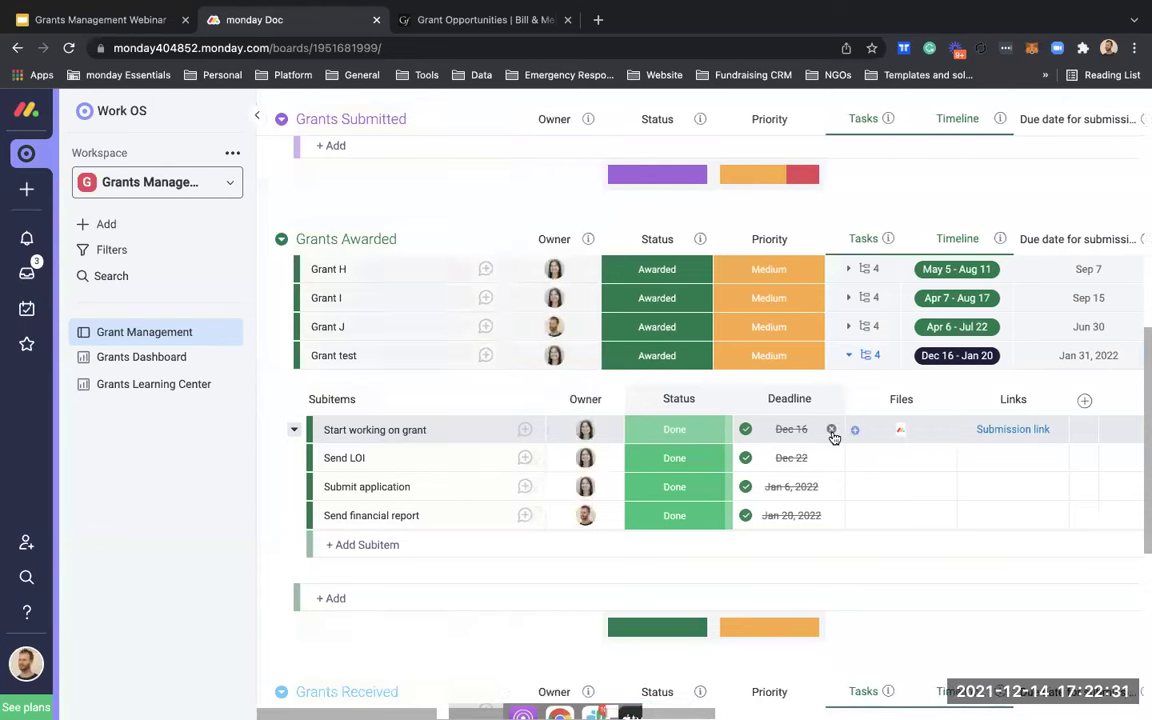
scroll(821, 423, up, 1)
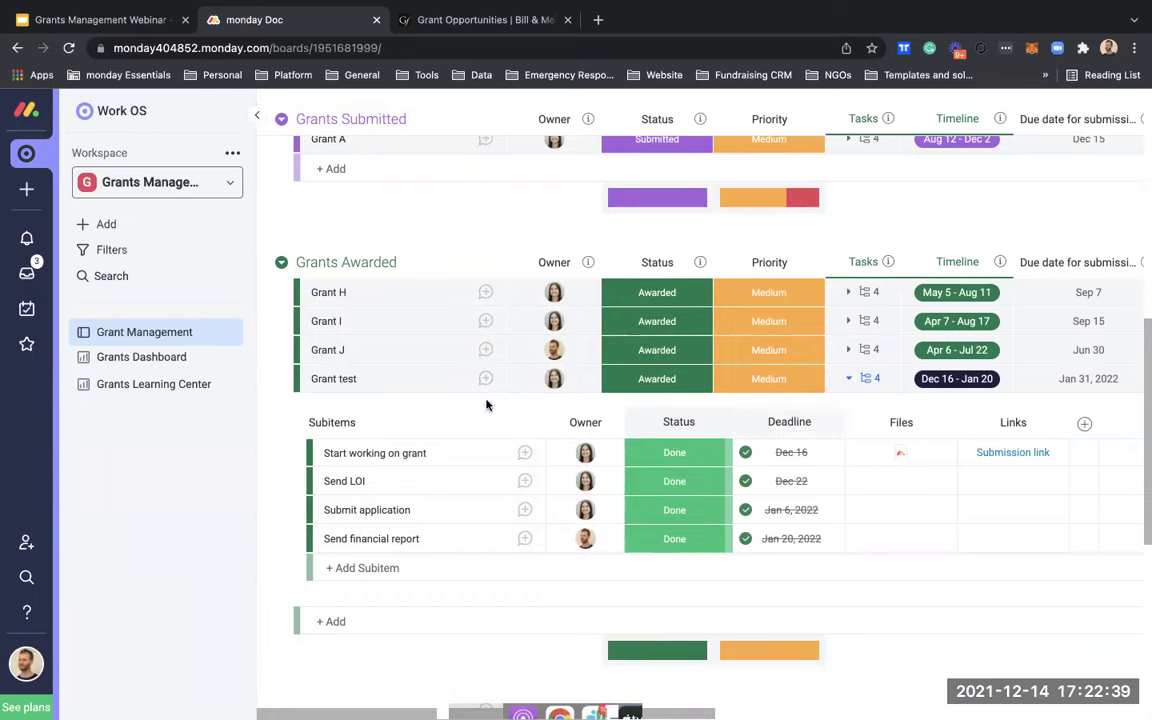
scroll(486, 383, up, 3)
scroll(486, 383, up, 4)
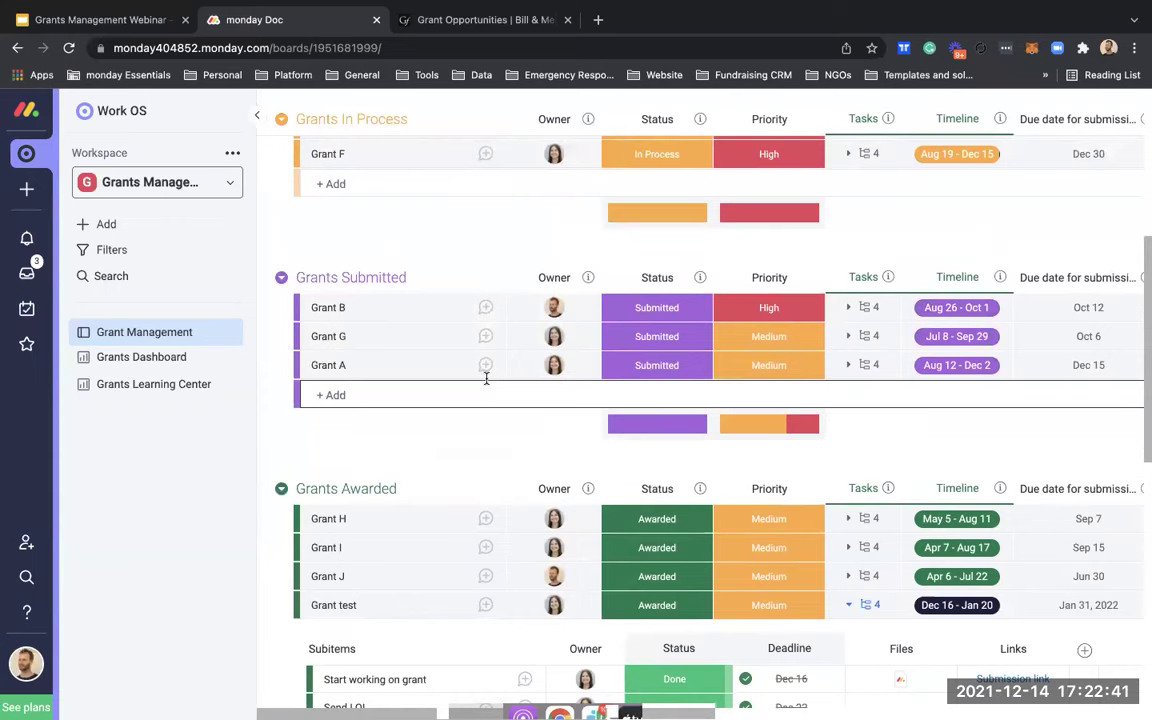
click(484, 308)
Step: Post a Grant B update mentioning a teammate: 'Hi' / 'I need your help in this.', then close
click(489, 228)
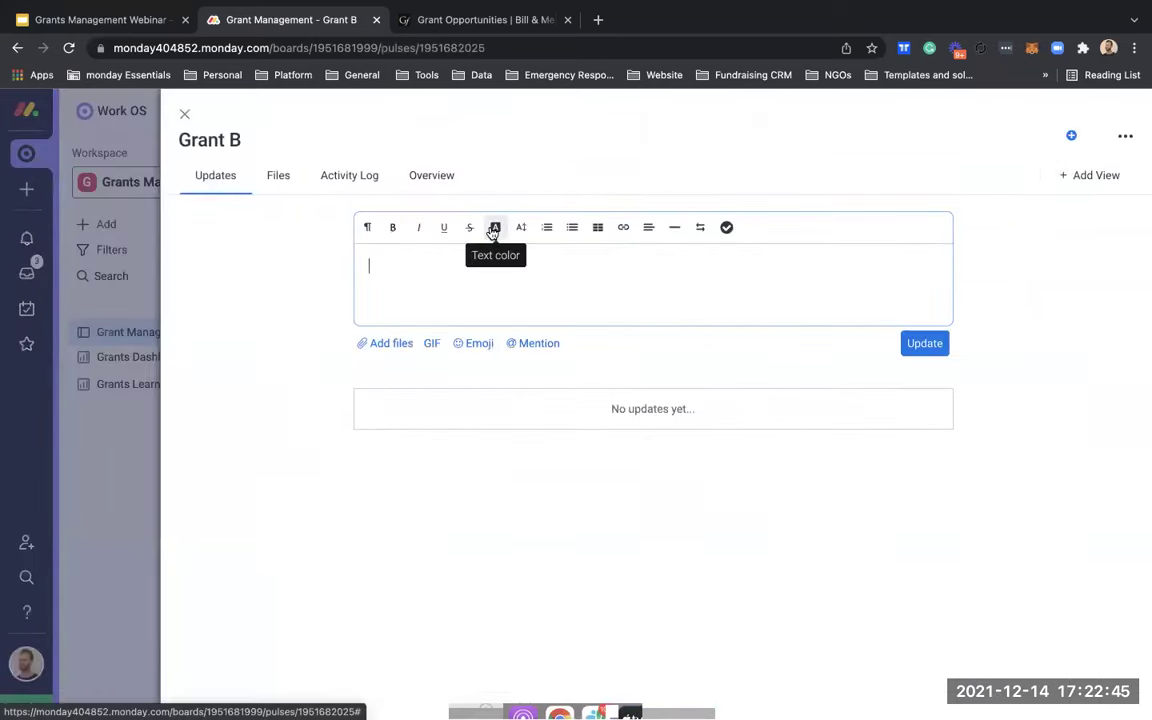
text(@laur)
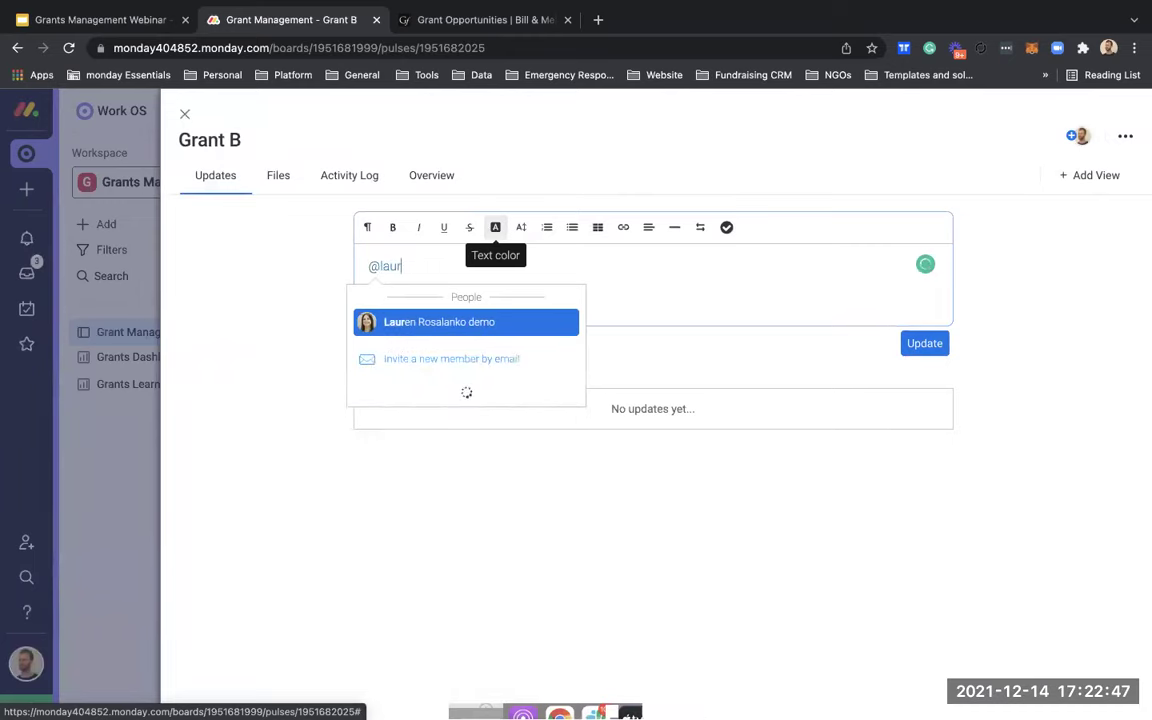
key(Return)
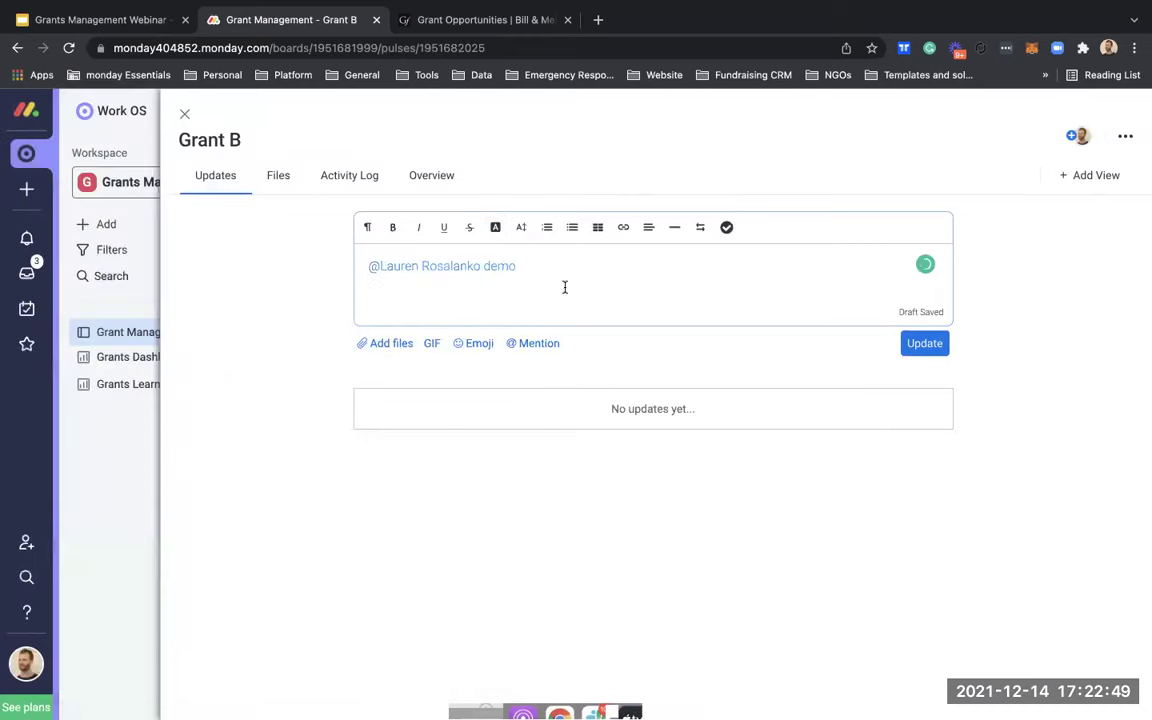
text(Hi)
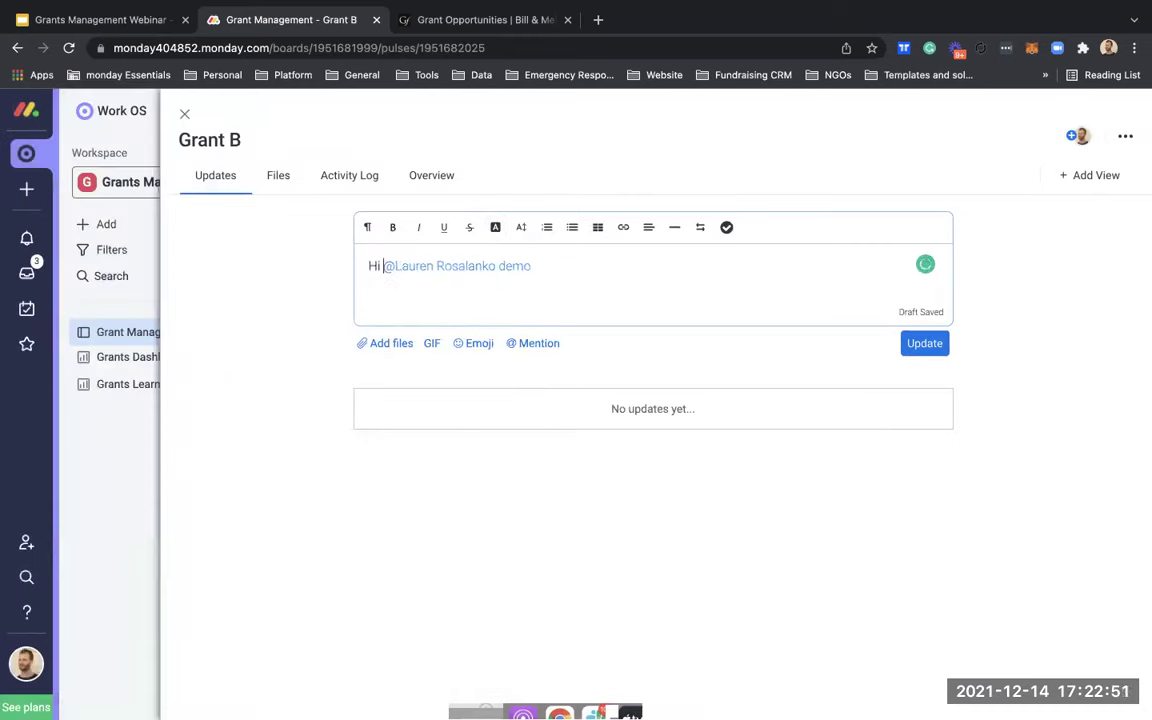
key(Return)
text(I nee)
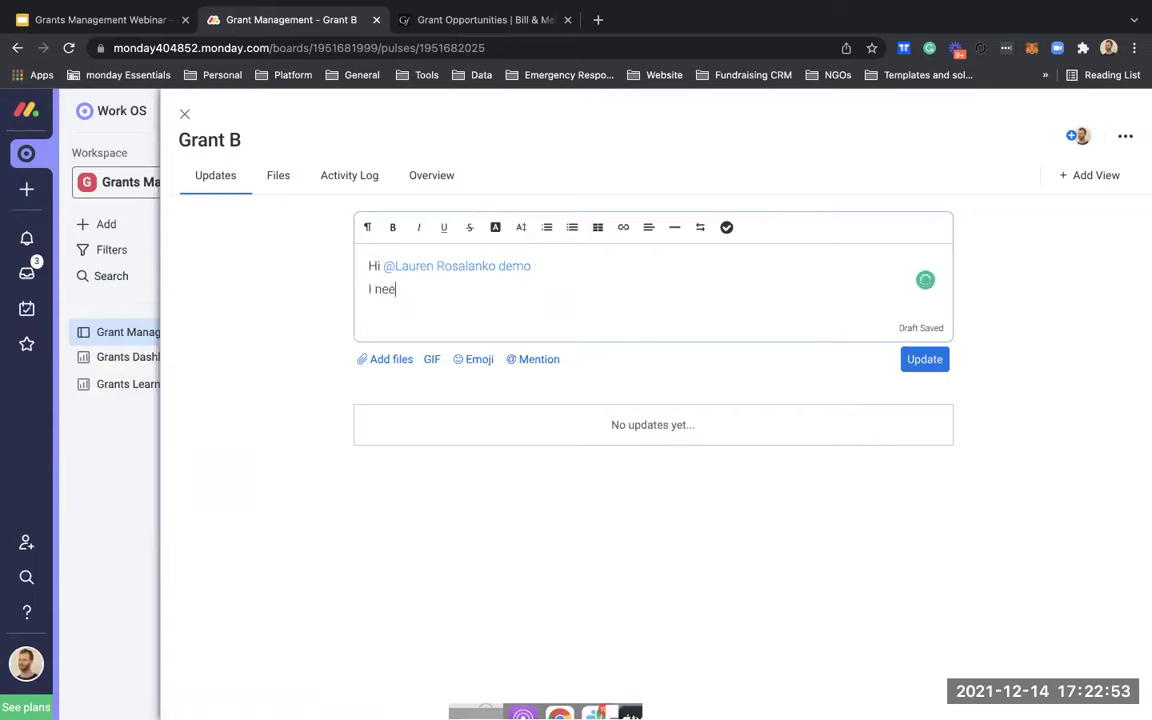
text(d your help in this.)
key(Return)
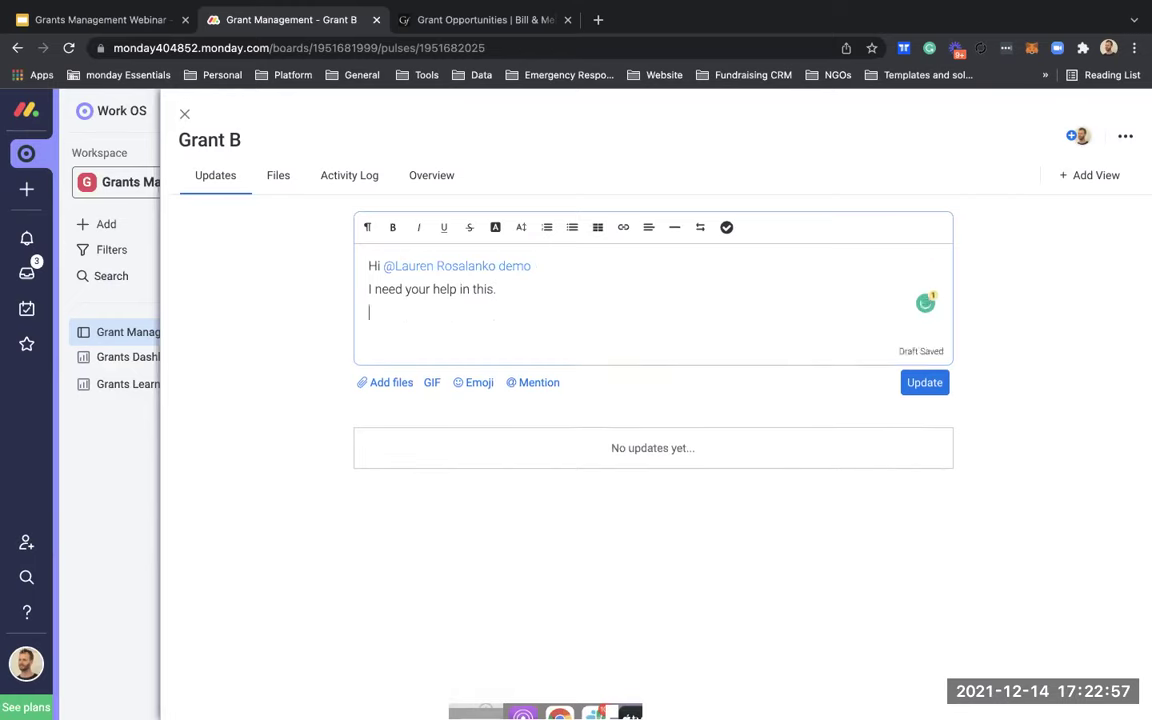
click(918, 388)
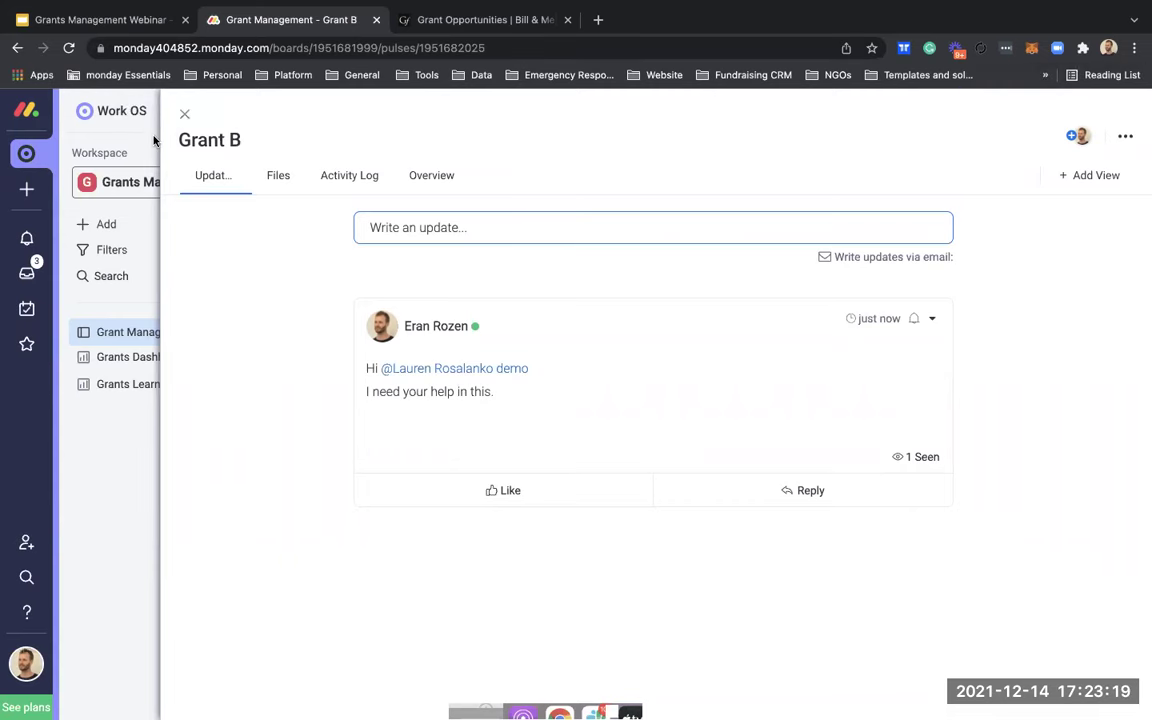
click(186, 111)
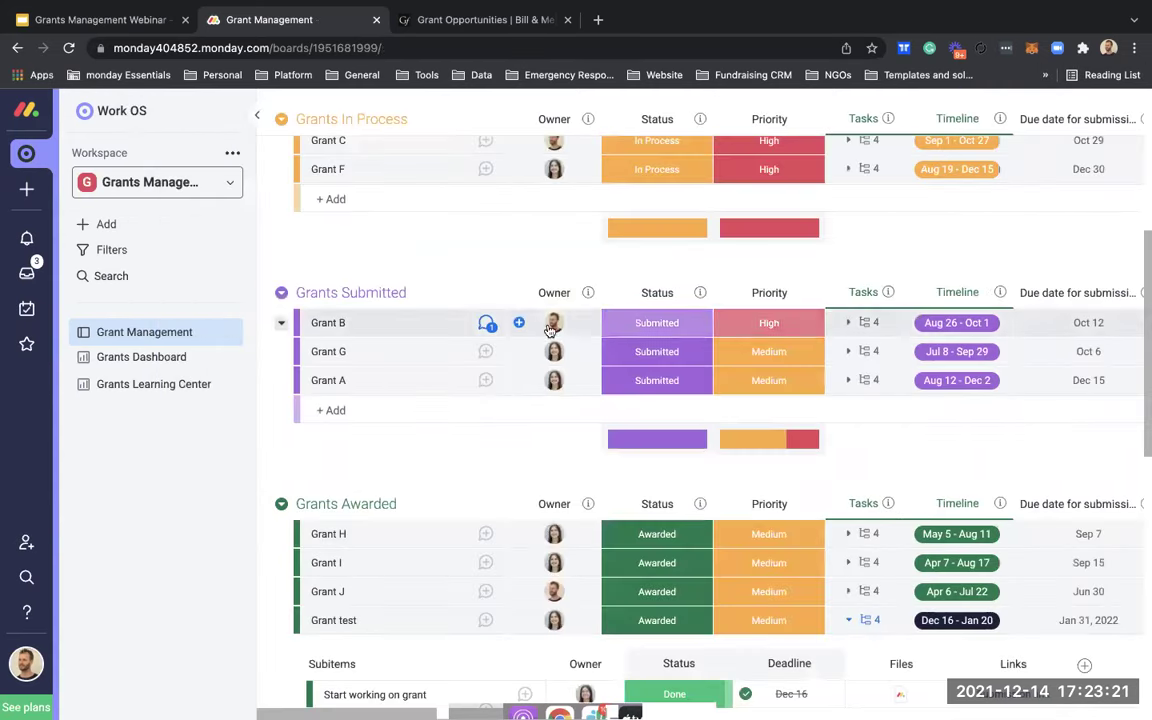
scroll(586, 366, up, 5)
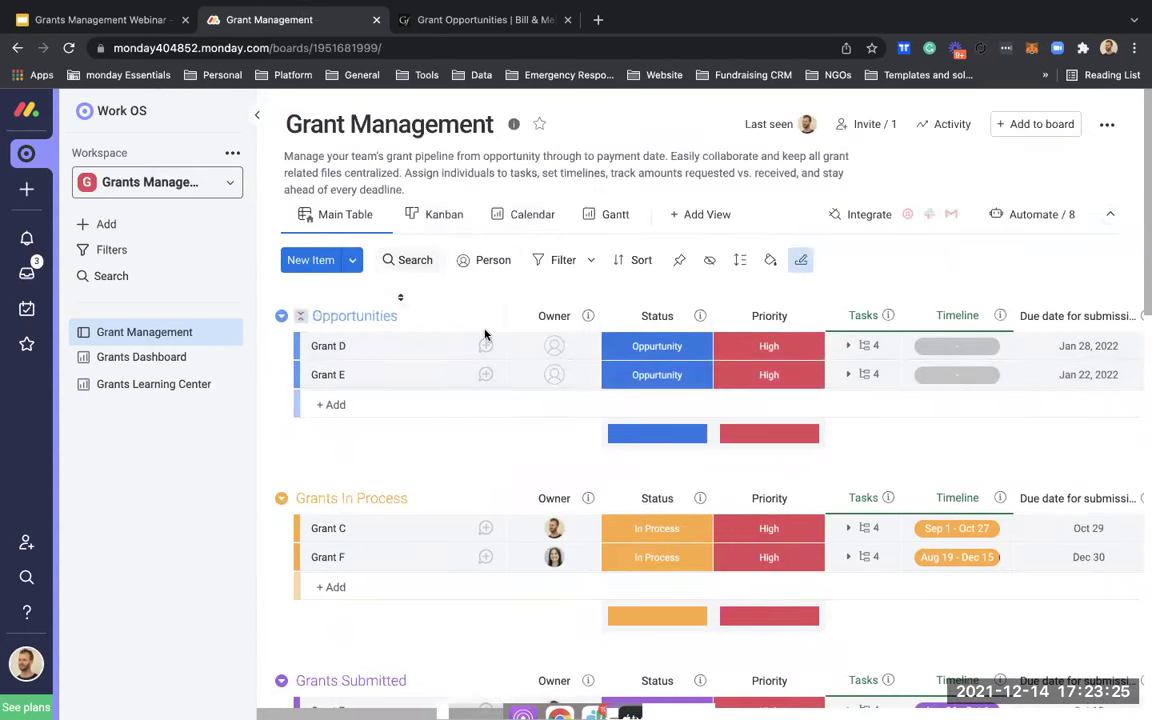
scroll(480, 475, down, 10)
scroll(484, 487, up, 10)
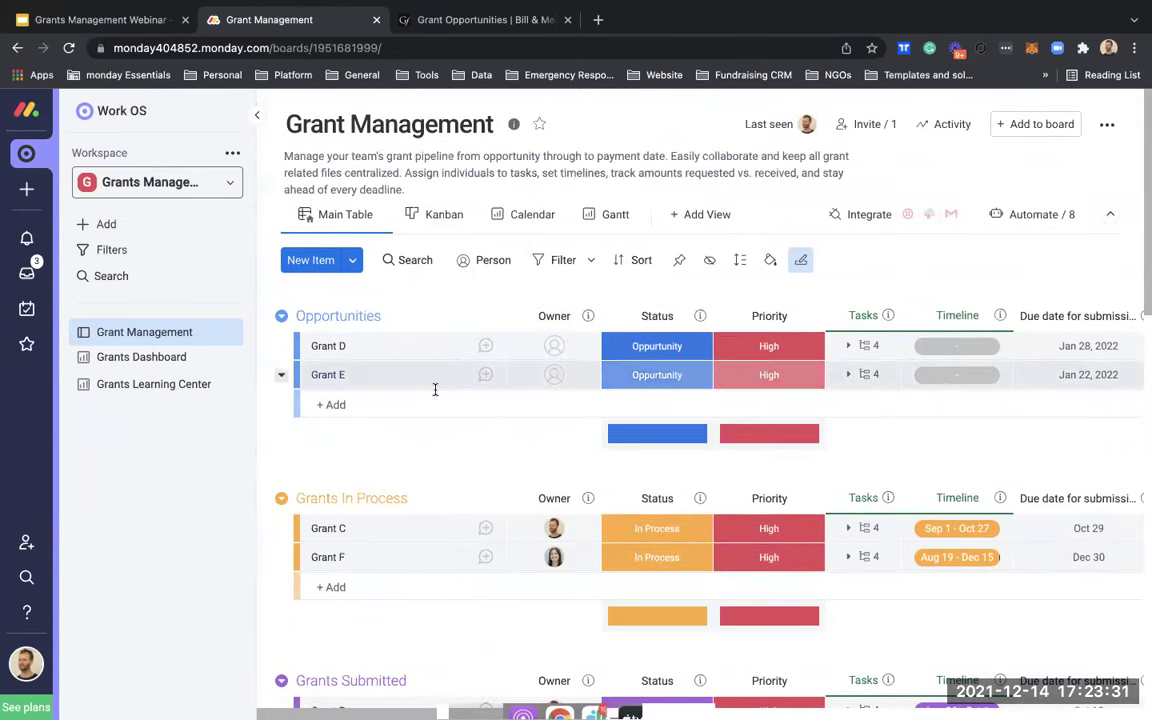
scroll(434, 465, down, 8)
scroll(434, 465, down, 4)
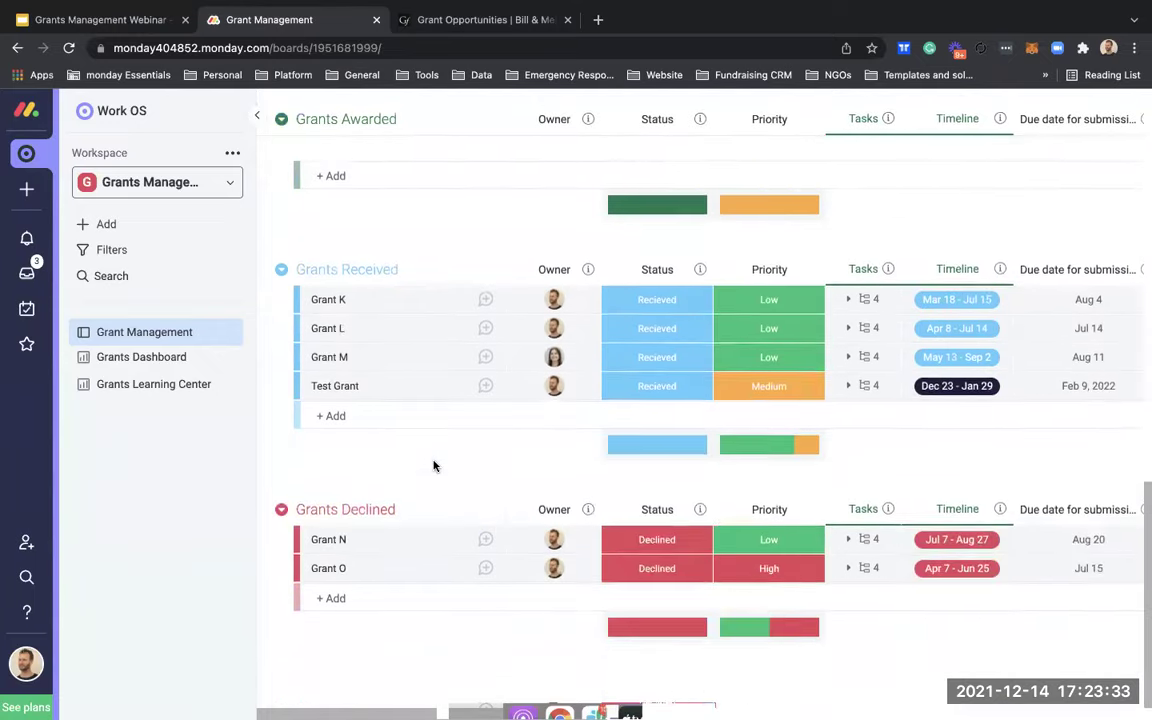
scroll(432, 465, up, 12)
click(440, 224)
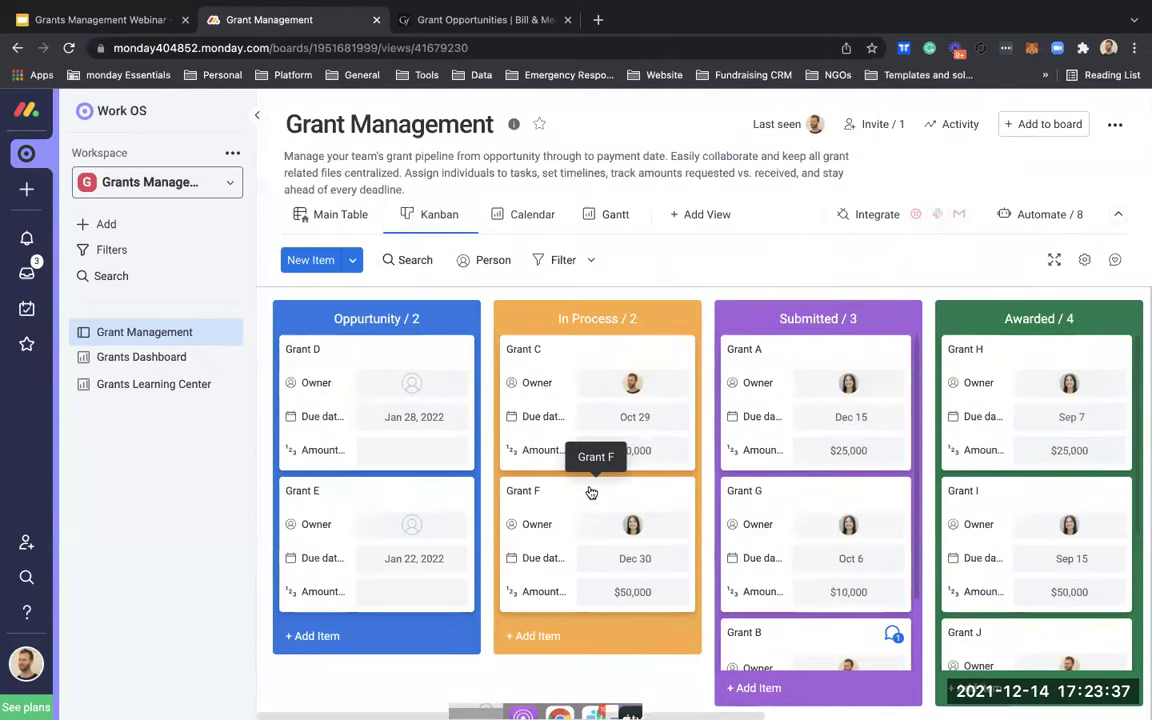
scroll(634, 490, right, 2)
scroll(634, 490, right, 5)
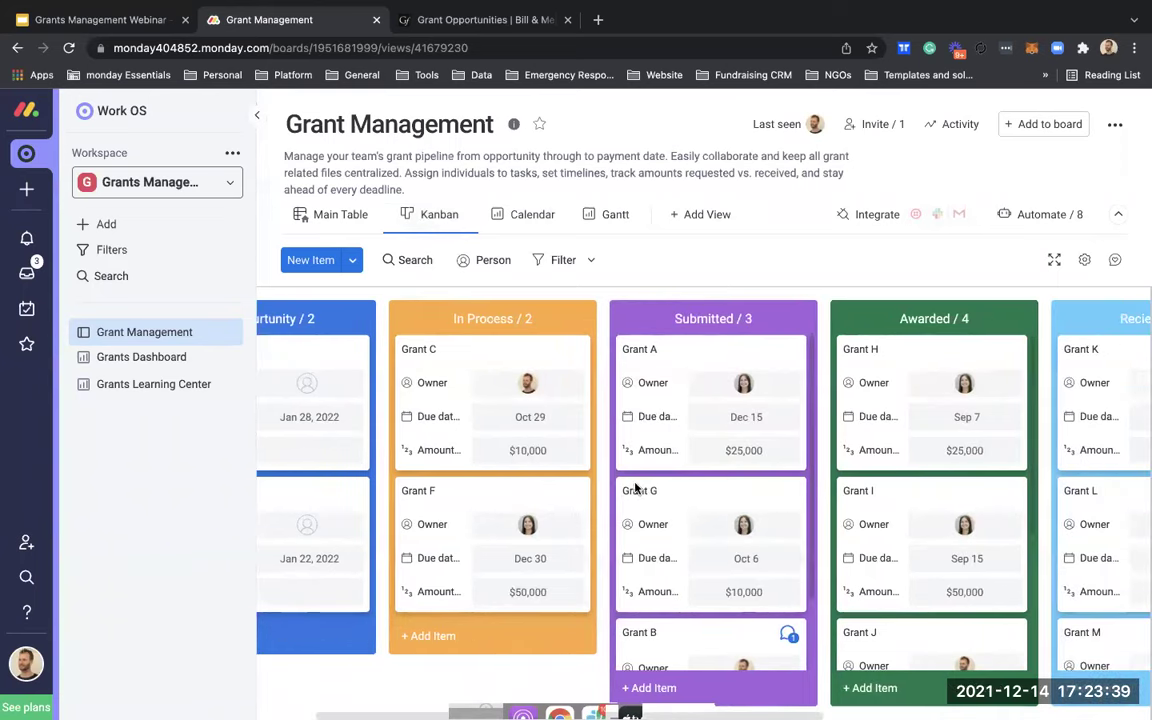
scroll(634, 490, left, 6)
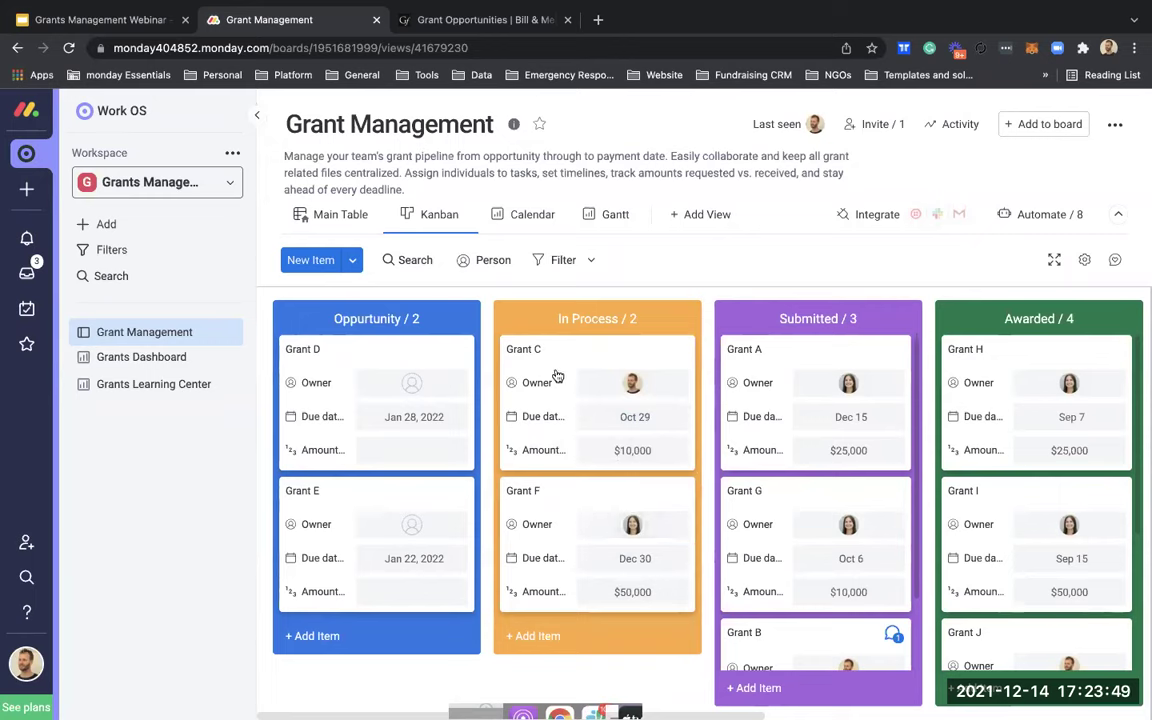
drag(553, 380, 784, 394)
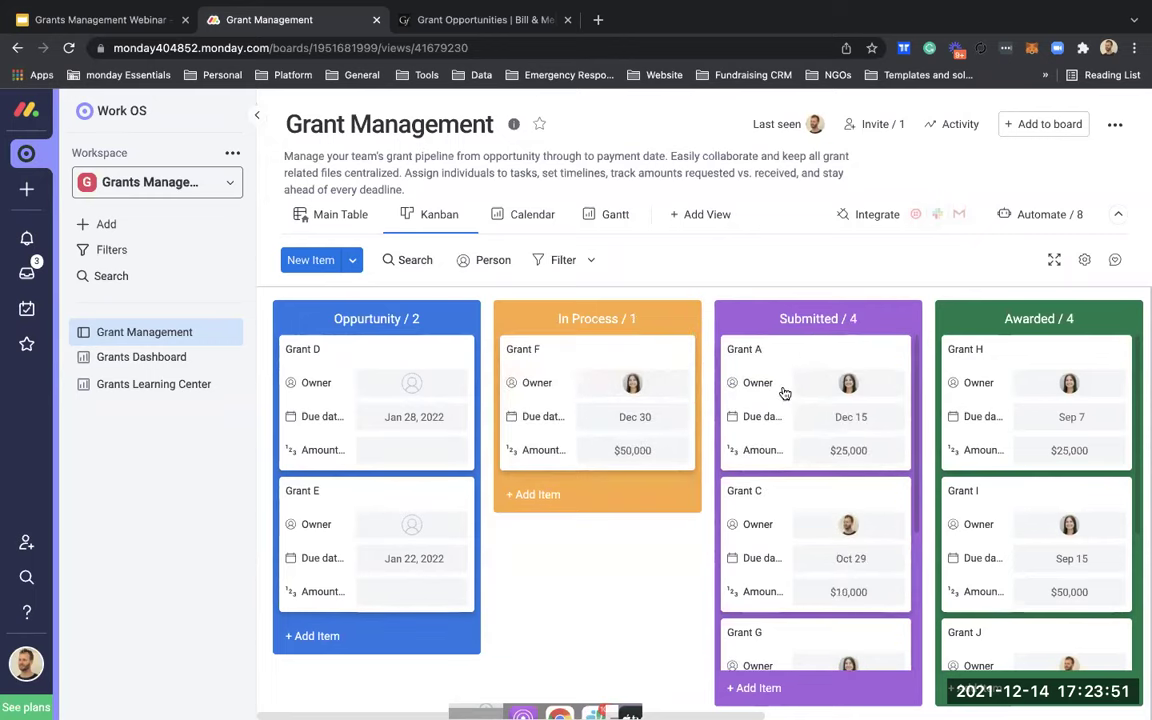
drag(779, 527, 604, 519)
drag(720, 509, 522, 437)
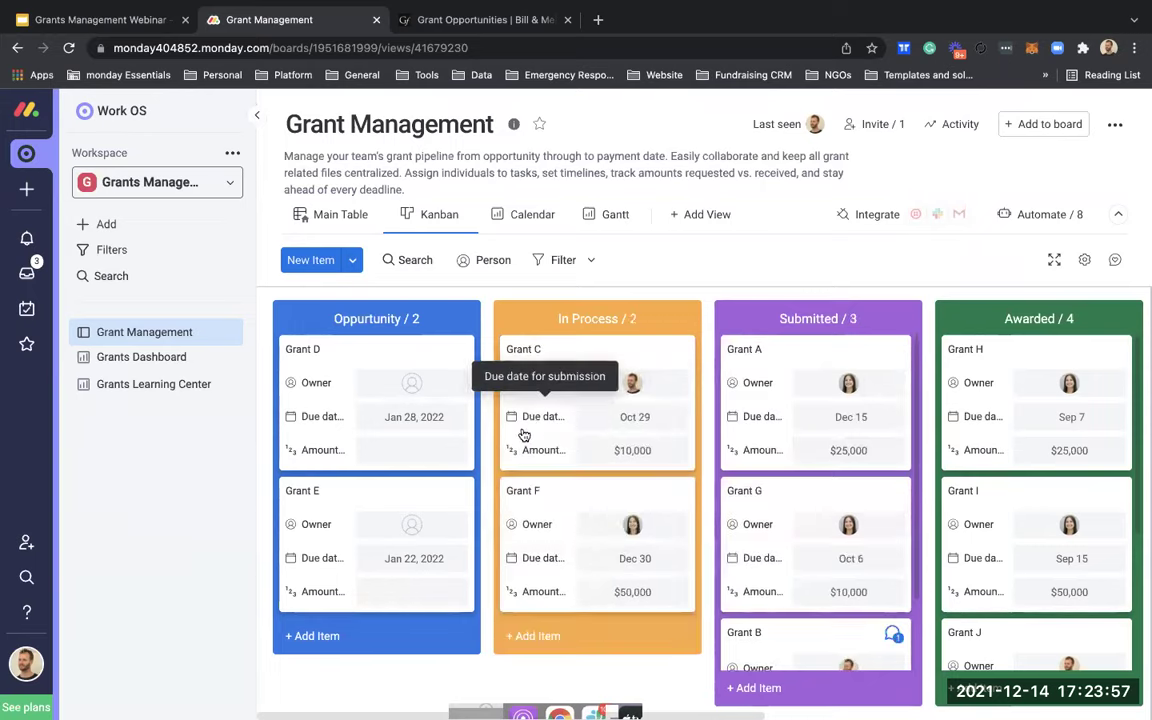
click(577, 361)
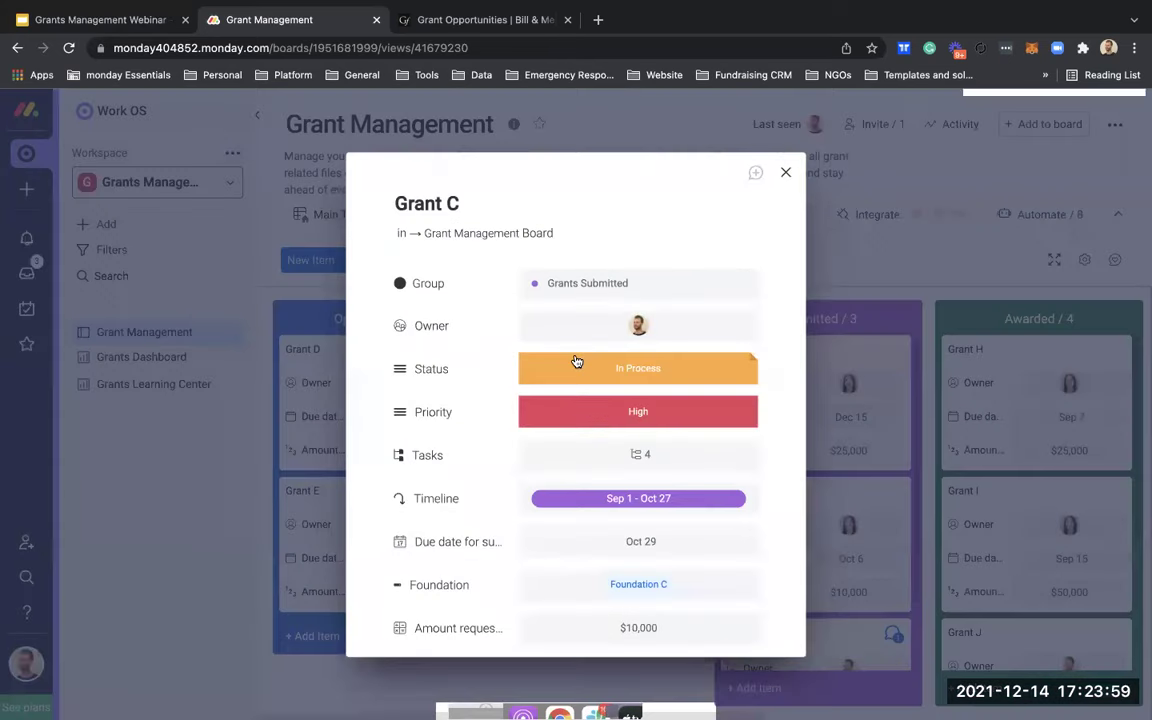
scroll(581, 411, down, 5)
scroll(585, 418, up, 5)
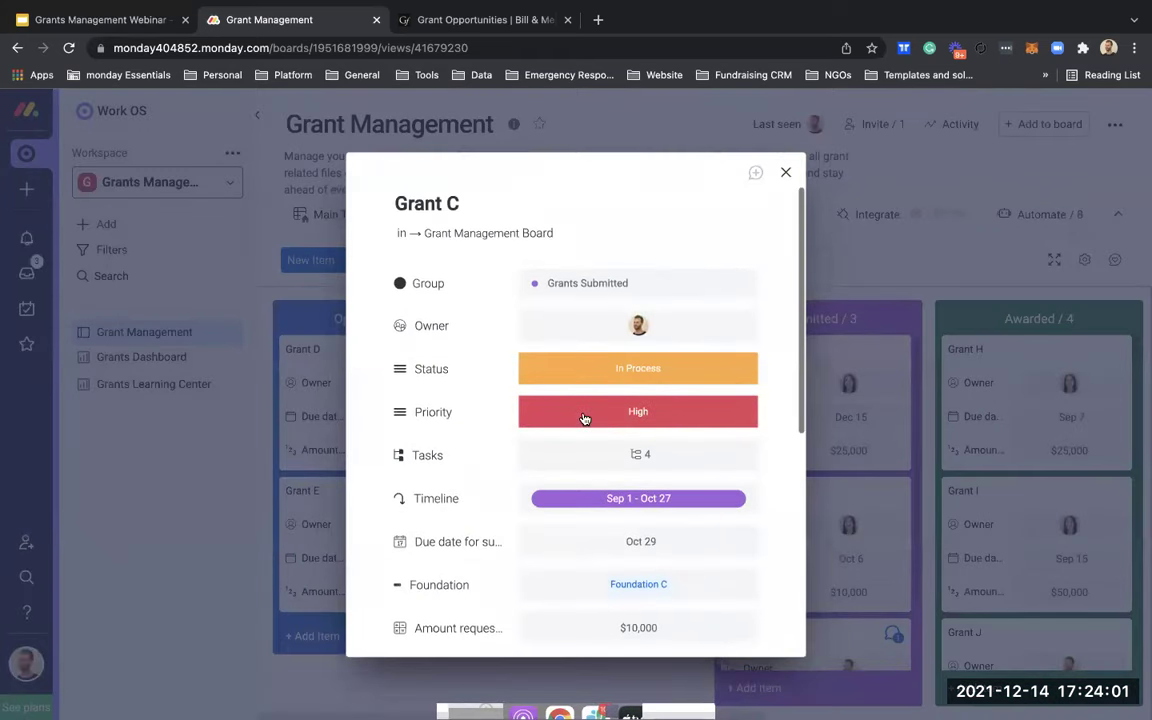
click(786, 177)
click(532, 214)
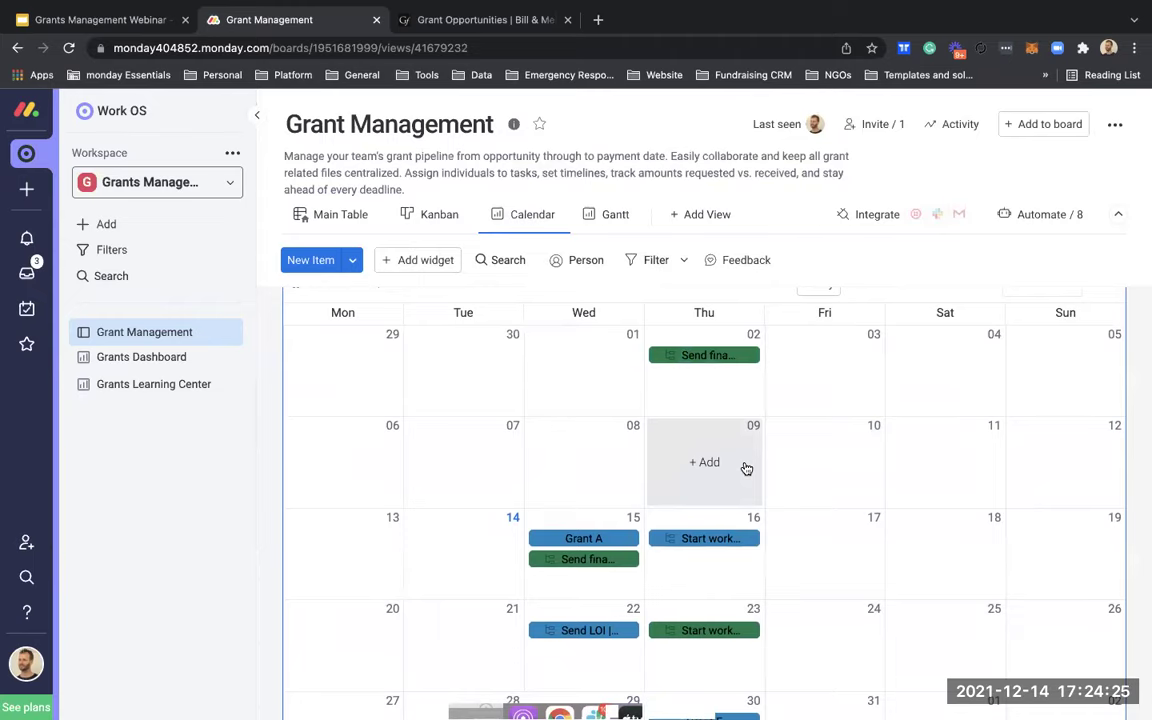
scroll(746, 468, down, 2)
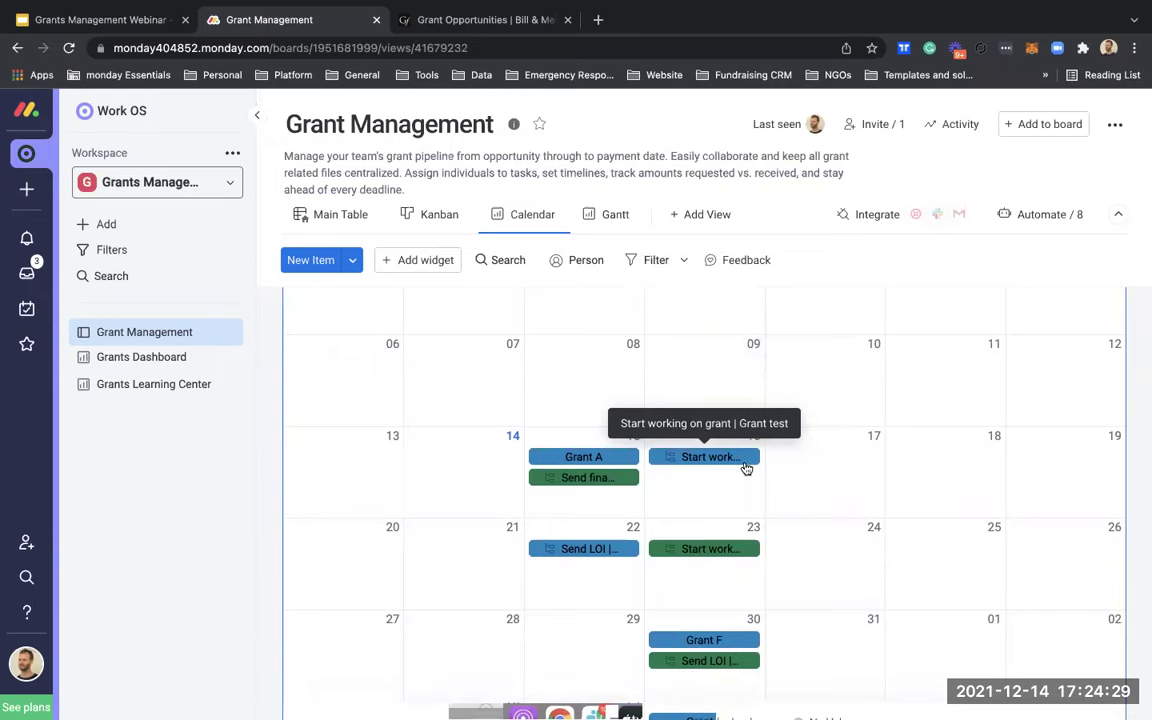
scroll(746, 468, up, 1)
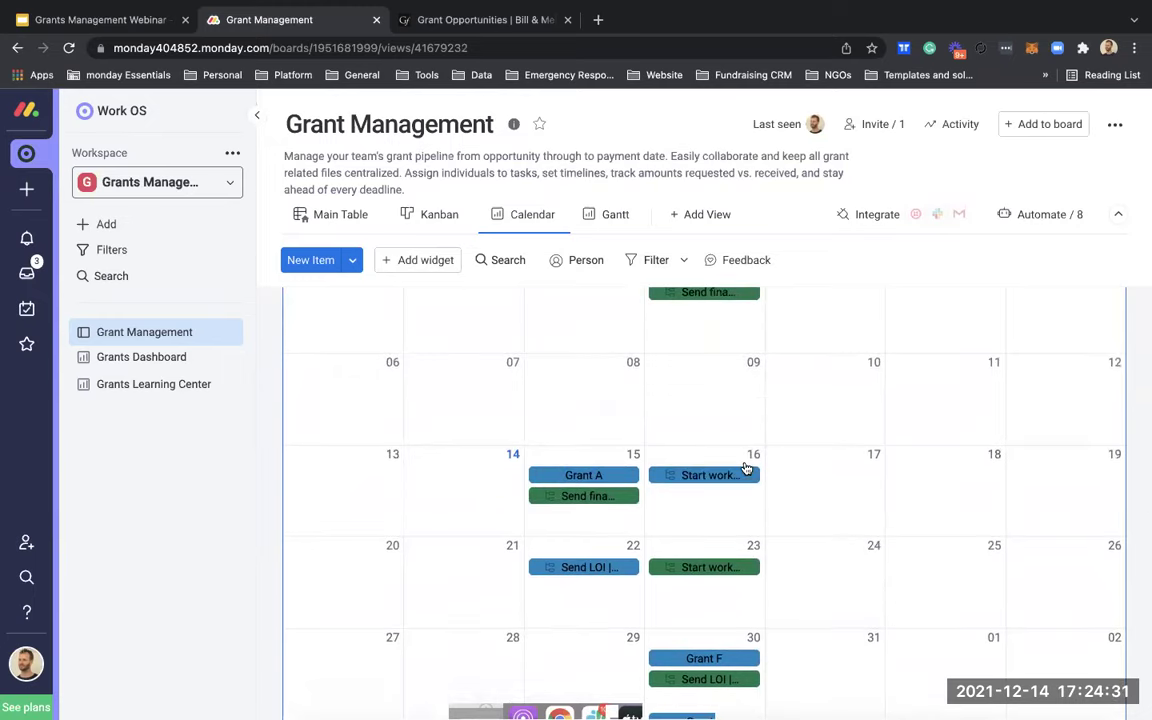
Step: Switch to the Gantt view and scroll the timeline to review each grant's bar, including Grant test's
click(606, 224)
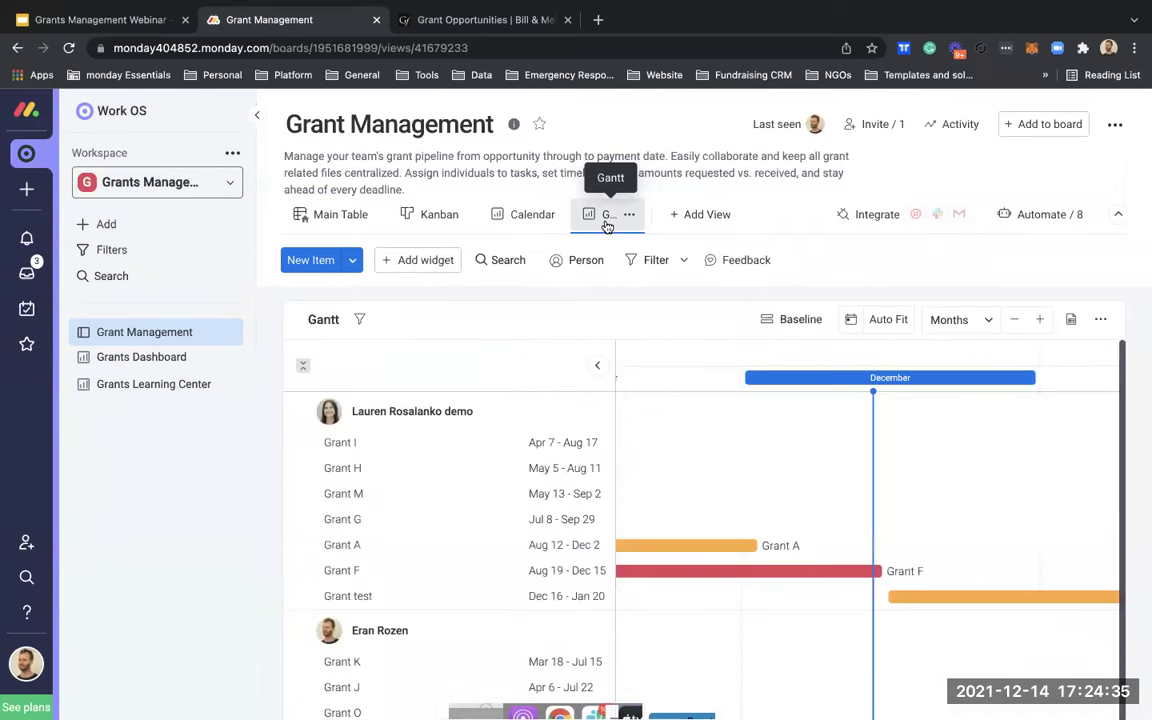
scroll(721, 469, down, 3)
scroll(721, 469, right, 2)
scroll(721, 469, right, 1)
scroll(721, 469, up, 2)
scroll(721, 469, down, 2)
scroll(721, 469, left, 4)
scroll(721, 469, left, 5)
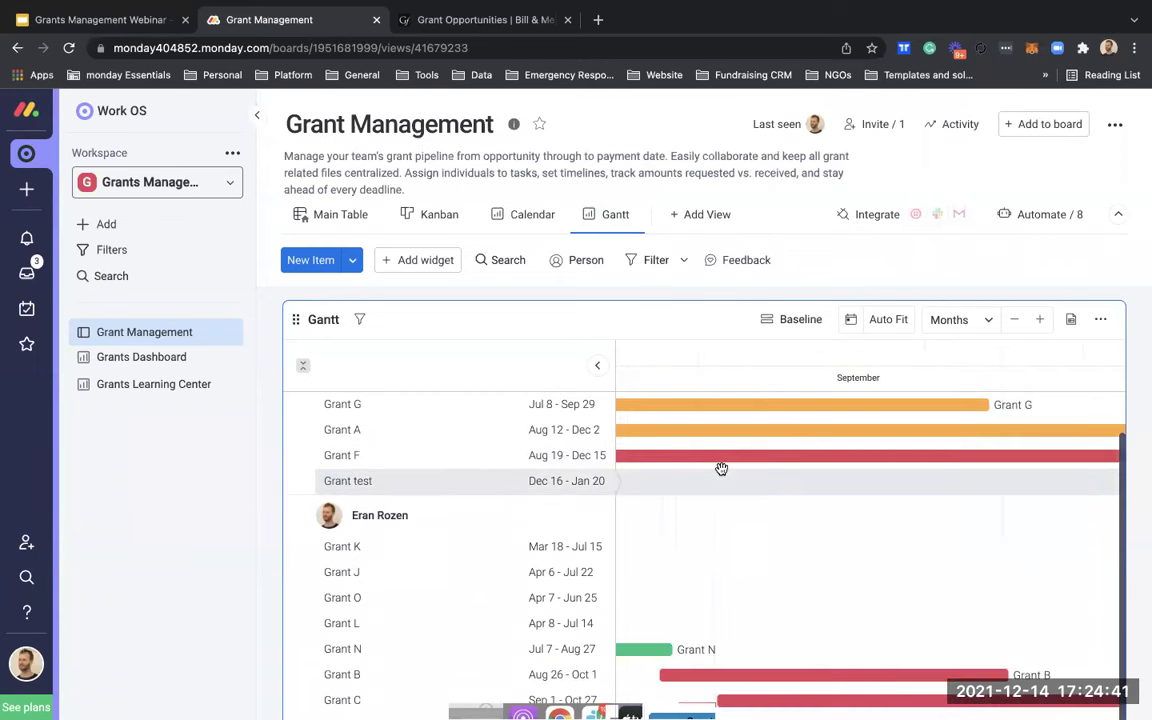
scroll(721, 469, left, 5)
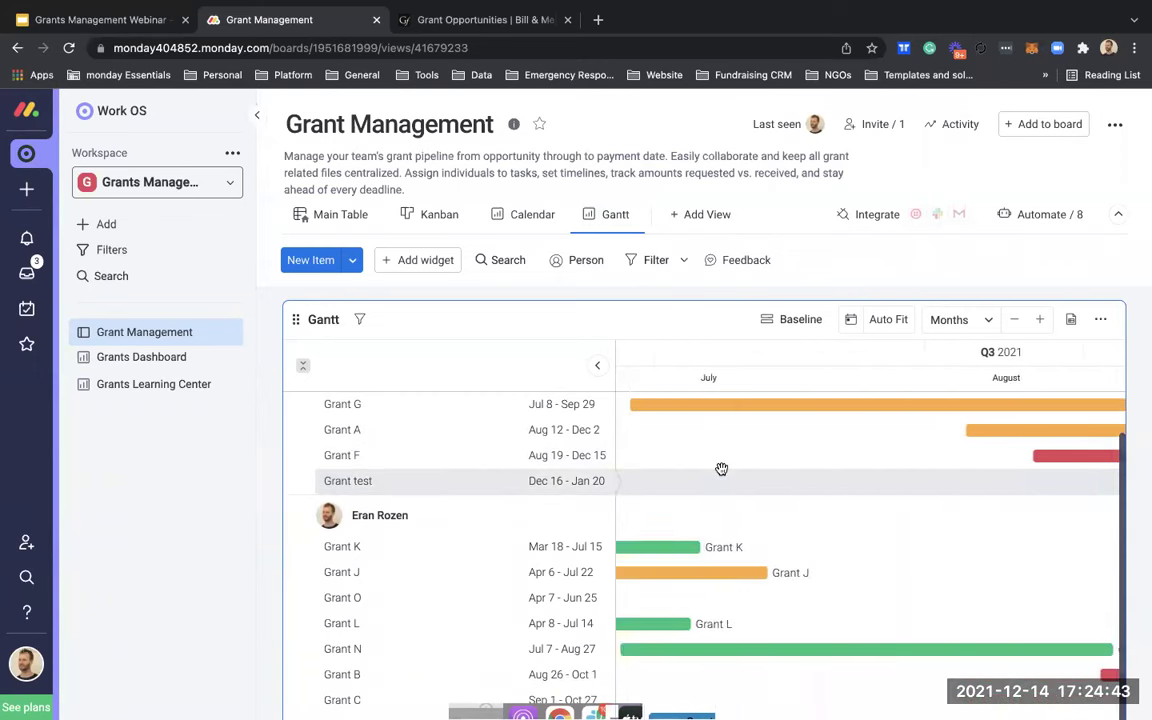
scroll(721, 469, up, 1)
scroll(721, 469, right, 3)
scroll(721, 469, right, 4)
scroll(721, 469, down, 1)
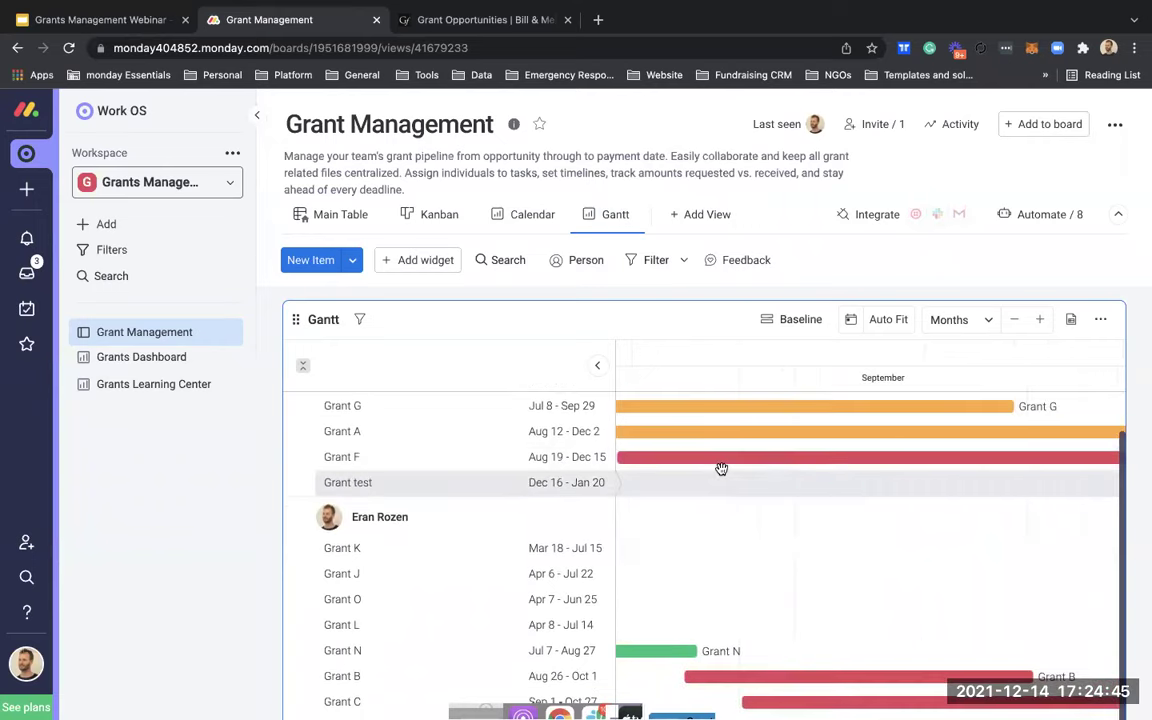
scroll(724, 475, right, 5)
scroll(724, 475, up, 1)
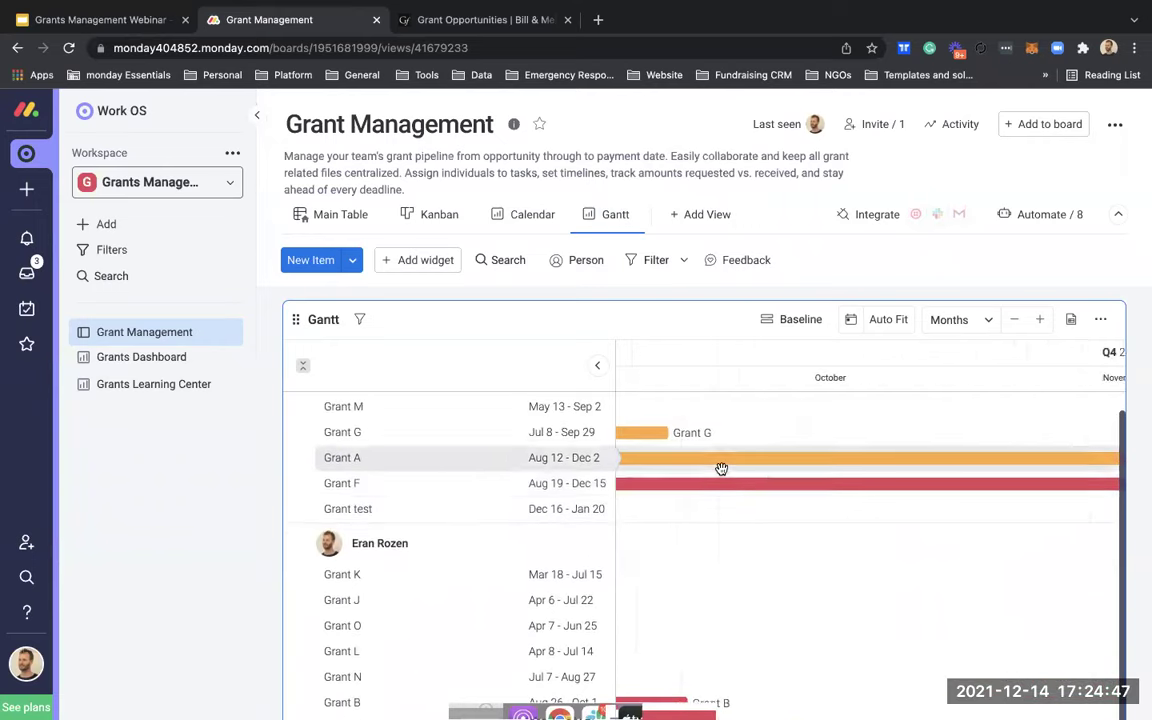
scroll(724, 475, right, 5)
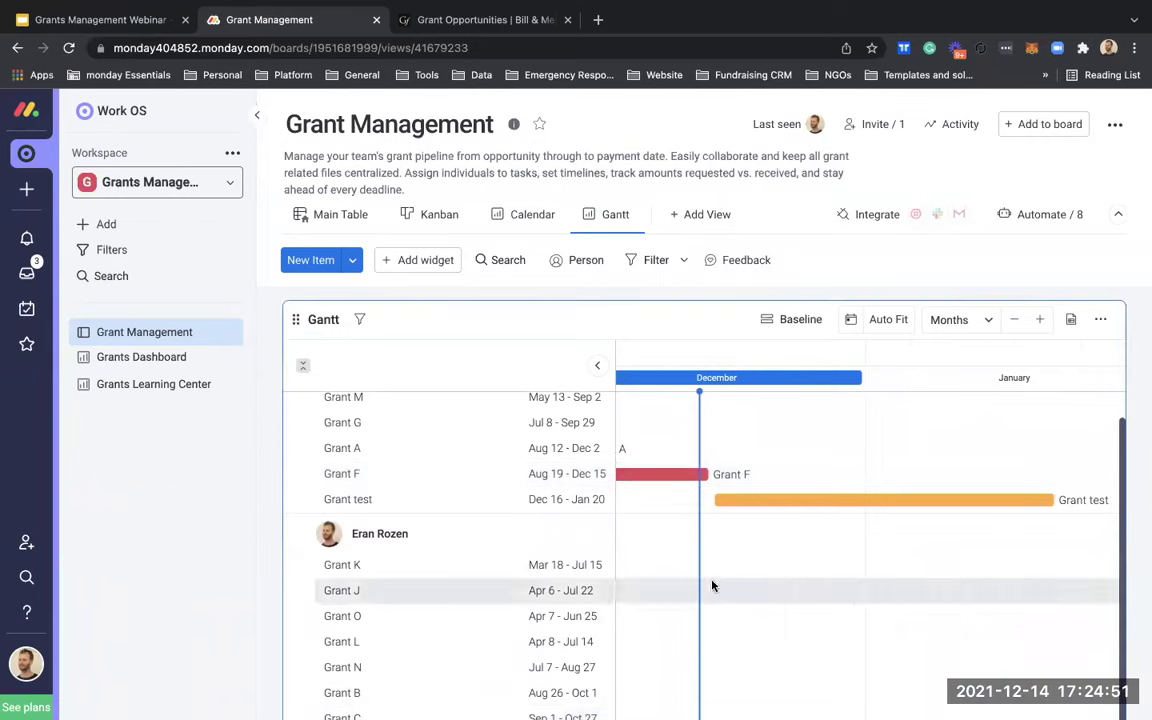
scroll(712, 533, left, 1)
scroll(712, 533, down, 4)
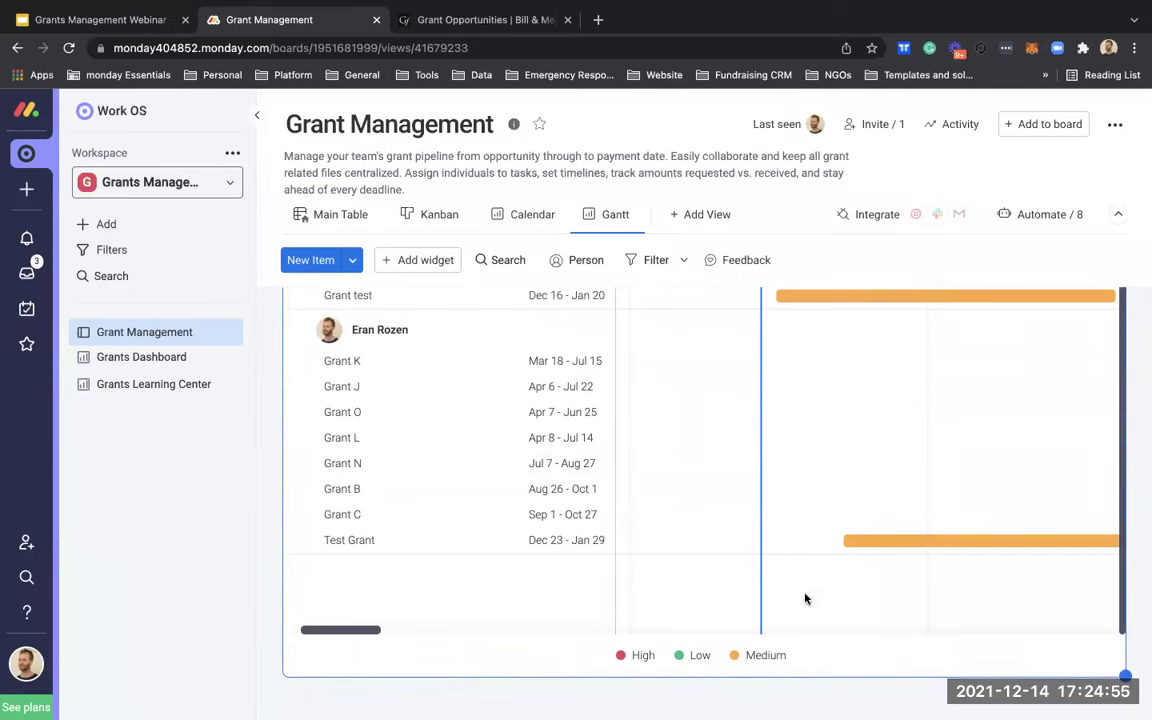
scroll(866, 443, up, 2)
scroll(866, 443, left, 1)
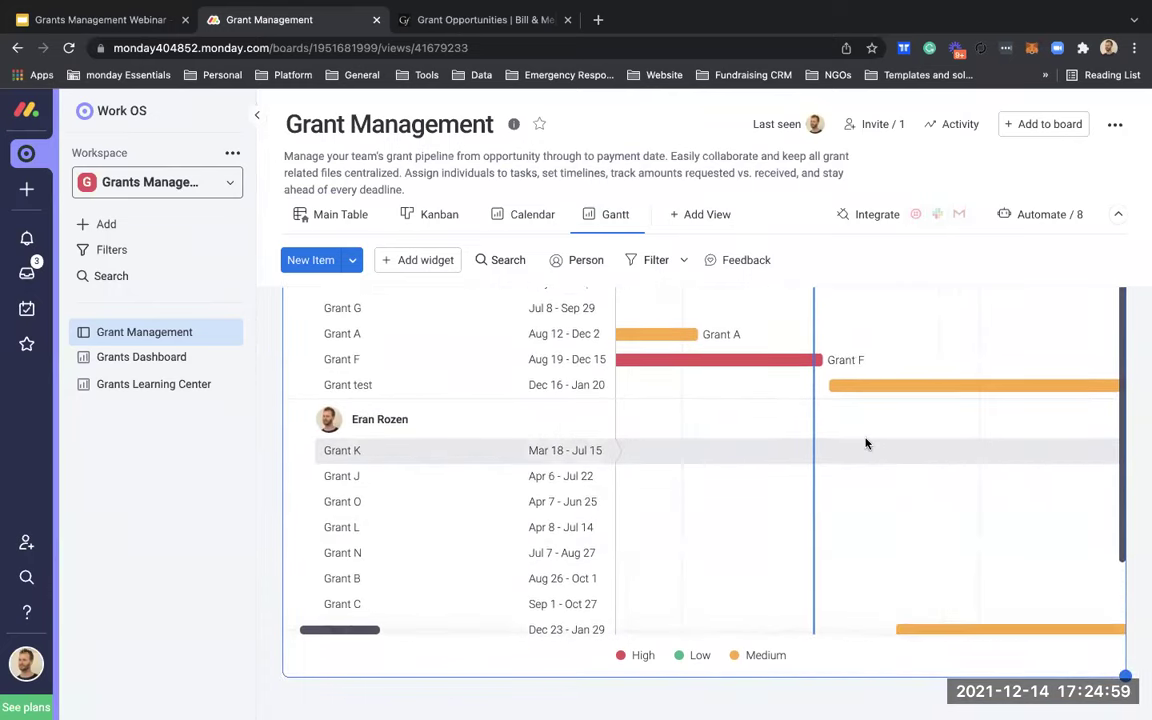
scroll(866, 443, up, 1)
scroll(866, 443, left, 1)
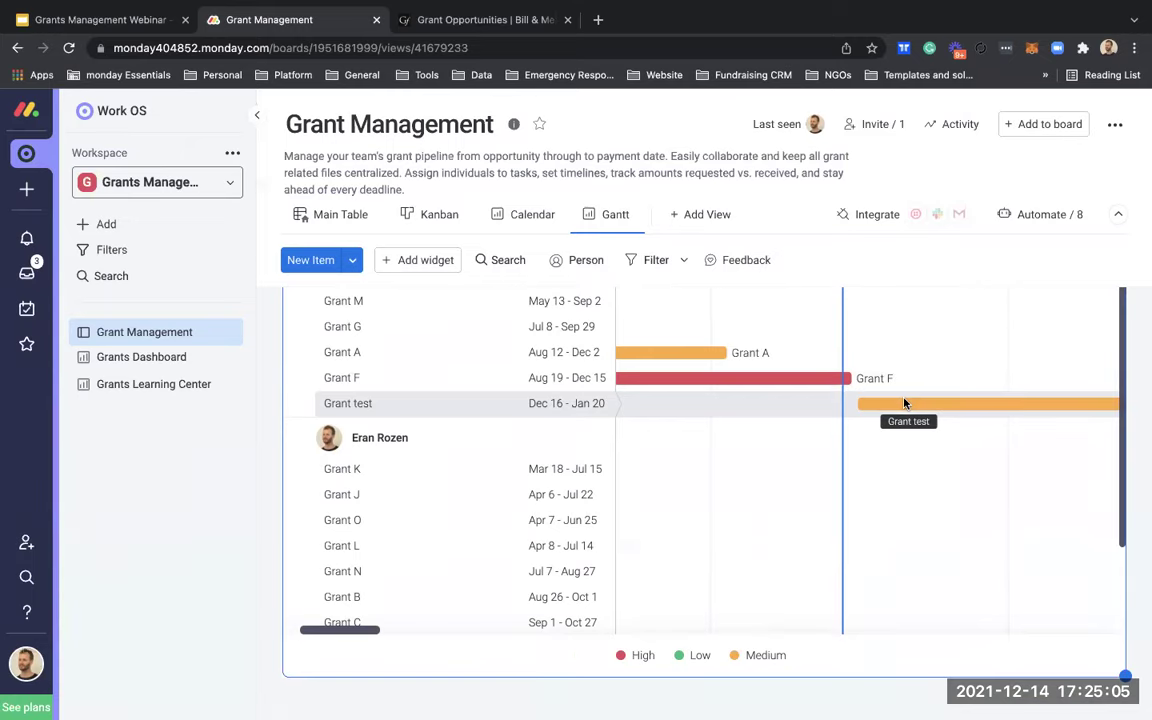
scroll(904, 403, right, 1)
scroll(904, 403, down, 1)
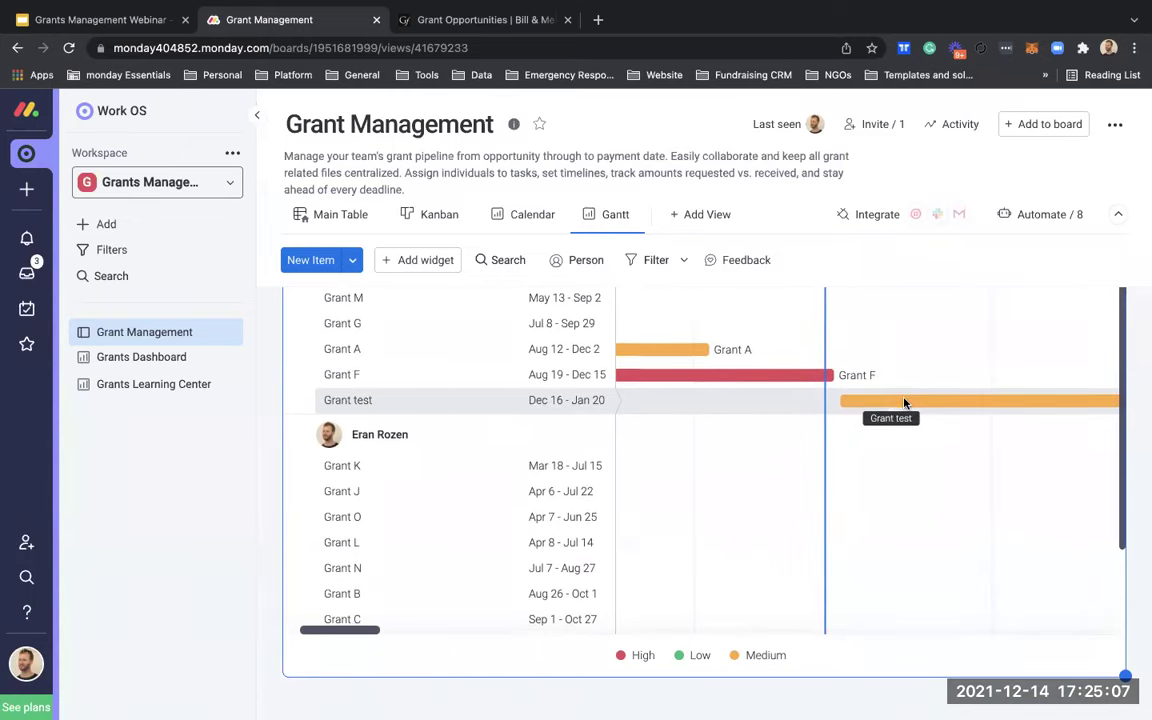
click(904, 403)
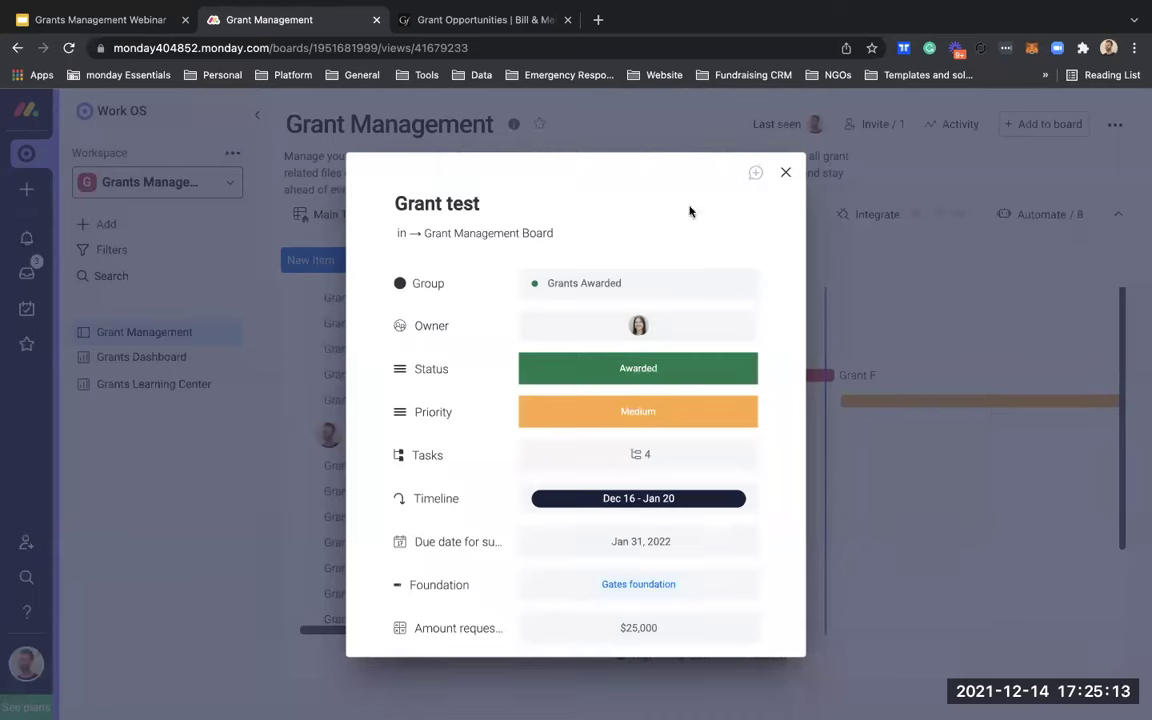
click(785, 172)
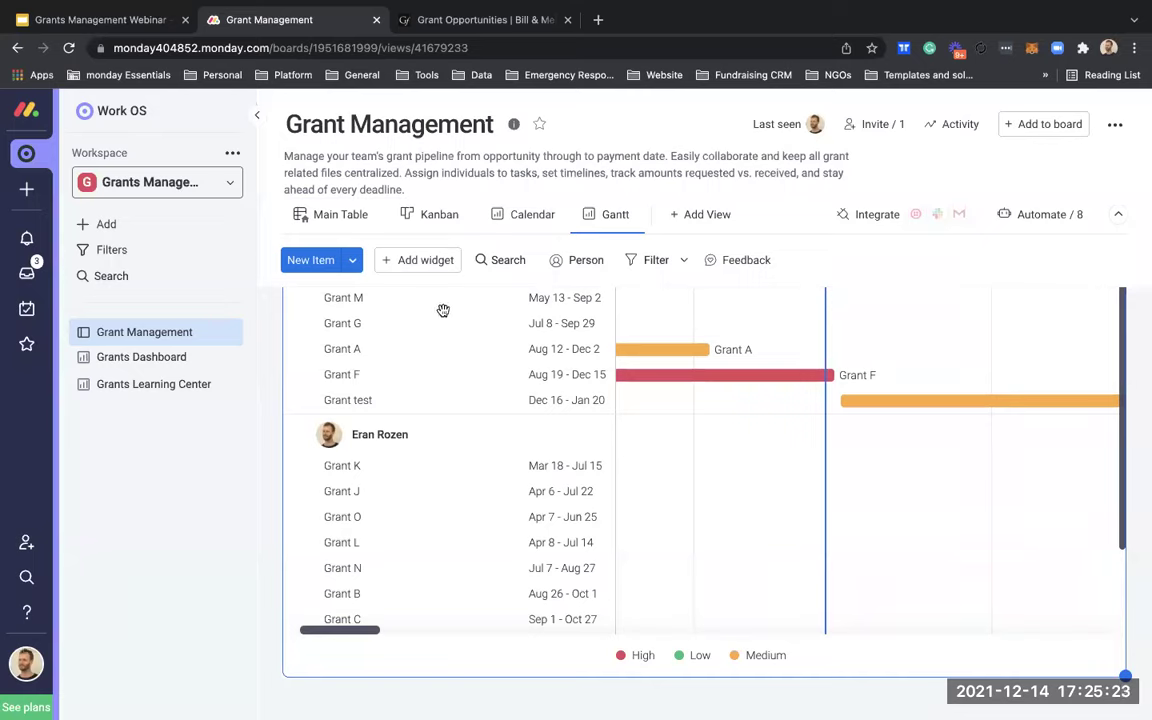
click(335, 224)
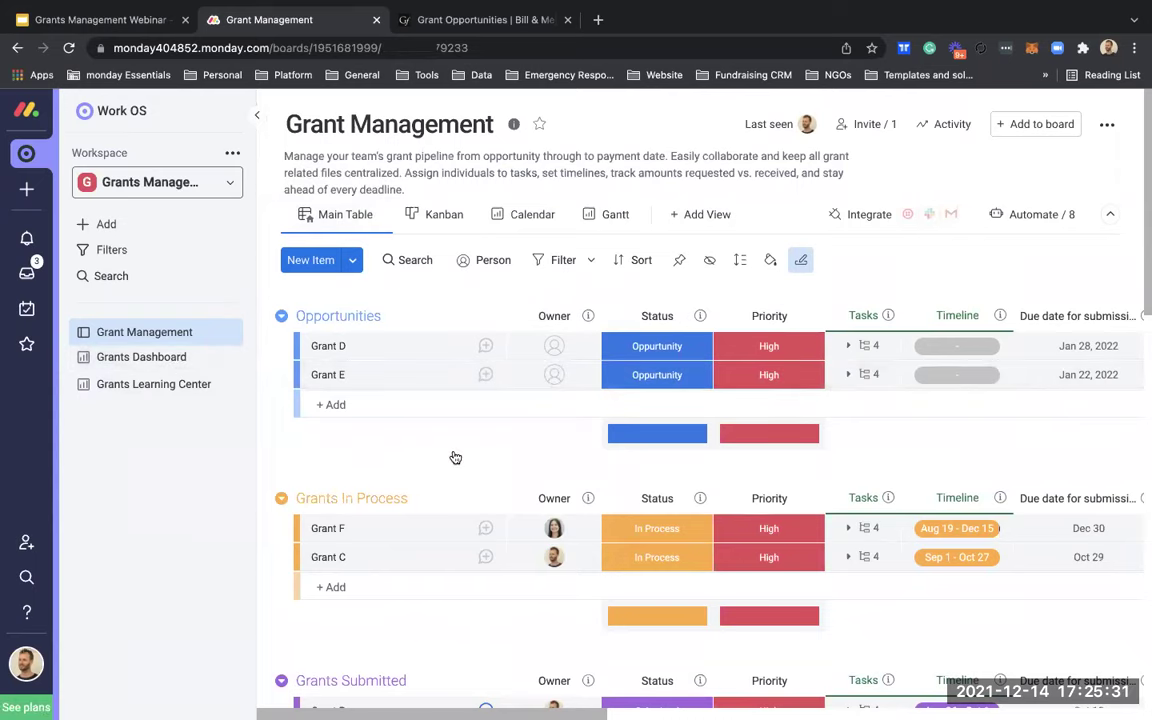
Step: Scroll through the Main Table groups and columns, then go to the Grants Dashboard
scroll(454, 456, down, 5)
scroll(454, 456, down, 1)
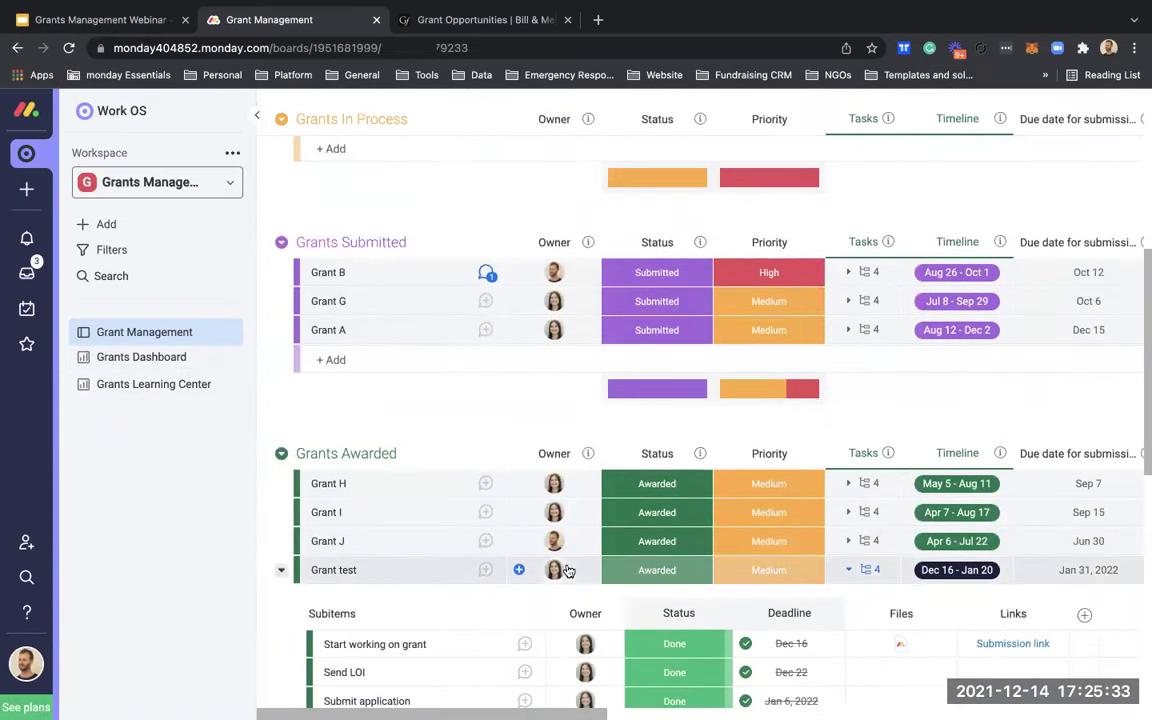
scroll(615, 583, right, 10)
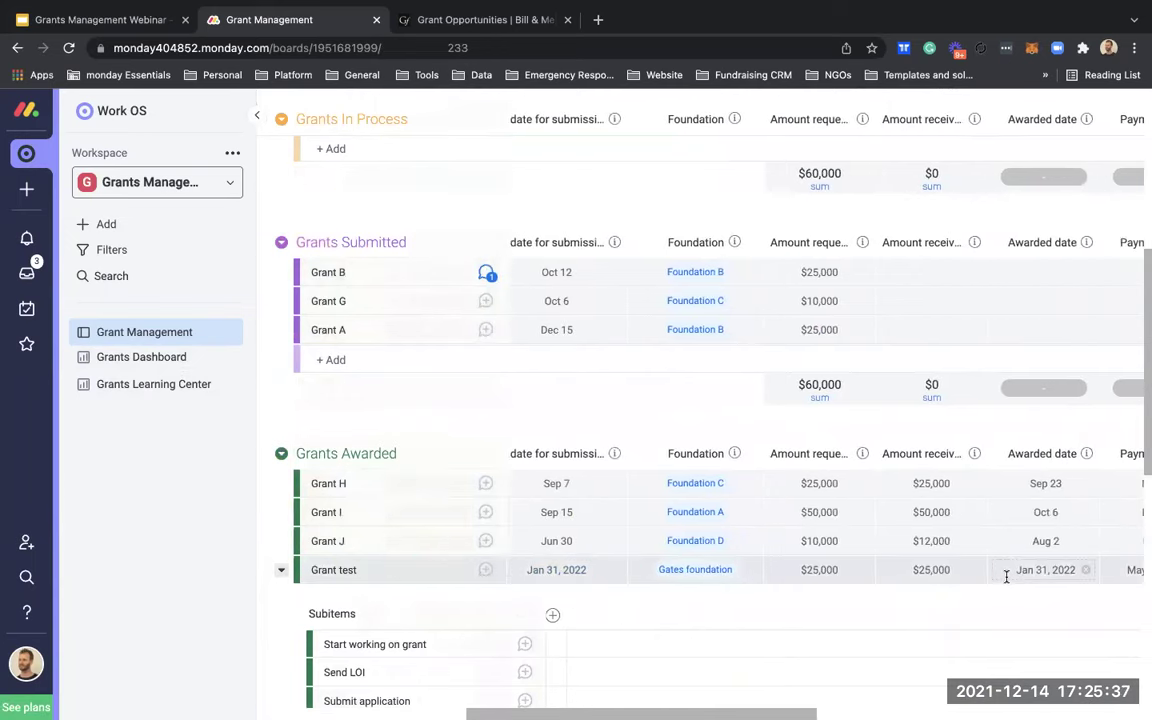
scroll(1008, 575, right, 3)
scroll(1030, 572, right, 1)
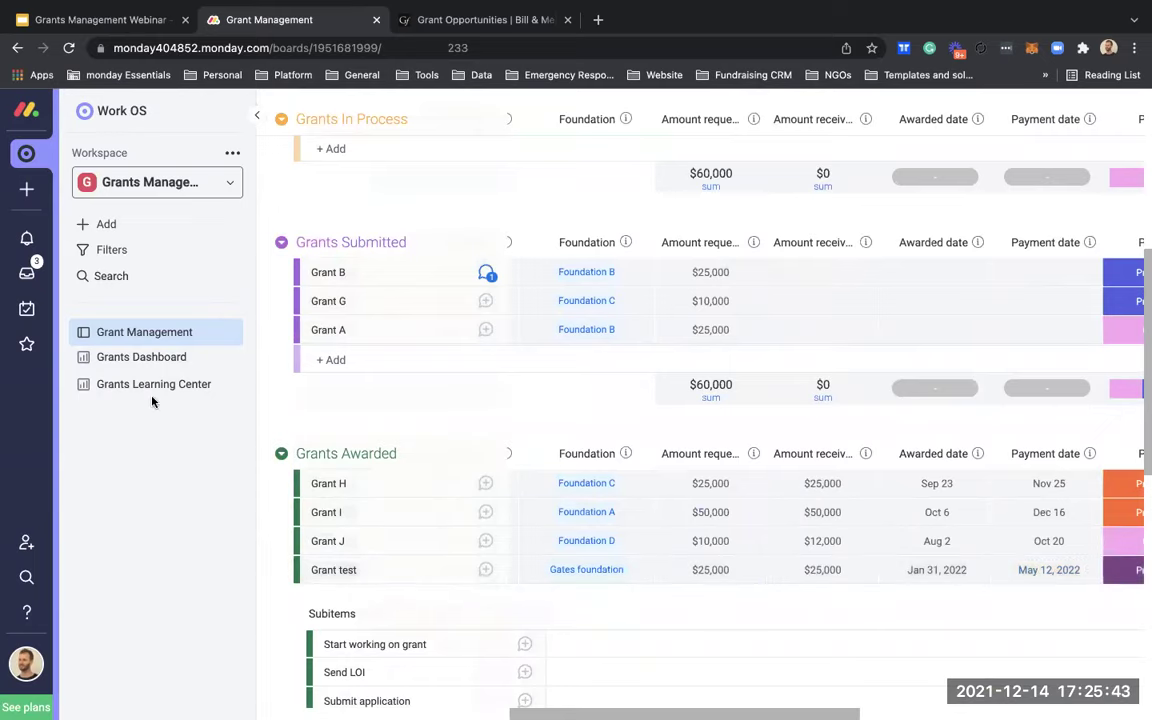
click(163, 362)
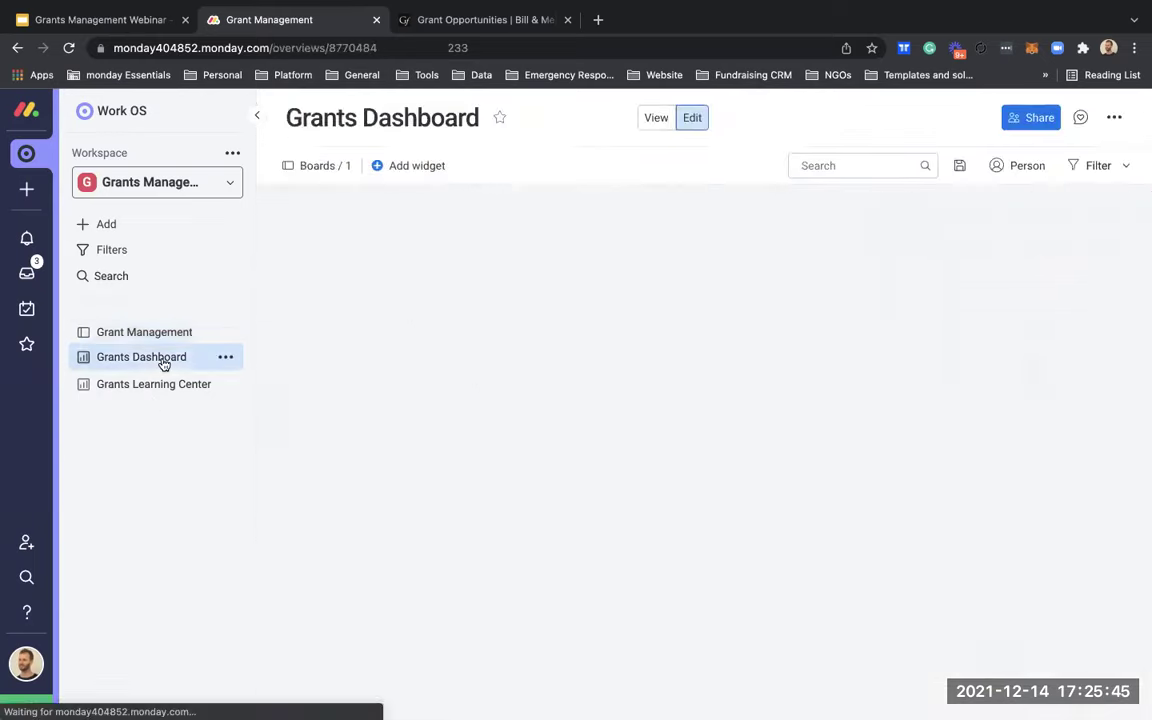
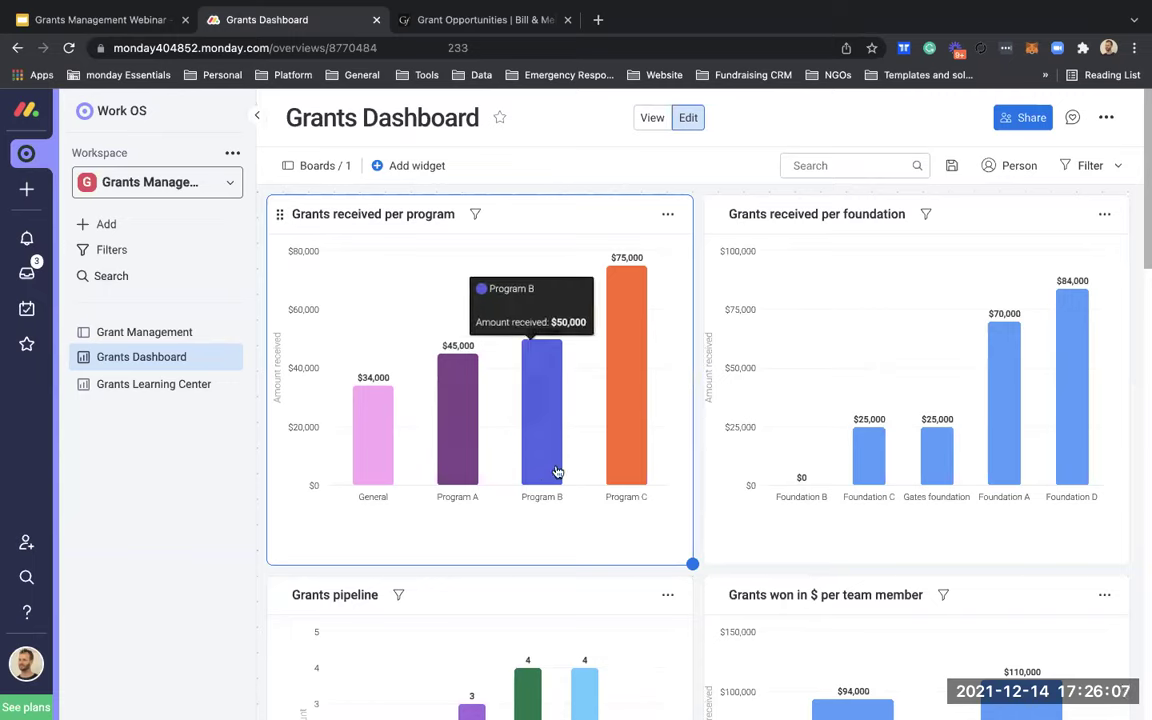
Step: Expand the Grants received per program chart to full screen
scroll(658, 594, down, 3)
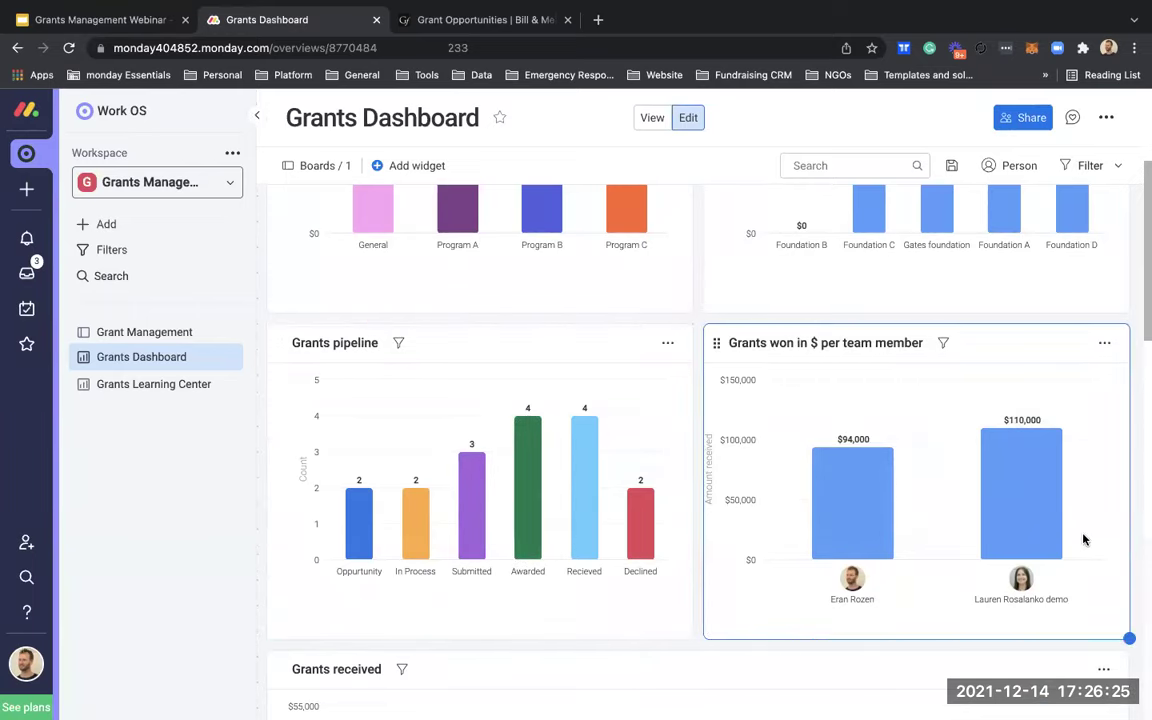
scroll(1136, 546, down, 3)
scroll(1136, 546, down, 3)
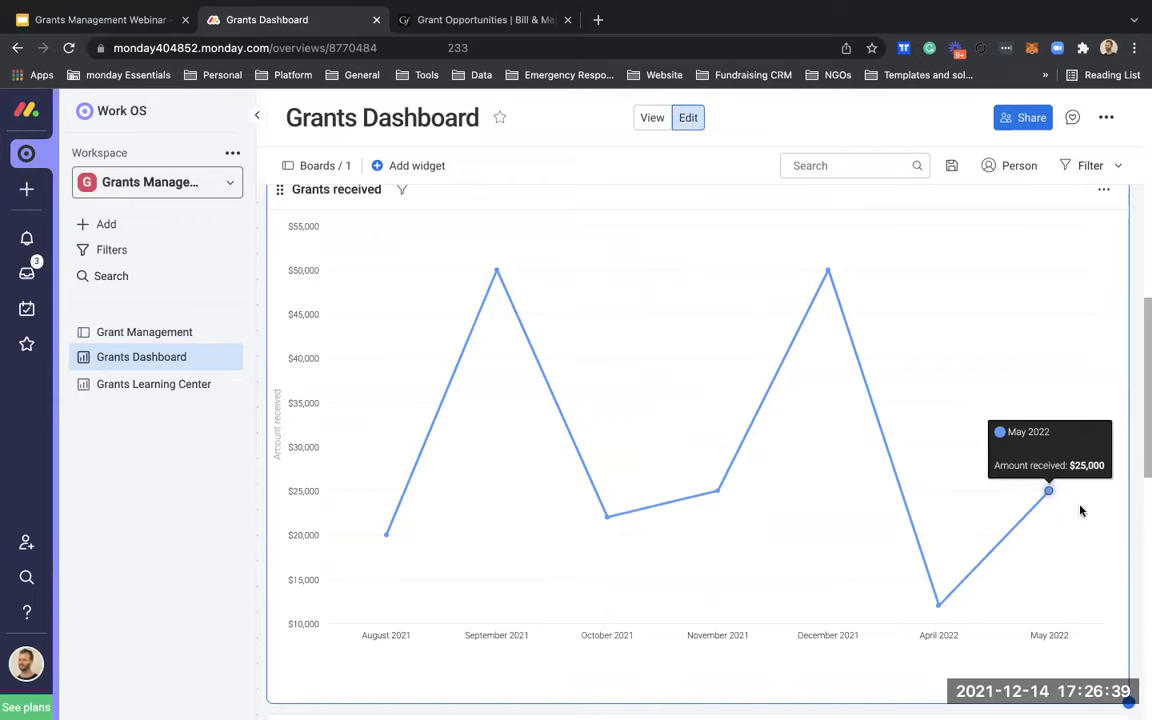
scroll(1142, 535, down, 2)
scroll(1142, 535, down, 5)
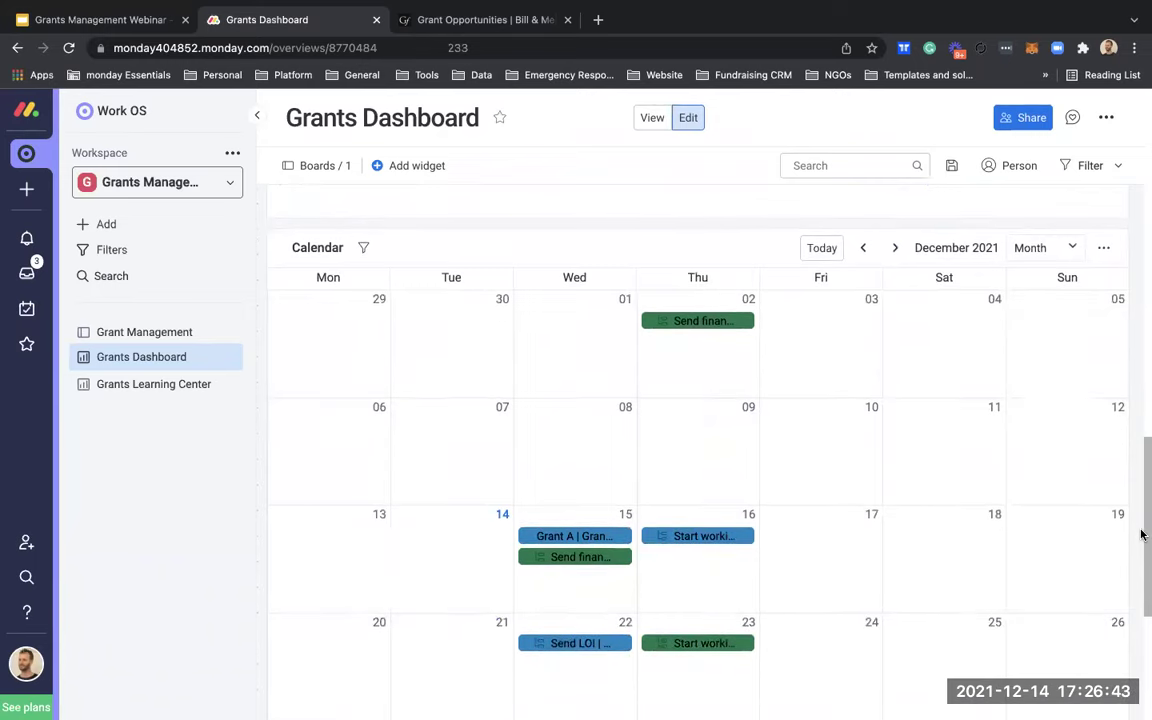
scroll(1142, 535, down, 1)
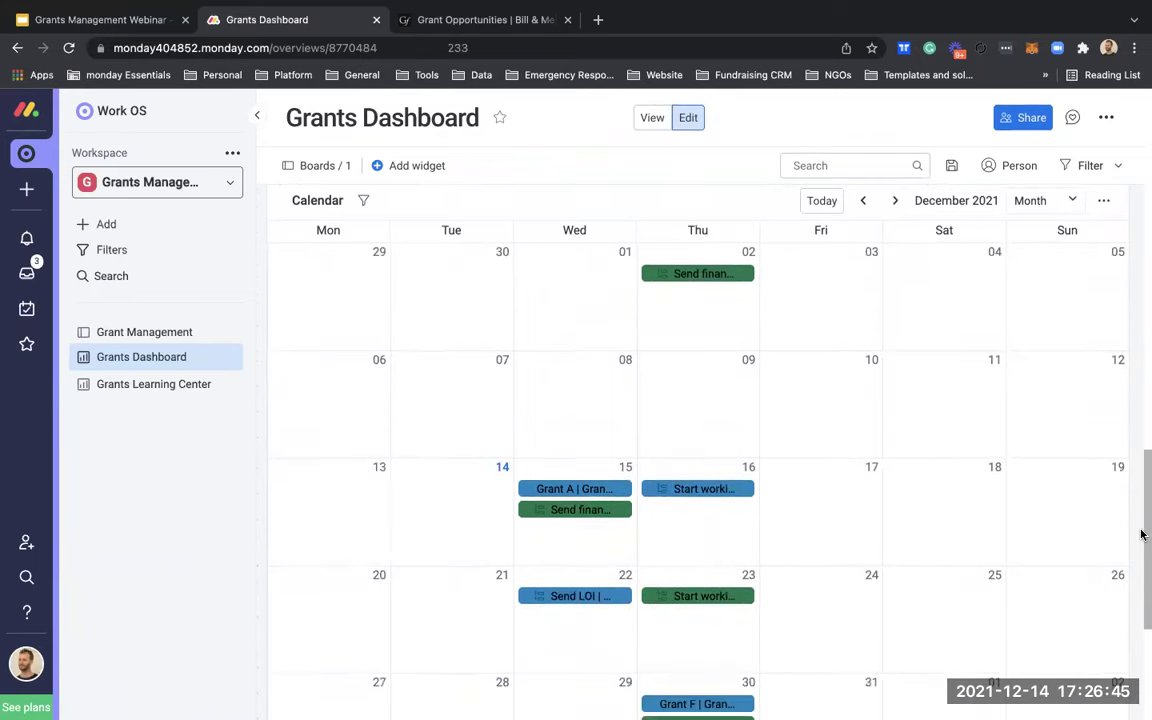
scroll(1142, 535, up, 15)
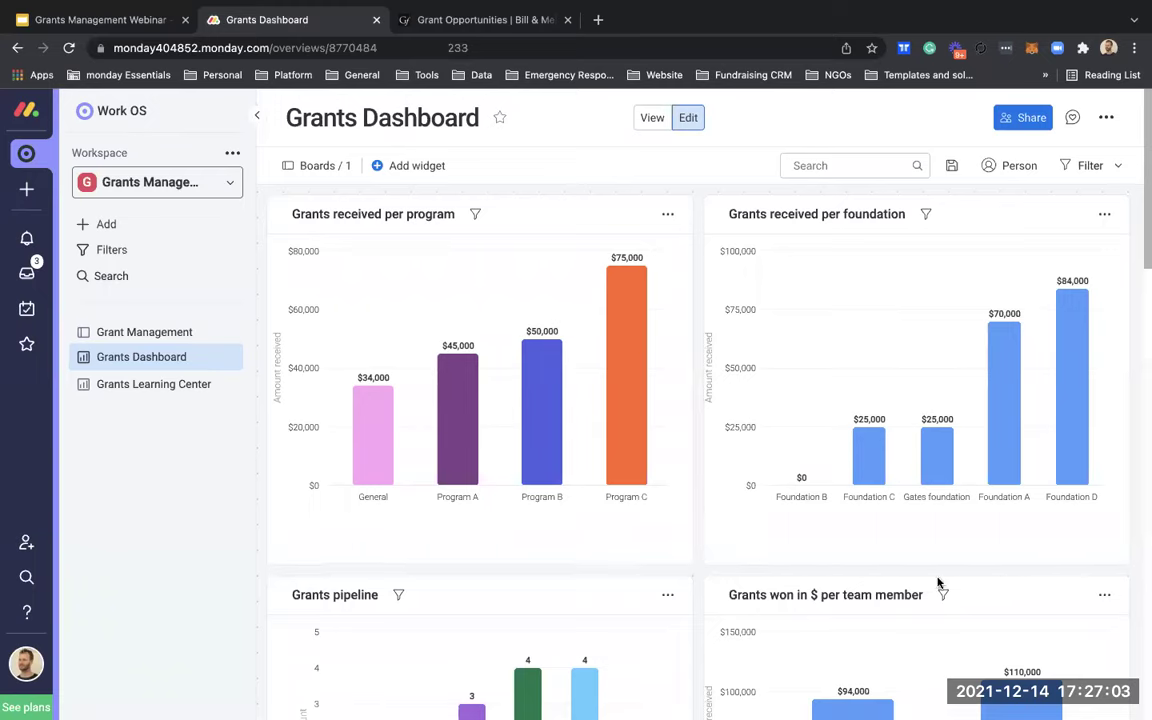
scroll(600, 400, down, 1)
scroll(375, 300, up, 1)
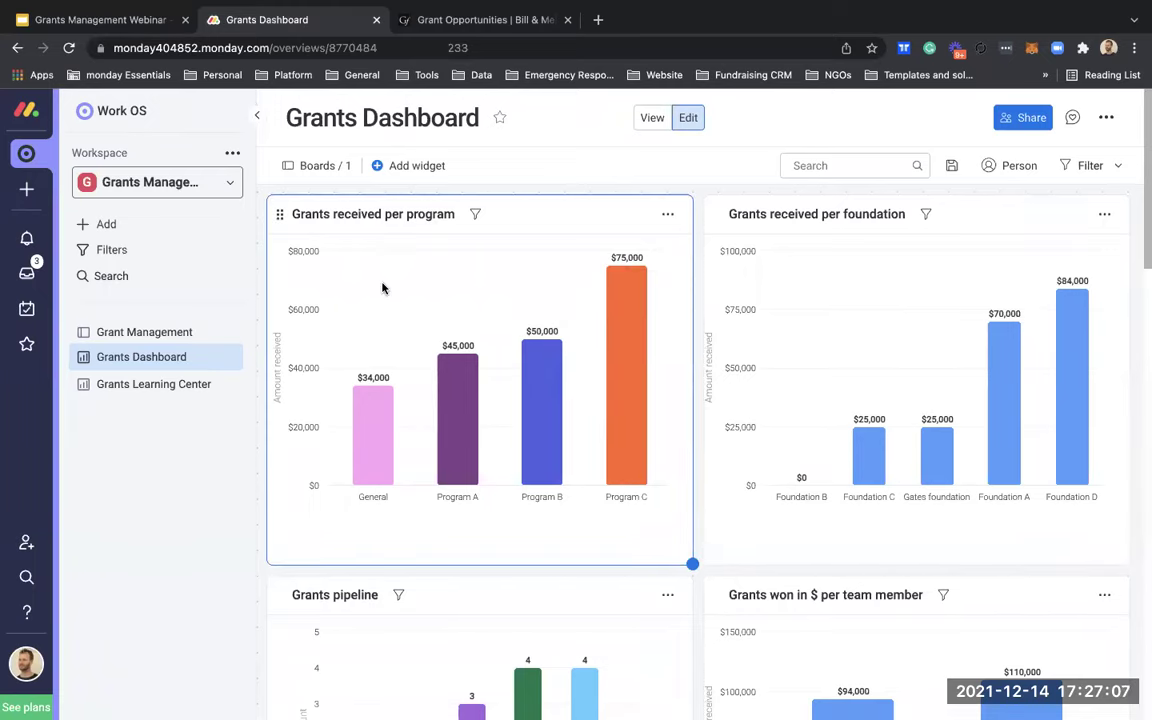
click(668, 216)
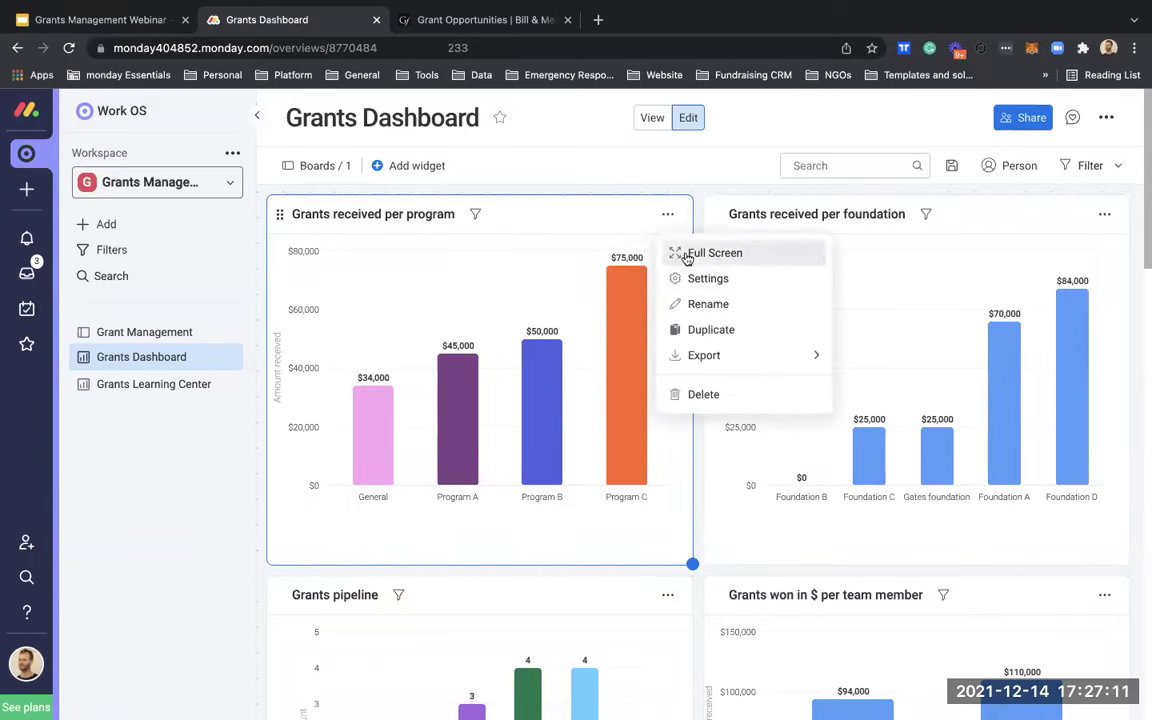
click(687, 258)
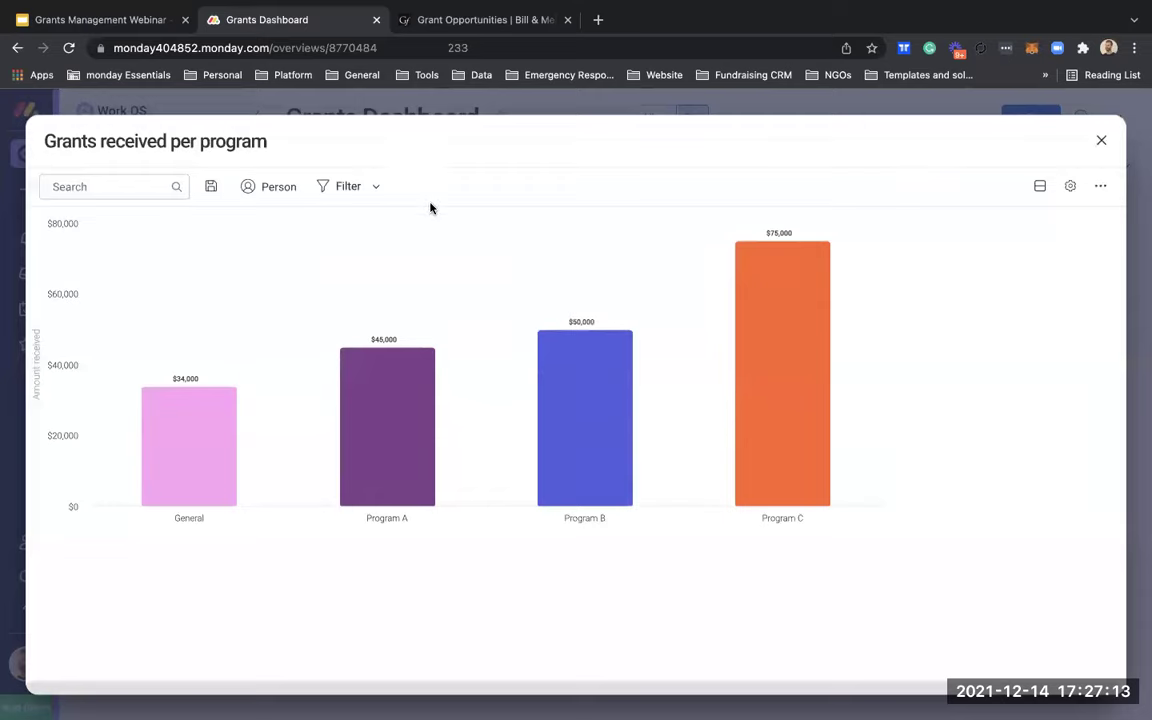
Step: Filter the chart to 2022 awards, leaving General $12,000 and Program A $25,000
click(341, 190)
scroll(609, 390, right, 10)
scroll(609, 393, right, 8)
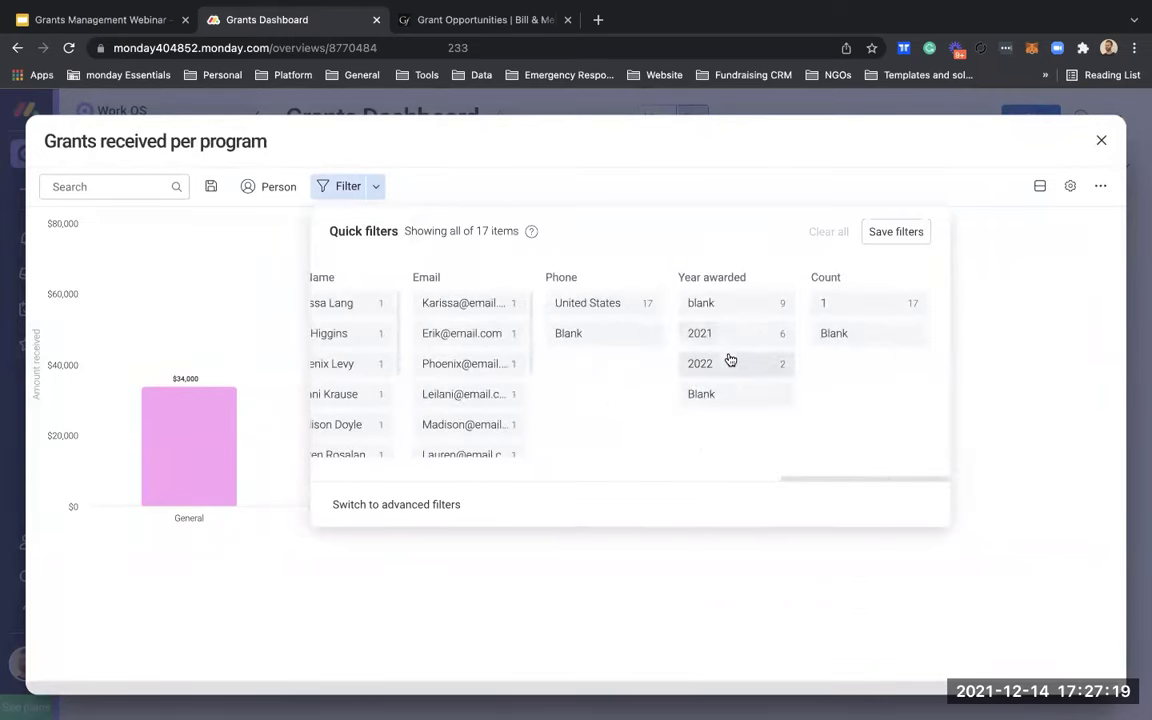
click(730, 361)
click(679, 143)
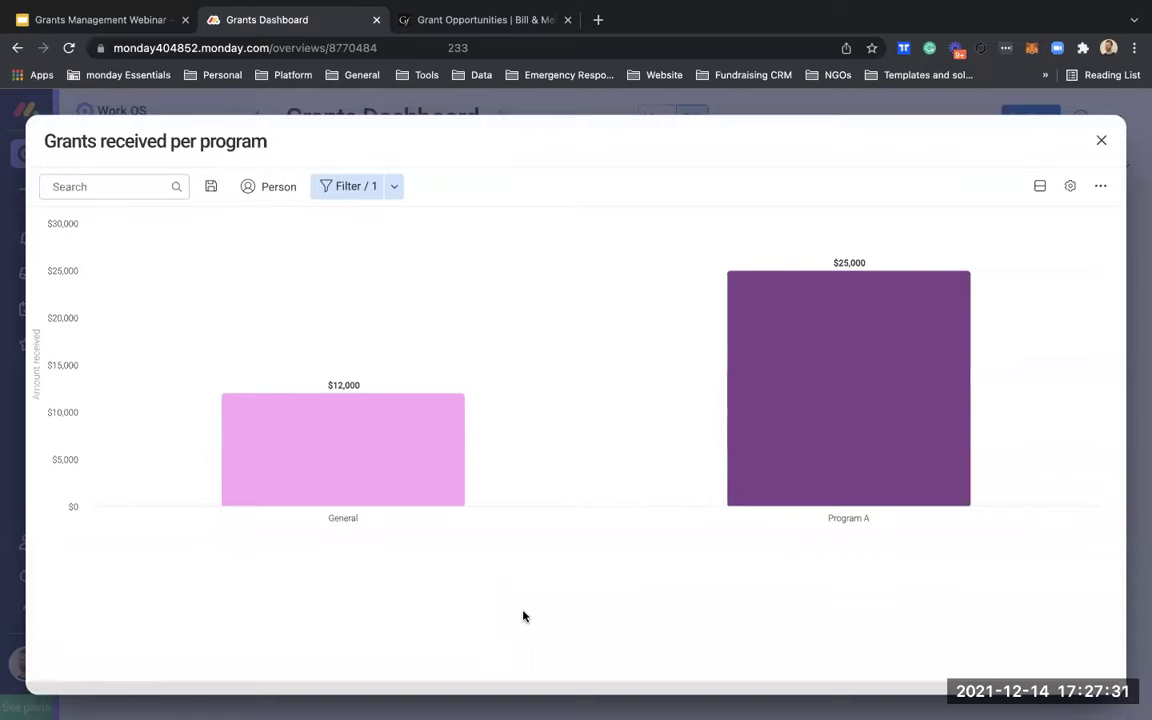
click(1101, 140)
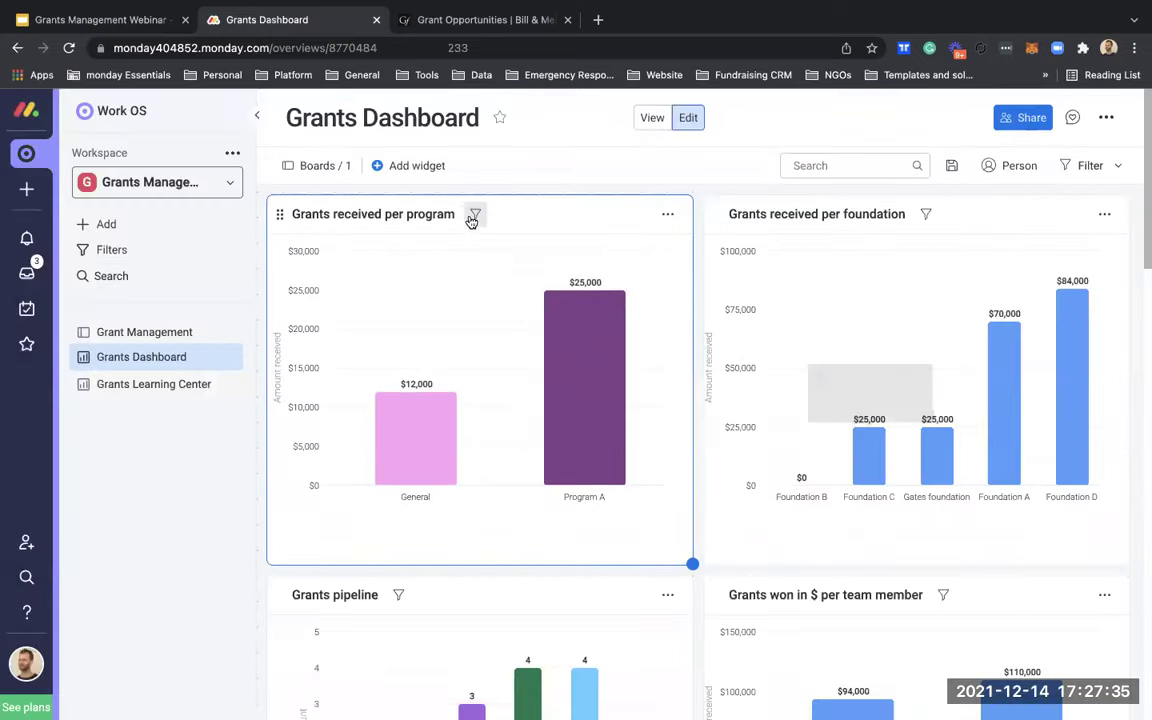
Step: Clear the 2022 year filter so all four programs return, General $34,000 to Program C $75,000
click(475, 214)
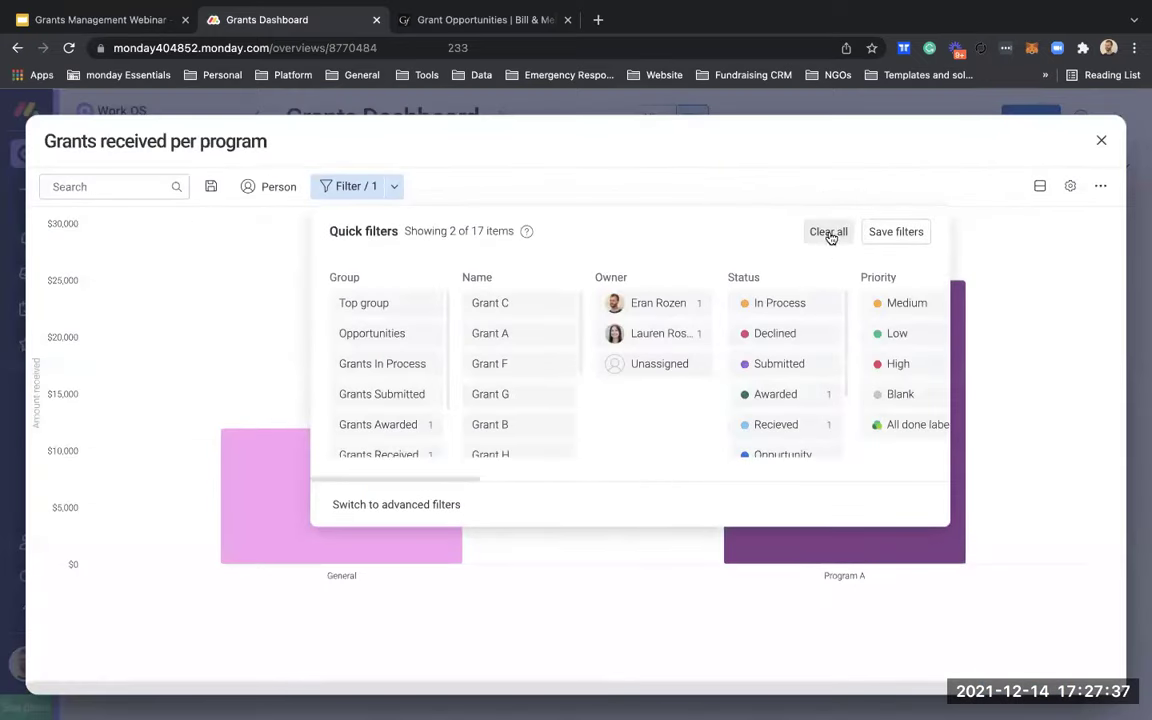
click(828, 232)
click(1100, 142)
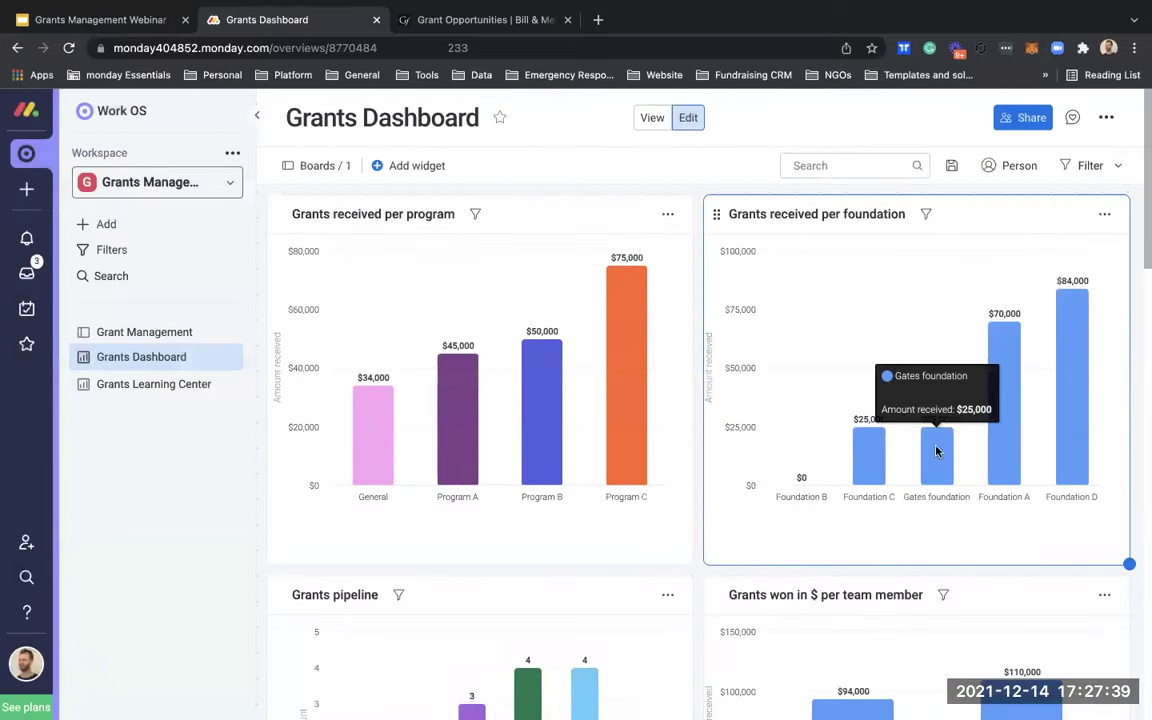
scroll(926, 468, down, 5)
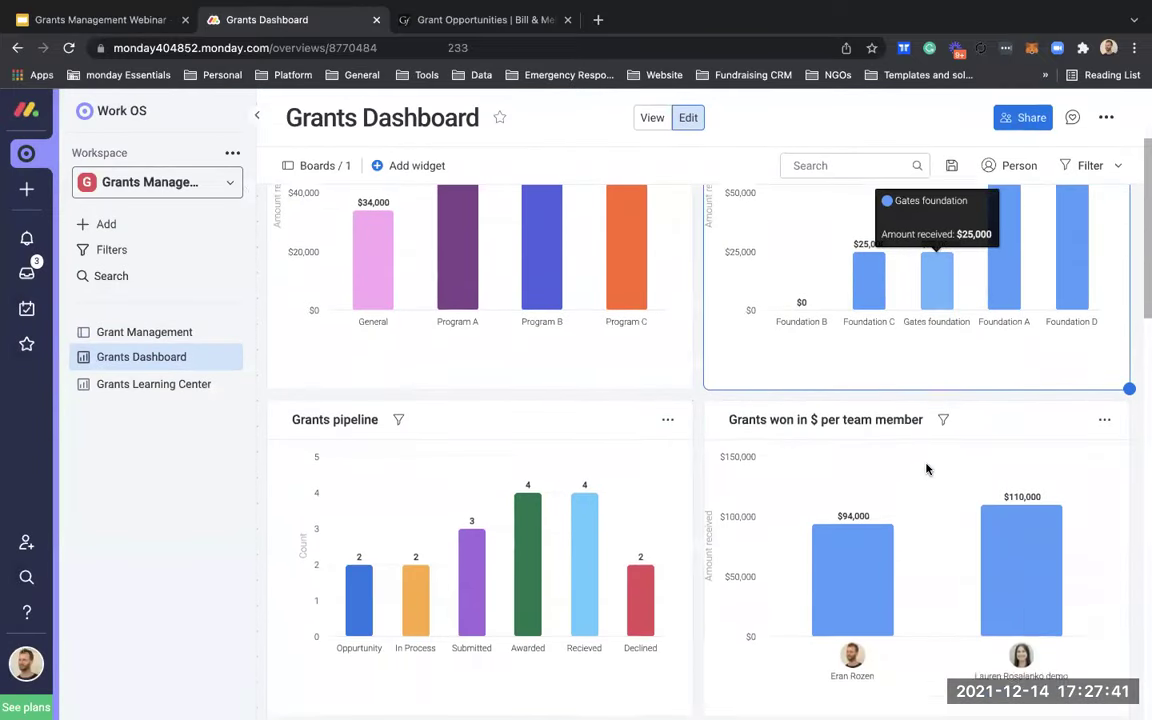
scroll(926, 468, down, 4)
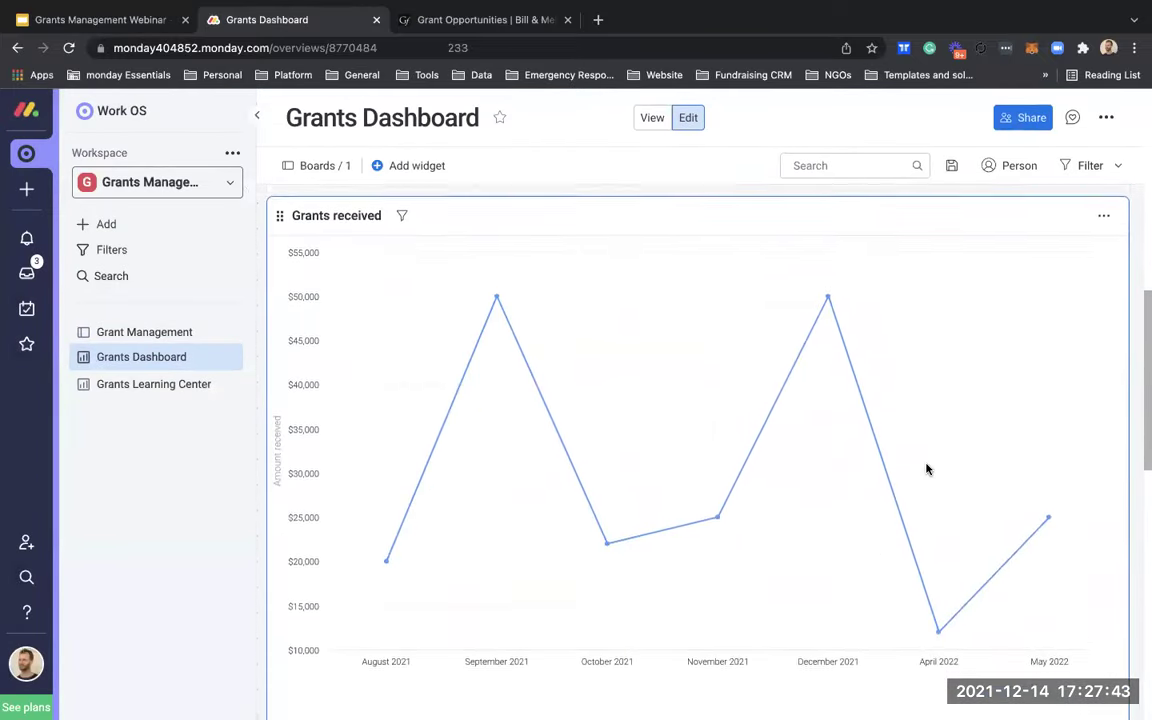
scroll(926, 466, up, 10)
scroll(833, 414, down, 2)
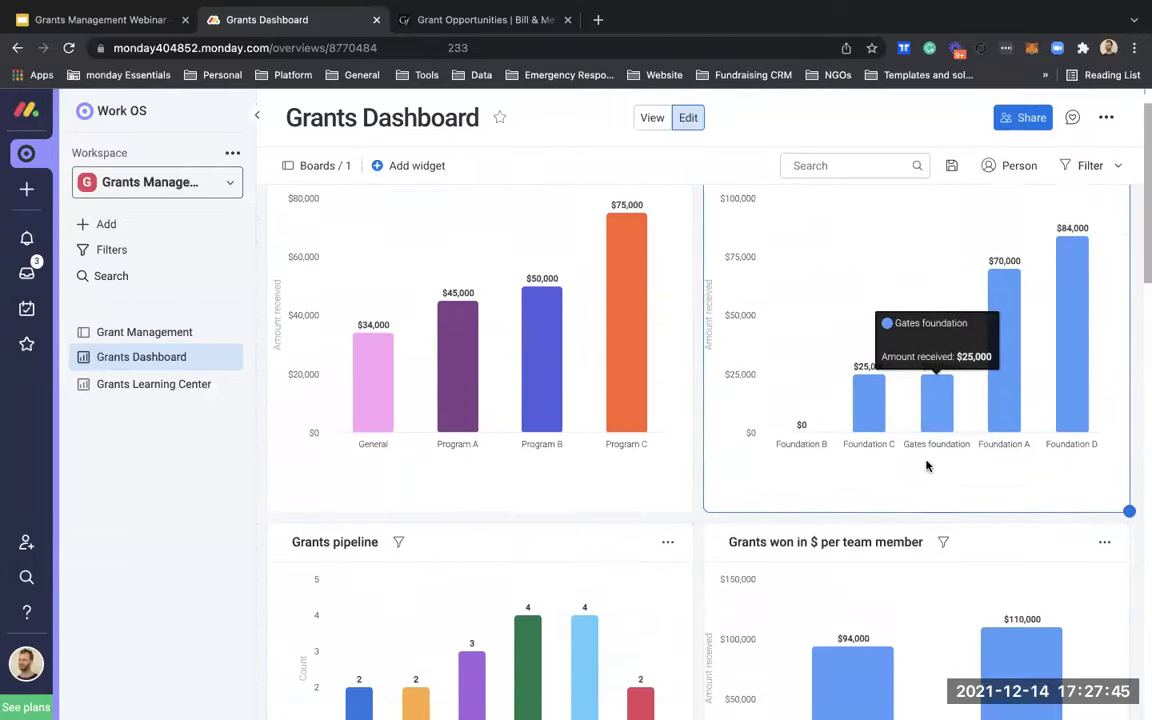
scroll(552, 485, up, 2)
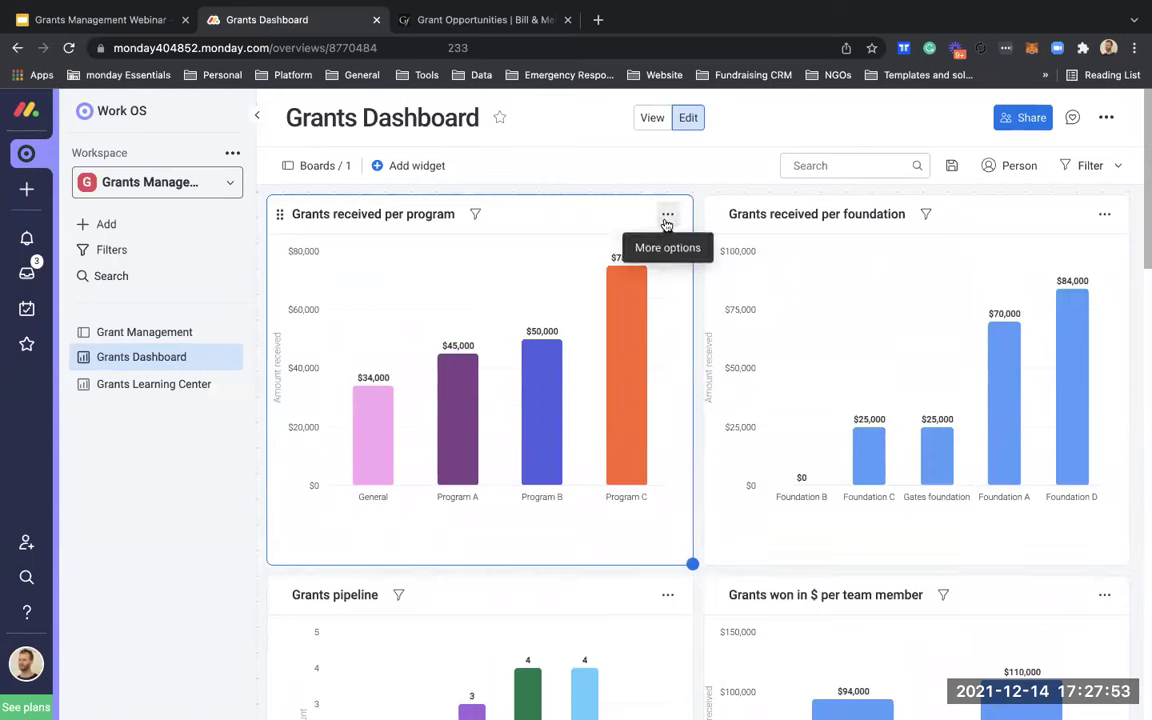
Step: Filter the full-screen per-program chart to Foundation D, leaving General $34,000 and Program B $50,000
click(667, 216)
click(700, 252)
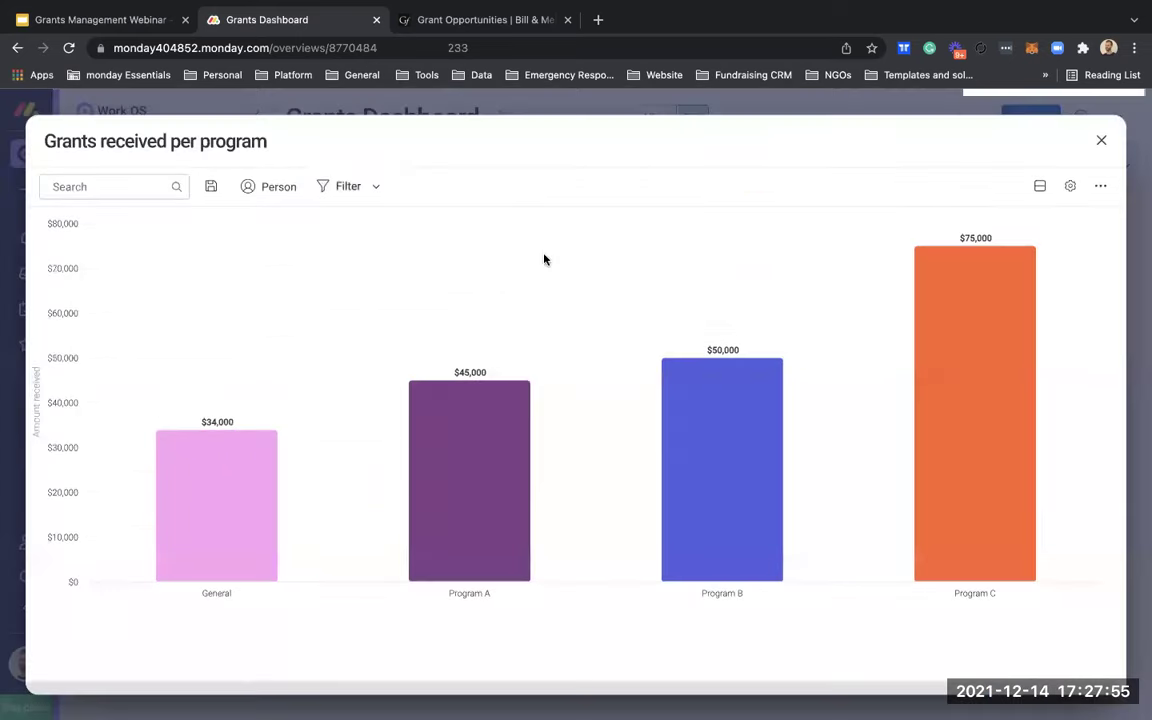
click(340, 186)
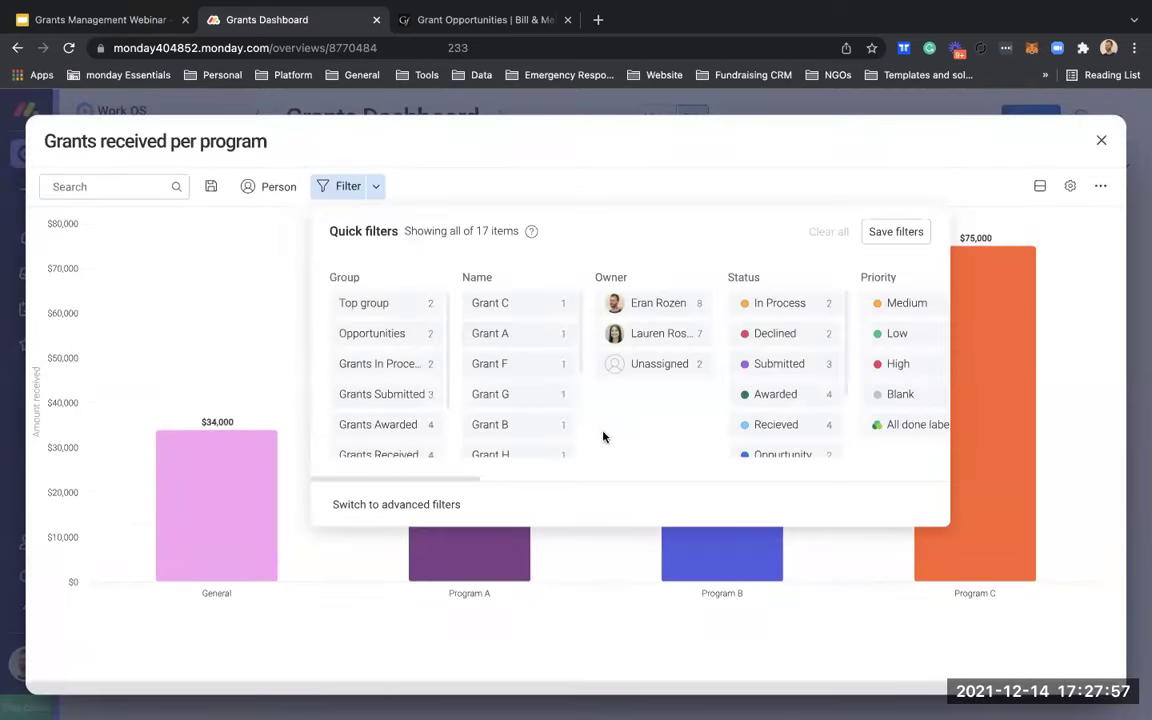
scroll(600, 420, right, 10)
scroll(627, 407, right, 5)
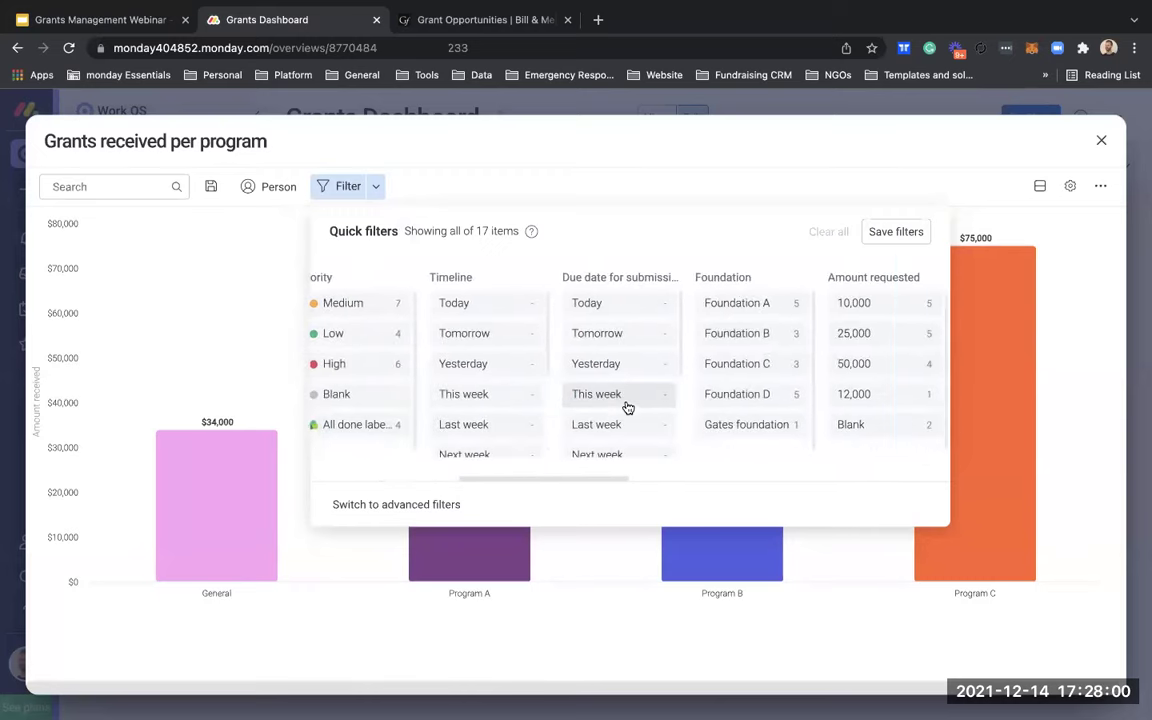
click(705, 400)
click(712, 650)
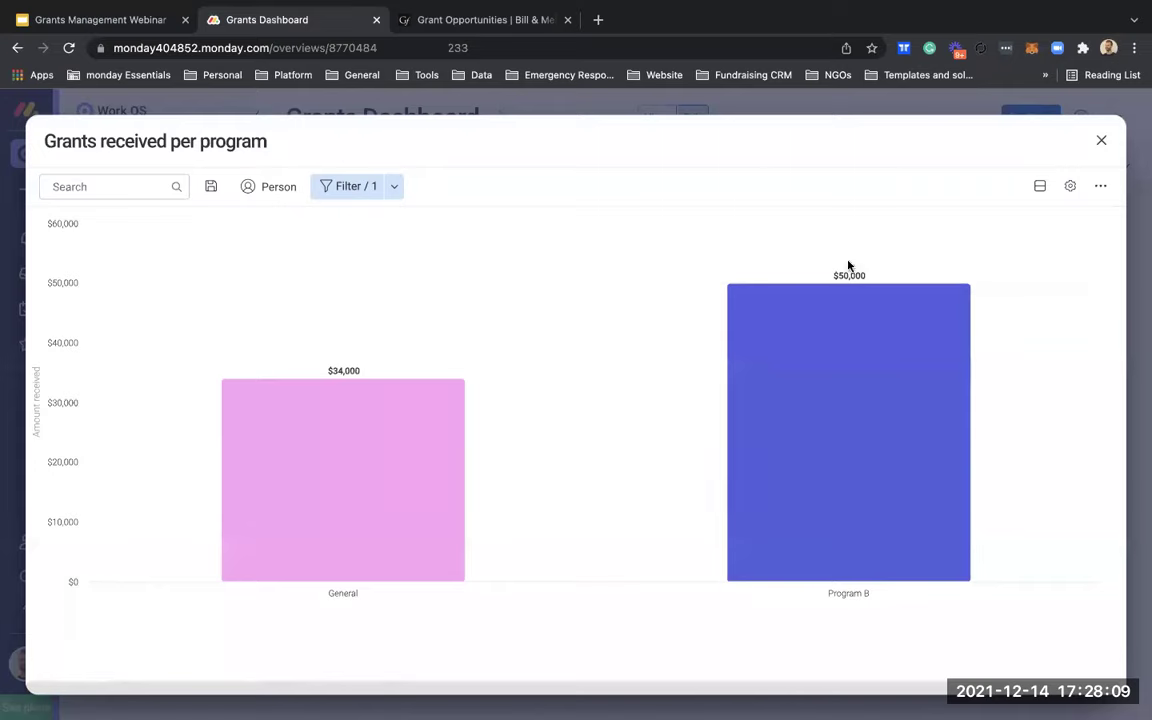
click(1101, 141)
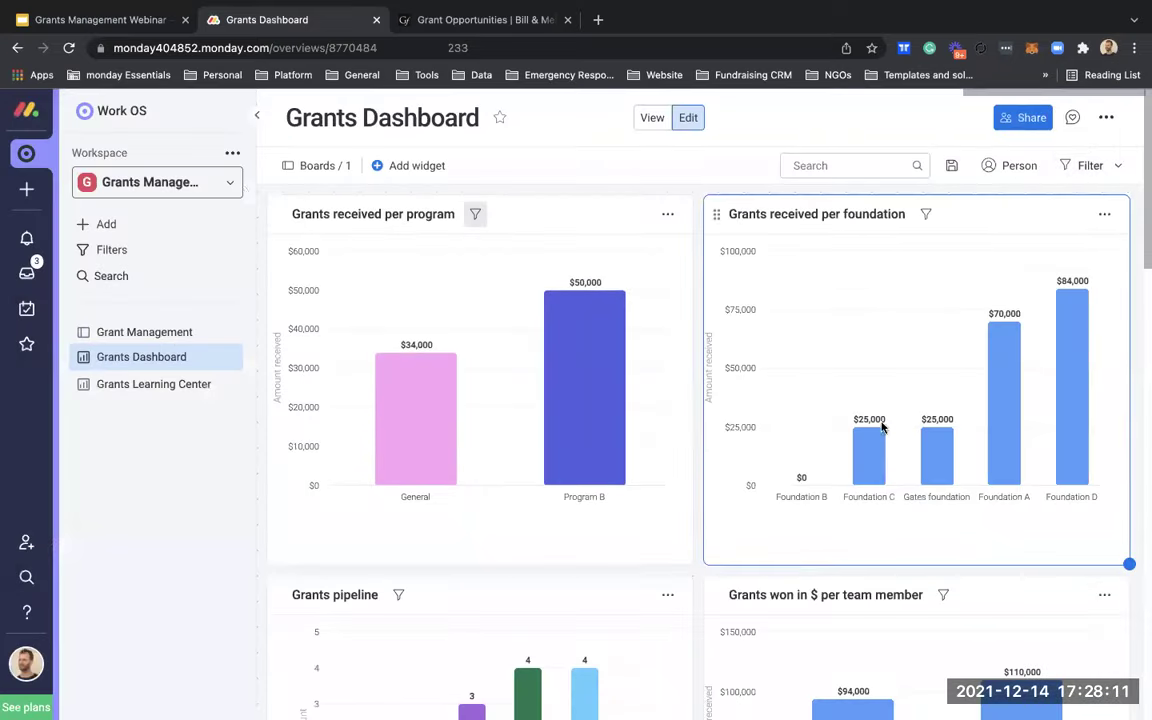
Step: Add a Chart widget to the Grants Dashboard, counting grants by status
scroll(855, 460, down, 15)
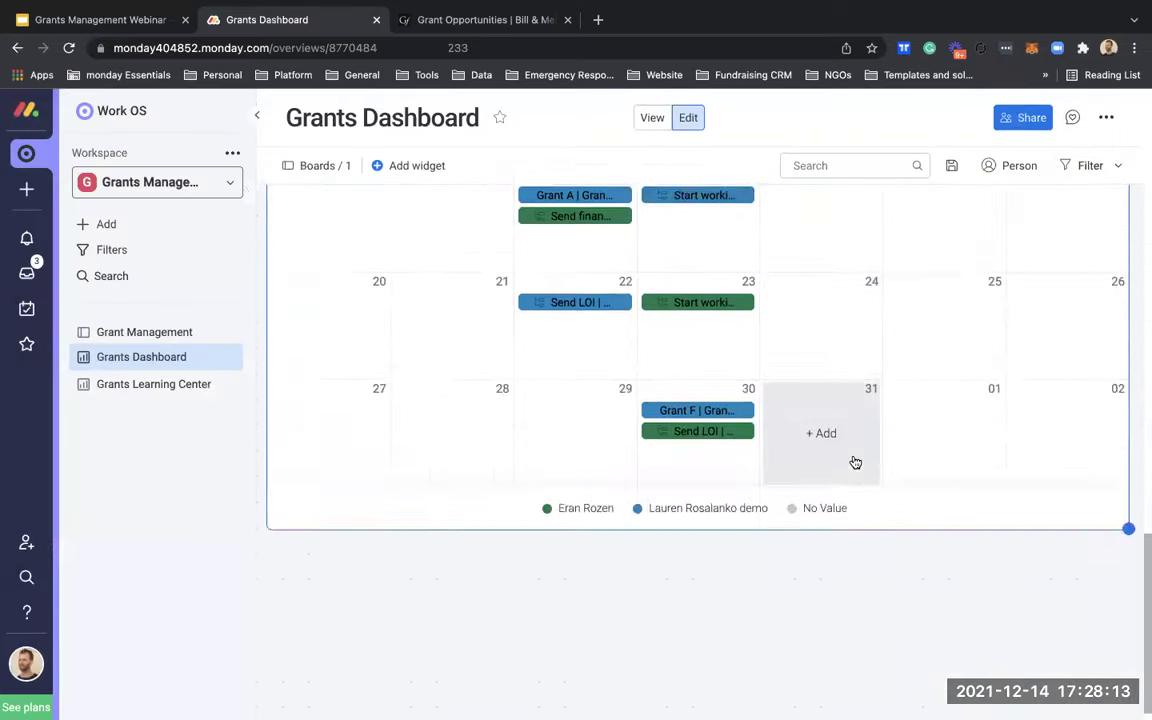
scroll(855, 461, up, 10)
scroll(855, 460, up, 2)
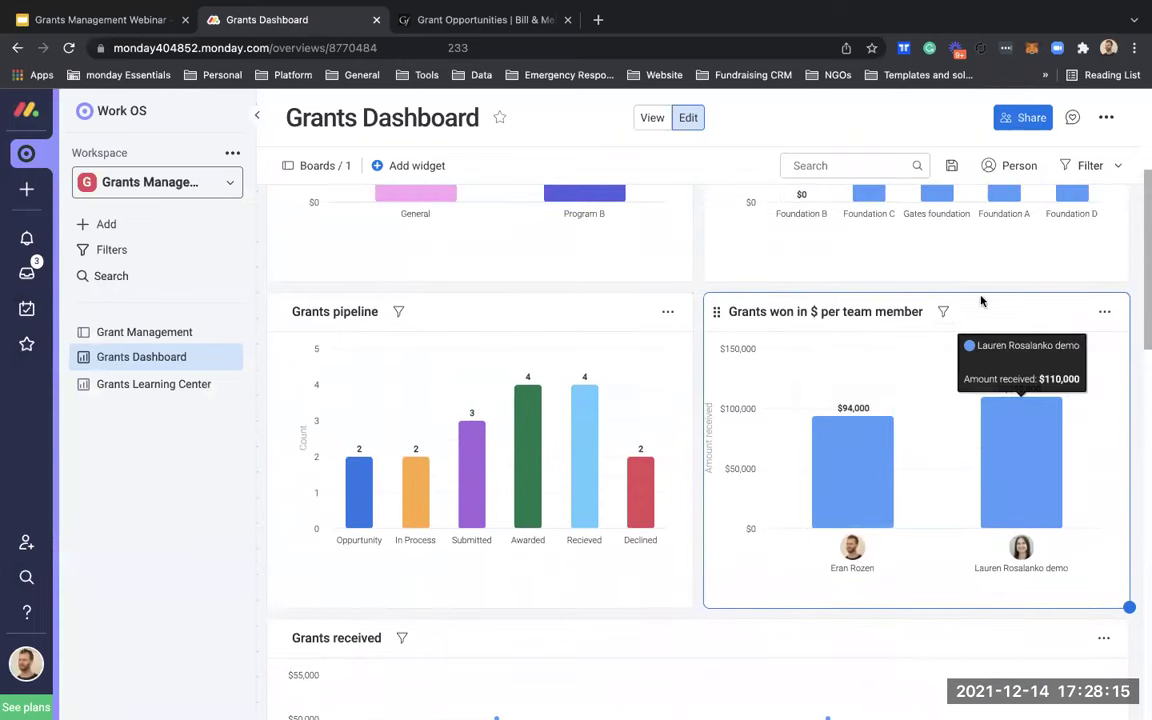
scroll(950, 306, up, 3)
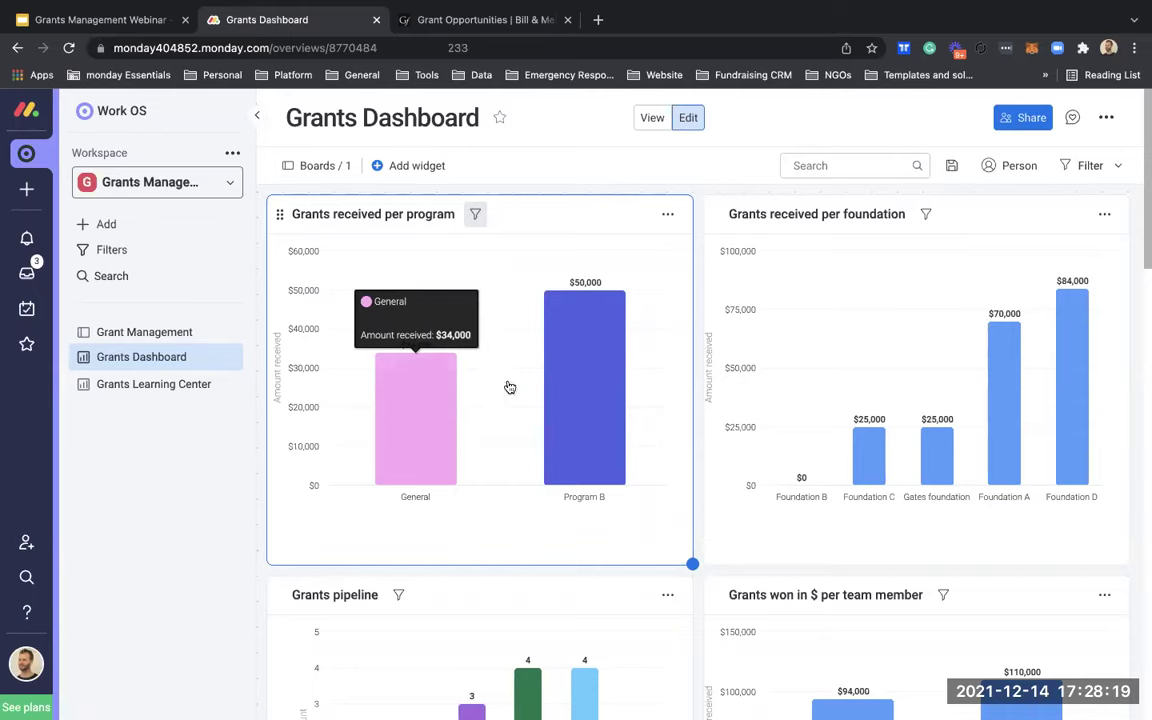
scroll(709, 521, down, 3)
scroll(709, 519, up, 1)
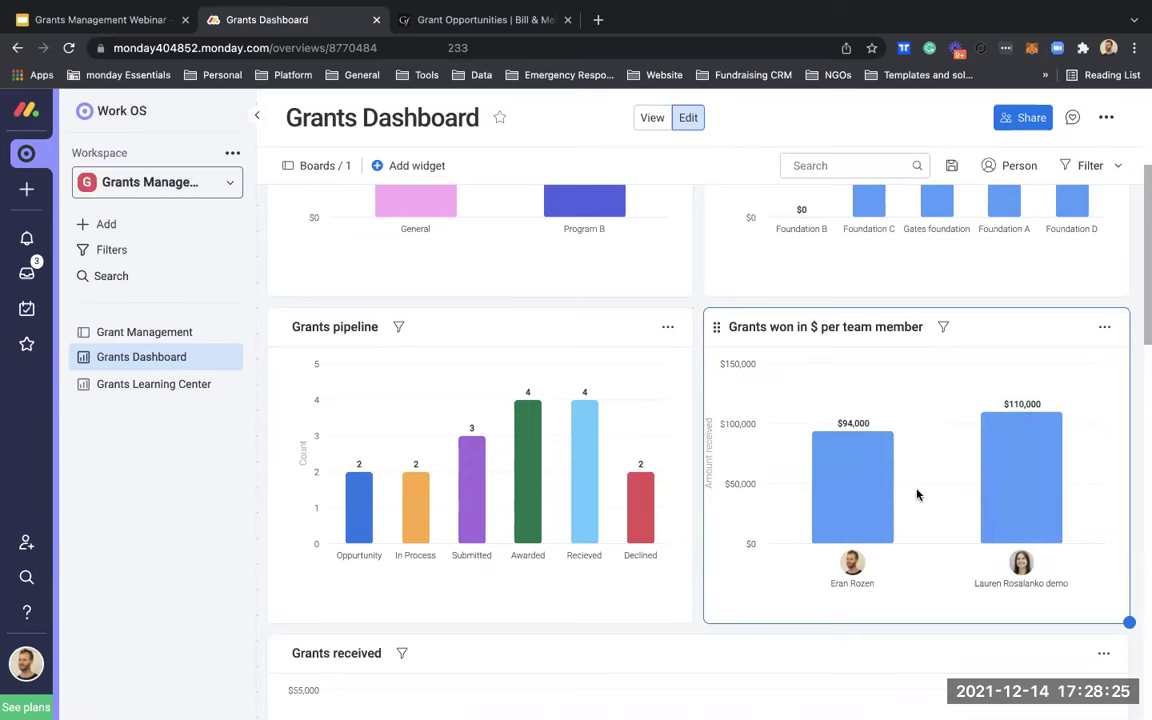
scroll(917, 494, up, 3)
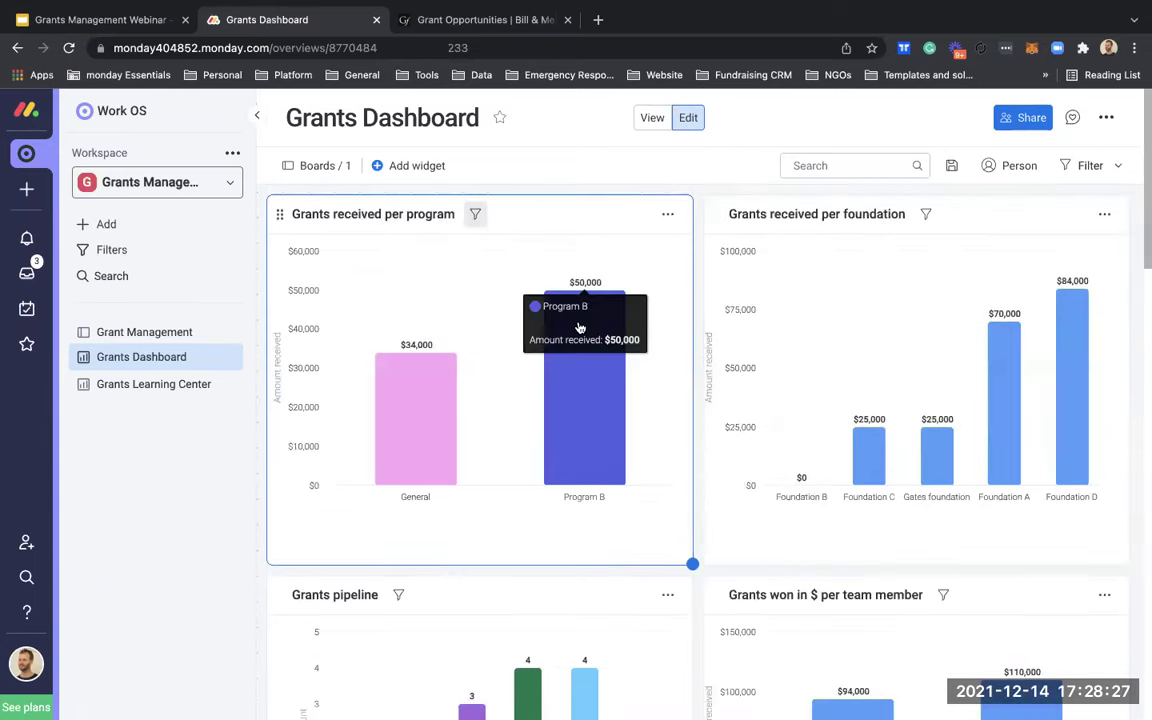
click(429, 166)
click(465, 214)
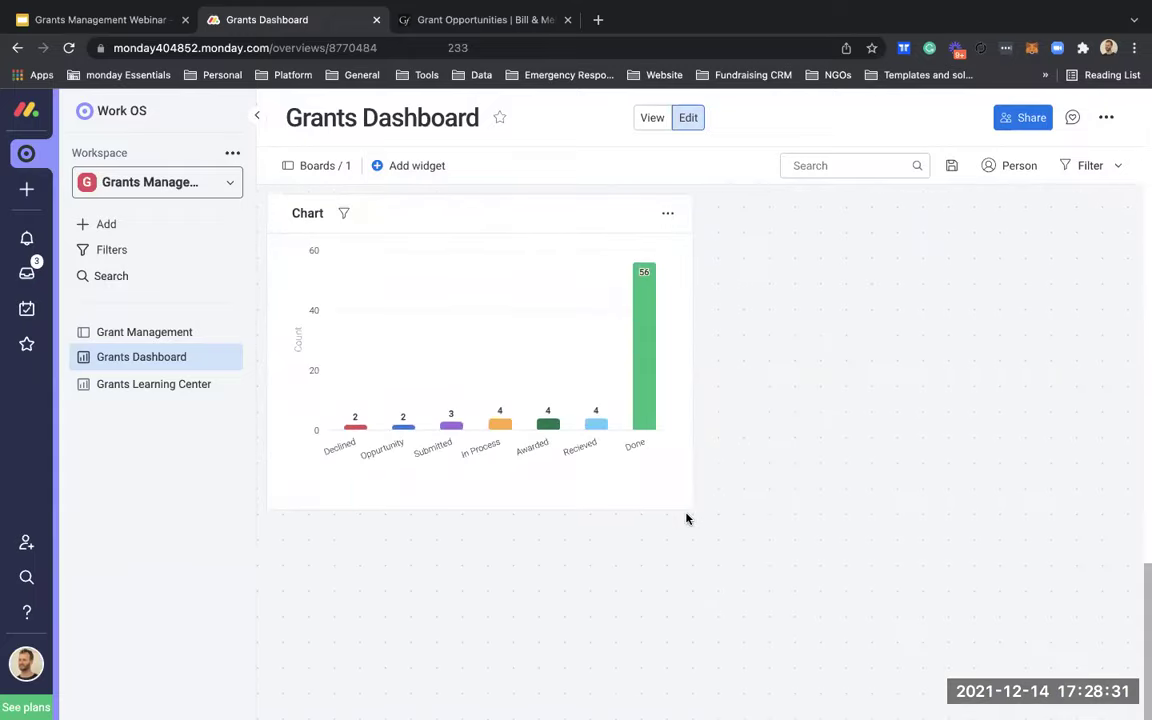
Step: Widen the new chart and set its X axis column type to People
drag(686, 517, 1128, 509)
click(1103, 216)
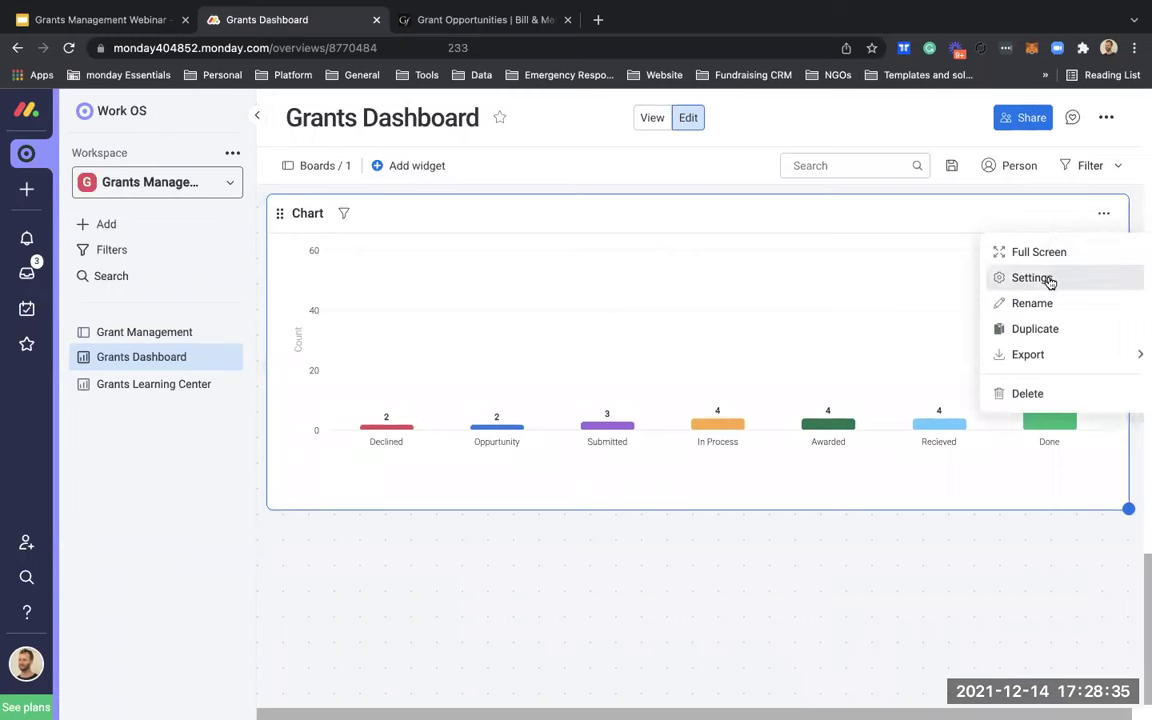
click(1050, 281)
scroll(905, 530, down, 1)
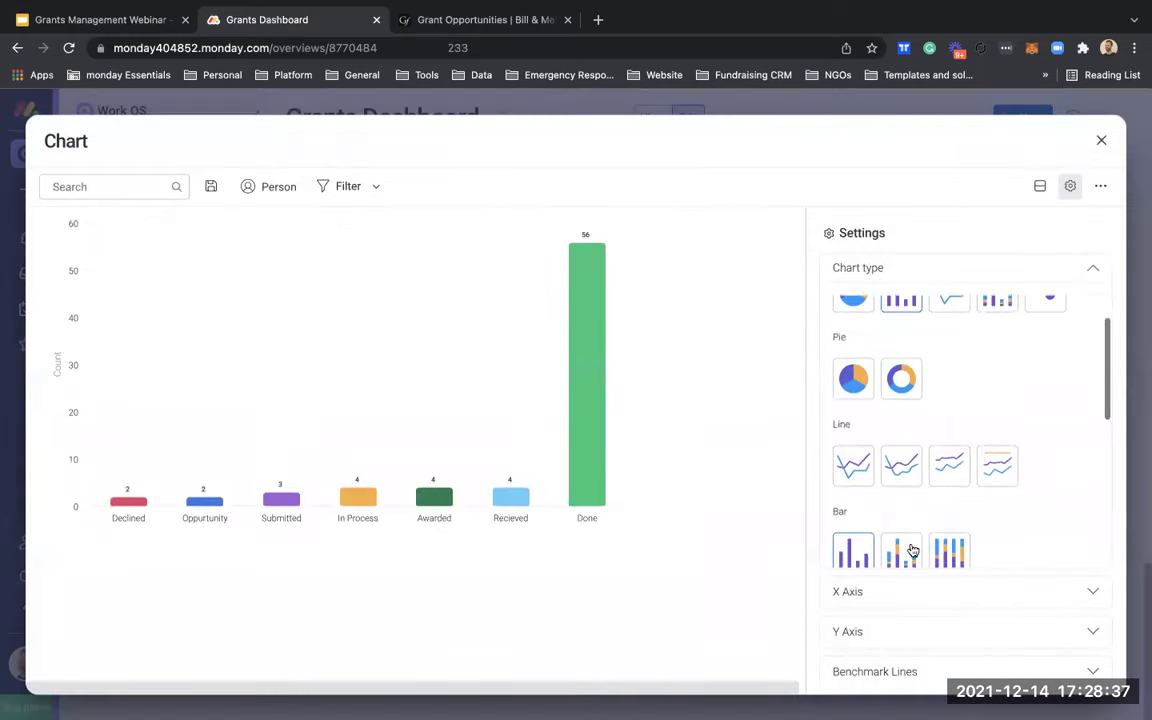
click(901, 588)
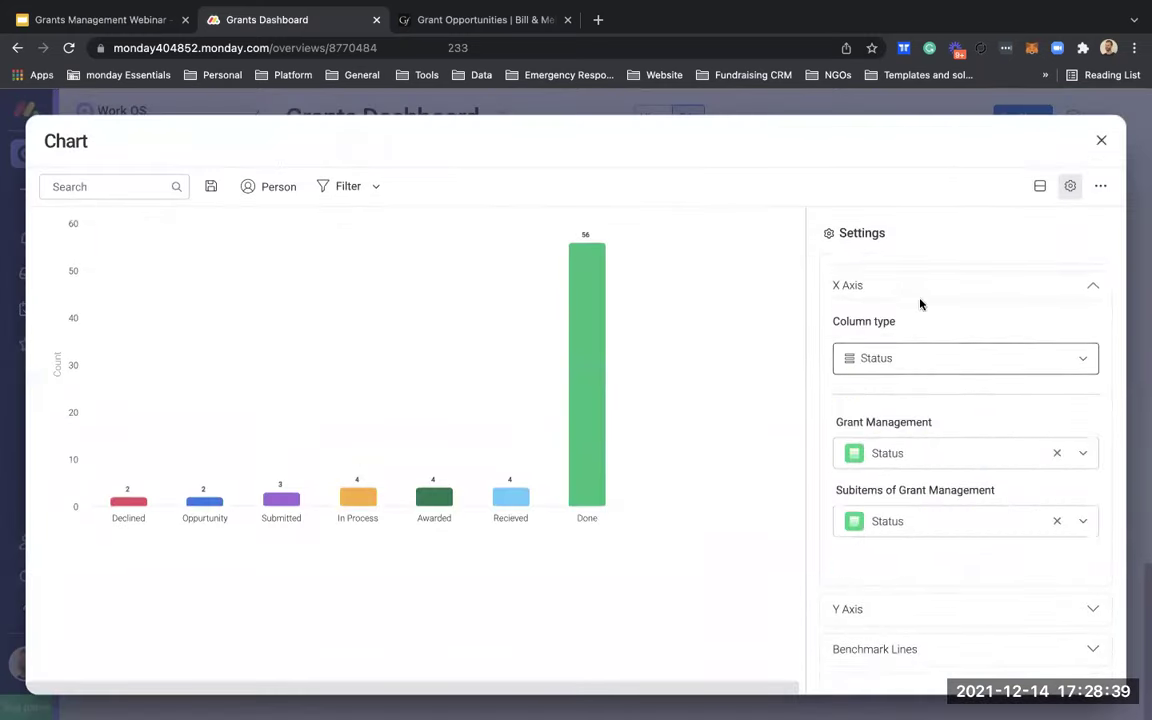
click(919, 354)
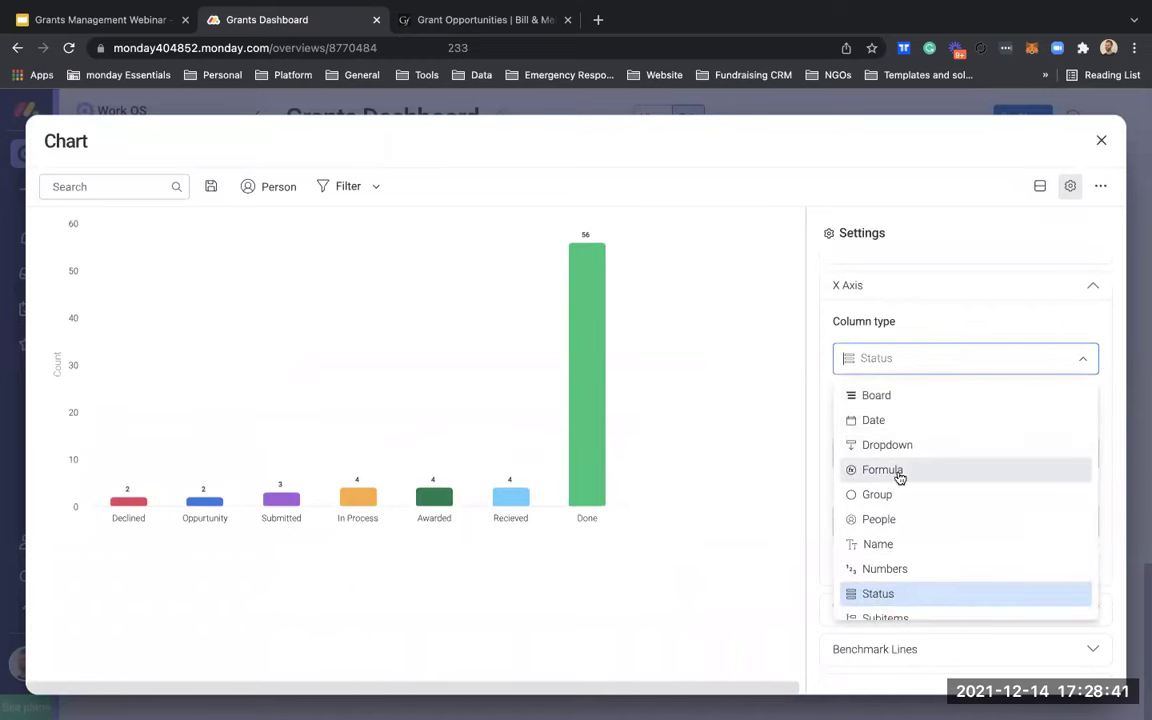
click(889, 519)
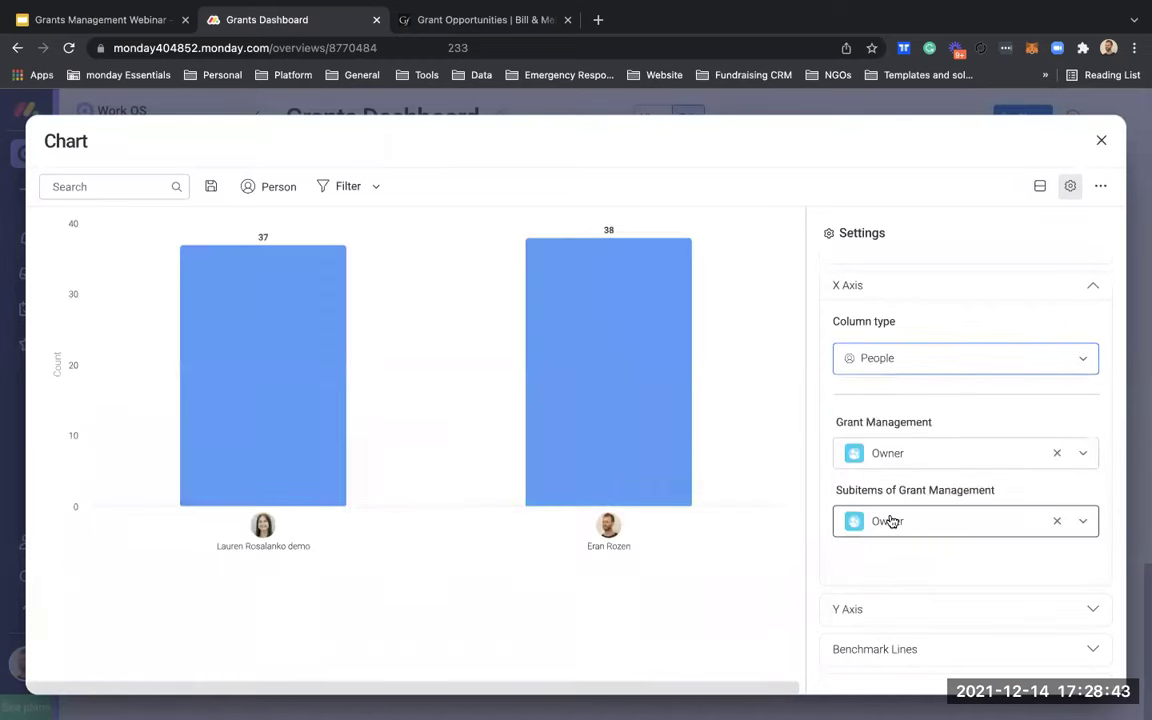
Step: Clear the Subitems Owner field and exclude subitems from the Y axis count
scroll(1059, 508, down, 1)
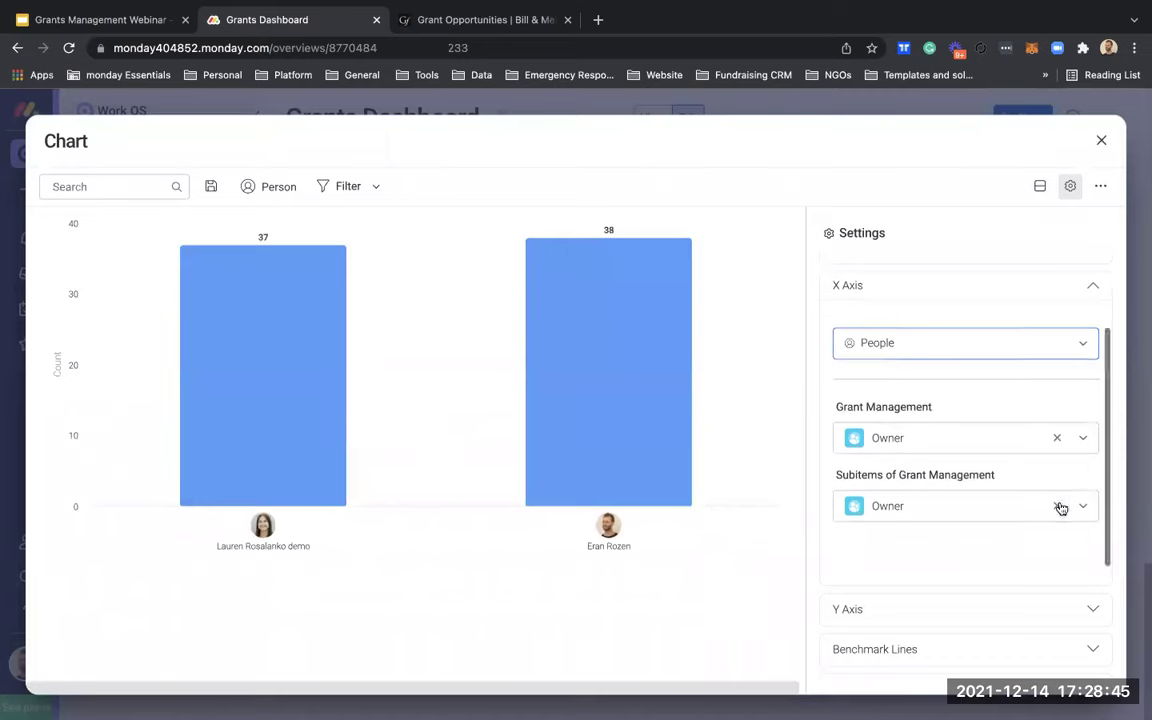
scroll(1059, 508, down, 1)
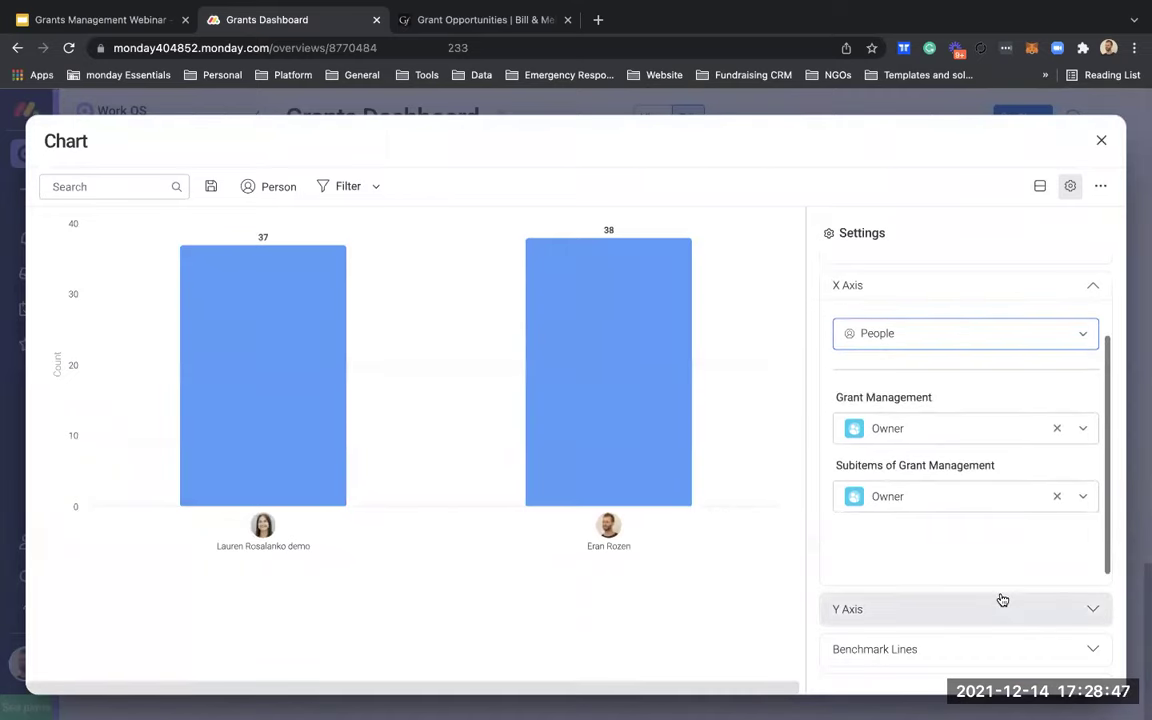
click(1057, 497)
scroll(1050, 510, down, 1)
click(975, 609)
scroll(990, 514, down, 1)
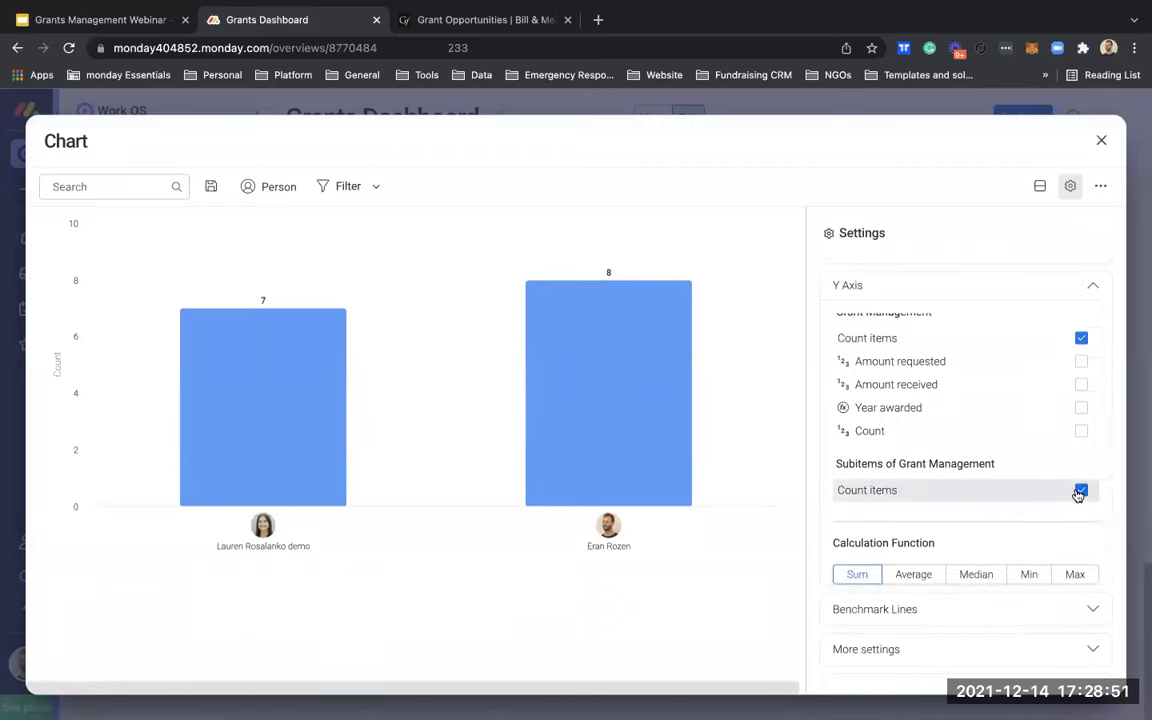
scroll(1078, 495, up, 1)
mouse_move(268, 437)
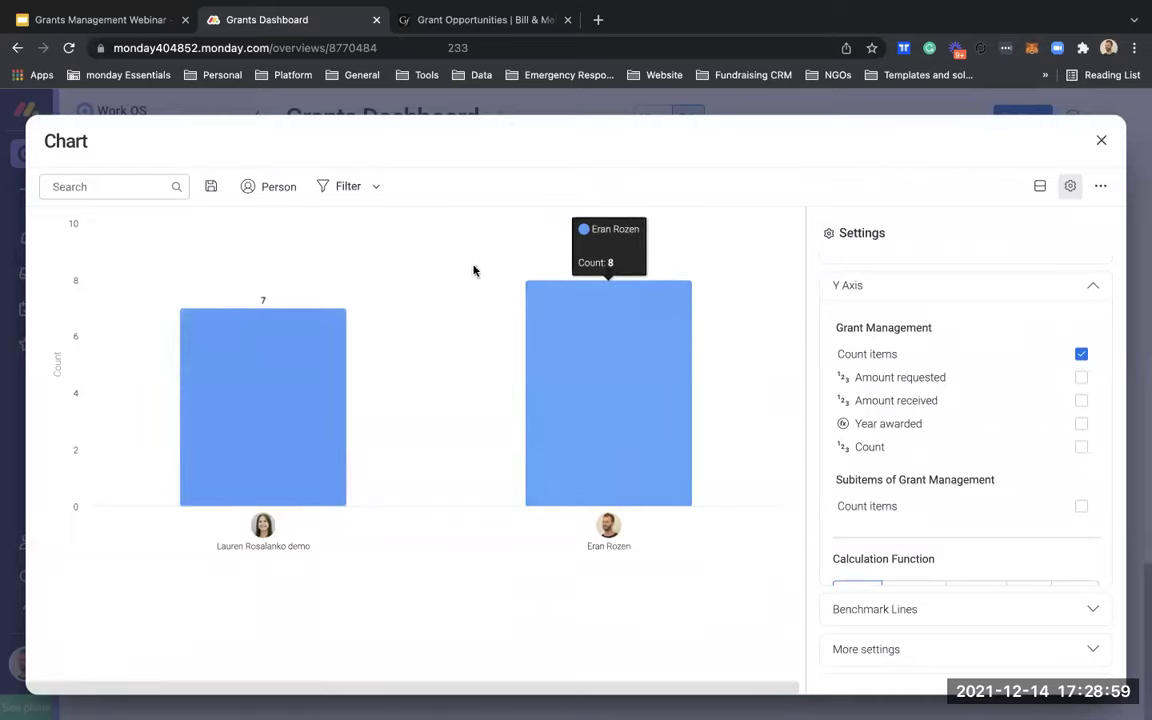
Step: Filter the owner chart to In Process status and exit full screen
click(331, 188)
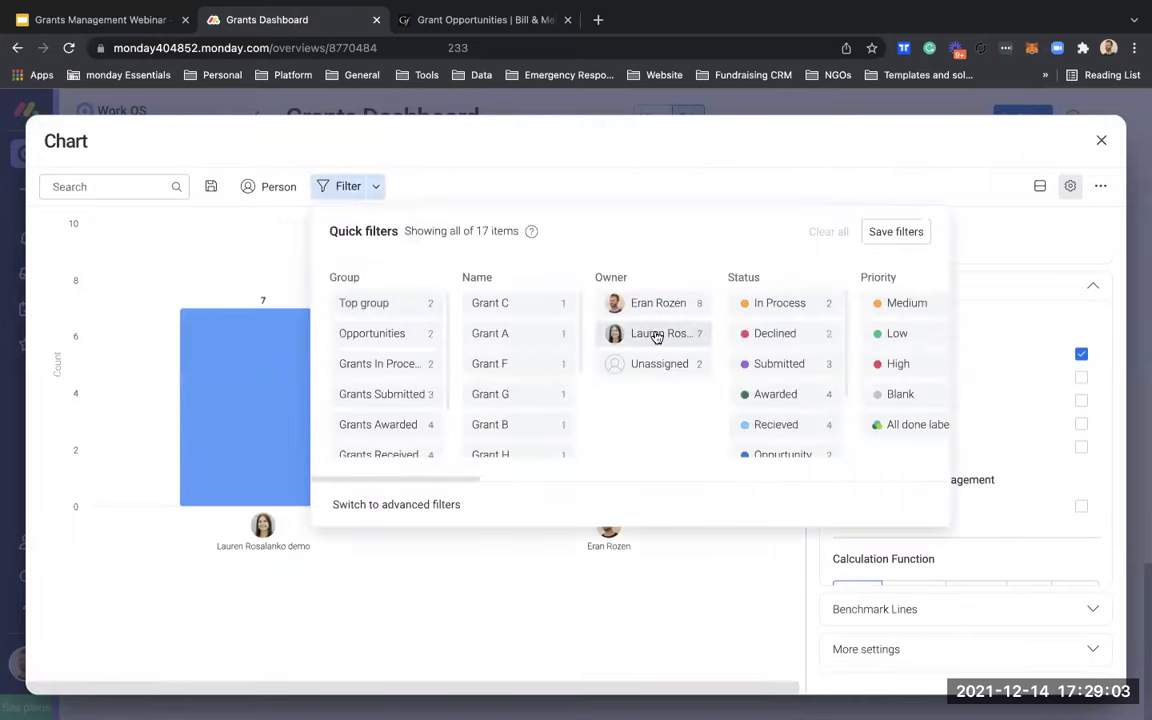
scroll(656, 334, right, 2)
click(716, 307)
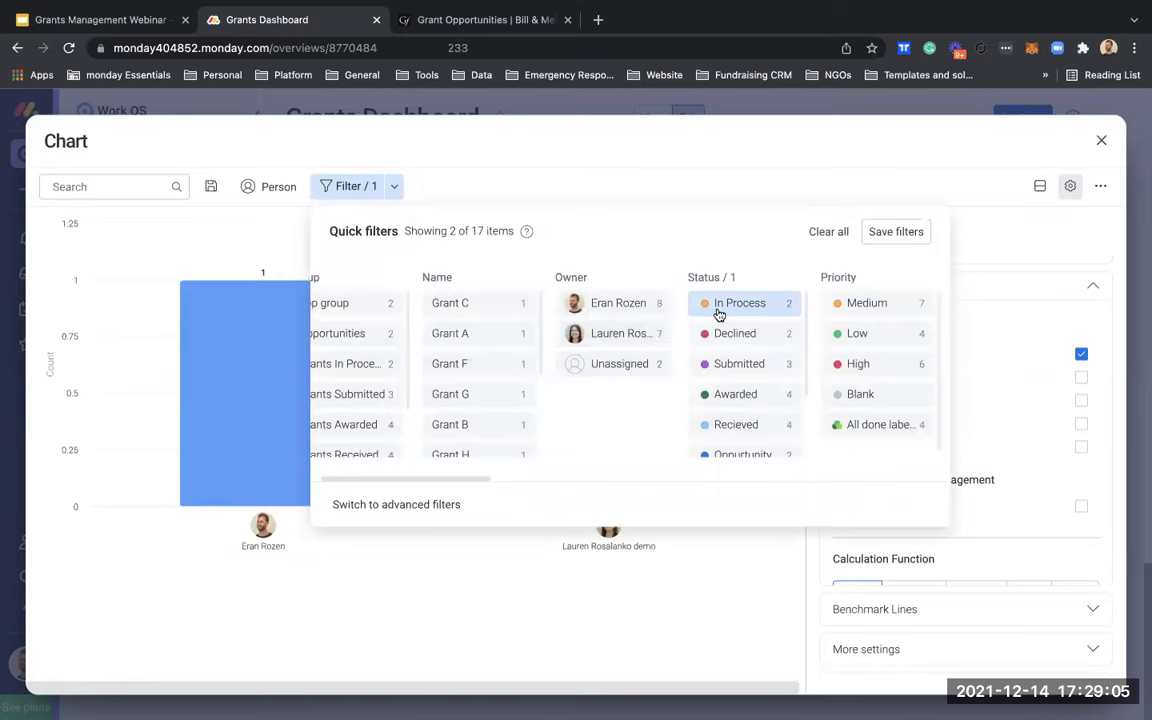
click(515, 613)
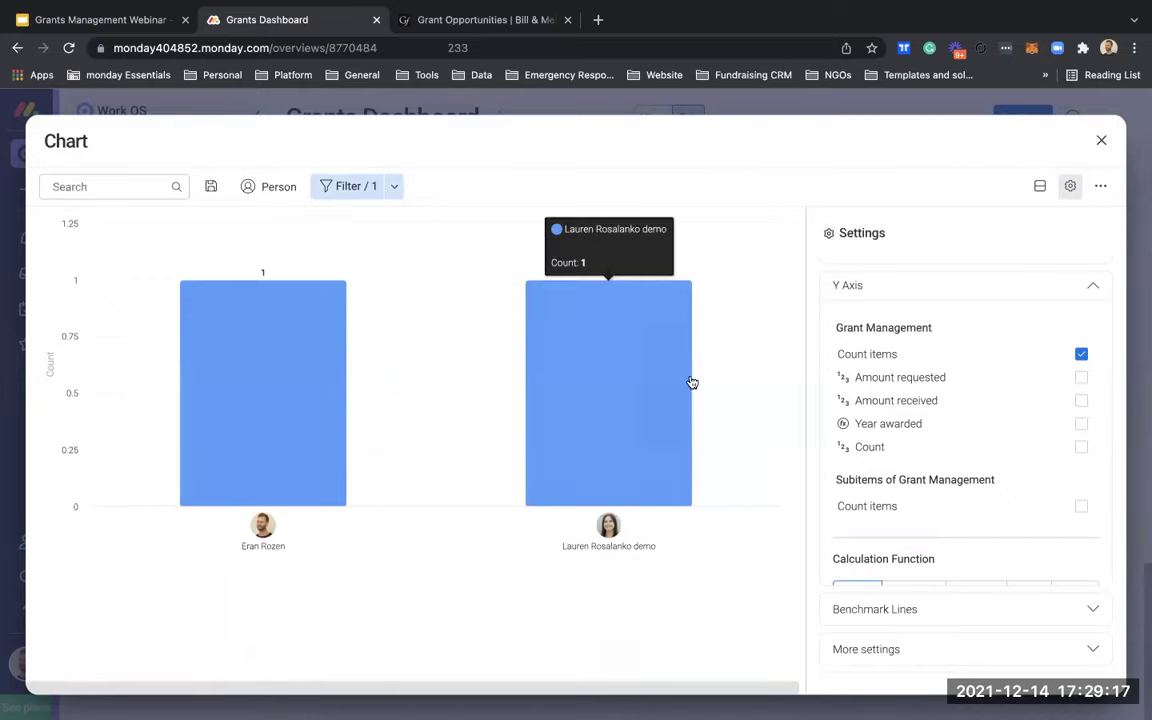
click(1099, 143)
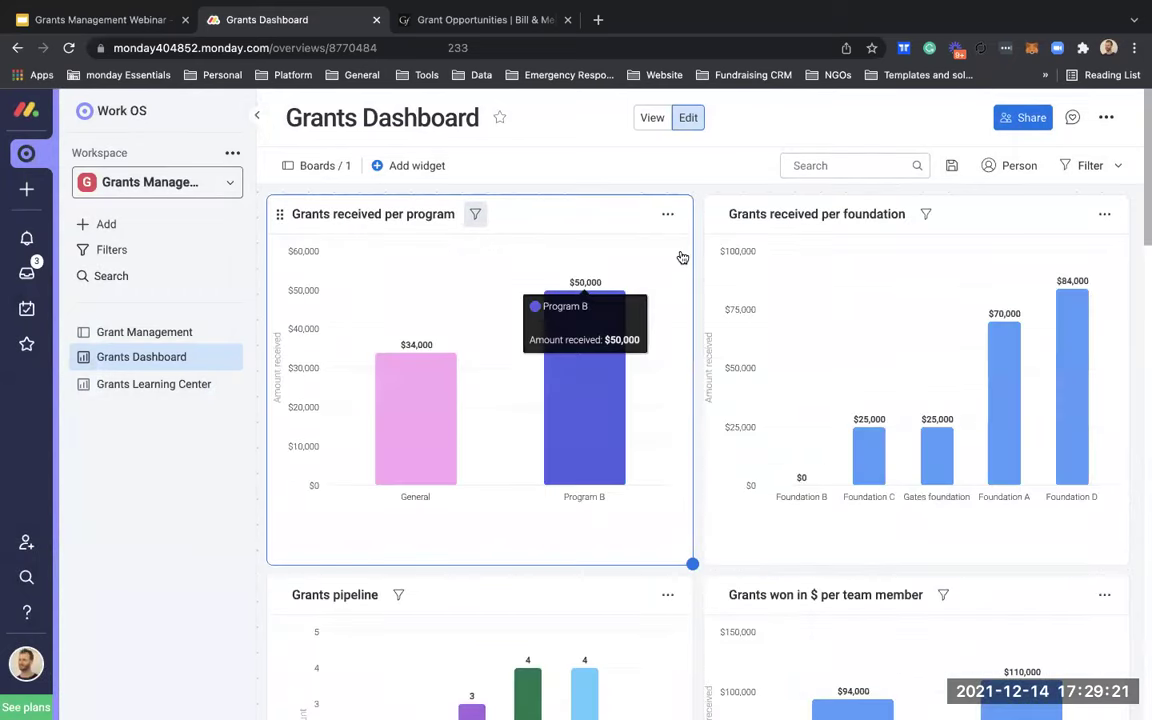
Step: Open the Grant Management board and filter it to one team member's grants
click(175, 331)
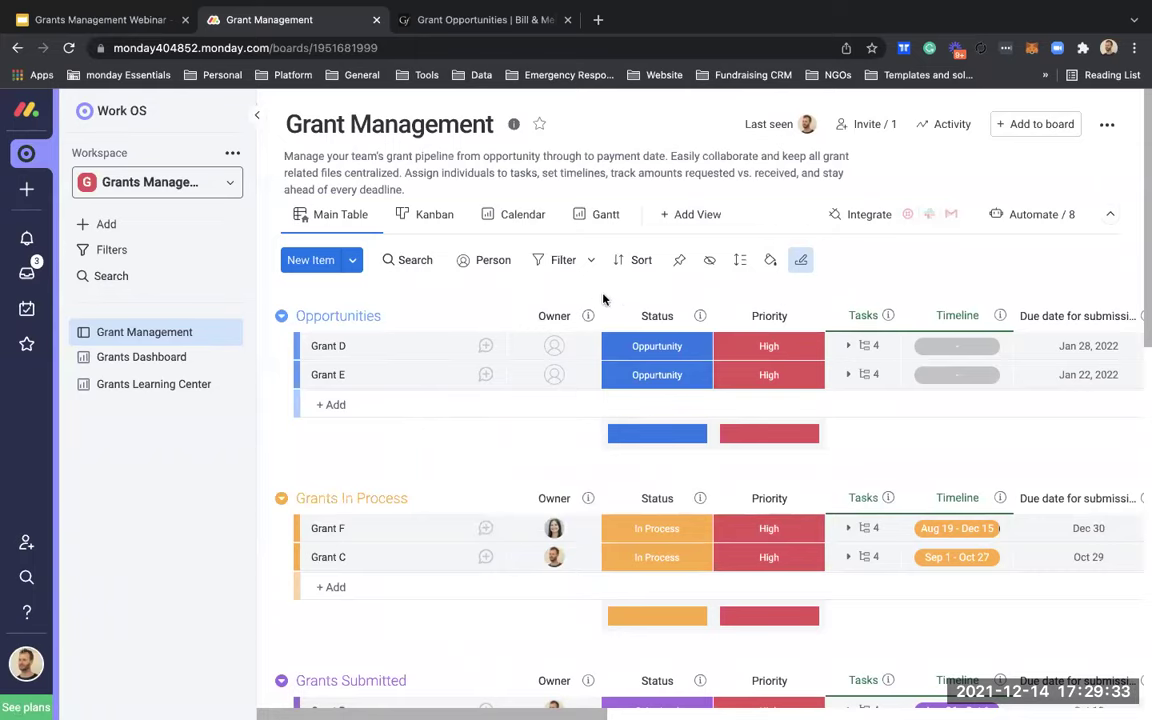
scroll(613, 500, down, 2)
scroll(615, 505, up, 2)
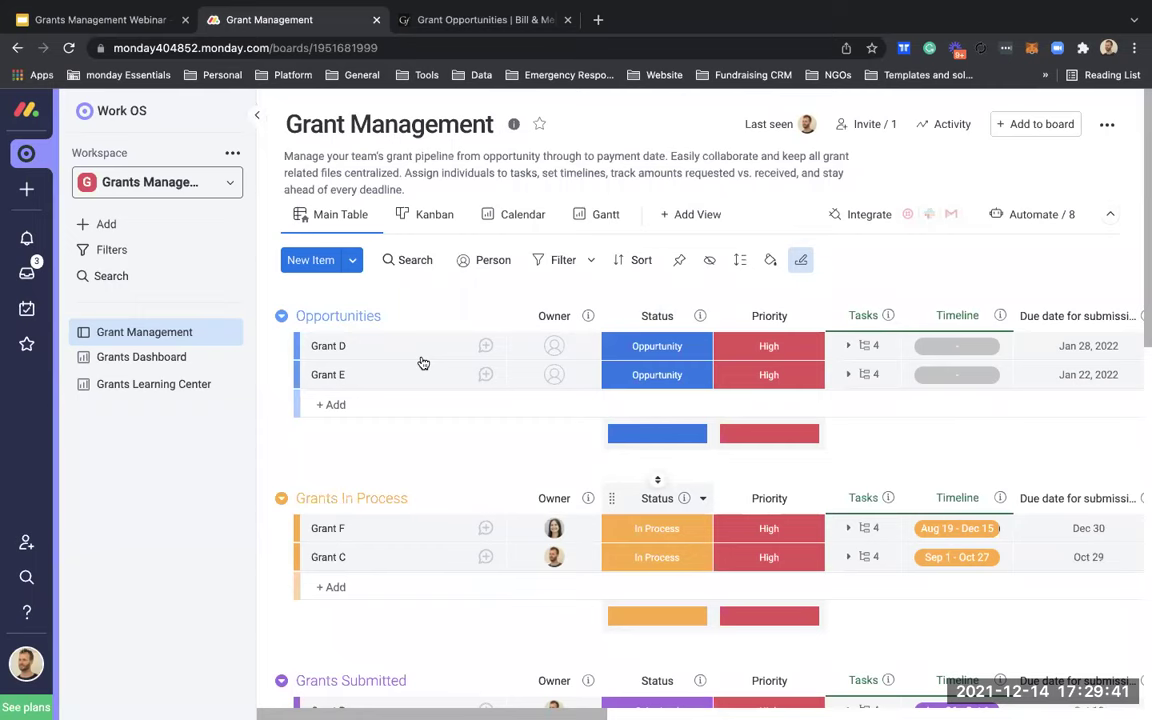
click(486, 260)
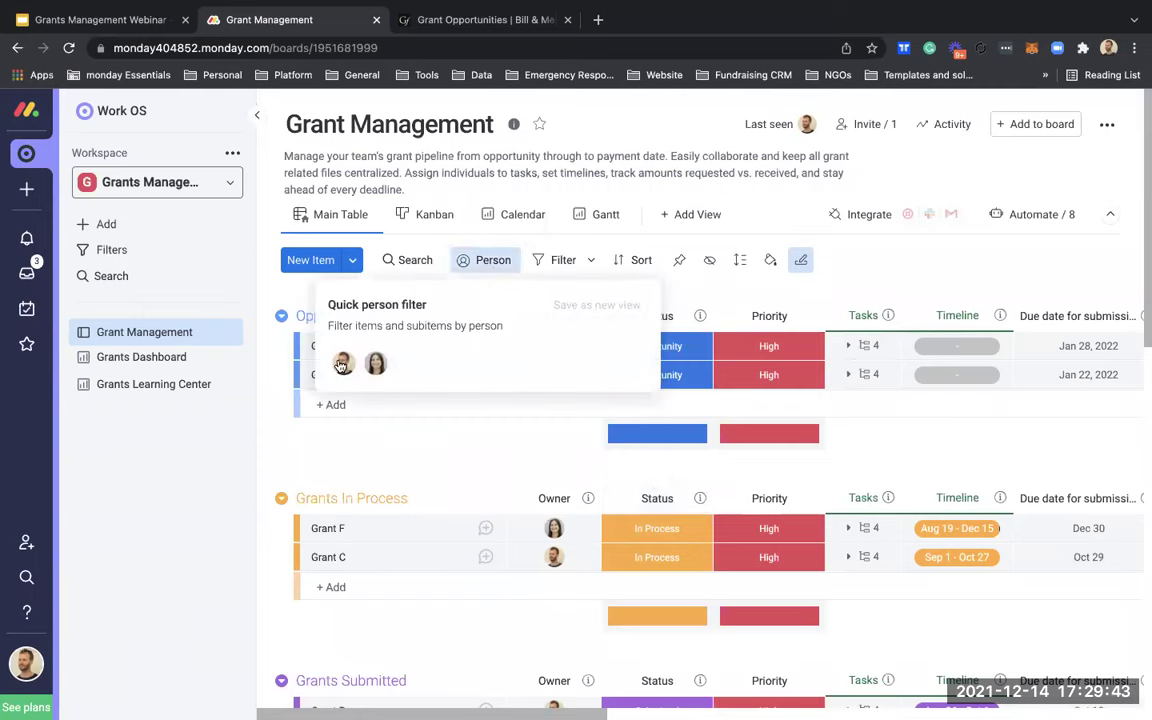
click(341, 364)
click(584, 431)
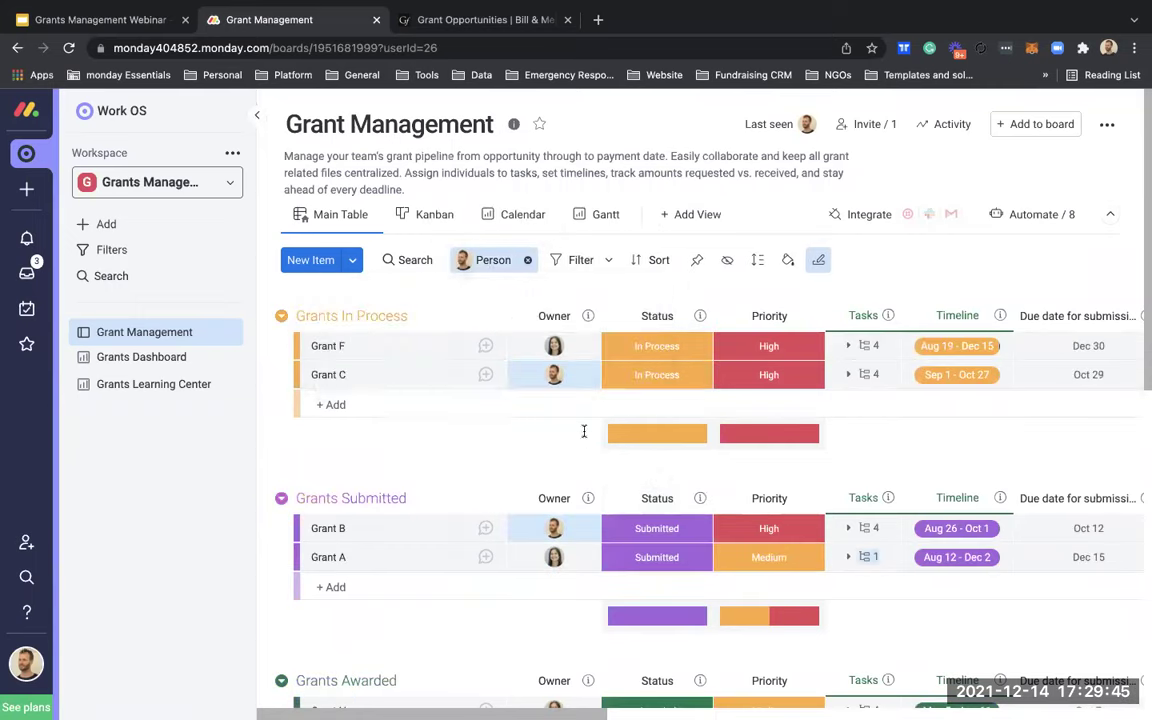
scroll(573, 481, down, 5)
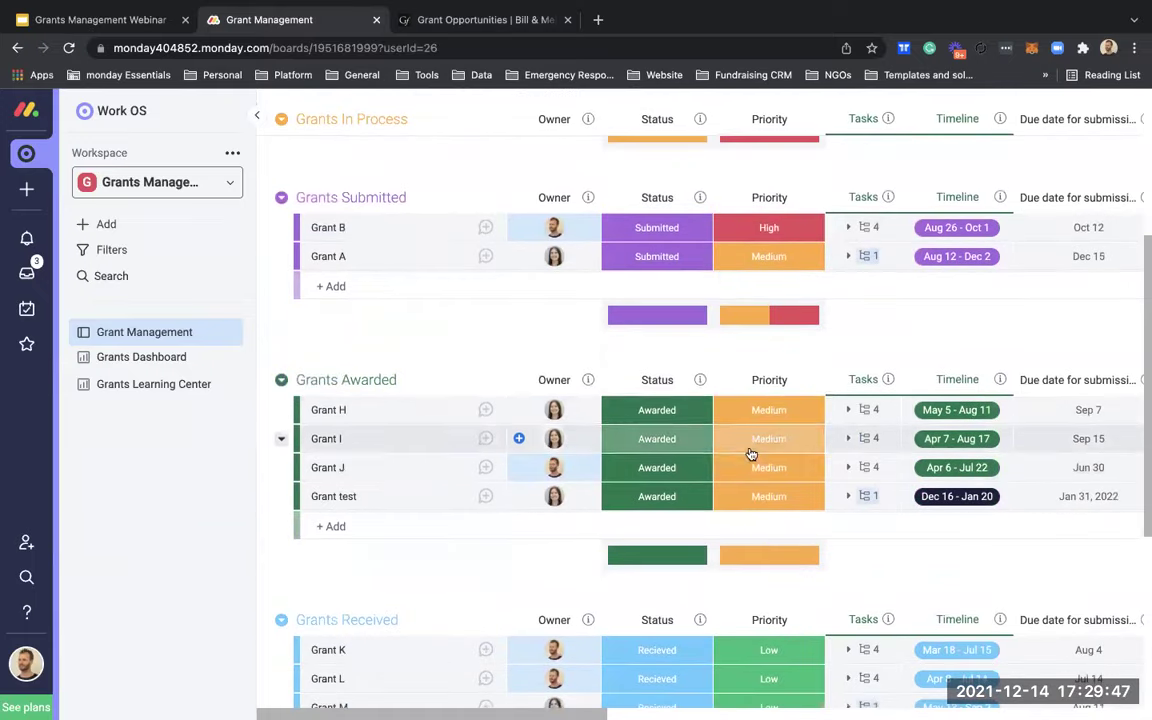
click(856, 474)
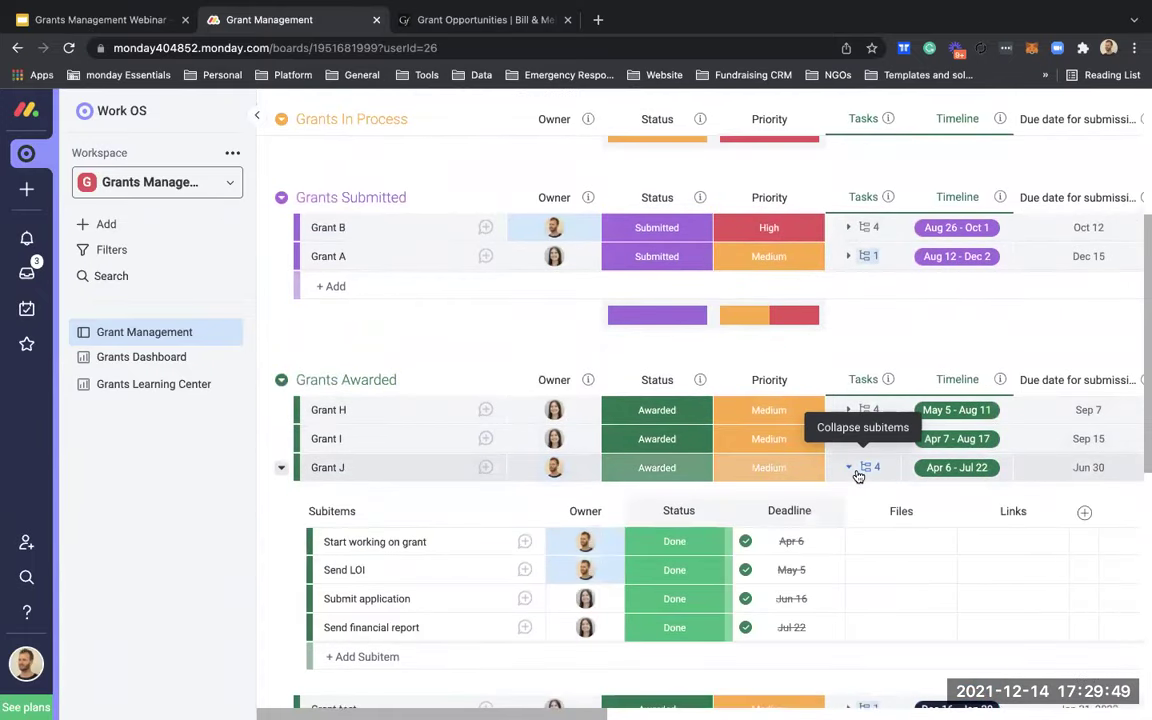
click(852, 468)
scroll(607, 362, up, 5)
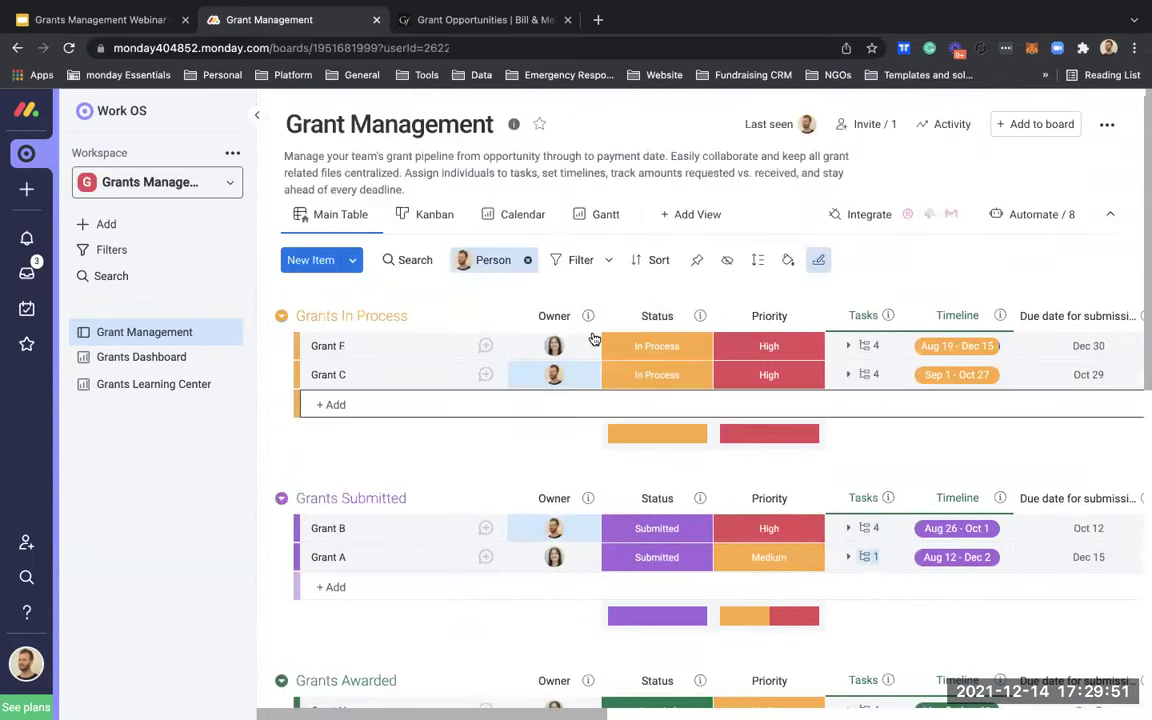
click(531, 261)
click(533, 265)
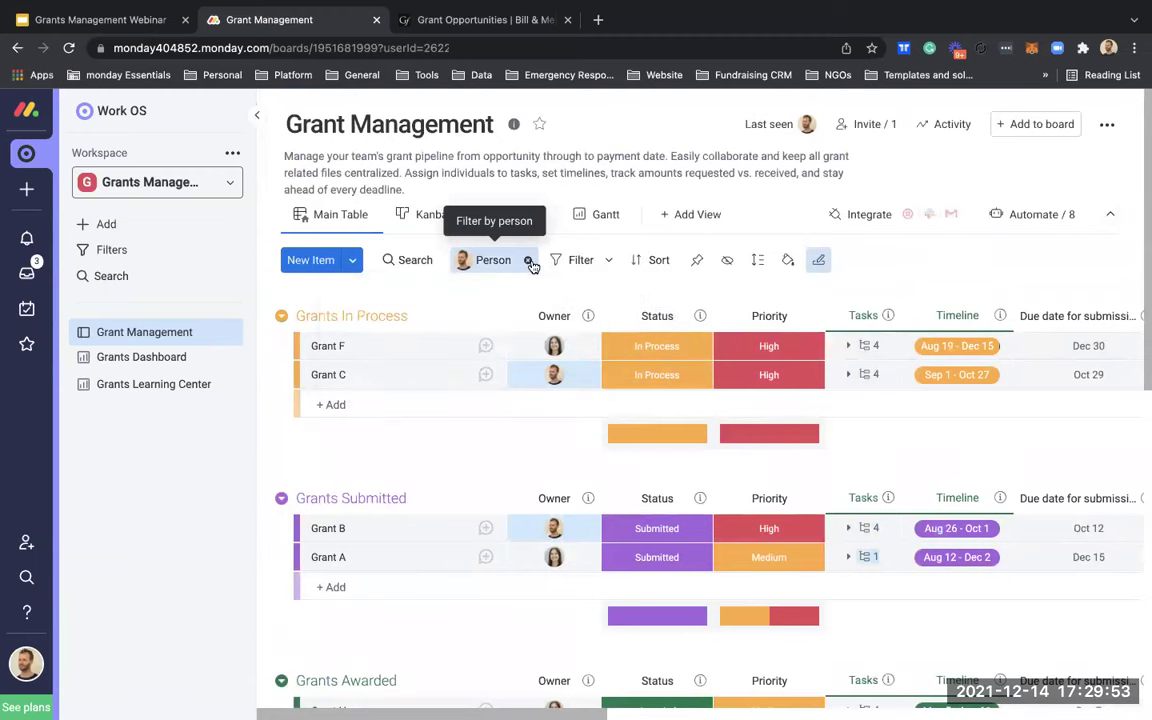
click(528, 262)
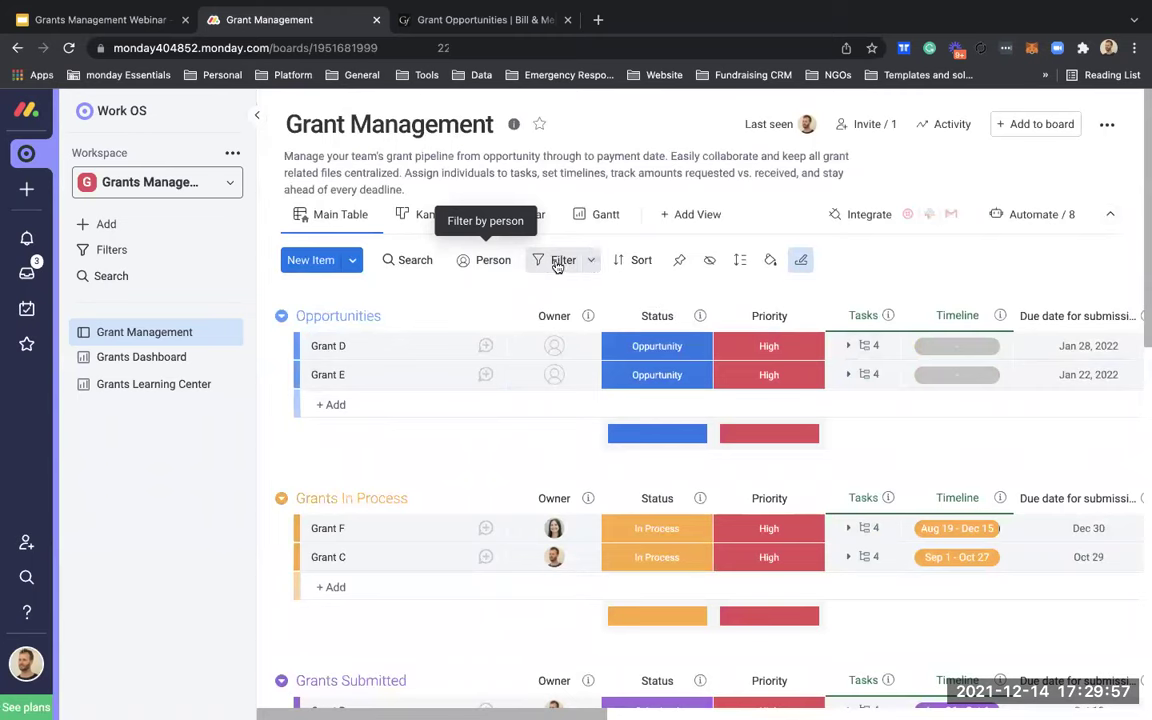
click(558, 263)
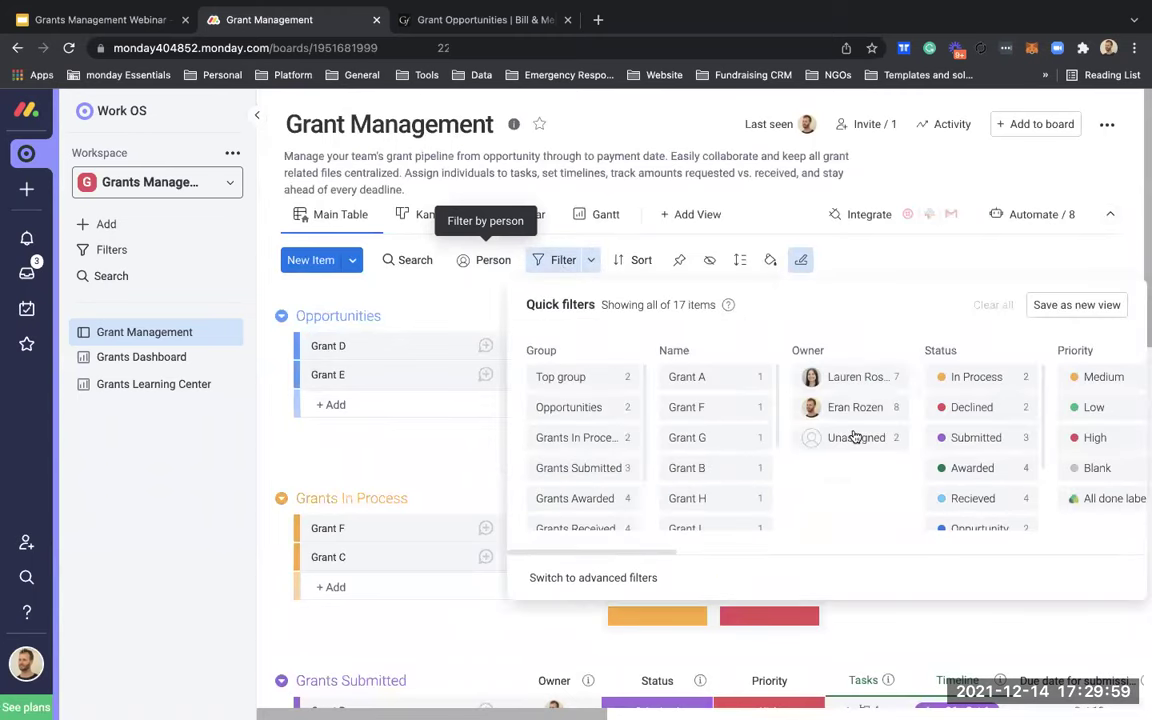
click(830, 408)
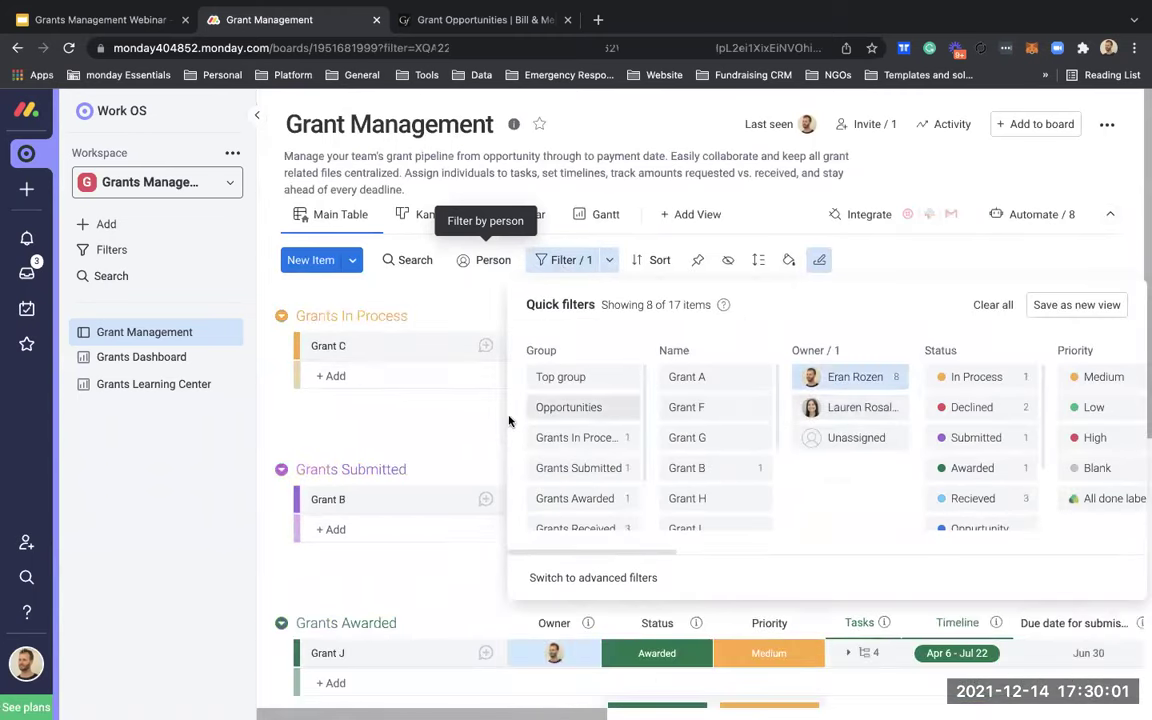
click(450, 419)
scroll(589, 494, down, 4)
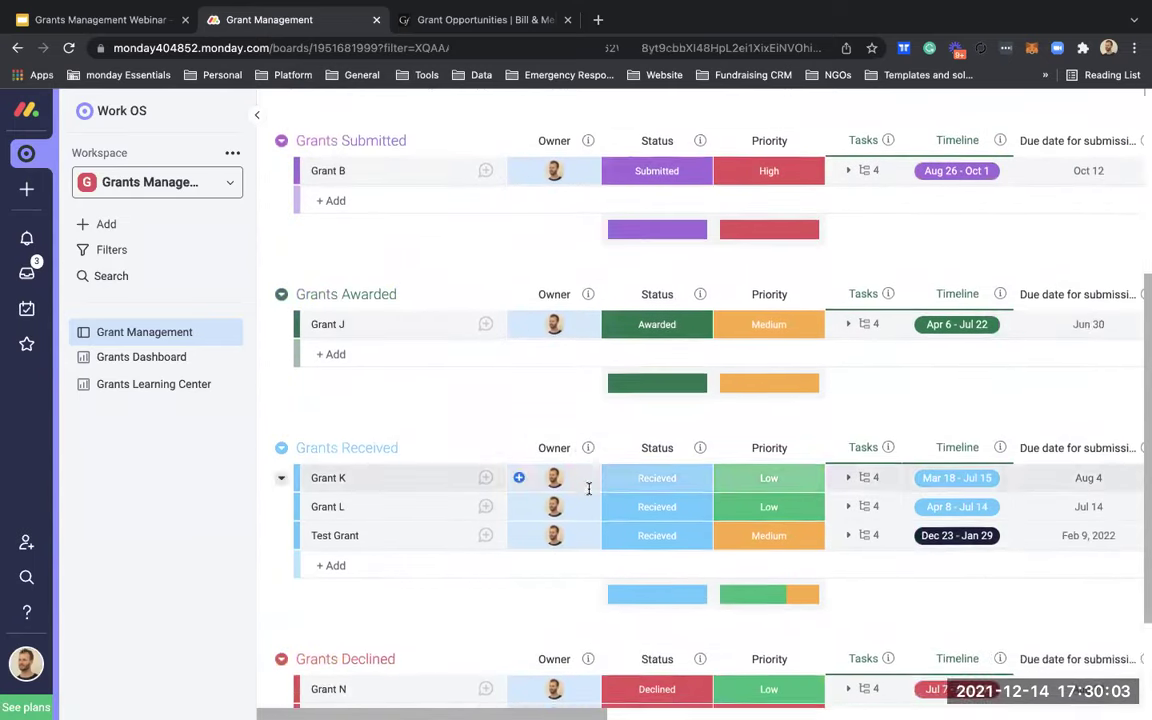
scroll(589, 494, up, 5)
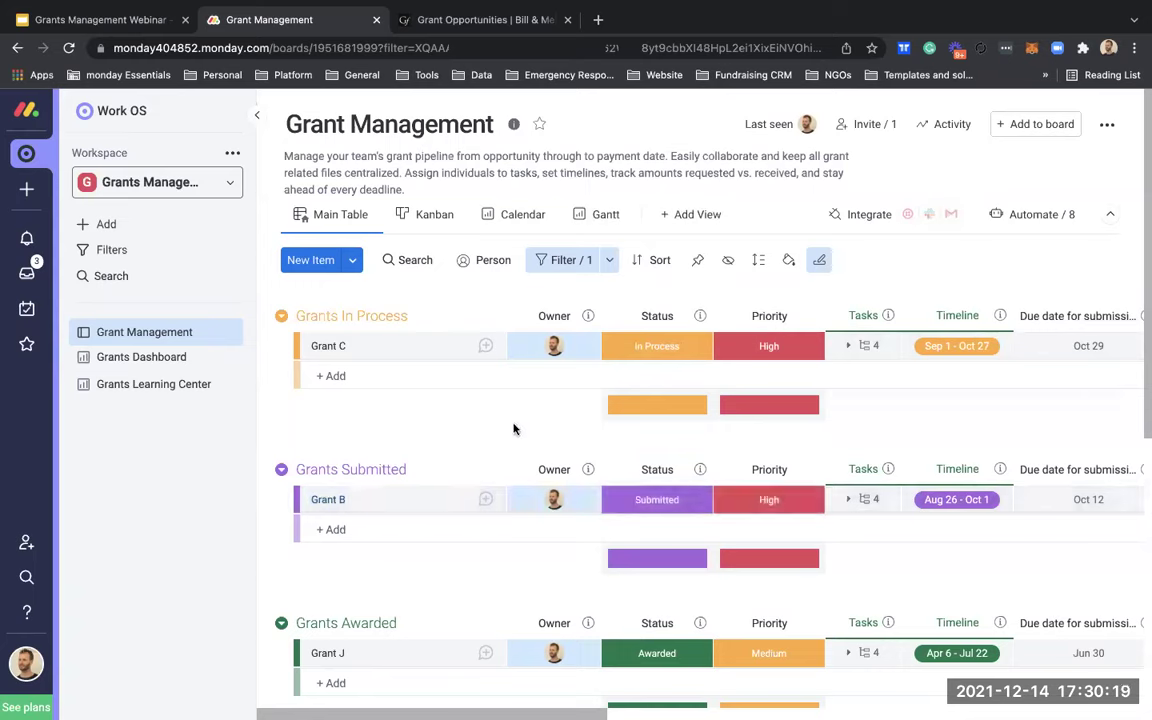
click(566, 260)
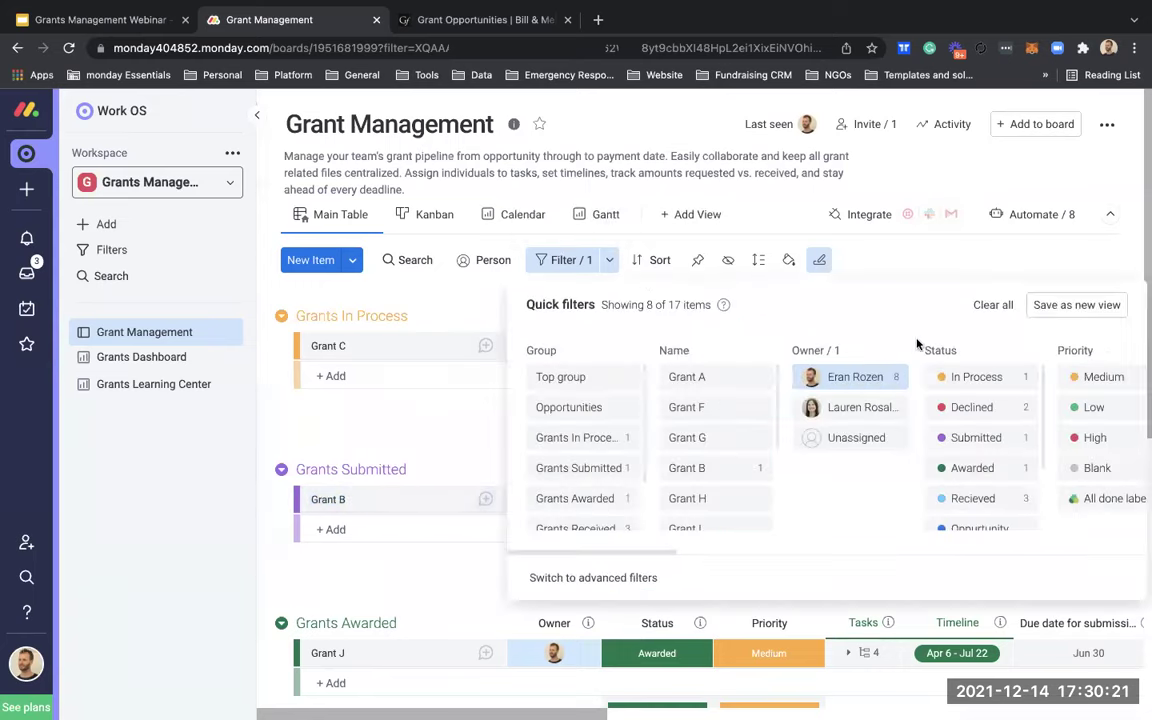
click(992, 305)
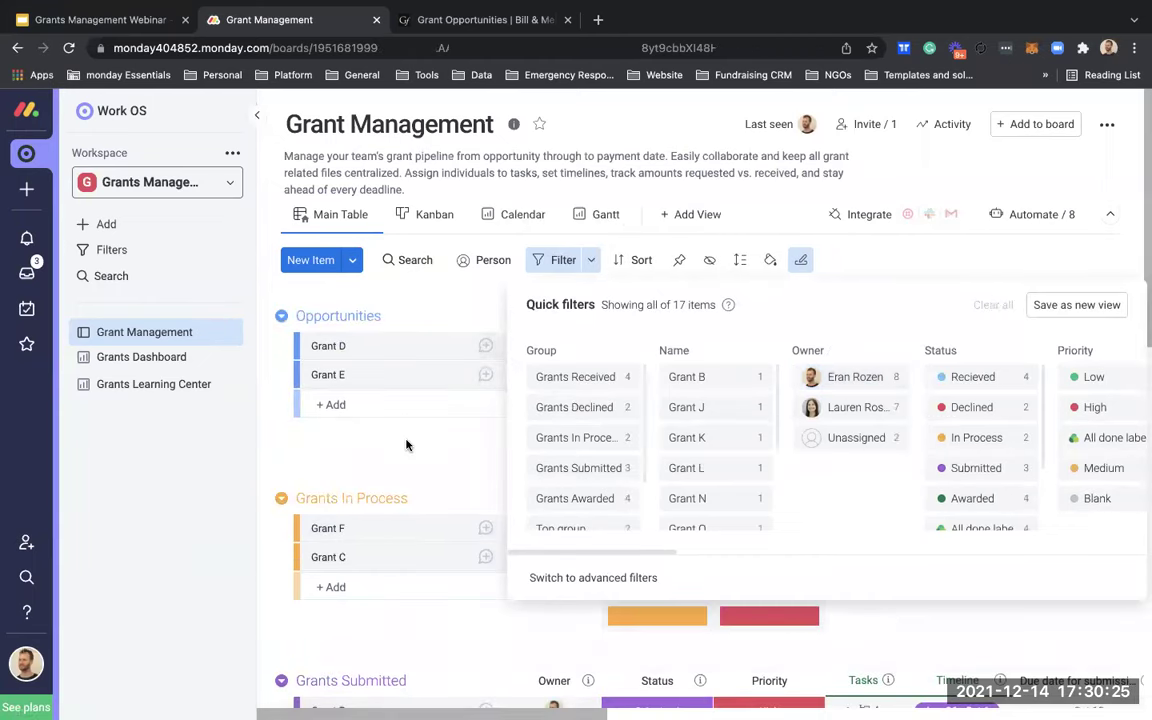
click(406, 445)
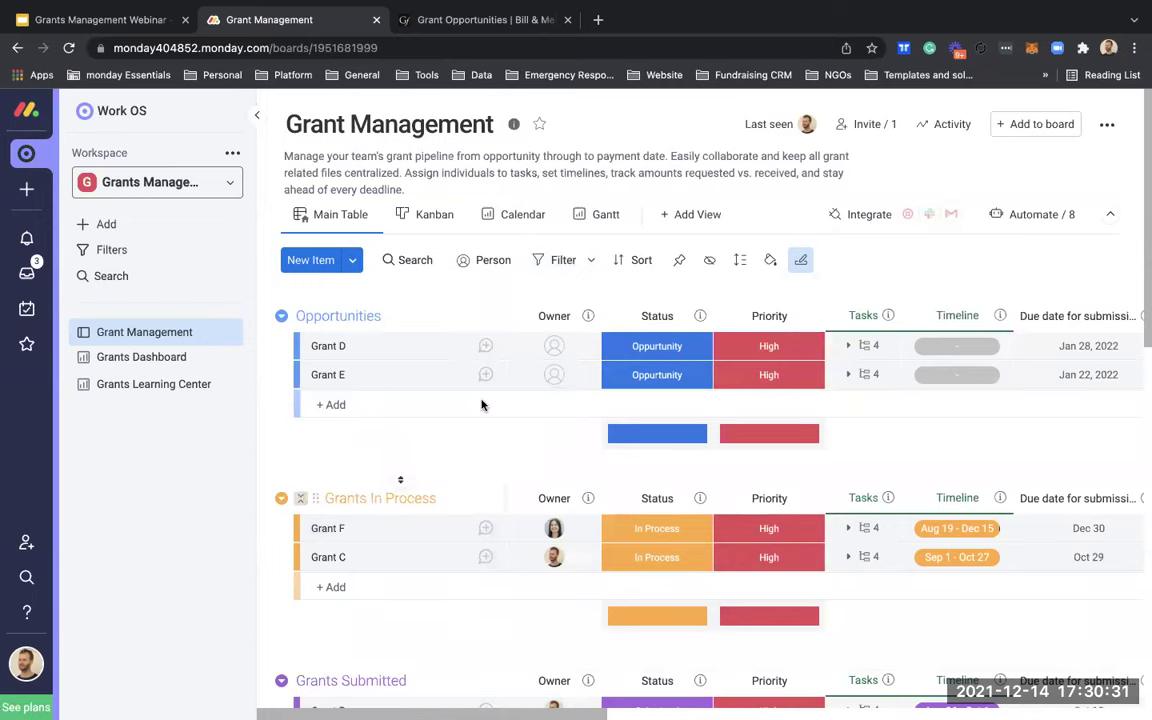
scroll(465, 491, down, 6)
scroll(465, 491, up, 6)
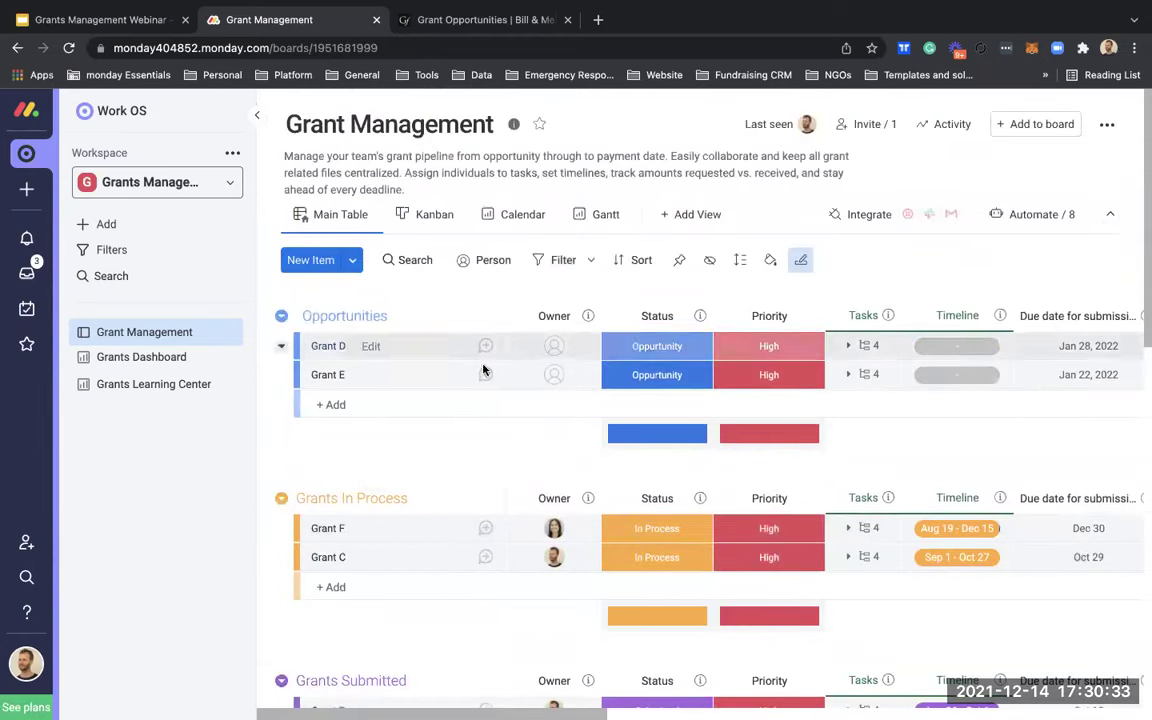
scroll(488, 496, down, 4)
scroll(488, 496, down, 3)
scroll(489, 496, up, 6)
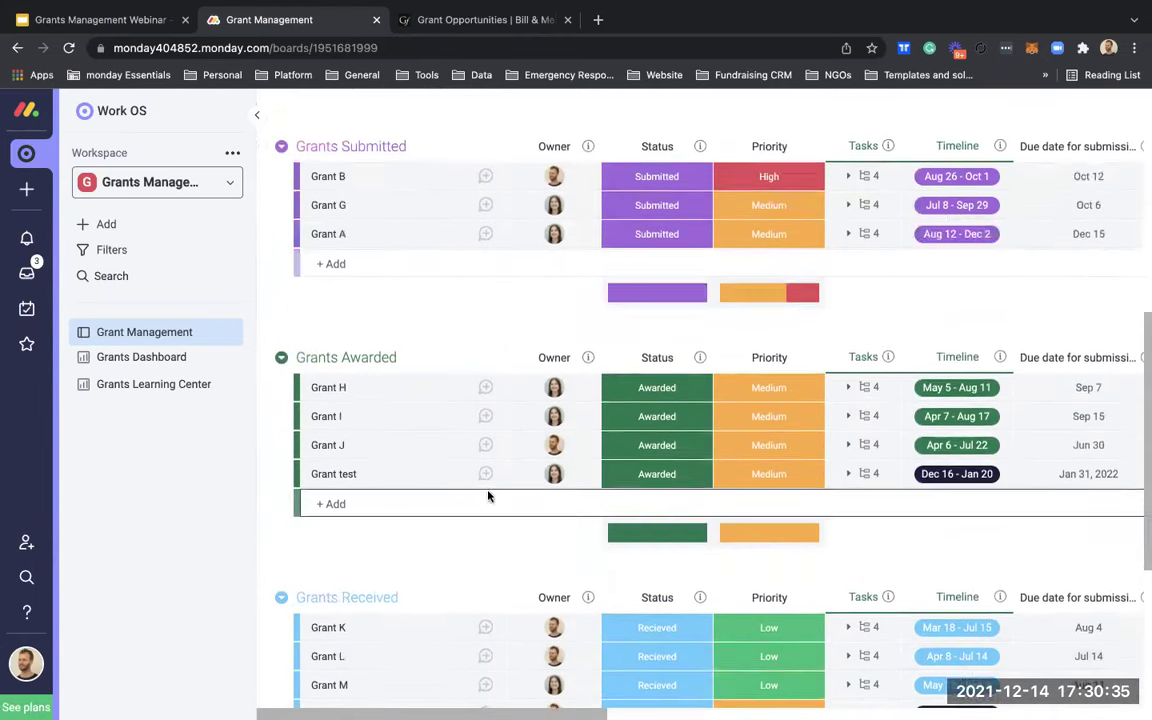
Step: View the Grants Dashboard and Grants Learning Center, then open a new browser tab
click(148, 356)
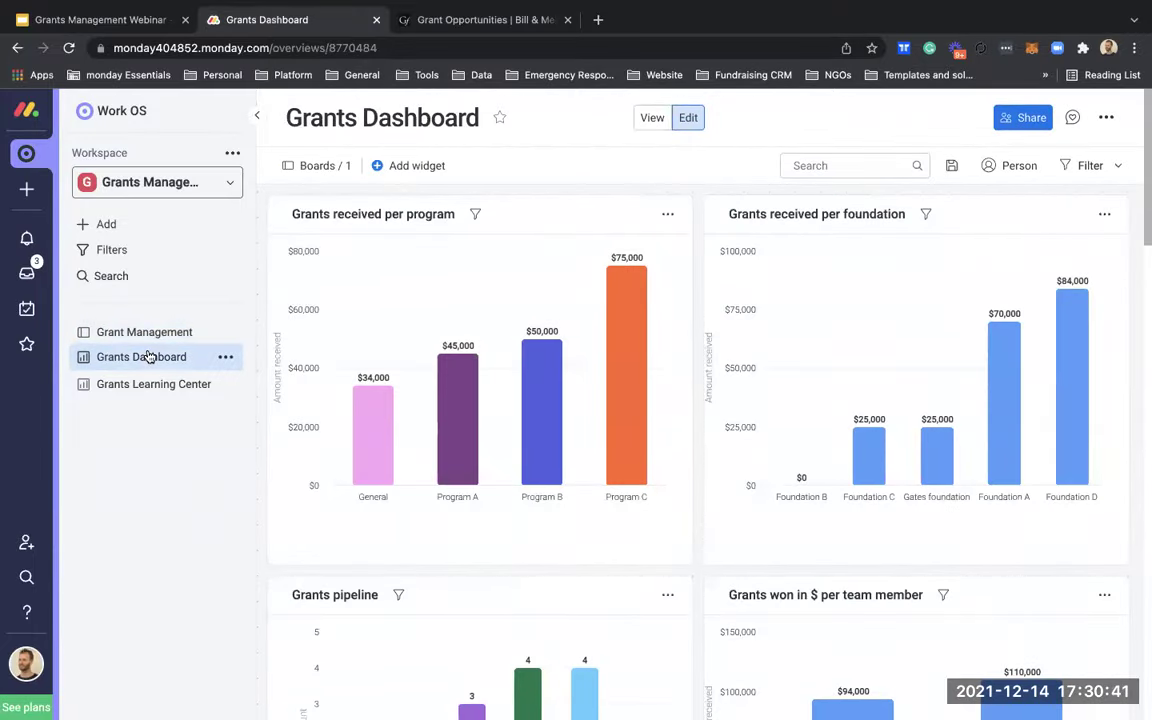
click(152, 385)
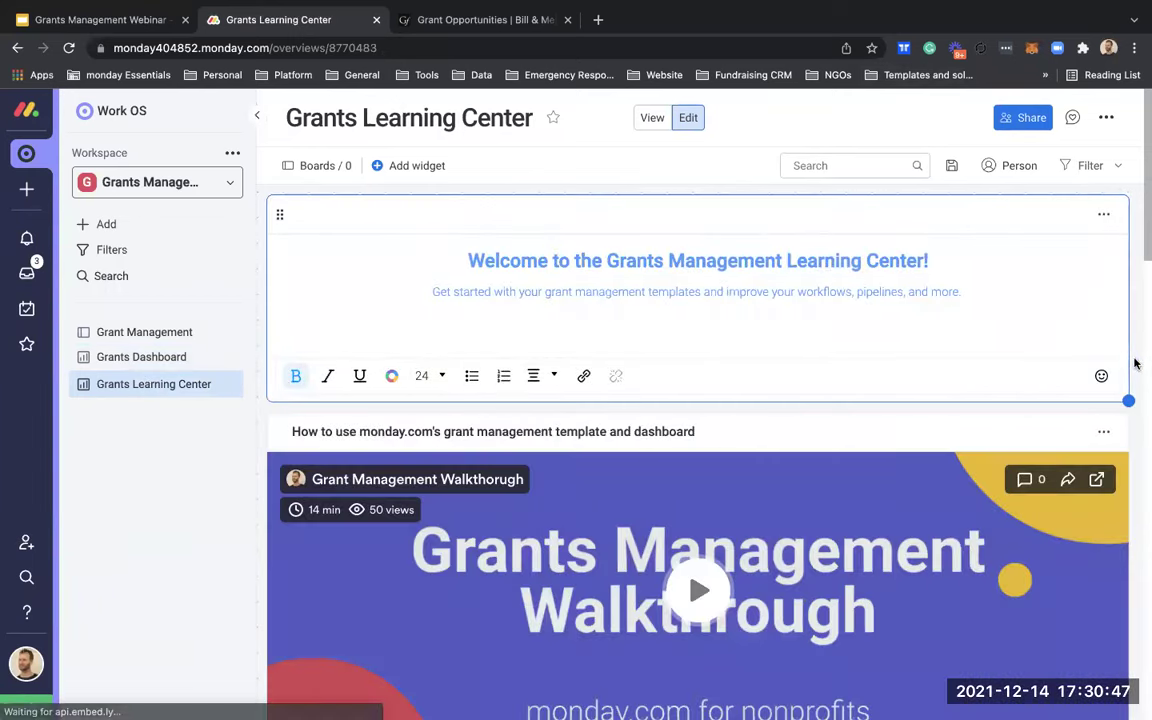
scroll(1141, 369, down, 1)
scroll(1141, 369, down, 5)
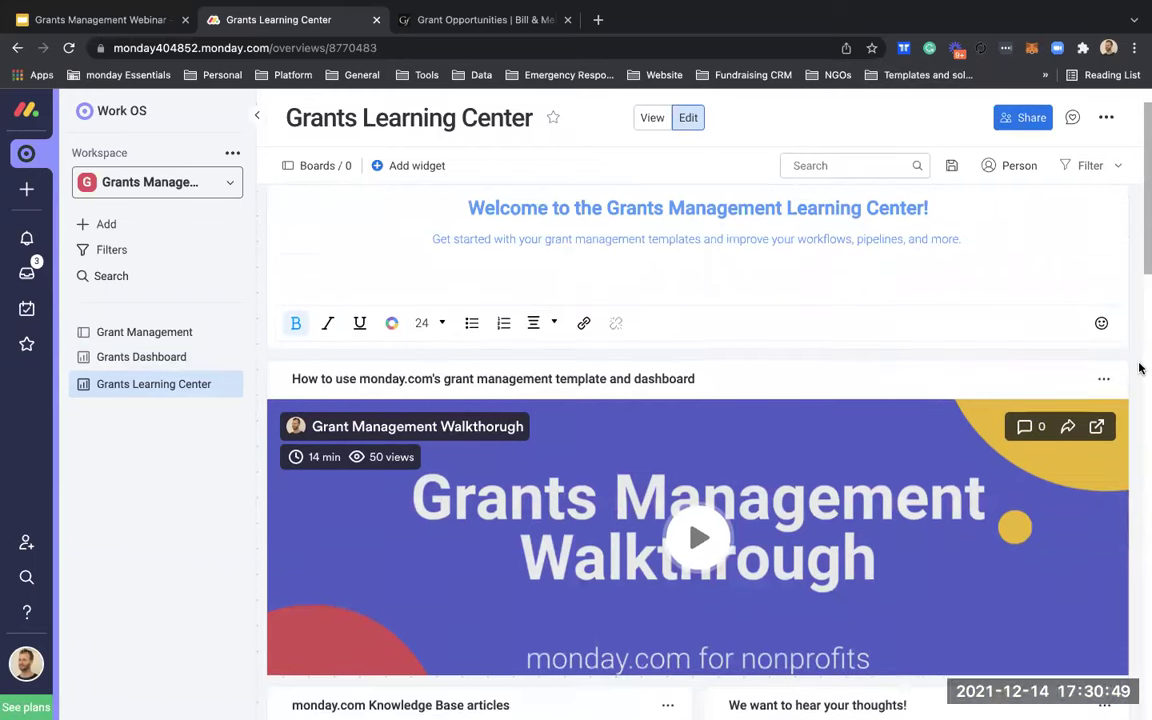
scroll(1139, 369, down, 6)
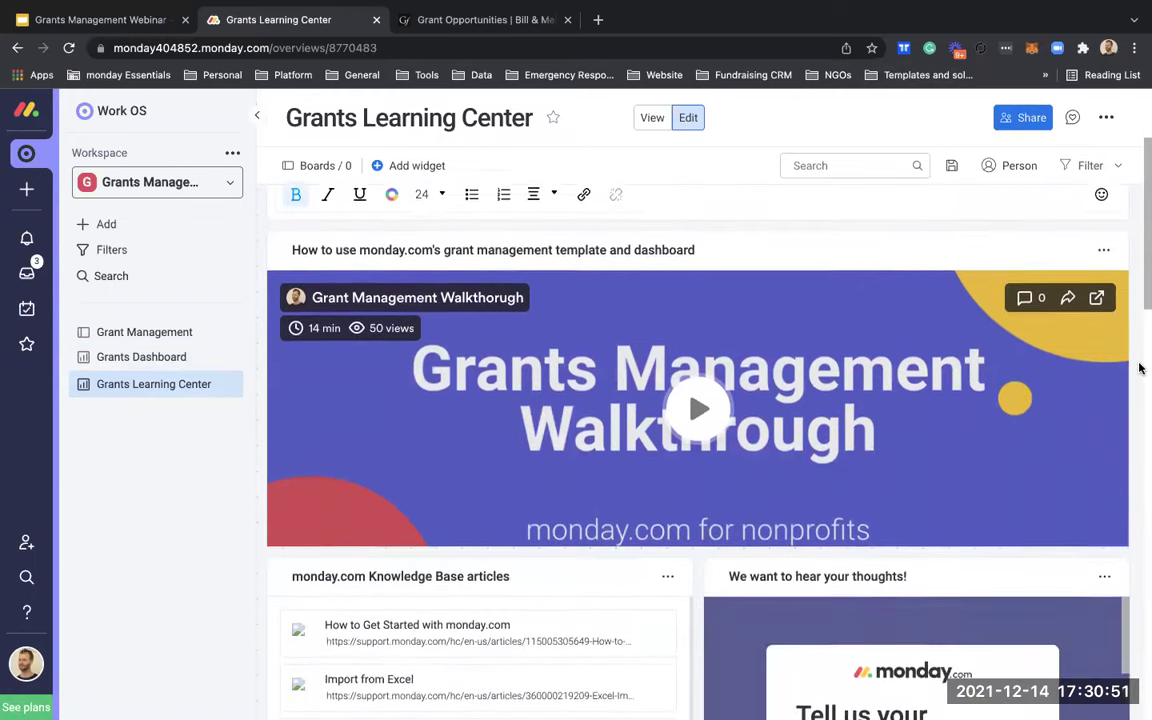
scroll(1100, 369, up, 10)
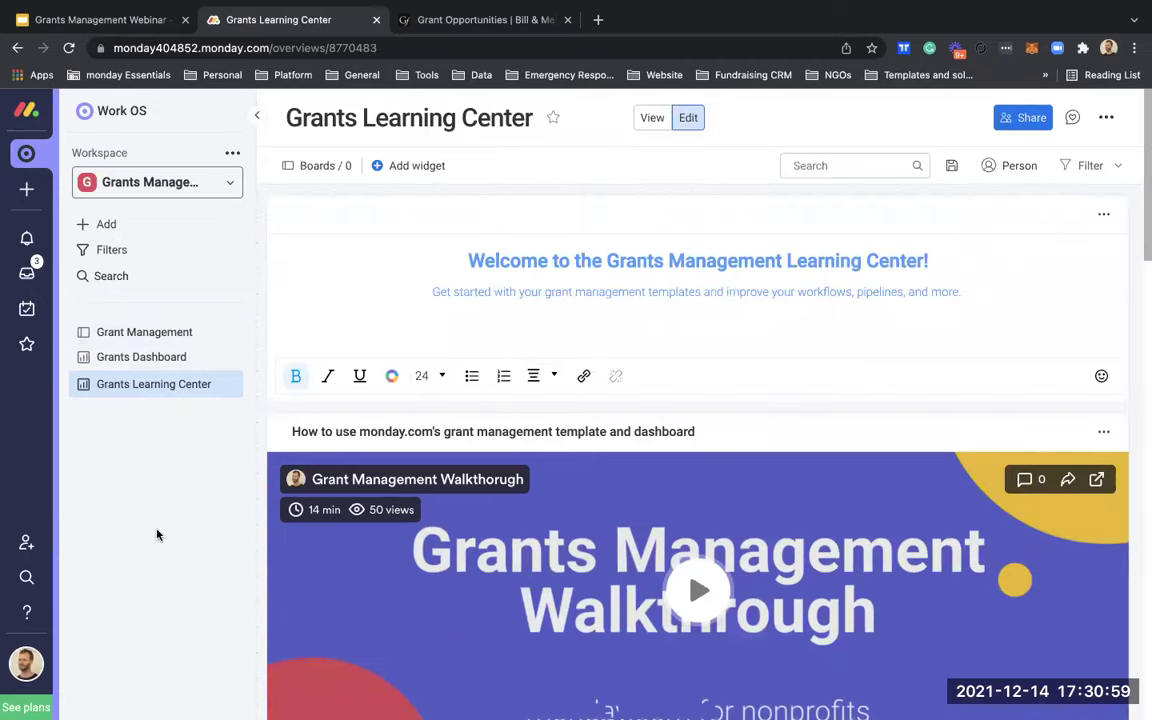
click(597, 20)
Step: Open the Fundraising CRM demo from the Platform bookmarks and browse its template center
click(296, 76)
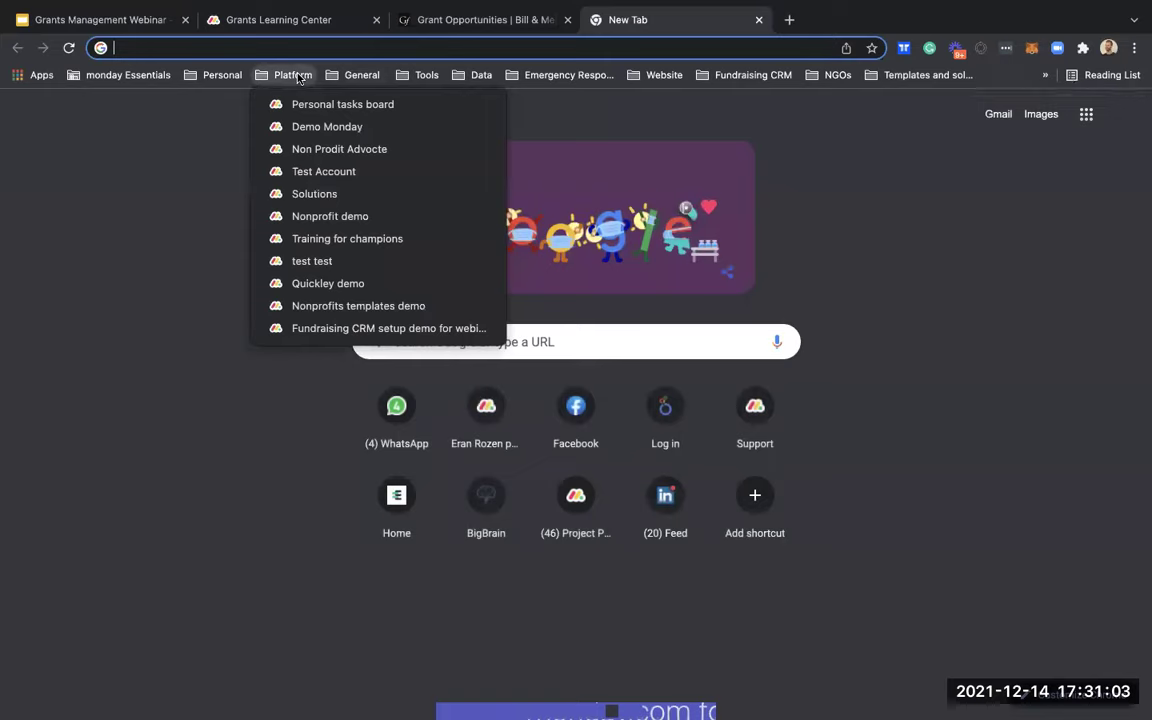
click(311, 328)
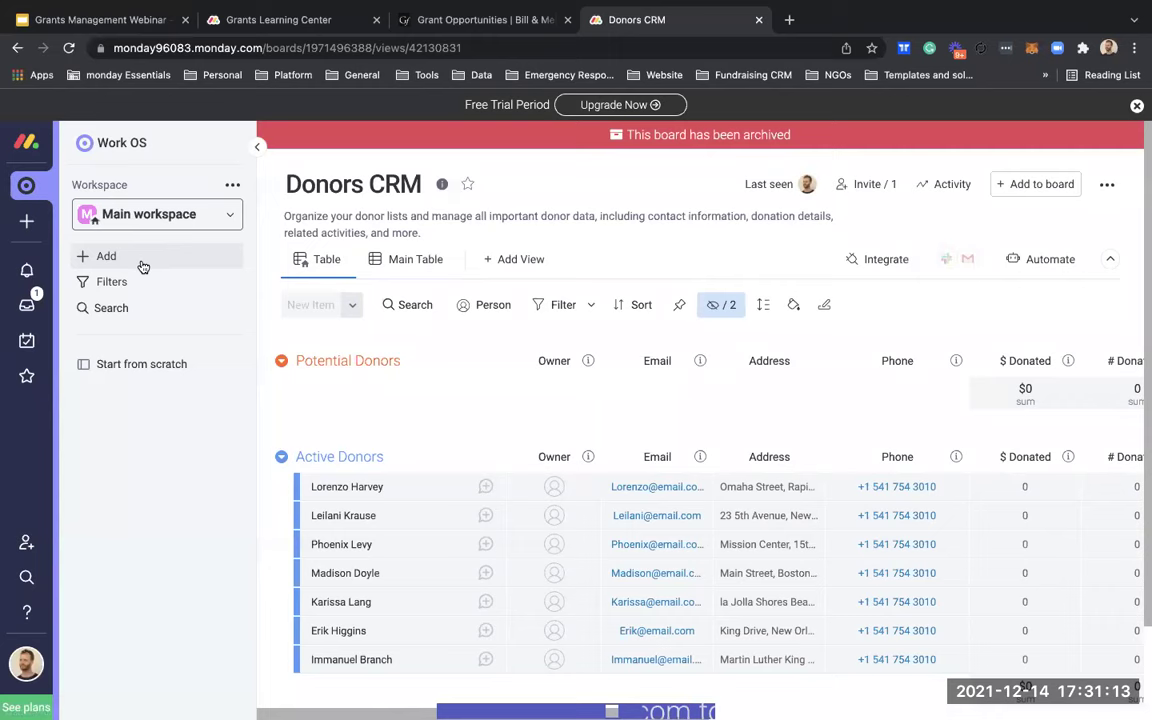
click(143, 264)
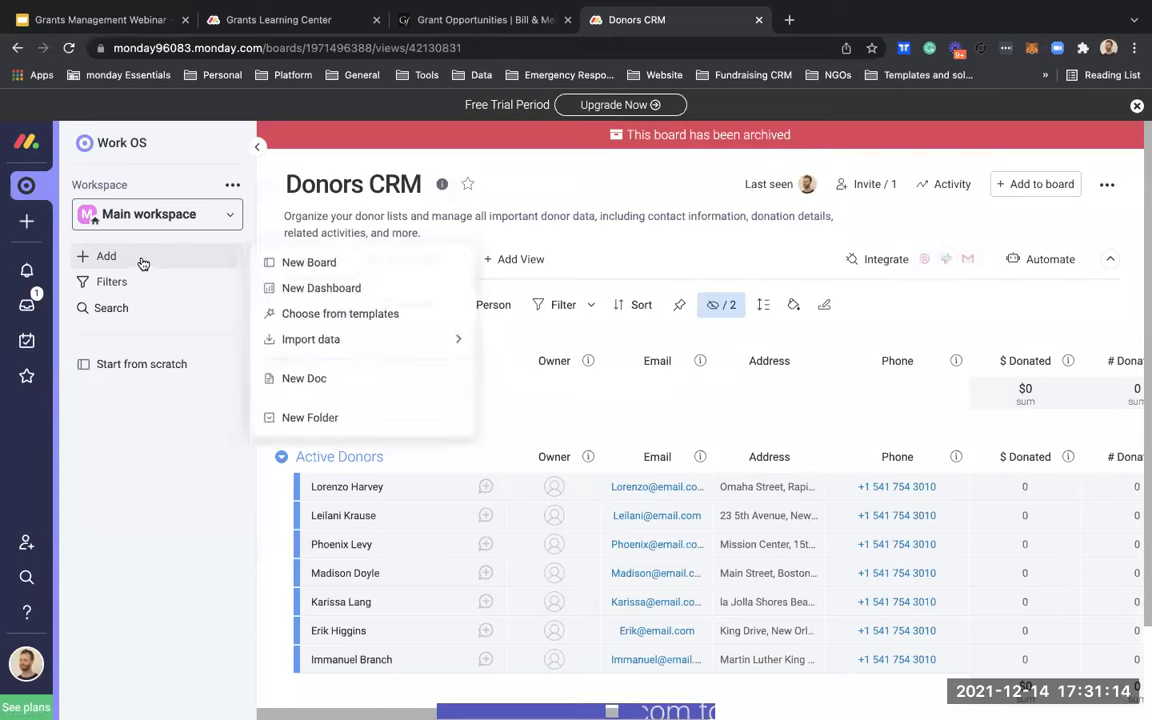
click(306, 316)
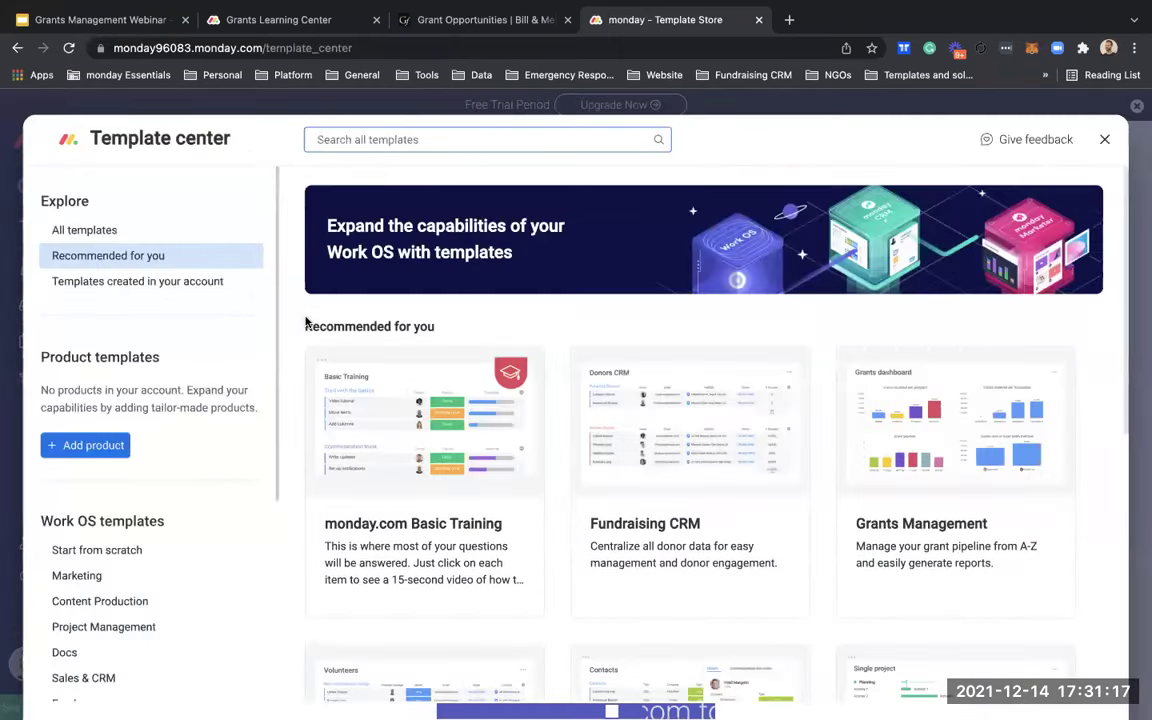
Step: Install the Nonprofits Grants Management template into a new workspace
scroll(80, 586, down, 5)
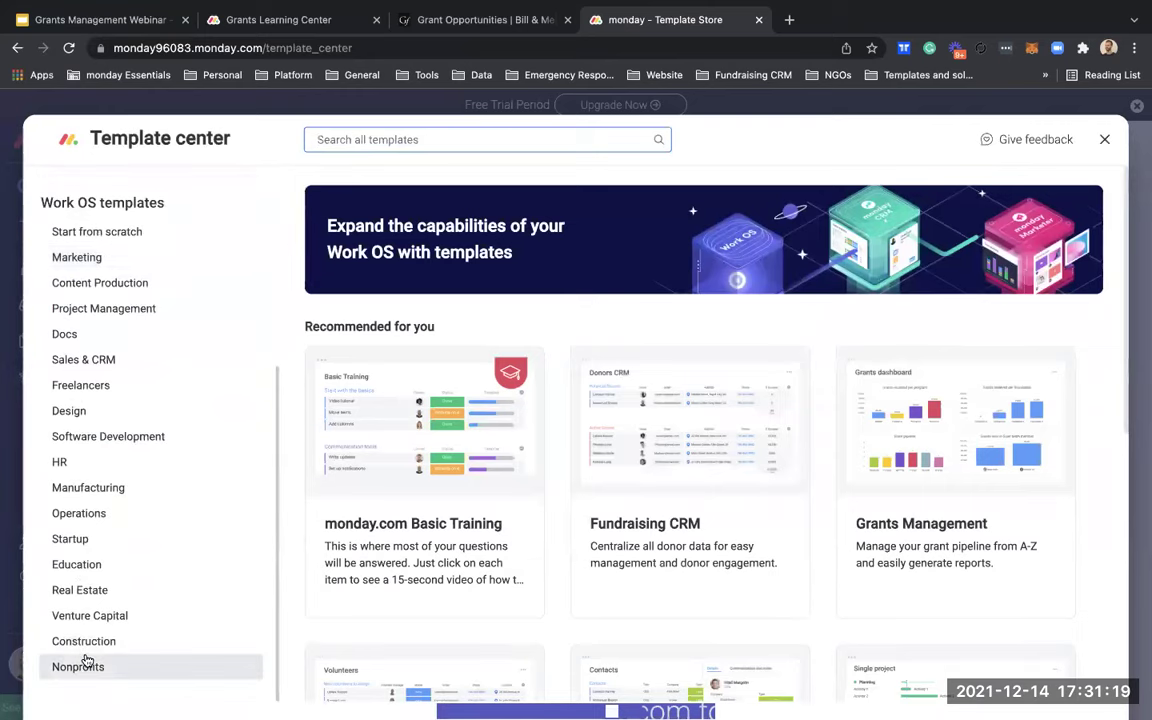
click(87, 662)
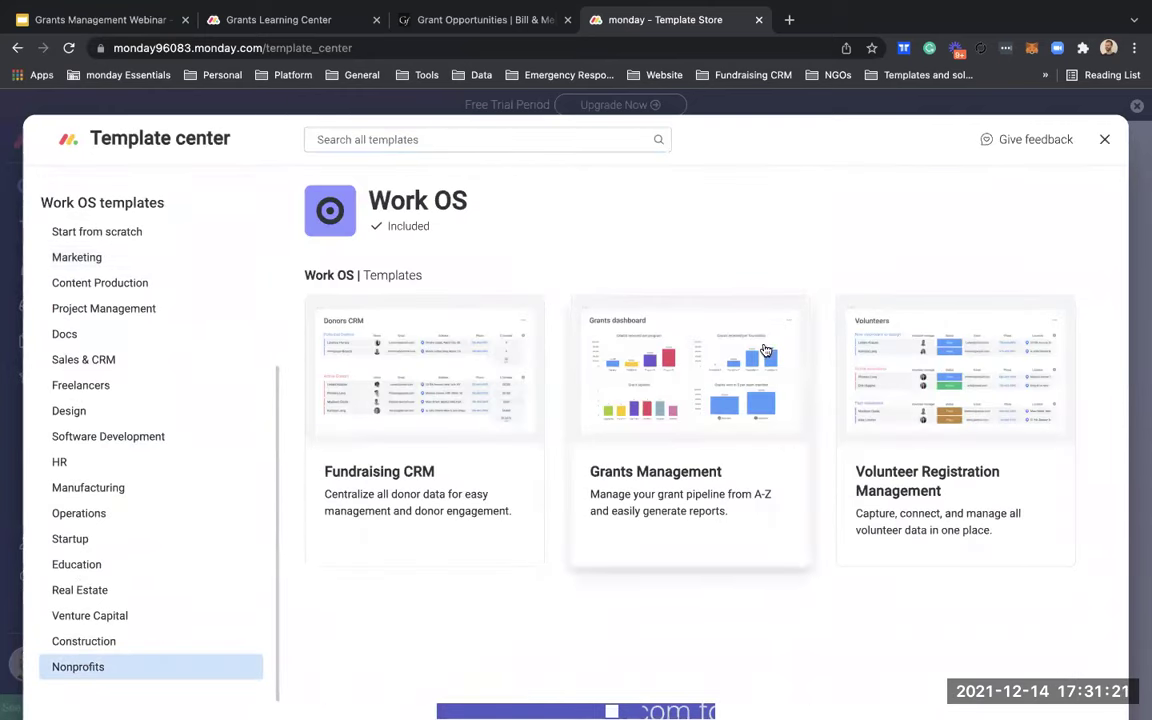
click(688, 318)
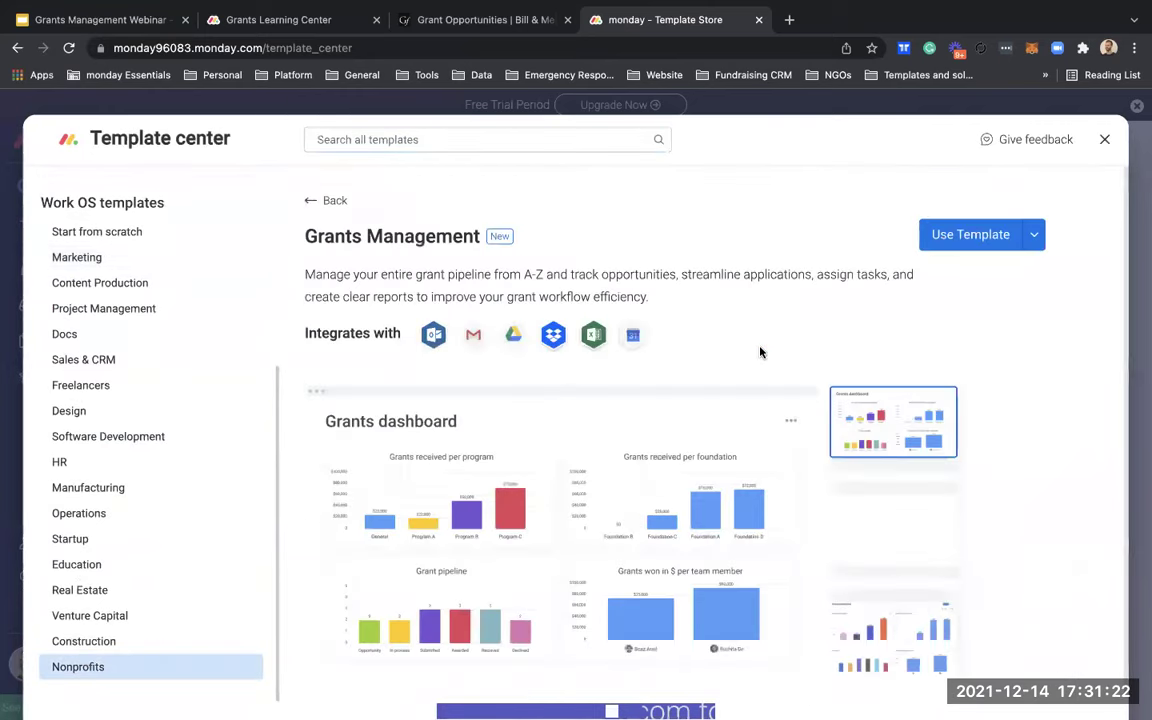
click(1036, 234)
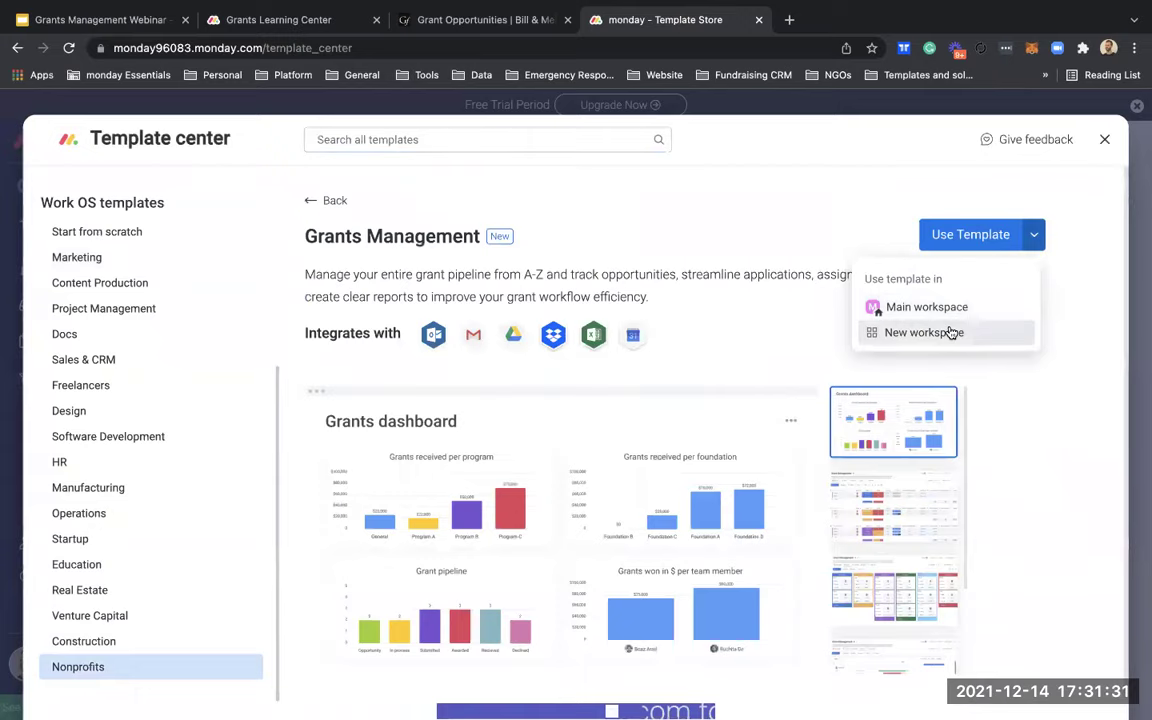
click(950, 333)
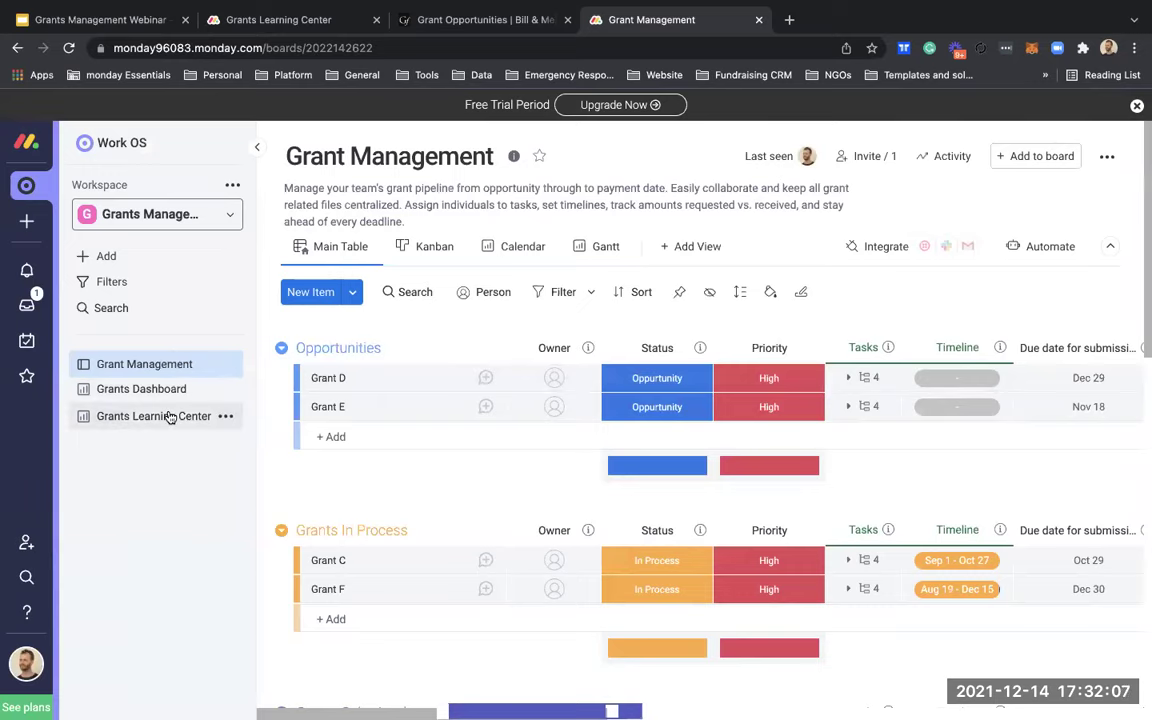
click(256, 149)
Step: Pin the sidebar open and select all 15 sample grants, Grant D through Grant O
click(257, 150)
scroll(684, 494, down, 2)
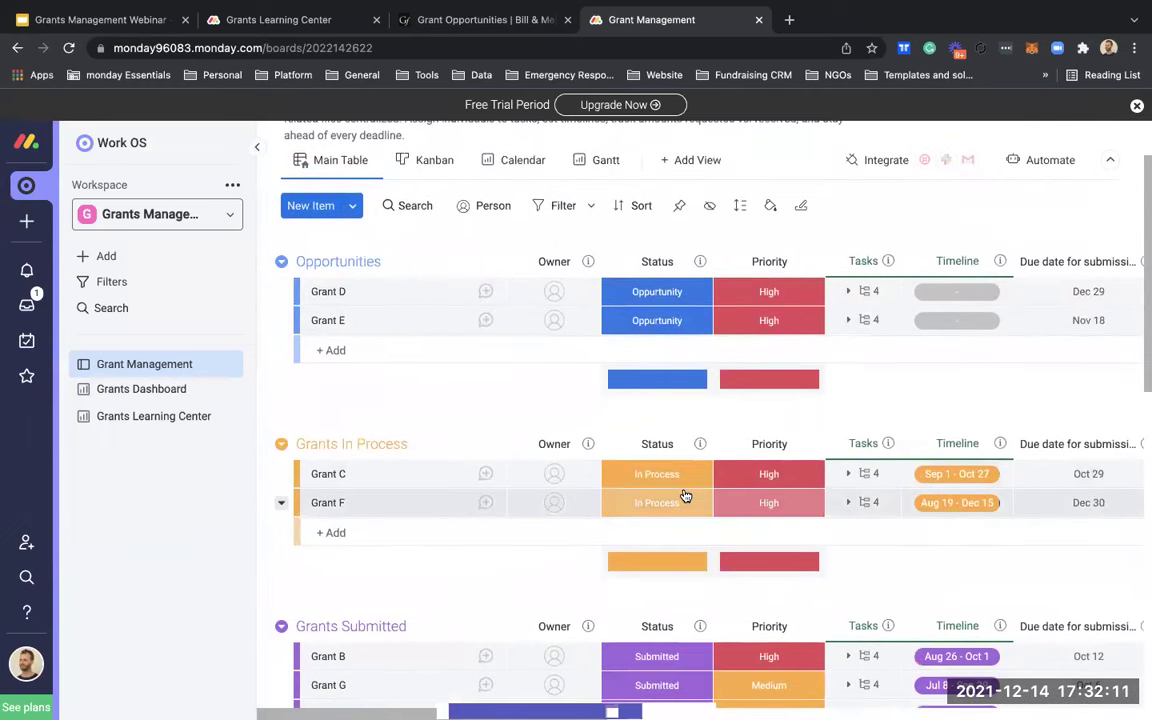
scroll(684, 494, down, 4)
scroll(684, 494, up, 6)
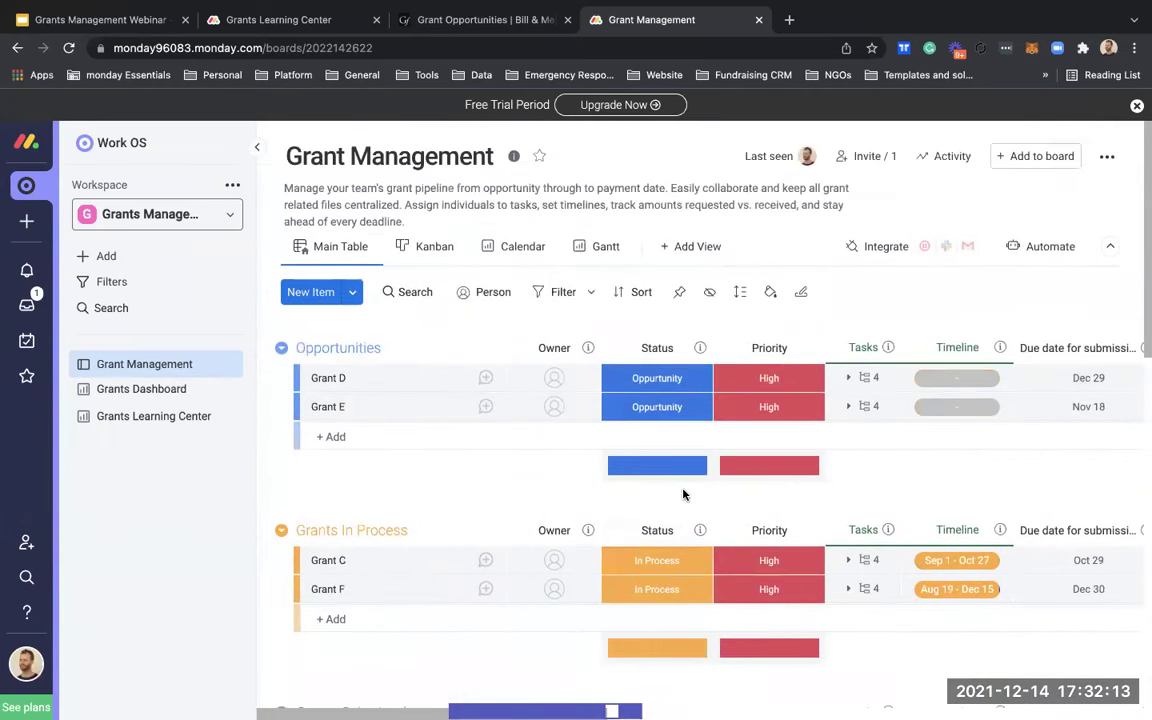
click(309, 383)
scroll(304, 467, down, 10)
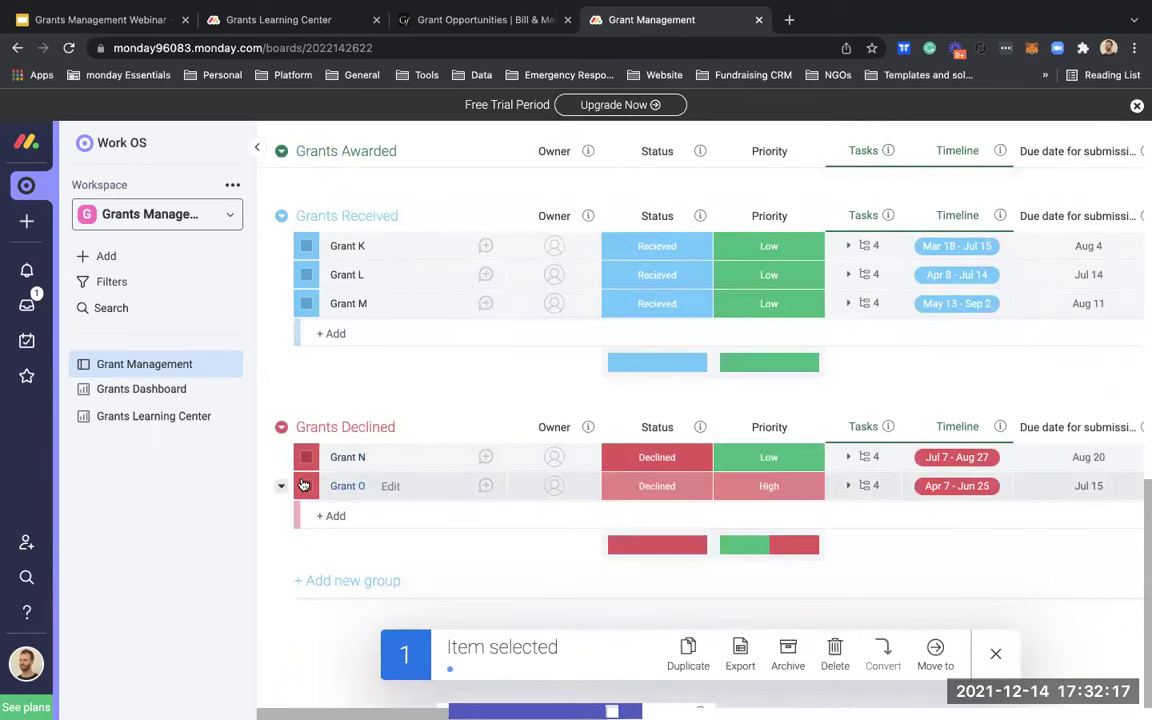
shift+click(305, 486)
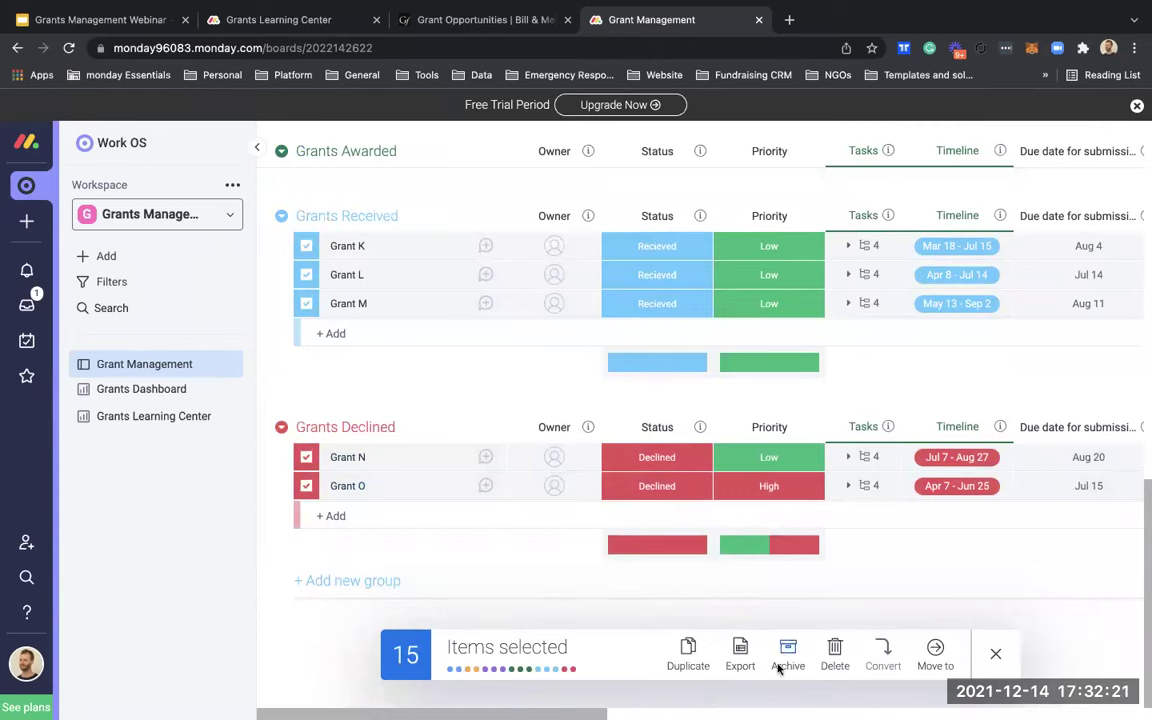
Step: Delete the 15 selected grants, confirm, and view the other ways to add items
click(833, 650)
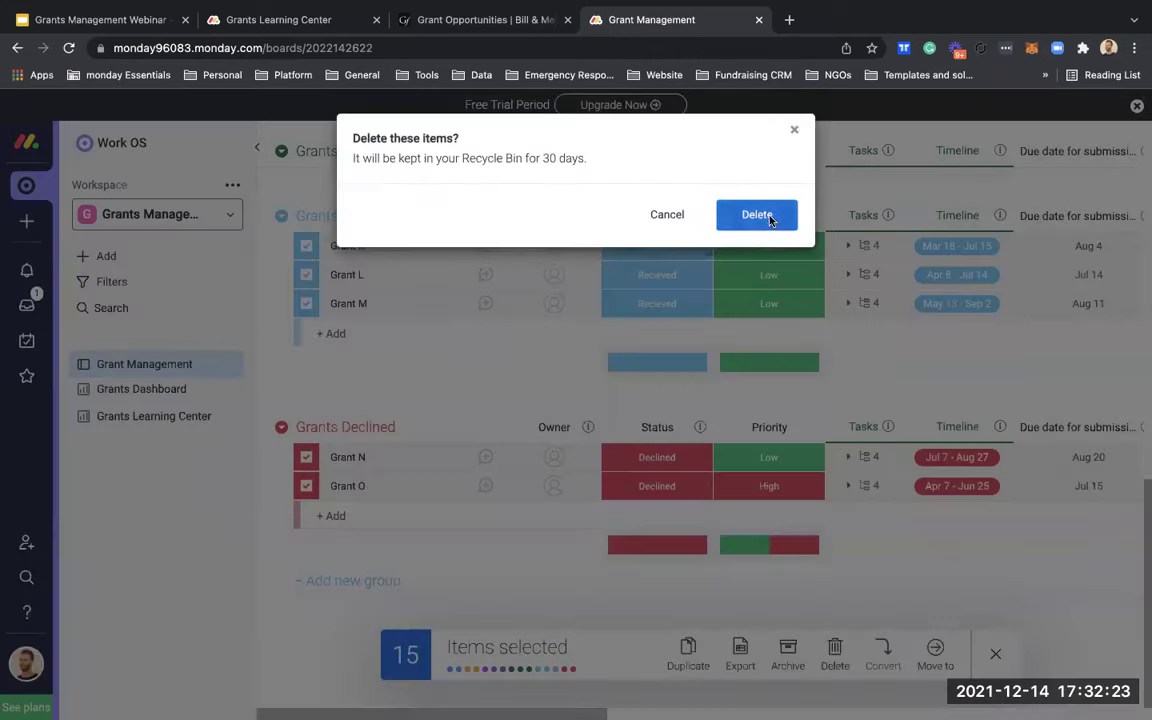
click(762, 215)
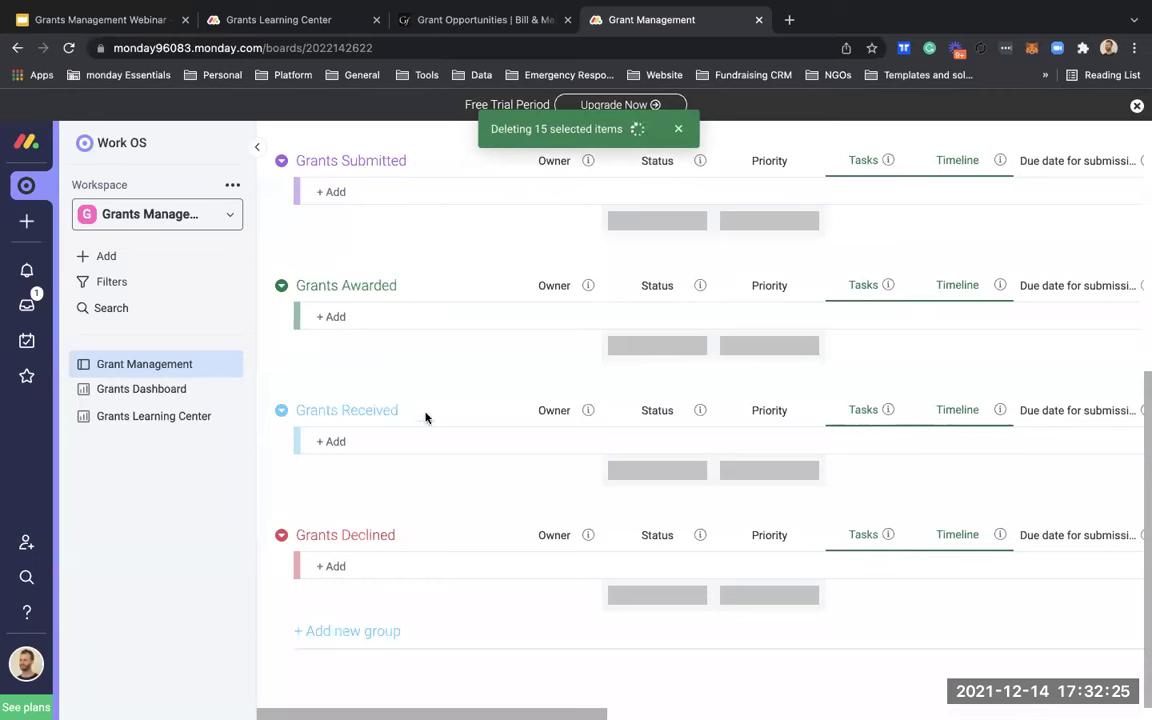
scroll(427, 417, up, 5)
click(353, 292)
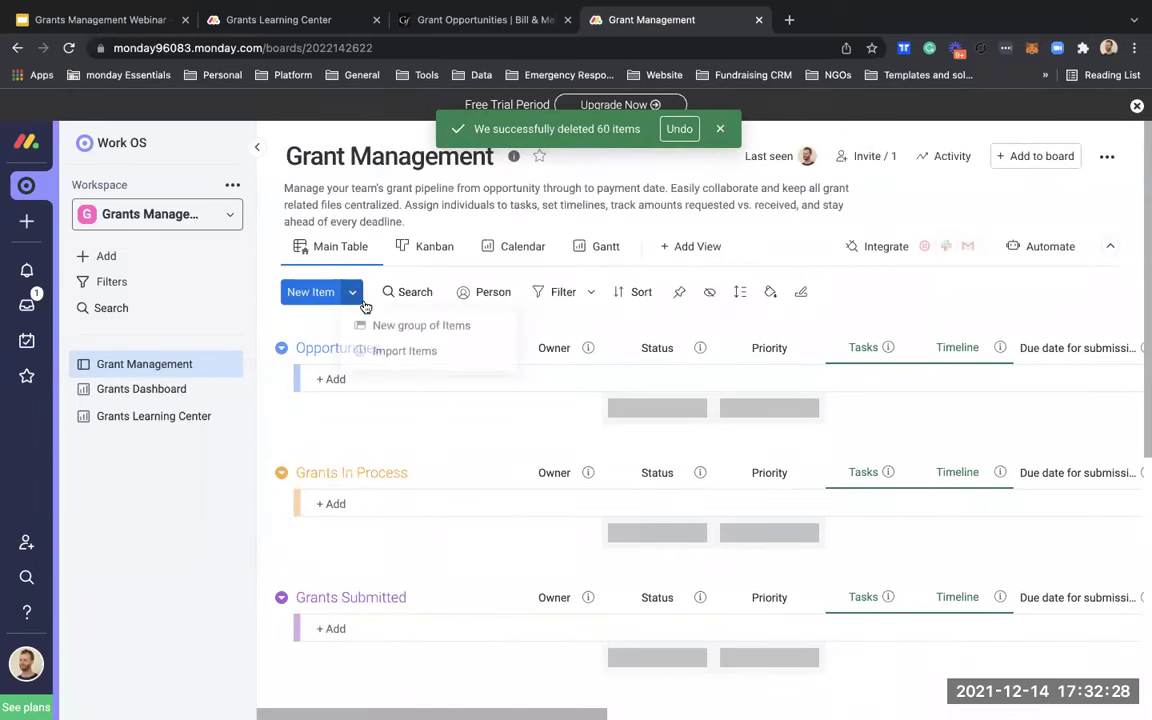
Step: Add a new test grant item to the Opportunities group
click(389, 419)
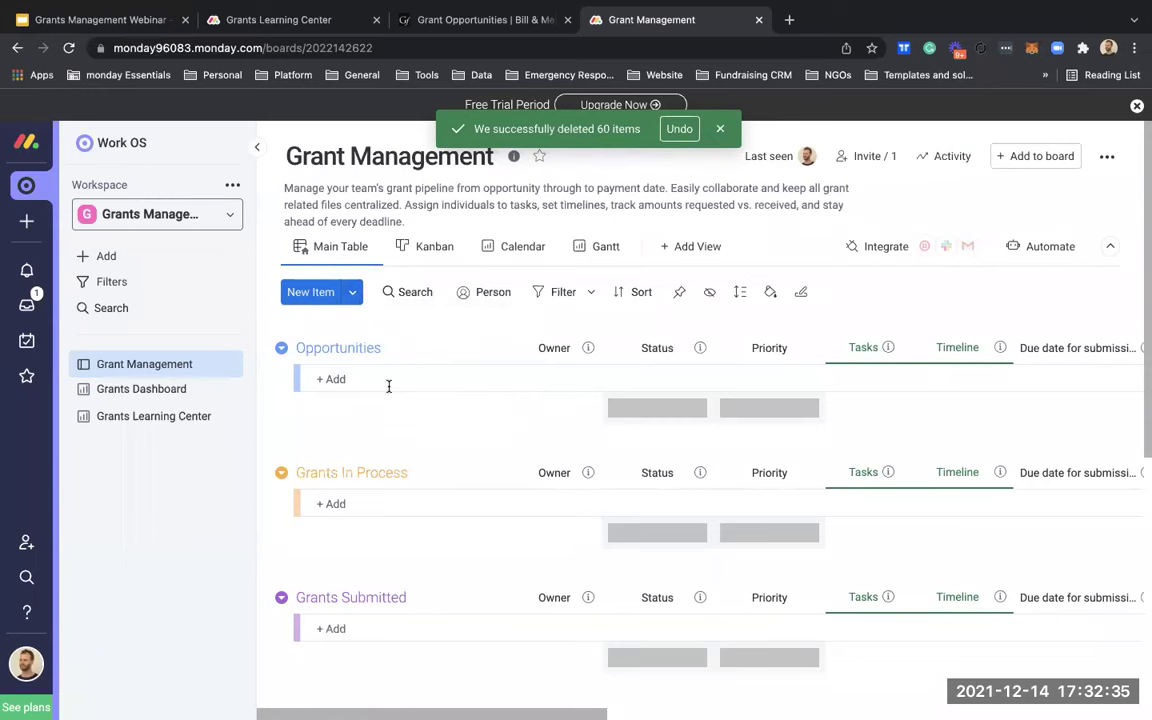
click(387, 385)
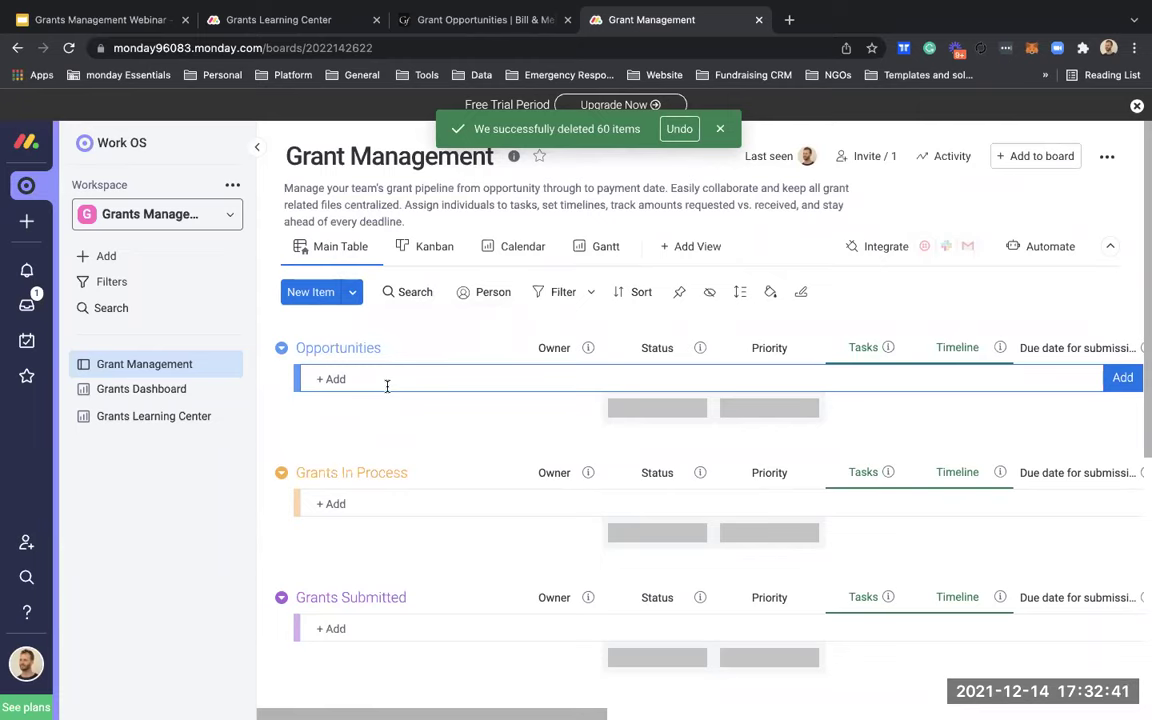
text(Gra)
text(nb)
key(Return)
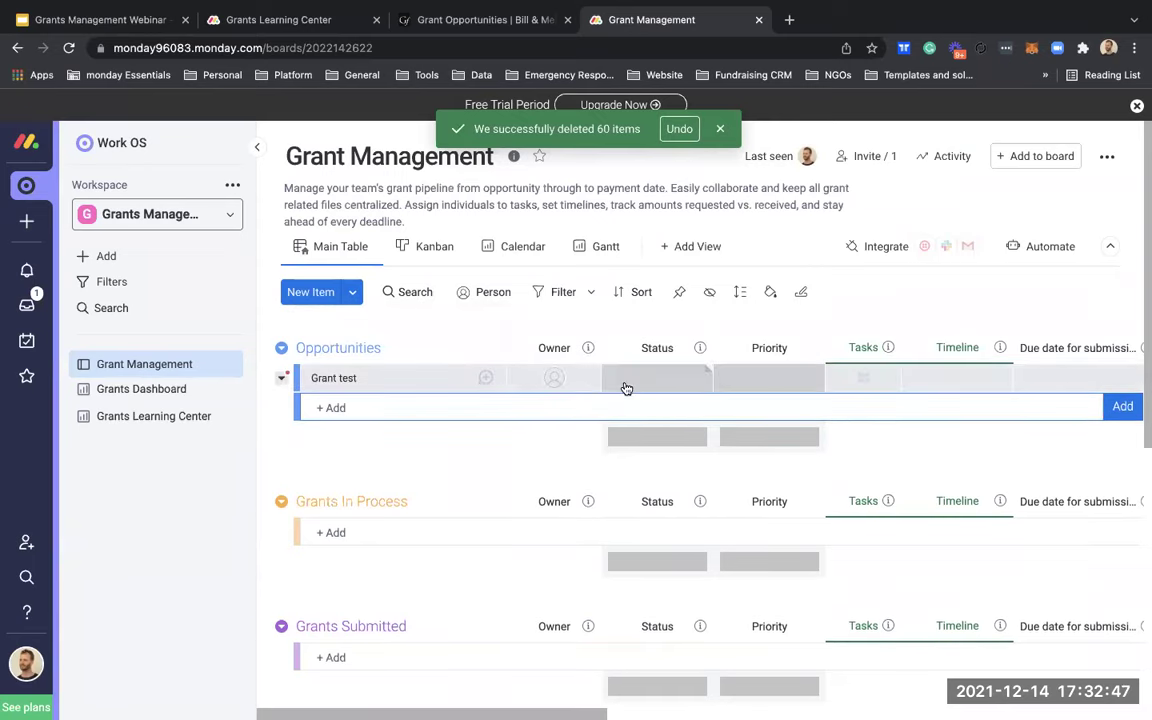
Step: Check the Foundation and Purpose label choices for the test grant
scroll(688, 378, right, 2)
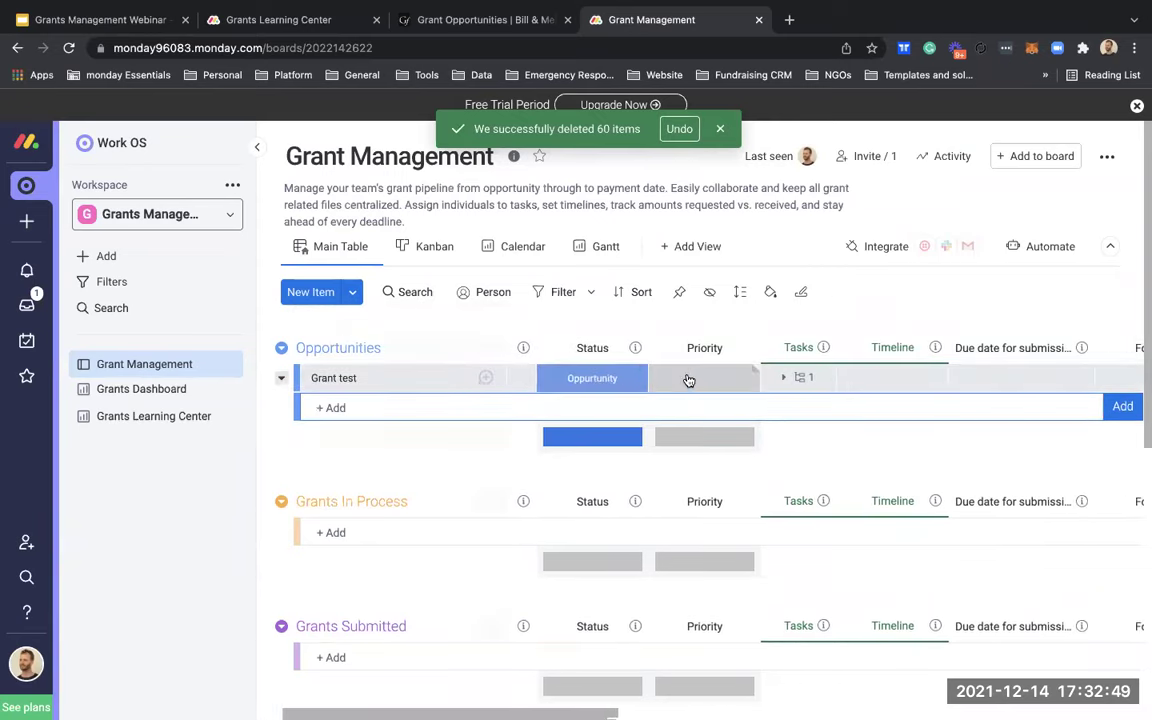
scroll(688, 378, right, 10)
click(749, 378)
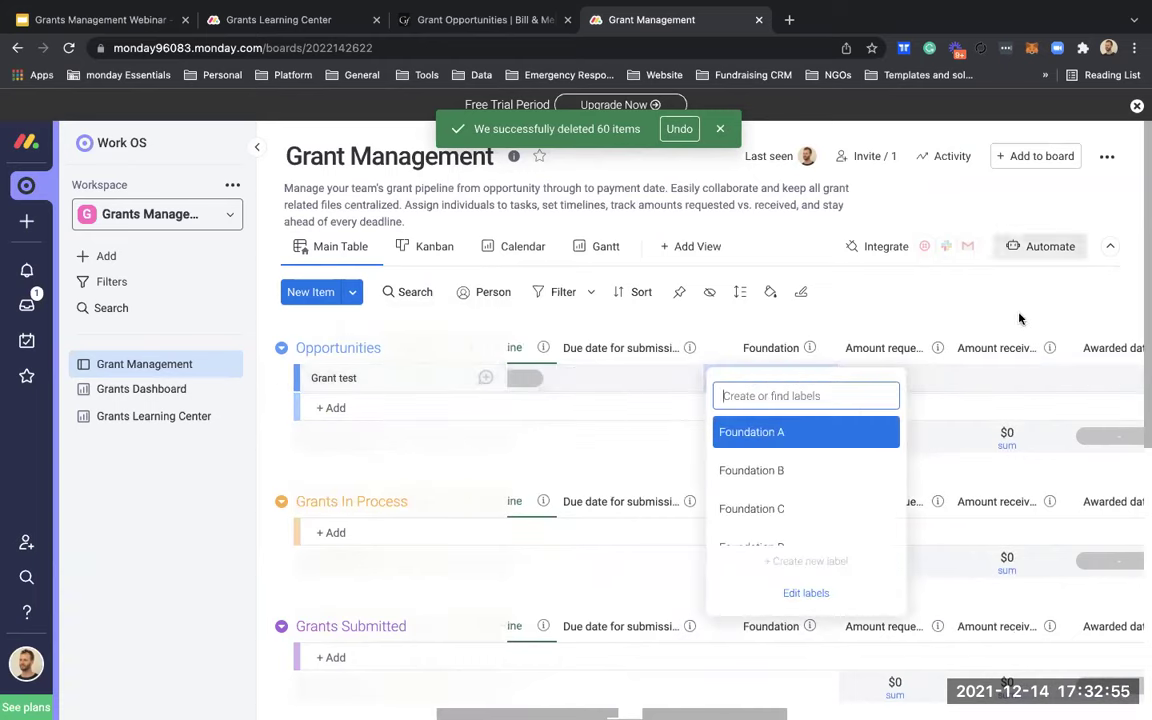
scroll(1000, 335, right, 7)
scroll(997, 340, right, 1)
click(964, 376)
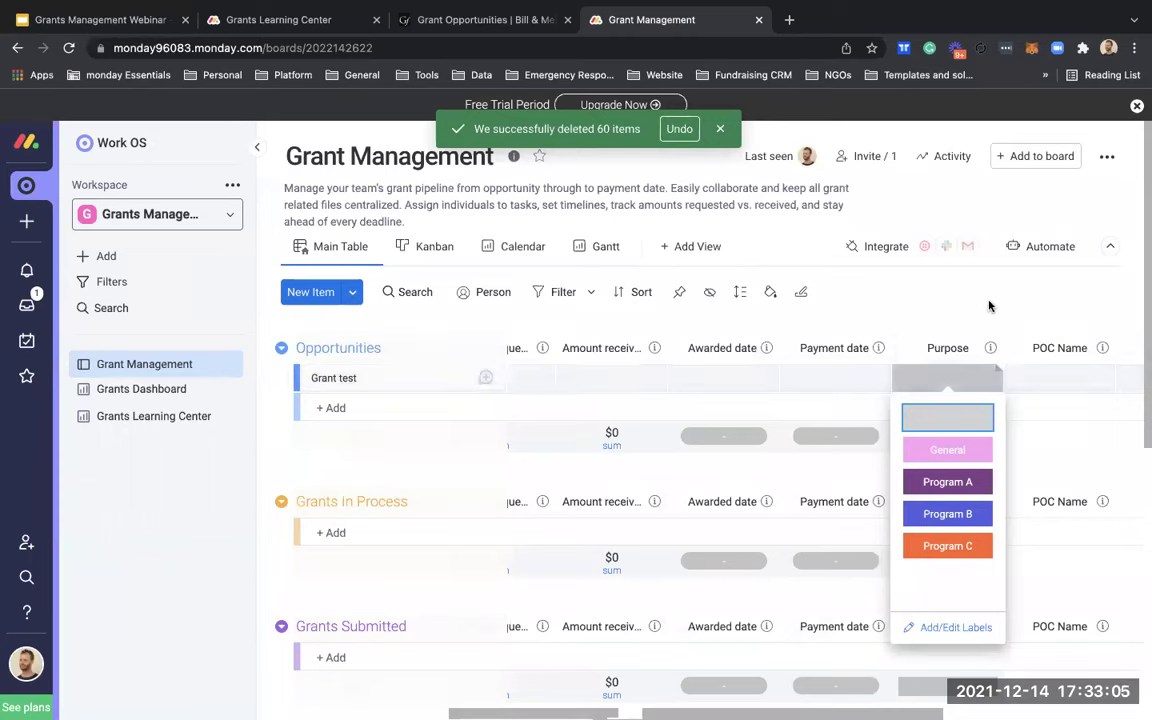
key(Escape)
Step: Expand the test grant's four subitems and bring up the board's automations
scroll(850, 340, left, 5)
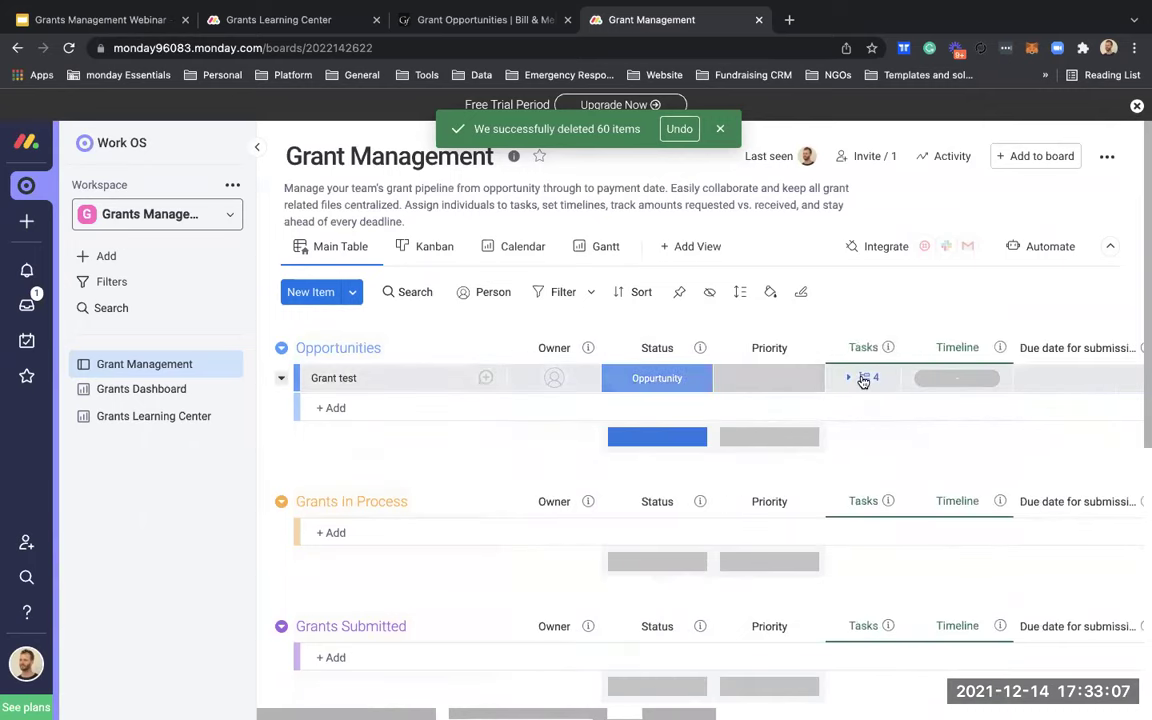
click(866, 378)
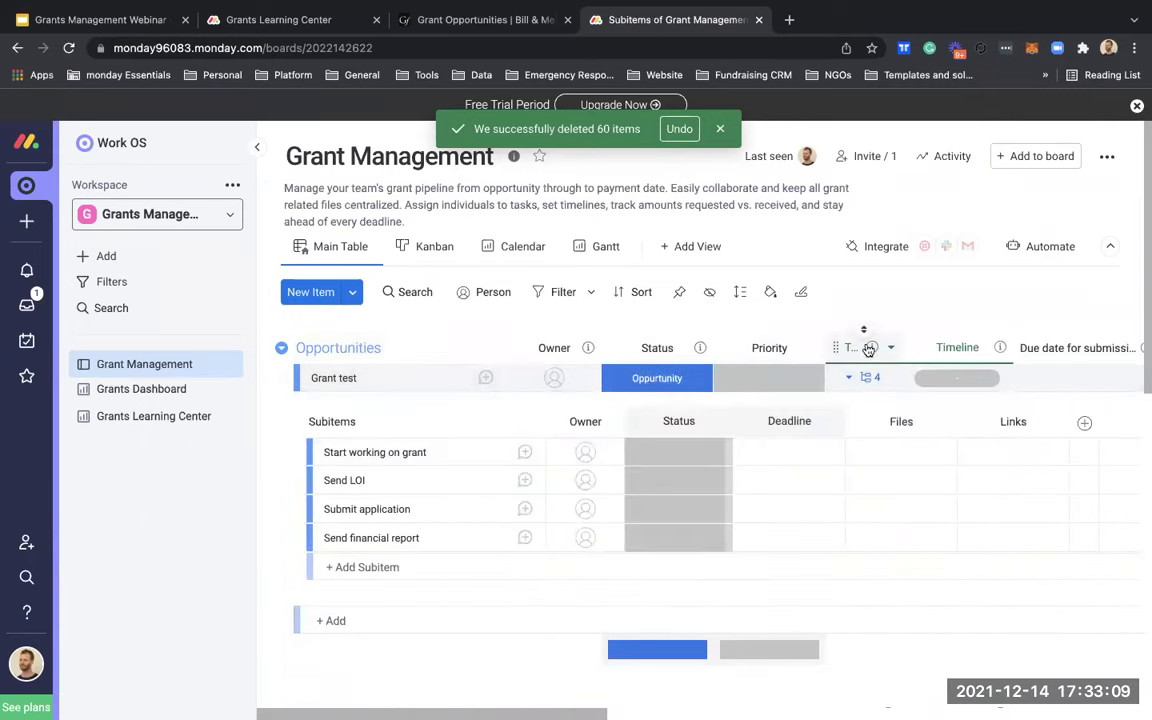
click(1029, 249)
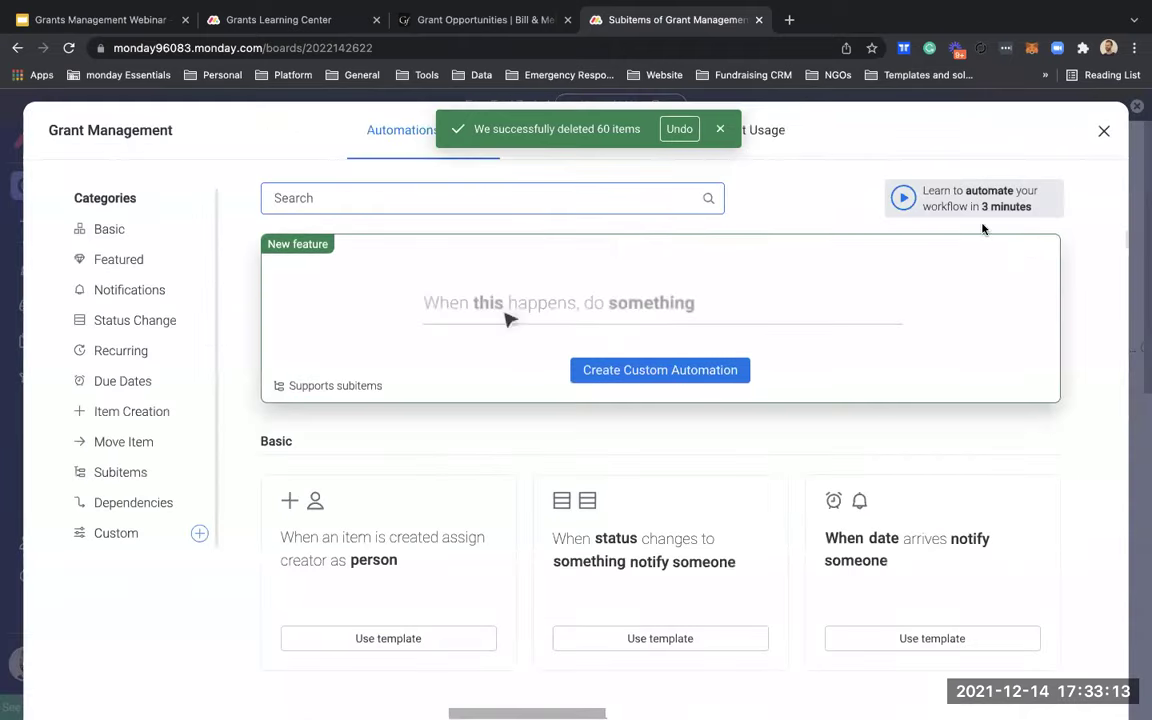
Step: Edit the subitem-creating board automation and inspect its first subitem, 'Start working on grant'
click(720, 129)
click(594, 144)
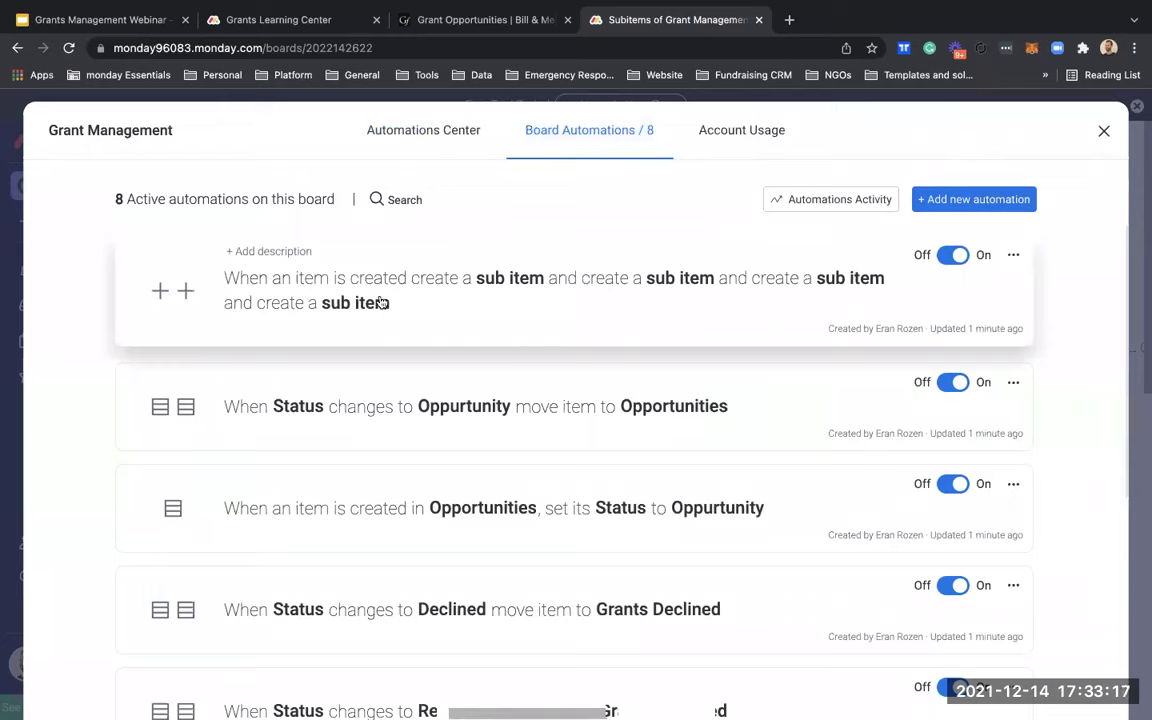
click(1012, 257)
click(945, 289)
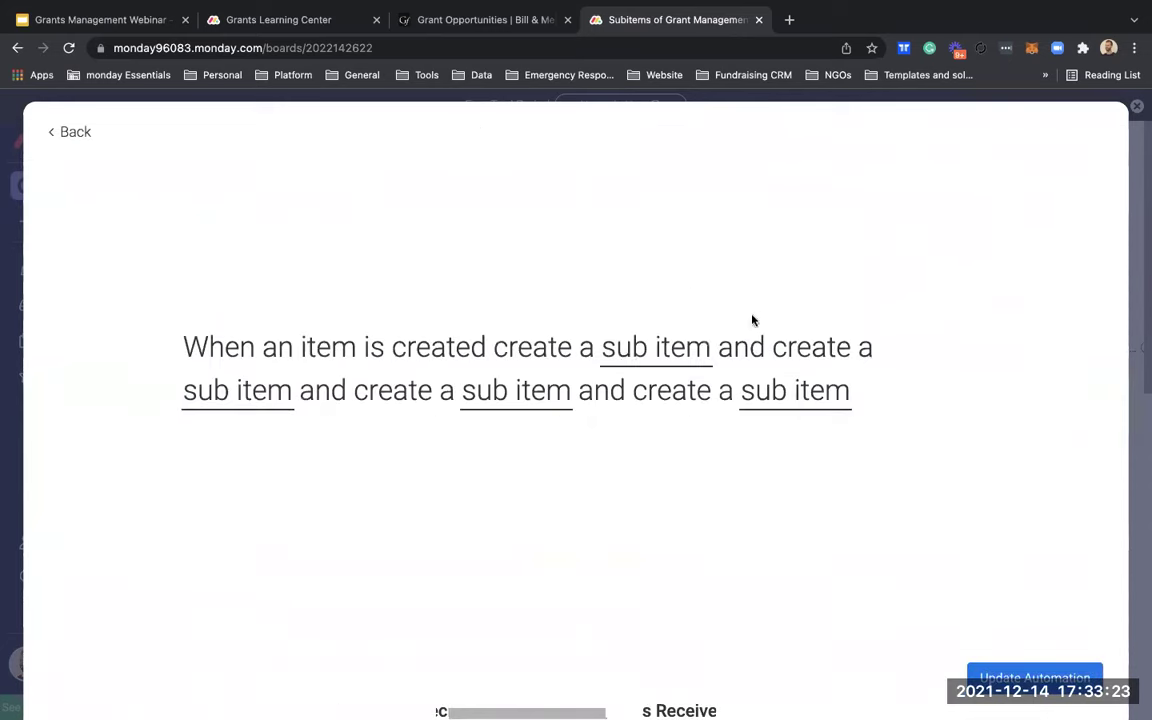
click(656, 354)
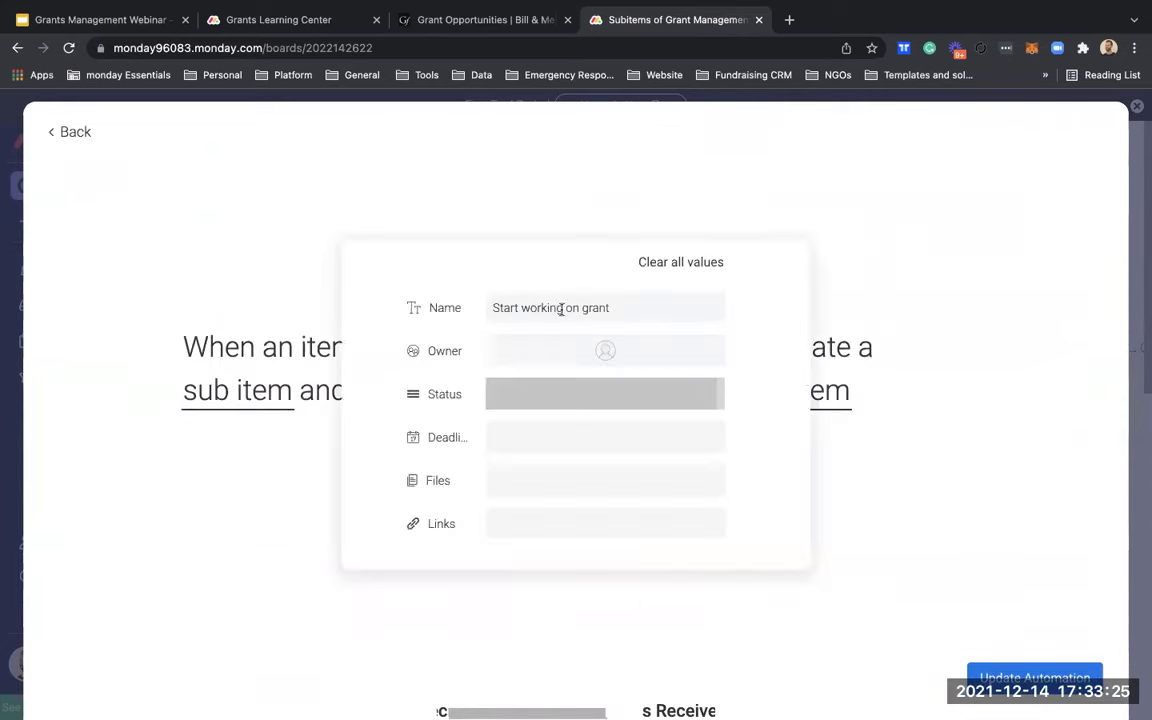
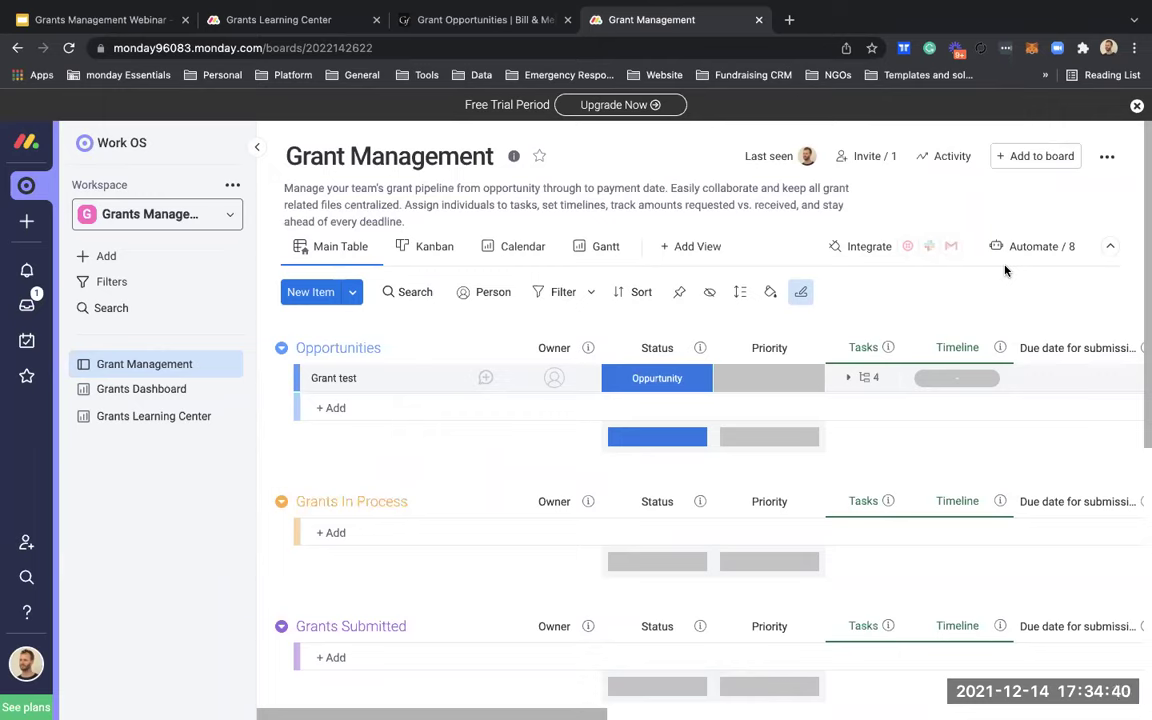
Step: Switch to the Grants Learning Center account and open its Grant Management board
key(XF86AudioRaiseVolume)
click(340, 20)
click(162, 332)
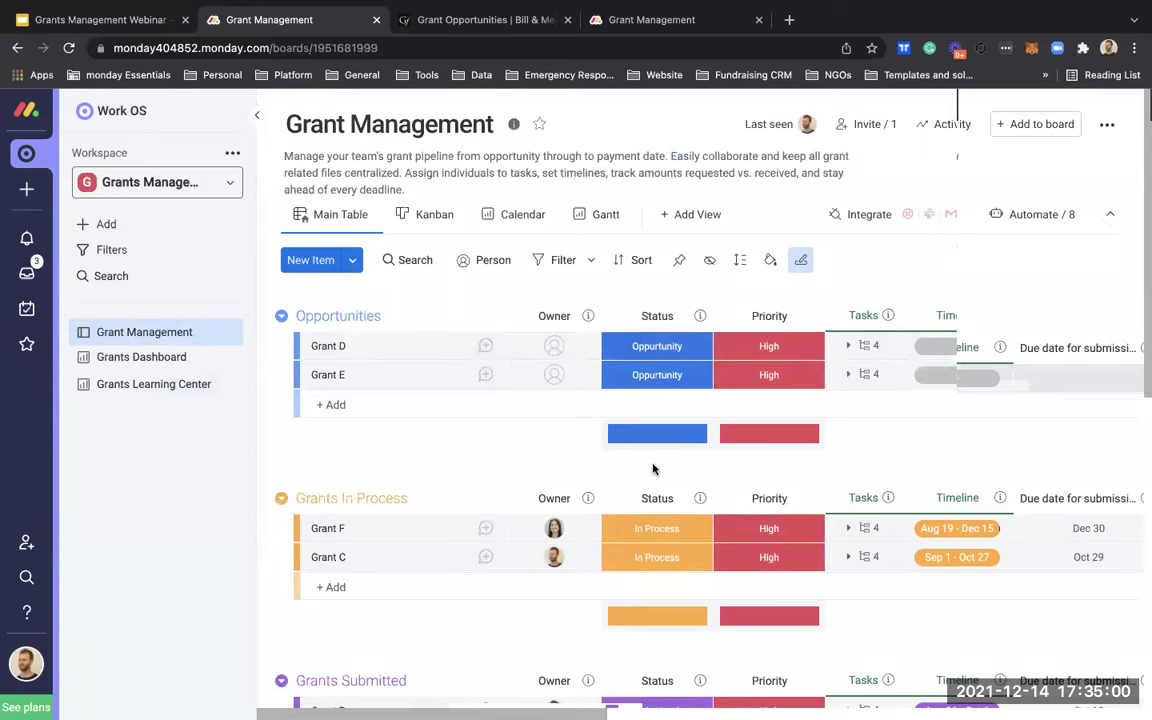
Step: Expand the four subitem tasks under Grant E, Grant C and Grant H
click(849, 376)
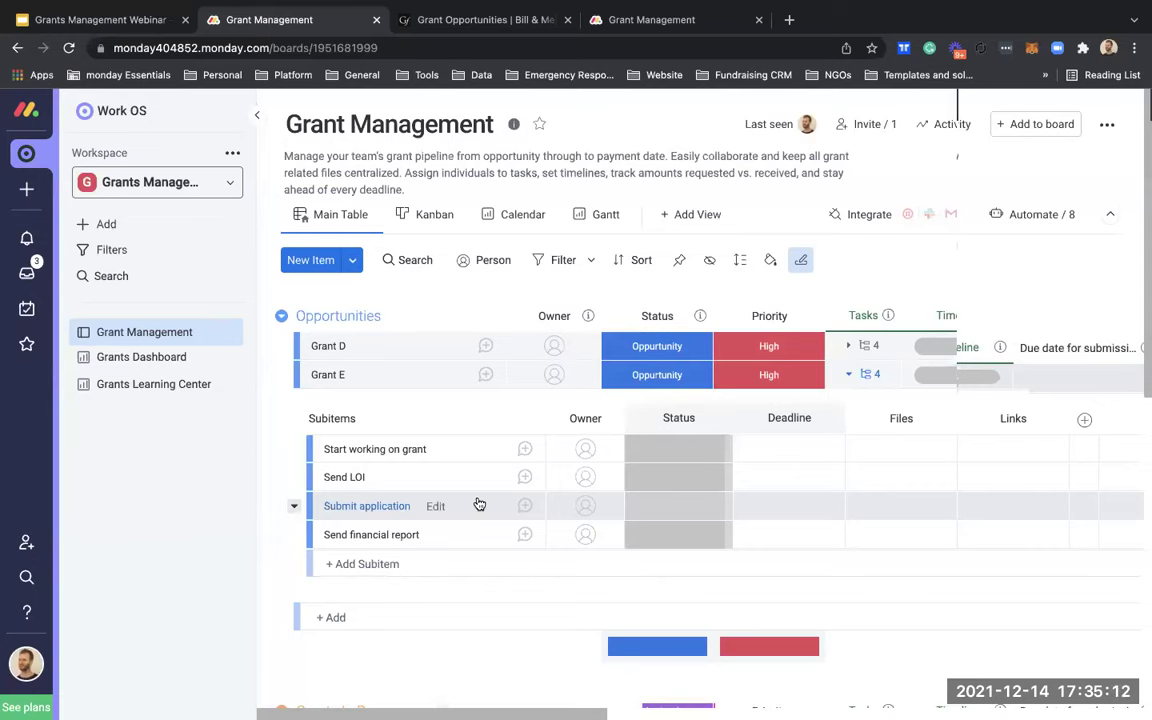
scroll(479, 504, down, 5)
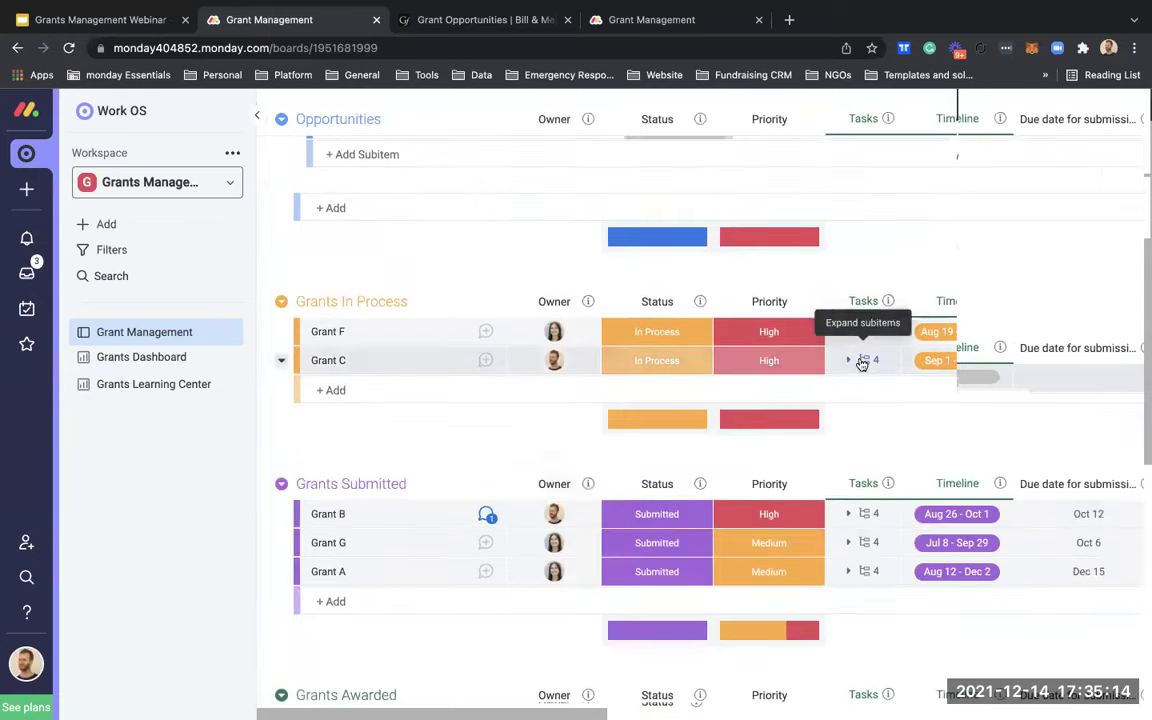
click(862, 364)
scroll(694, 430, down, 1)
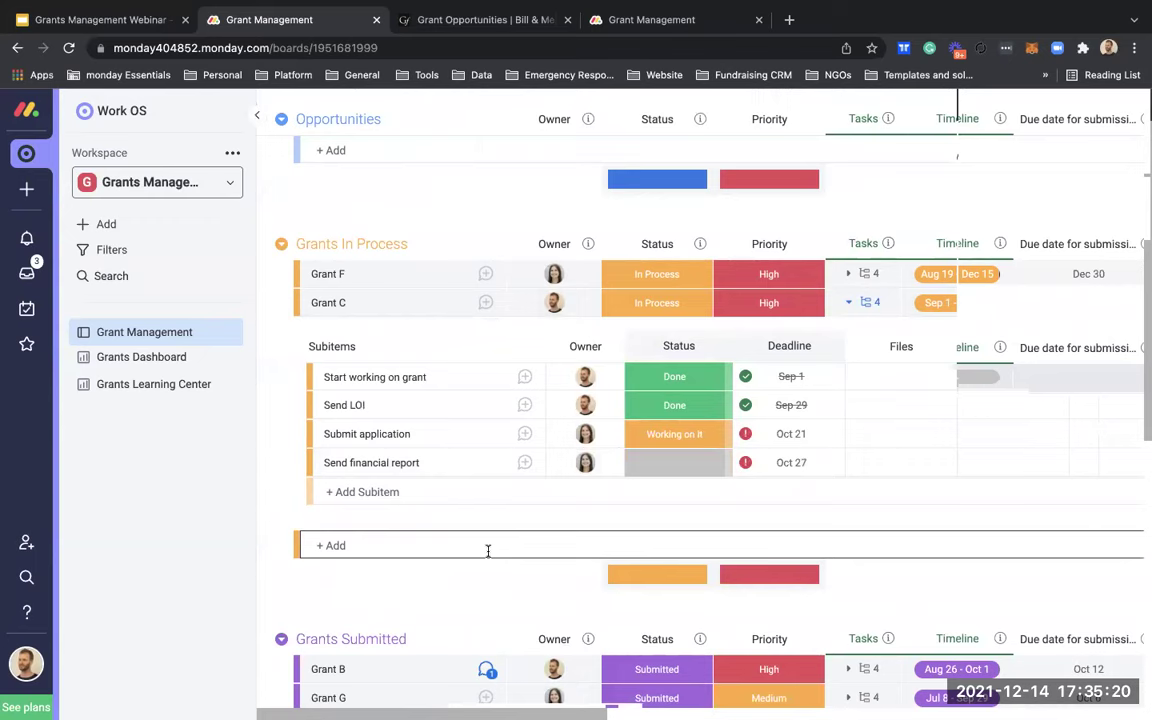
scroll(488, 550, down, 5)
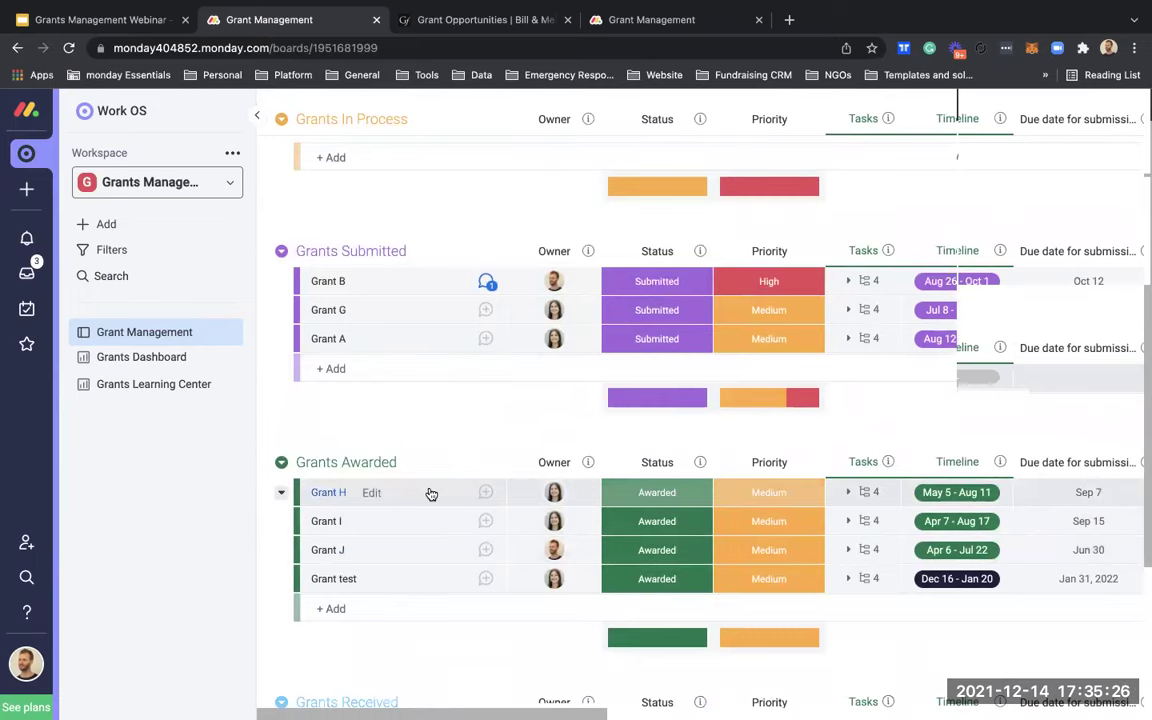
click(865, 495)
scroll(453, 563, down, 2)
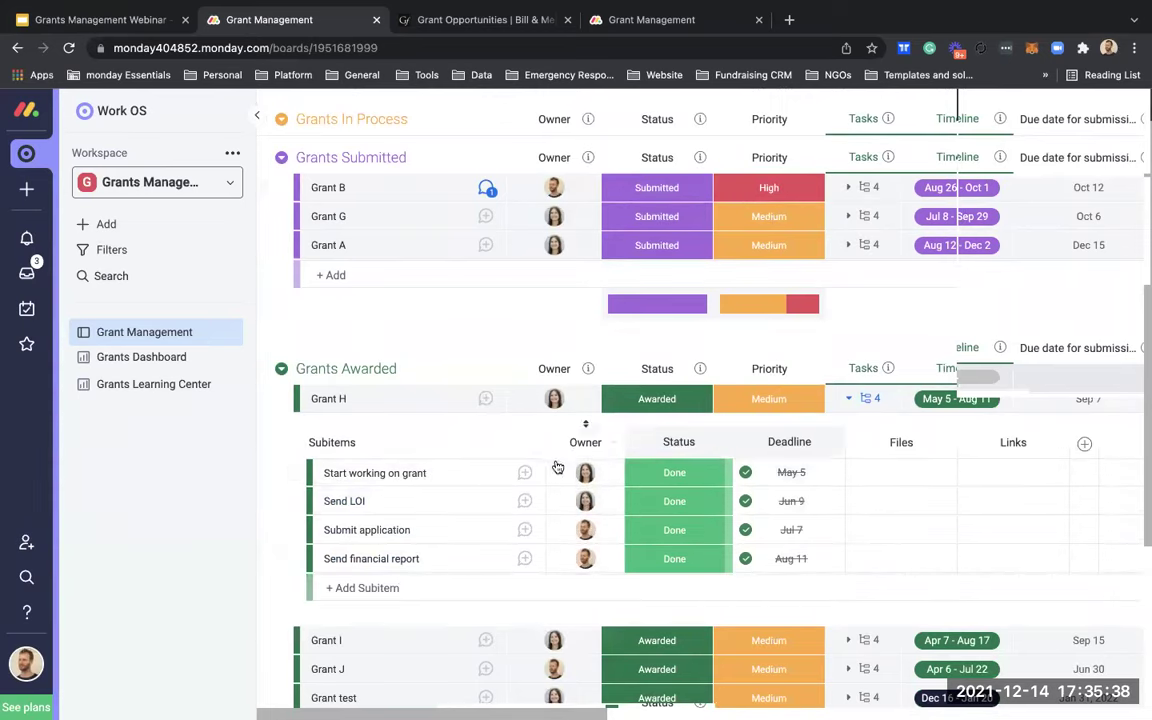
scroll(558, 467, up, 15)
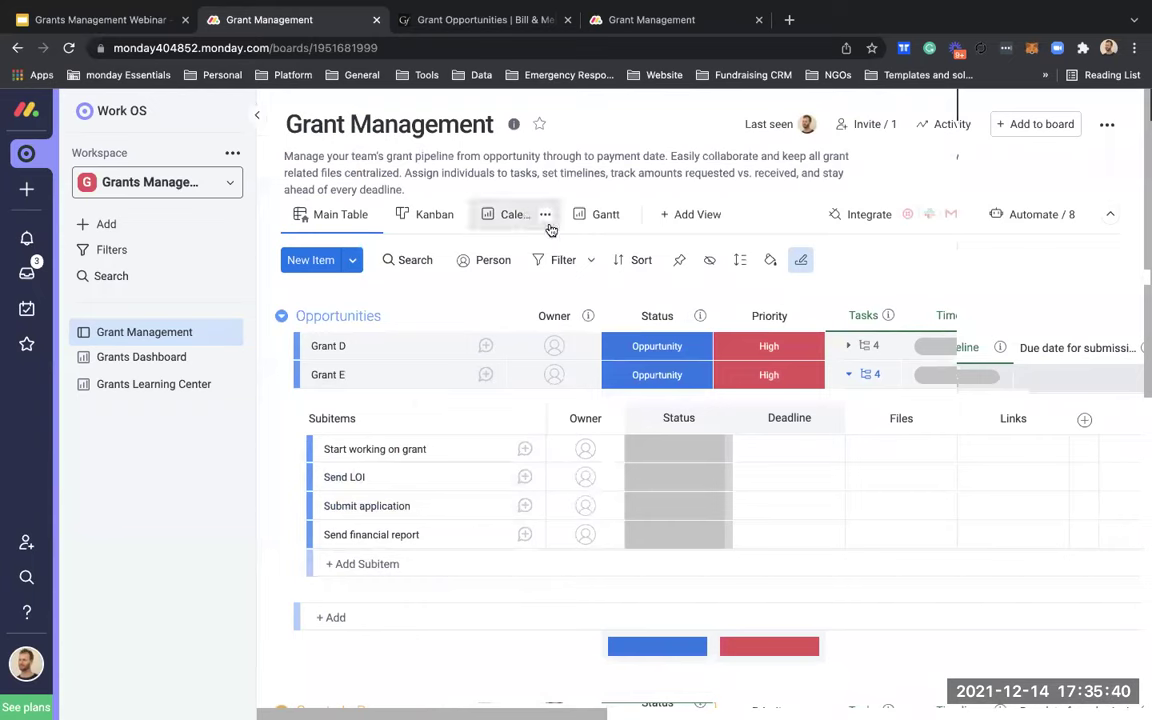
click(510, 222)
scroll(637, 446, down, 5)
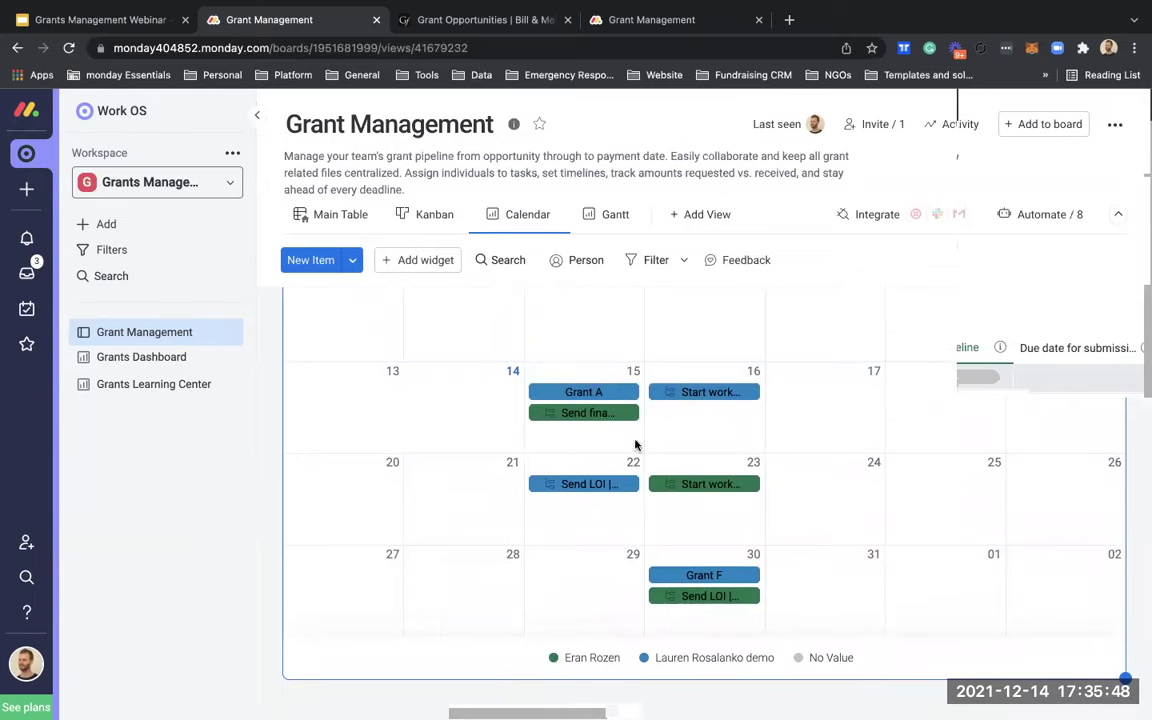
click(336, 218)
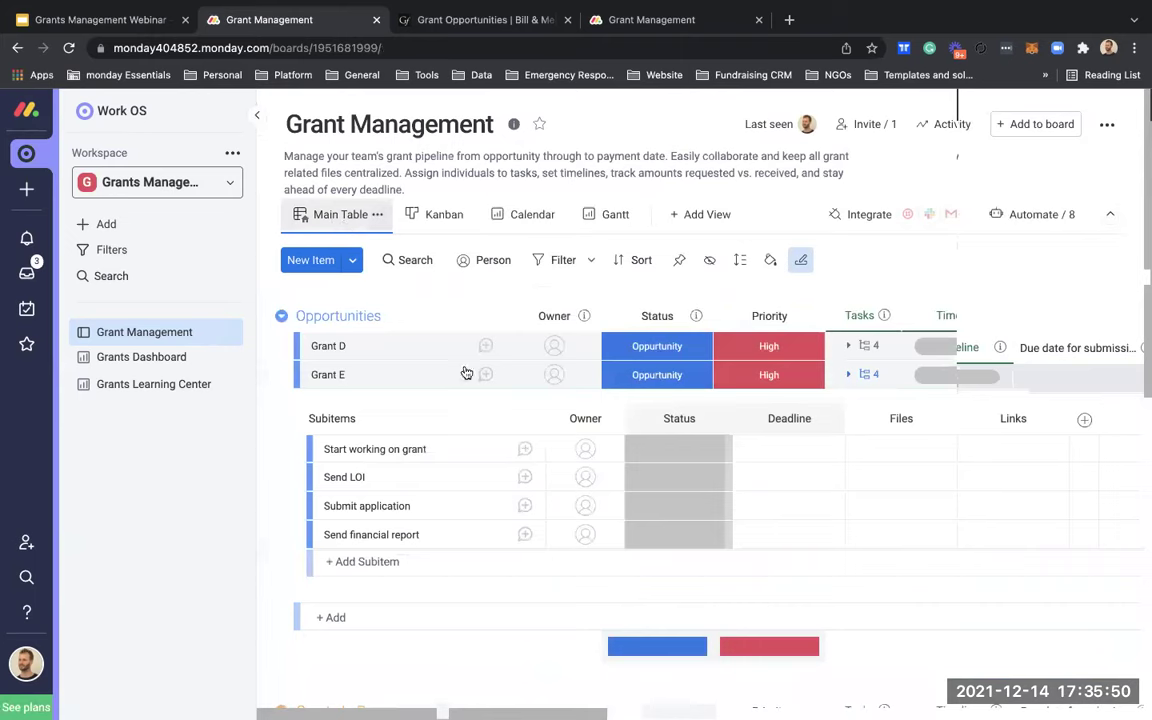
scroll(540, 483, down, 1)
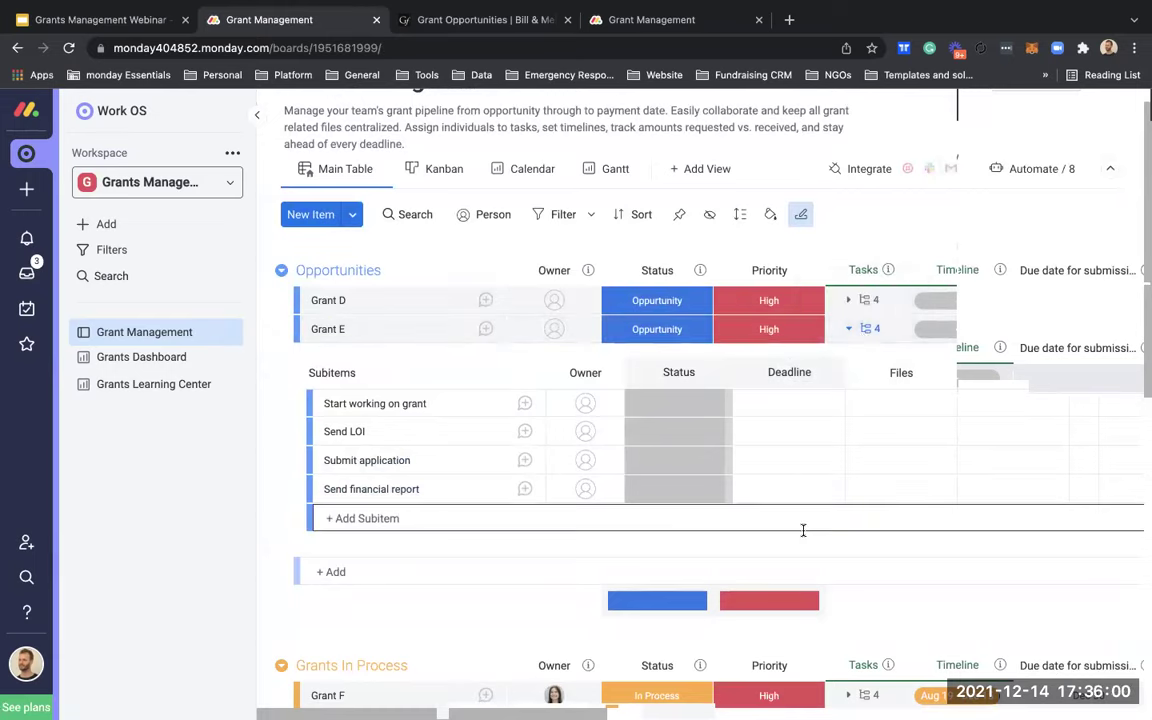
scroll(803, 530, down, 4)
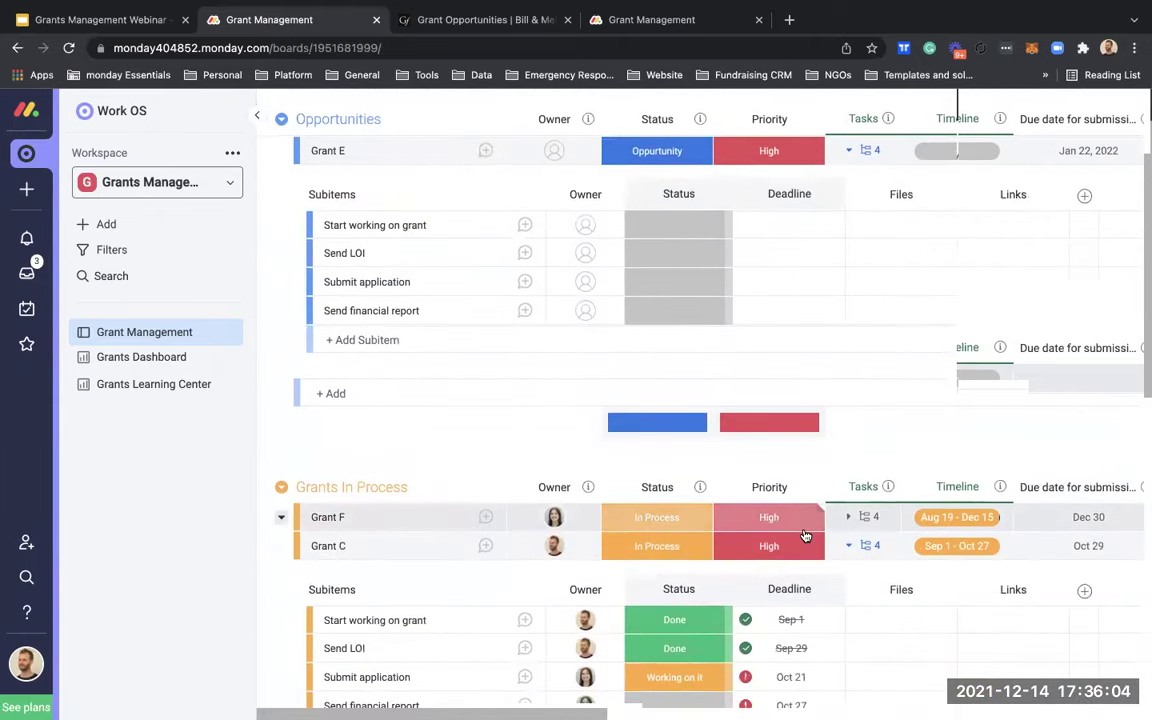
scroll(805, 536, down, 6)
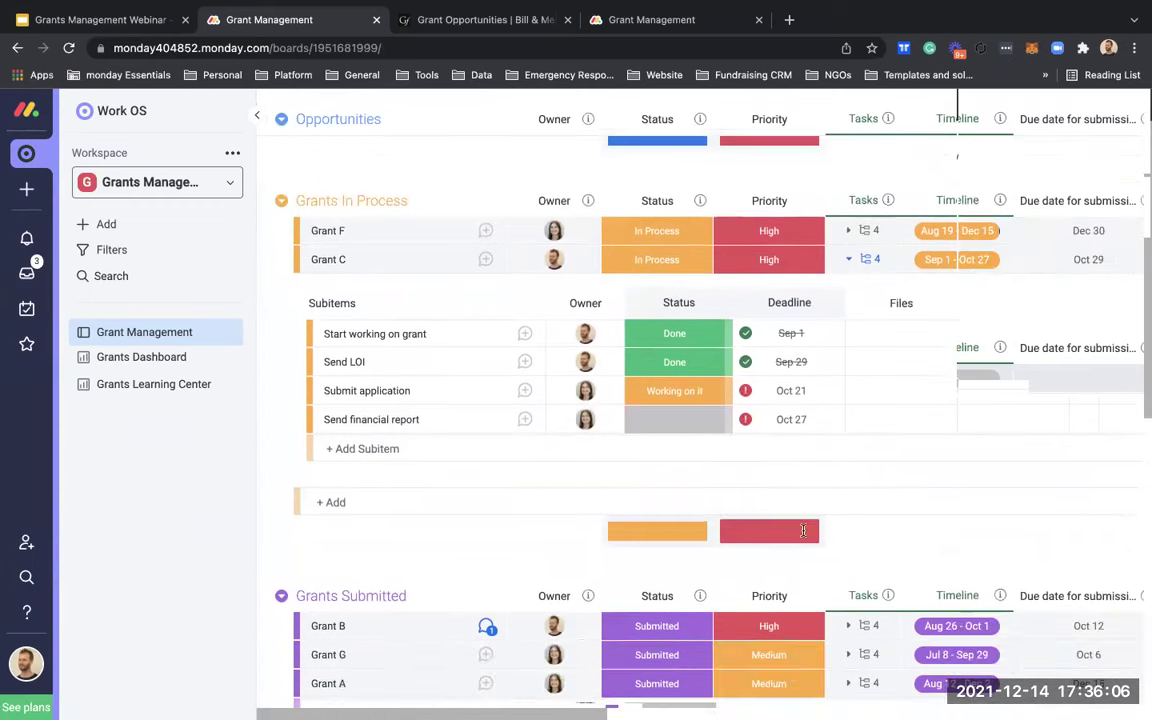
scroll(803, 530, up, 1)
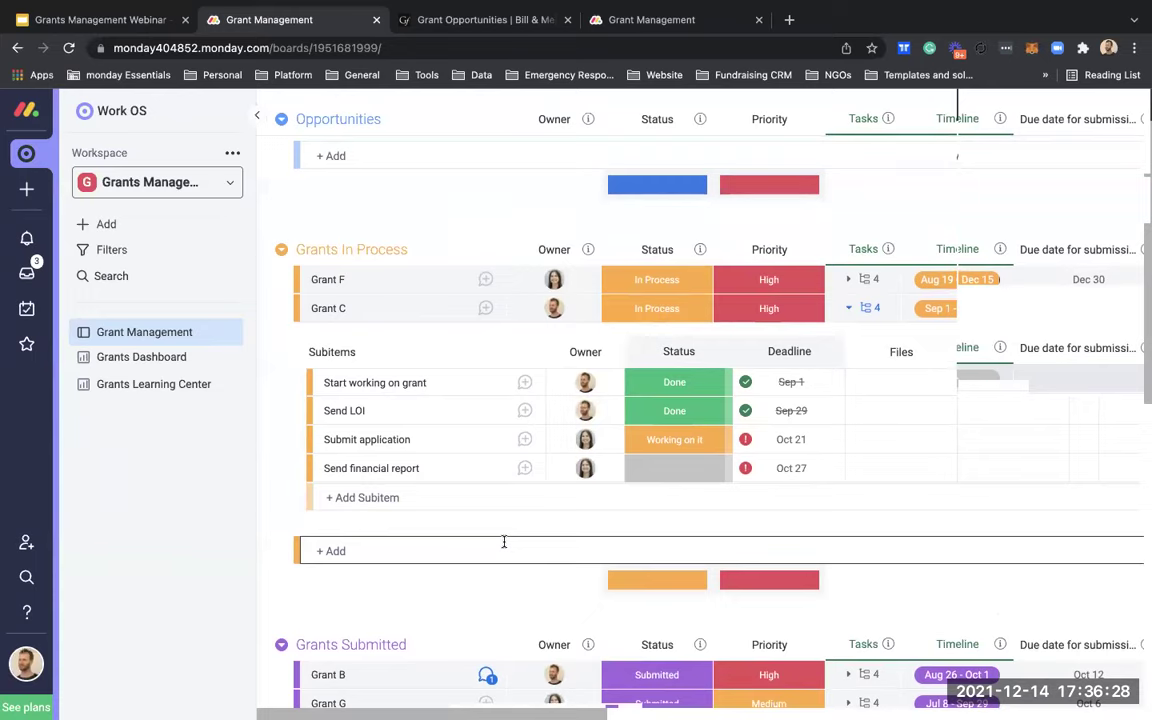
scroll(504, 541, up, 5)
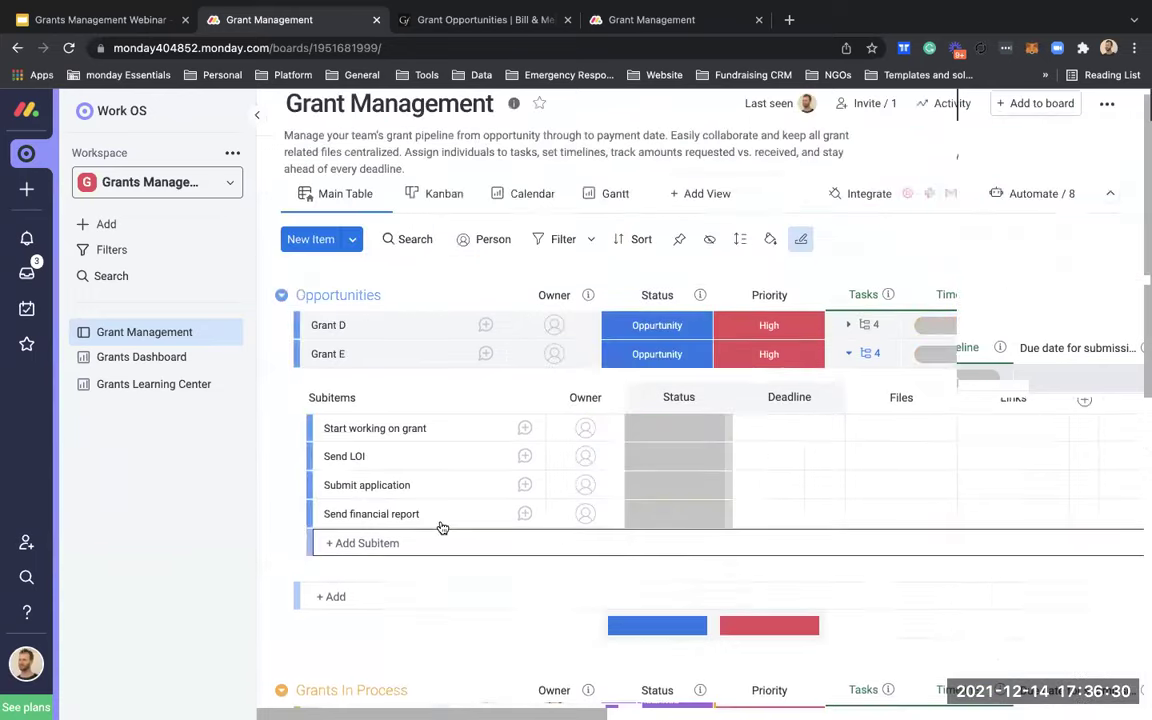
scroll(442, 527, down, 3)
Step: Scroll through the grant groups and right to the POC Name, Email, Phone, Year awarded and Count columns
scroll(442, 527, down, 1)
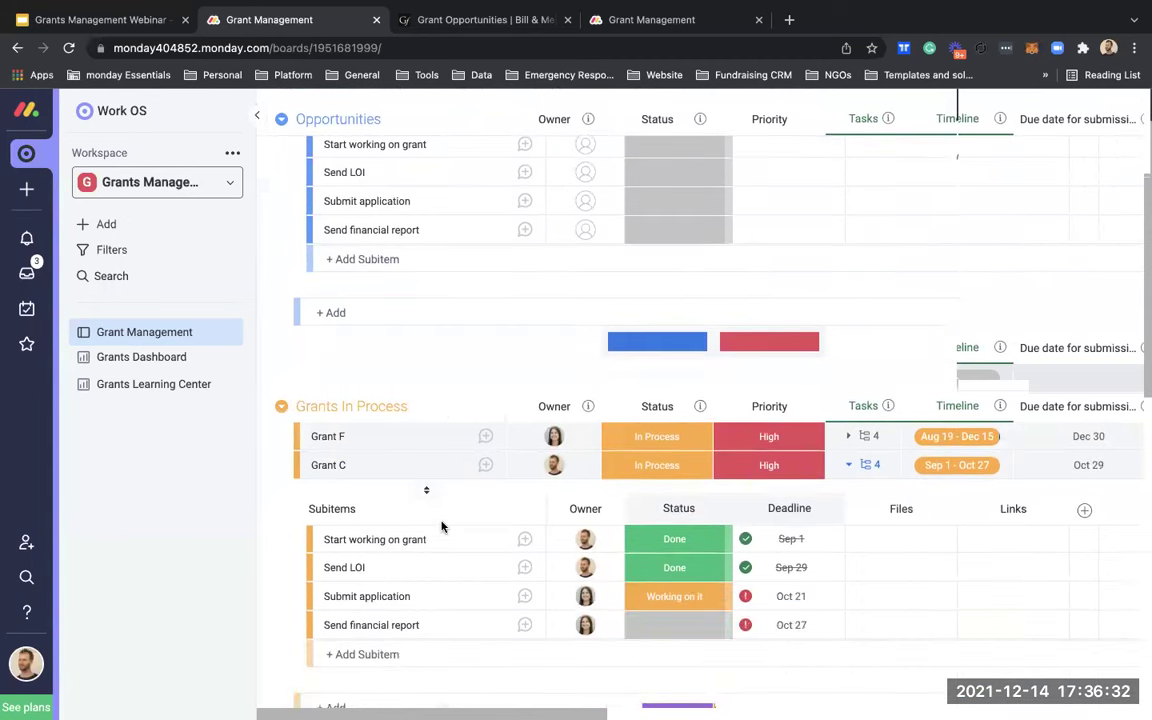
scroll(442, 527, down, 1)
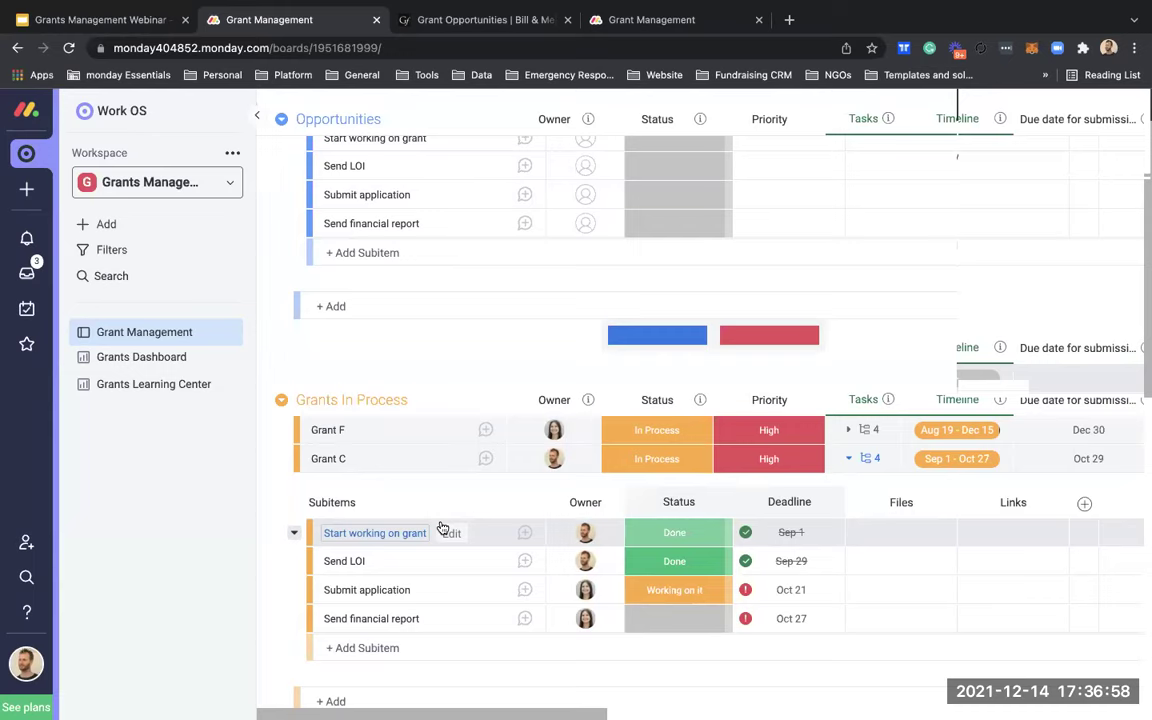
scroll(509, 558, down, 3)
scroll(508, 562, down, 7)
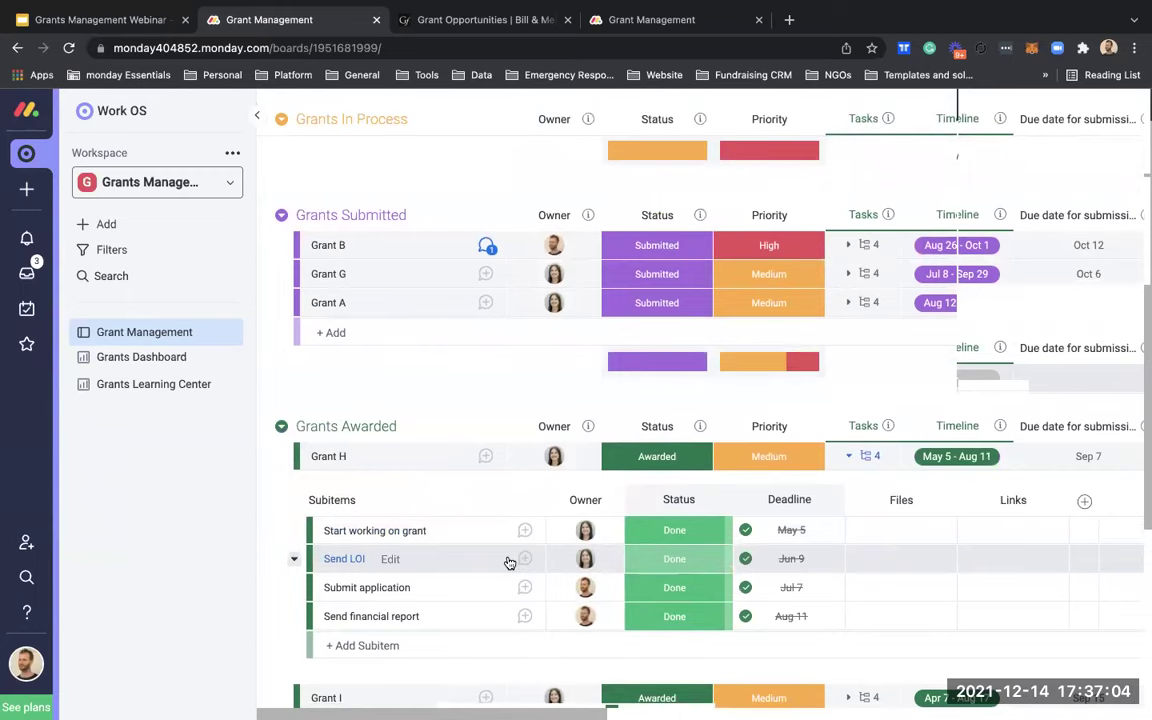
scroll(508, 562, down, 1)
scroll(507, 562, up, 2)
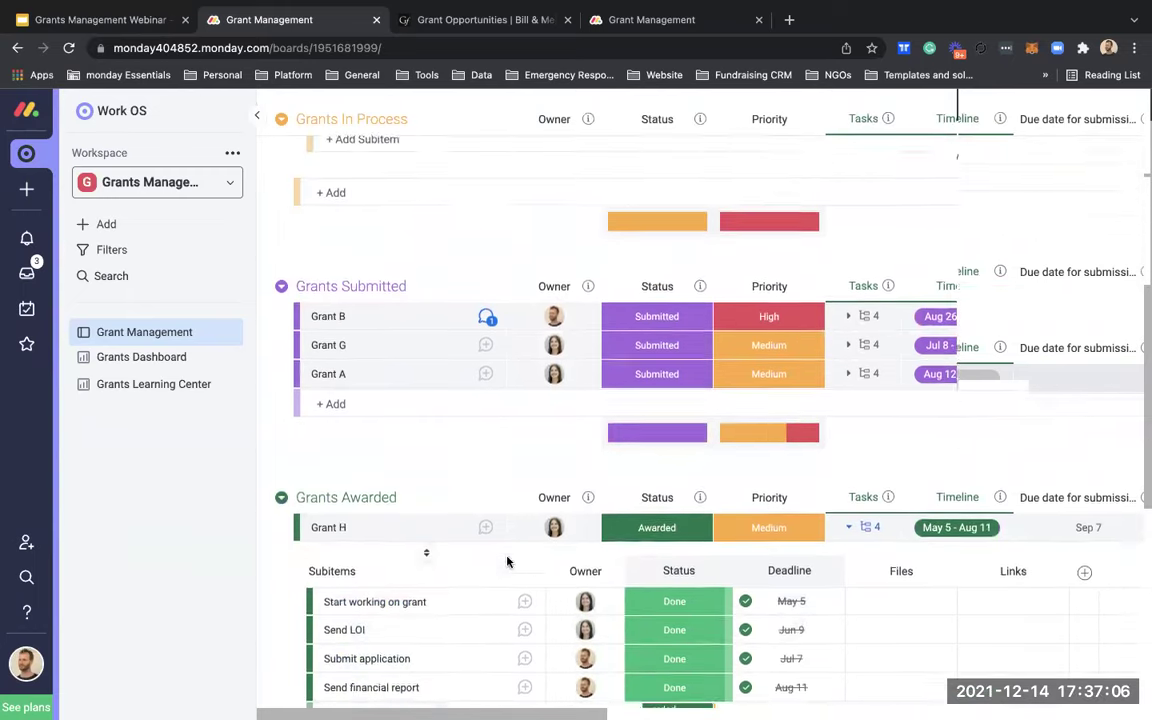
scroll(507, 562, up, 1)
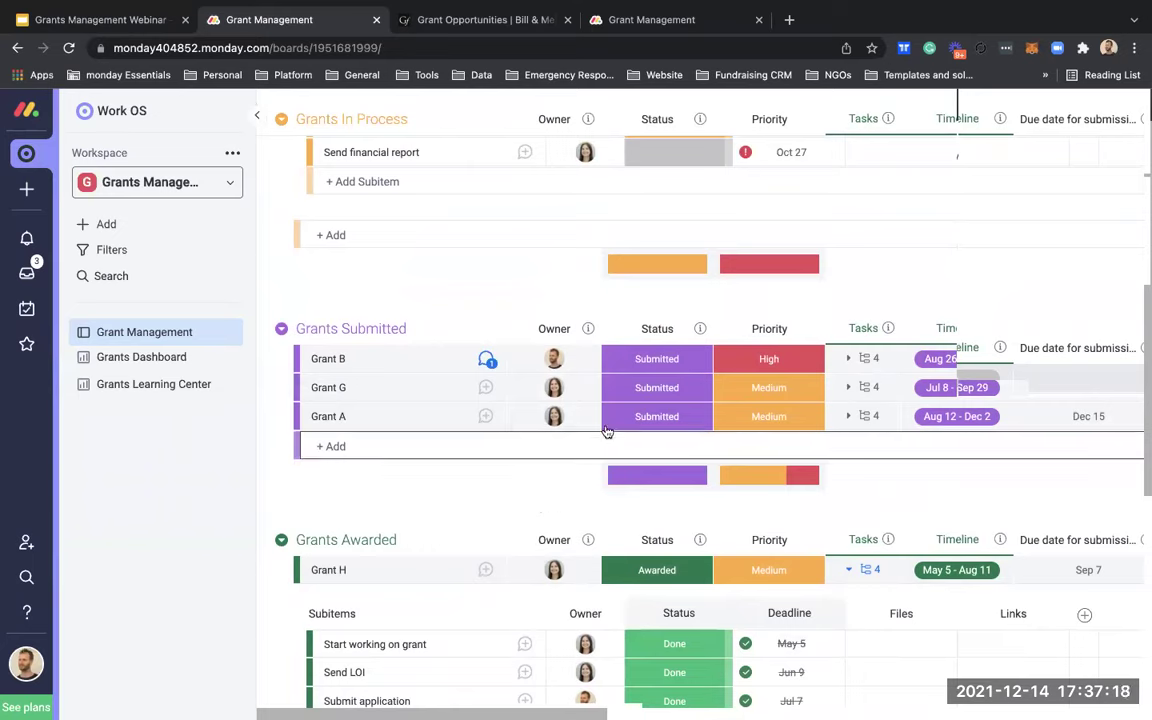
scroll(632, 401, right, 5)
scroll(632, 401, right, 10)
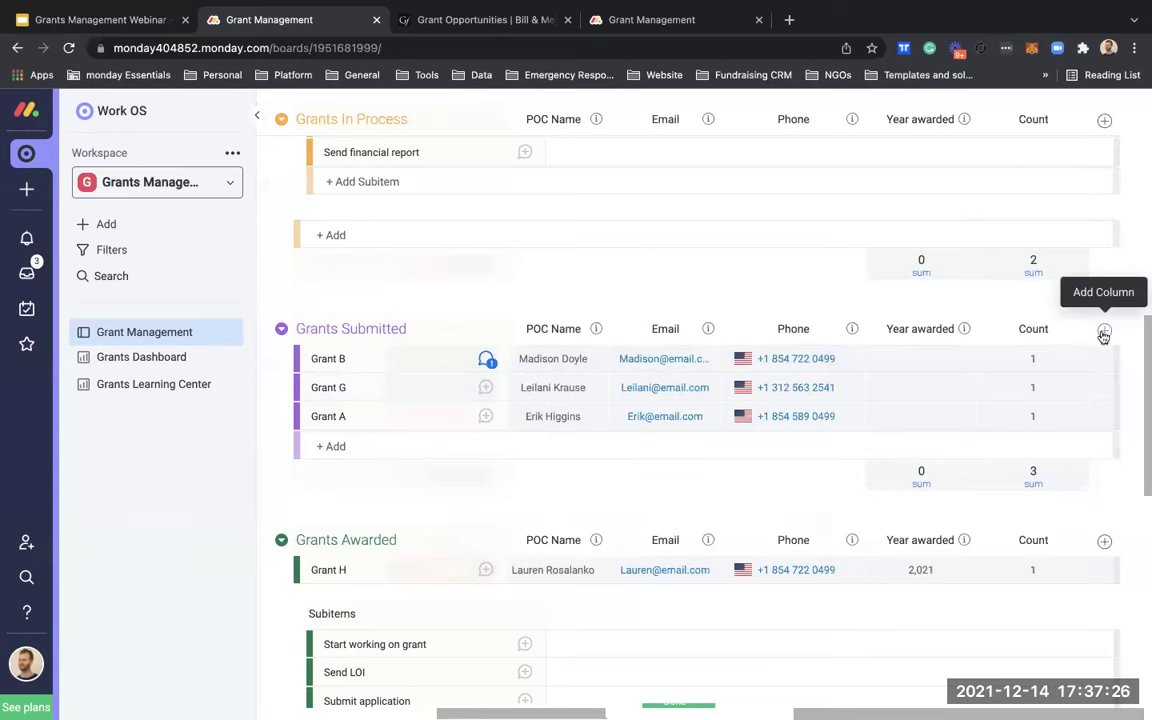
Step: Add a Status column beside Count and name it 'Fiscal year'
click(1103, 331)
double_click(1030, 329)
text(F)
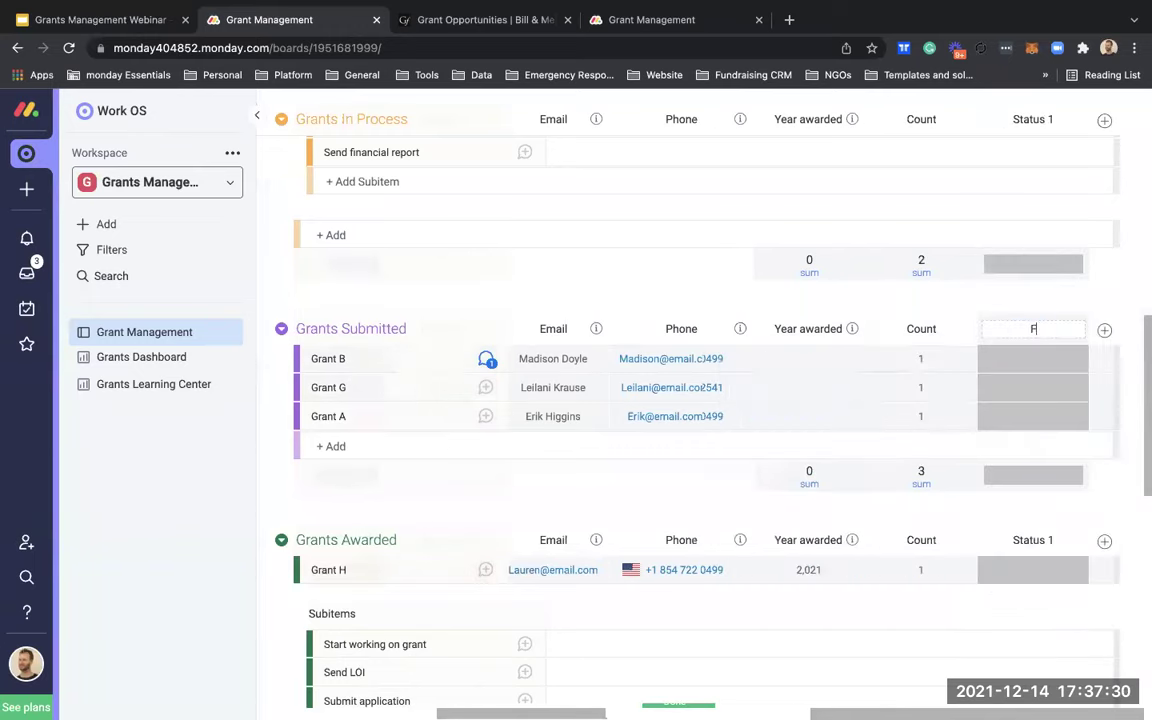
text(iscal year)
key(Return)
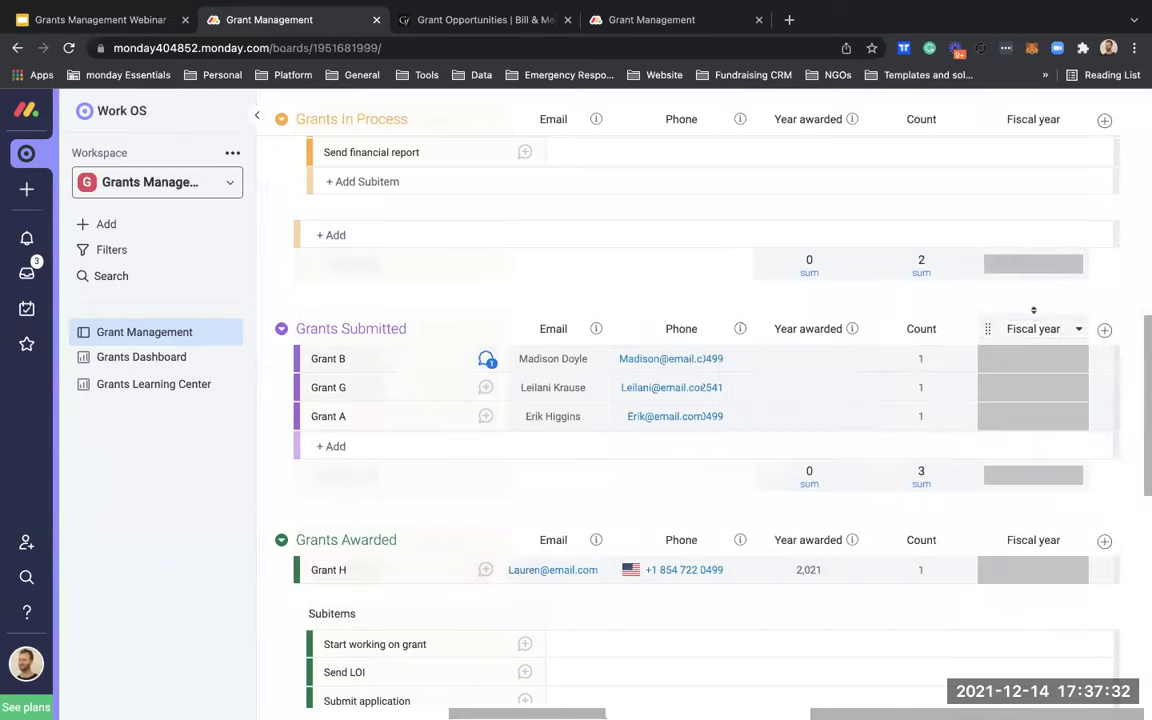
Step: Rename the Fiscal year labels Done, Working on it and Stuck to 2019, 2020 and 2,021
click(1039, 360)
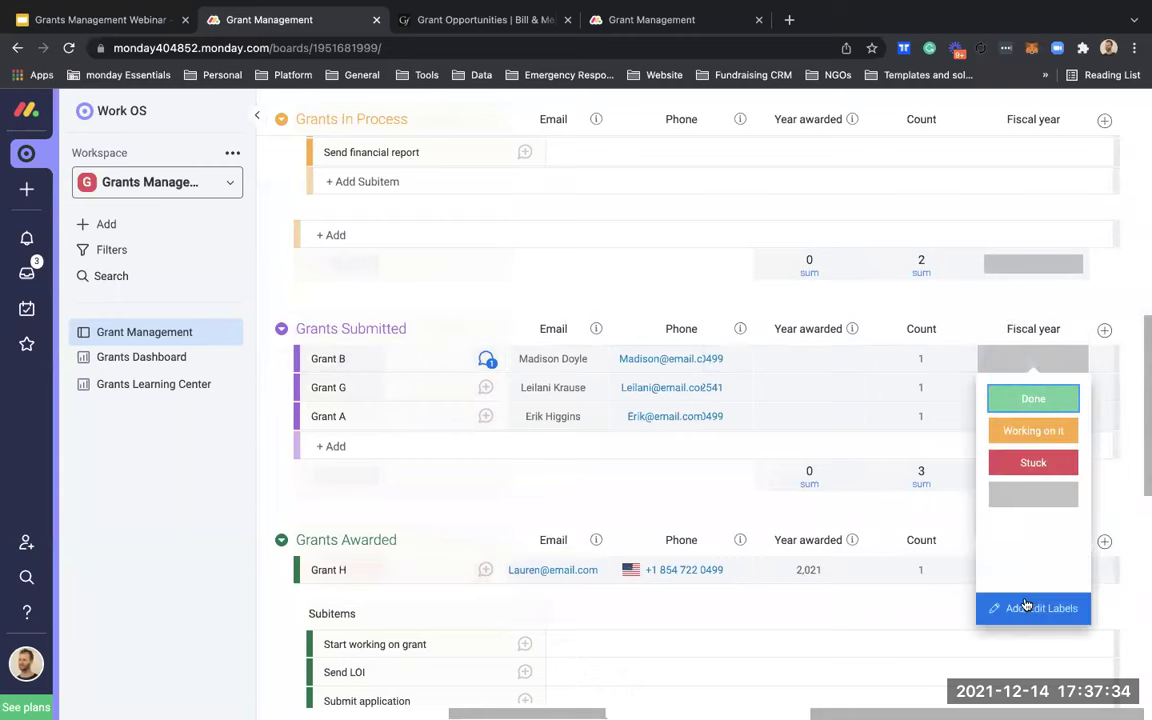
click(1035, 607)
click(1040, 313)
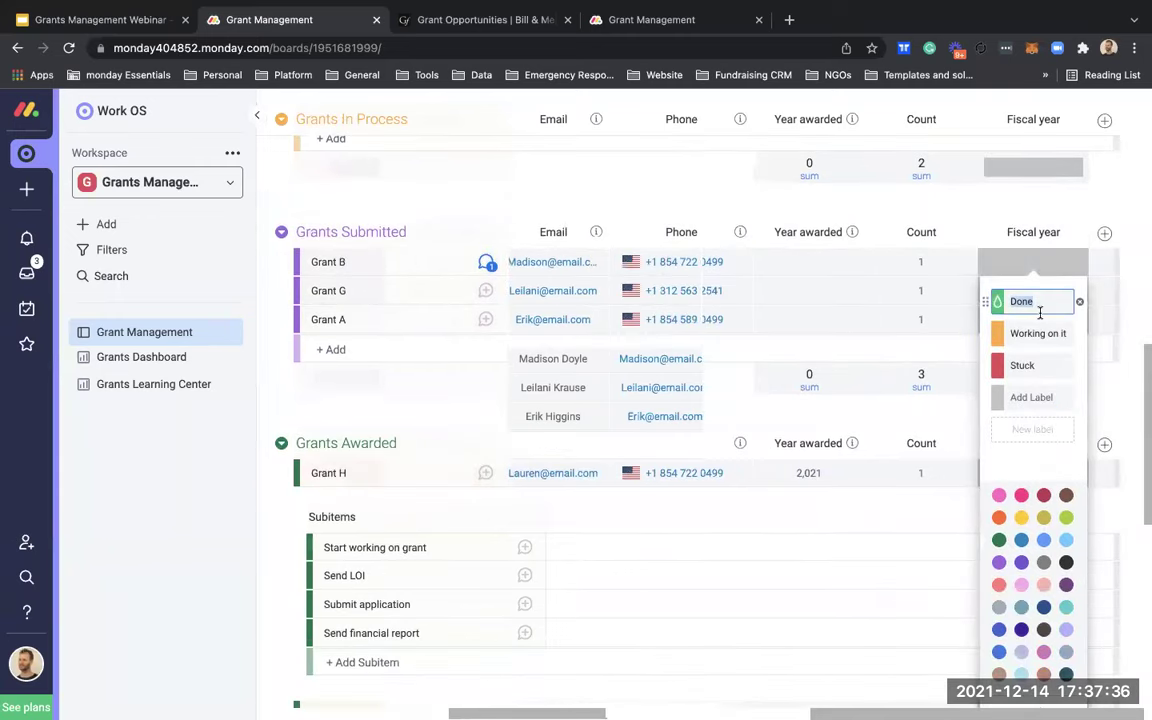
text(2019)
key(Return)
click(1039, 509)
click(1047, 336)
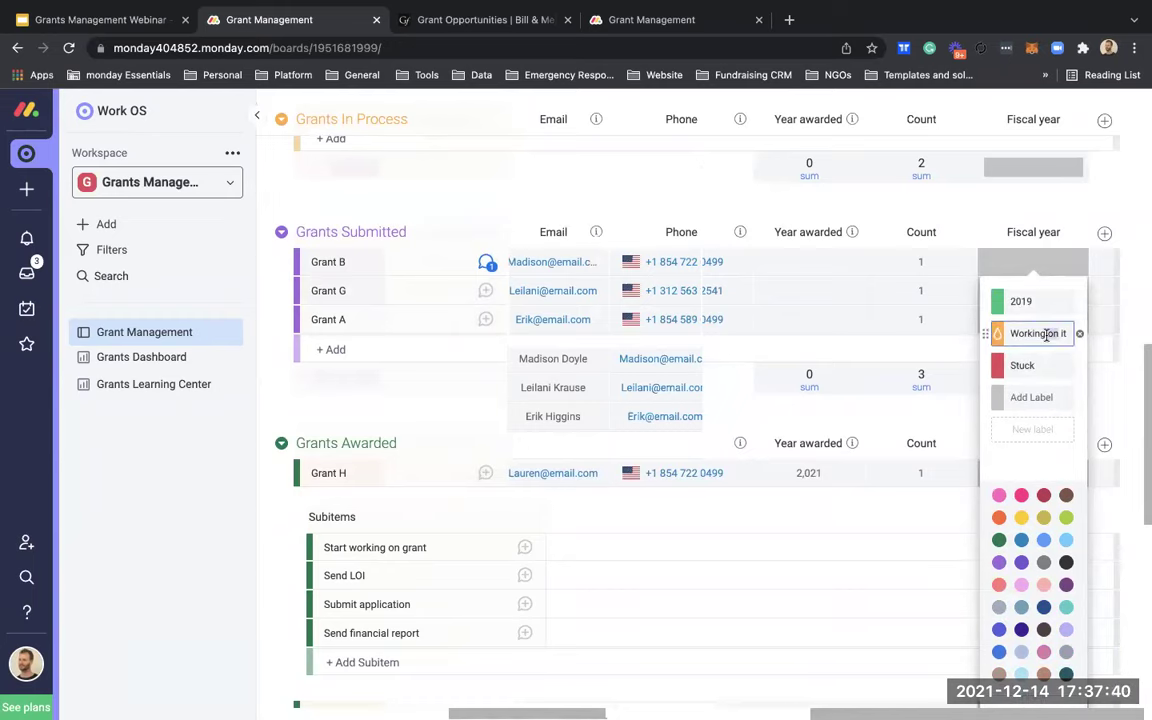
text(2020)
key(Return)
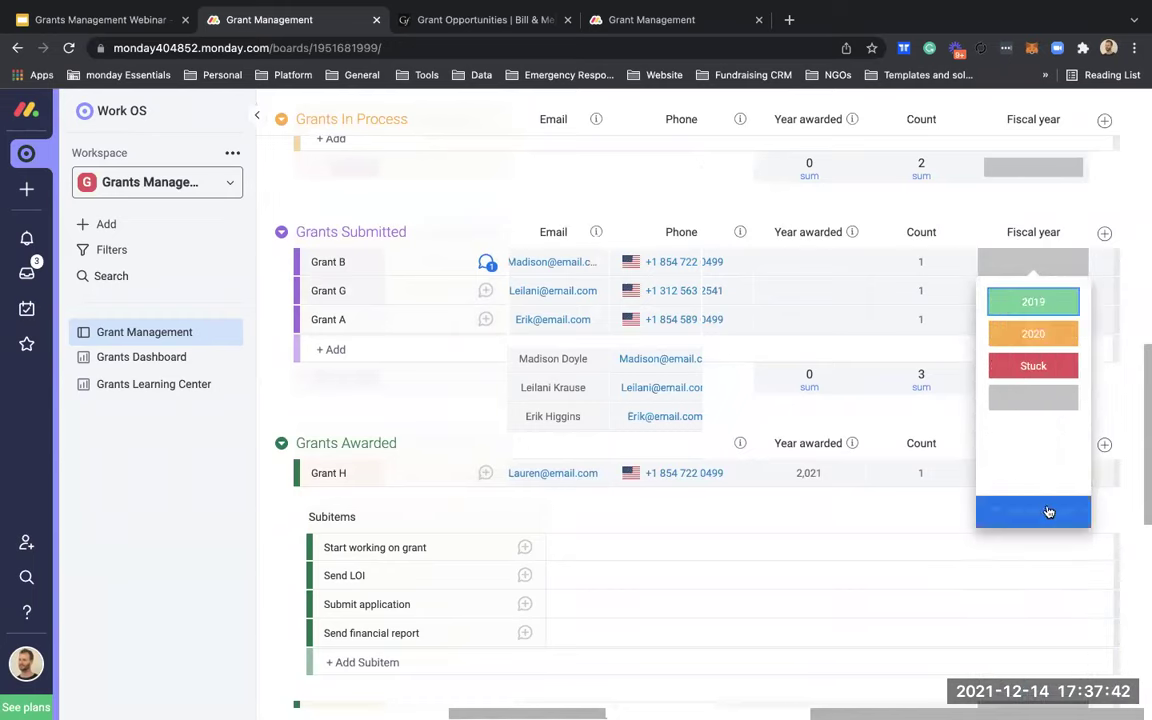
click(1047, 512)
click(1050, 365)
text(2)
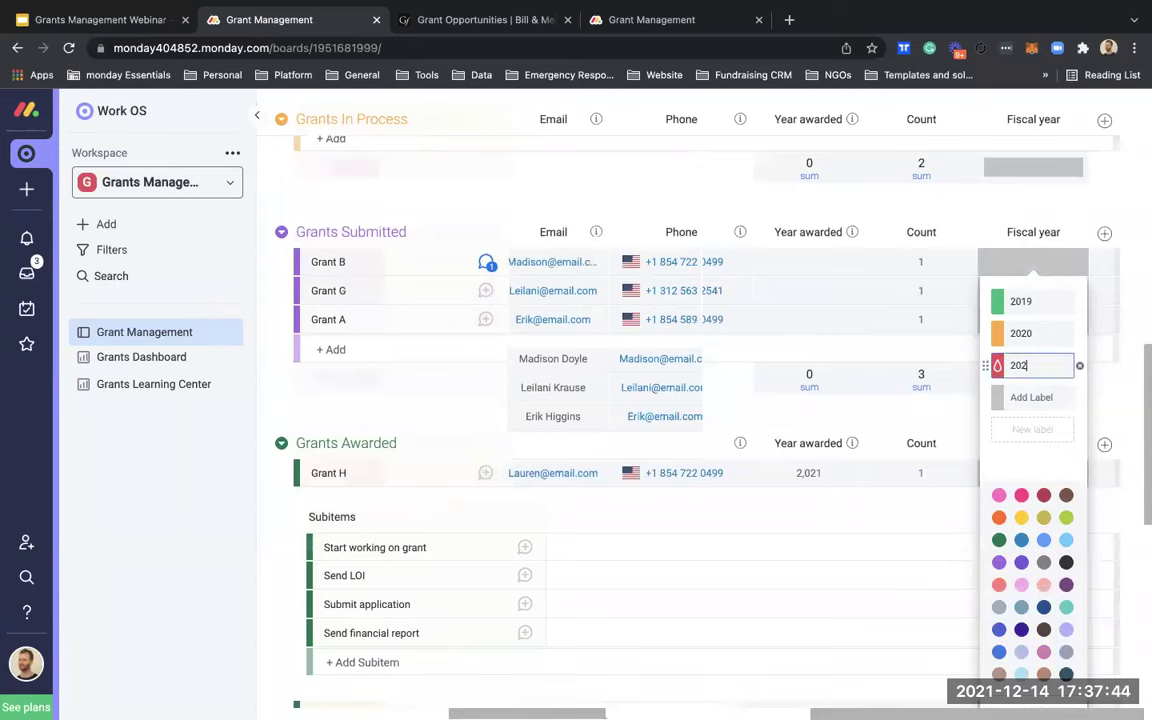
text(,021)
key(Return)
click(1046, 206)
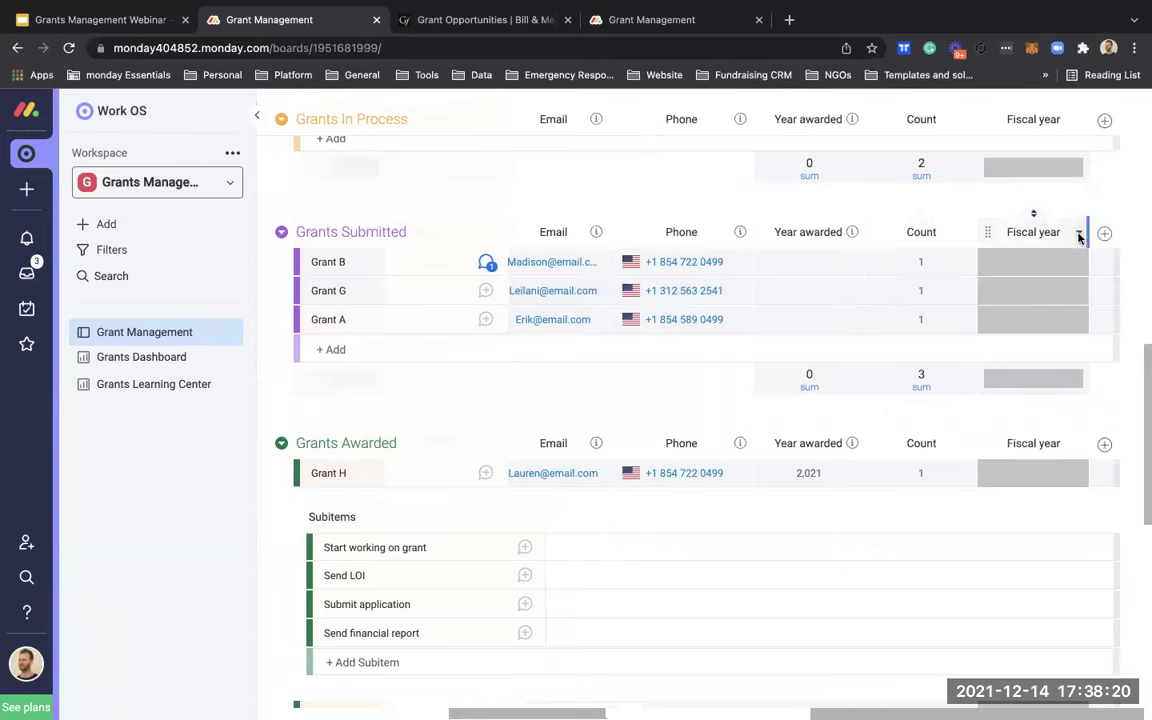
Step: Delete the Fiscal year column from the board
click(1079, 234)
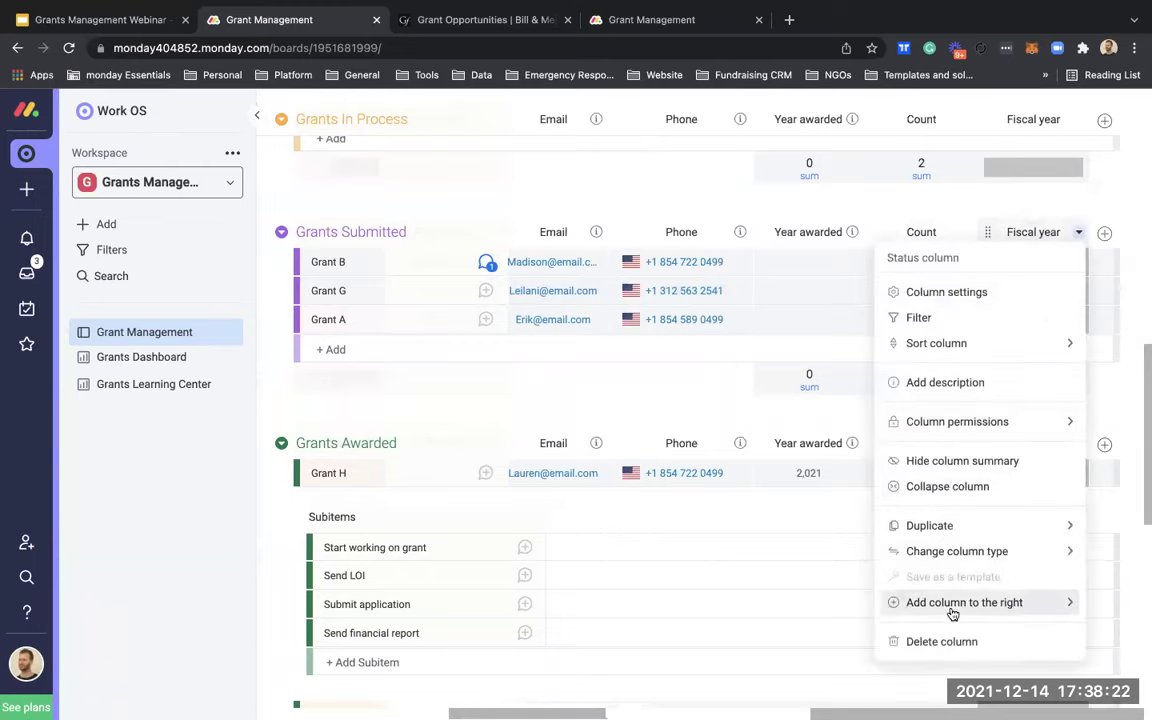
click(955, 642)
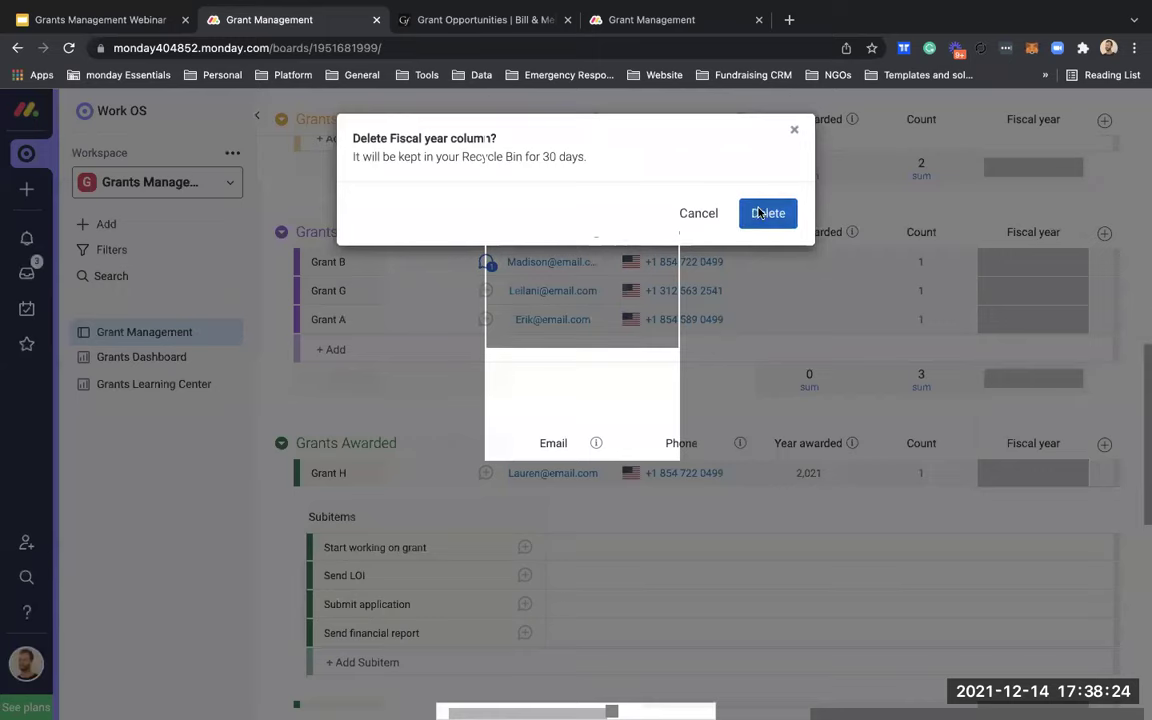
click(760, 212)
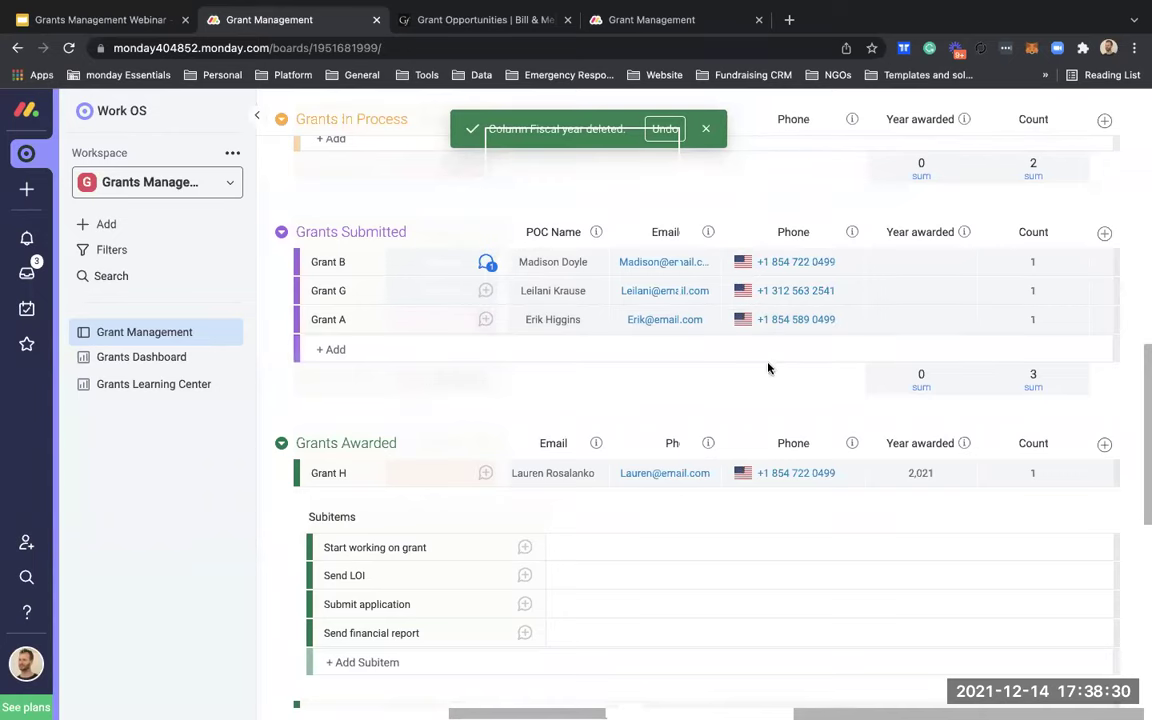
scroll(766, 386, down, 2)
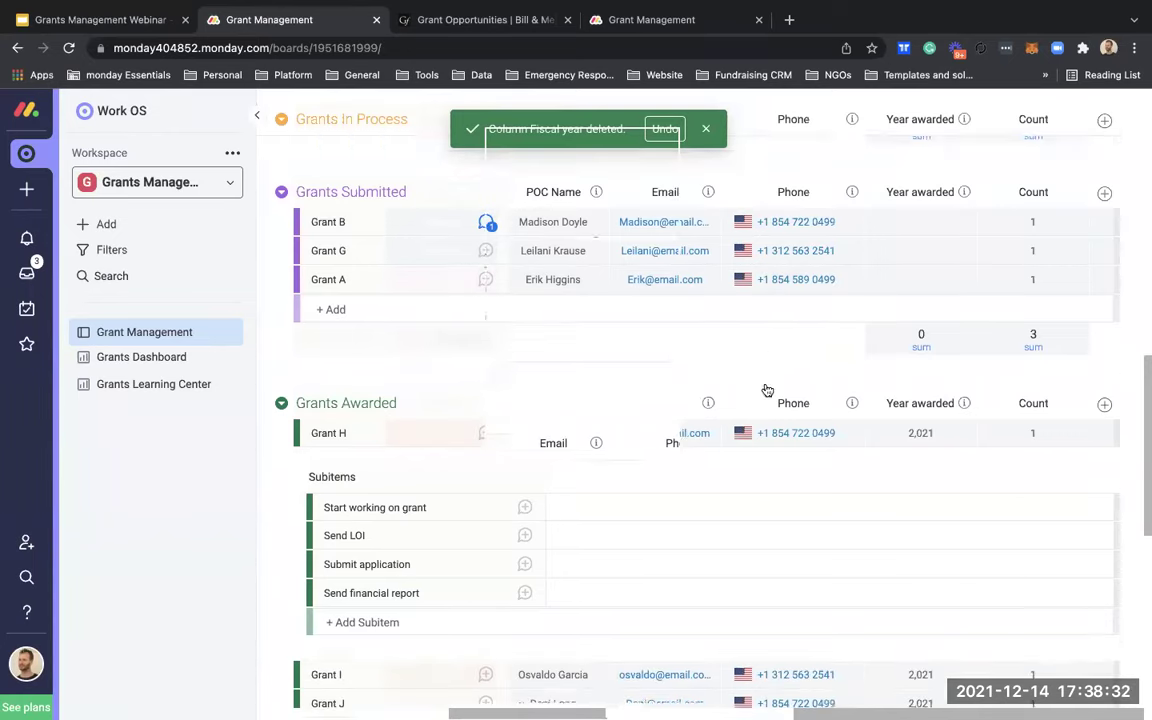
scroll(766, 389, up, 2)
scroll(764, 388, up, 2)
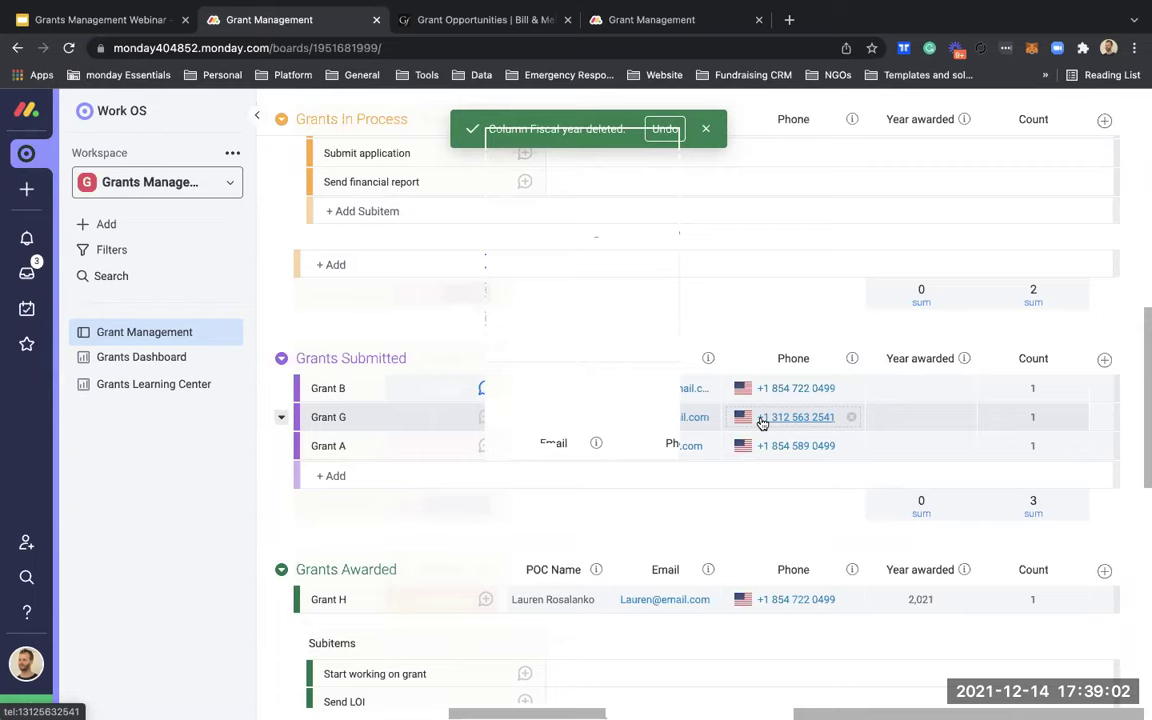
scroll(736, 514, left, 1)
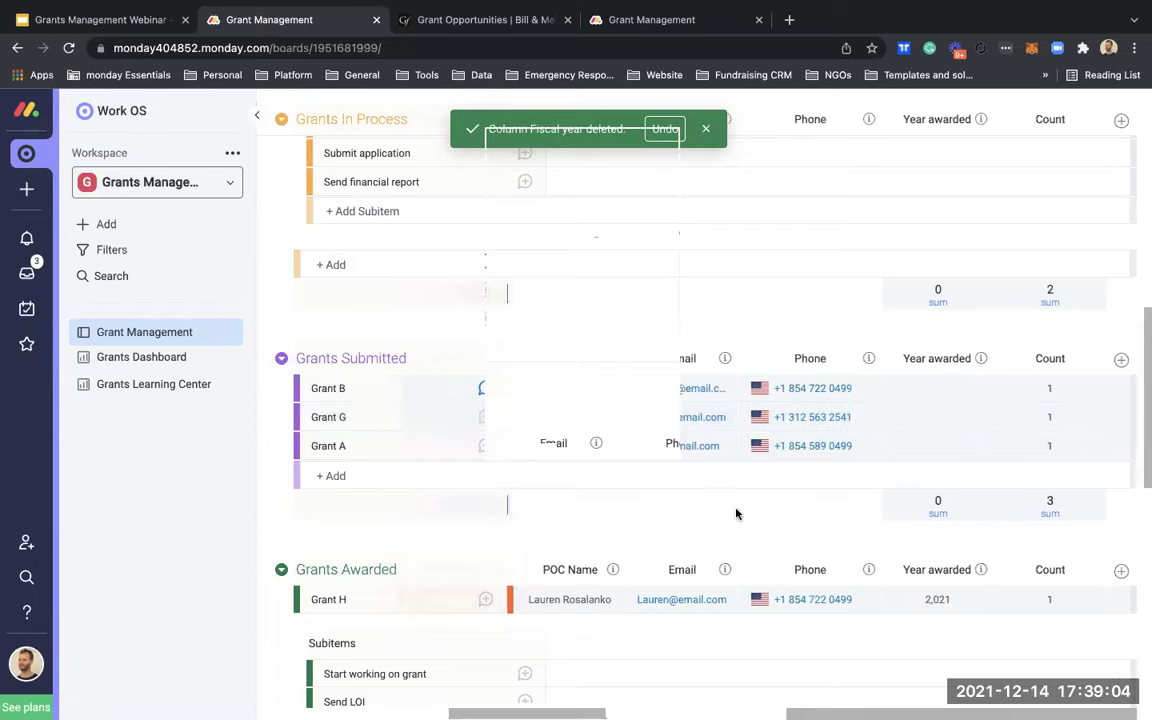
scroll(736, 514, left, 8)
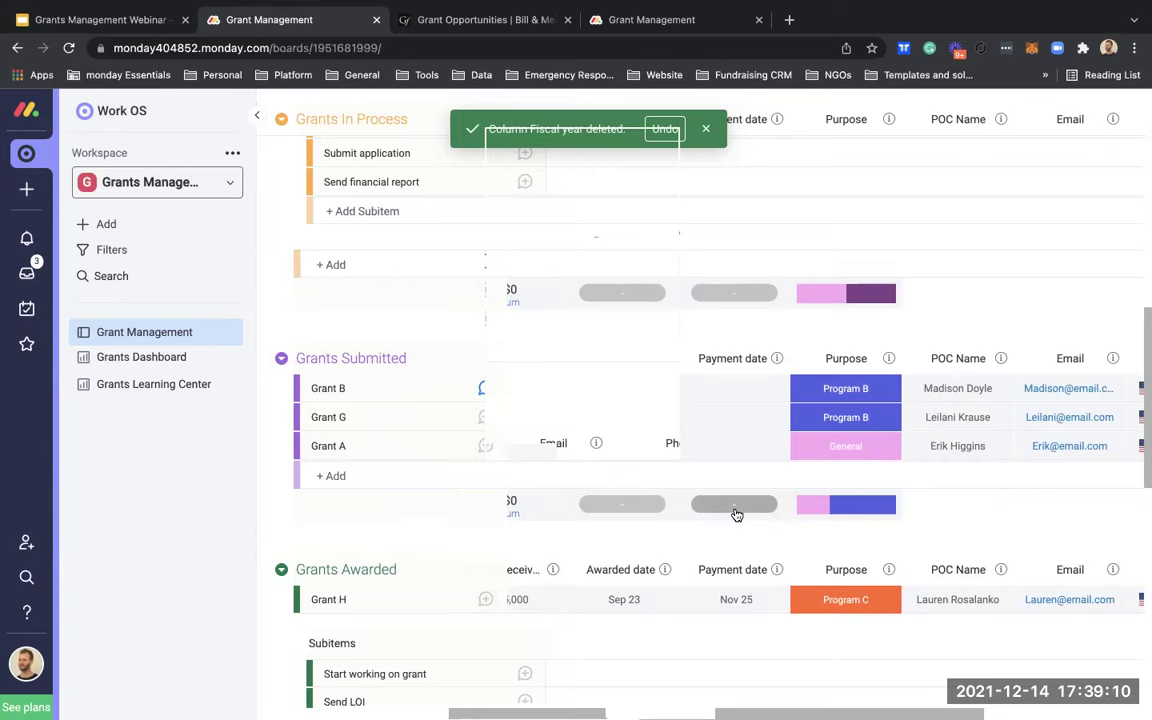
scroll(736, 514, down, 3)
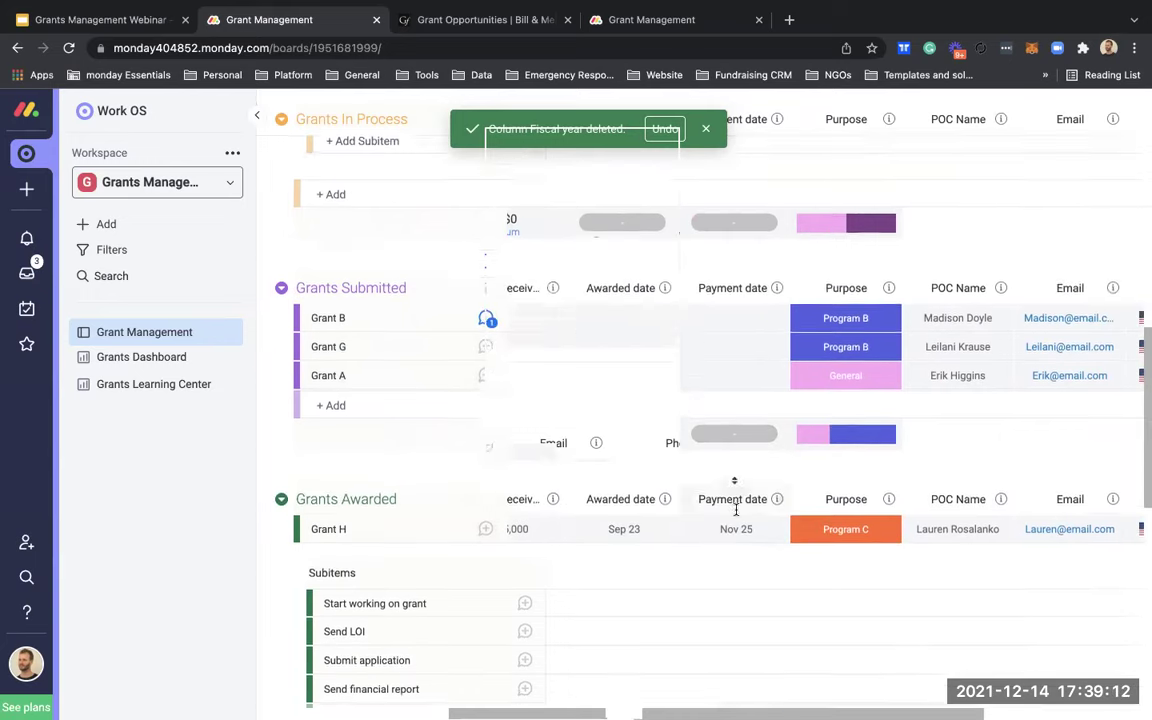
scroll(736, 514, down, 2)
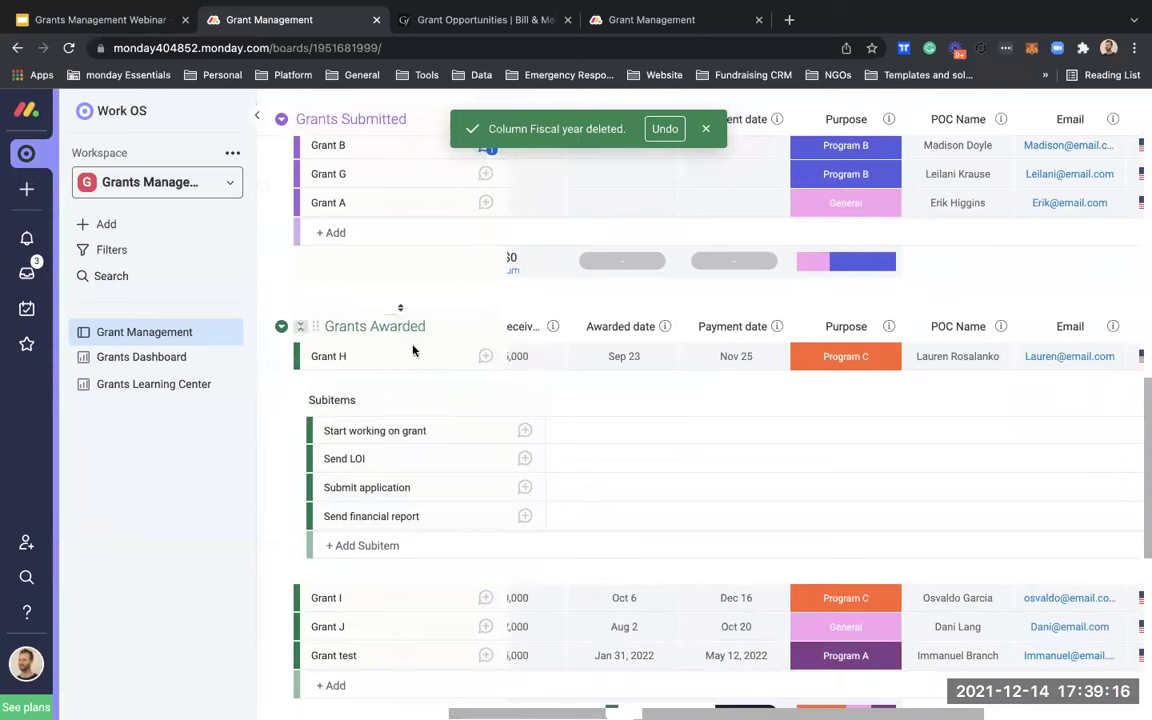
scroll(450, 455, down, 1)
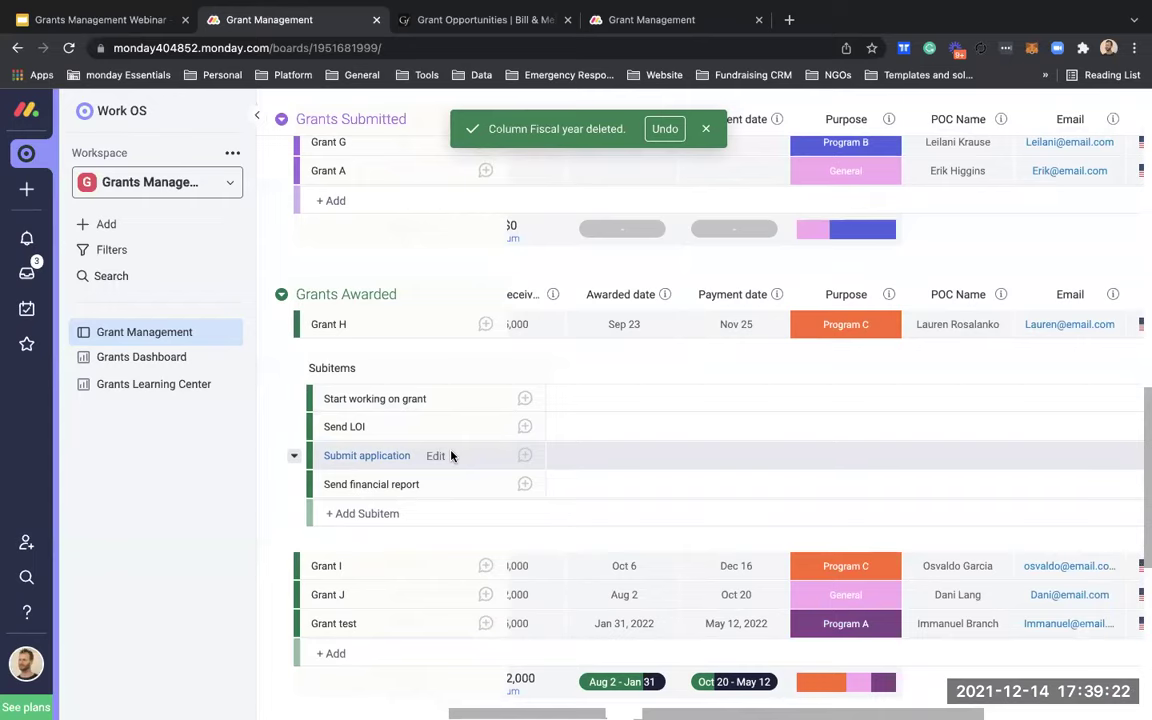
scroll(522, 456, left, 5)
scroll(522, 466, left, 5)
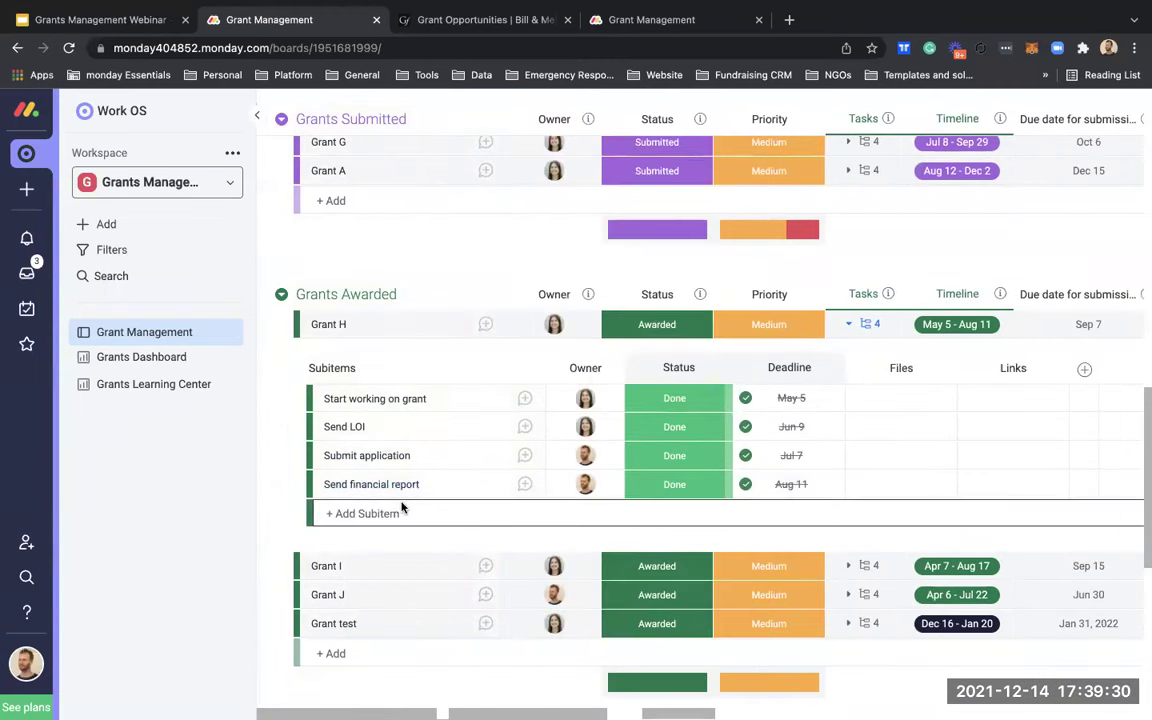
click(400, 508)
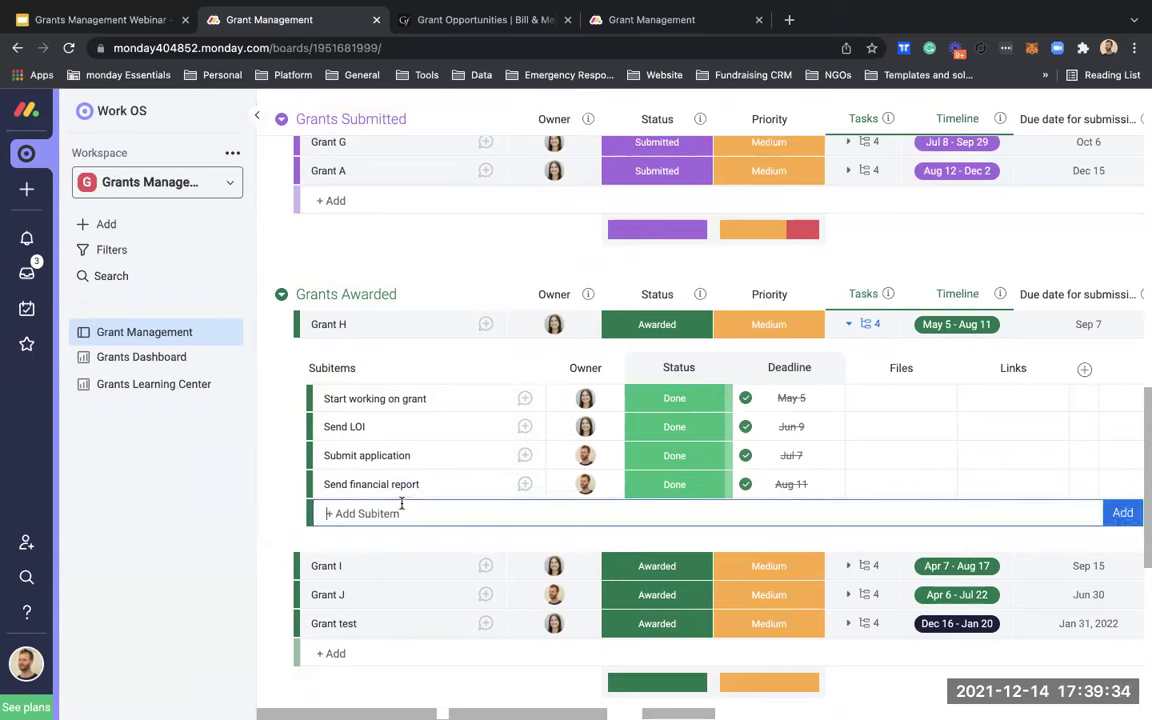
text(R)
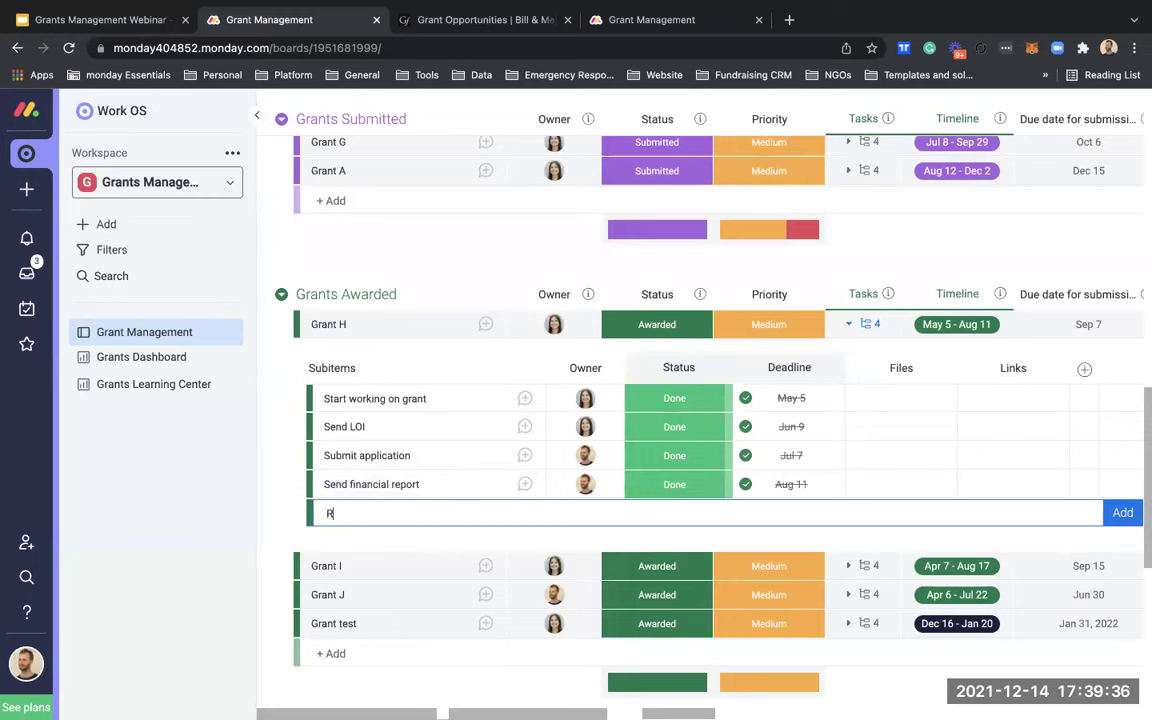
text(eporting task)
key(Return)
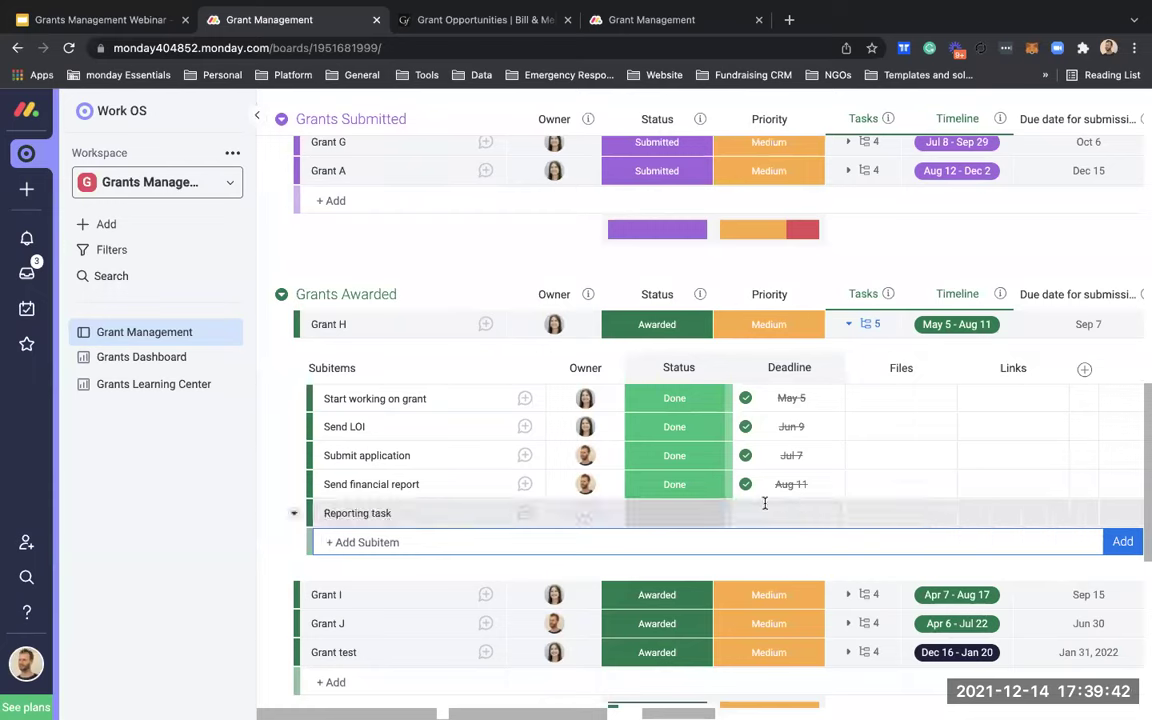
click(318, 512)
click(835, 652)
click(757, 214)
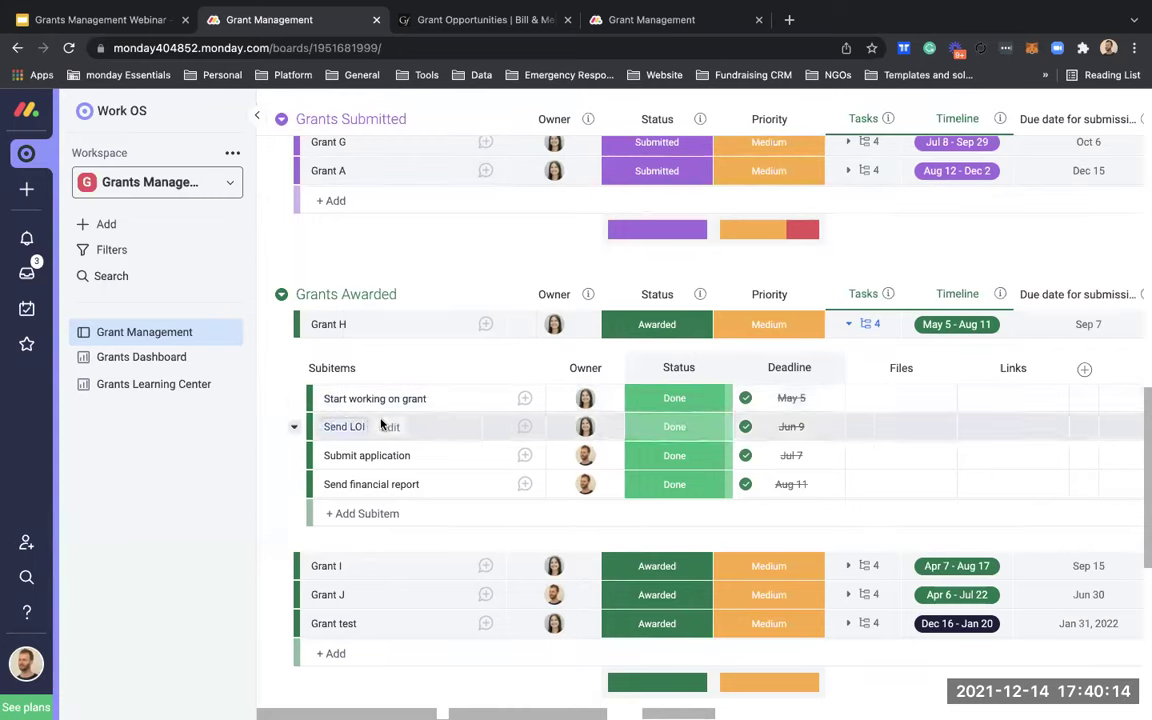
click(381, 511)
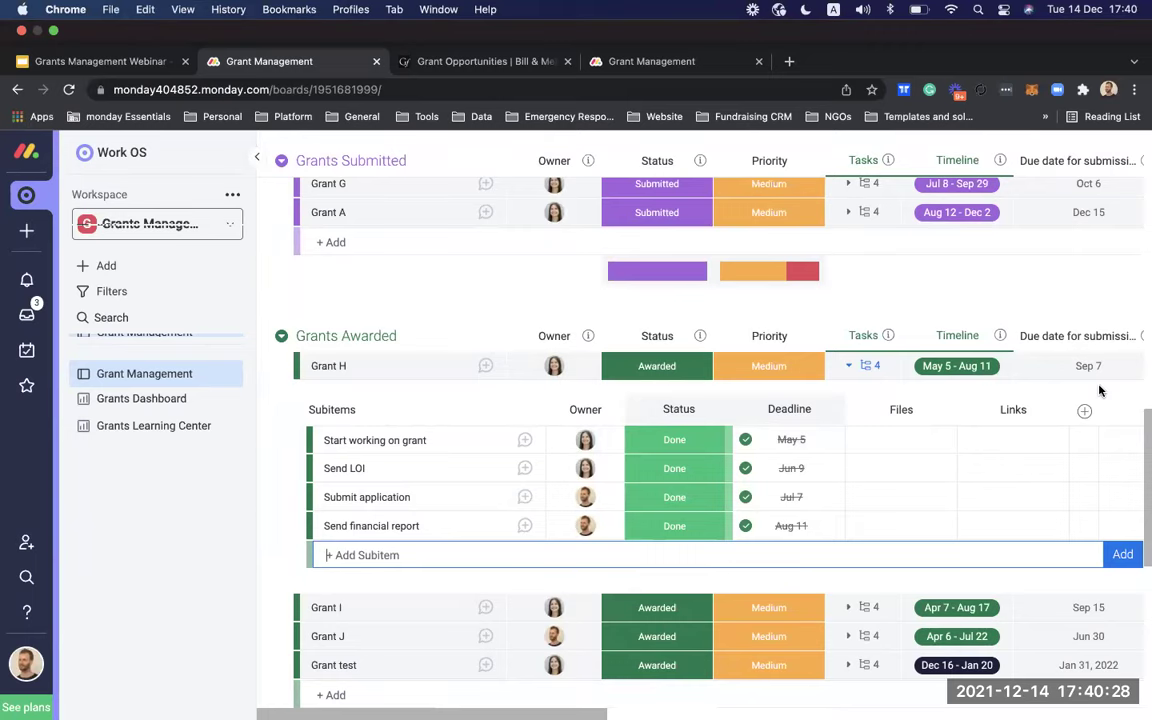
scroll(709, 317, up, 5)
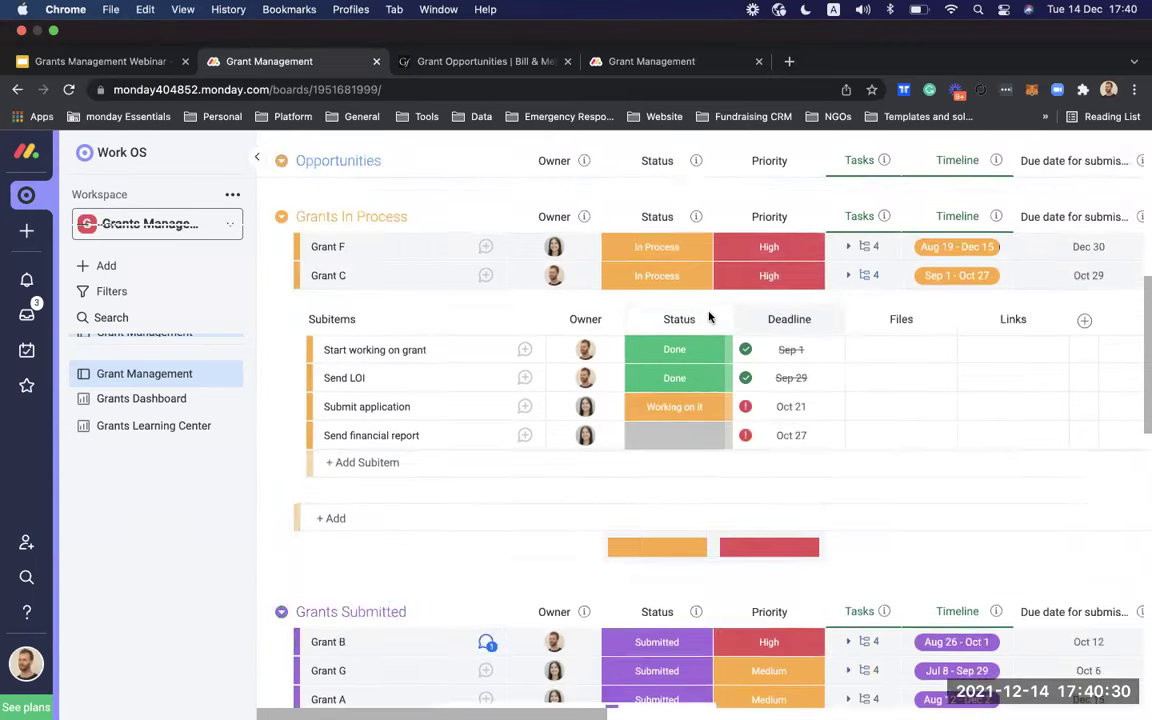
scroll(709, 317, up, 4)
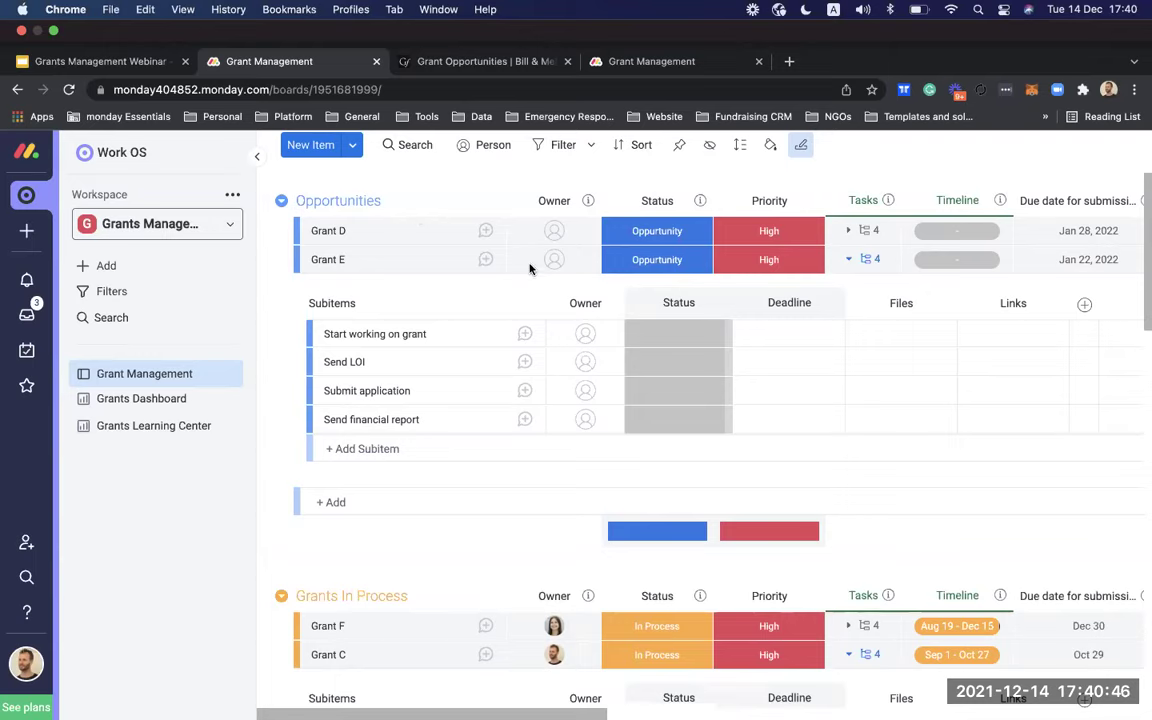
scroll(629, 362, right, 5)
scroll(629, 362, left, 5)
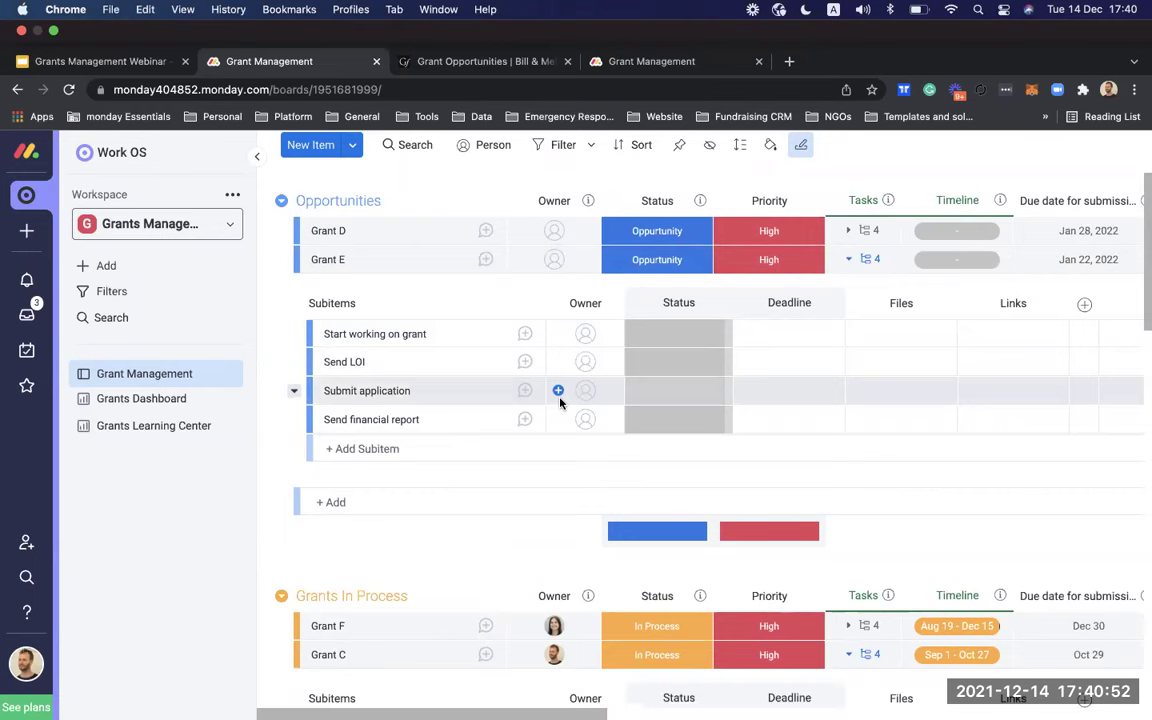
scroll(549, 419, right, 1)
scroll(549, 419, right, 3)
scroll(549, 419, left, 3)
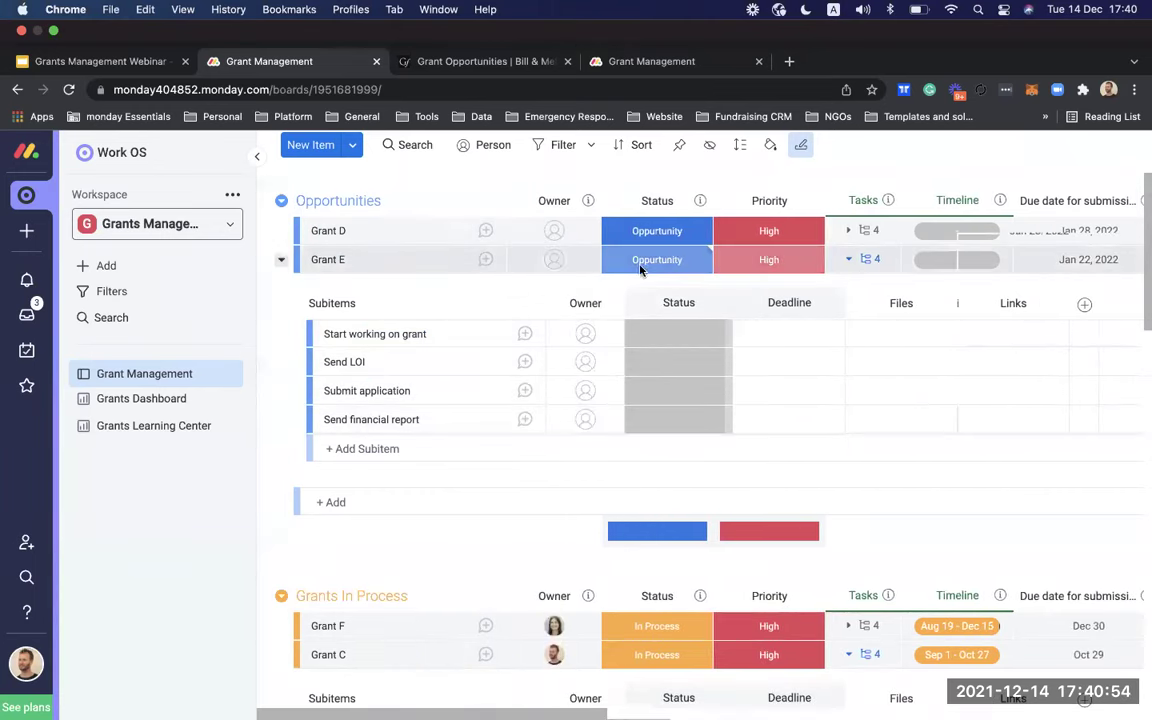
scroll(626, 541, down, 2)
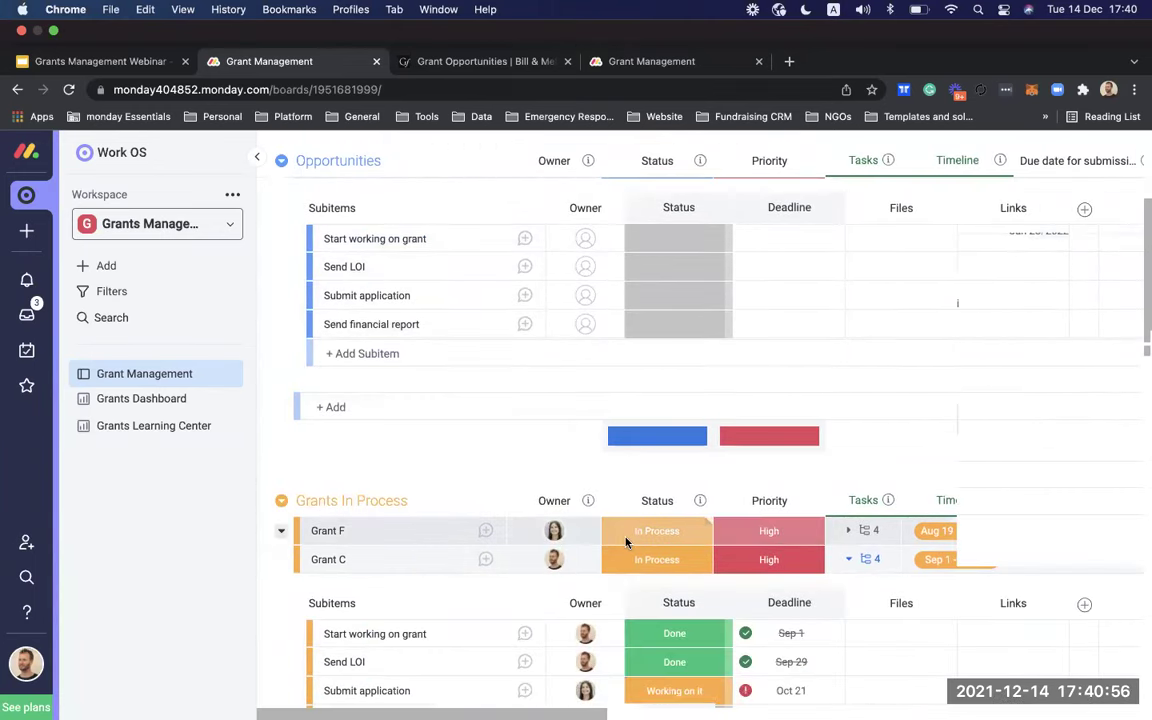
scroll(447, 508, down, 1)
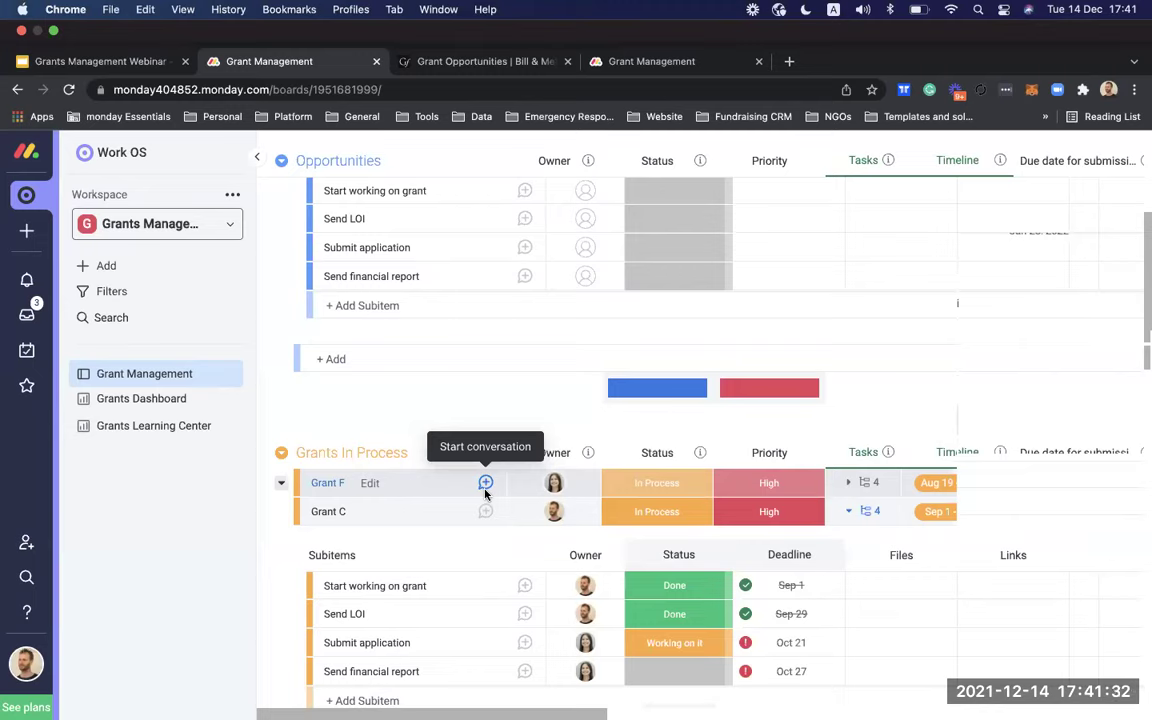
Step: Open the Grants Dashboard and scroll to its Grants received chart
click(130, 408)
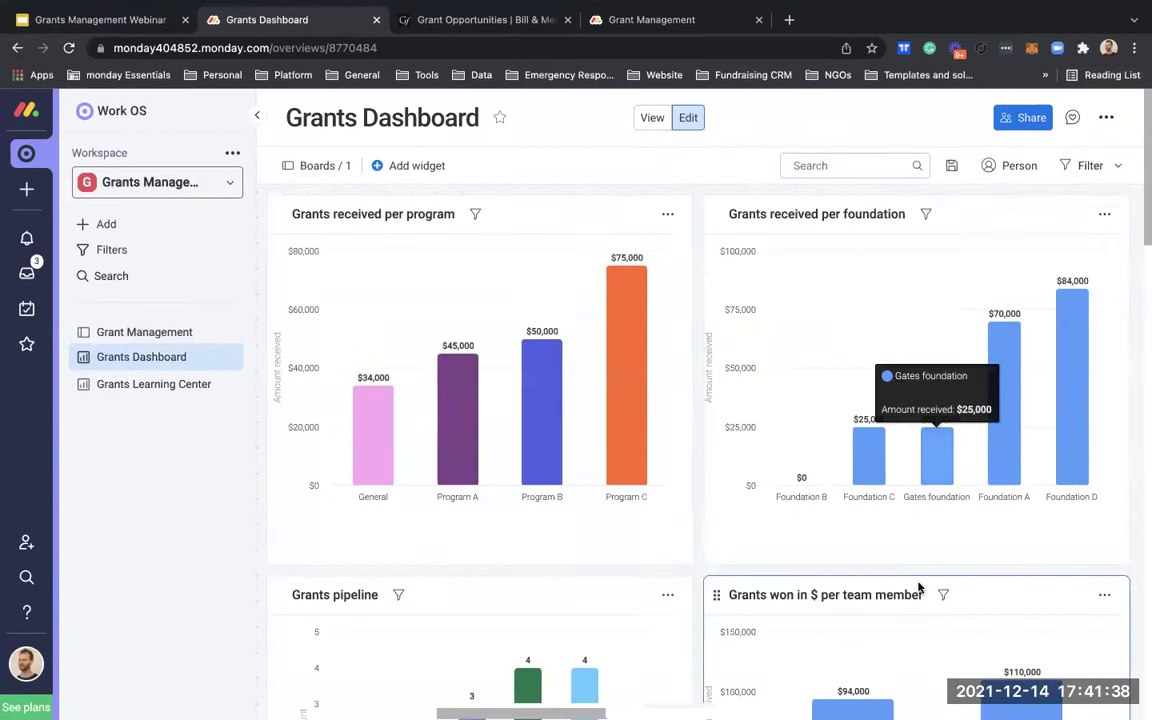
scroll(918, 587, down, 5)
scroll(850, 450, up, 2)
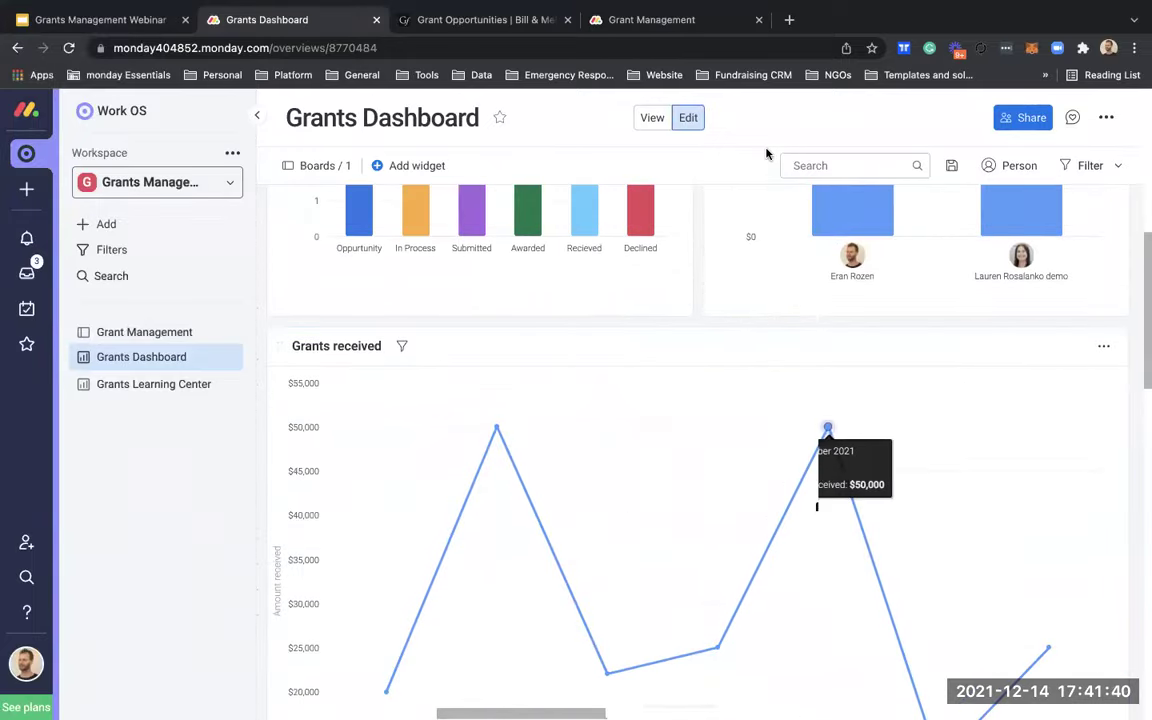
Step: Open the Grants received chart's filters and browse the Payment date quick filter choices
click(405, 347)
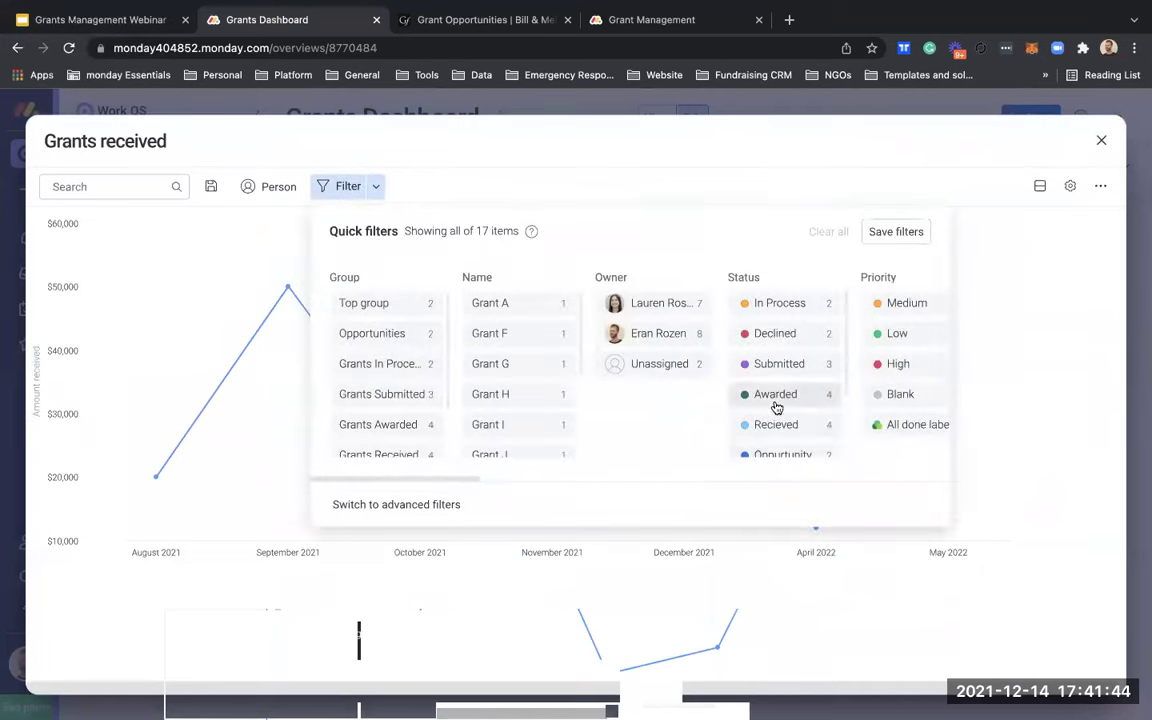
scroll(698, 422, right, 3)
scroll(698, 422, right, 10)
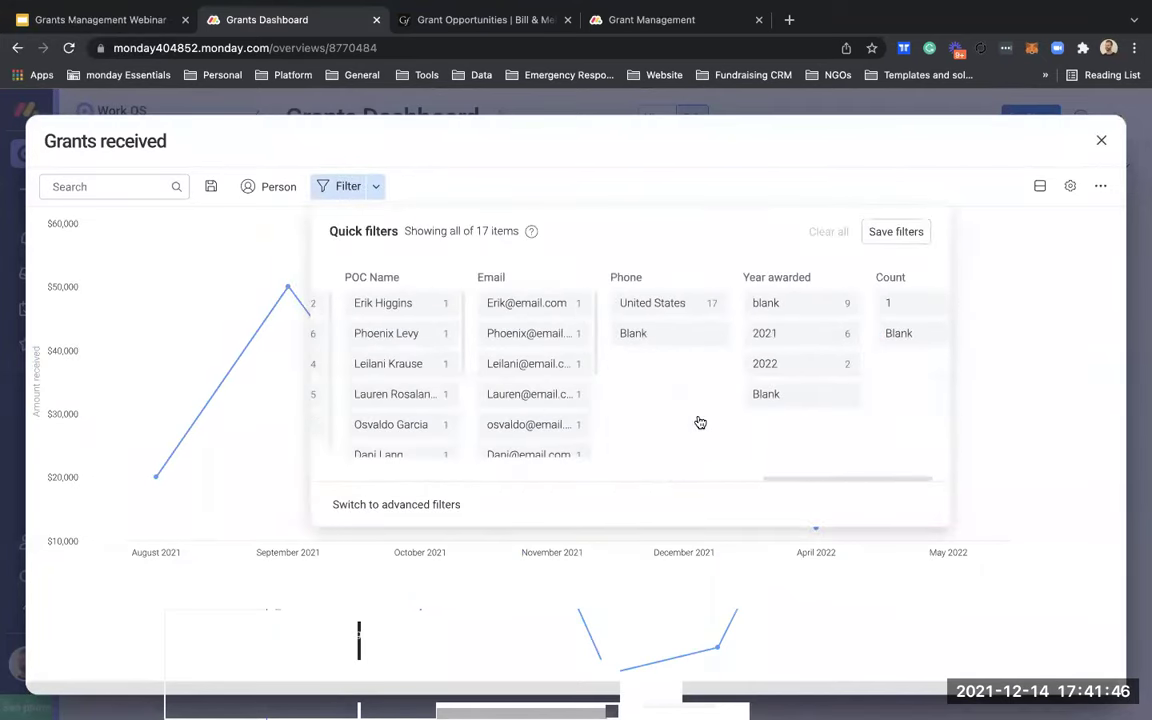
scroll(578, 440, left, 10)
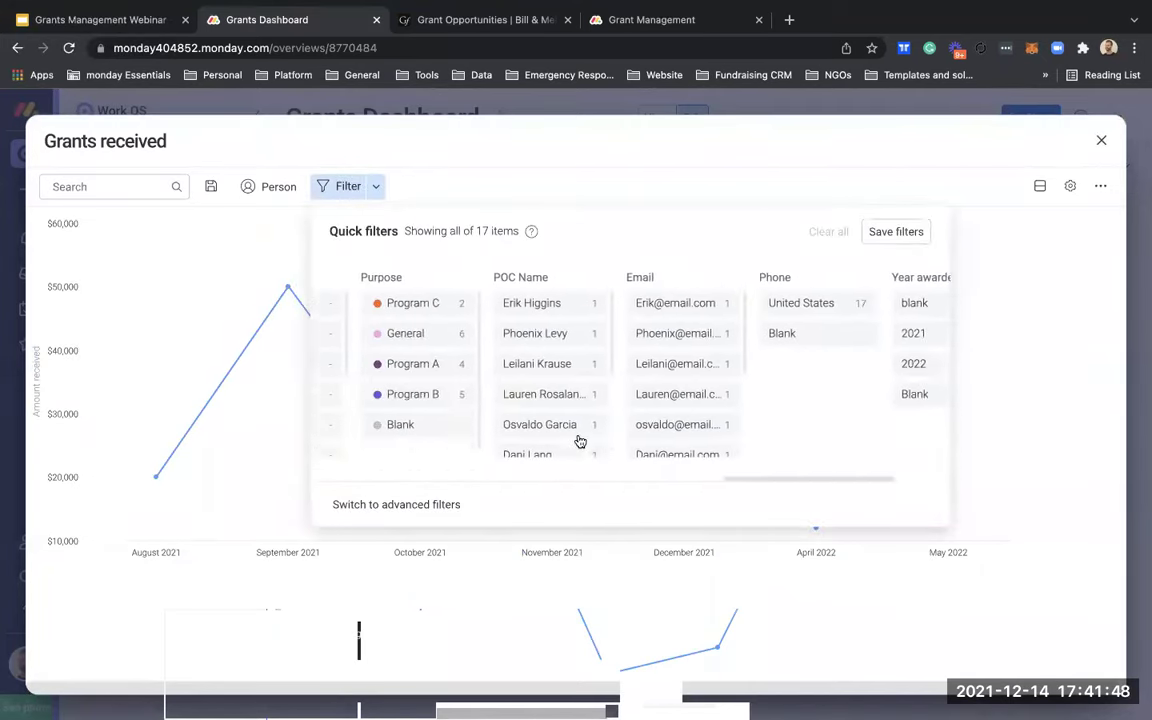
scroll(580, 441, left, 5)
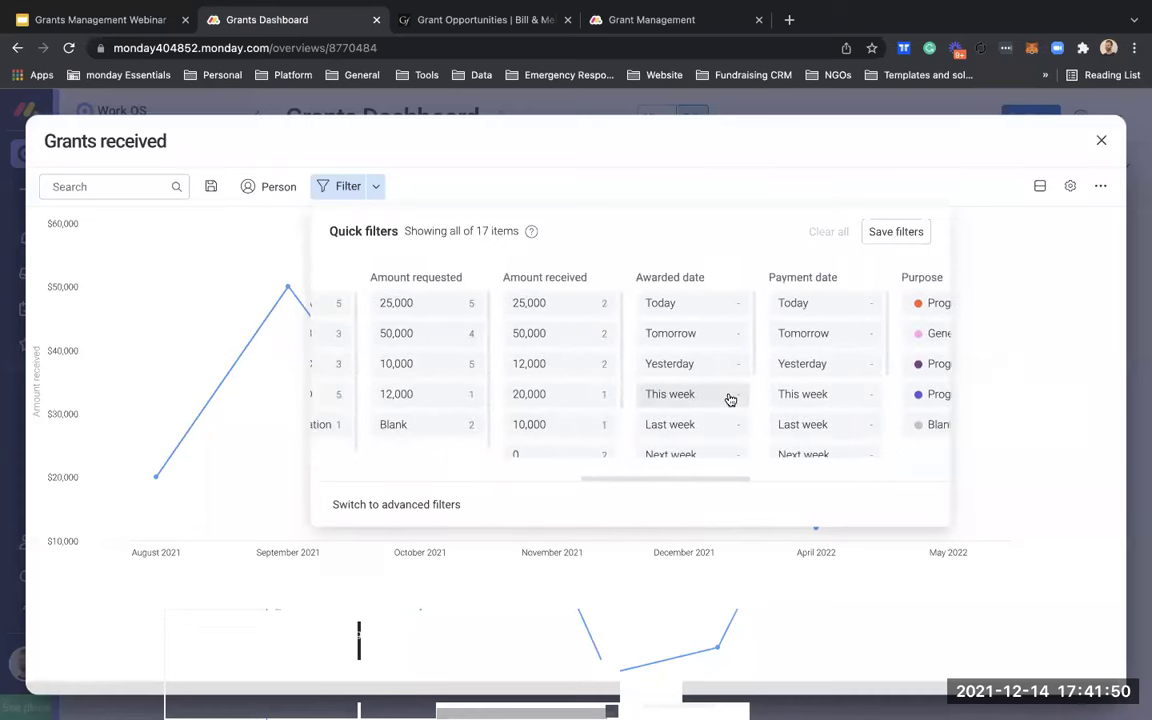
scroll(790, 405, down, 5)
click(805, 445)
scroll(815, 398, down, 2)
scroll(815, 402, up, 5)
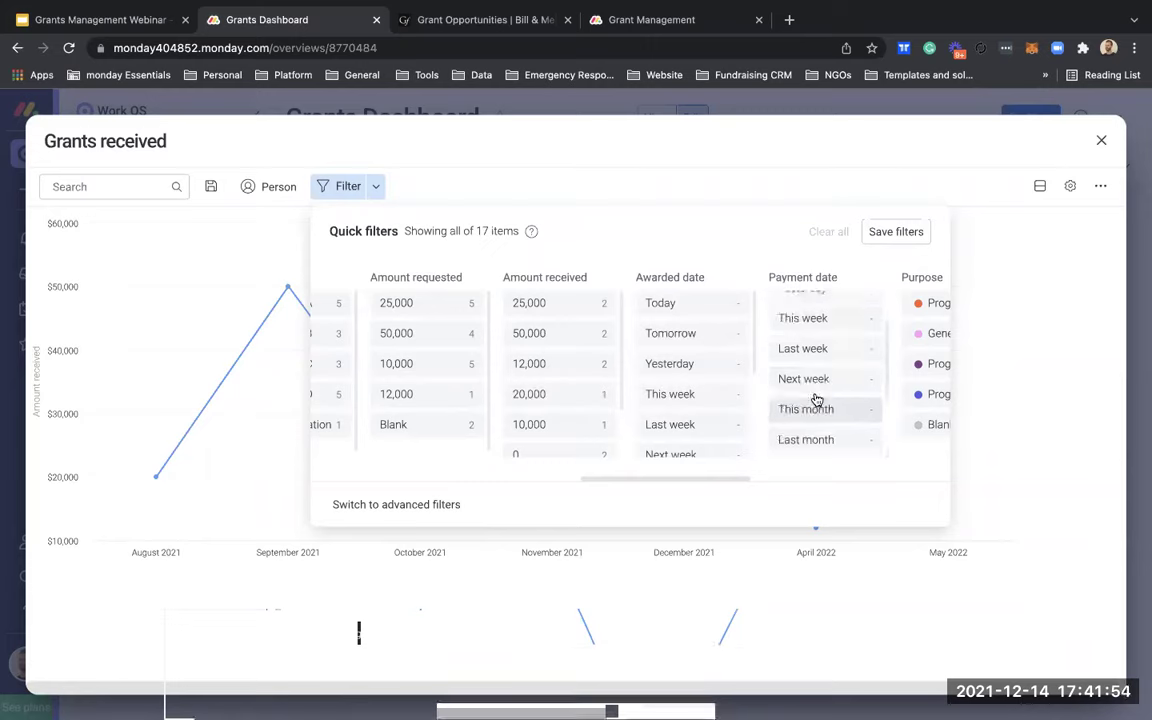
scroll(702, 400, down, 3)
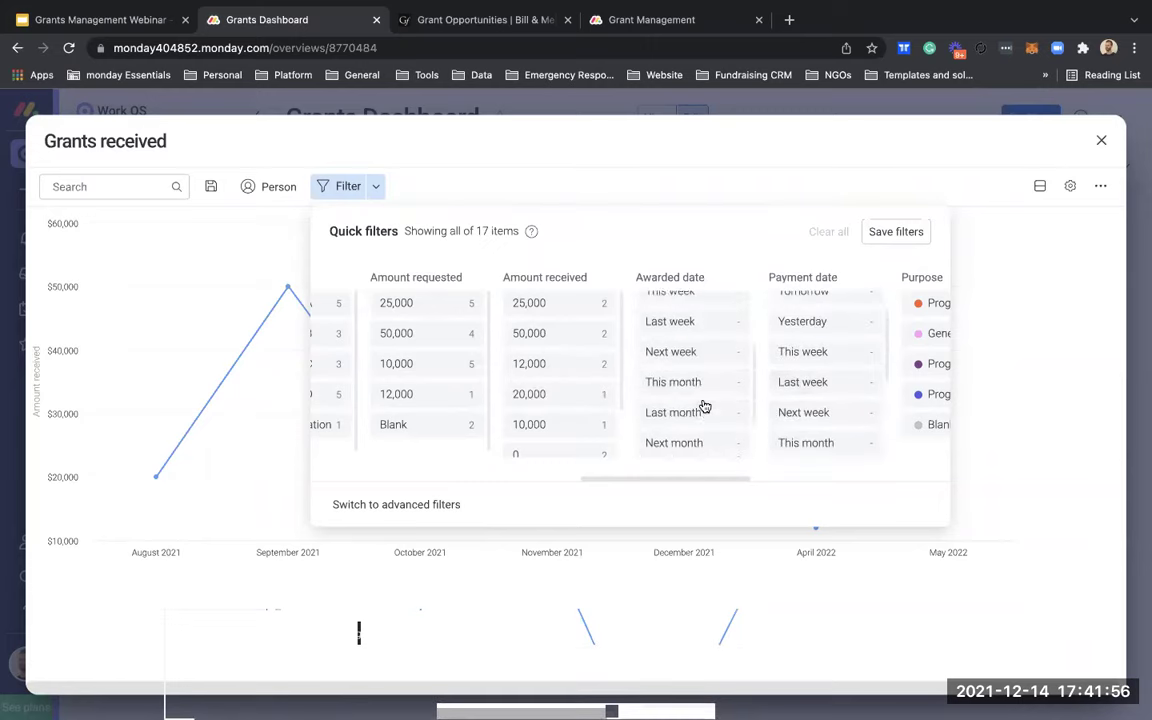
scroll(702, 404, up, 1)
scroll(823, 375, up, 1)
scroll(825, 372, down, 5)
scroll(824, 365, up, 2)
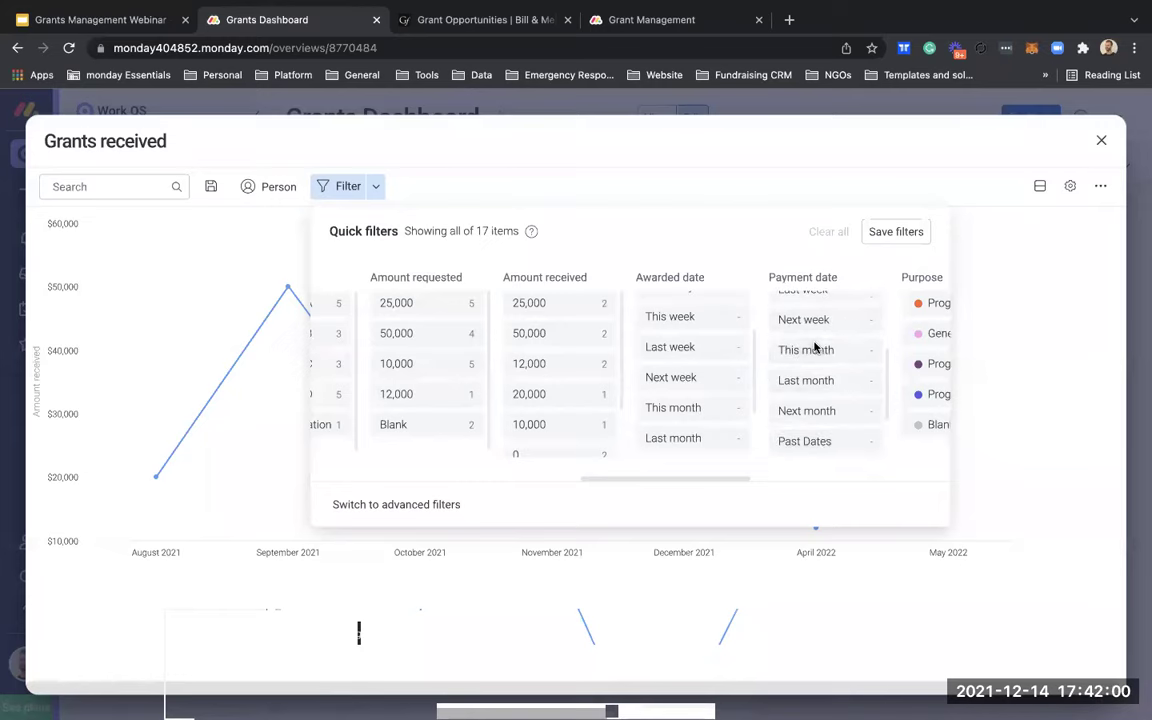
Step: Switch from quick filters to advanced filters and open the column list
click(386, 186)
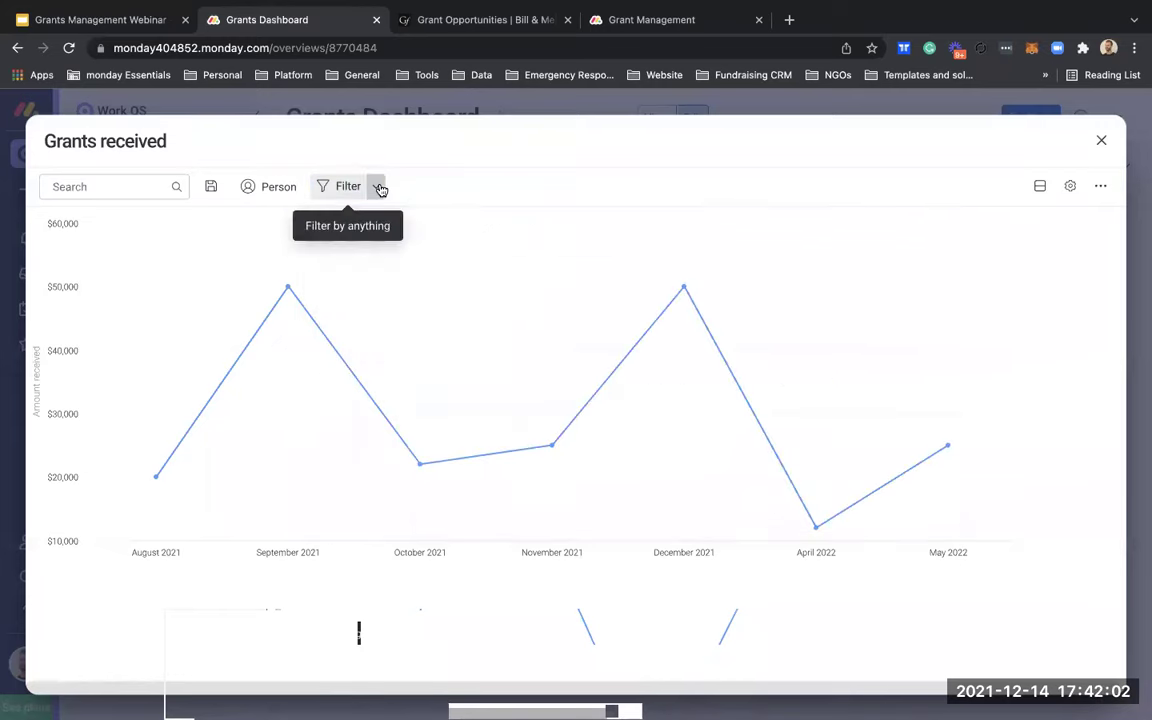
click(381, 187)
click(473, 277)
scroll(465, 411, down, 5)
scroll(465, 411, down, 3)
scroll(465, 411, up, 2)
Step: Filter the chart to Payment date between Sep 27, 2021 and Dec 31, 2021
click(470, 393)
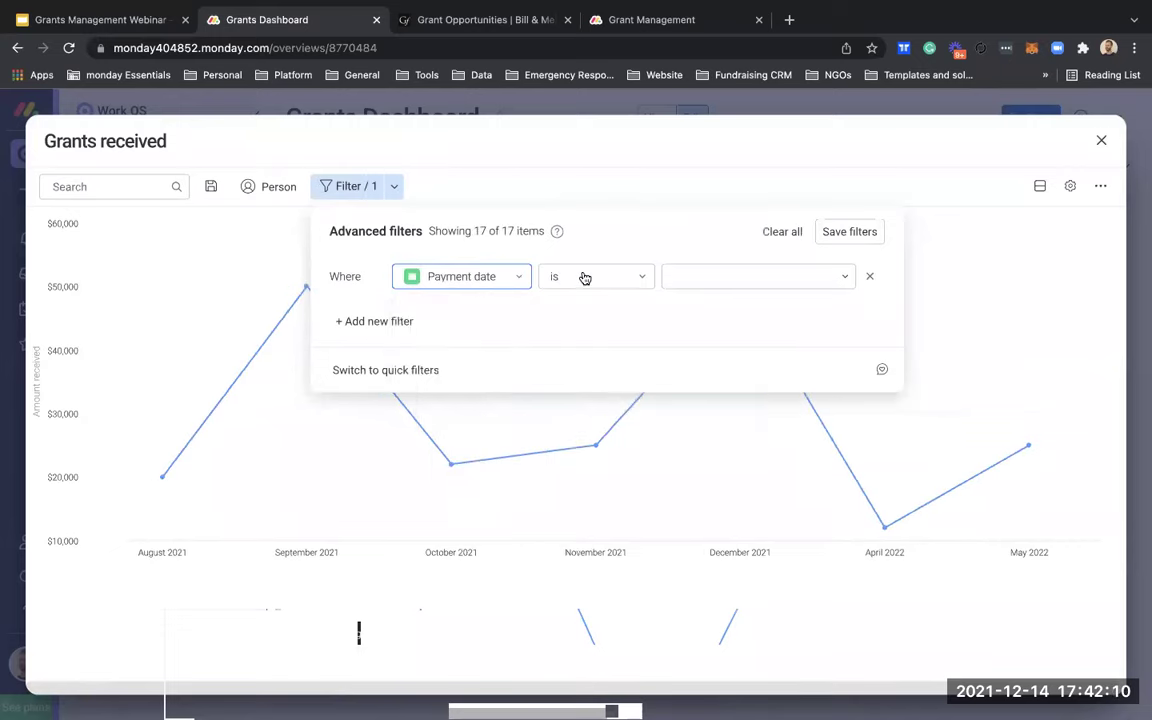
click(585, 277)
scroll(598, 385, down, 1)
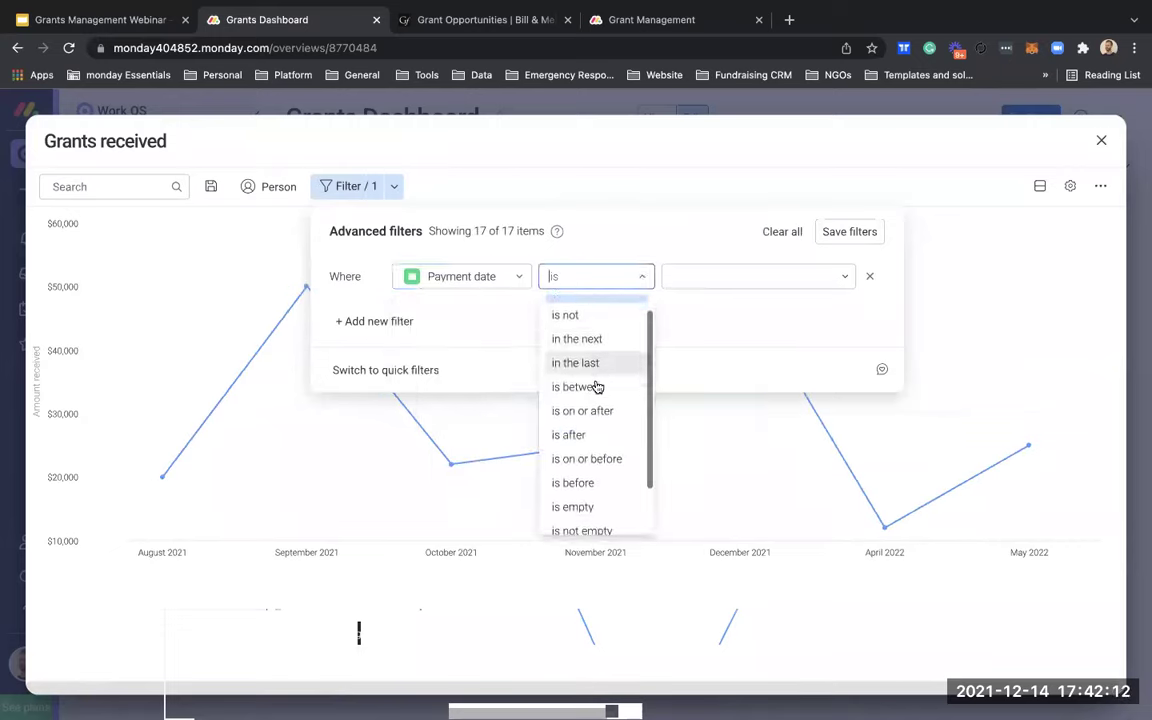
click(597, 386)
click(715, 281)
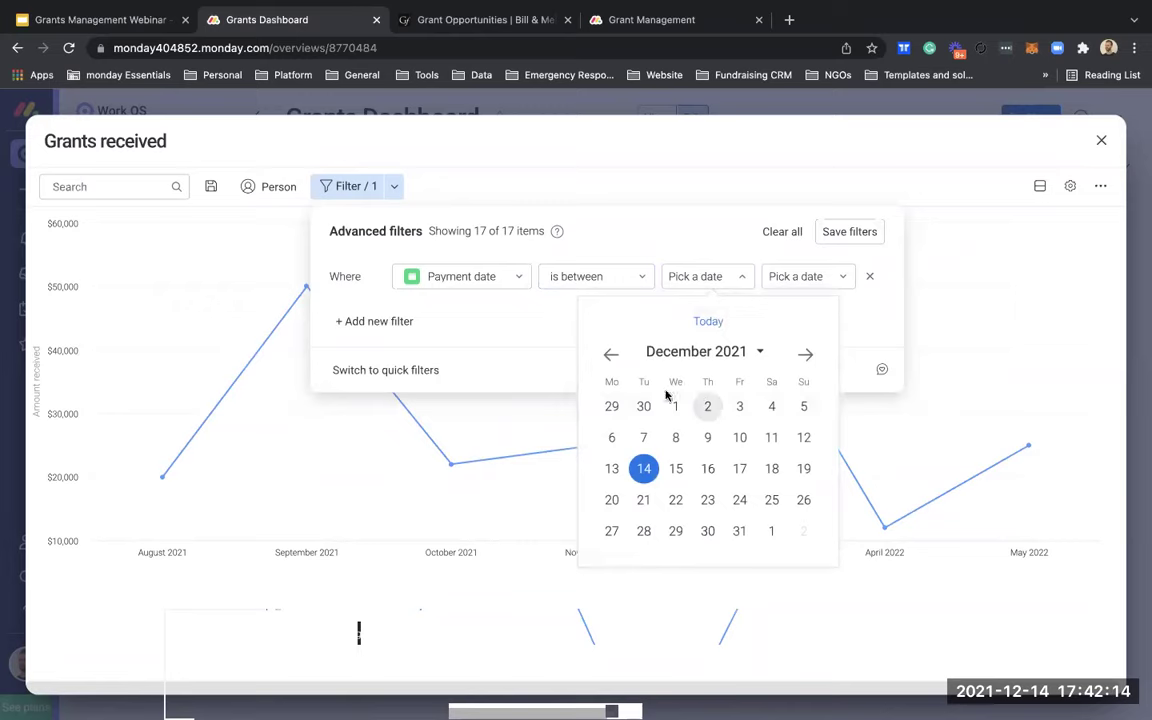
click(613, 355)
click(613, 355)
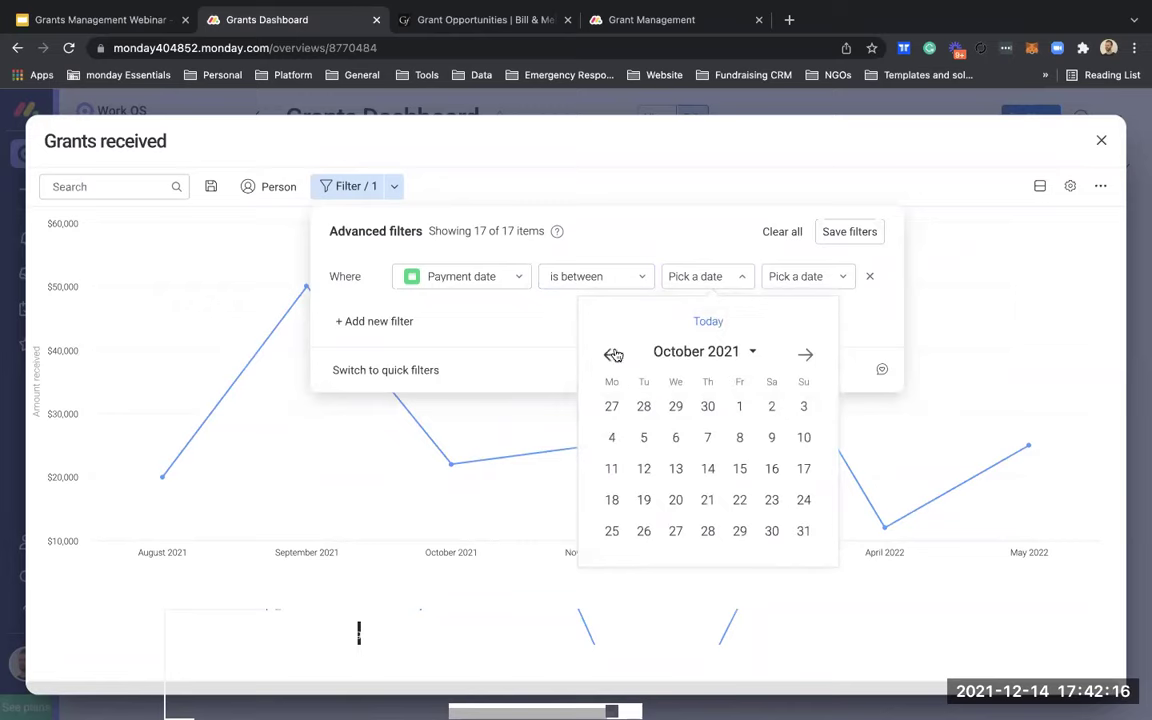
click(611, 406)
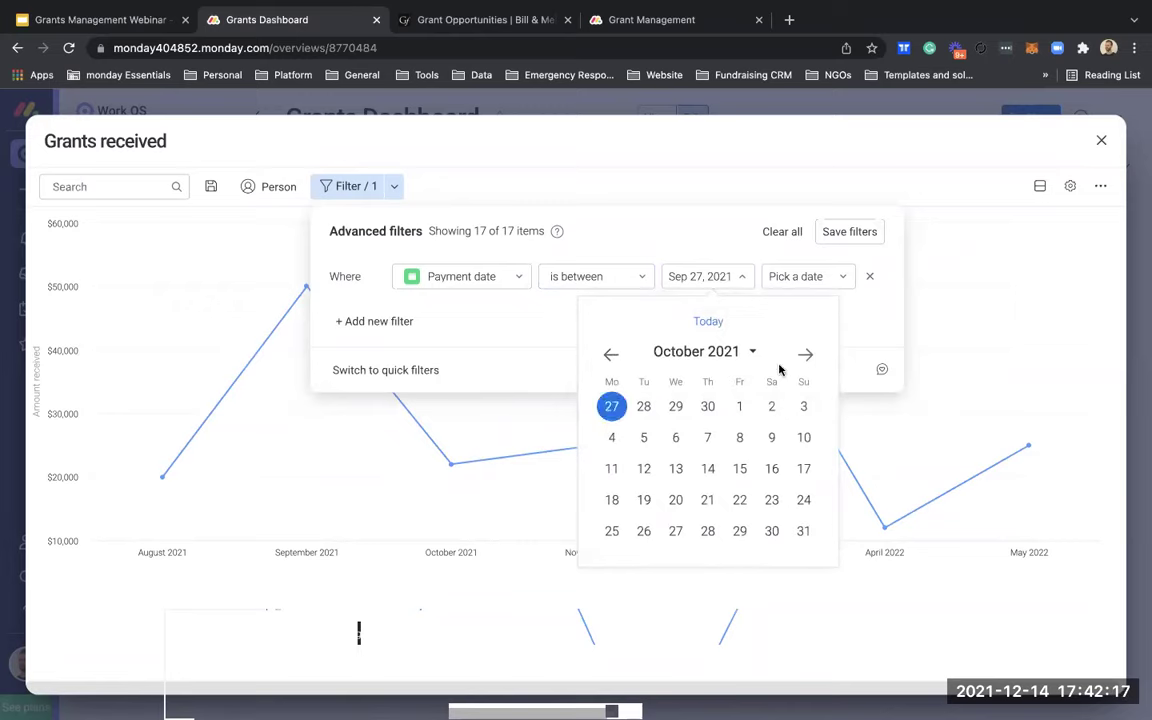
click(815, 281)
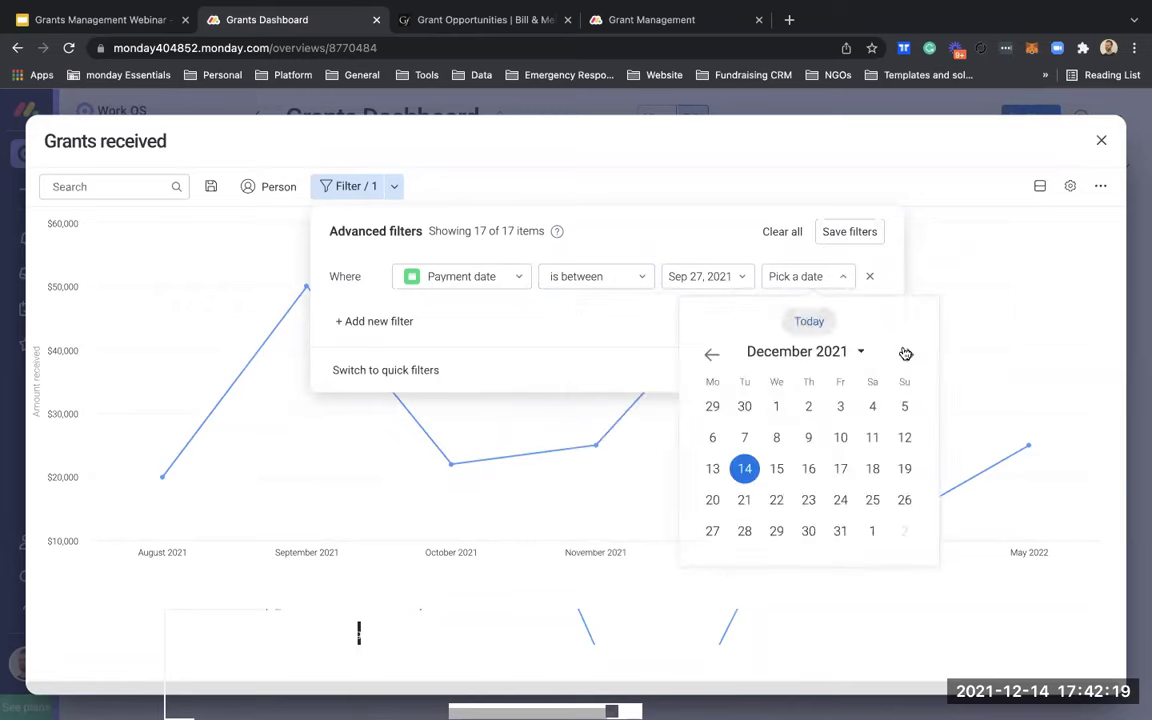
click(841, 531)
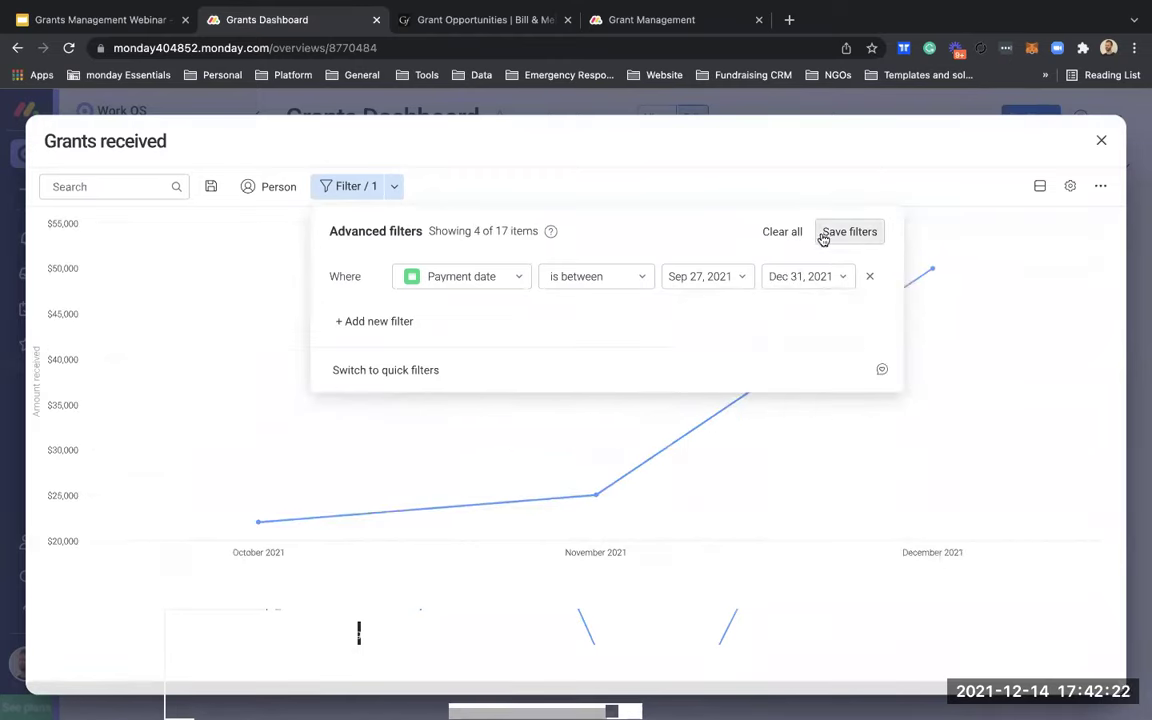
click(855, 183)
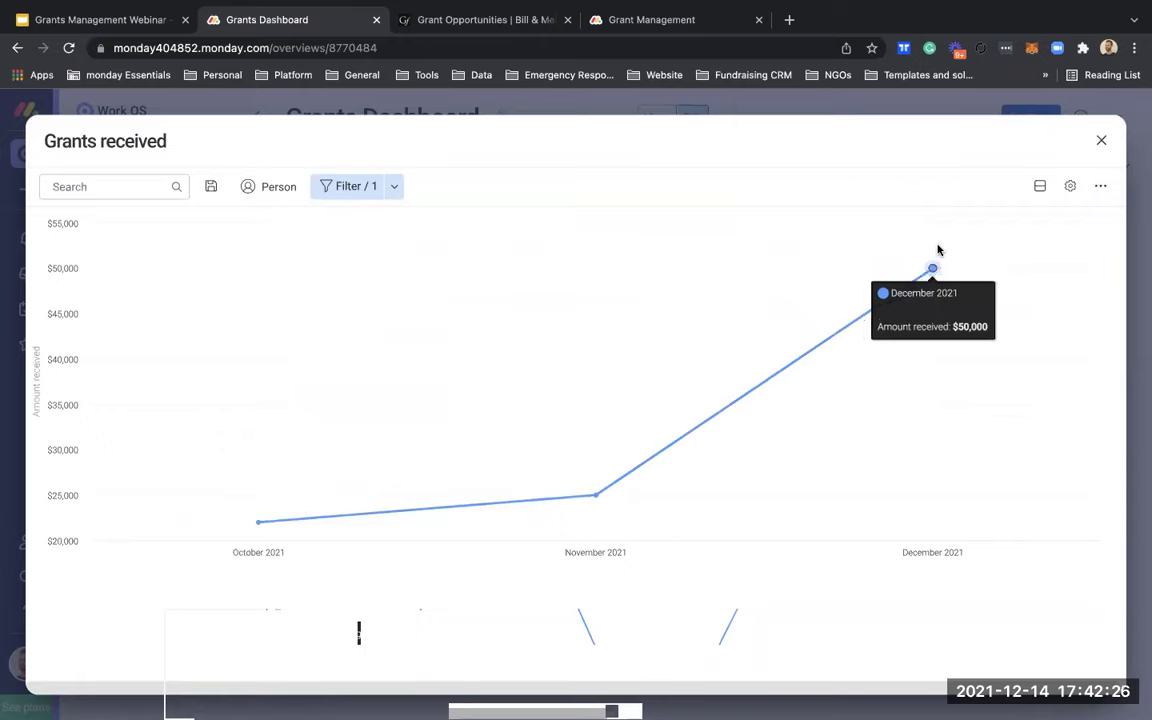
Step: Remove the Payment date range filter so all 17 grants show again
click(346, 188)
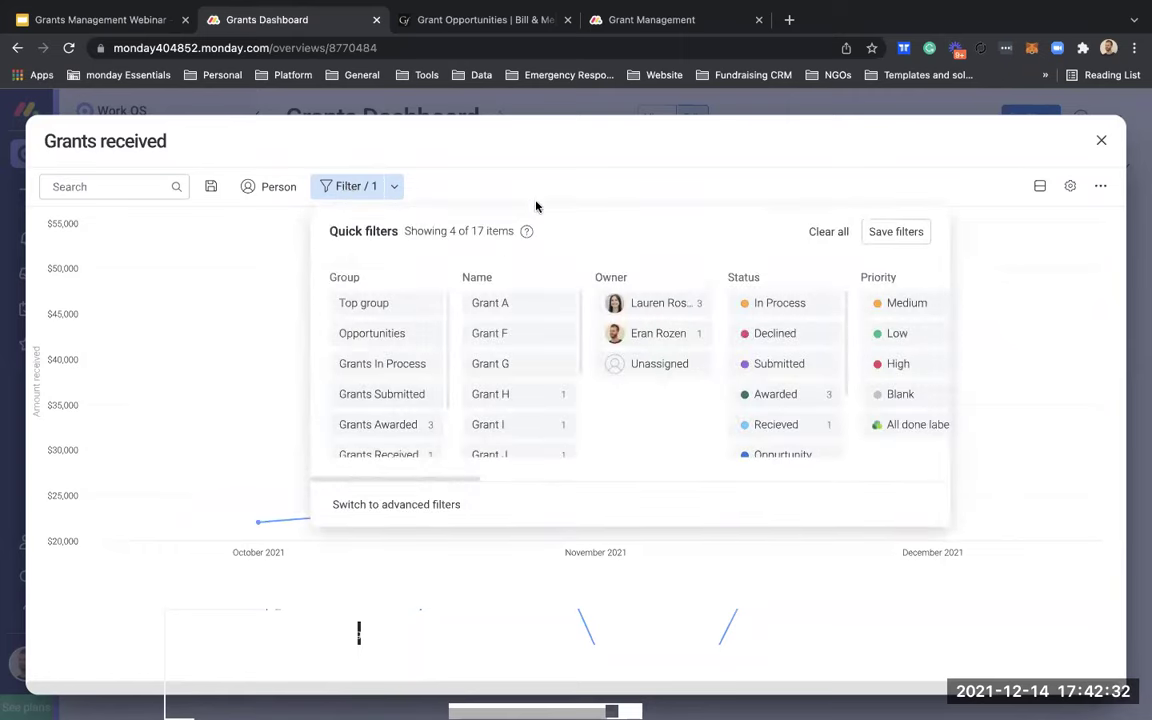
click(391, 192)
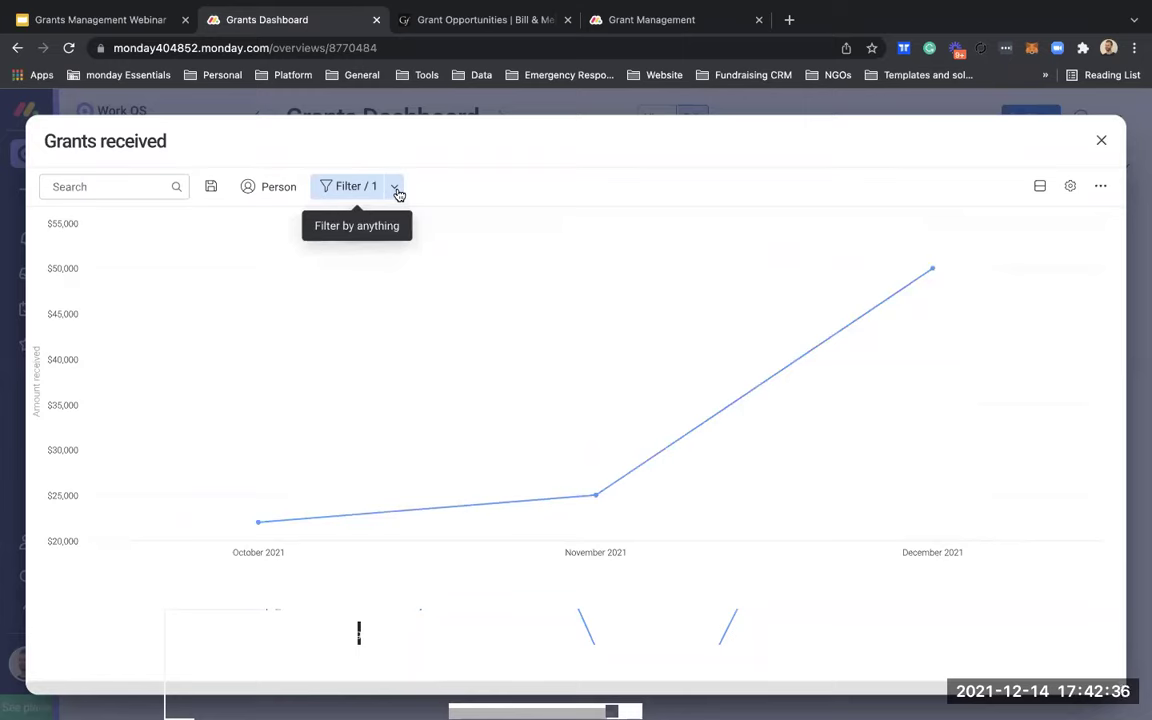
click(397, 191)
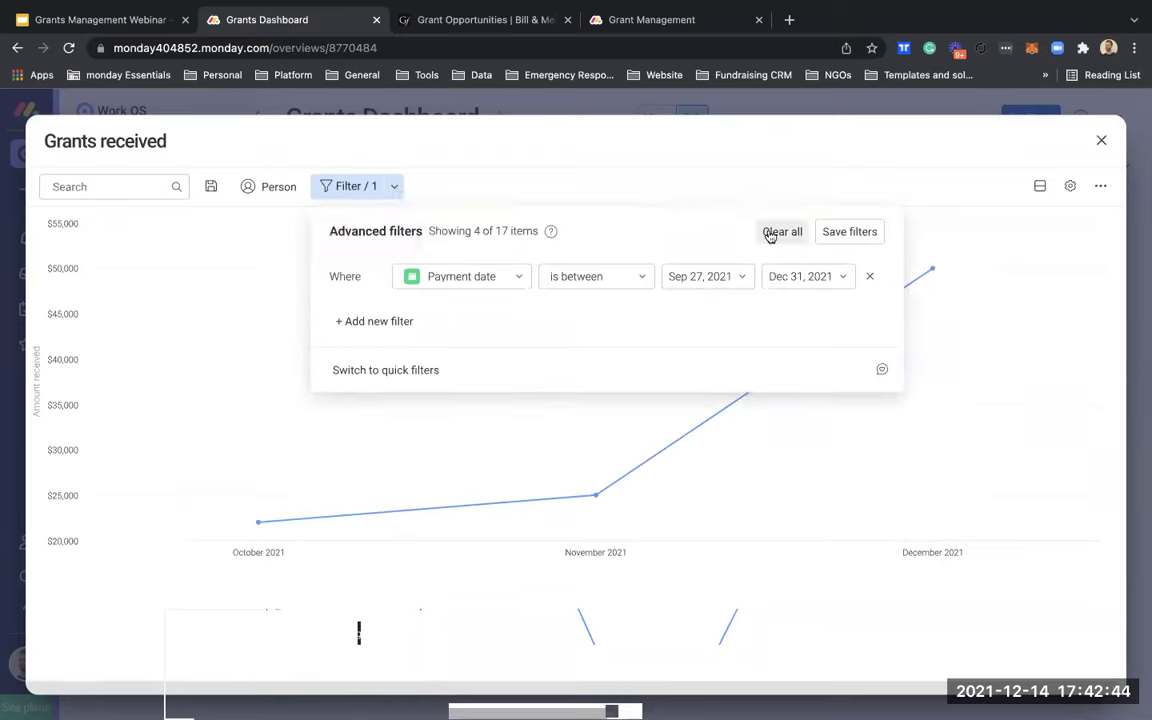
click(780, 232)
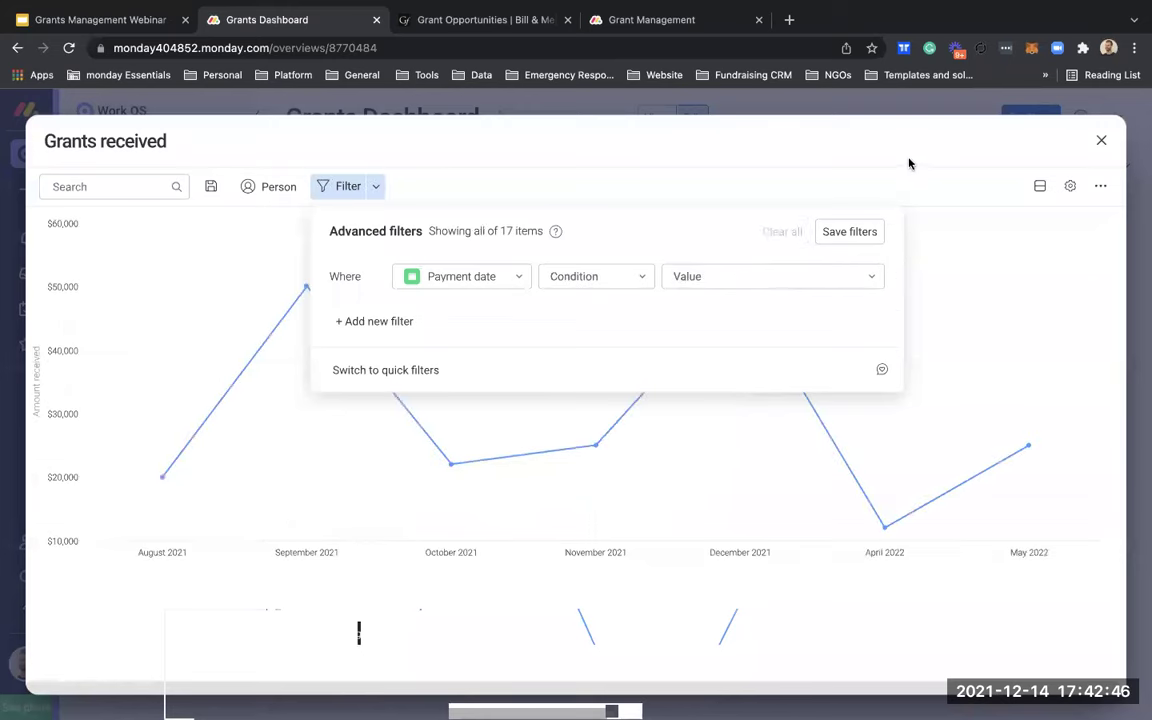
click(1101, 141)
Step: Close the enlarged Grants received chart and scroll back to the top of the Grants Dashboard
click(1101, 141)
scroll(577, 645, down, 5)
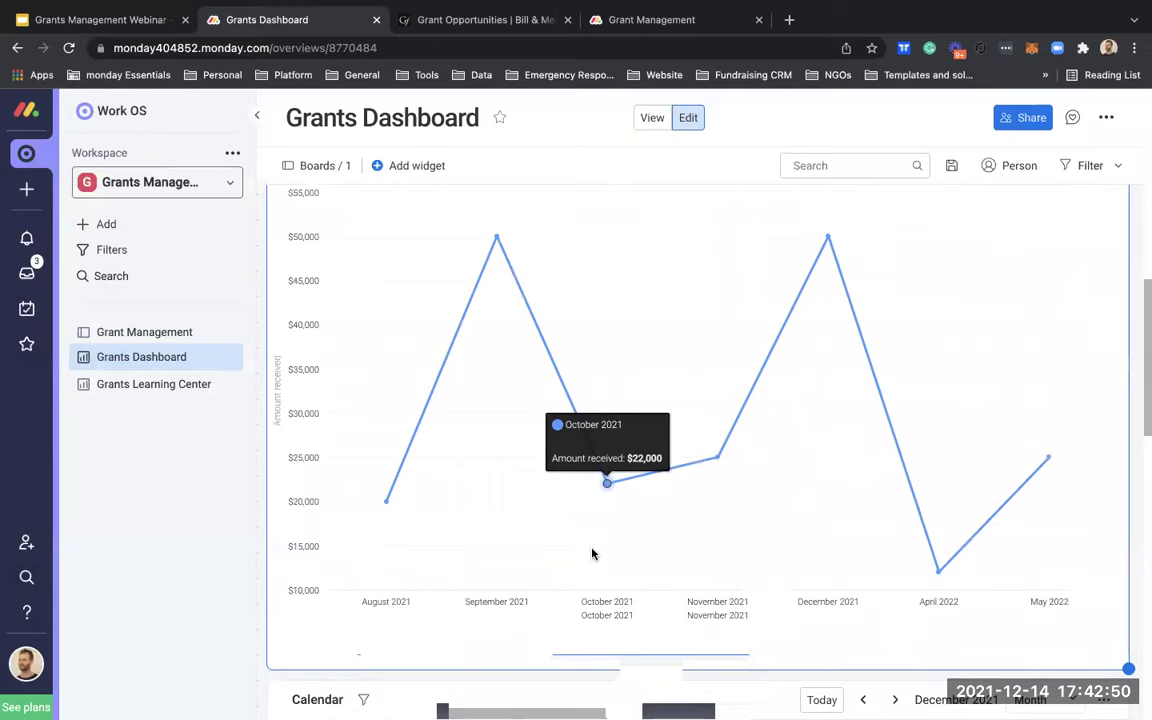
scroll(592, 554, up, 1)
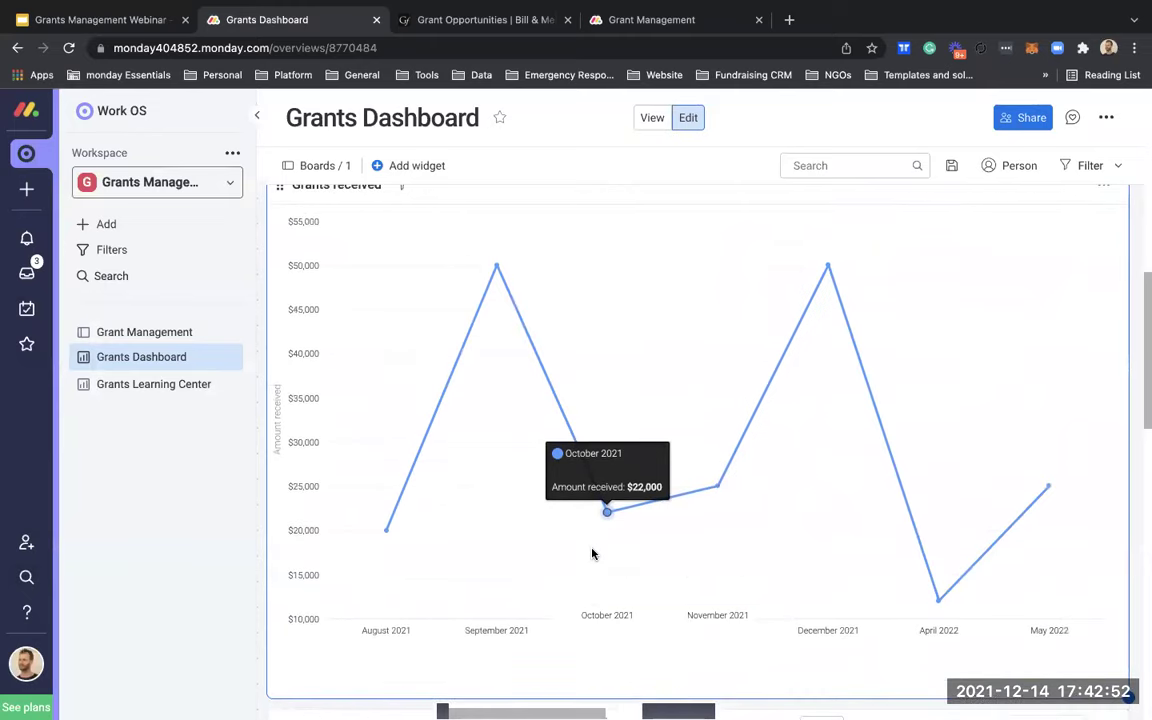
scroll(592, 554, up, 6)
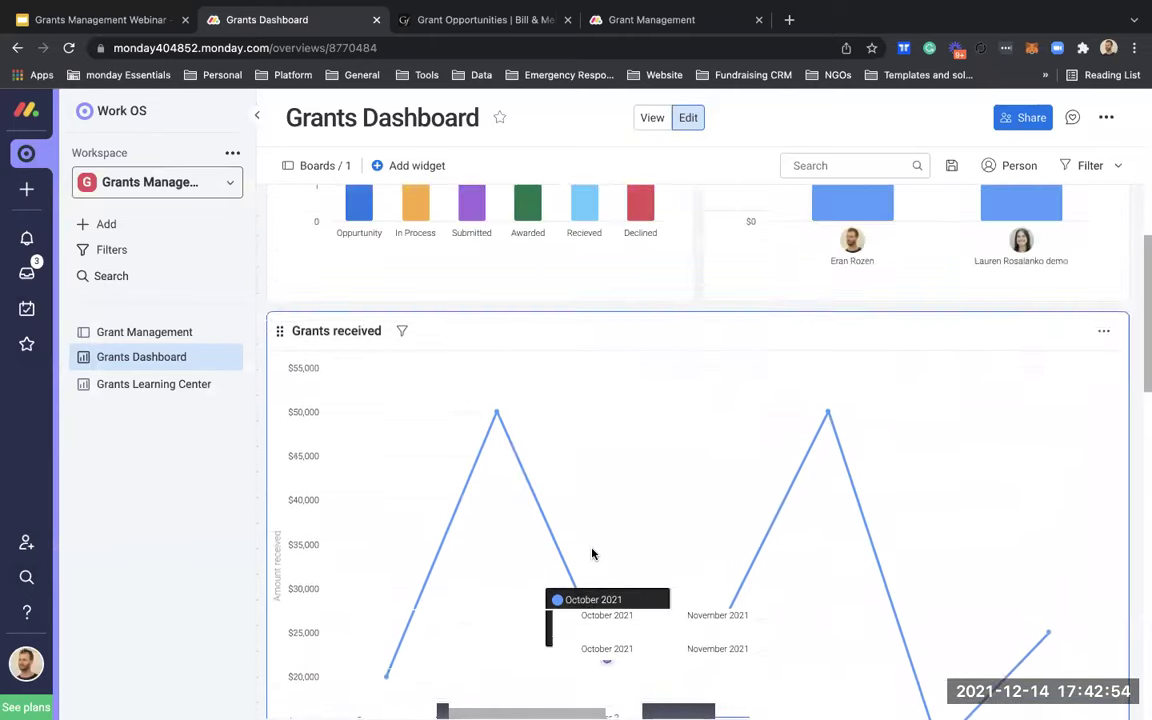
scroll(592, 554, up, 2)
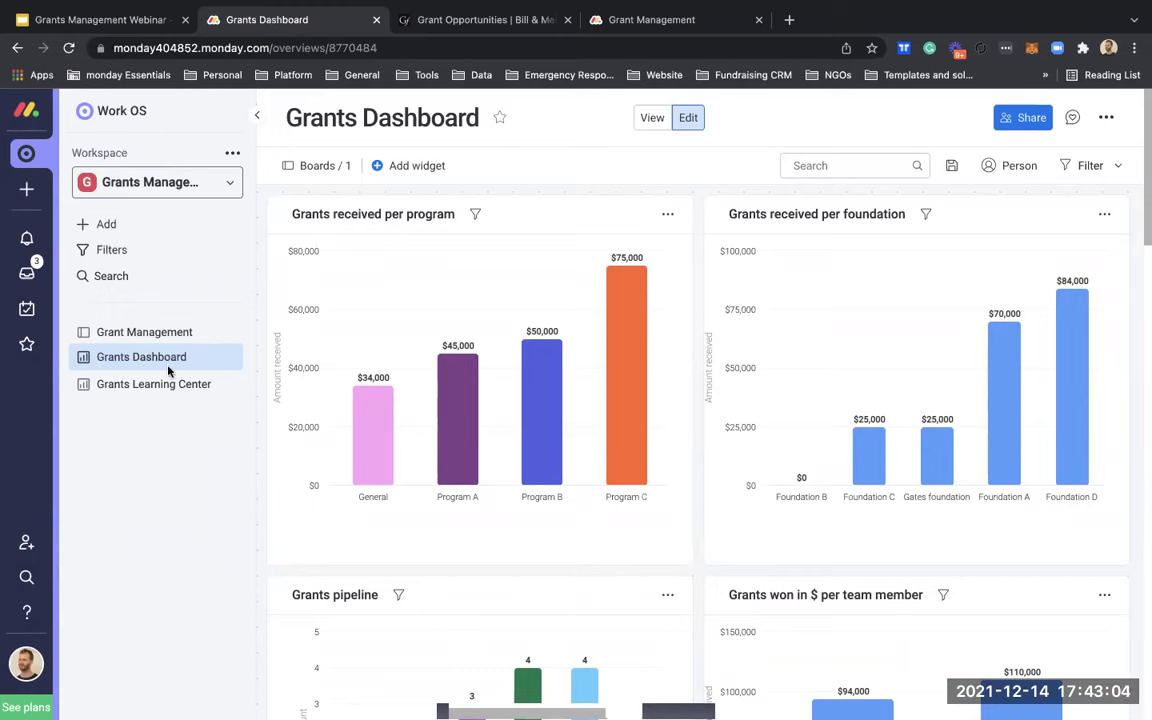
Step: Reopen Grant Management and scroll across to its POC Name, Email, Phone and Count columns
click(163, 333)
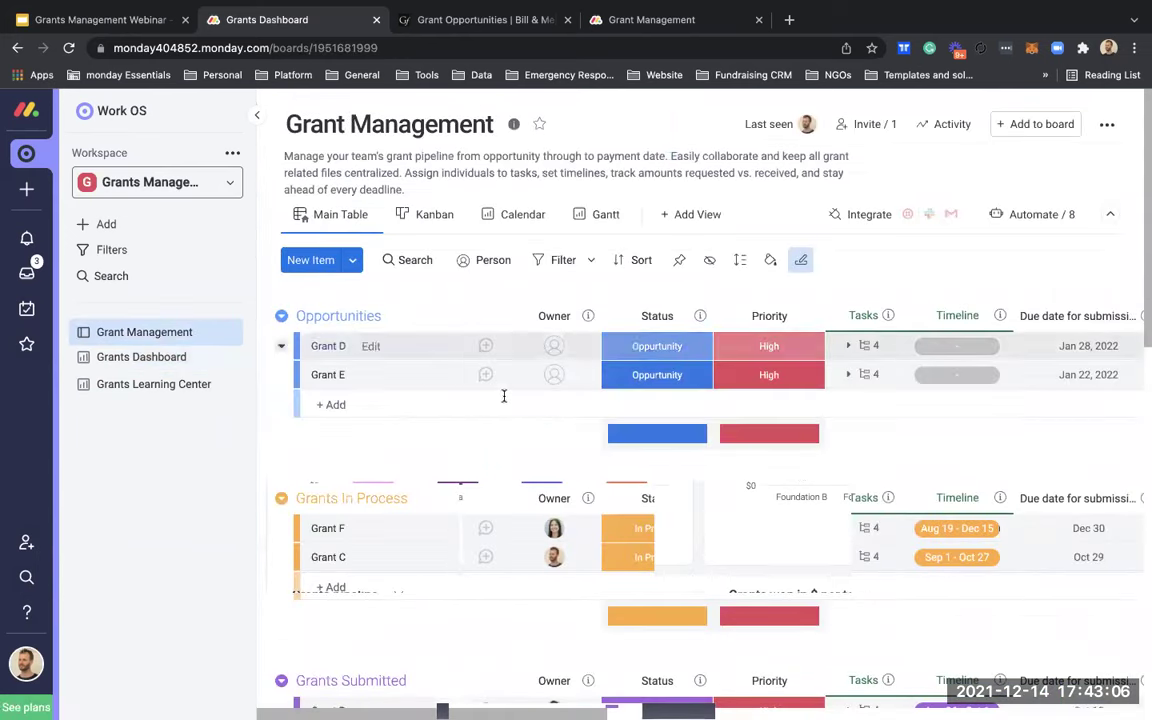
scroll(504, 396, right, 5)
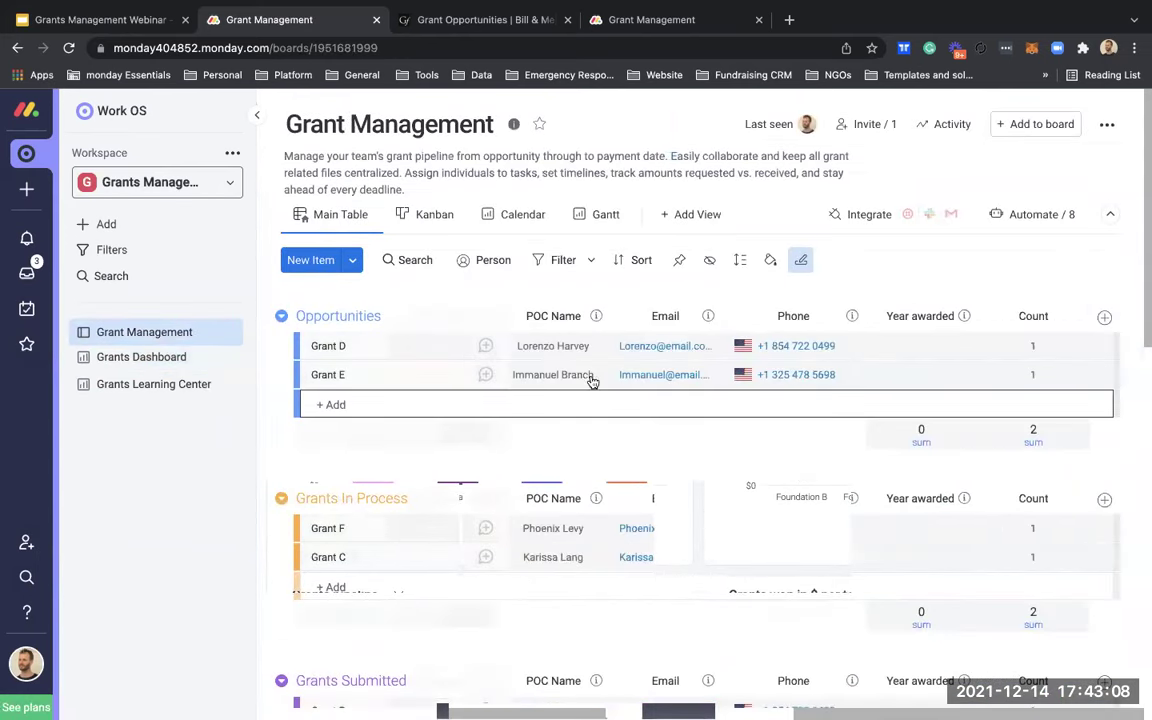
scroll(594, 380, left, 10)
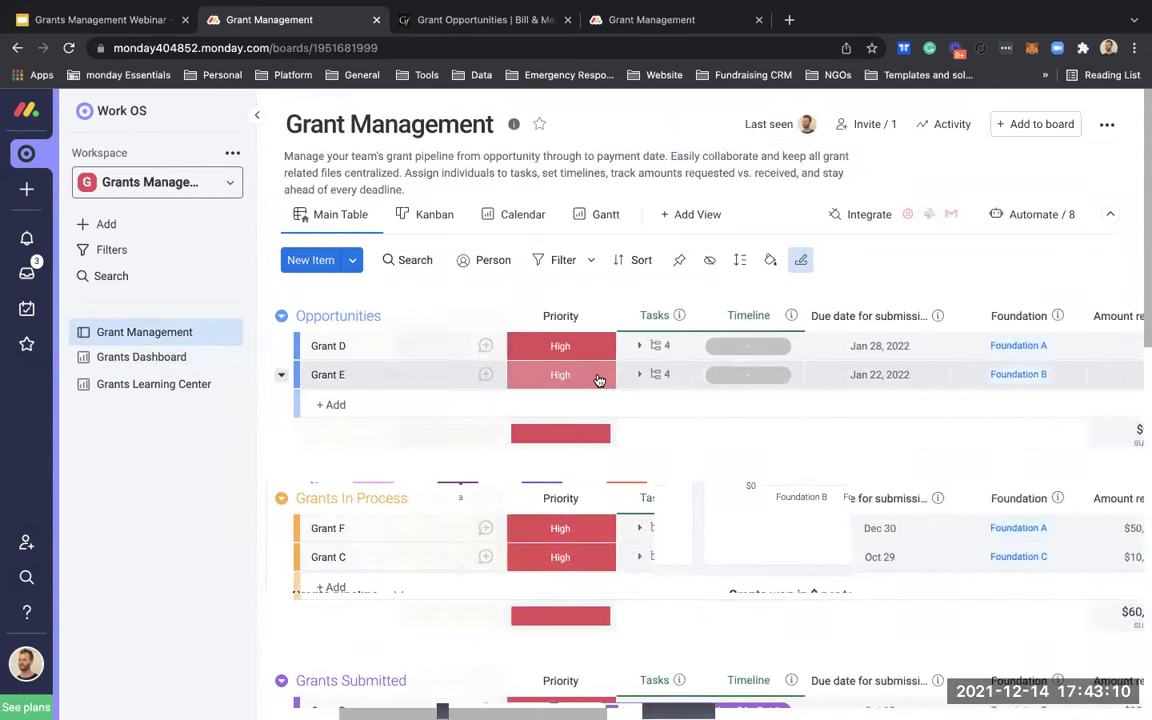
scroll(597, 378, right, 5)
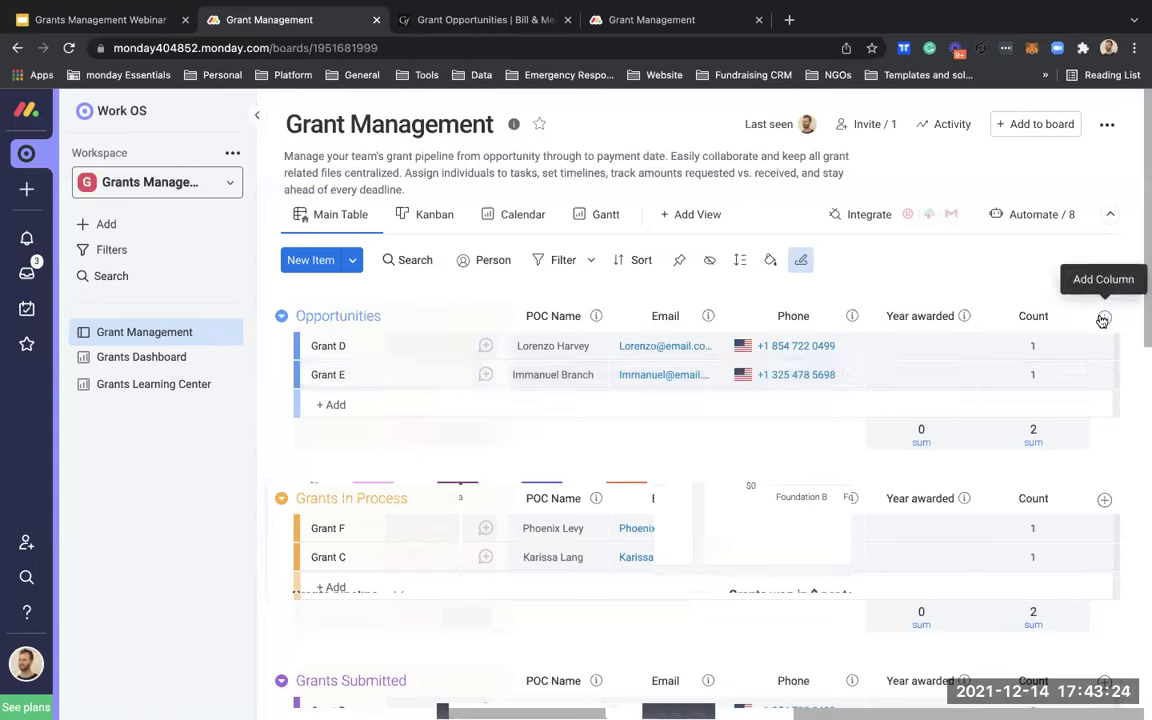
Step: Add a Country column from the Column Center, found by searching 'country'
click(1103, 319)
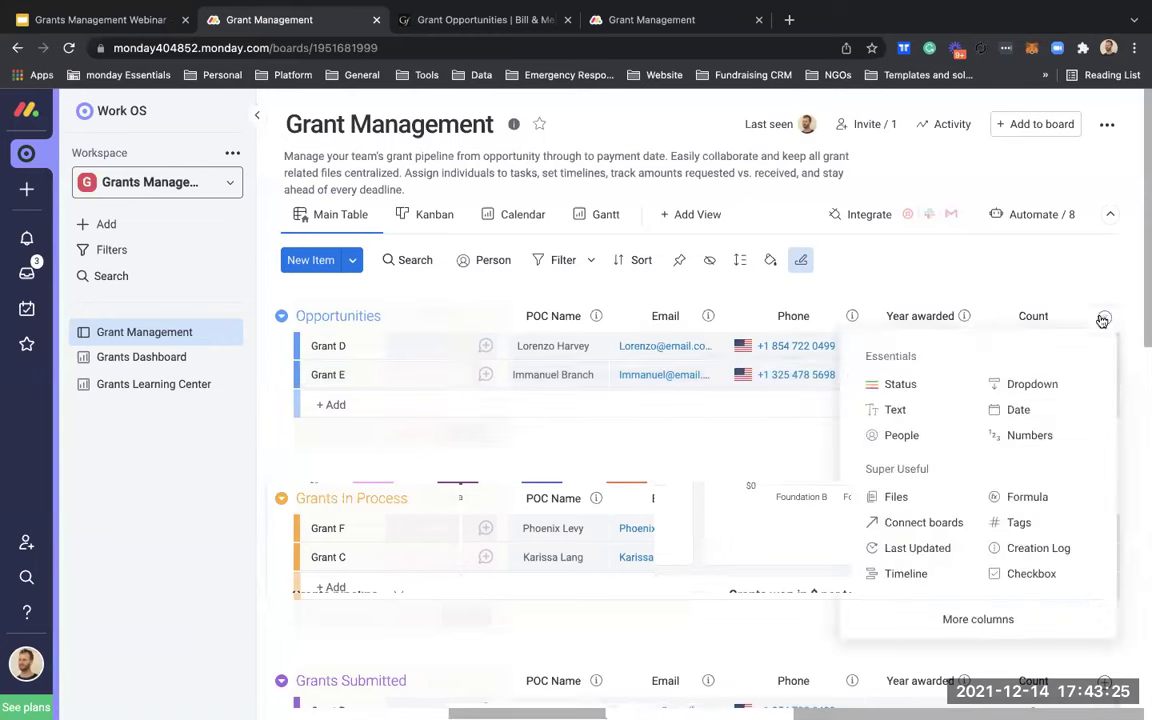
click(1062, 274)
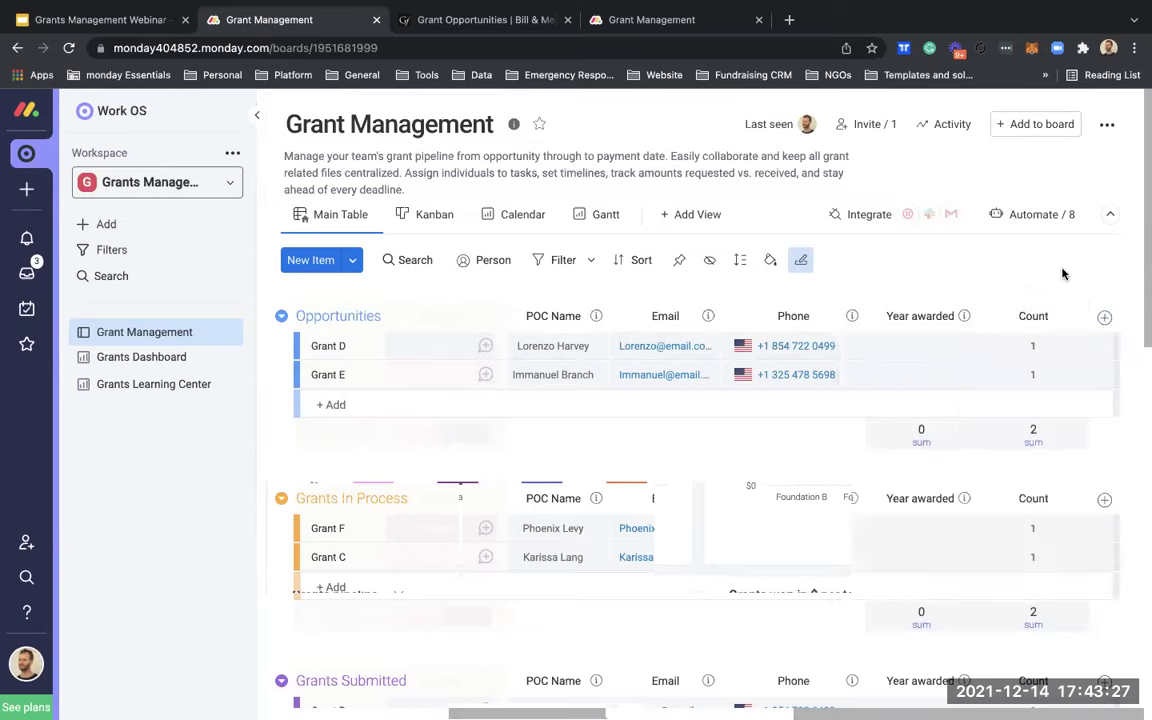
click(1103, 319)
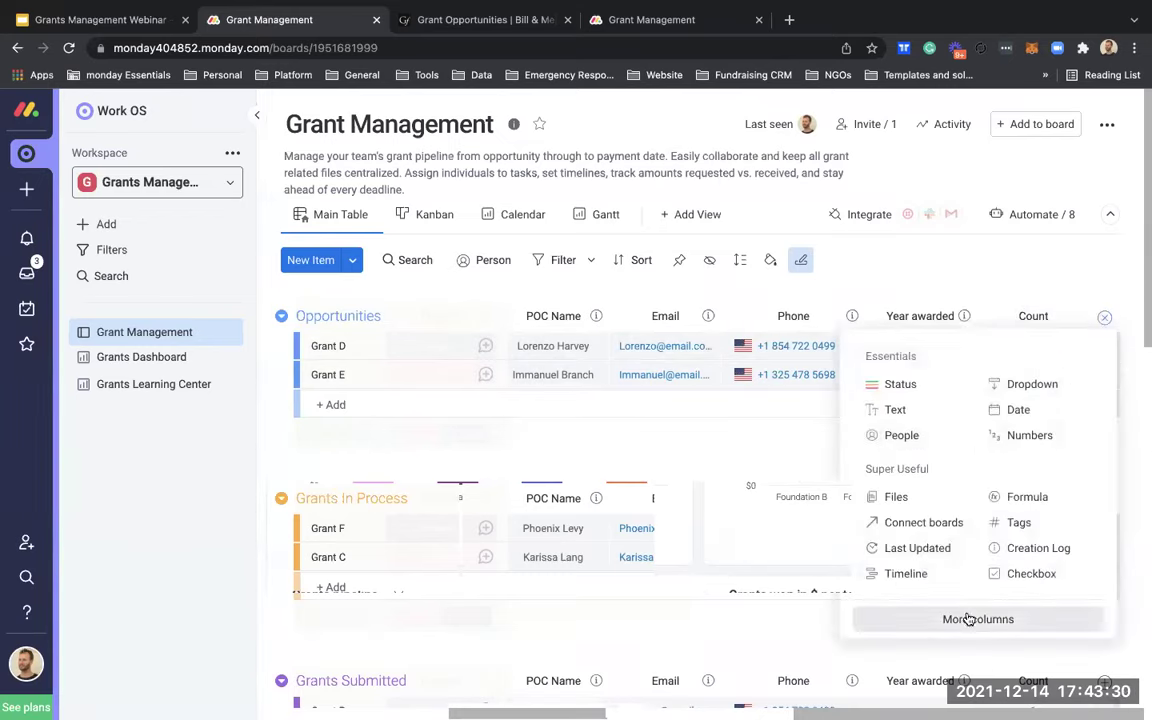
click(643, 168)
text(country)
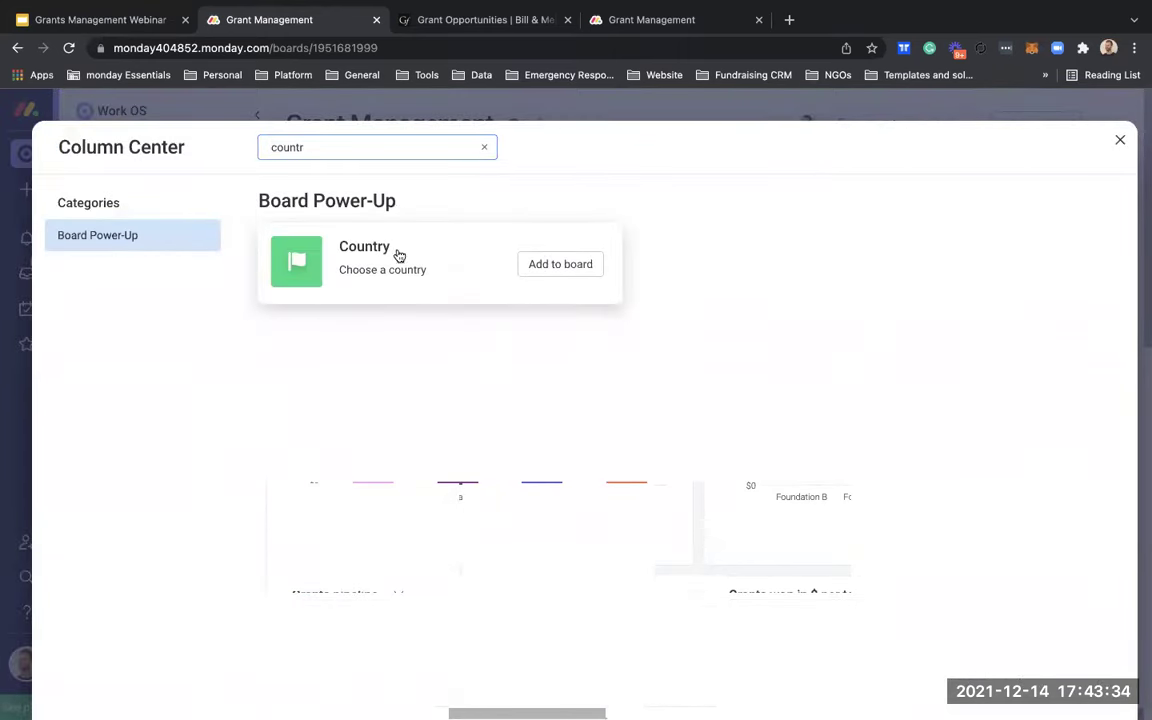
click(560, 262)
Step: Set Country to United States for the five grants from Grant D through Grant B
scroll(981, 405, down, 4)
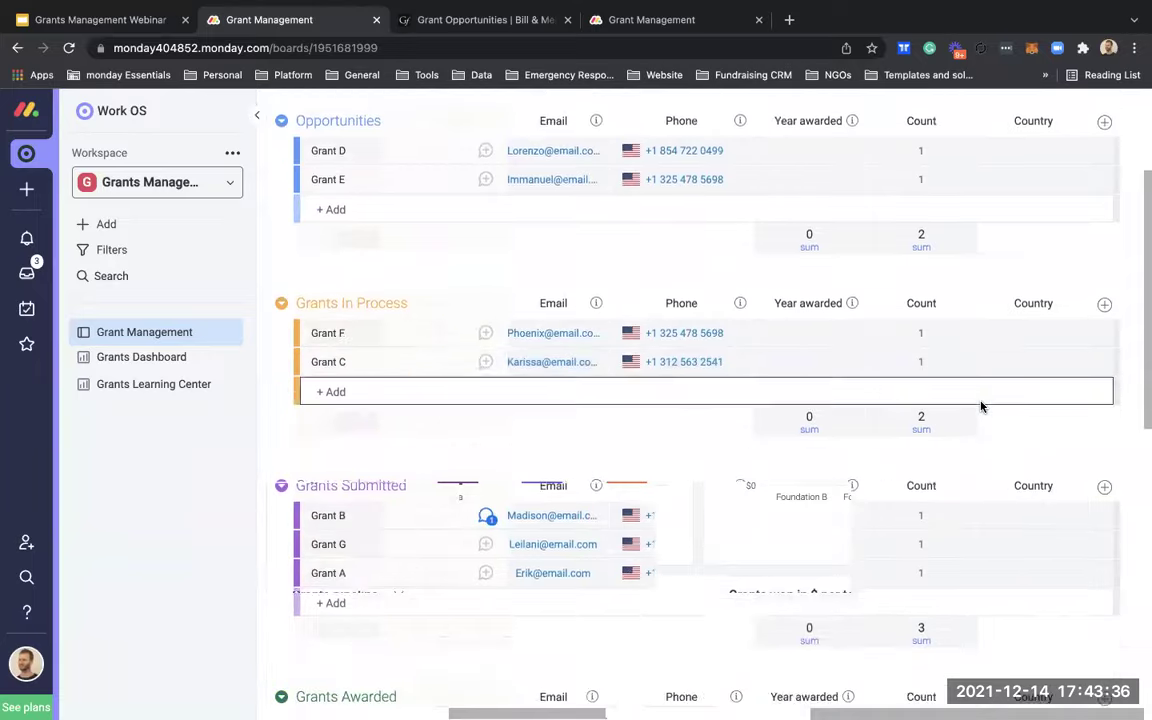
scroll(981, 405, left, 10)
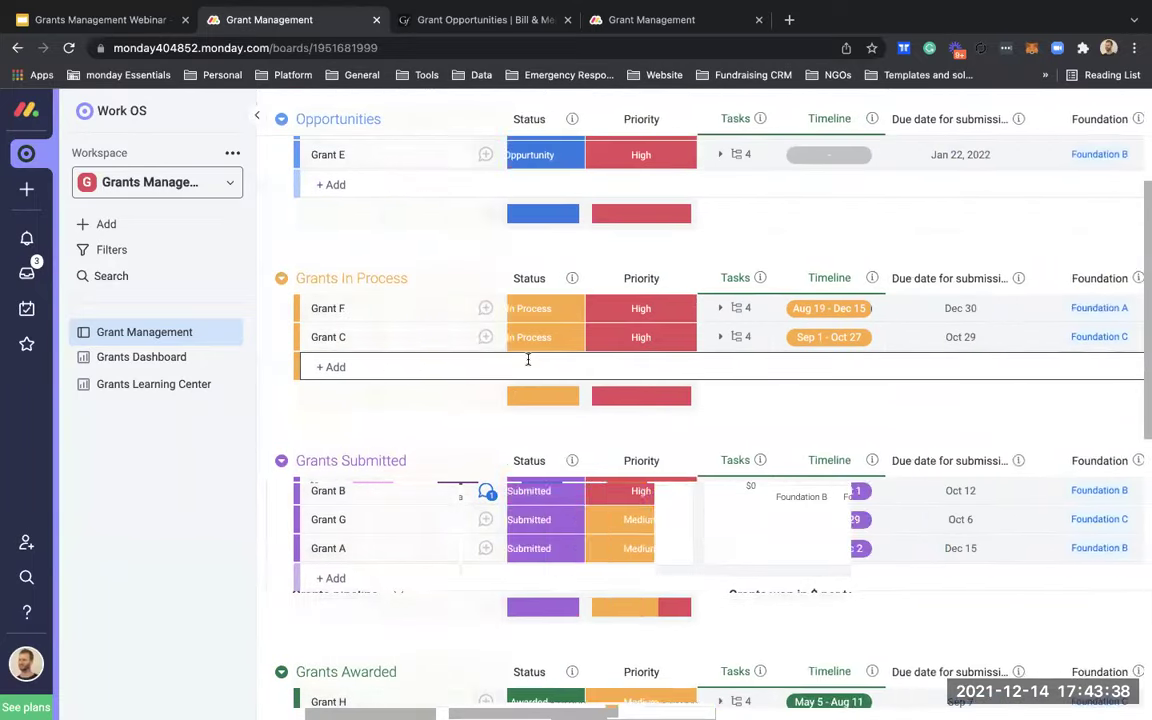
scroll(511, 357, up, 2)
click(306, 244)
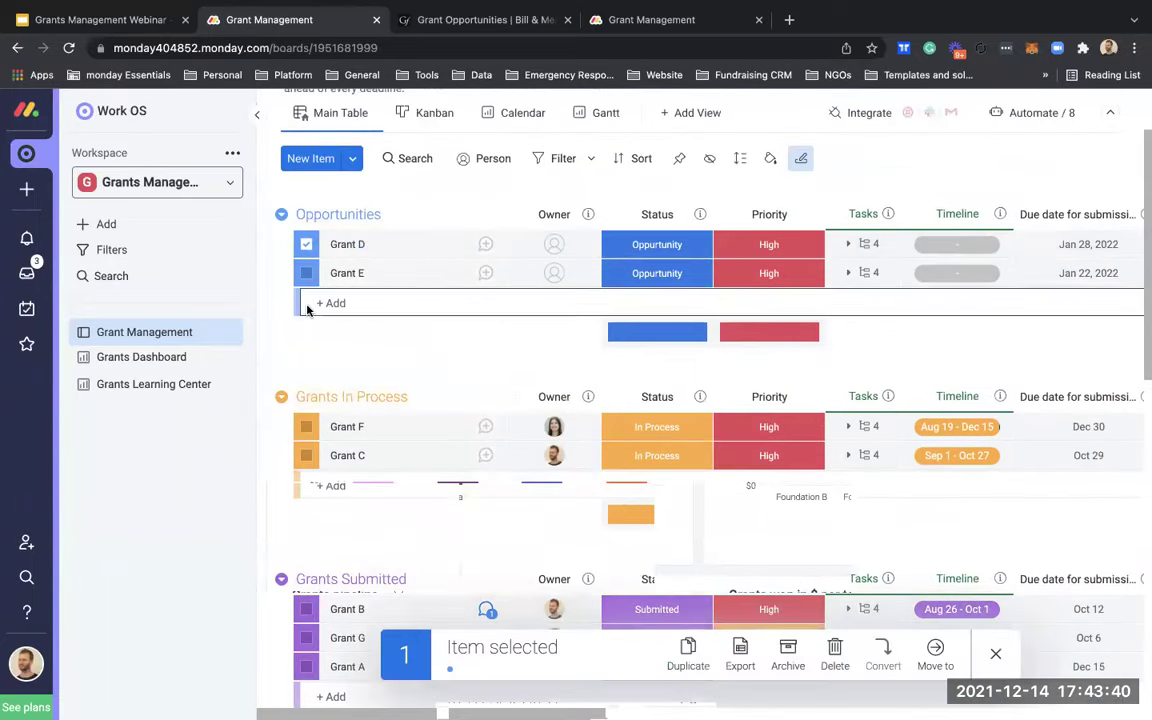
scroll(311, 326, down, 3)
scroll(311, 326, down, 1)
shift+click(306, 357)
scroll(504, 290, right, 10)
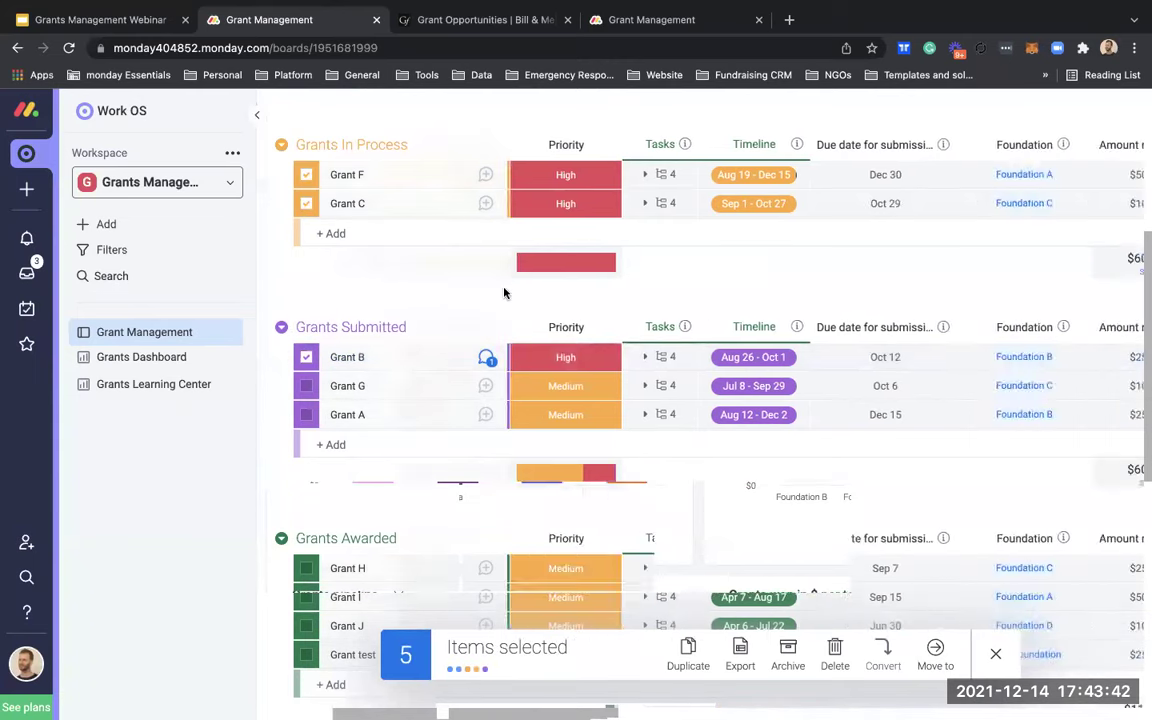
click(1078, 360)
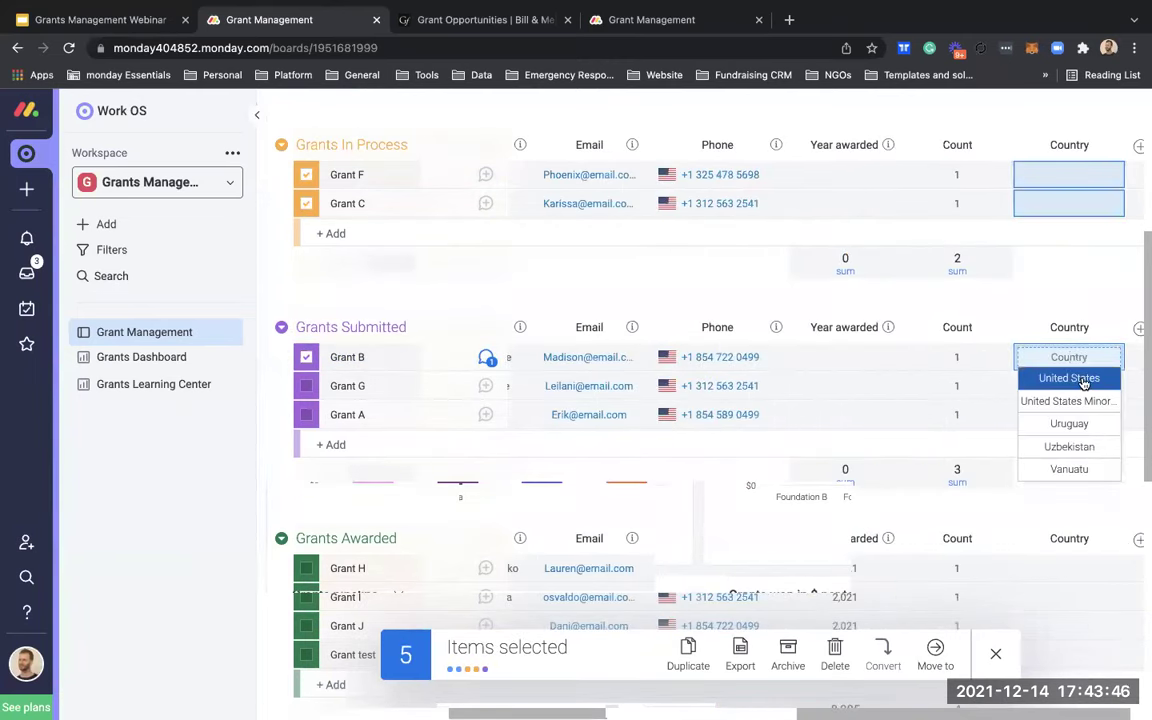
click(1084, 379)
Step: Set Country to Uruguay for Grants G, A and H
scroll(985, 368, left, 15)
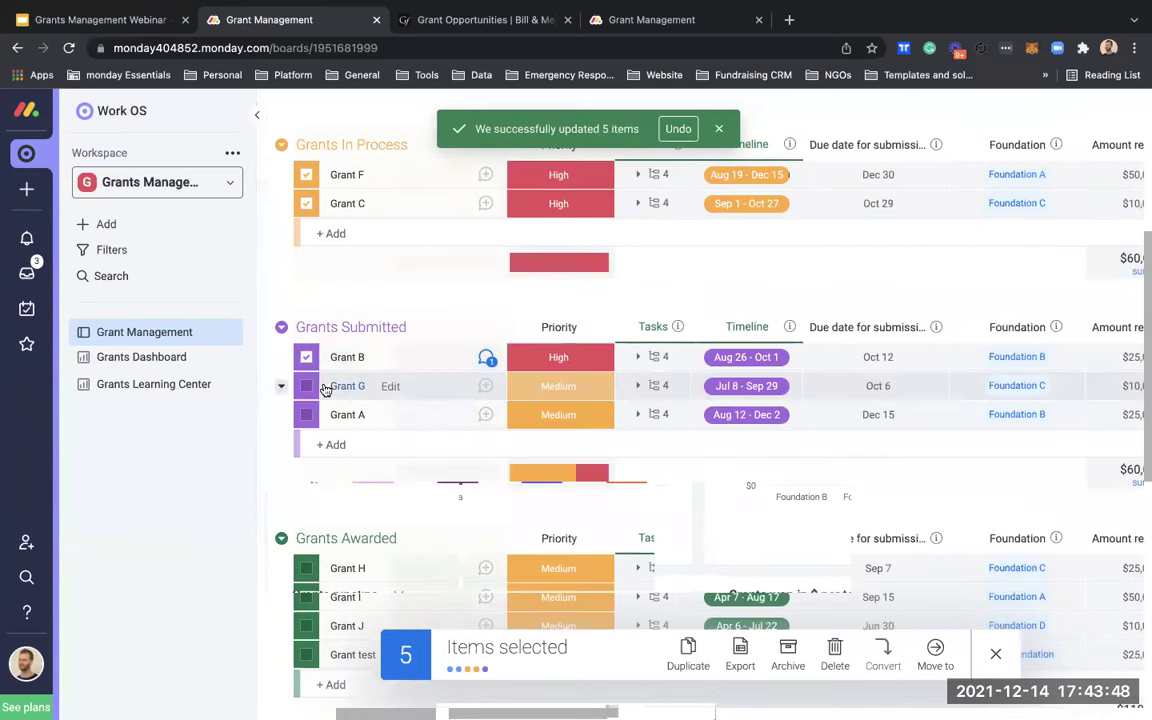
click(306, 386)
scroll(306, 396, down, 2)
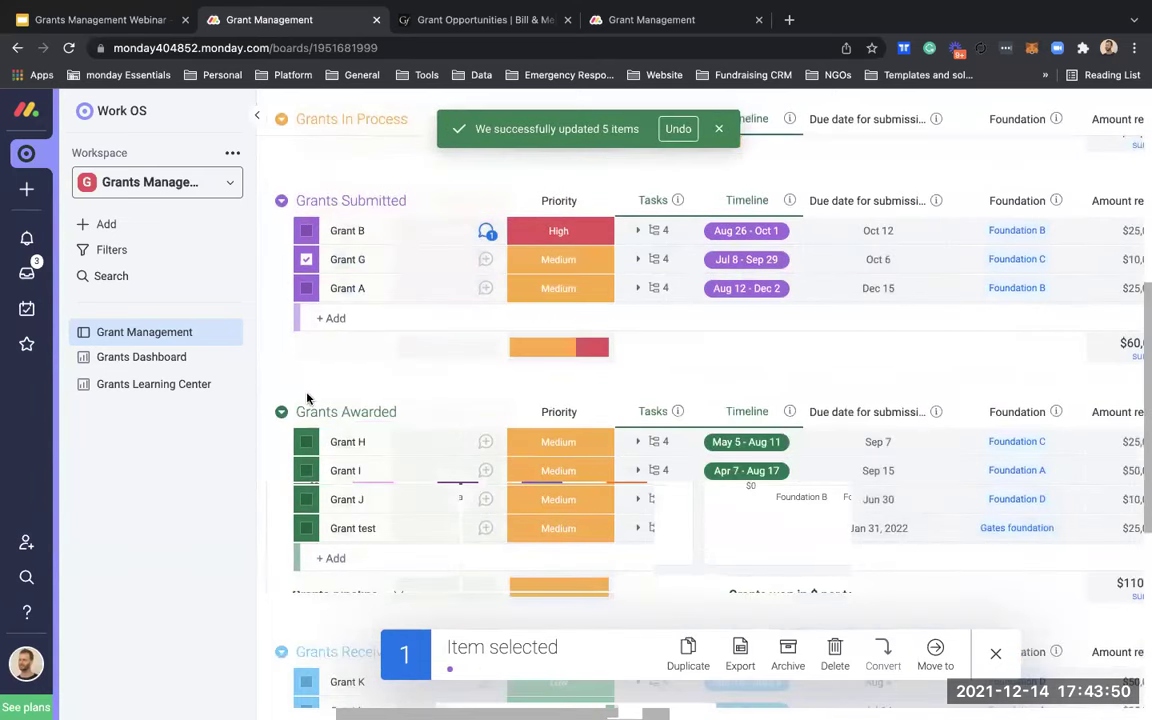
shift+click(307, 443)
scroll(478, 281, right, 15)
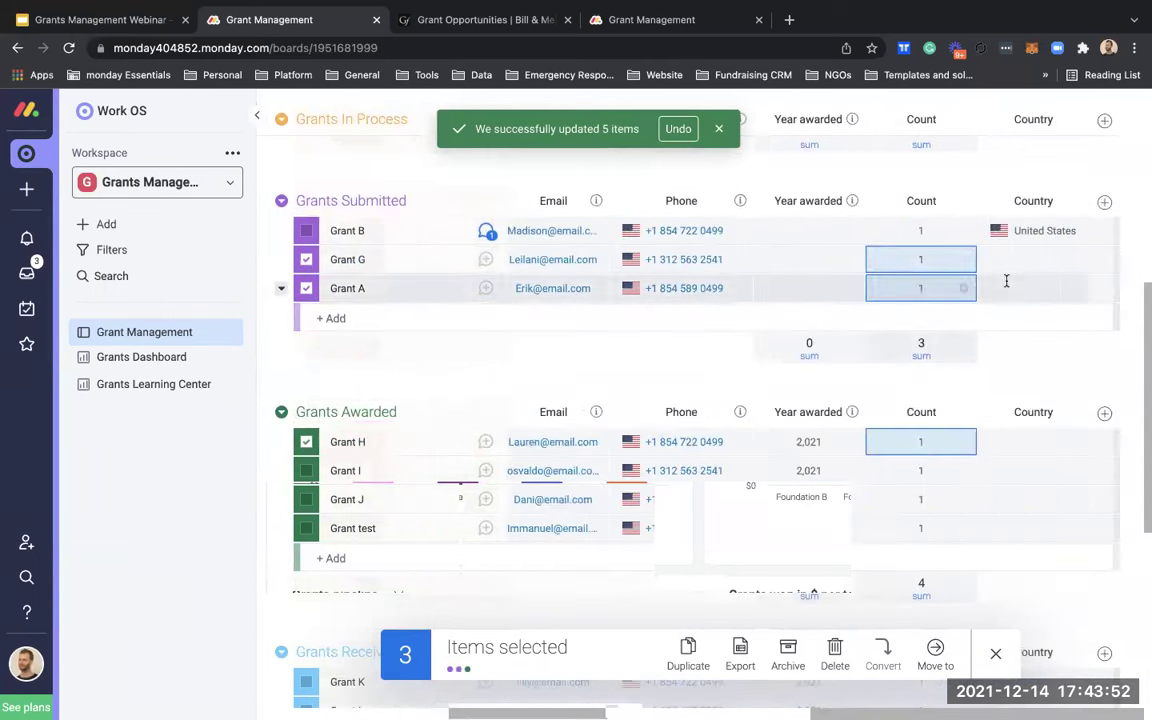
click(1015, 265)
text(urug)
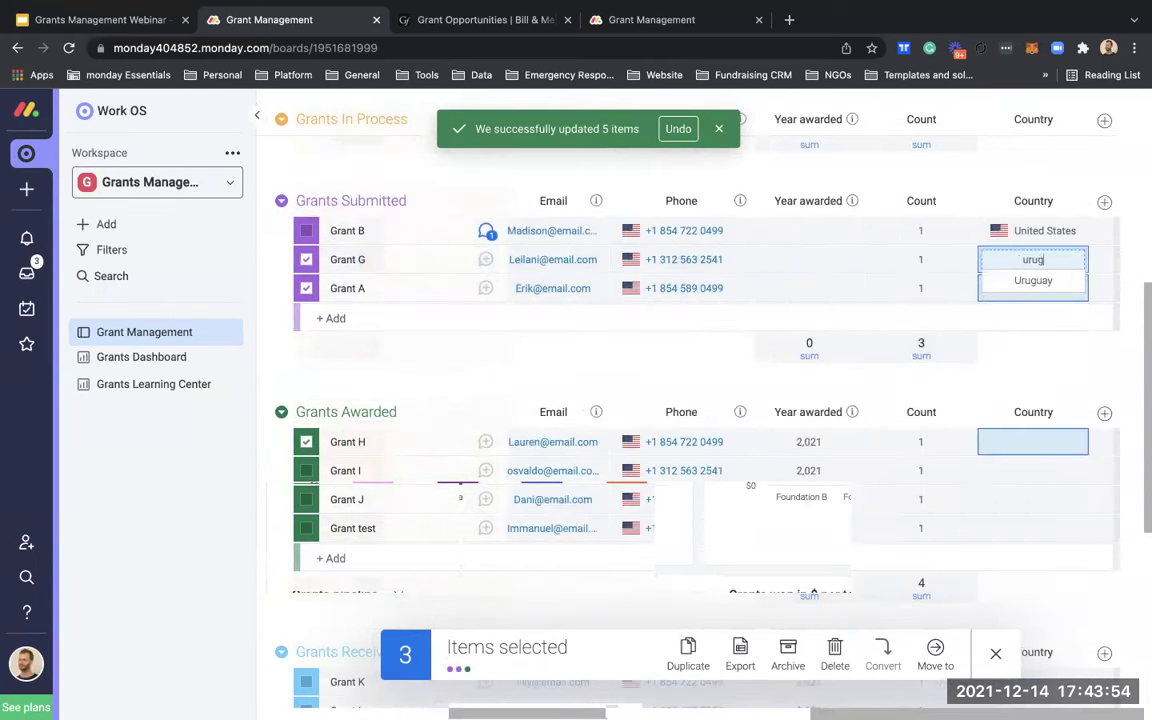
click(1030, 283)
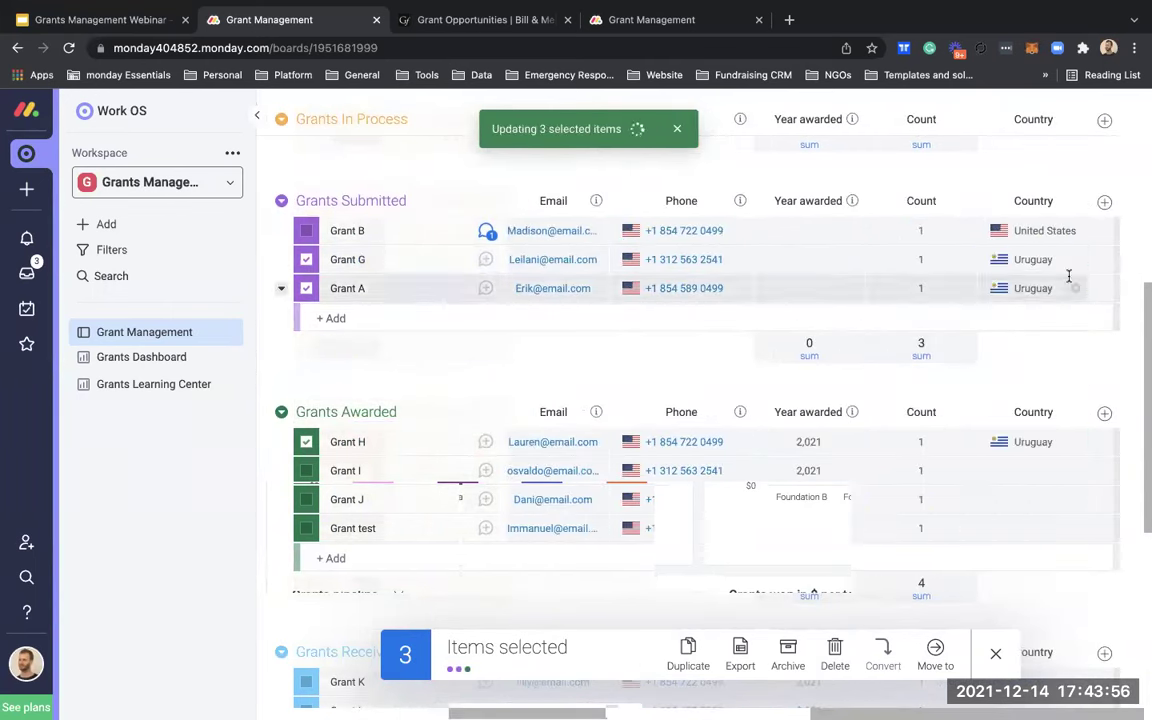
Step: Set Country to Canada for Grants I, J, Grant test and K
scroll(684, 400, left, 15)
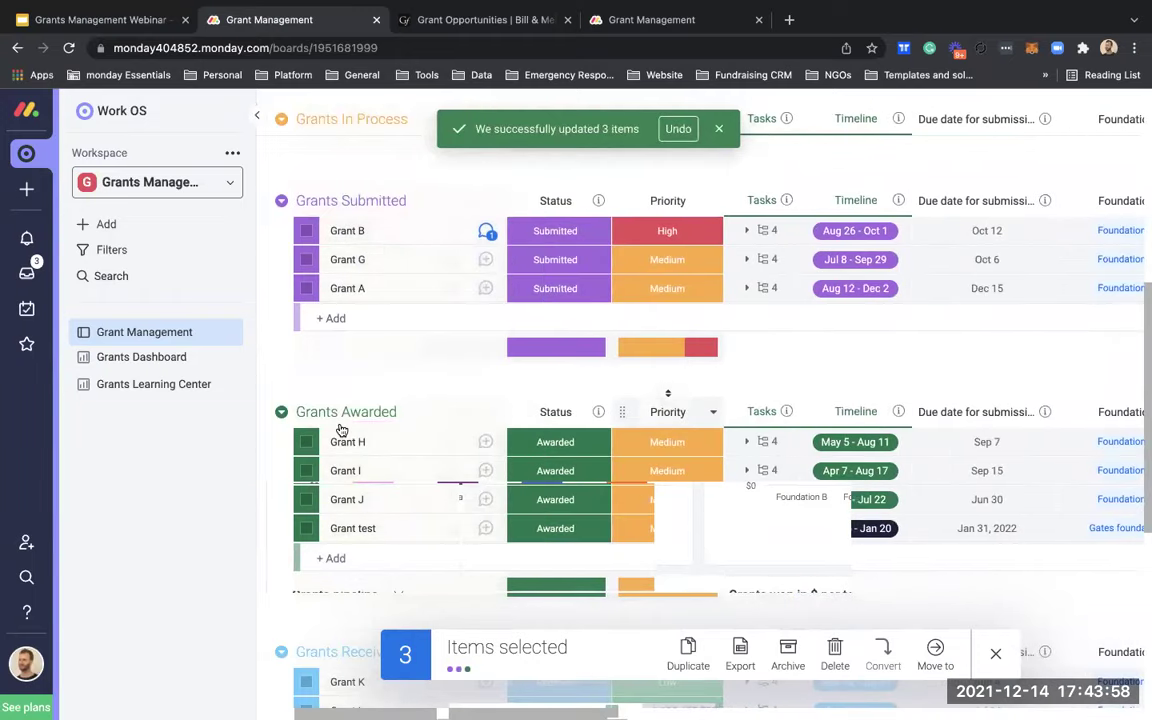
scroll(300, 398, down, 1)
scroll(300, 398, down, 1)
click(303, 375)
scroll(295, 378, down, 4)
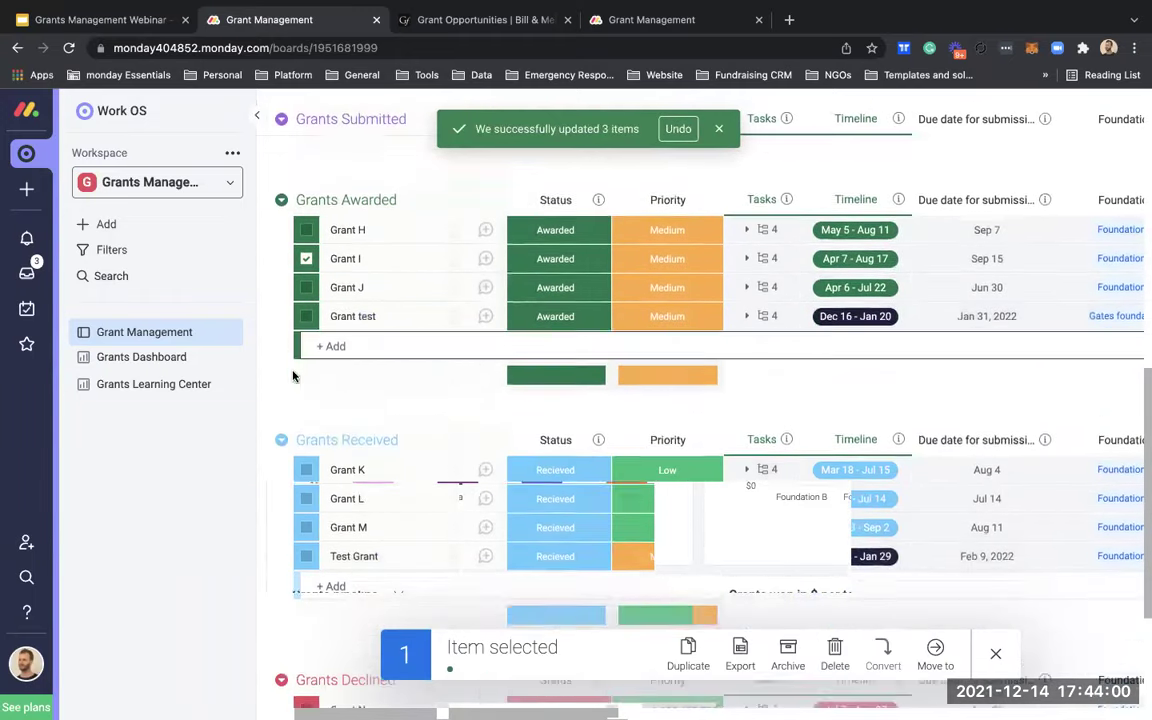
shift+click(306, 452)
scroll(535, 342, right, 15)
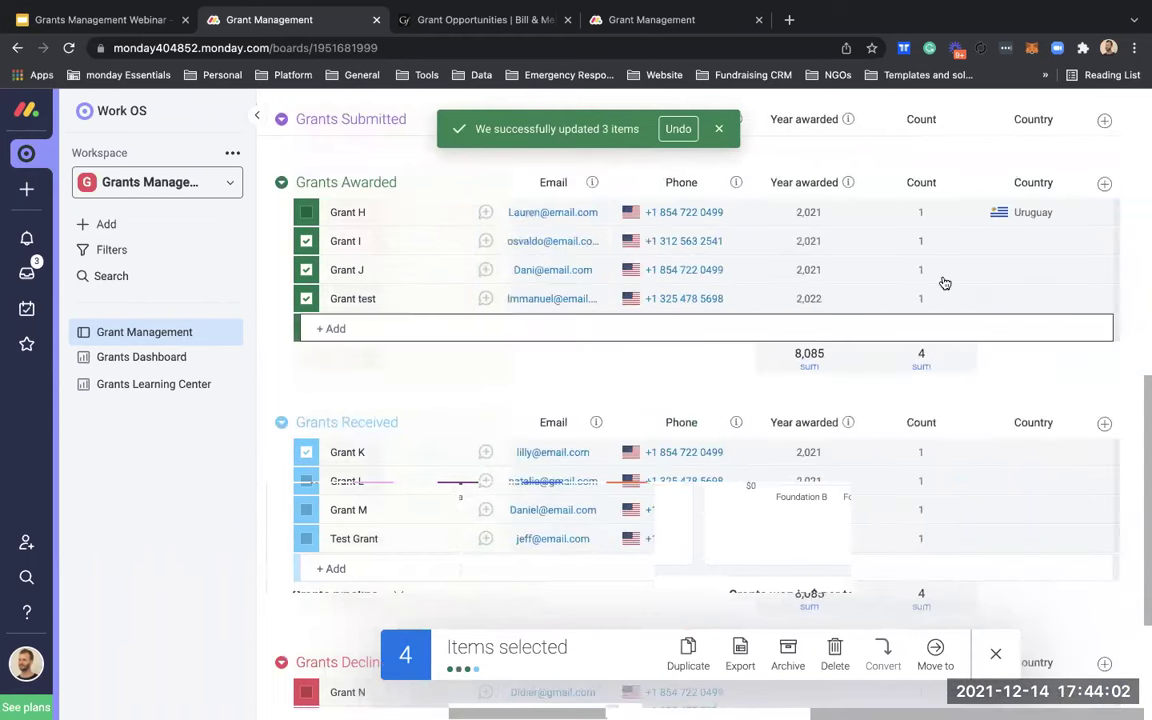
click(1020, 268)
text(cab)
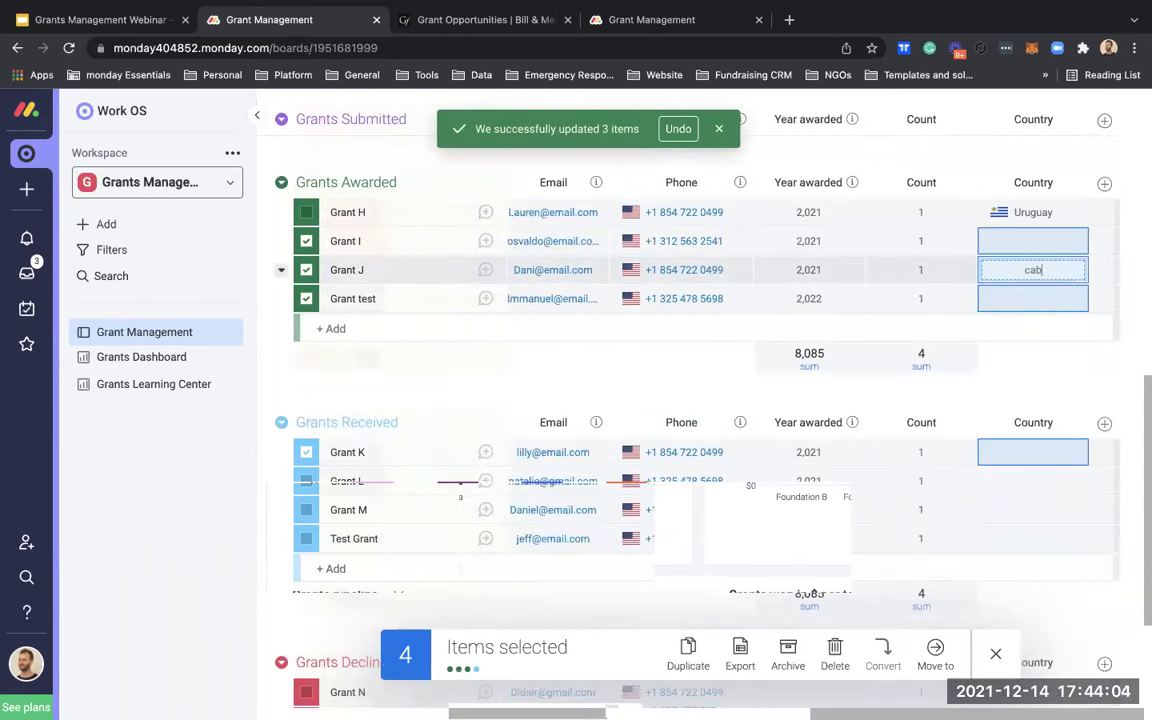
text(naa)
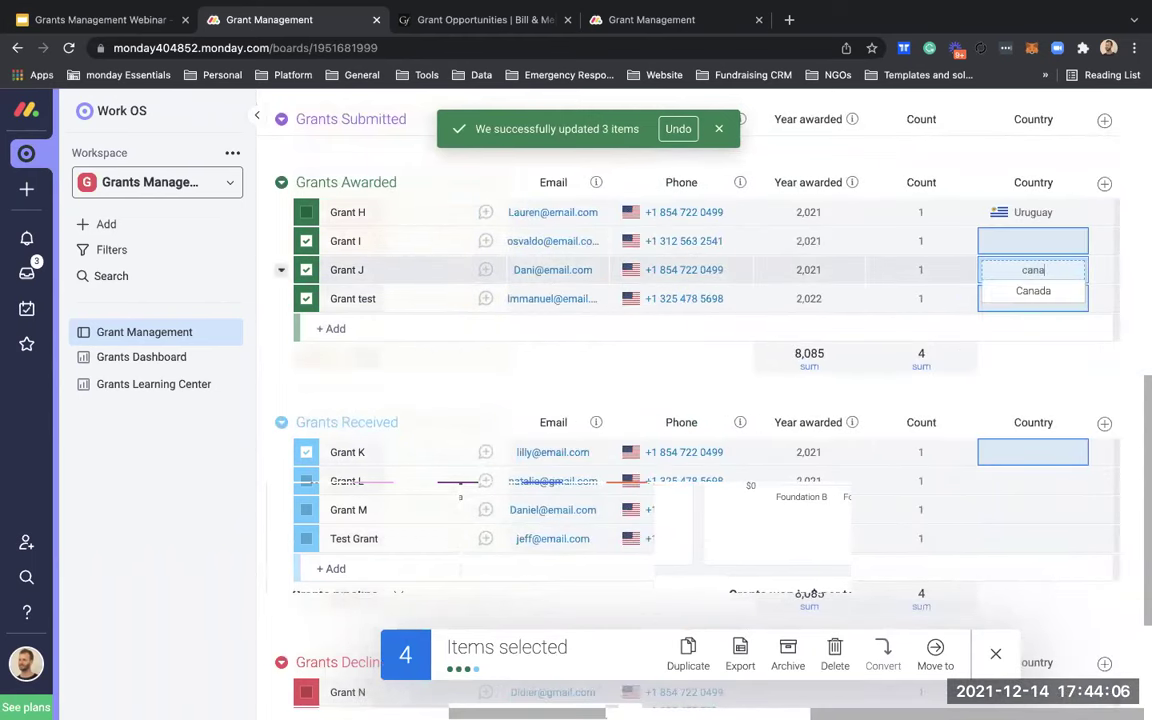
click(1040, 291)
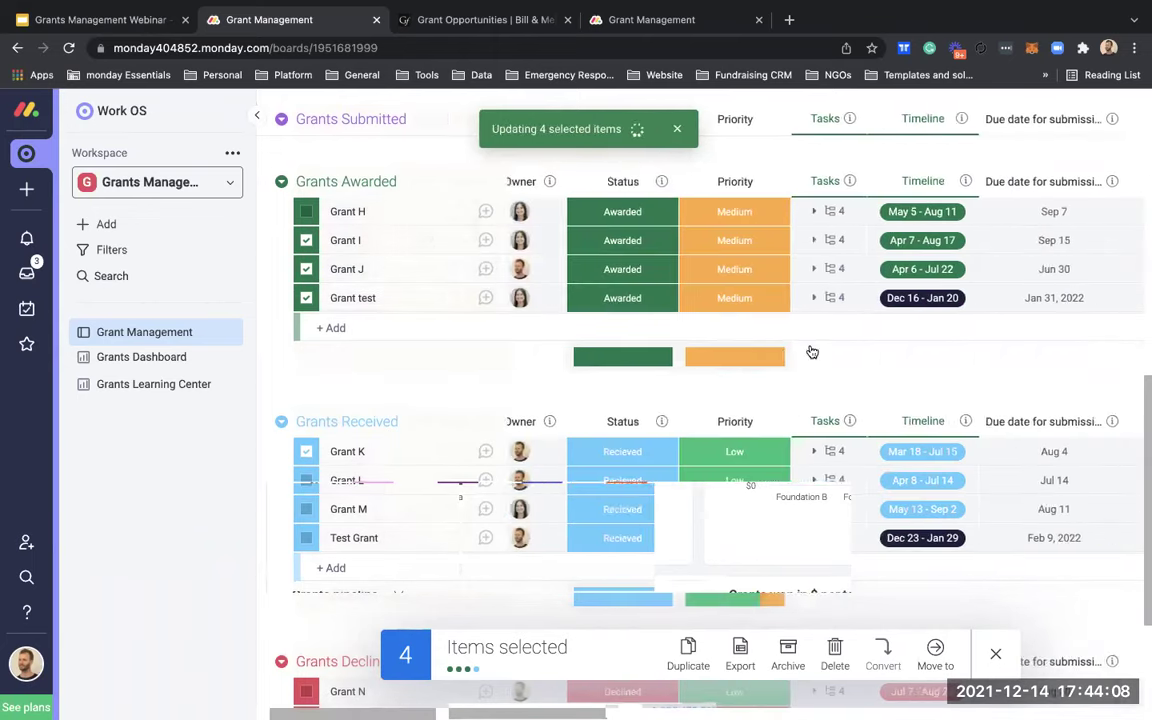
Step: Set Country to Germany for Grant L, Grant M and Test Grant
scroll(811, 352, down, 3)
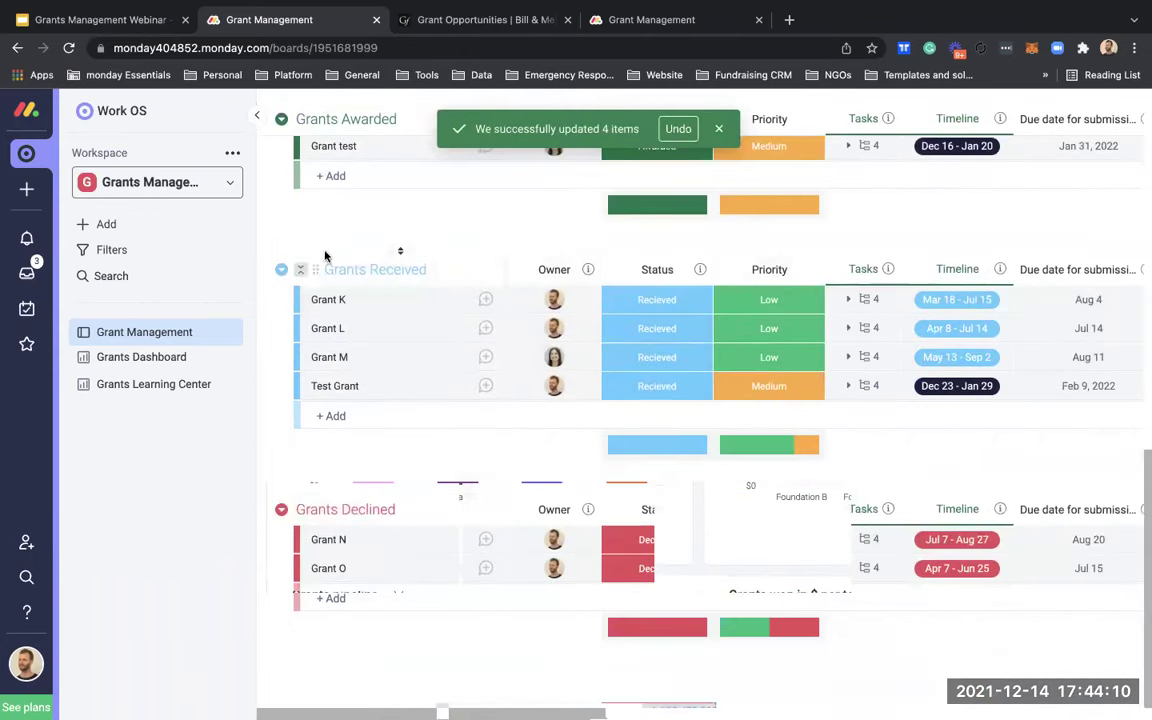
click(300, 328)
scroll(298, 335, down, 1)
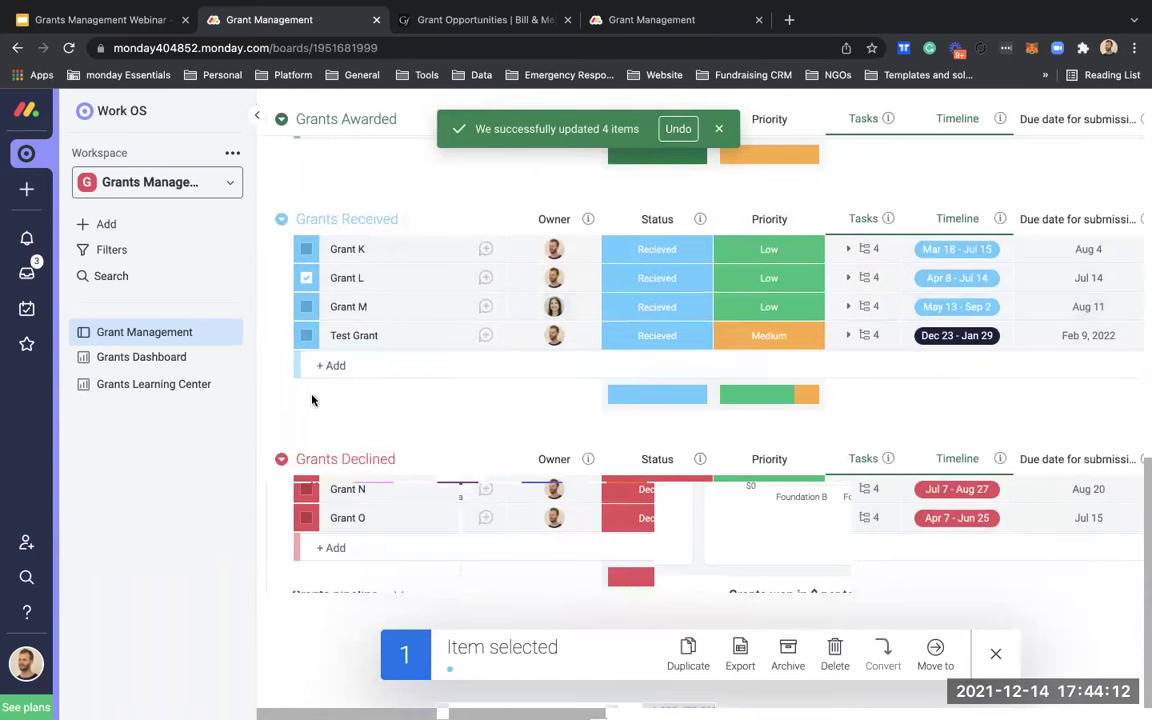
shift+click(307, 336)
scroll(1023, 309, right, 5)
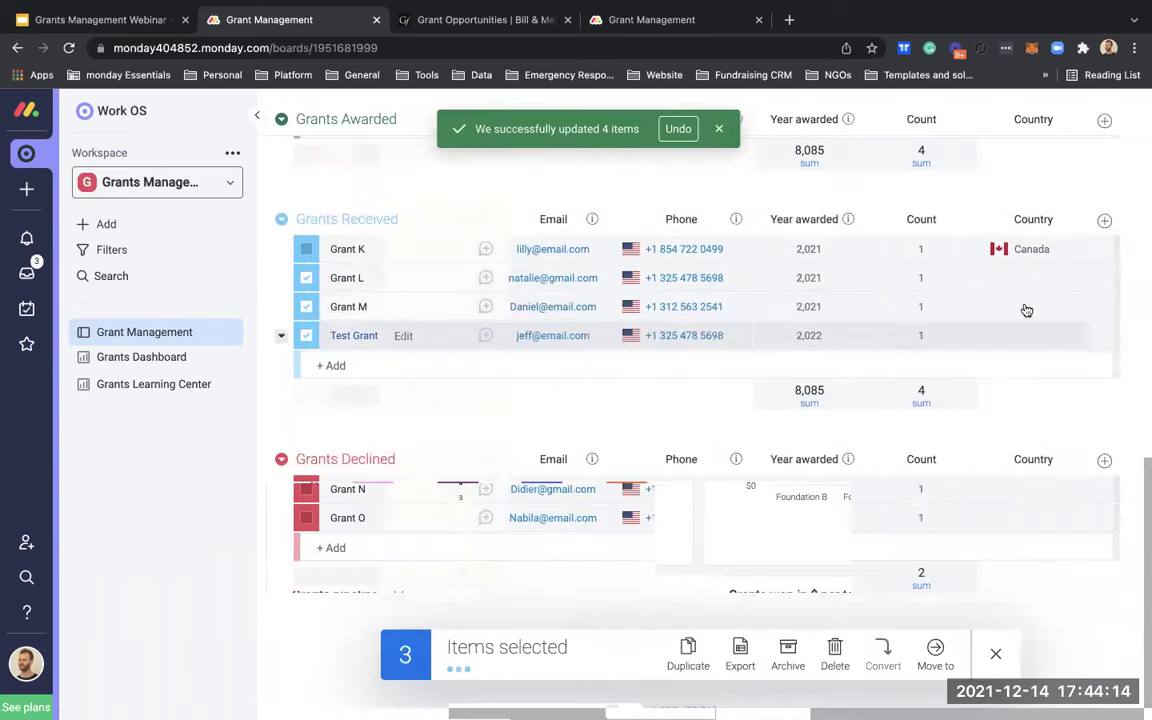
click(1035, 278)
text(germ)
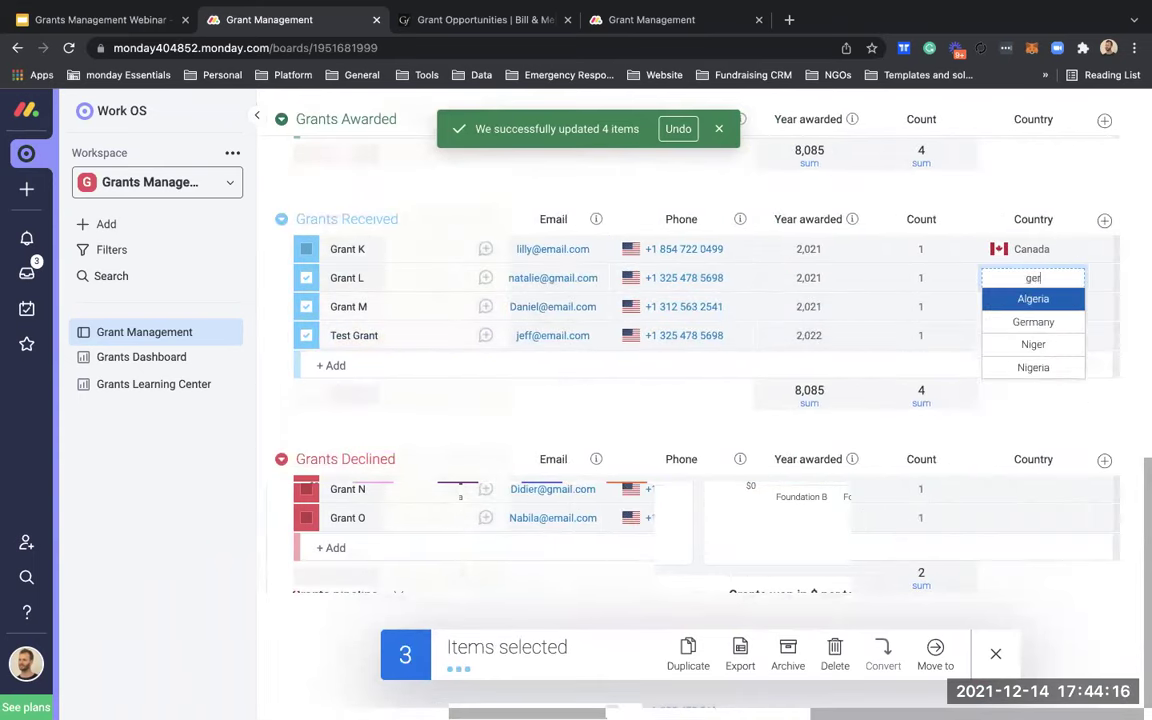
click(1043, 300)
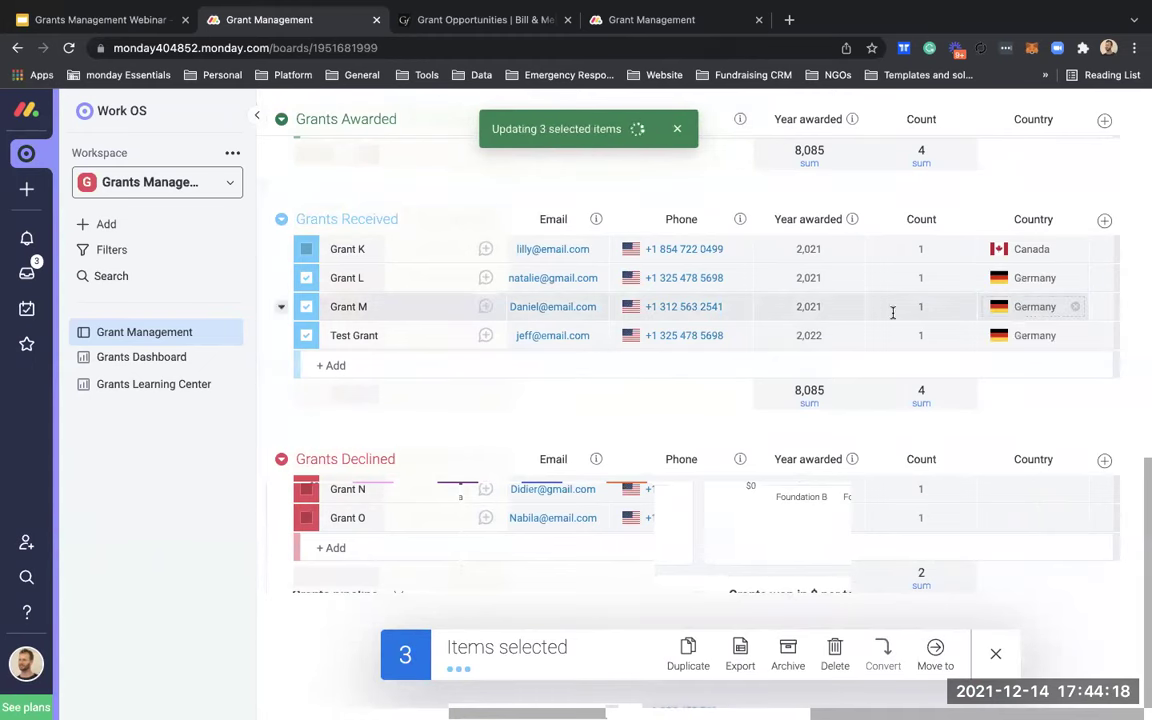
scroll(892, 314, up, 6)
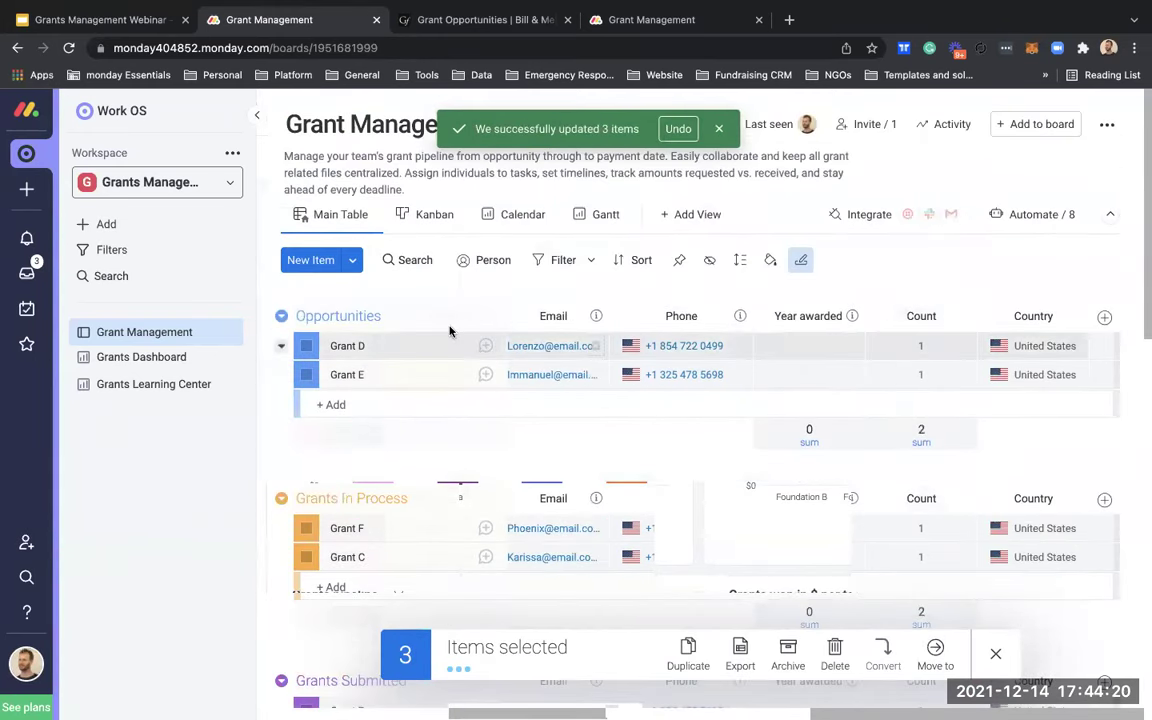
click(170, 362)
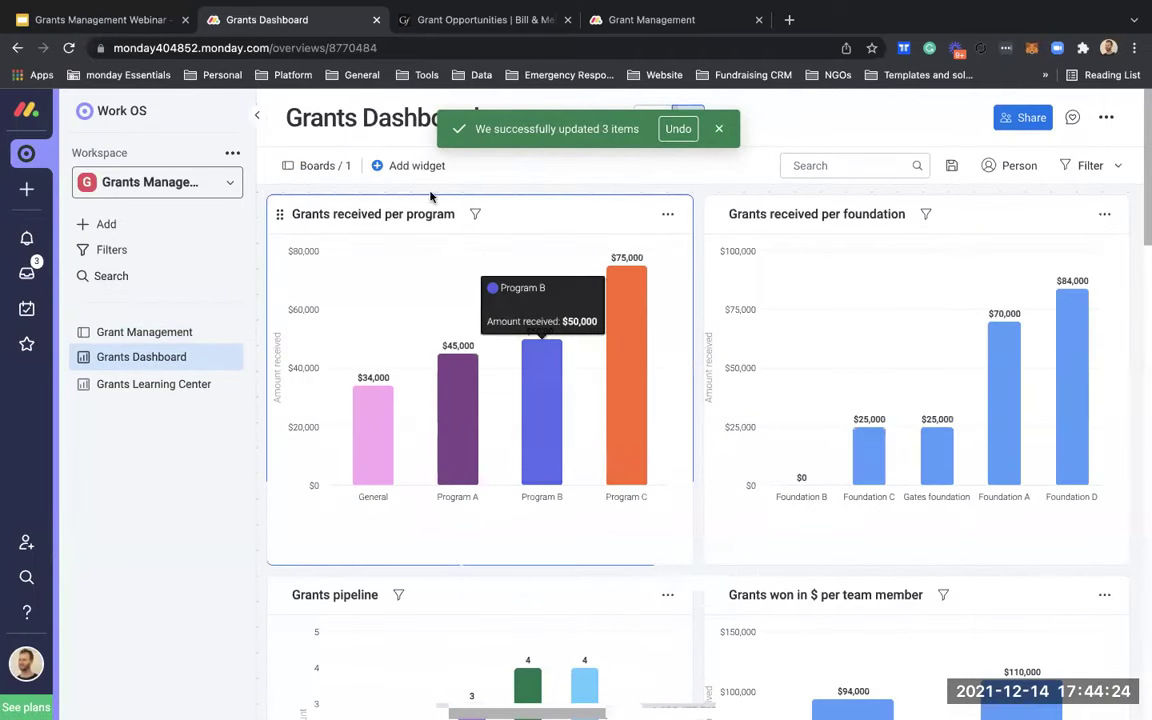
Step: Add a Chart widget to the Grants Dashboard, stretch it wider and taller, and open its menu
click(418, 168)
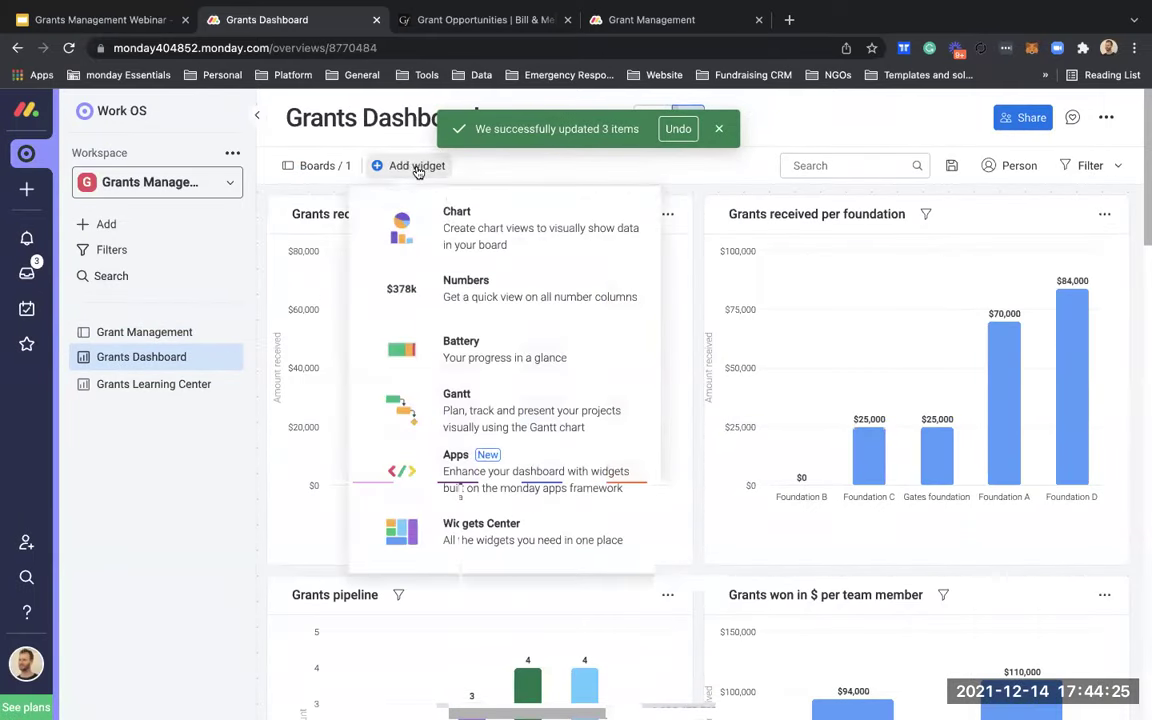
click(450, 223)
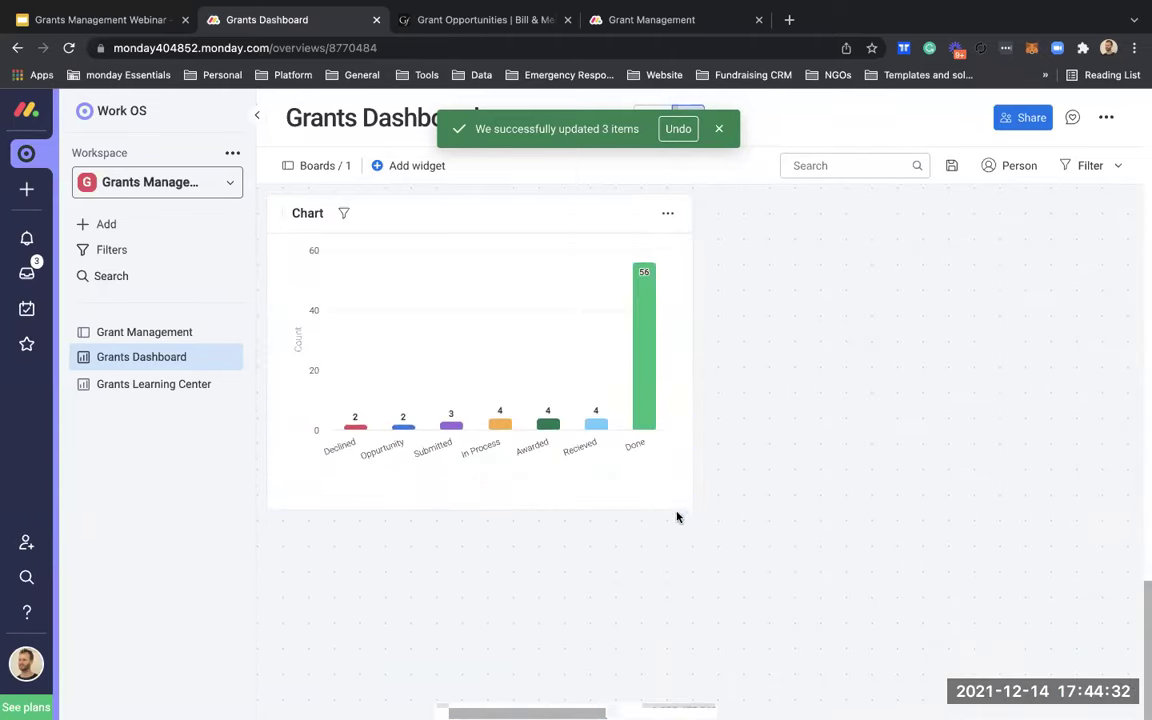
drag(692, 507, 698, 508)
drag(833, 480, 955, 650)
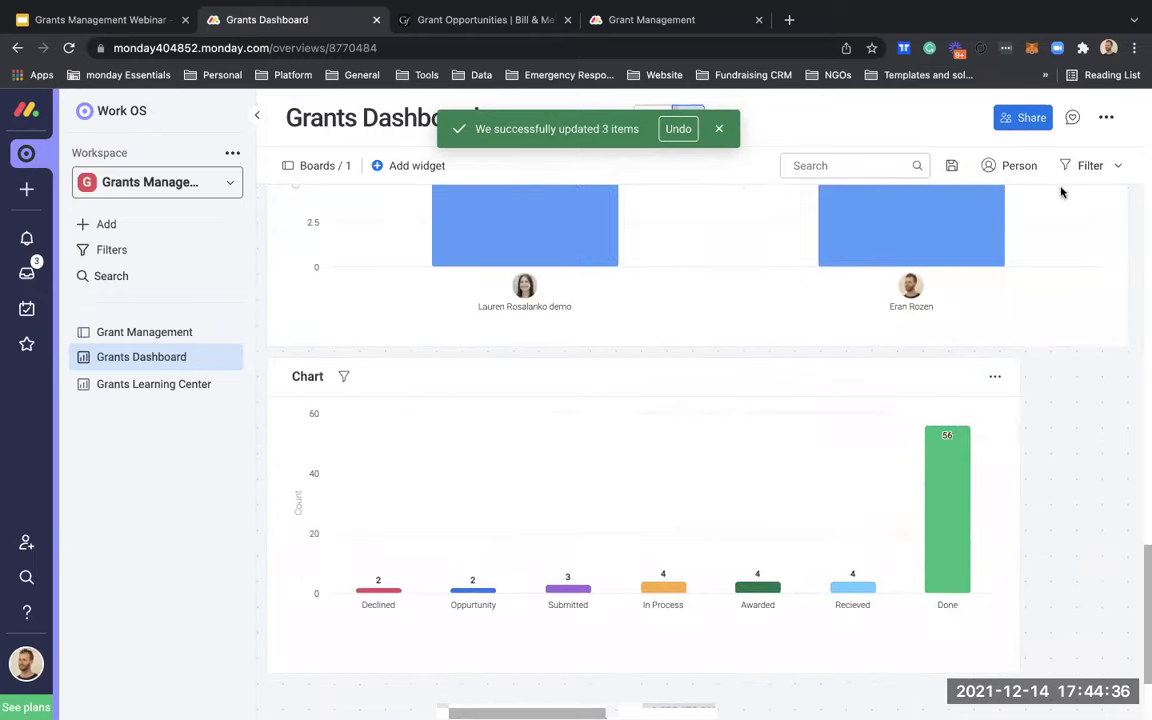
scroll(1027, 568, down, 2)
drag(1027, 567, 1129, 632)
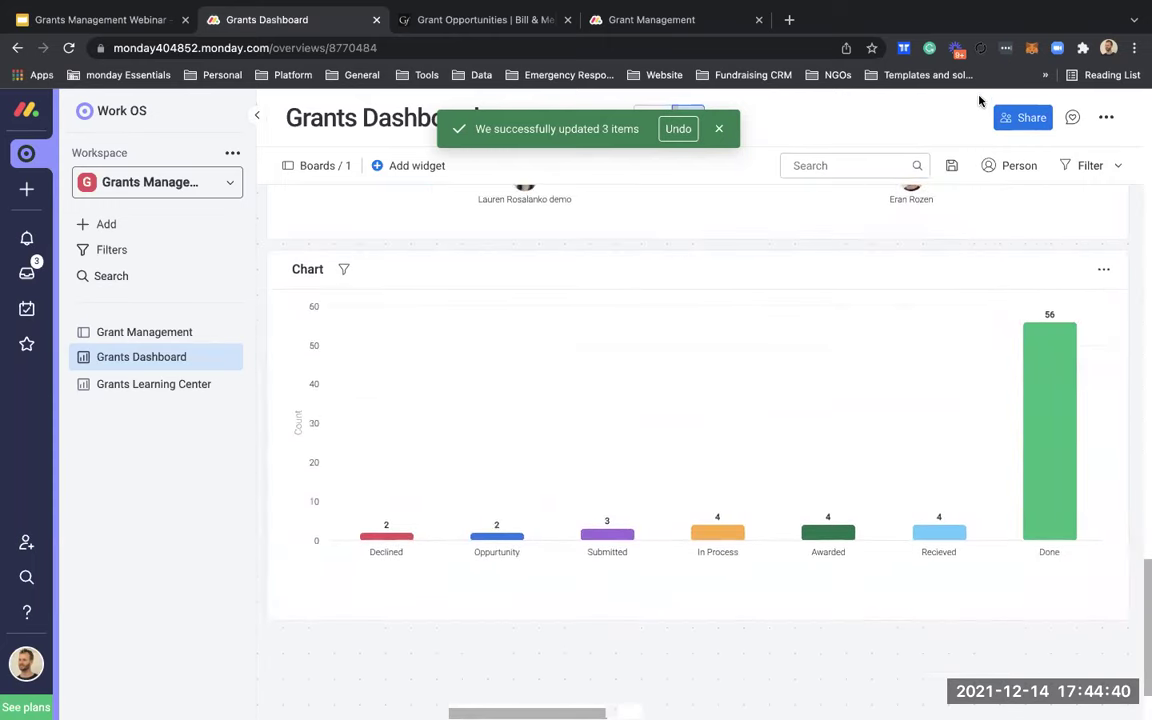
click(1103, 269)
Step: In the chart settings, set the X axis to the Country column
click(1031, 334)
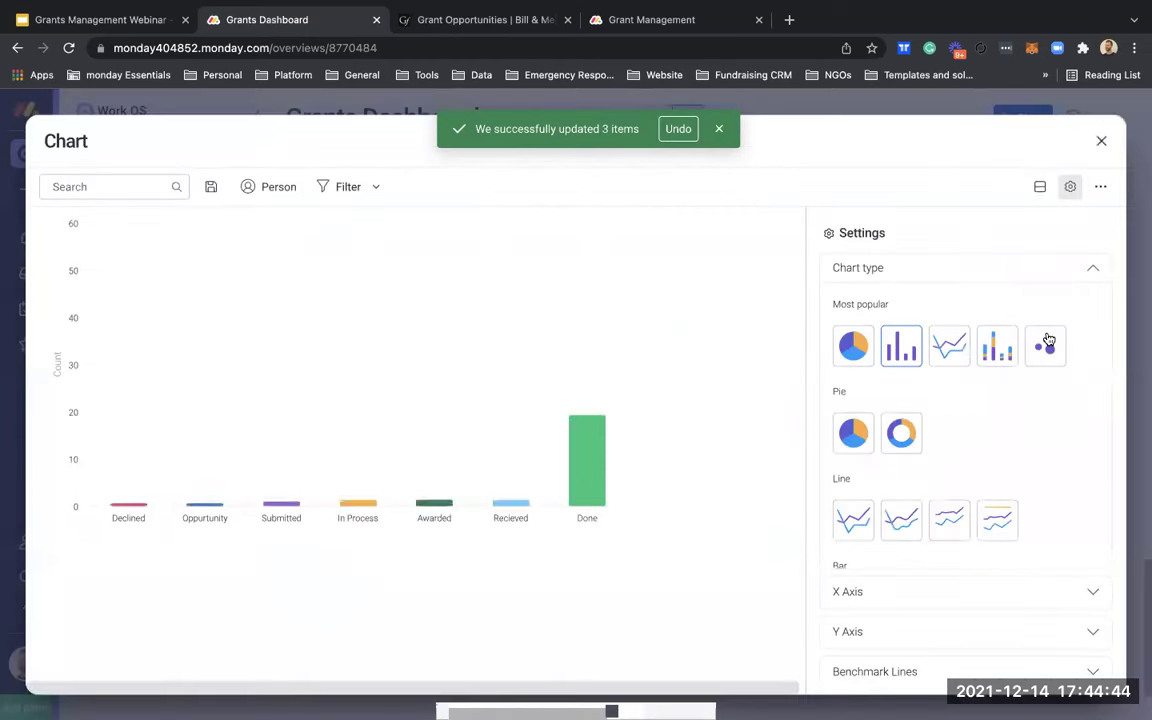
scroll(921, 500, down, 2)
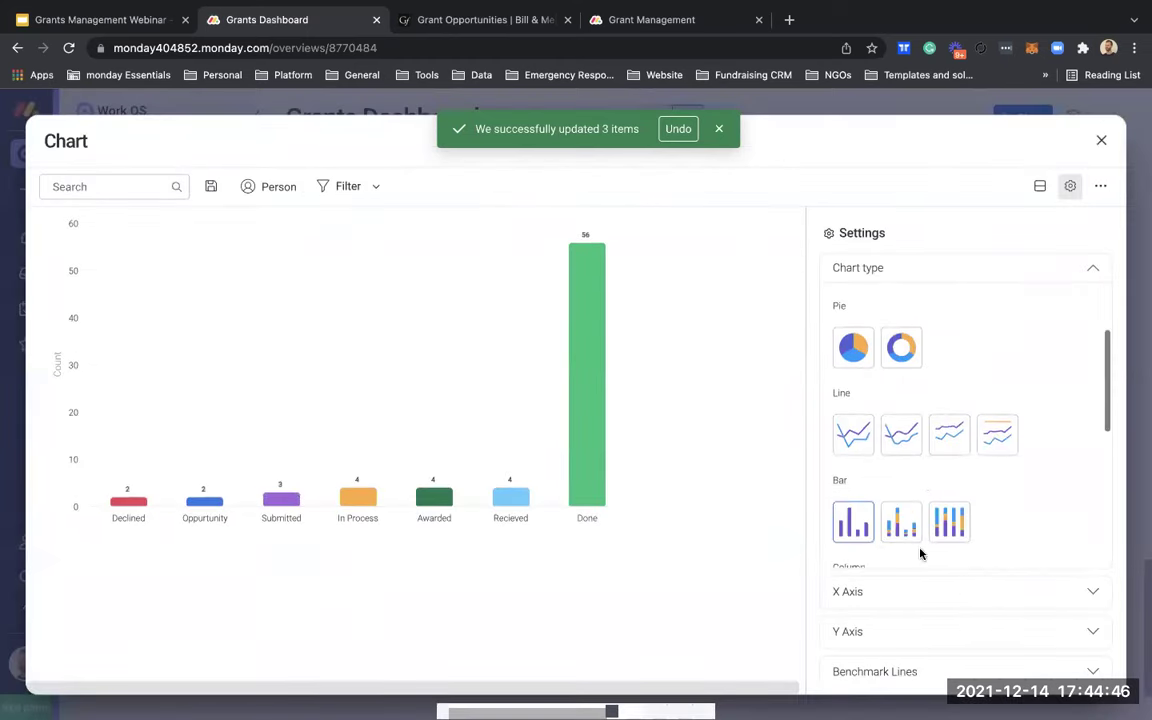
click(906, 587)
scroll(960, 460, down, 1)
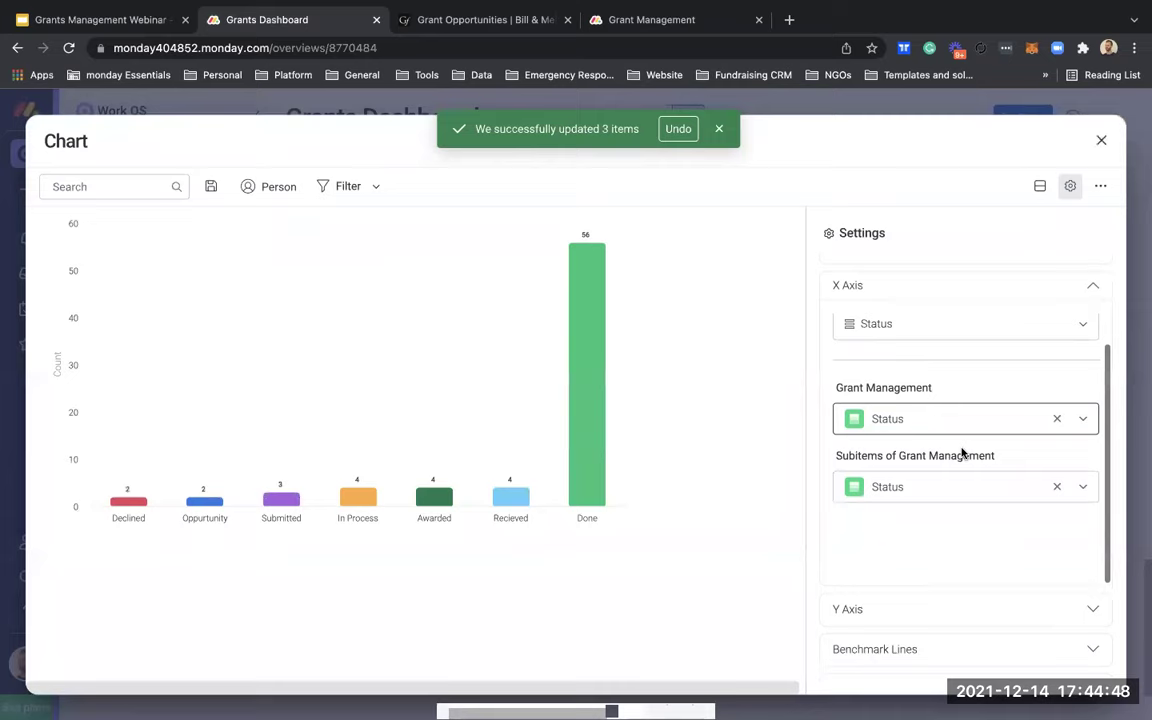
click(941, 325)
scroll(928, 507, down, 1)
scroll(926, 507, up, 3)
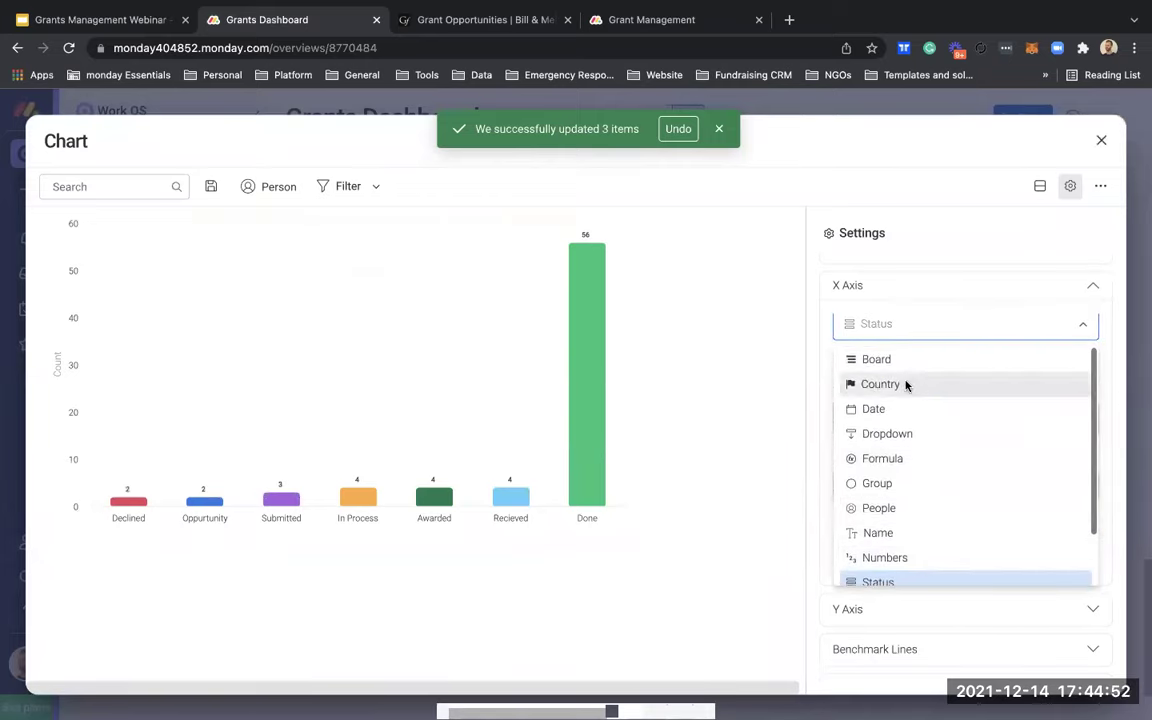
click(905, 384)
Step: Set the Y axis to Count items and return to the dashboard's updated country chart
scroll(905, 524, down, 2)
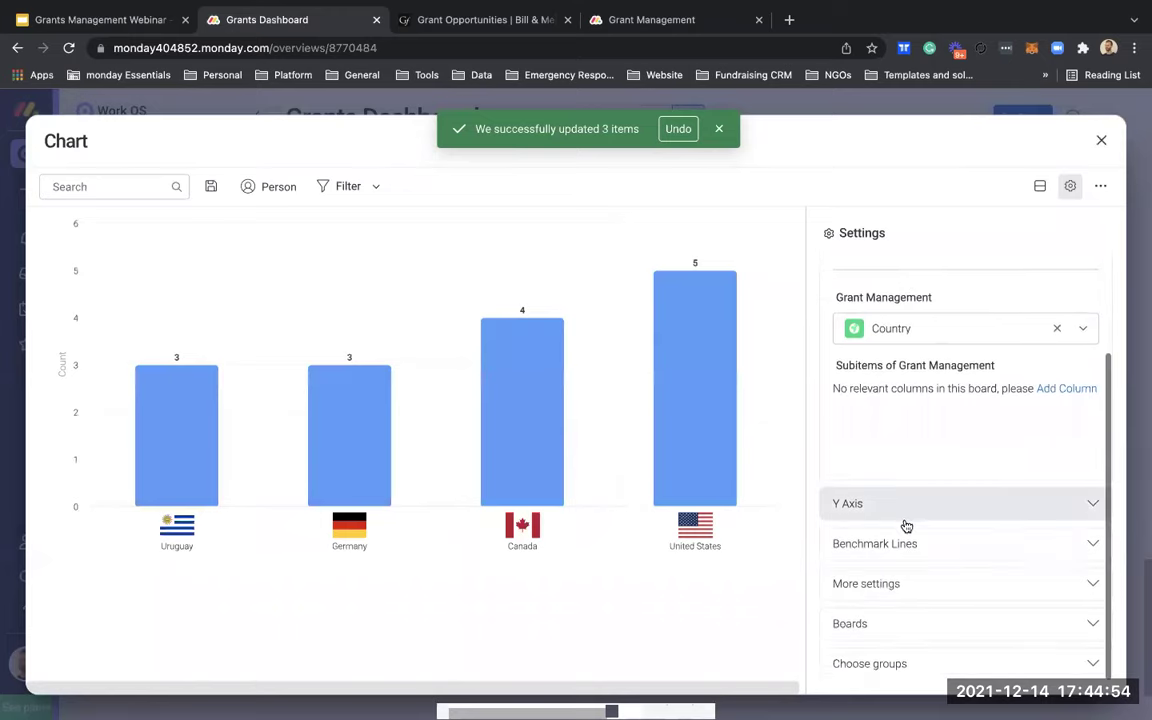
click(905, 520)
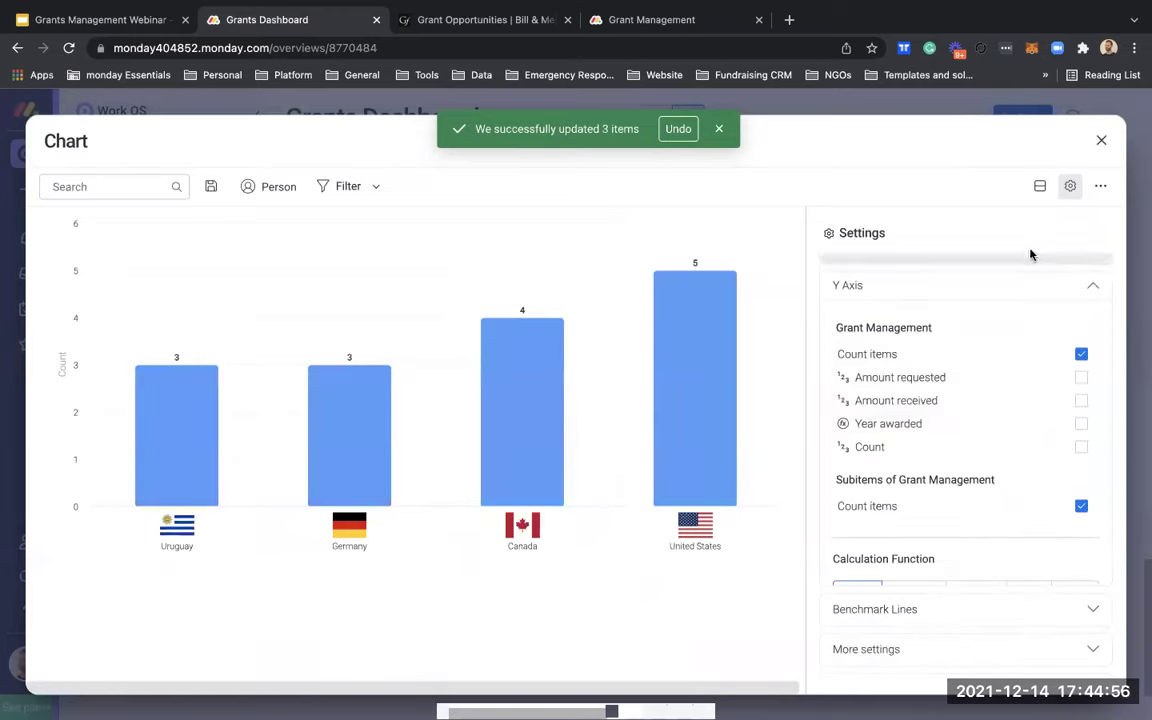
scroll(977, 450, down, 1)
scroll(1029, 340, up, 1)
click(1101, 140)
scroll(931, 515, down, 15)
scroll(931, 520, down, 5)
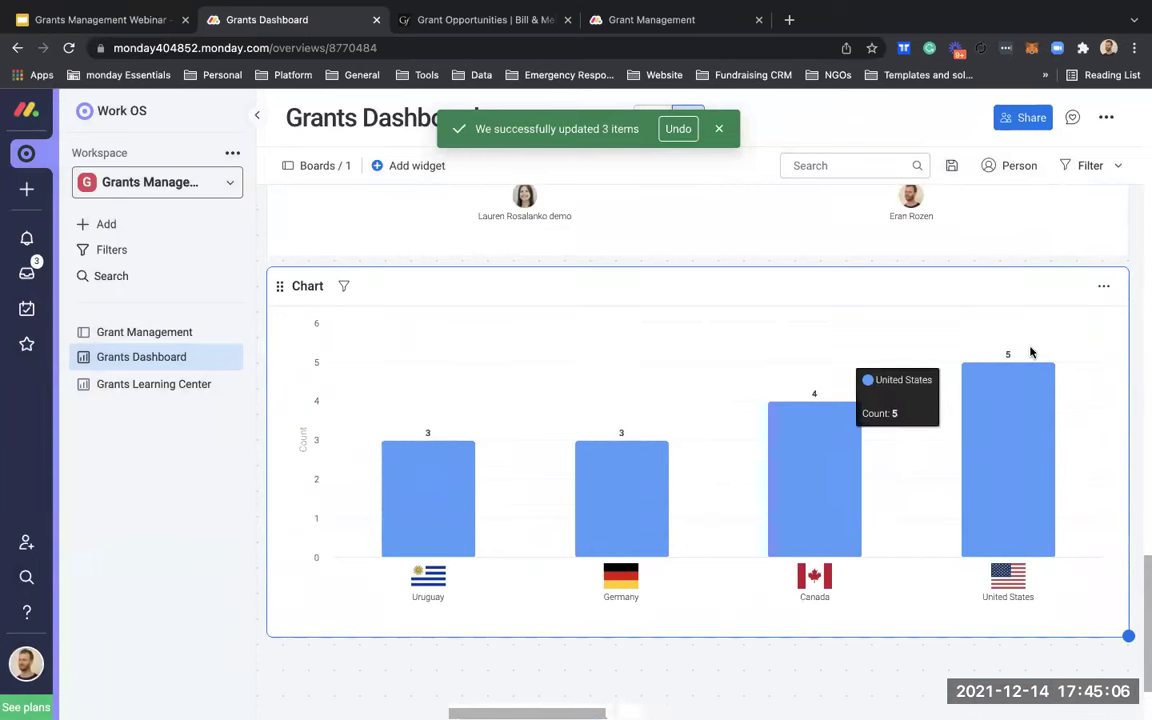
Step: Quick-filter the country chart to Status Awarded and Recieved, then return to the dashboard
click(345, 290)
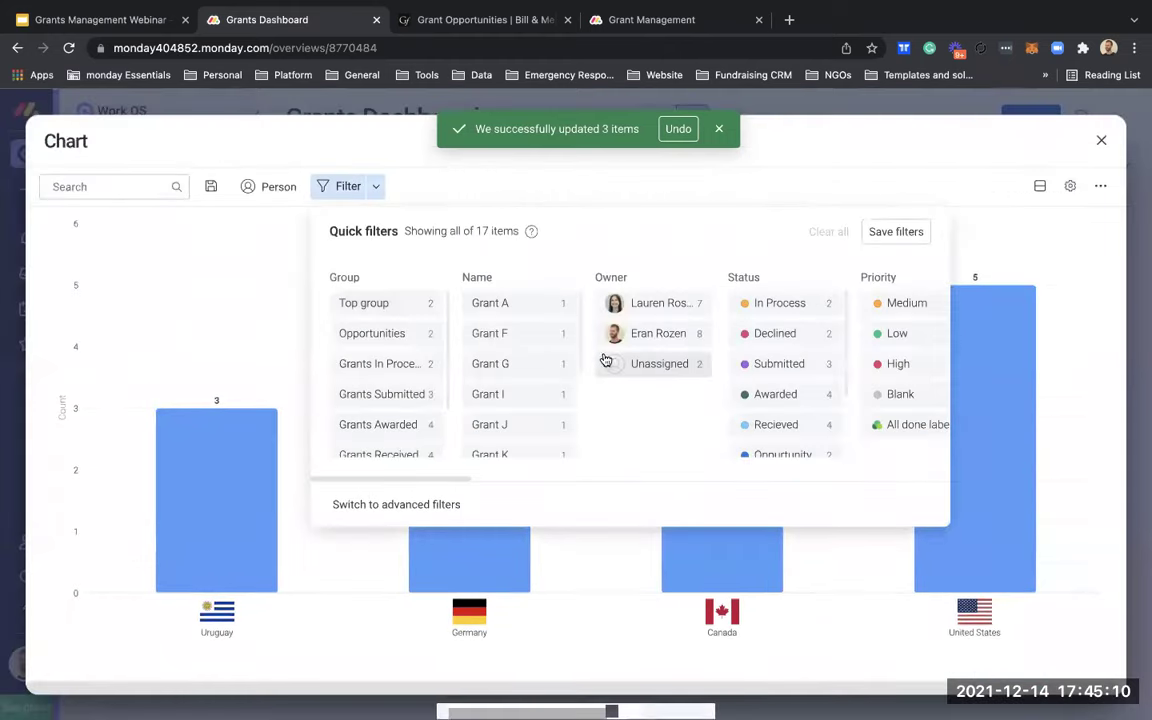
scroll(707, 400, right, 2)
scroll(707, 400, right, 5)
scroll(707, 400, left, 5)
scroll(707, 400, down, 1)
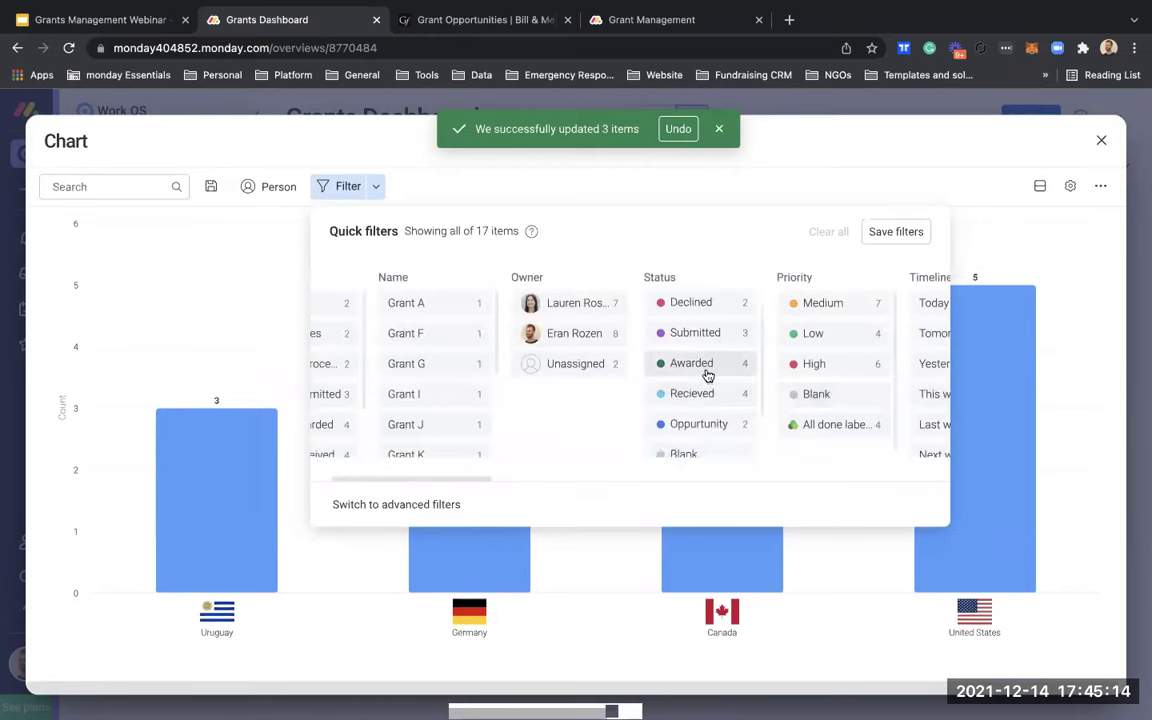
click(707, 372)
scroll(704, 392, down, 1)
scroll(704, 396, up, 1)
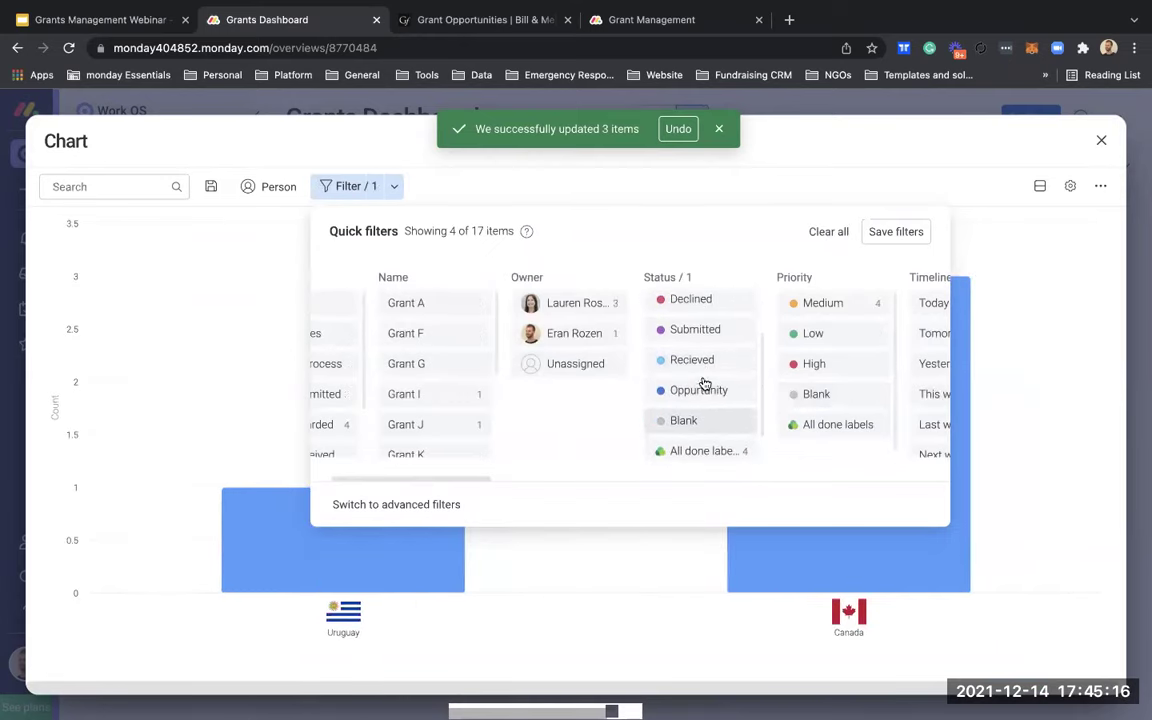
click(704, 364)
click(874, 147)
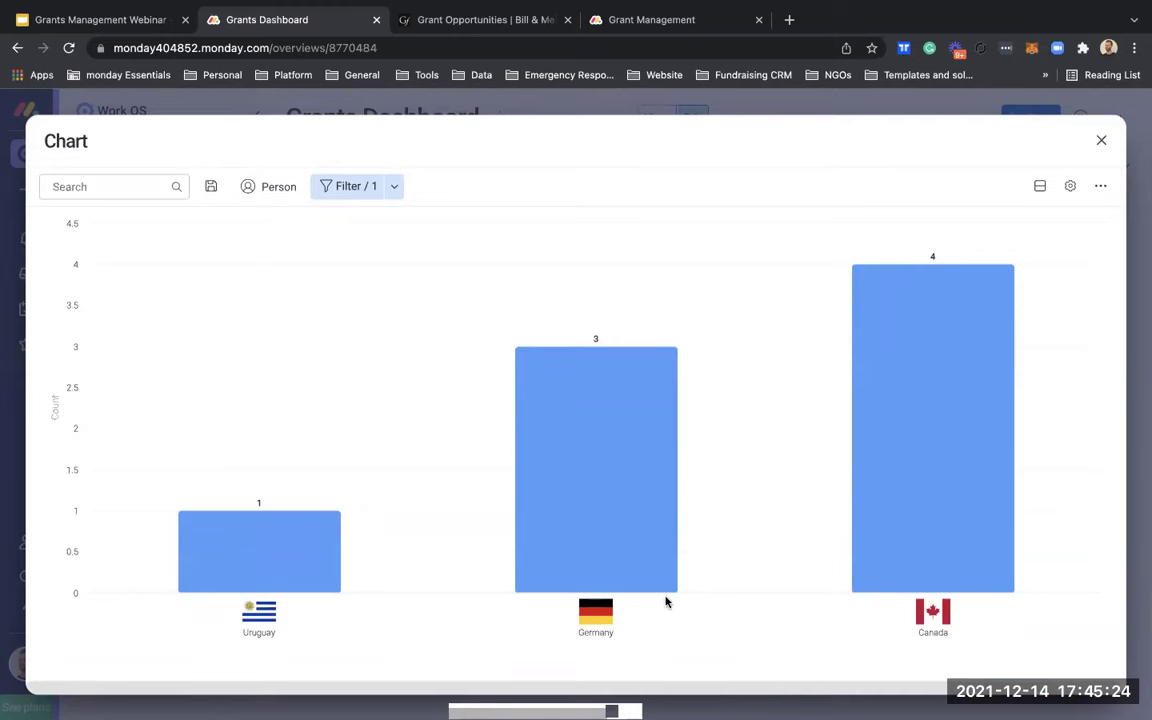
click(1104, 153)
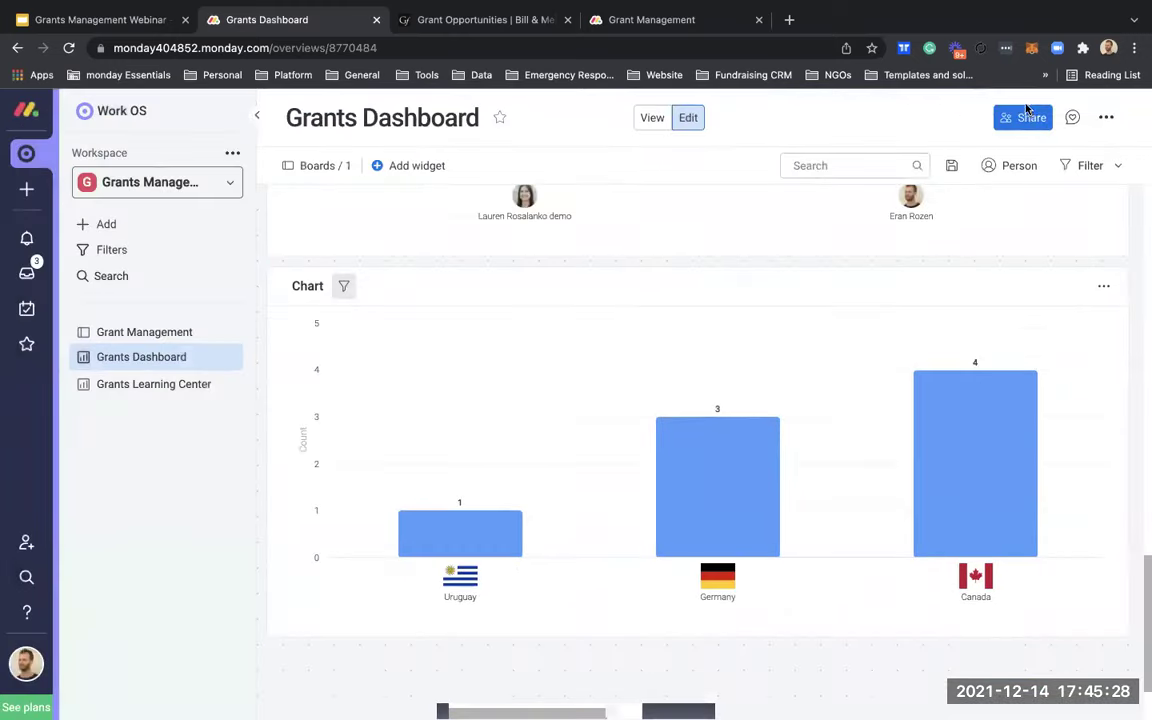
scroll(931, 360, up, 10)
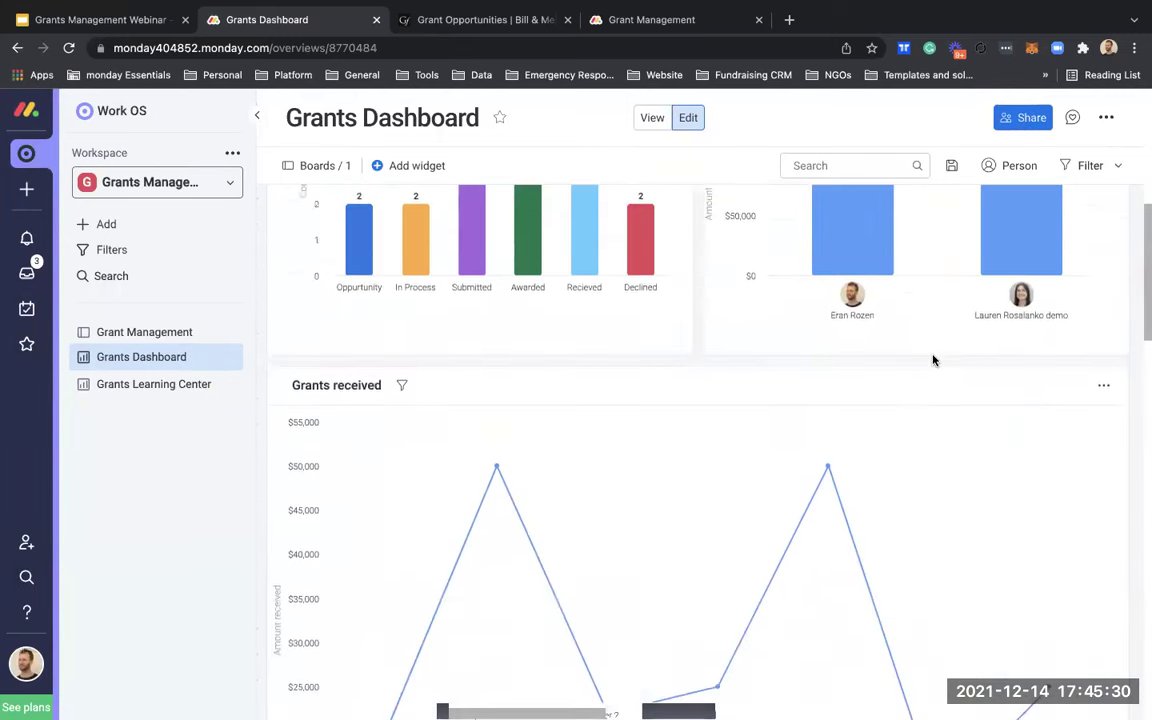
Step: On Grant Management, add a Location column from the Column Center via a 'loca' search
click(172, 336)
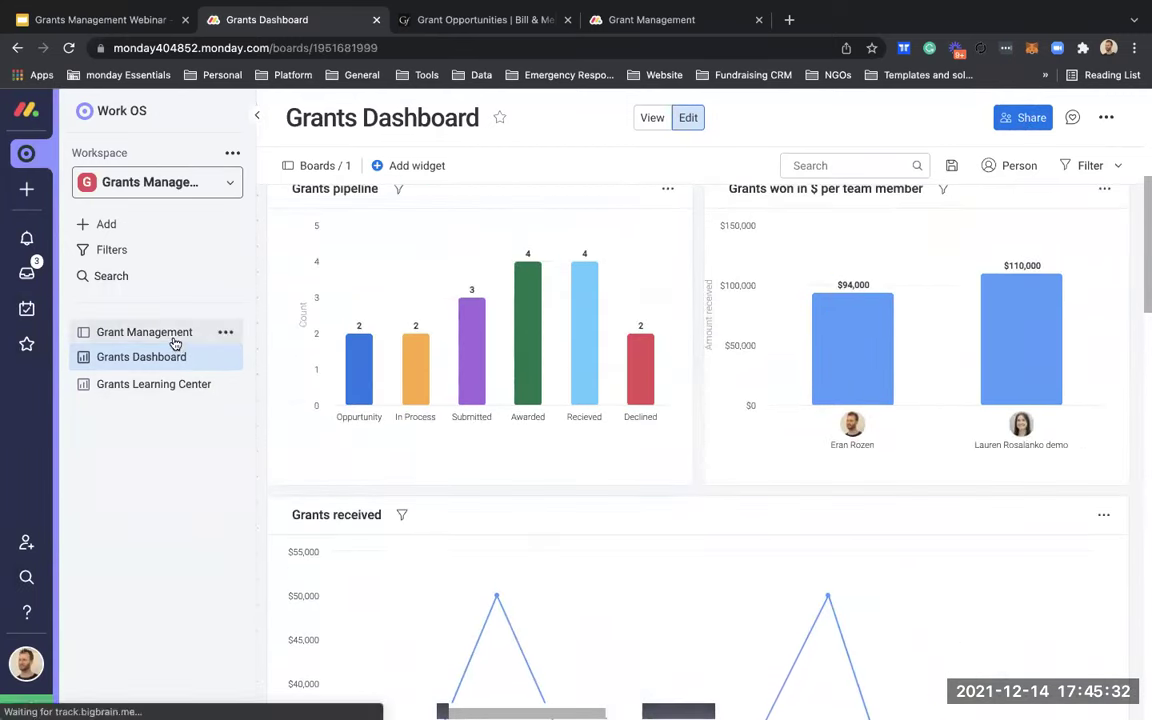
scroll(778, 480, right, 10)
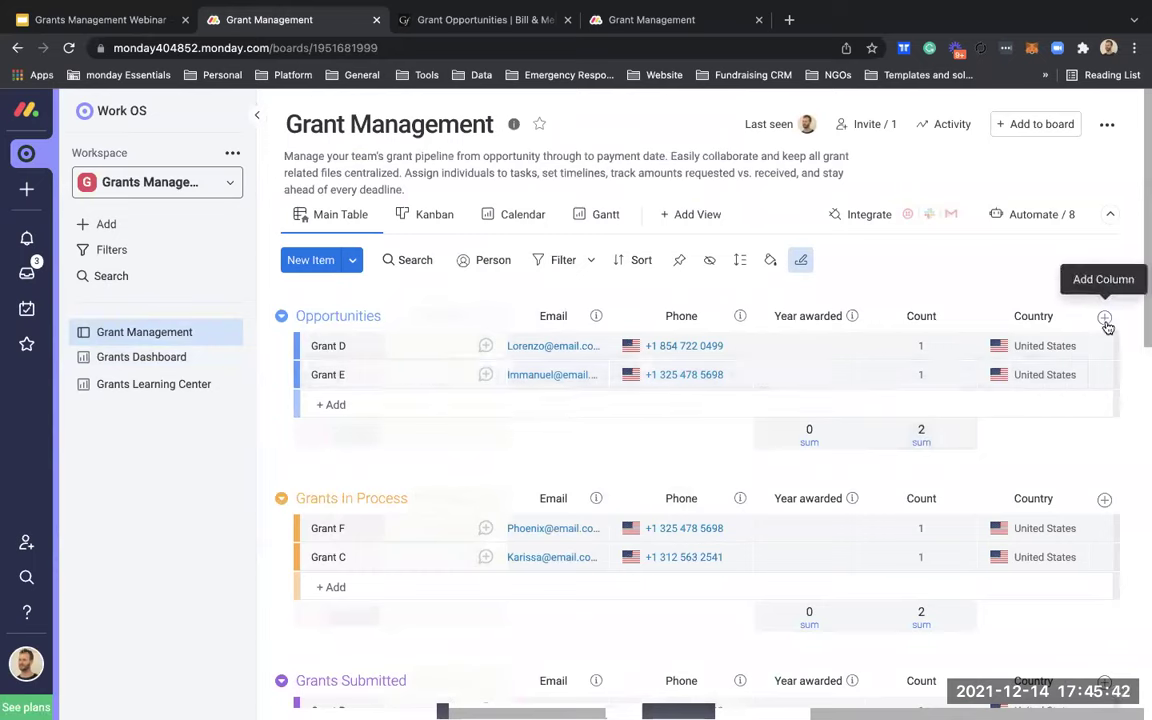
click(1105, 318)
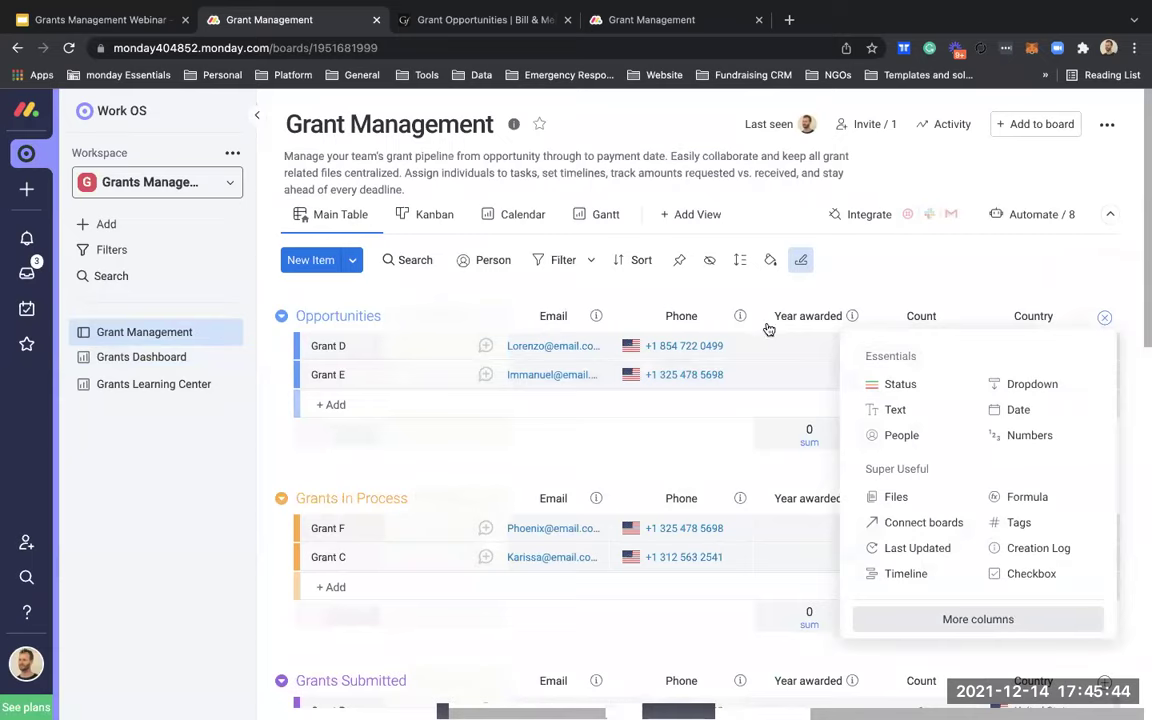
click(978, 619)
text(loca)
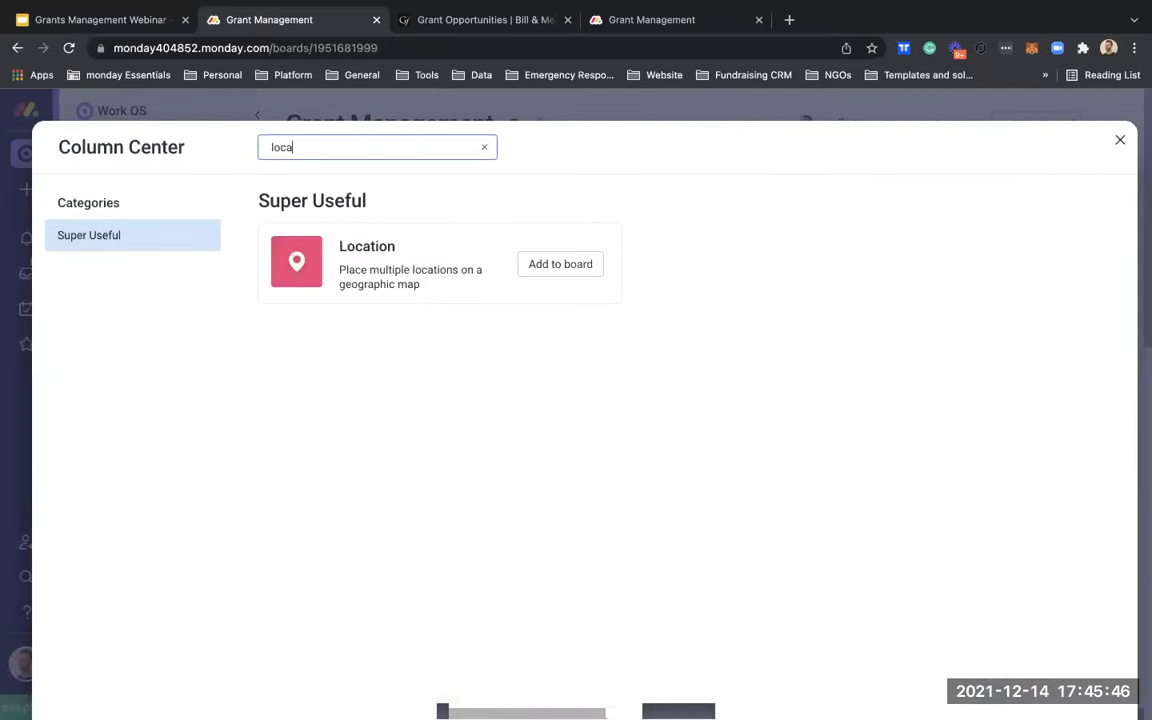
click(560, 264)
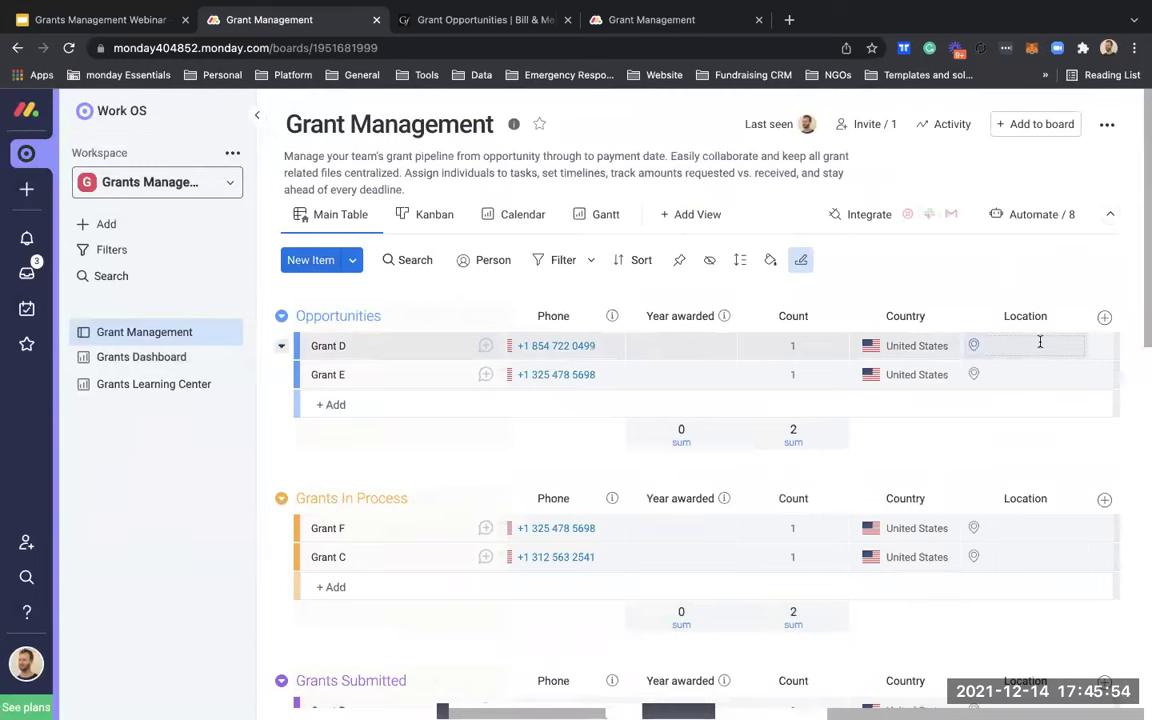
Step: Set locations: Grant B 5th Avenue, Grant G Empire State Building, Grant A 12th Ave, New York
scroll(1035, 375, down, 1)
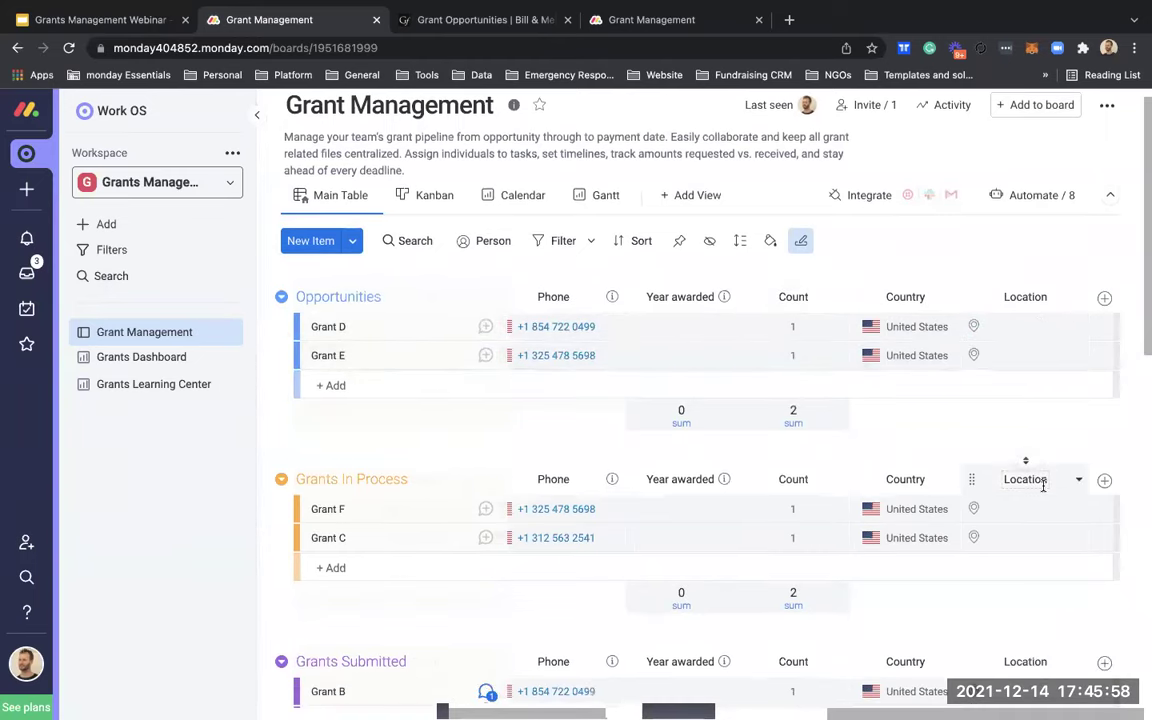
scroll(1043, 485, down, 5)
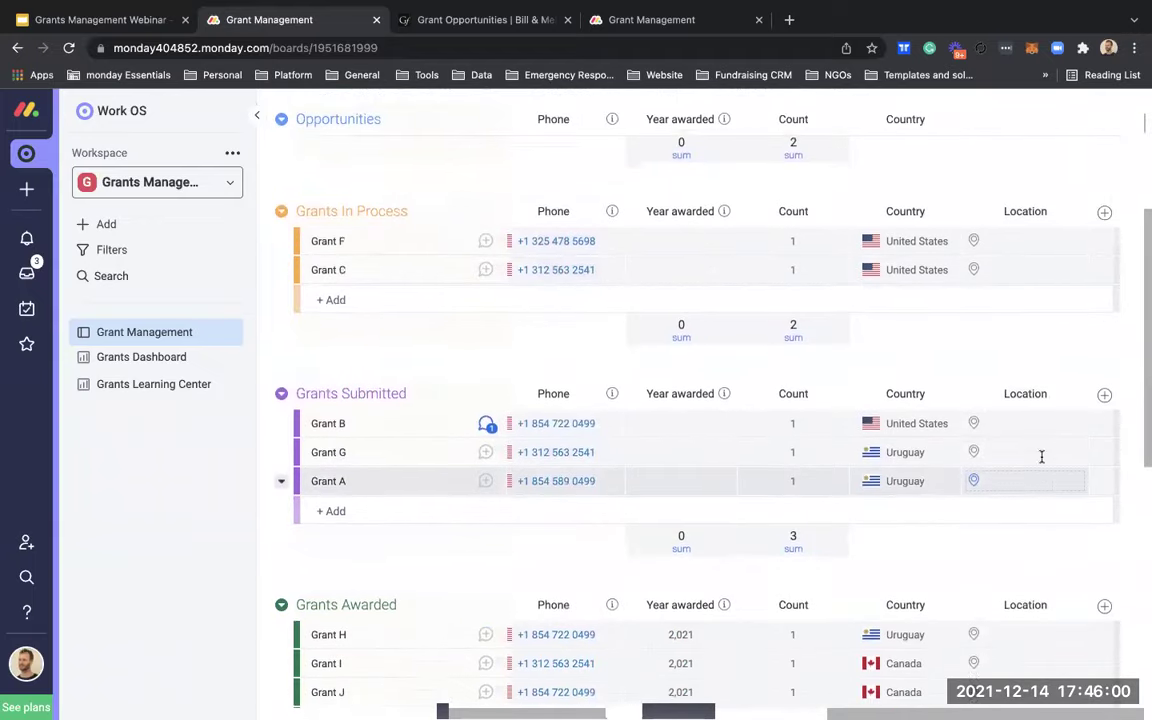
scroll(1041, 456, up, 1)
click(1038, 445)
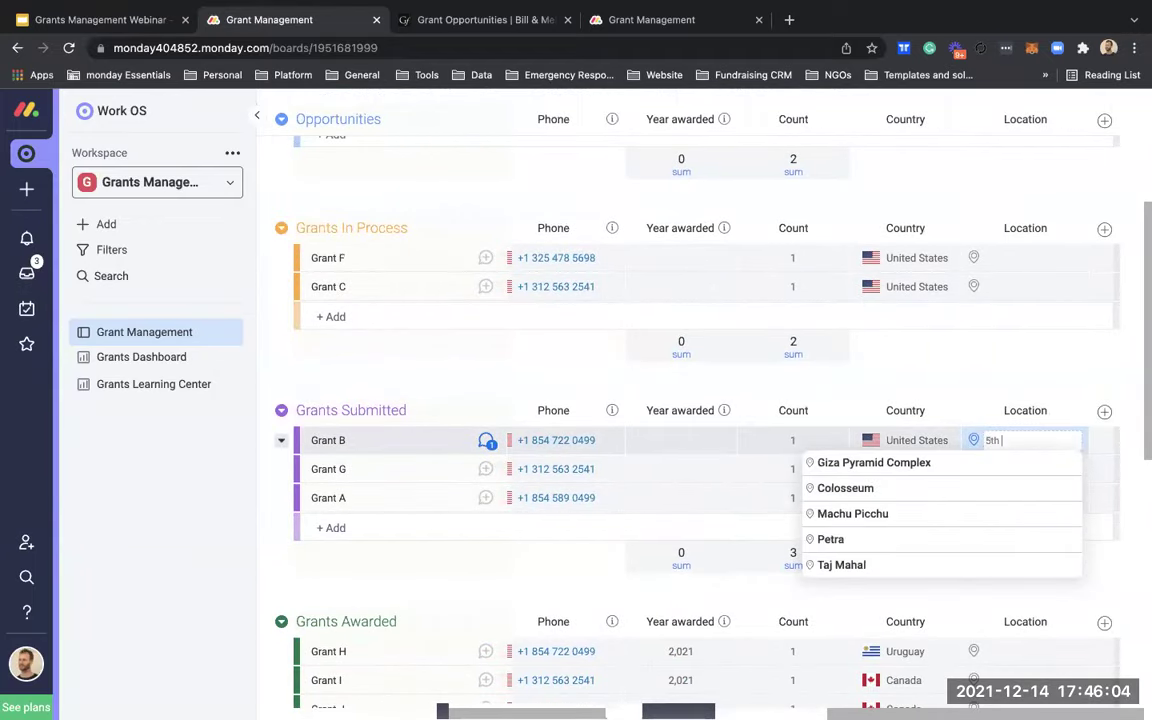
text(5th)
click(1029, 463)
click(1020, 468)
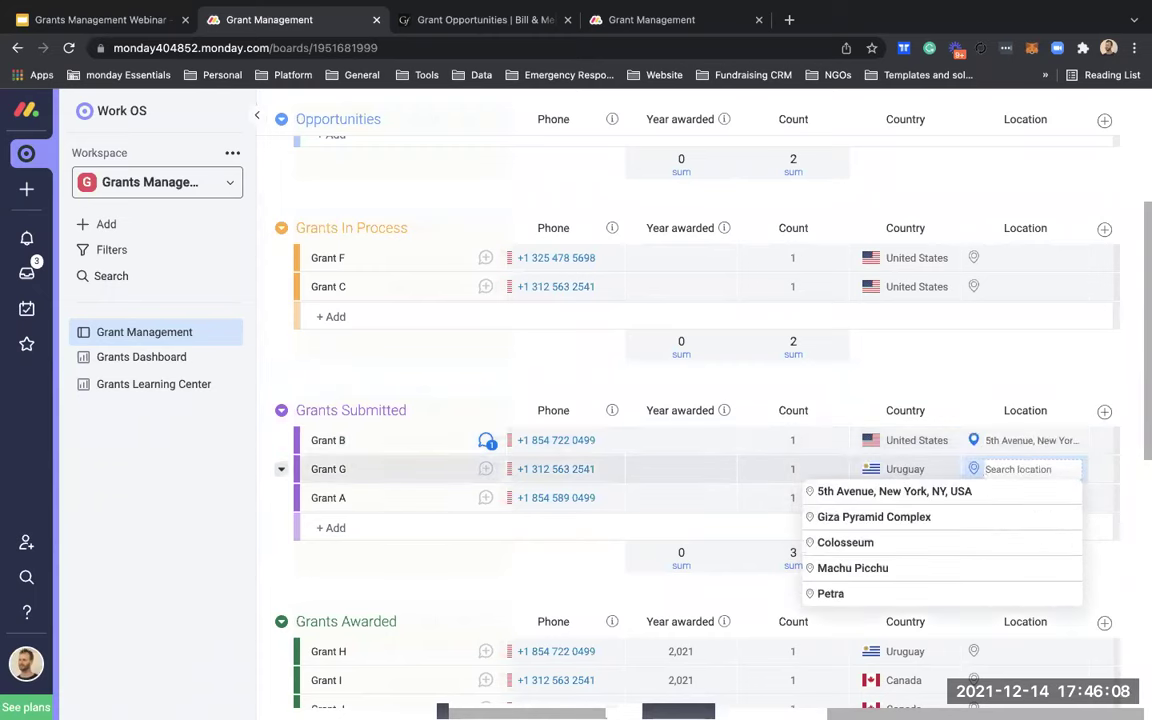
text(empire)
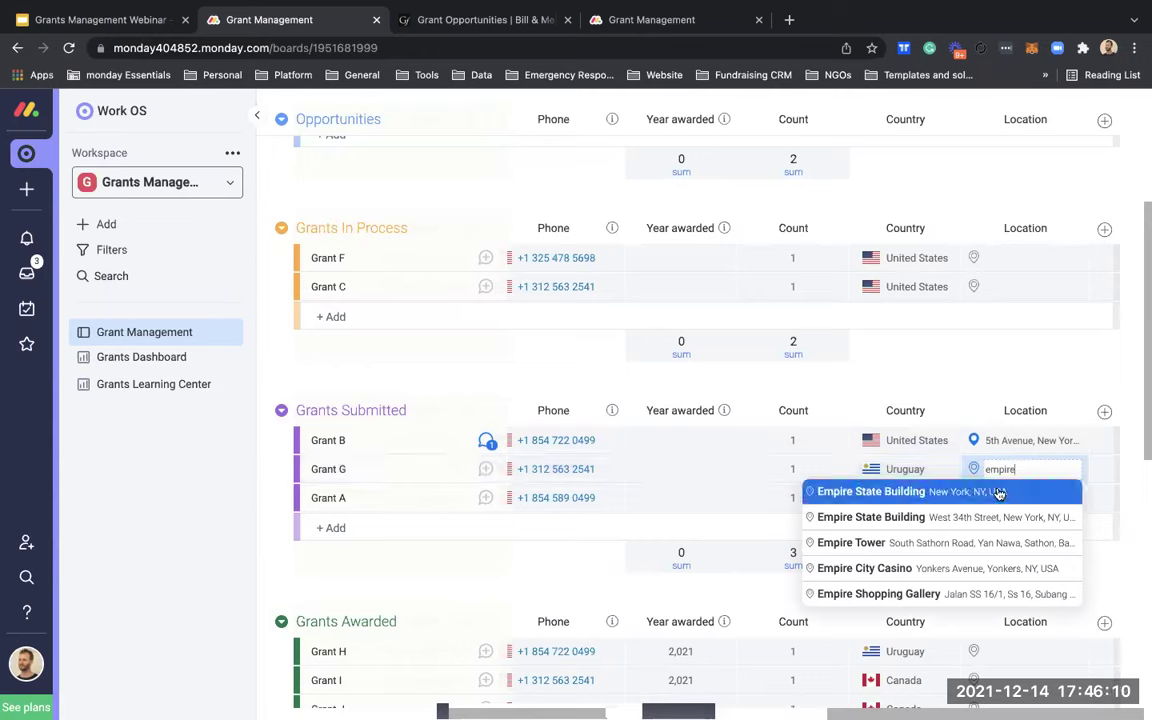
click(1003, 490)
click(1003, 497)
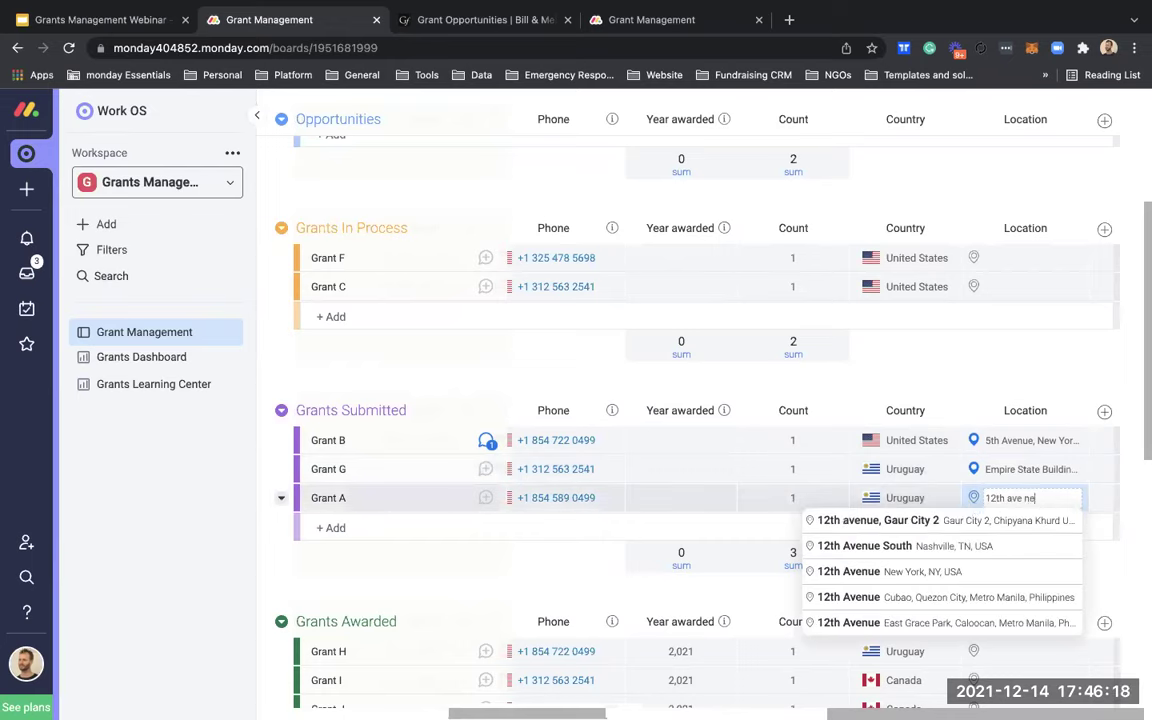
text(w)
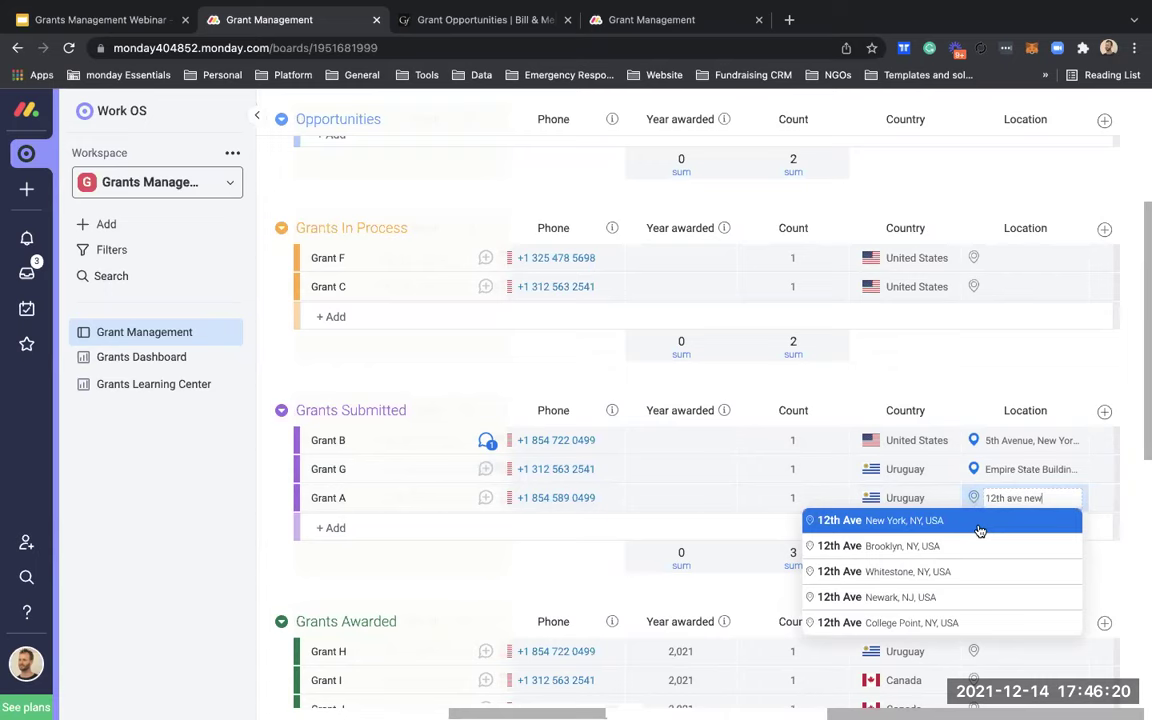
click(980, 521)
scroll(957, 470, up, 1)
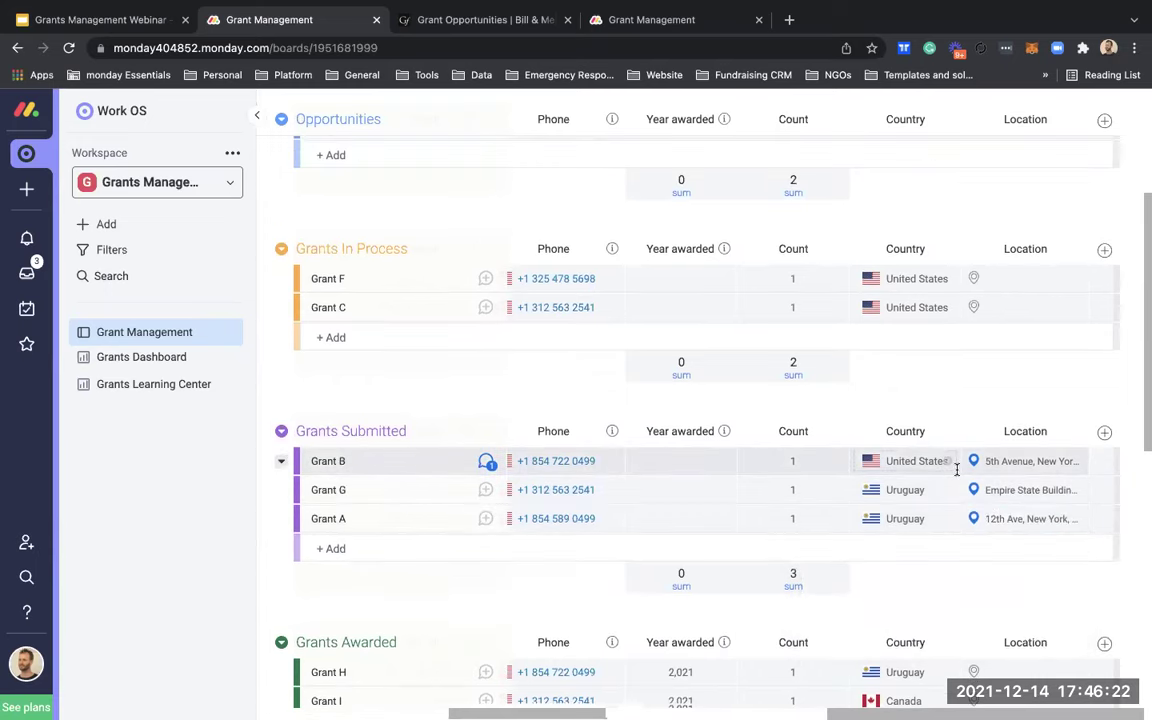
scroll(957, 470, up, 5)
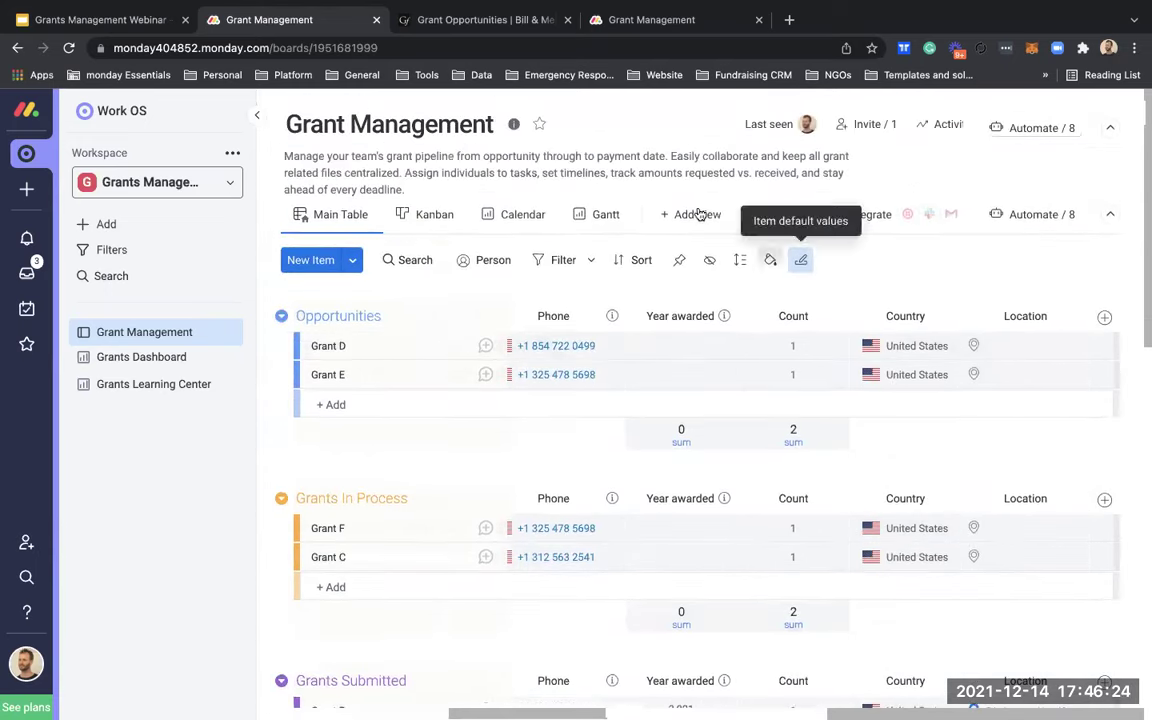
Step: Add a Map view to the Grant Management board via a 'map' search
click(699, 216)
click(724, 491)
text(ma)
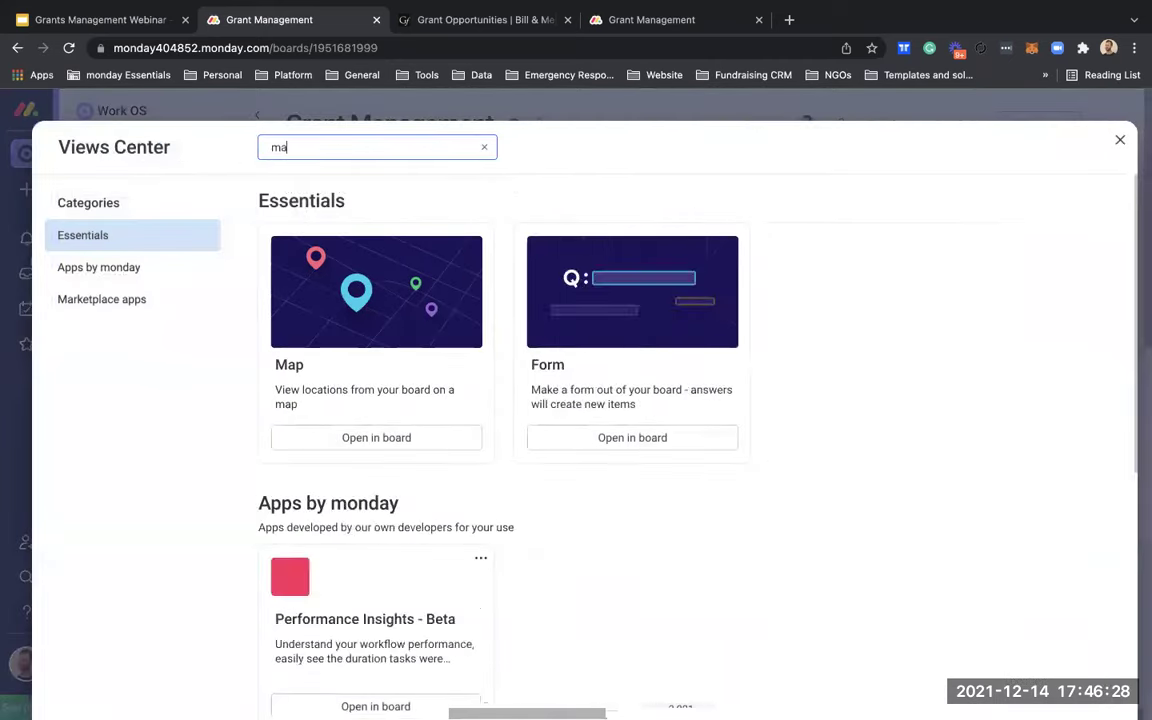
text(p)
click(406, 302)
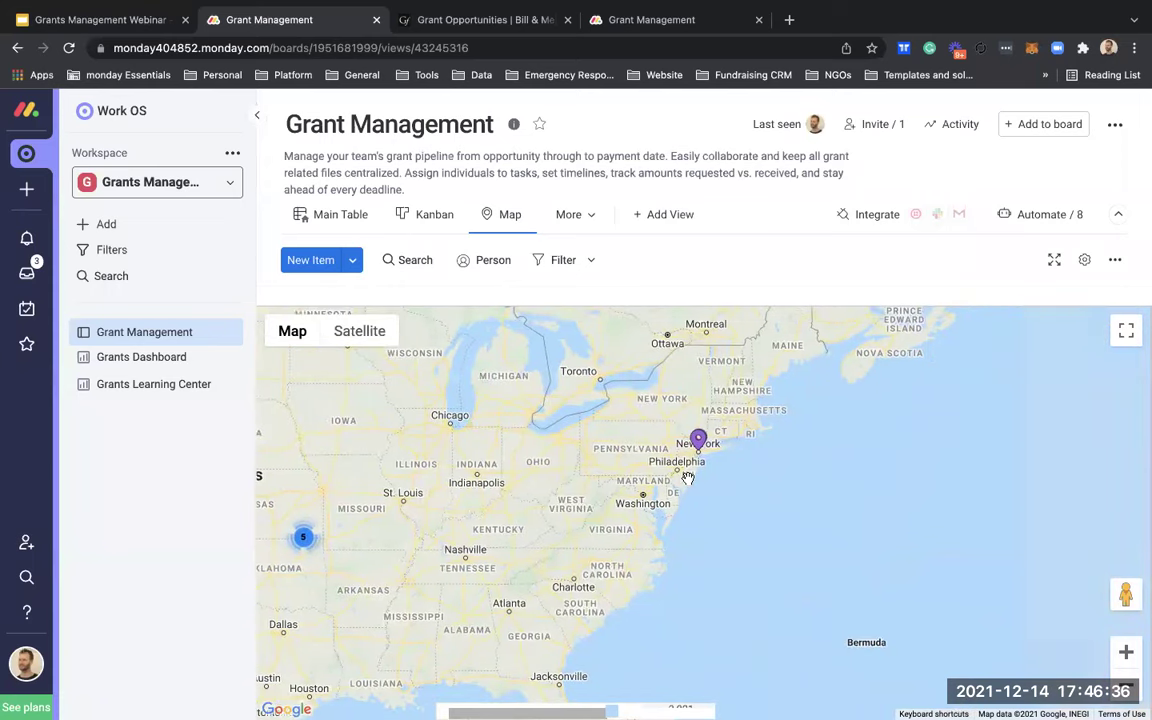
Step: Open Grant A's item card from its New York map marker
scroll(688, 479, up, 5)
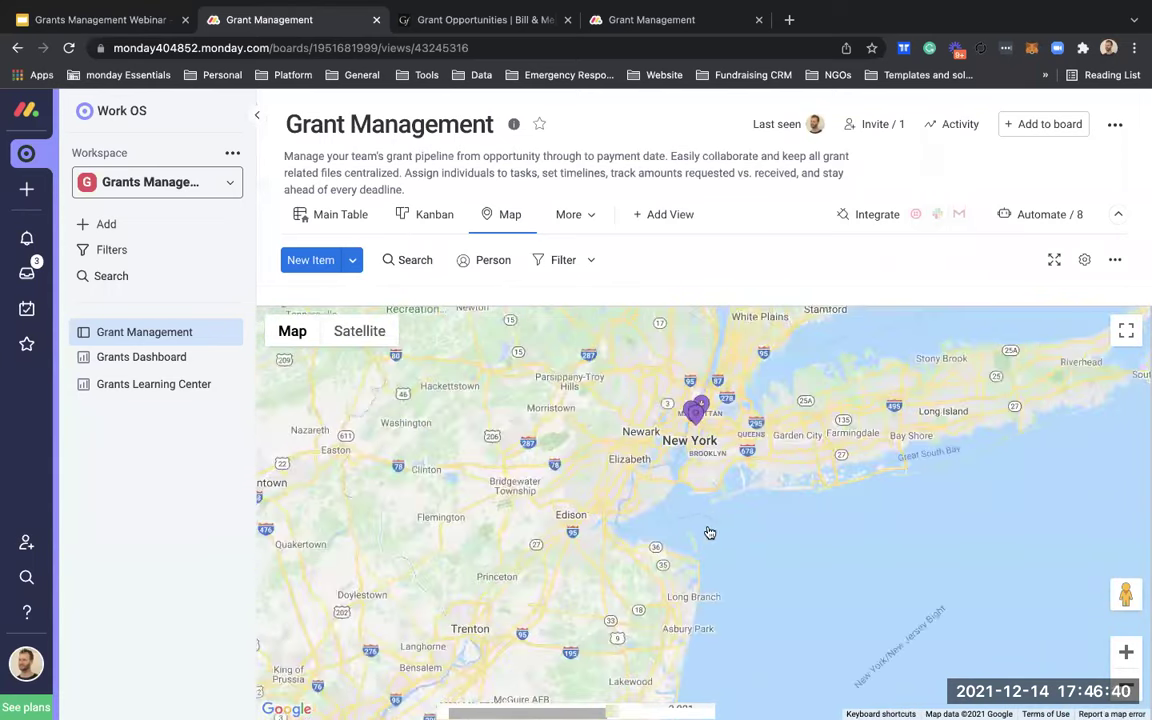
scroll(730, 545, up, 3)
scroll(760, 470, up, 5)
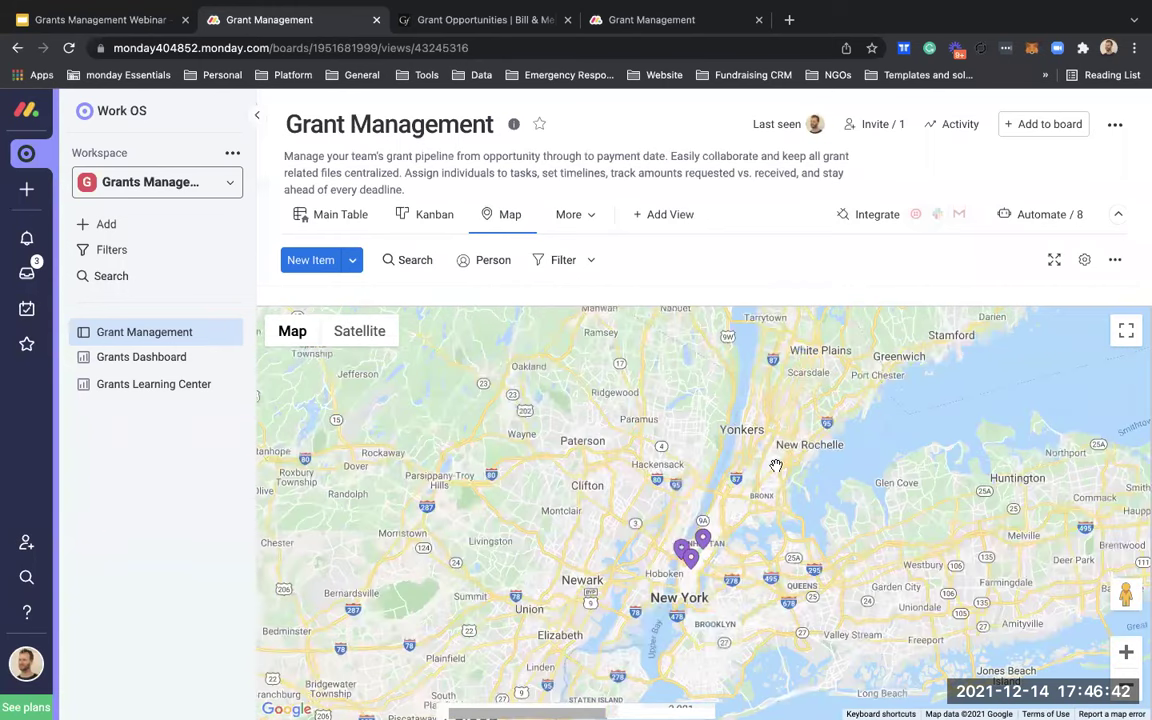
scroll(557, 488, up, 3)
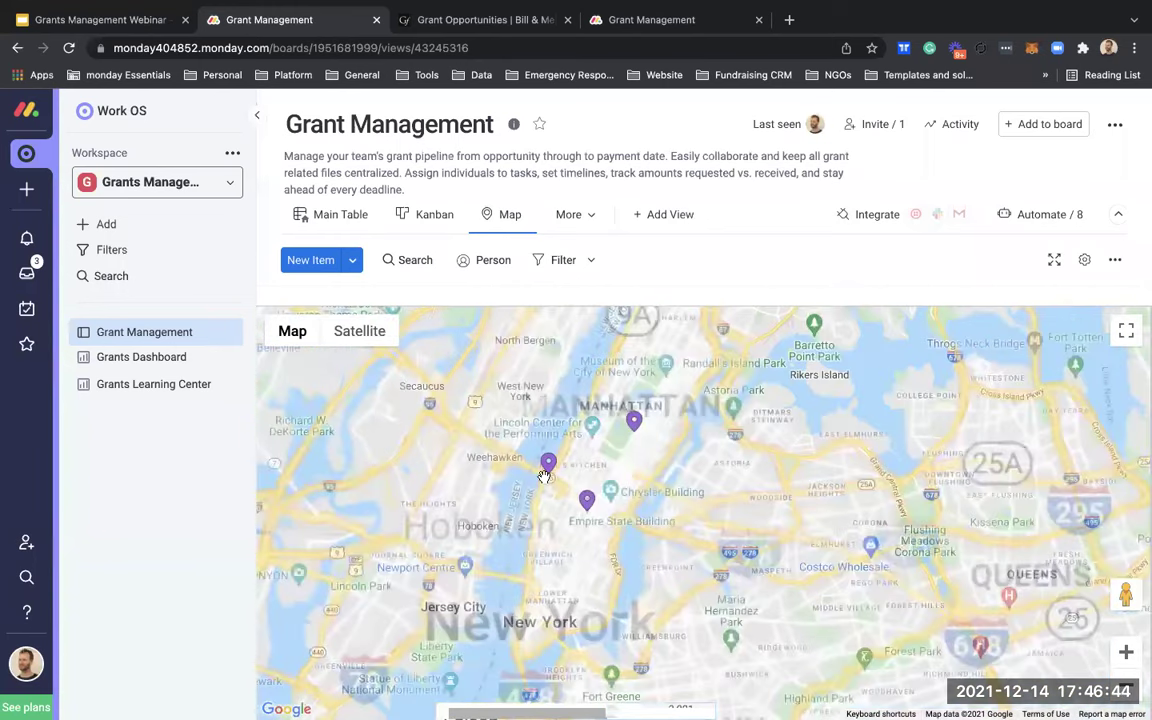
click(548, 464)
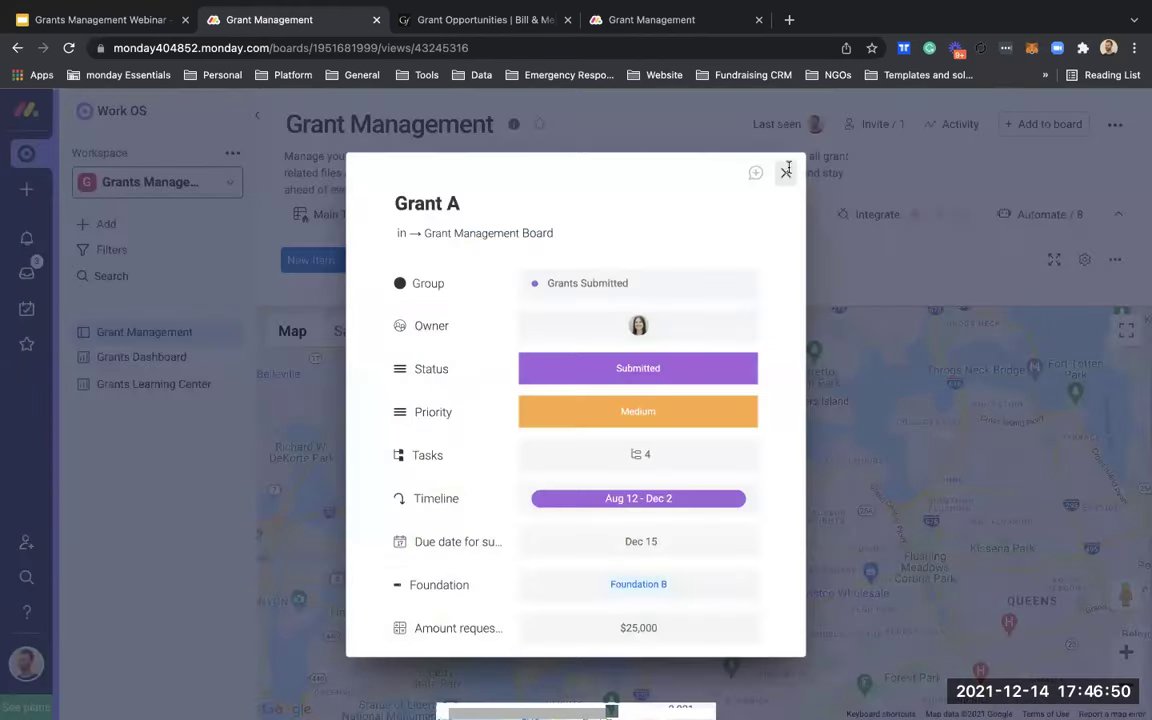
Step: Close Grant A's item card and marker popup, then zoom out and pan the world map
key(Escape)
click(672, 366)
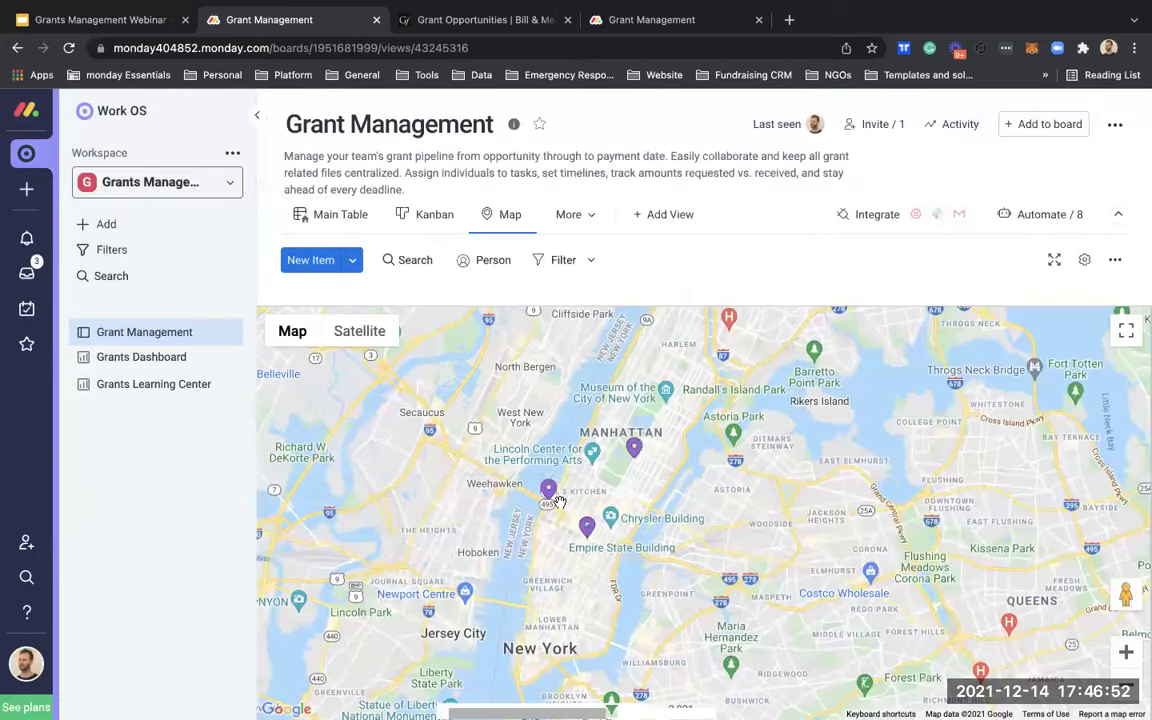
scroll(558, 500, down, 3)
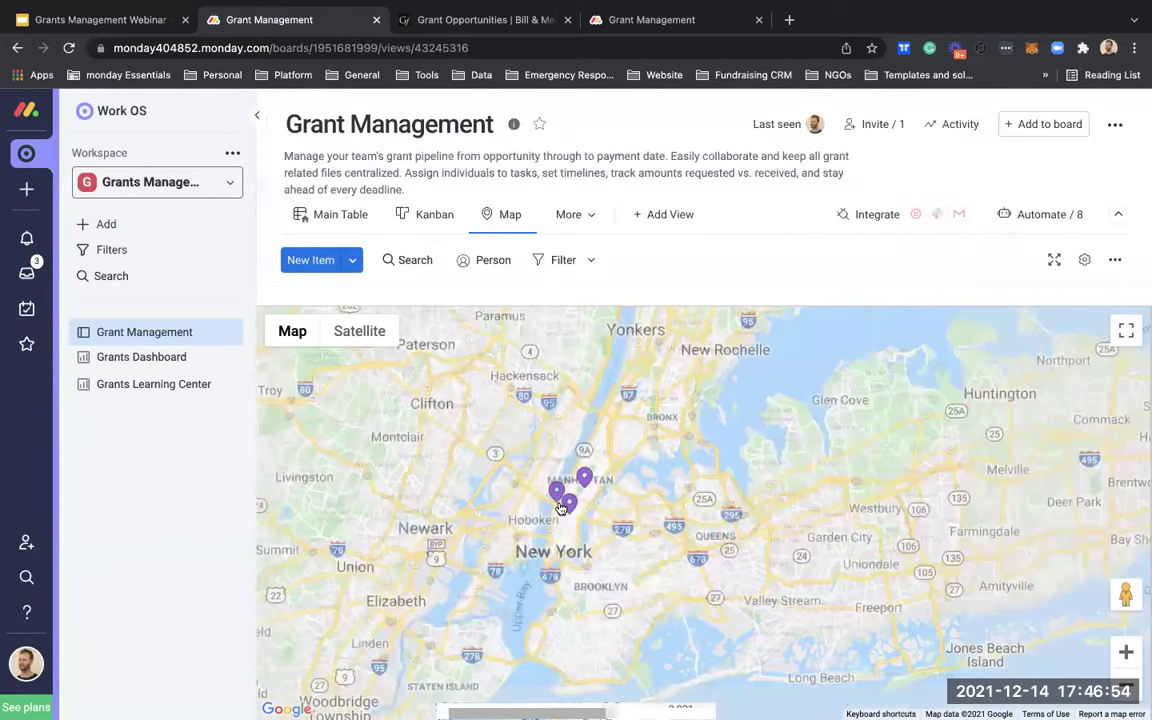
scroll(561, 507, down, 5)
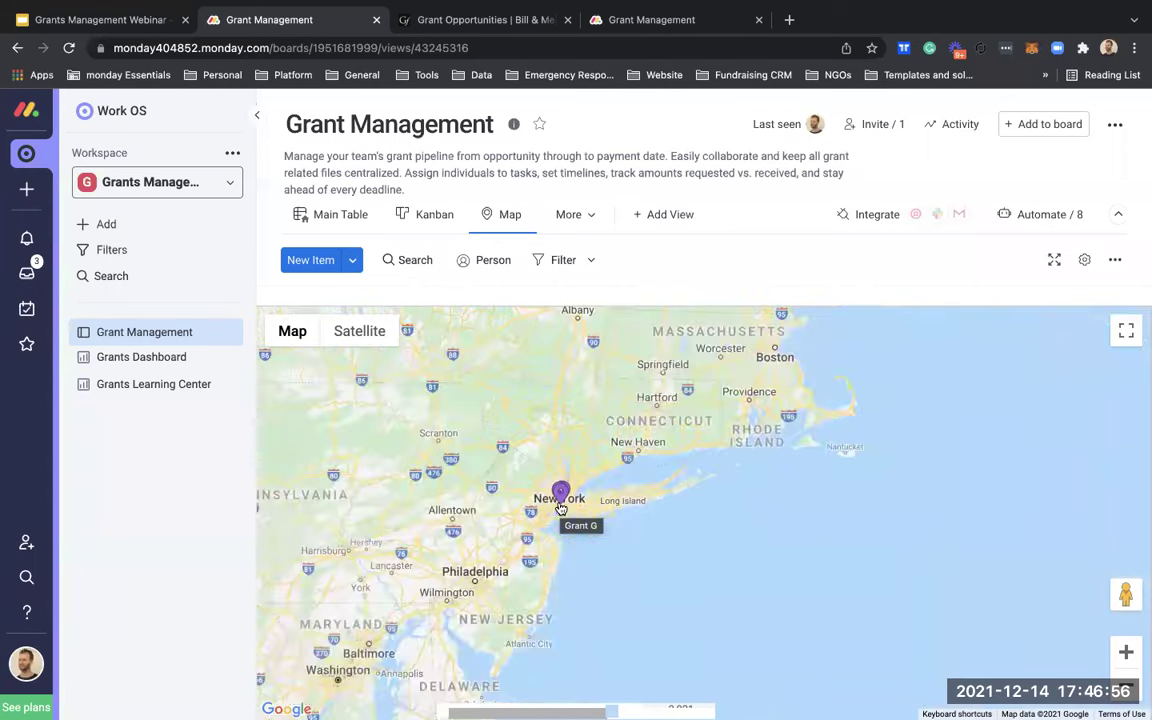
scroll(561, 507, down, 3)
scroll(560, 509, down, 3)
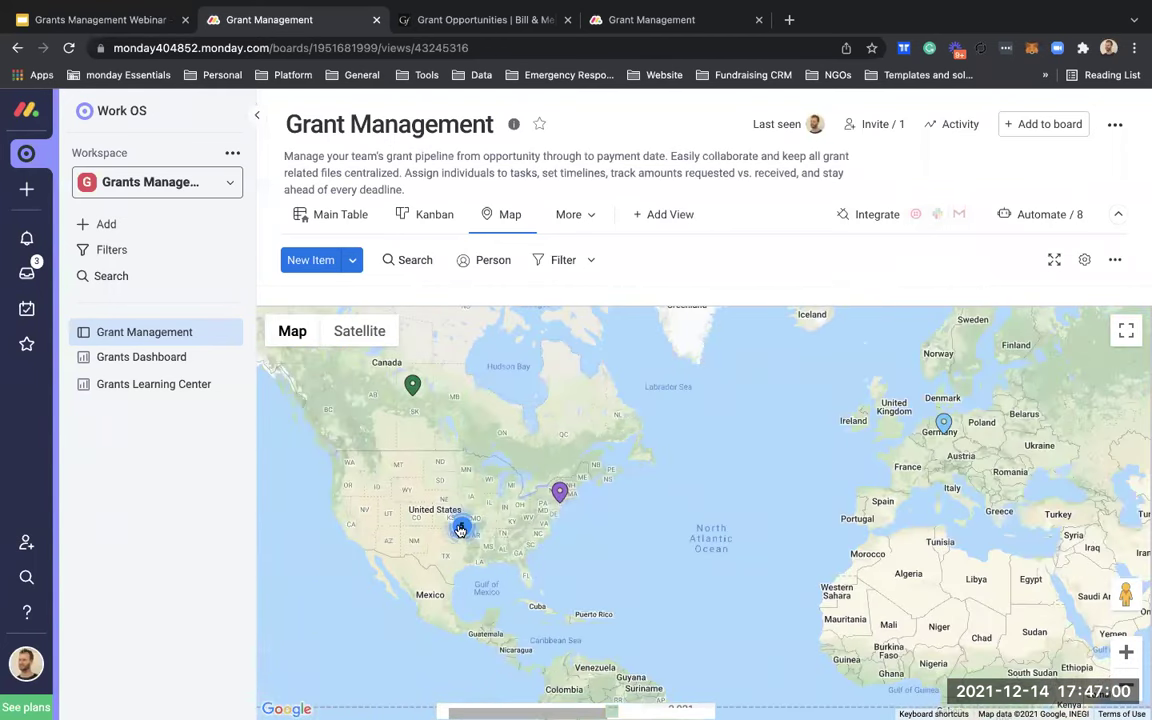
scroll(460, 530, down, 3)
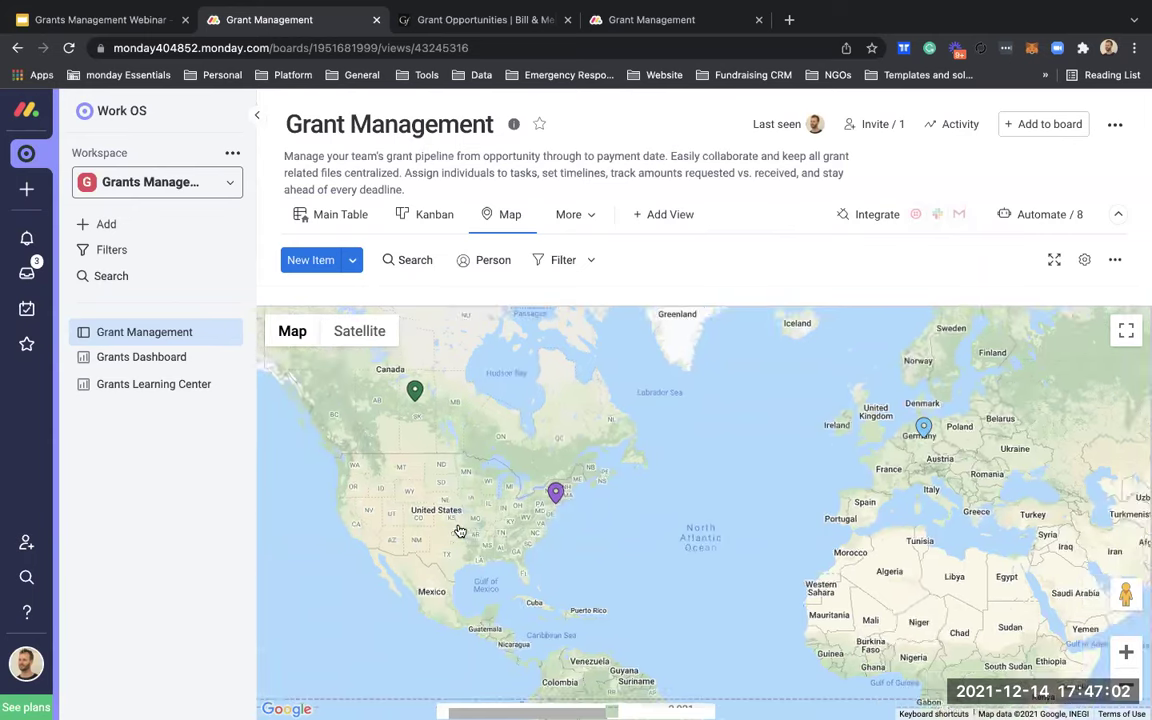
drag(605, 561, 395, 456)
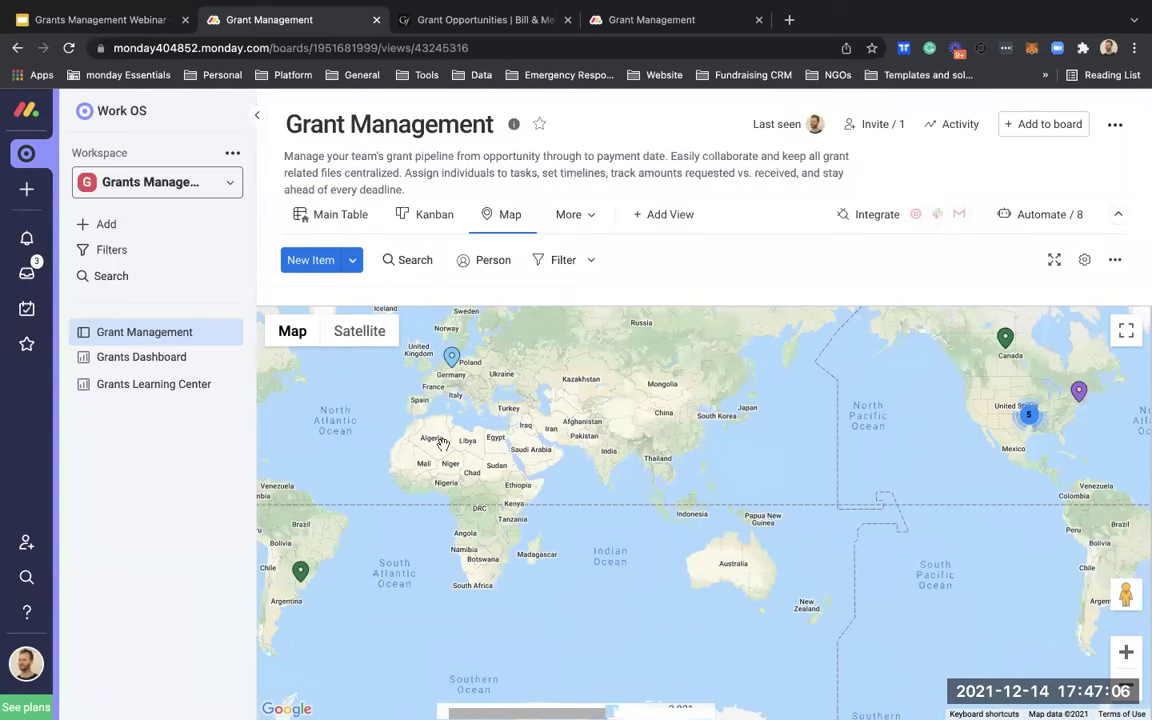
drag(466, 455, 630, 440)
scroll(630, 440, up, 4)
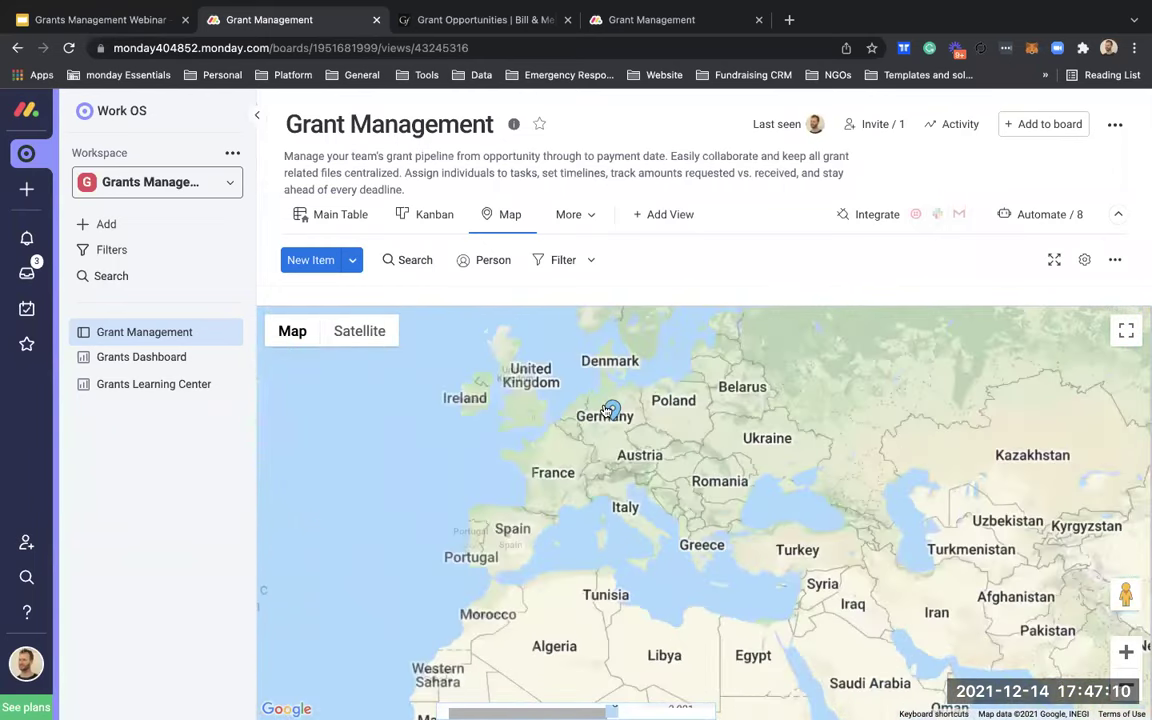
scroll(610, 413, up, 2)
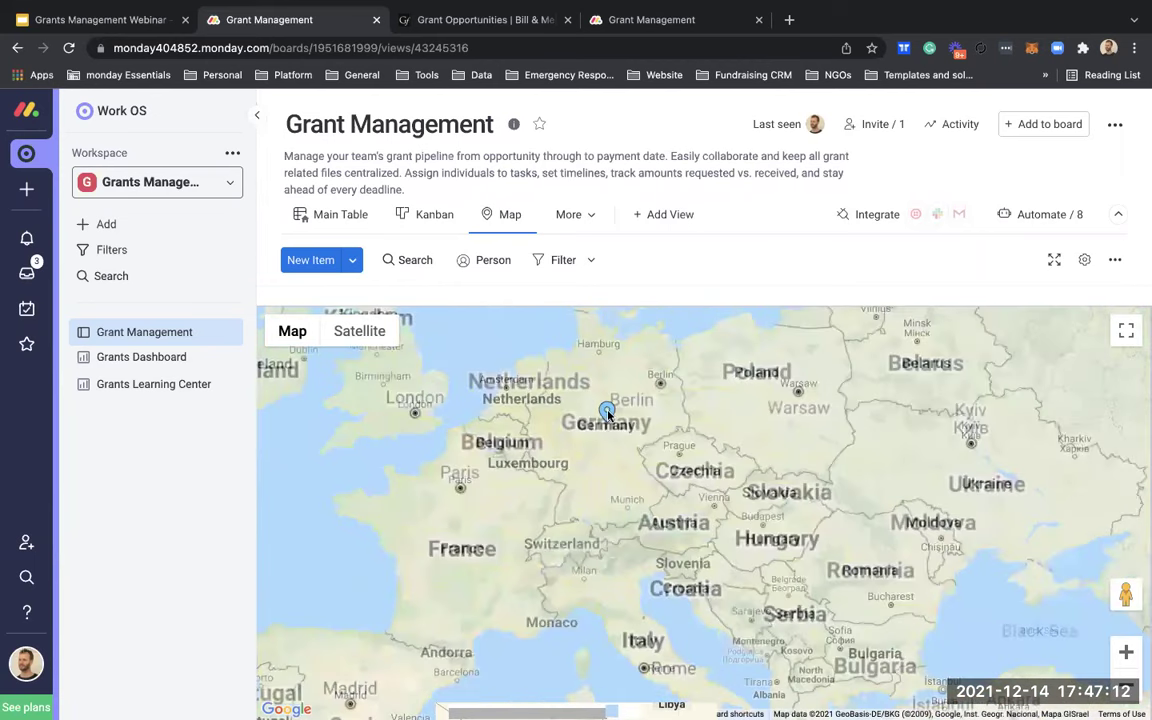
Step: Inspect the Test Grant marker in Germany, then pan across Europe and the Atlantic
click(609, 411)
click(590, 457)
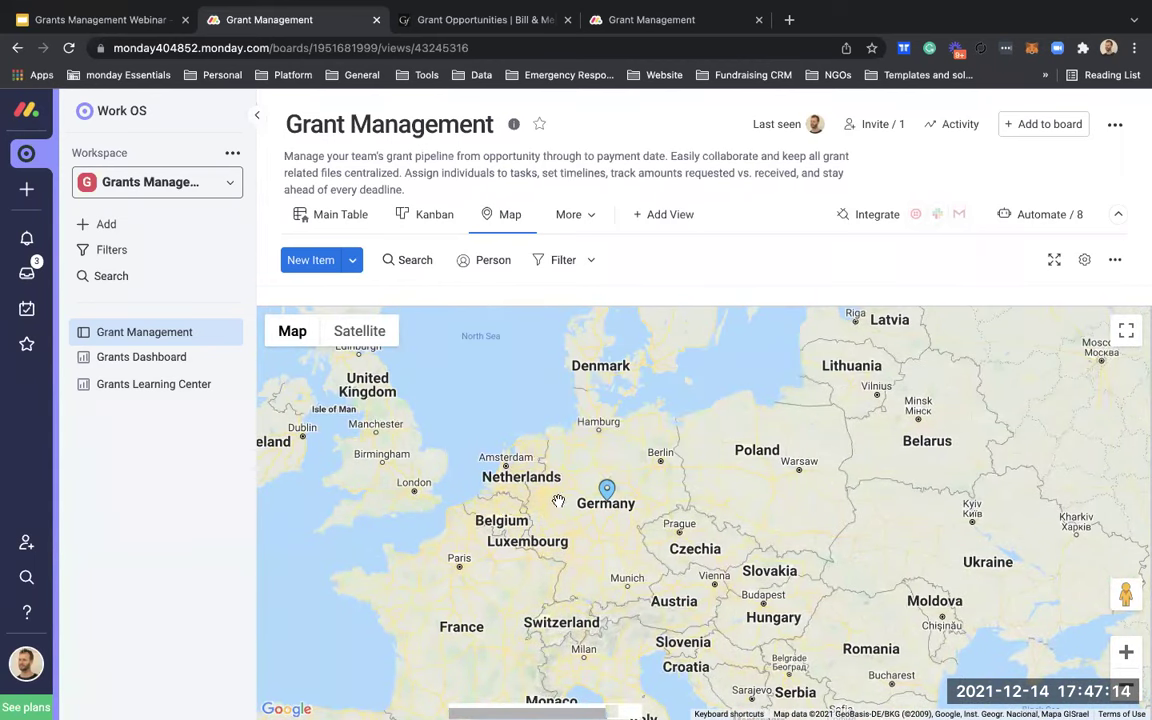
drag(616, 488, 637, 475)
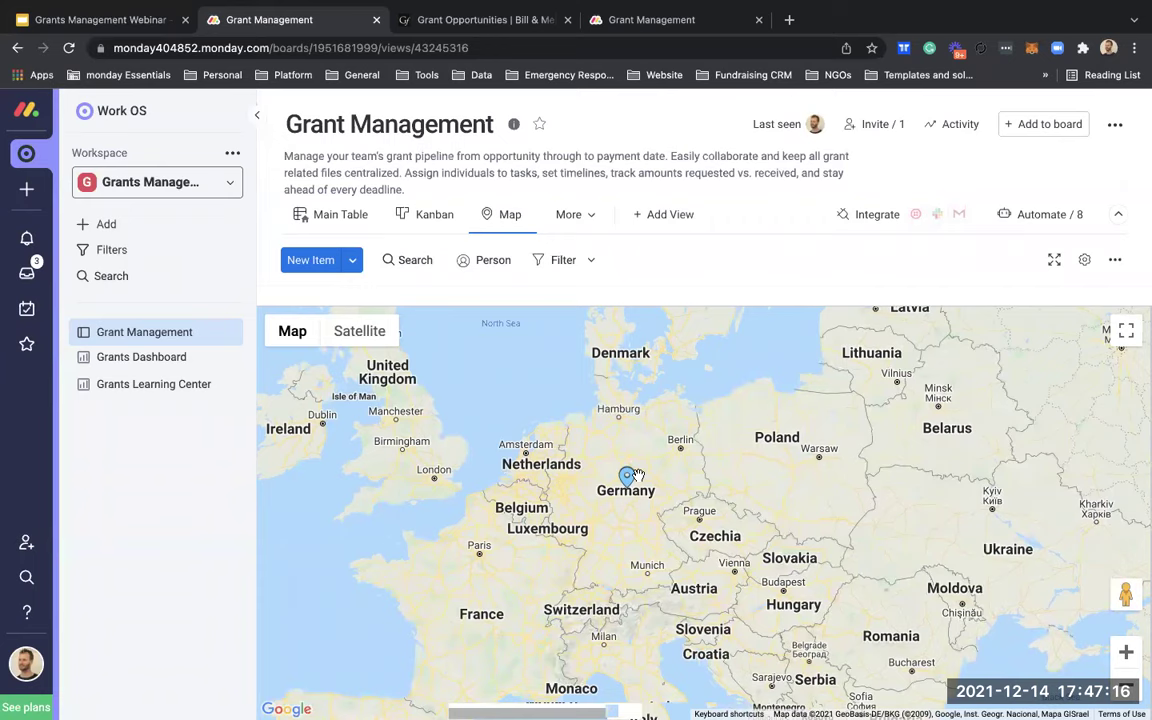
scroll(637, 475, up, 4)
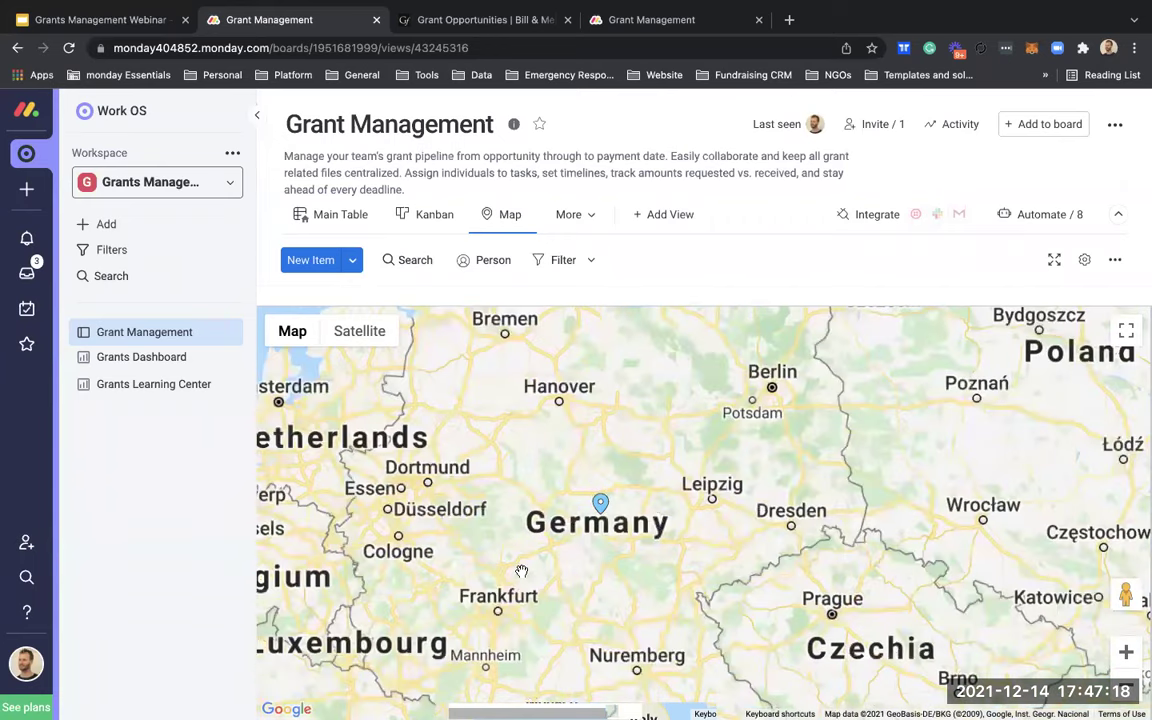
scroll(522, 571, down, 4)
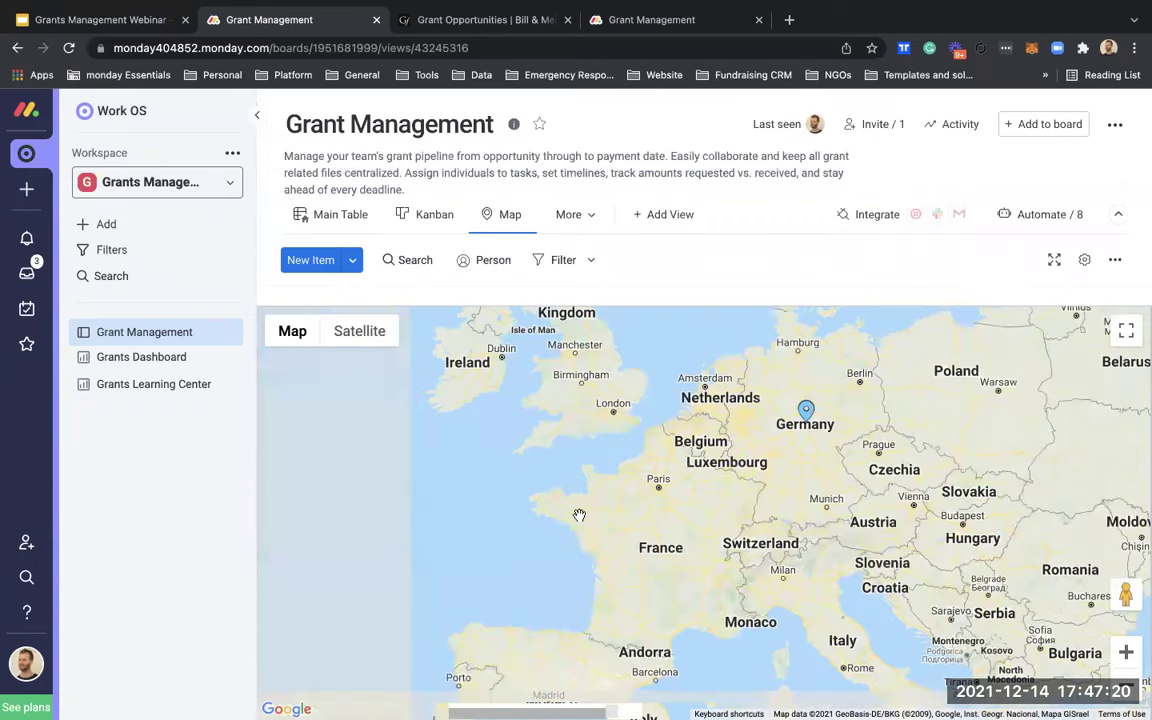
drag(579, 515, 781, 499)
scroll(779, 501, down, 3)
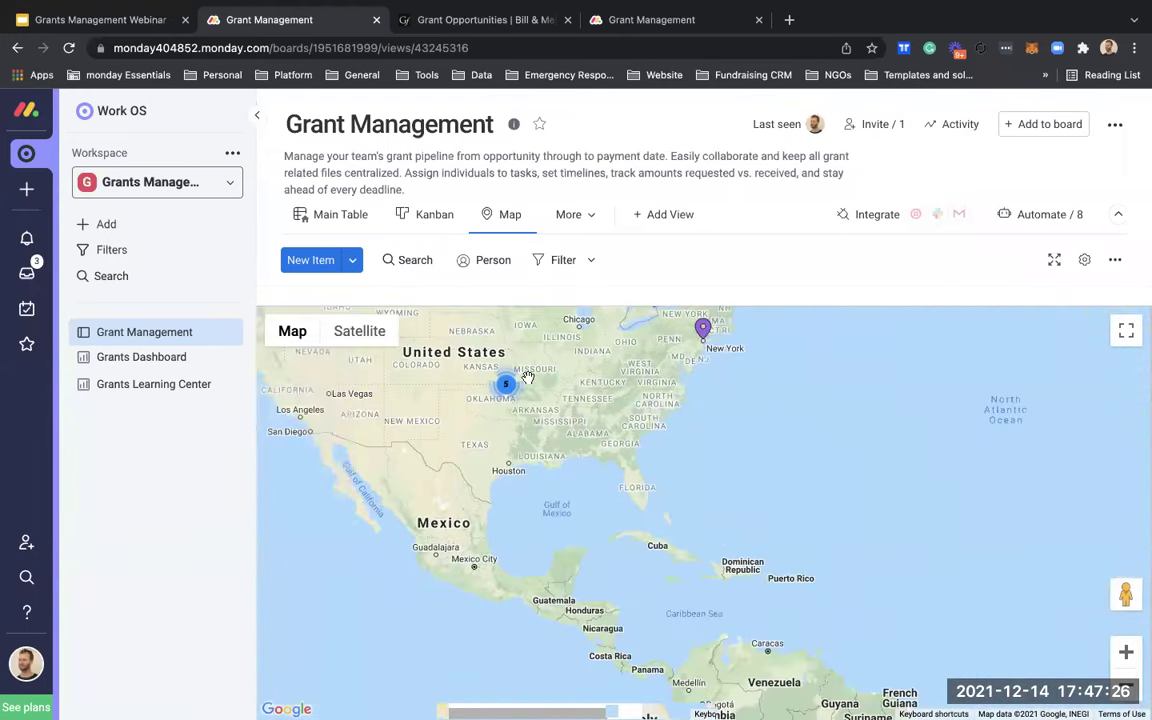
drag(894, 417, 548, 451)
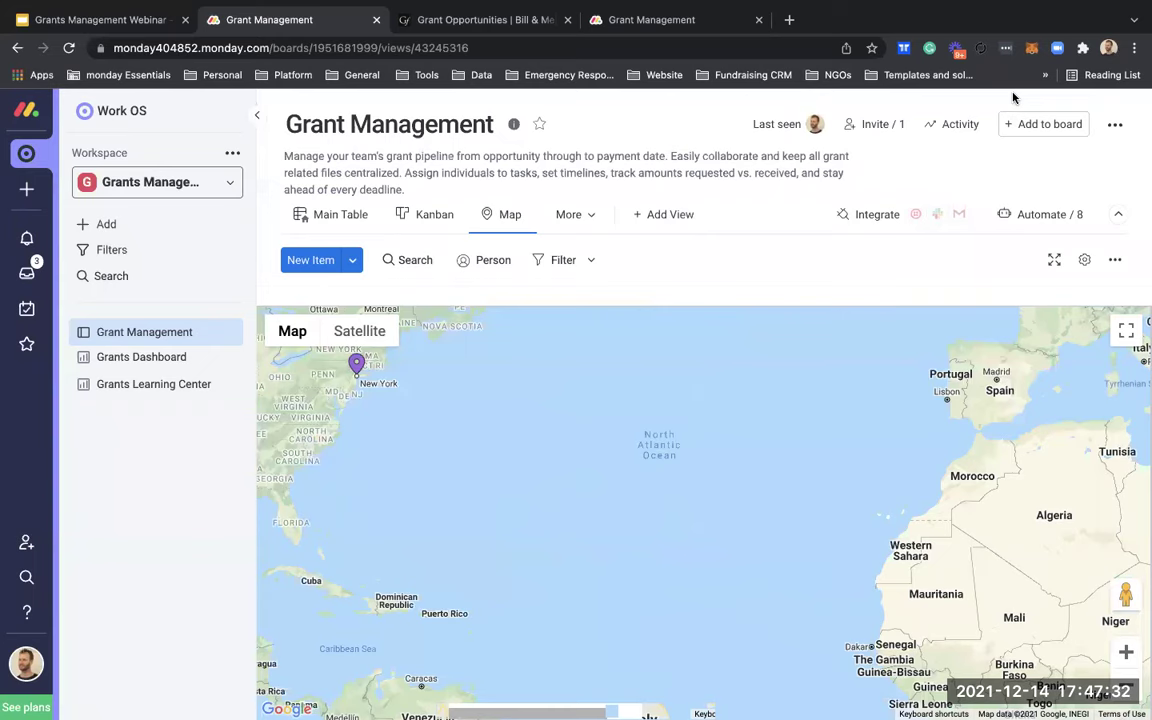
mouse_move(1005, 8)
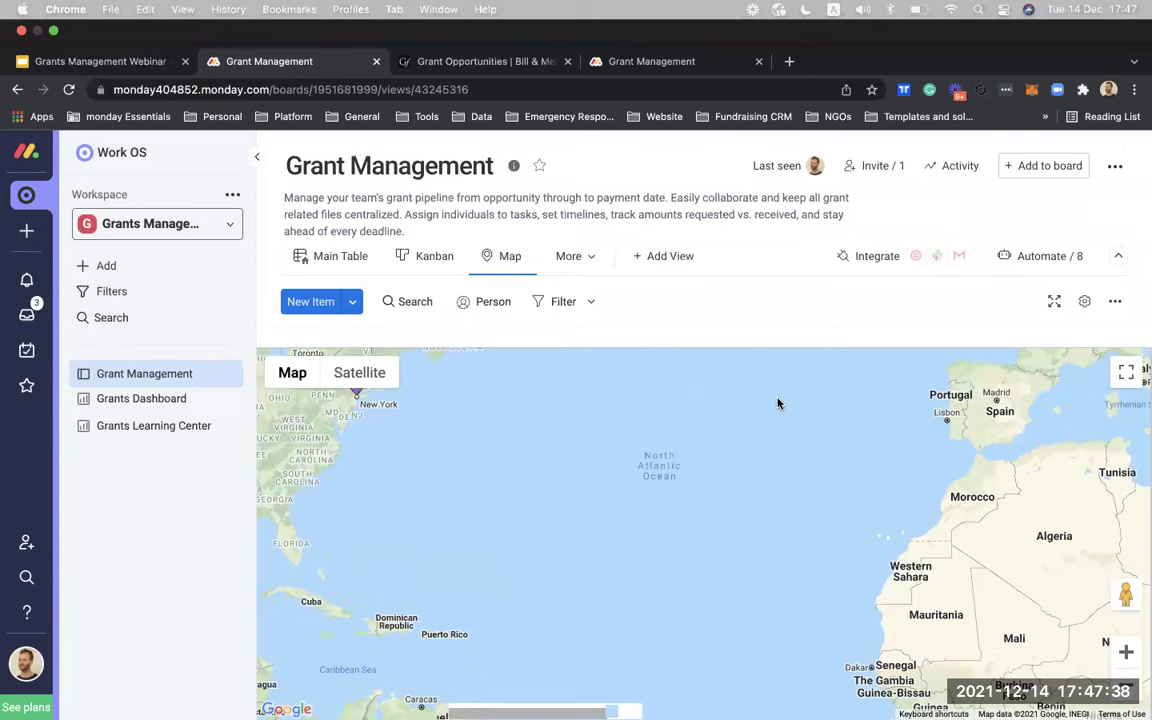
click(325, 262)
scroll(393, 509, down, 15)
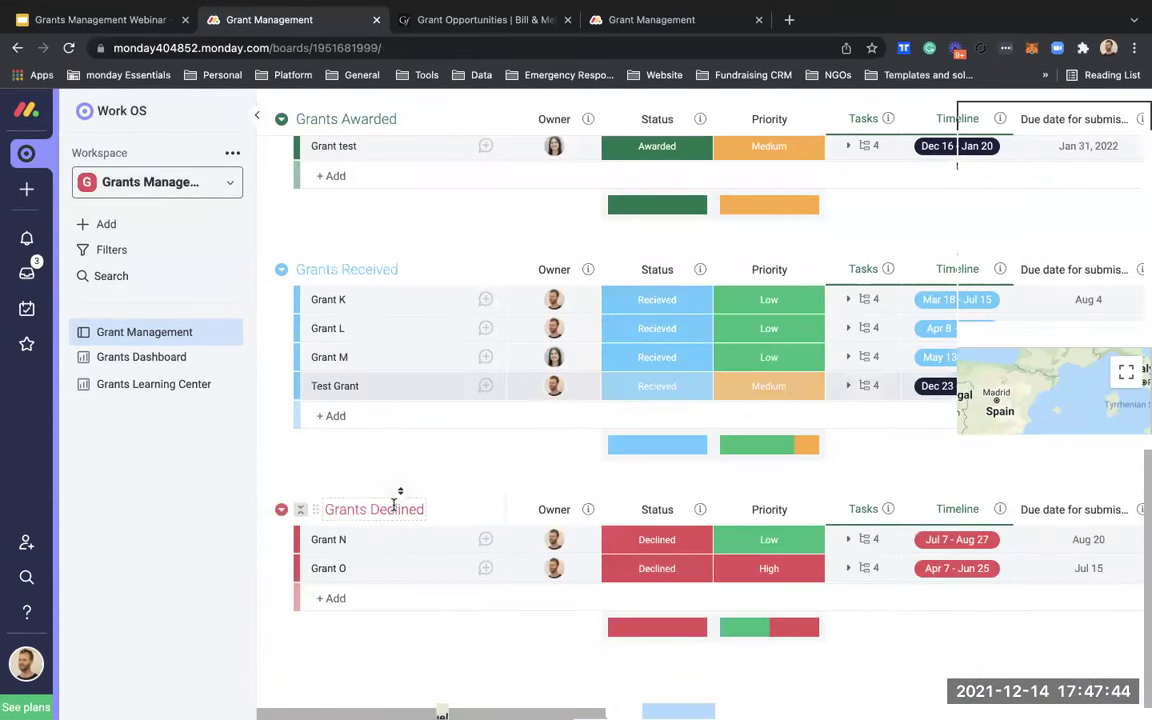
scroll(442, 469, up, 15)
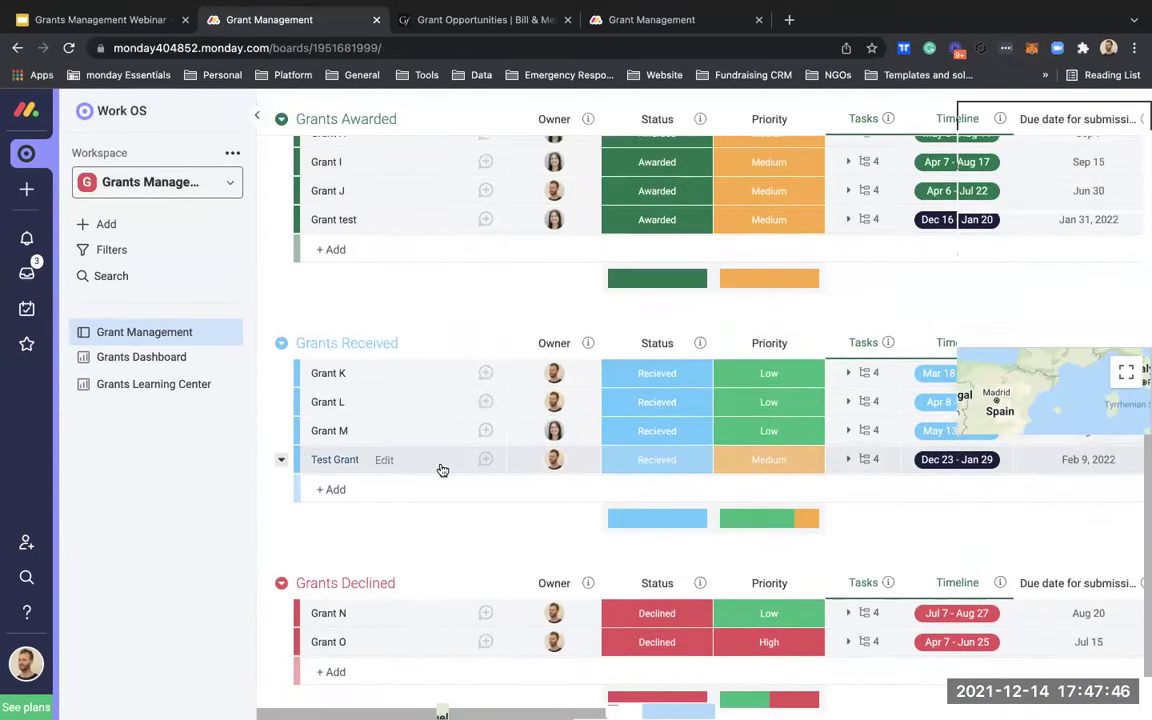
scroll(442, 469, down, 10)
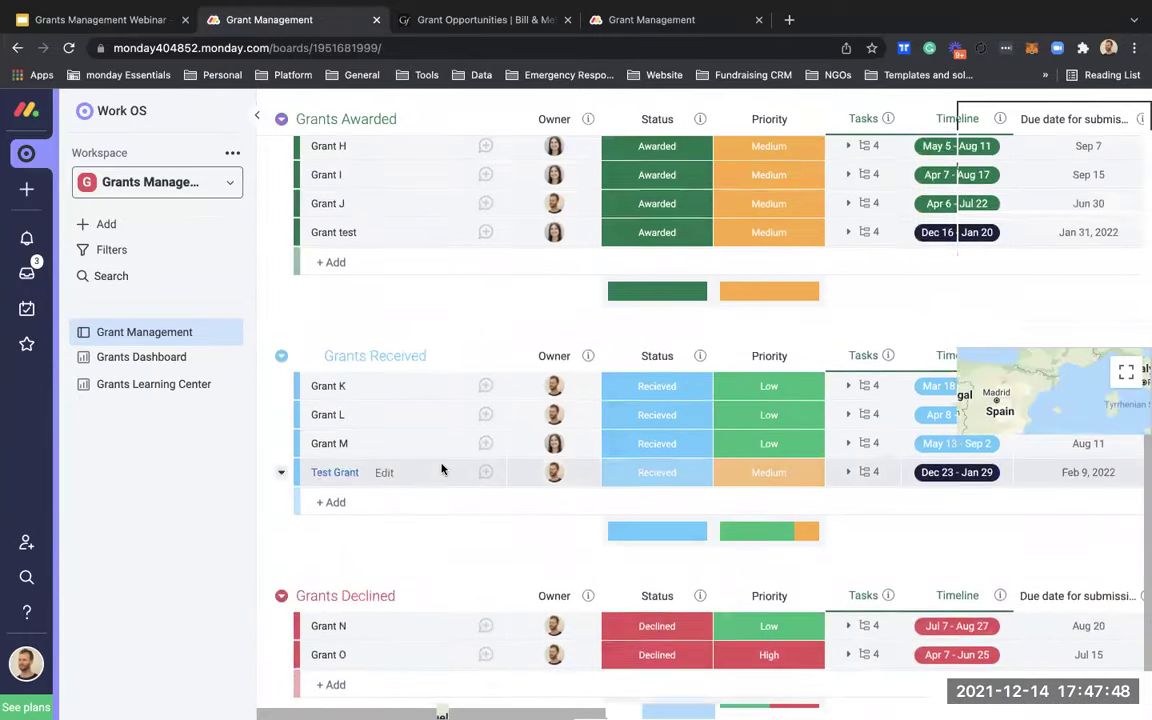
scroll(442, 469, up, 10)
scroll(442, 469, up, 3)
scroll(442, 469, down, 8)
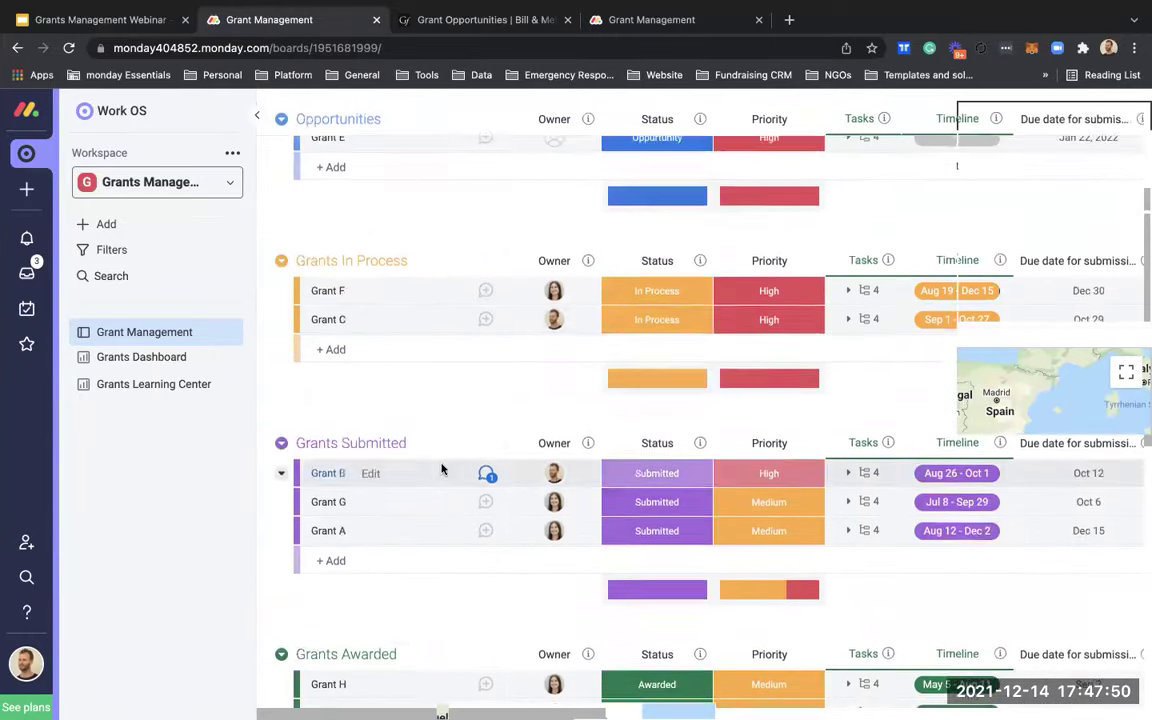
scroll(442, 469, up, 1)
scroll(442, 469, up, 5)
scroll(442, 469, down, 6)
scroll(442, 469, up, 7)
scroll(442, 469, down, 8)
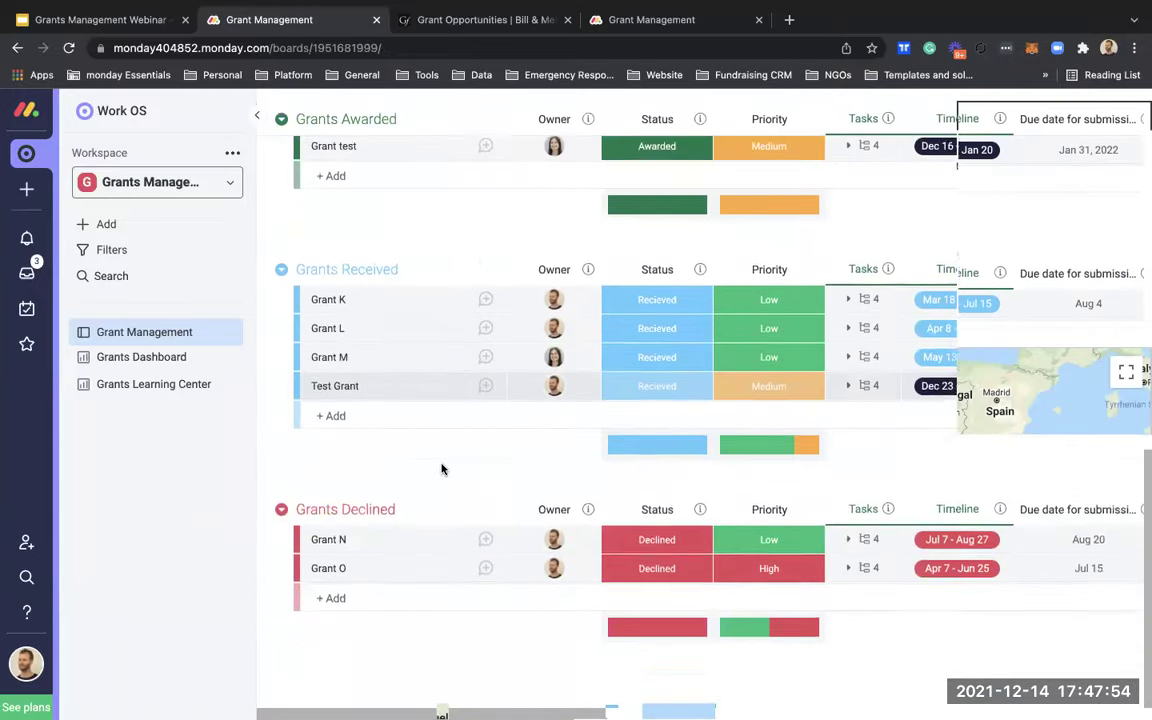
scroll(442, 469, up, 8)
scroll(442, 469, down, 1)
scroll(442, 469, down, 6)
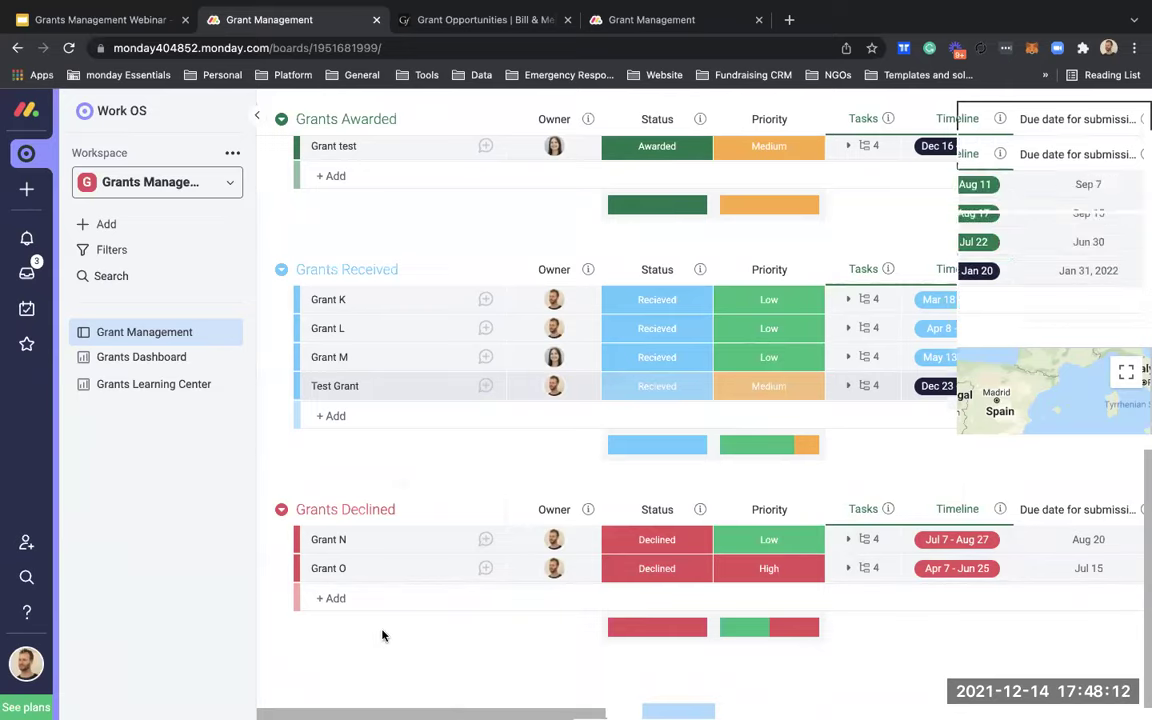
scroll(424, 485, up, 10)
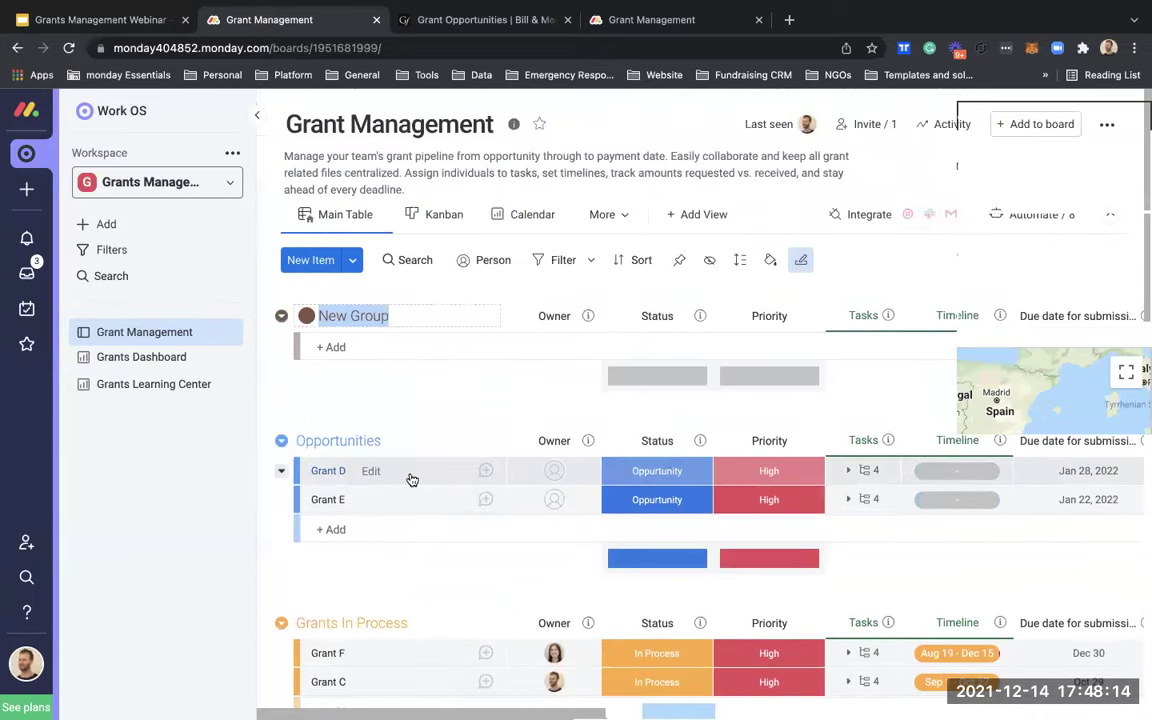
scroll(410, 474, down, 10)
scroll(406, 470, up, 10)
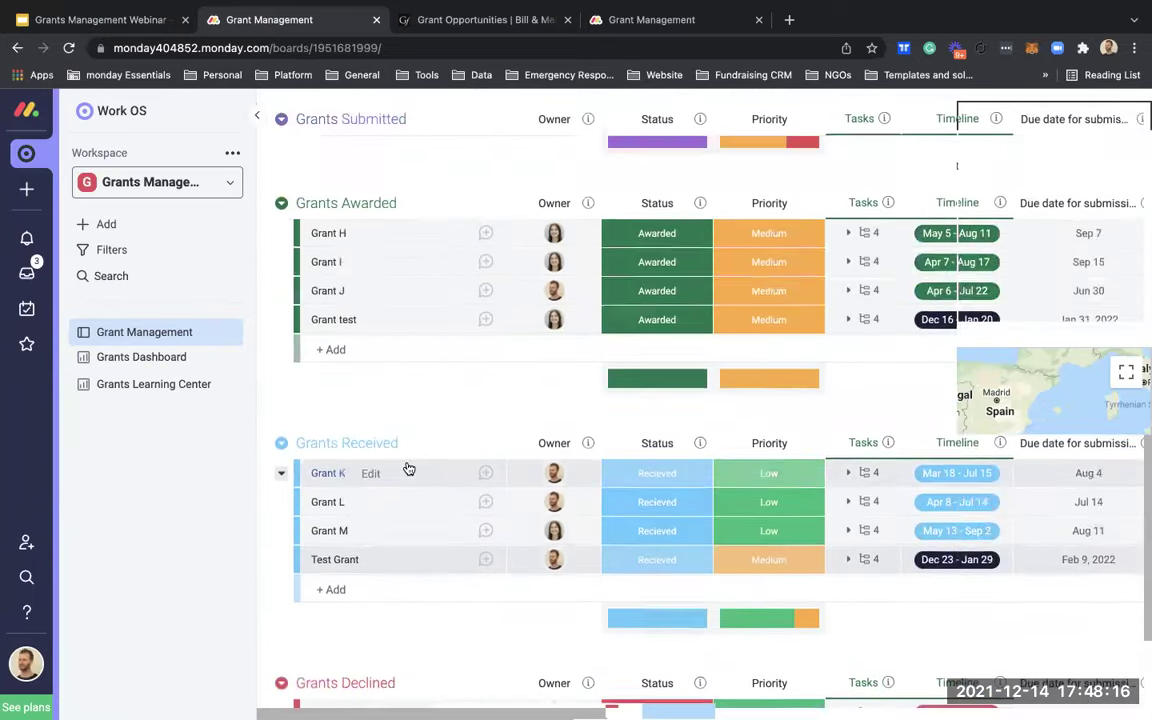
click(335, 315)
text(Archived)
key(Return)
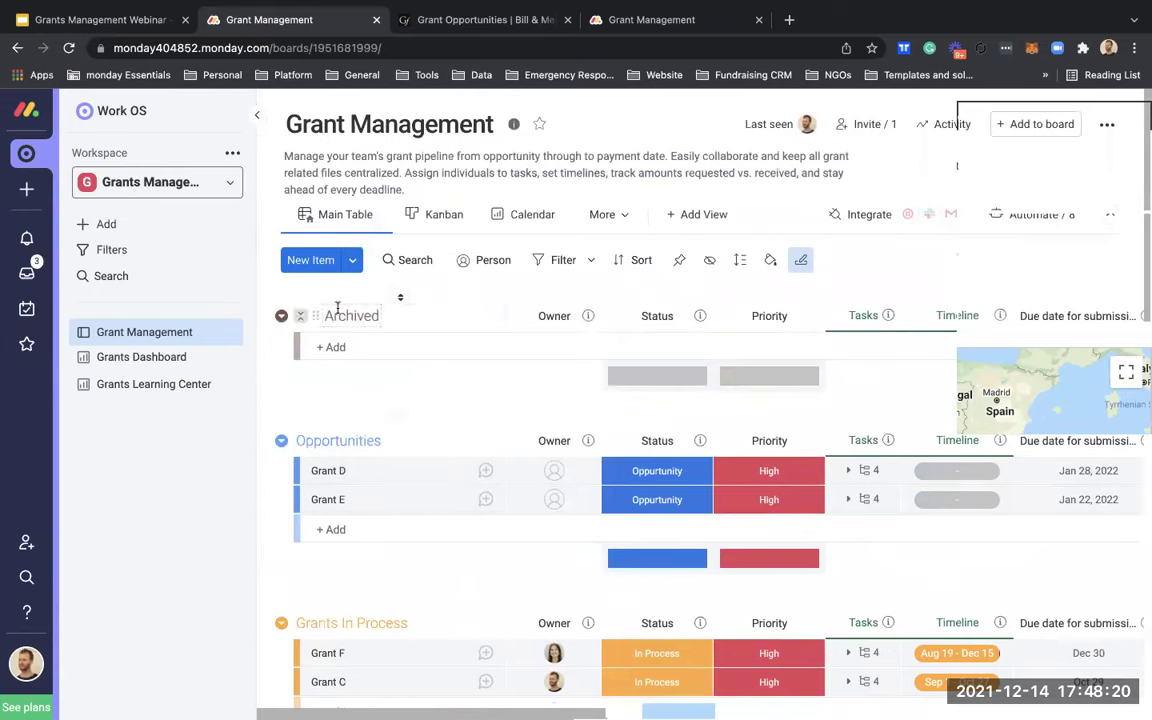
drag(308, 315, 285, 535)
scroll(288, 530, down, 8)
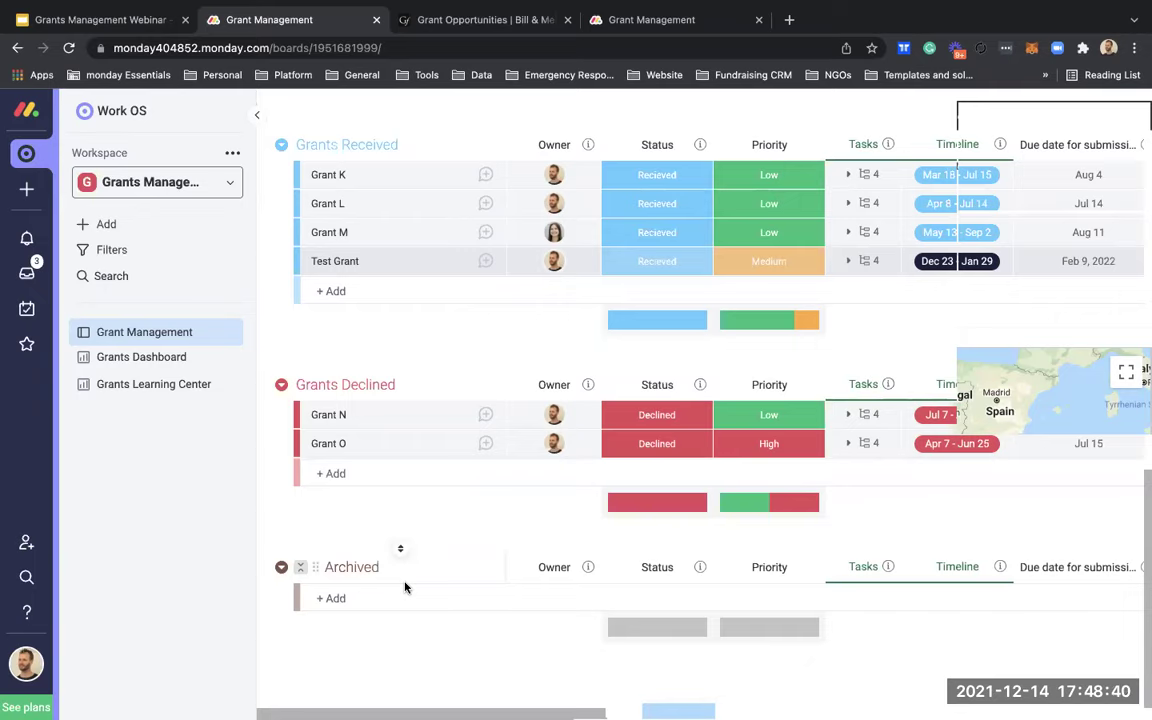
scroll(468, 486, up, 3)
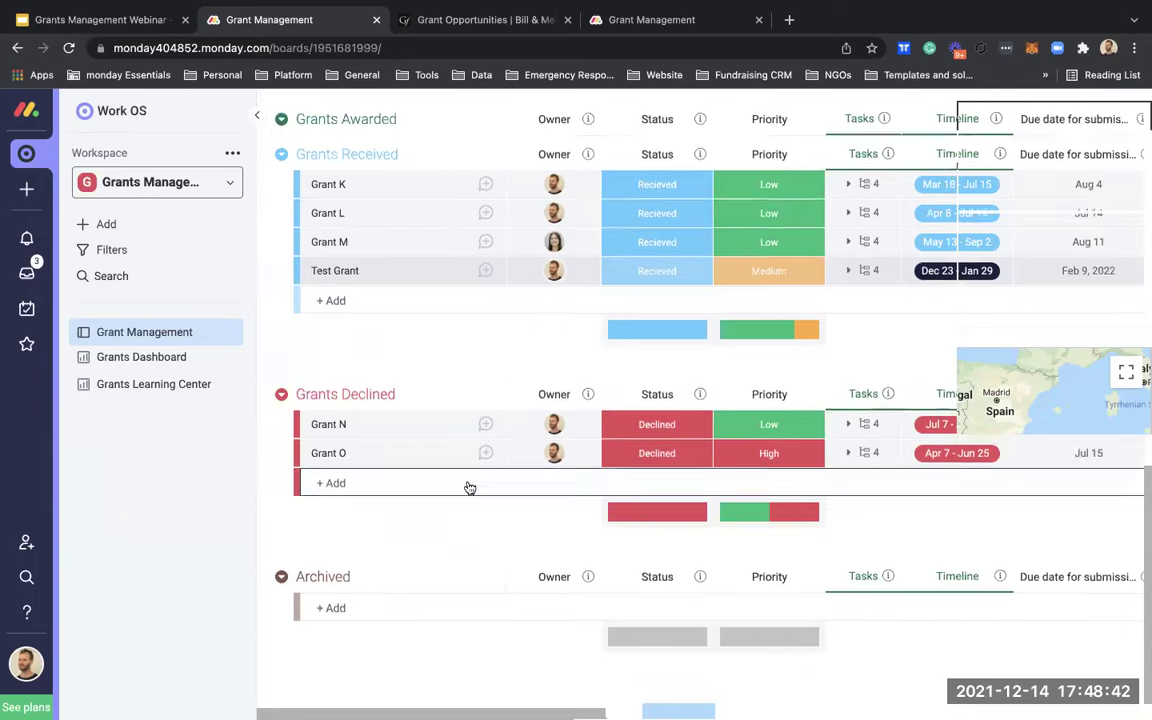
scroll(468, 482, up, 3)
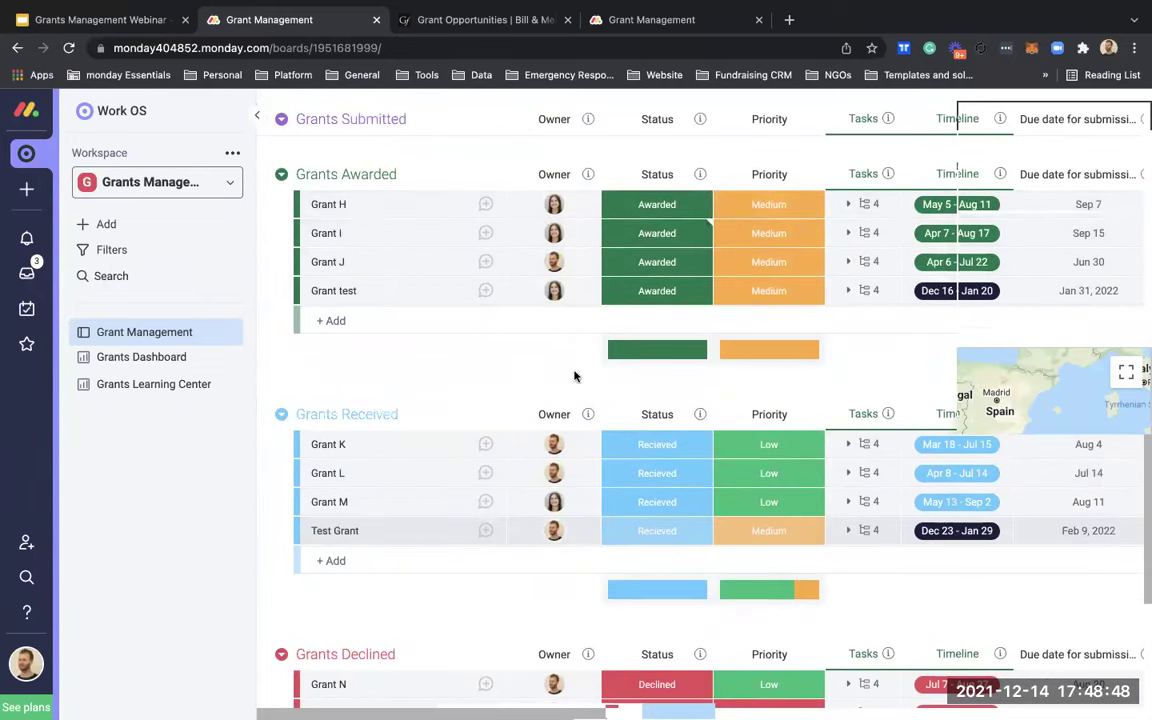
scroll(514, 597, down, 5)
scroll(331, 386, up, 2)
scroll(331, 386, up, 1)
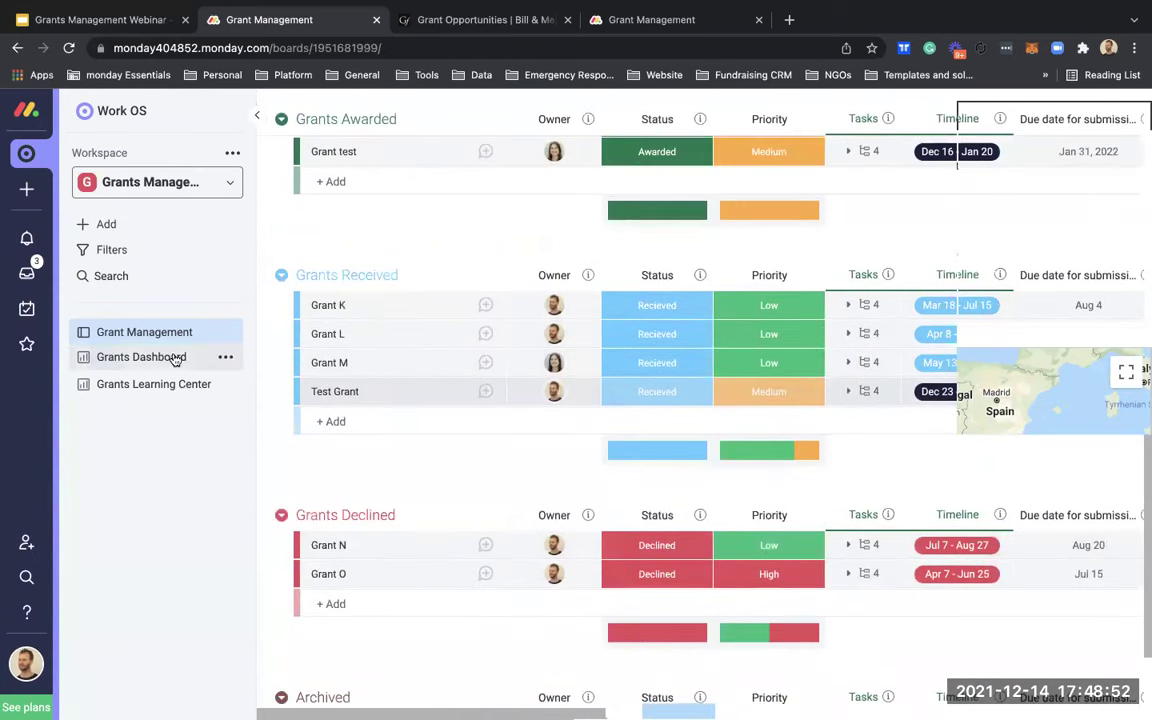
scroll(507, 442, down, 3)
scroll(476, 453, up, 5)
scroll(476, 453, down, 5)
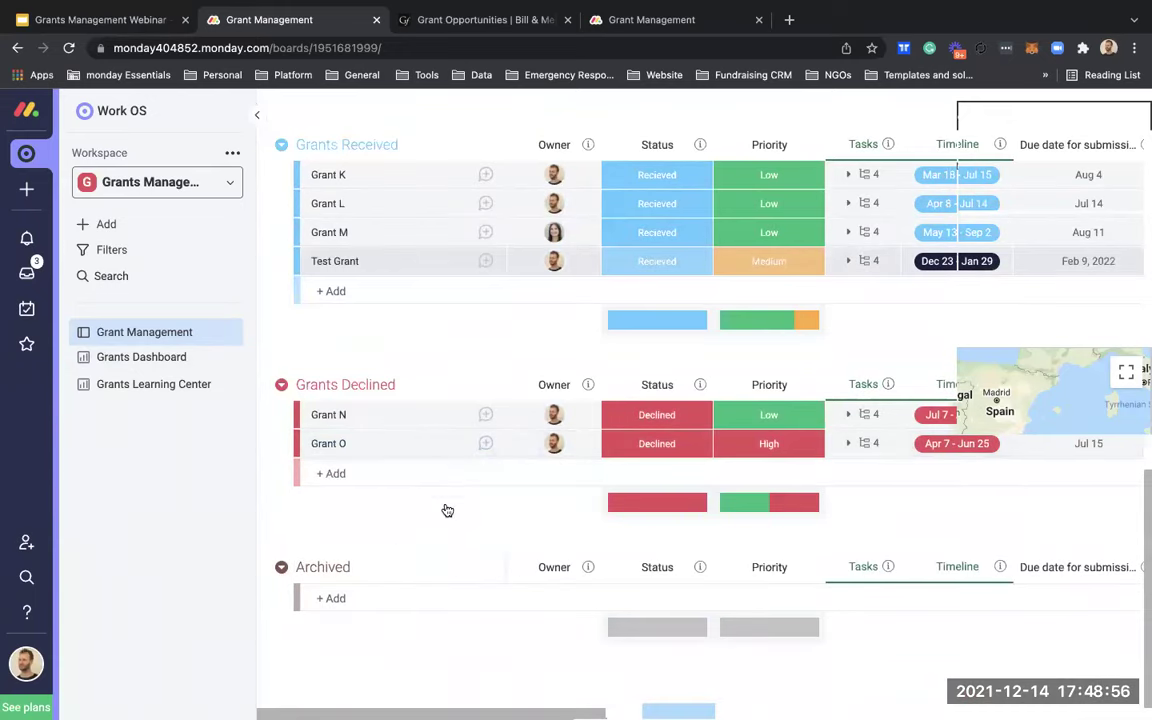
scroll(445, 509, up, 10)
scroll(445, 509, down, 4)
scroll(447, 510, down, 5)
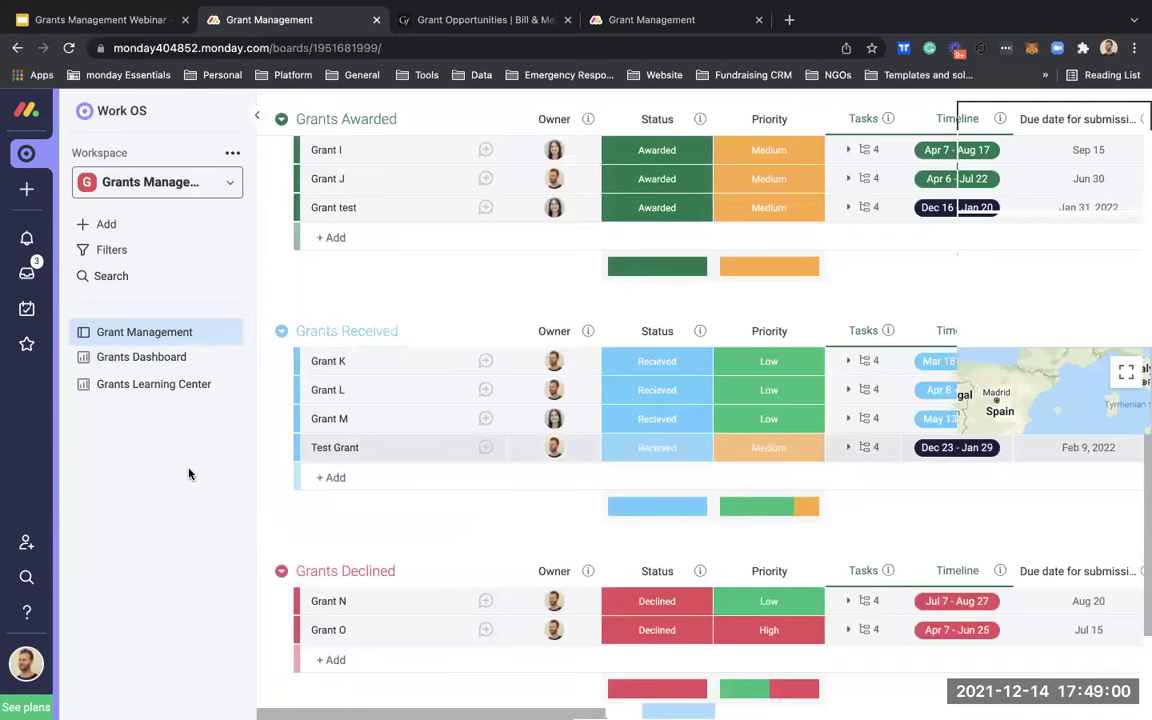
scroll(465, 465, down, 3)
scroll(468, 472, up, 3)
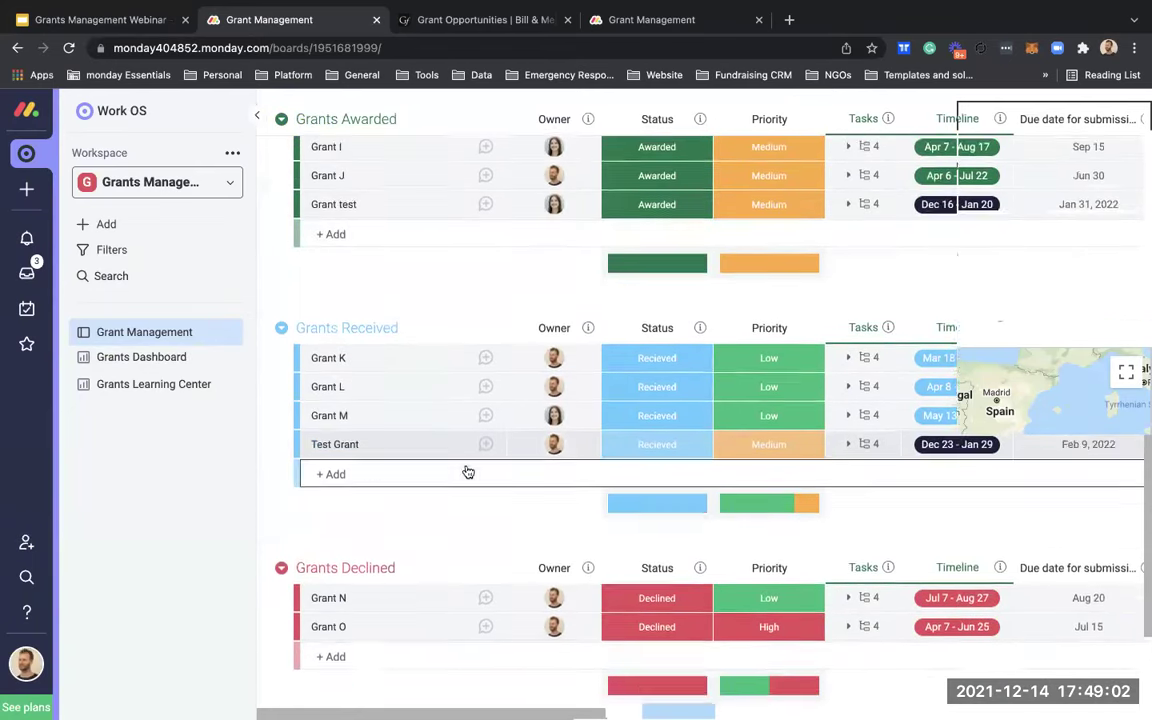
scroll(466, 468, up, 2)
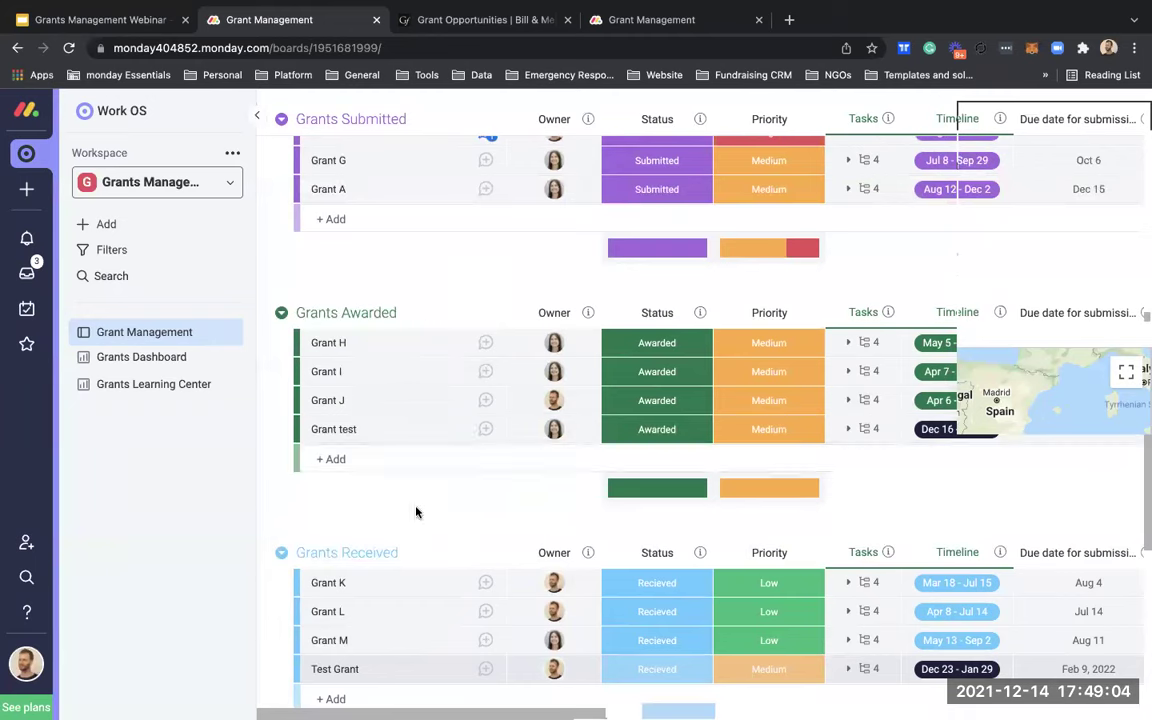
scroll(416, 512, down, 1)
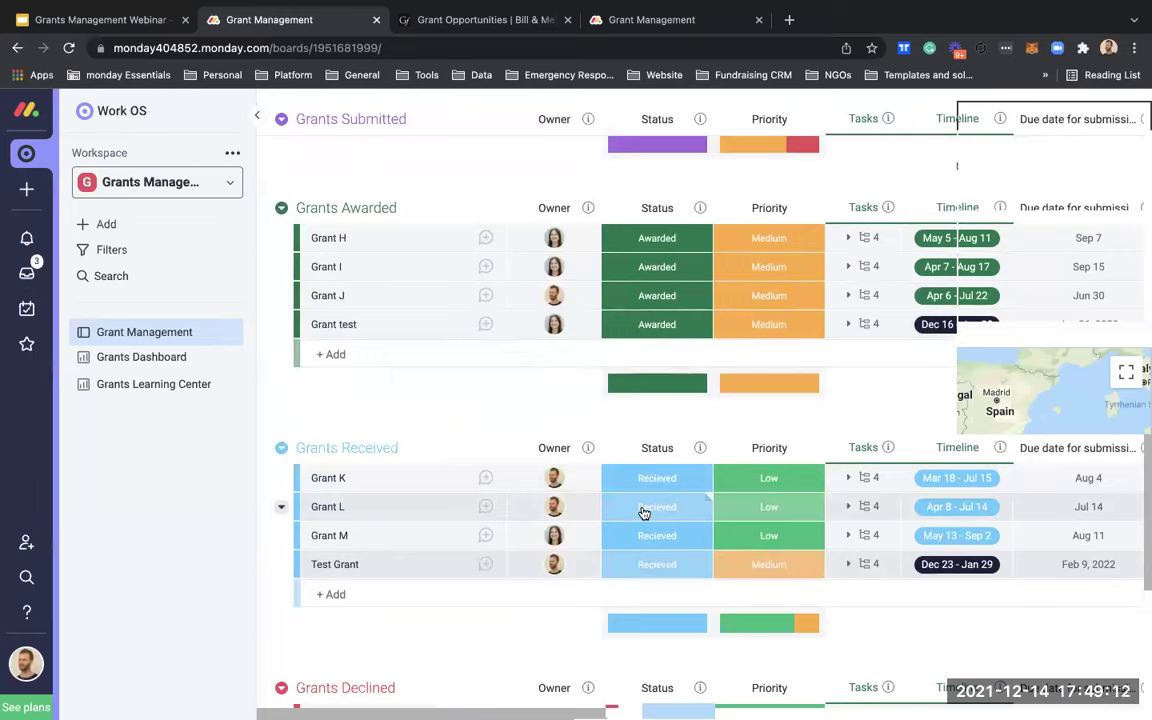
mouse_move(815, 8)
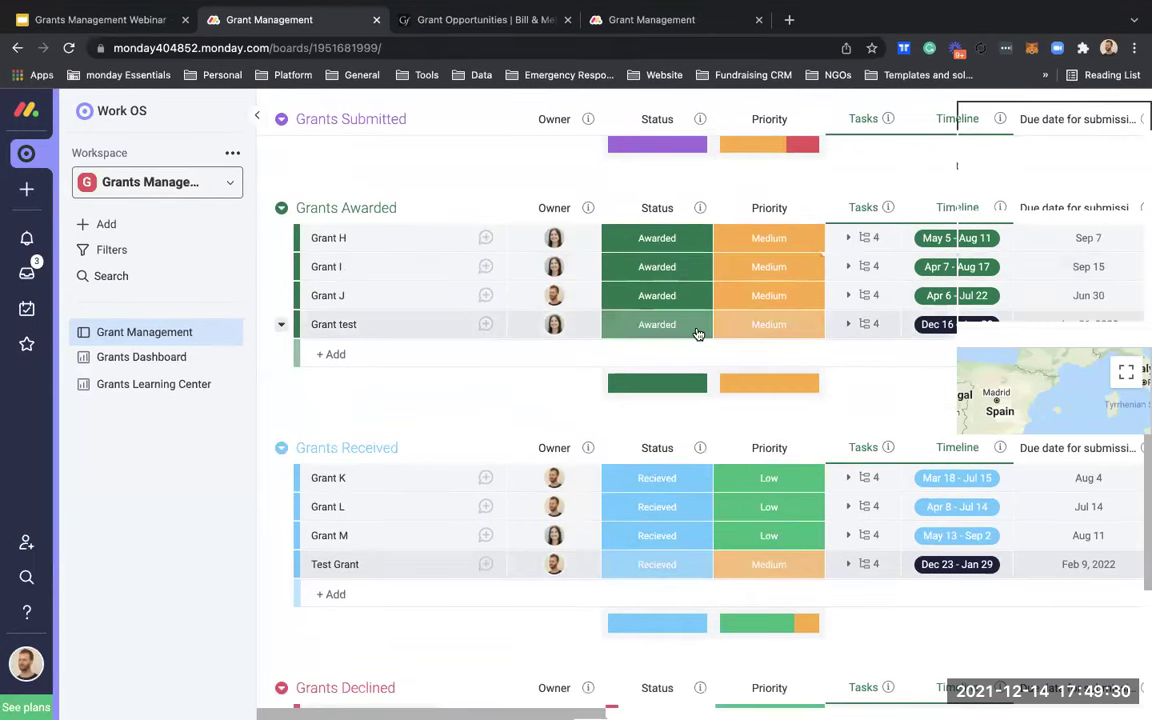
scroll(994, 240, up, 2)
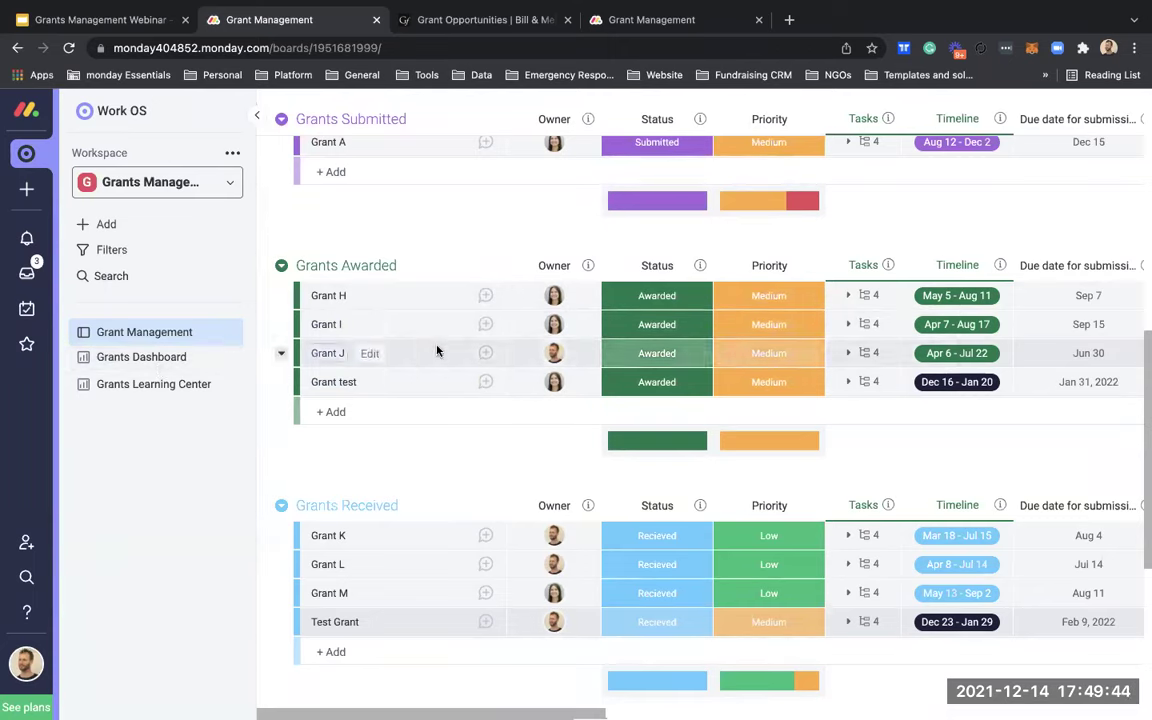
scroll(465, 342, right, 10)
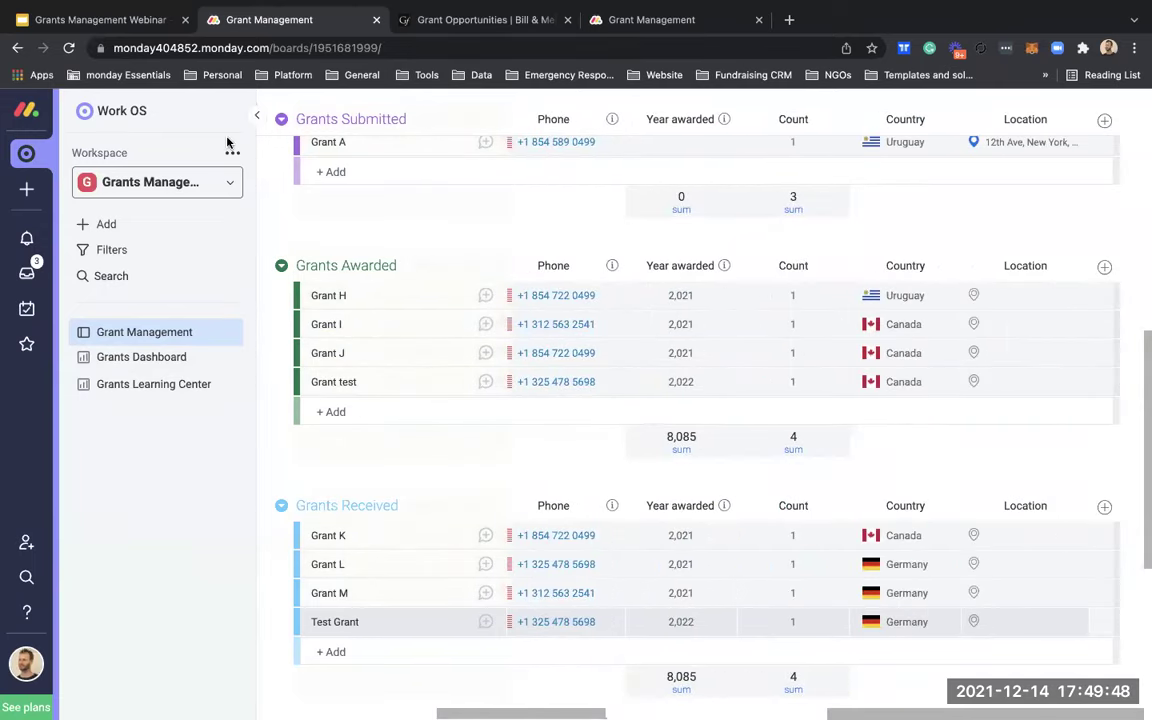
Step: Add a new status column named Report?
click(1104, 266)
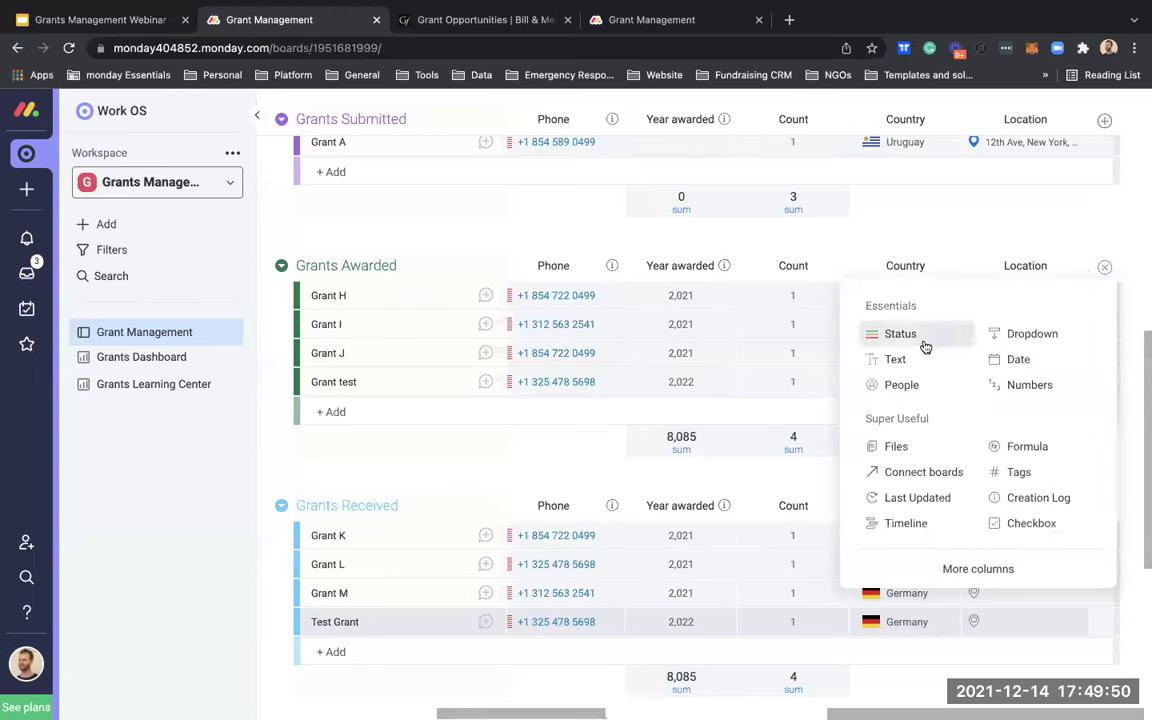
click(884, 334)
click(1029, 265)
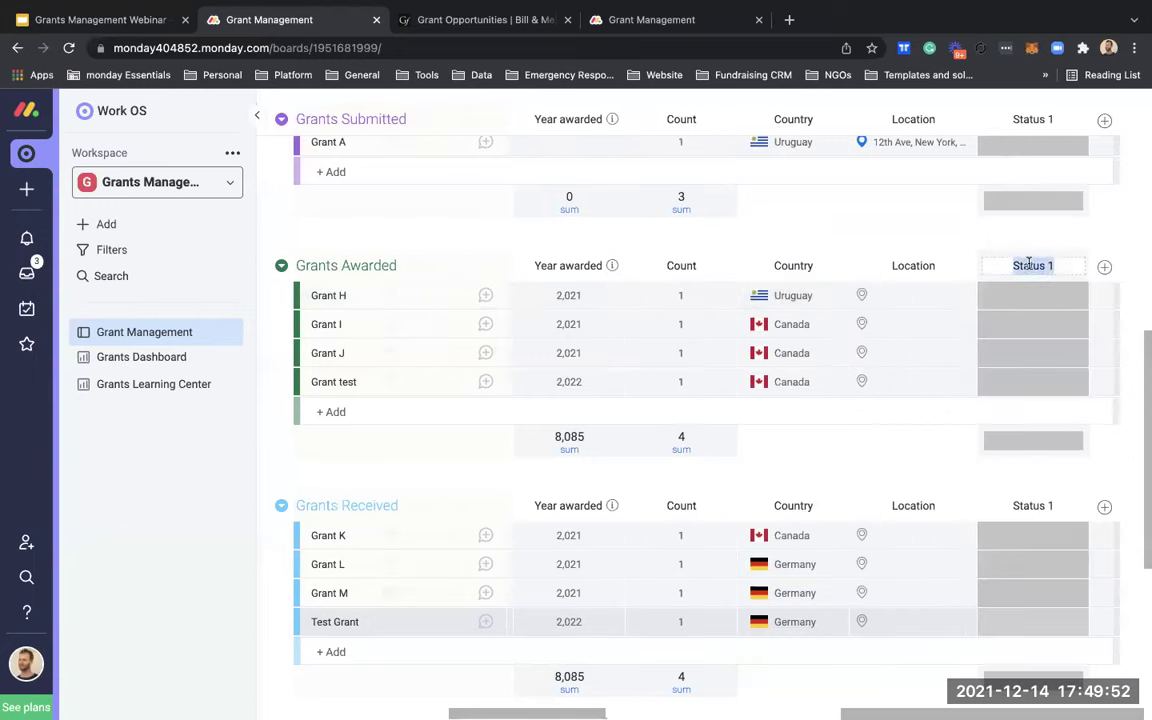
text(Report?)
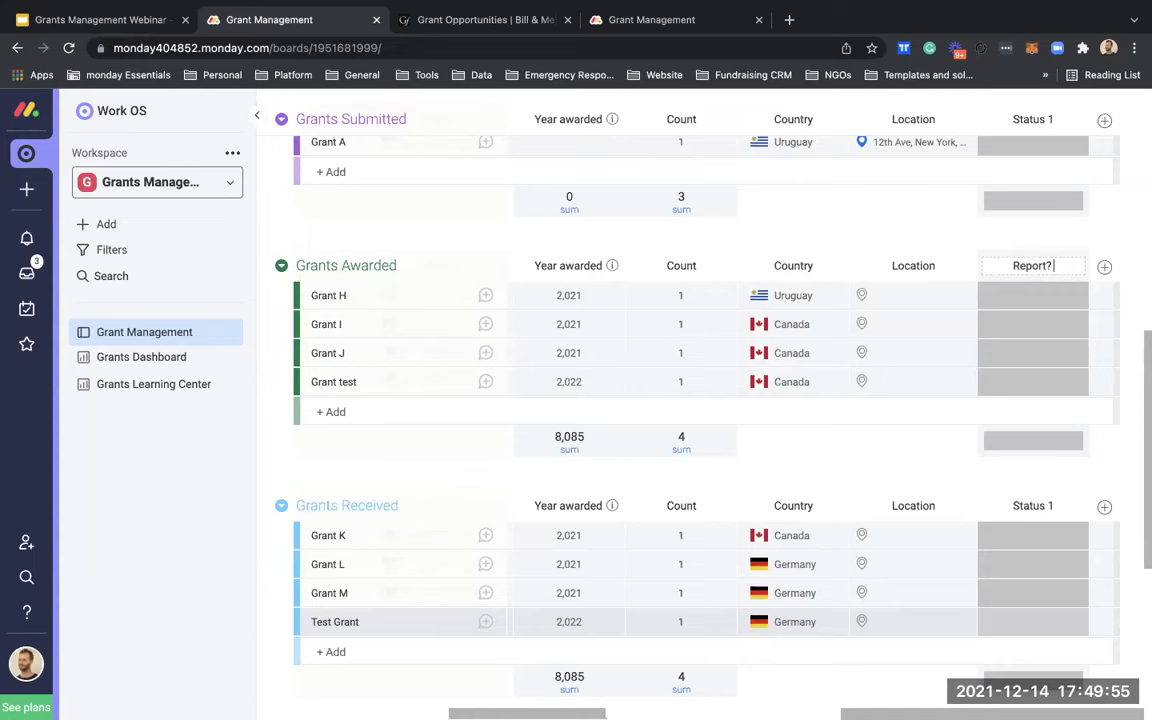
key(Return)
Step: Rename the Report? labels Done to Yes and Stuck to No, and delete Working on it
click(1046, 293)
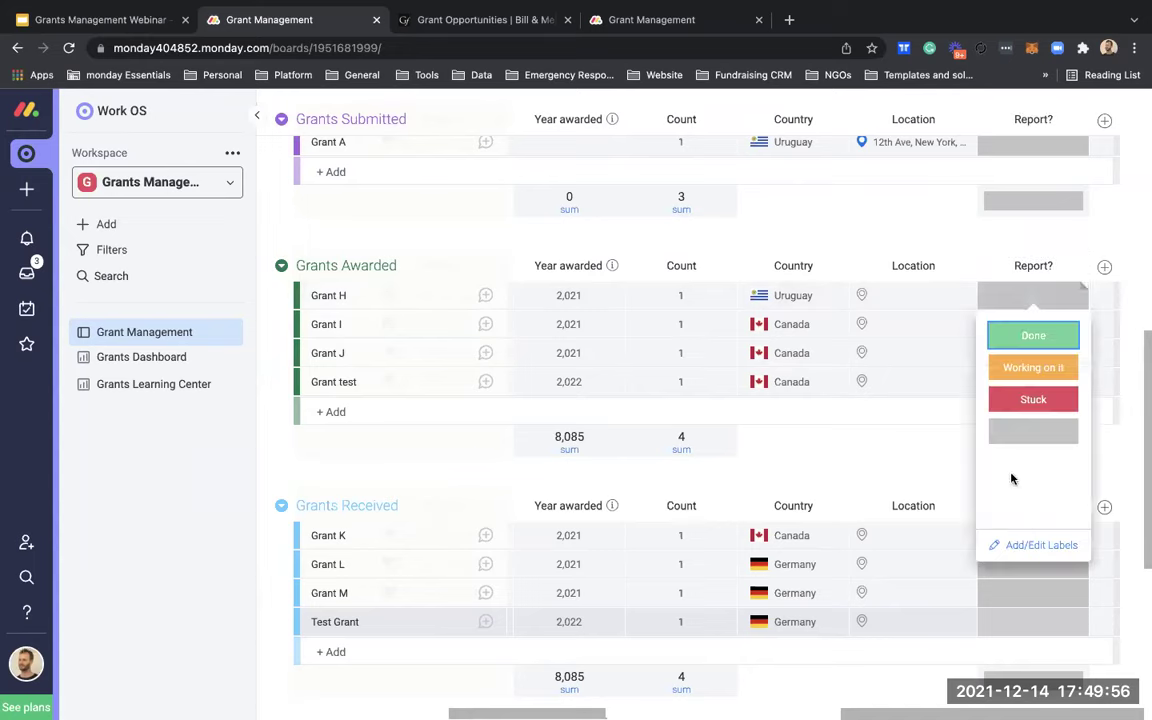
click(1026, 537)
click(1036, 336)
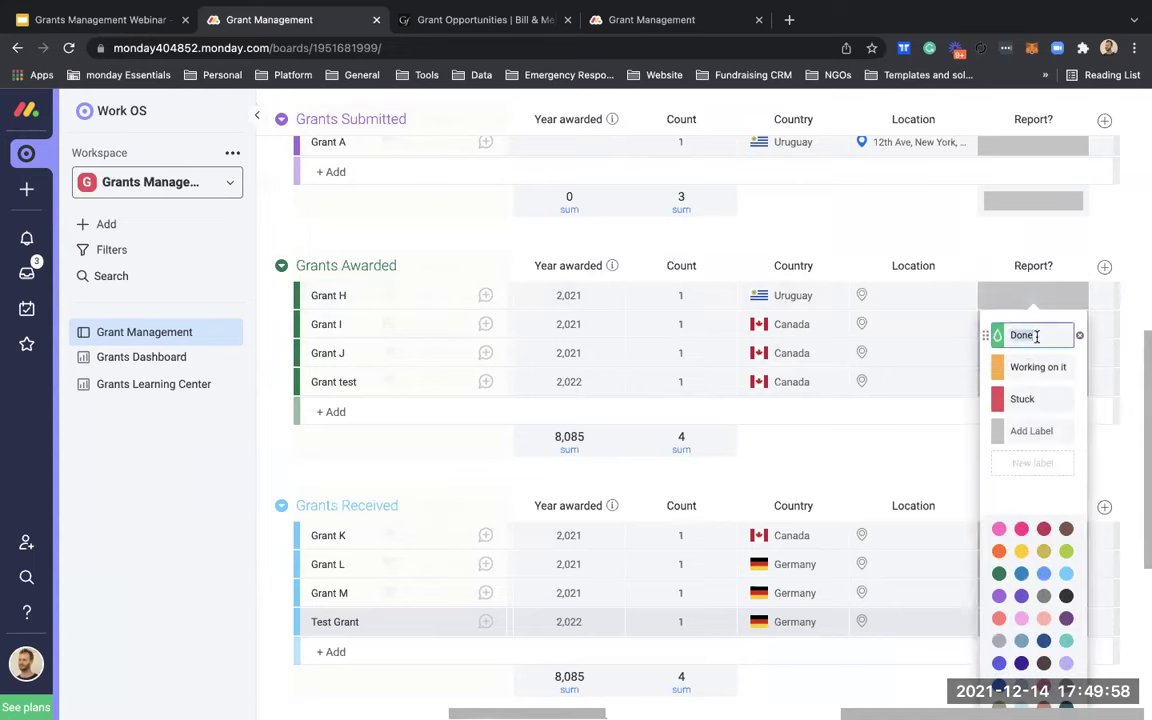
text(Yes)
click(1046, 400)
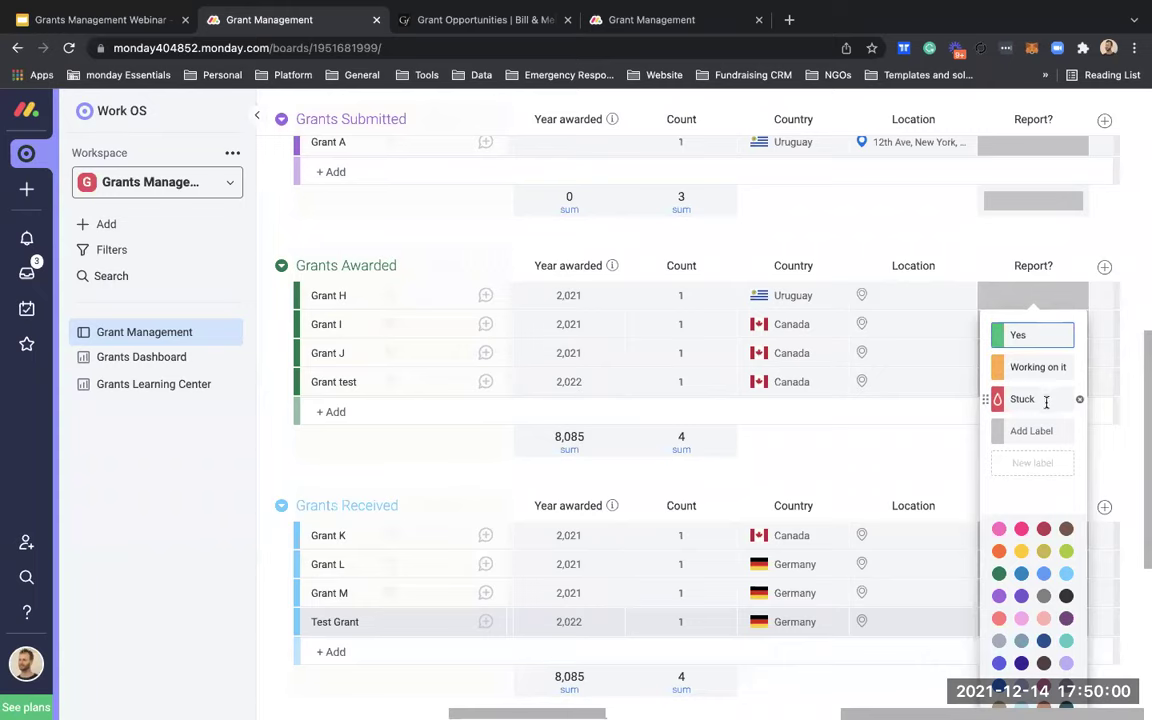
text(No)
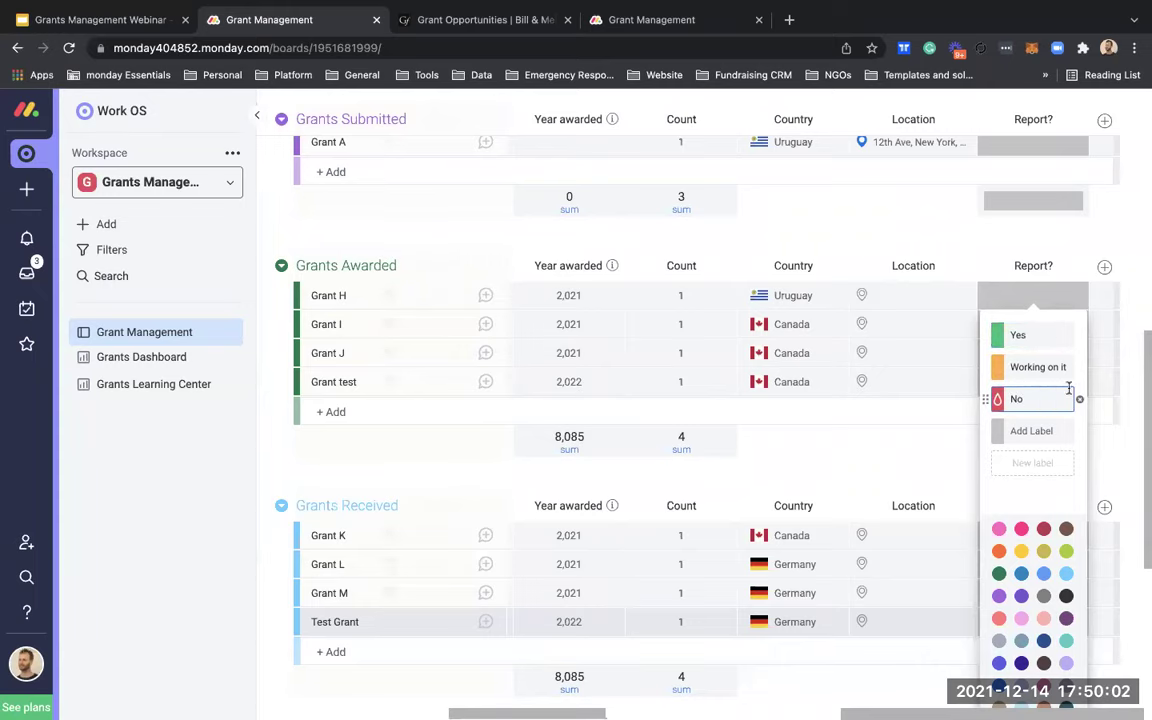
key(Return)
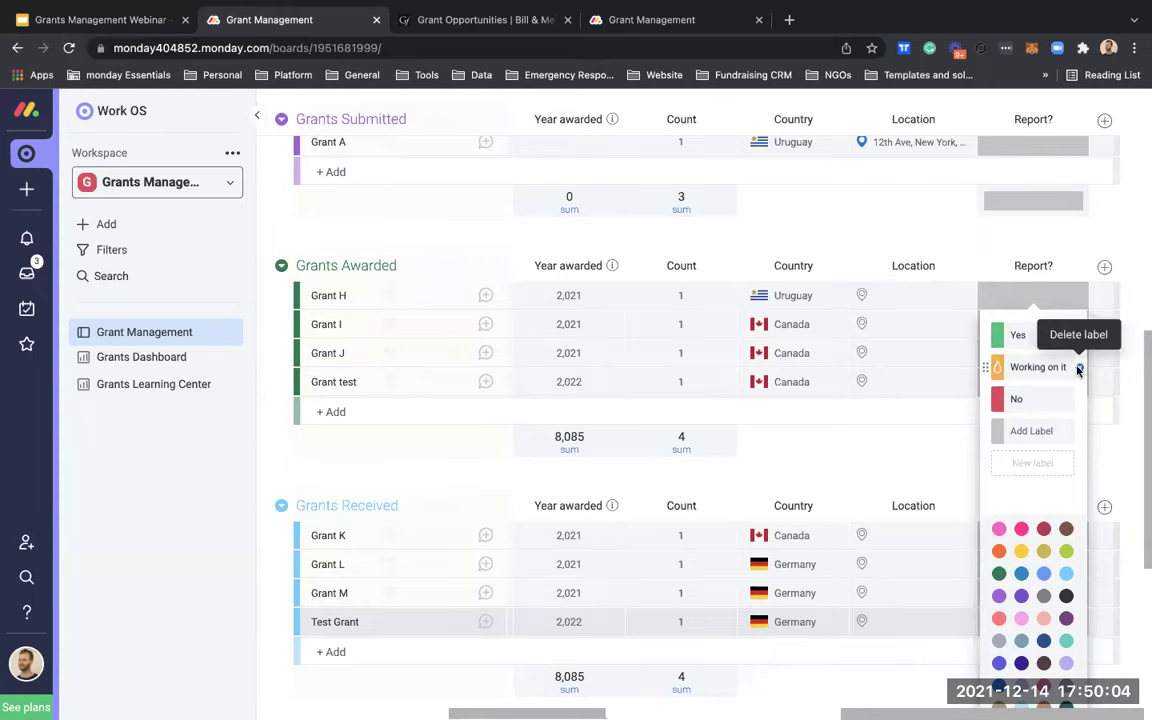
click(1076, 370)
scroll(1040, 375, down, 1)
scroll(1033, 378, up, 1)
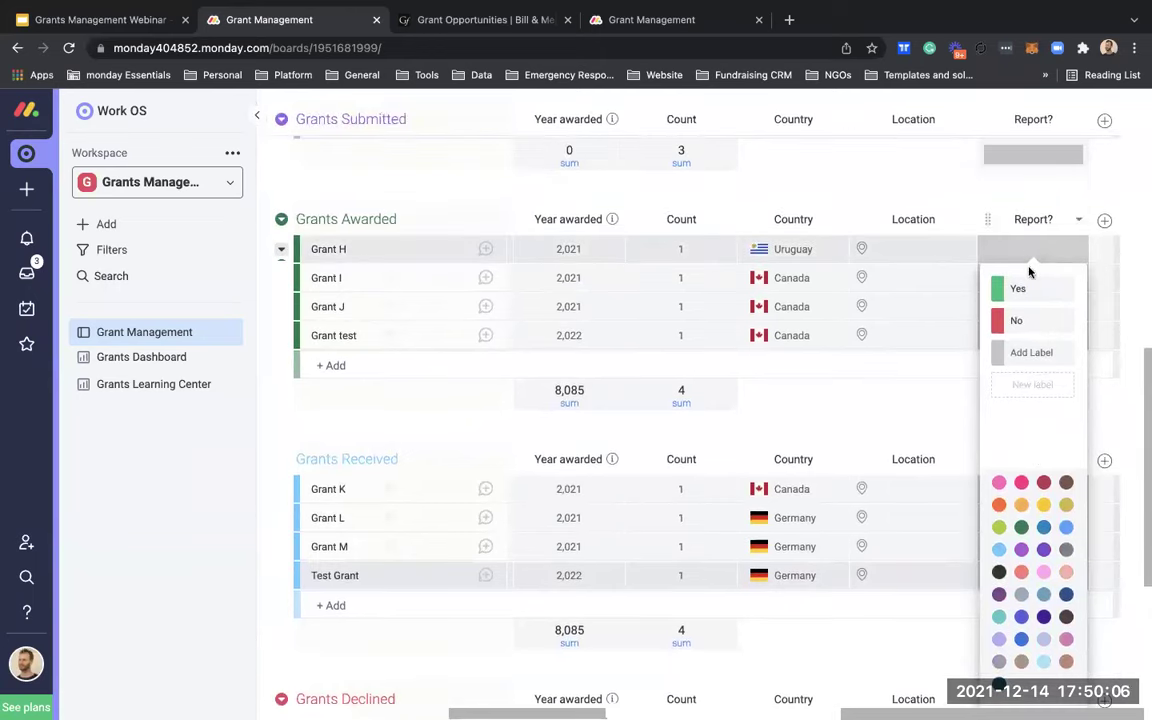
click(1027, 250)
Step: Mark Report? as Yes for Grants H and I and No for Grants J and test
click(1023, 255)
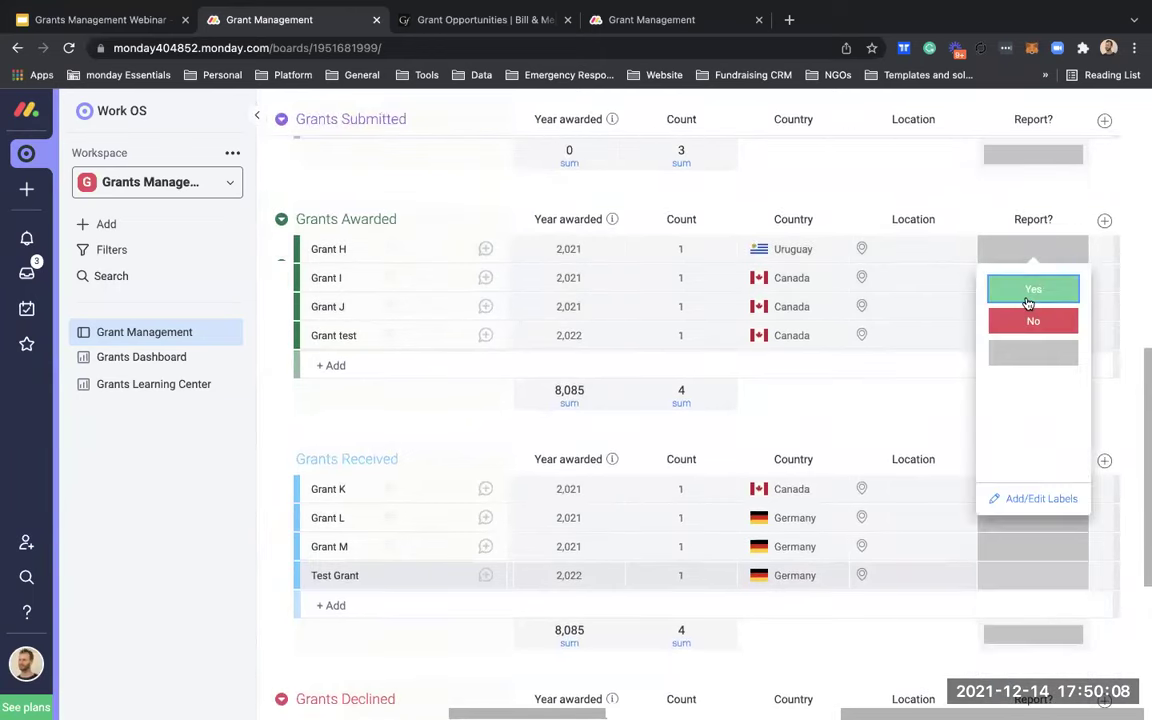
click(1031, 288)
click(1031, 282)
click(1028, 317)
click(1029, 308)
click(1030, 370)
click(1037, 340)
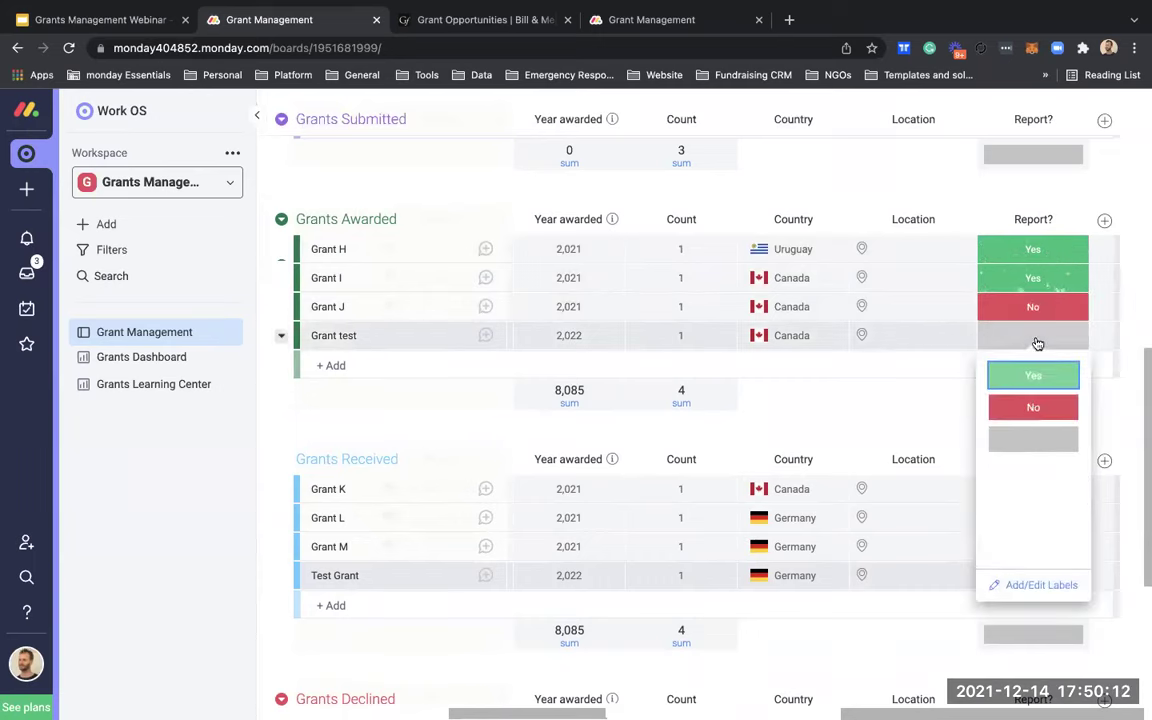
click(1033, 407)
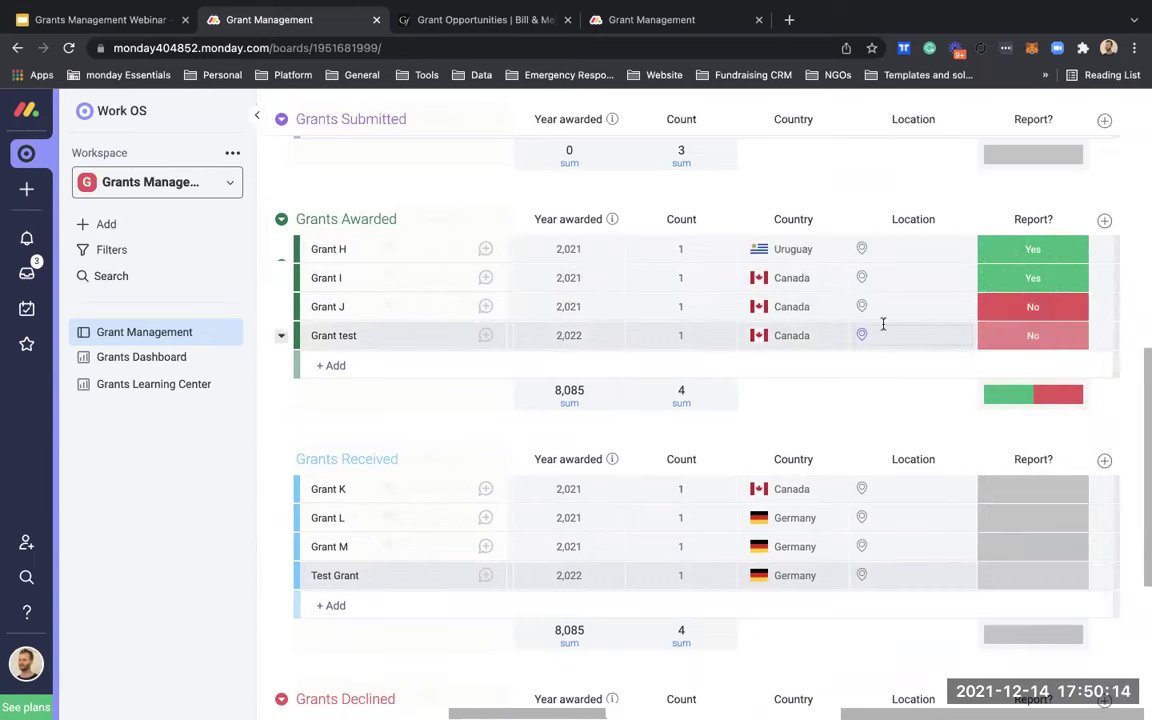
Step: Filter the board to show only grants whose Report? is Yes
scroll(883, 323, left, 5)
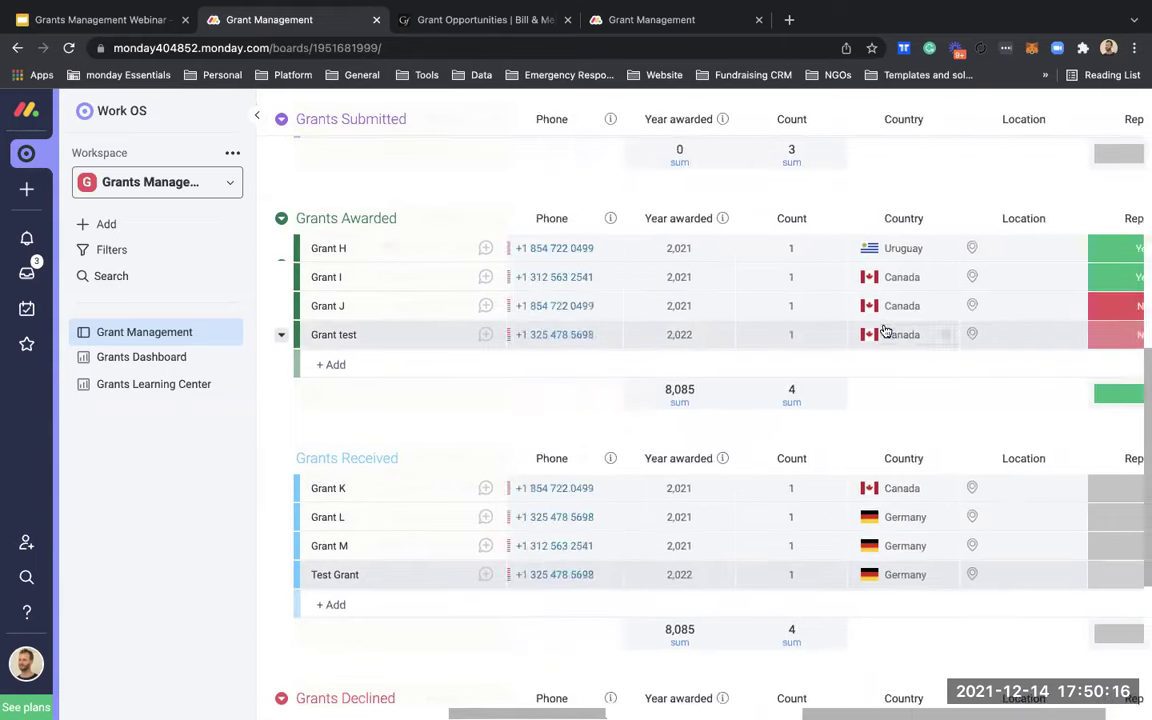
scroll(883, 323, right, 5)
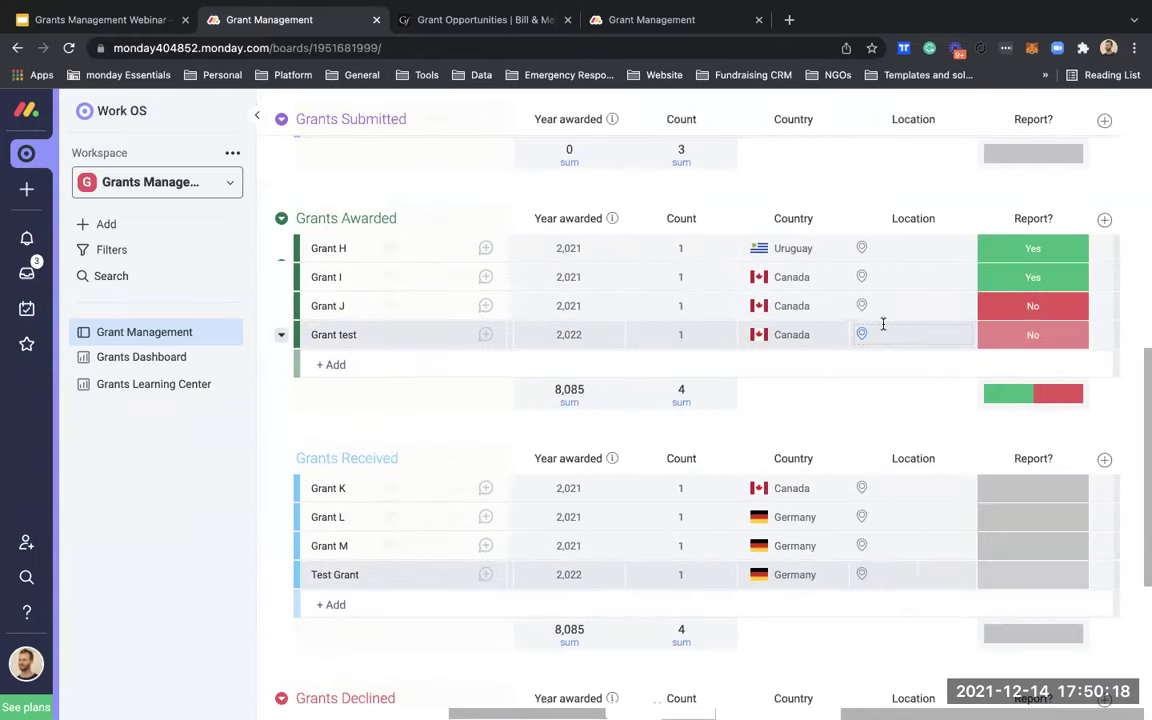
scroll(883, 323, up, 10)
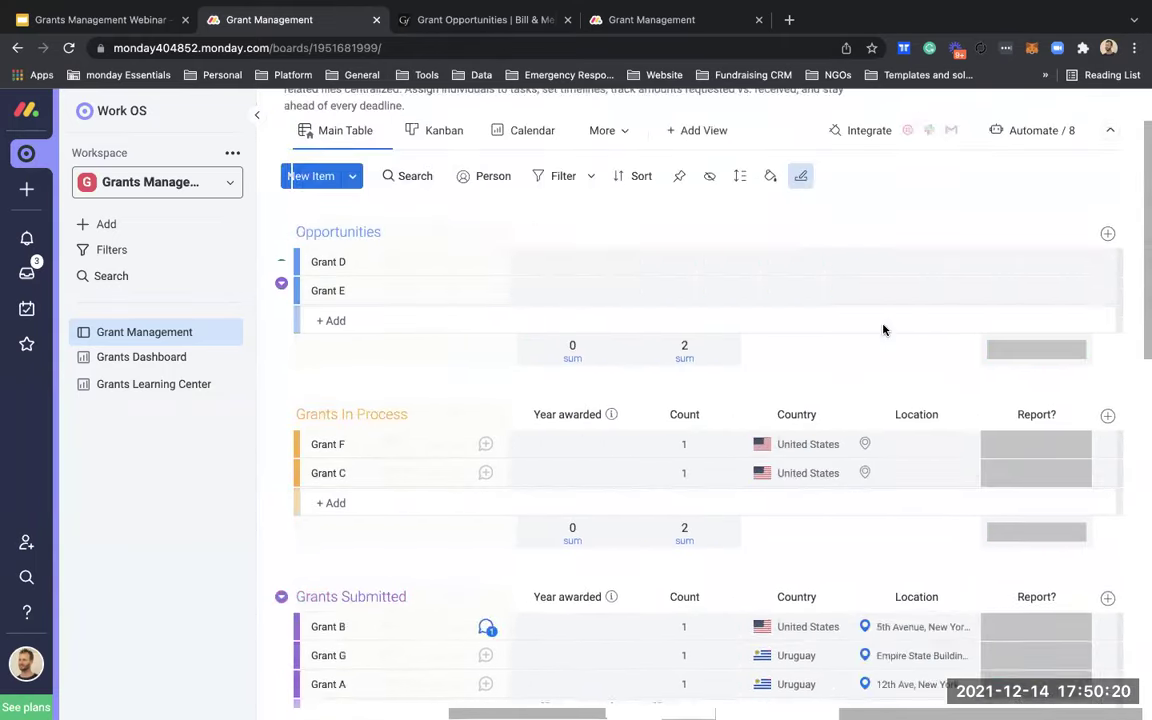
scroll(883, 329, left, 5)
scroll(883, 329, right, 5)
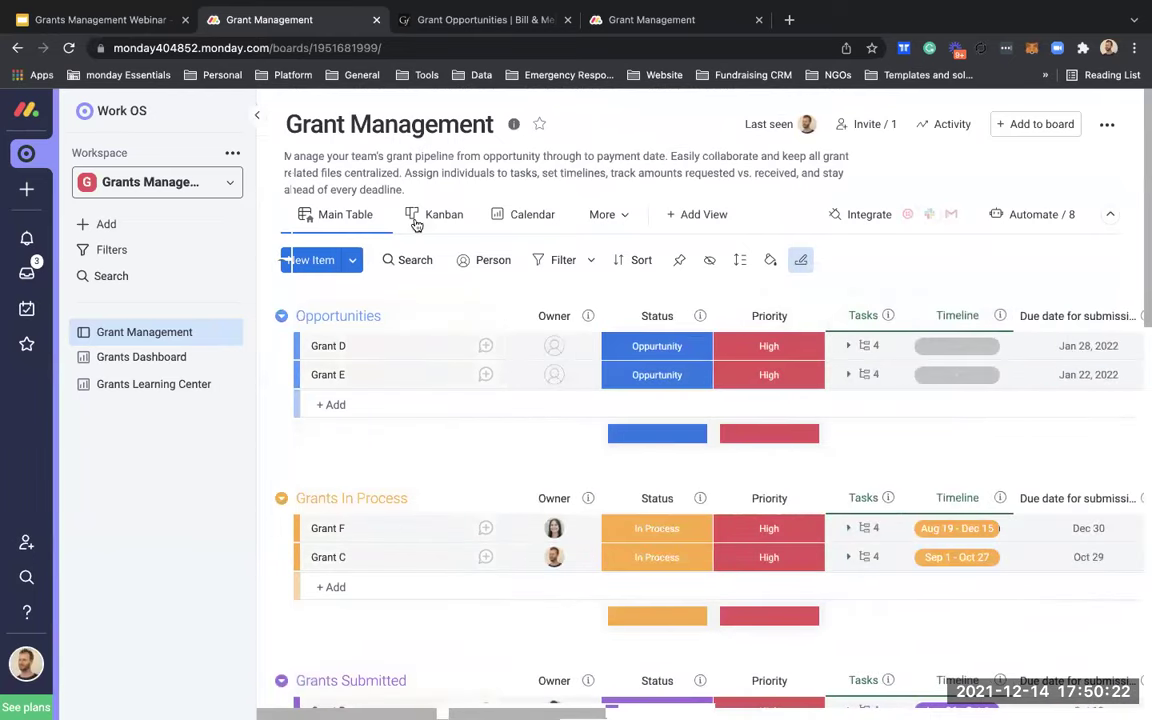
click(563, 260)
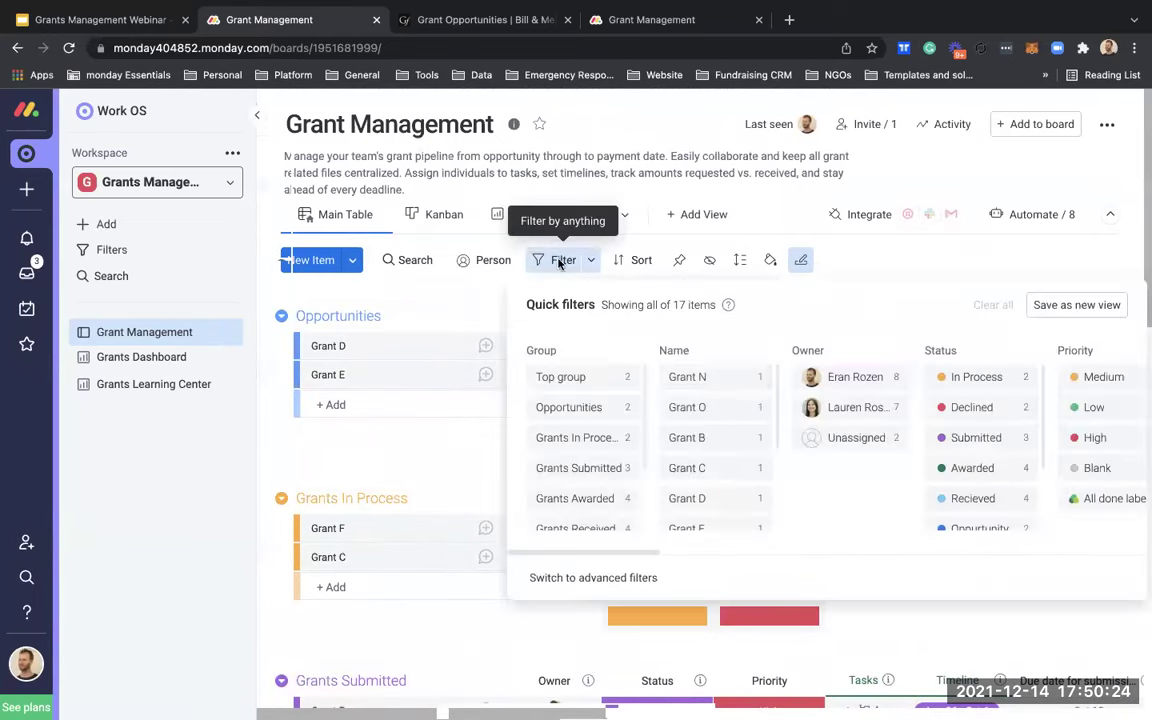
scroll(827, 424, right, 10)
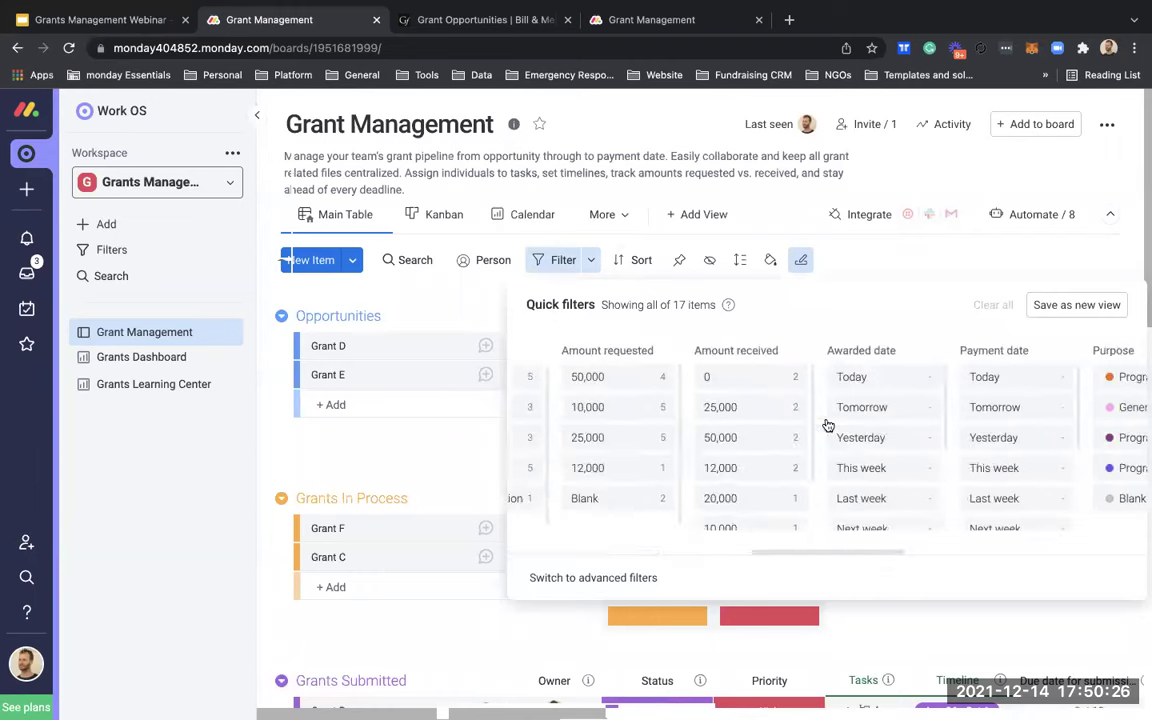
click(1040, 377)
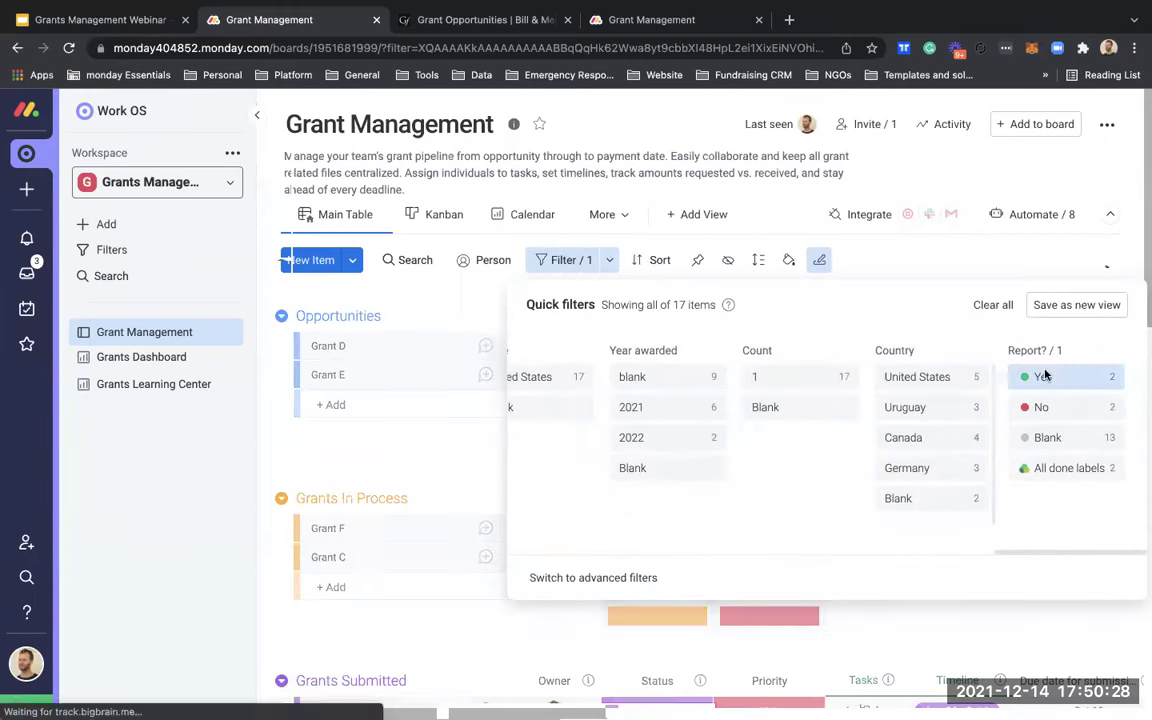
click(480, 447)
mouse_move(634, 441)
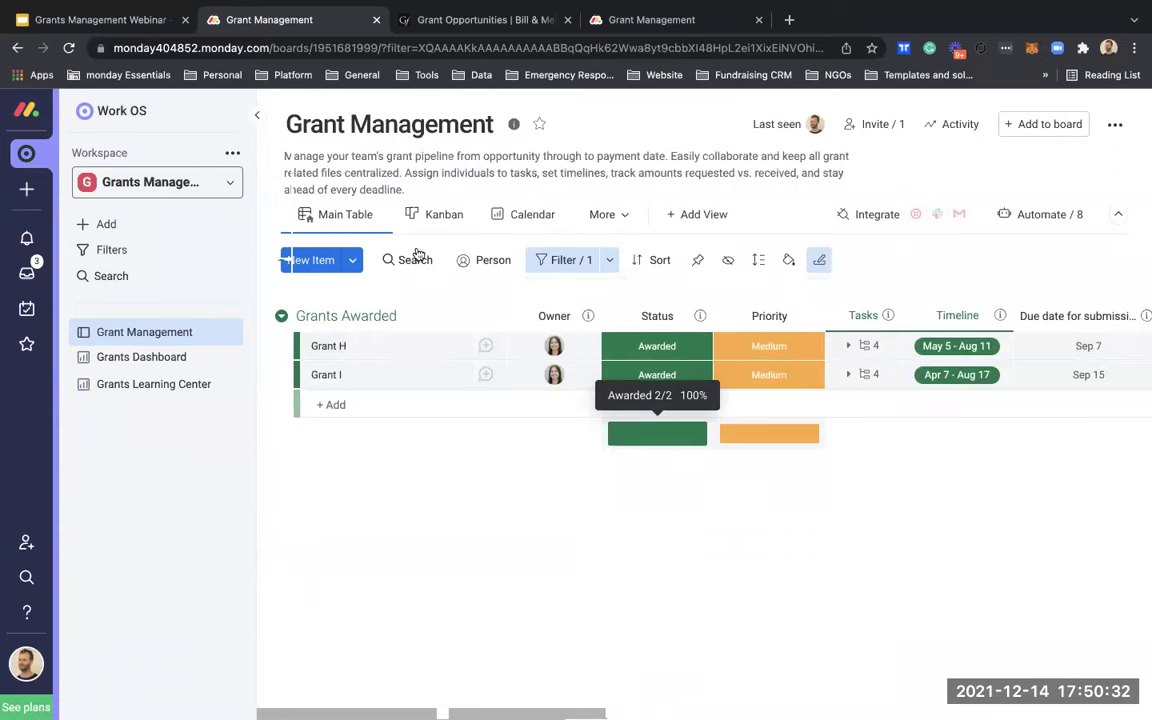
Step: Save the filtered board as a new view named 'Grants for reporting'
click(581, 257)
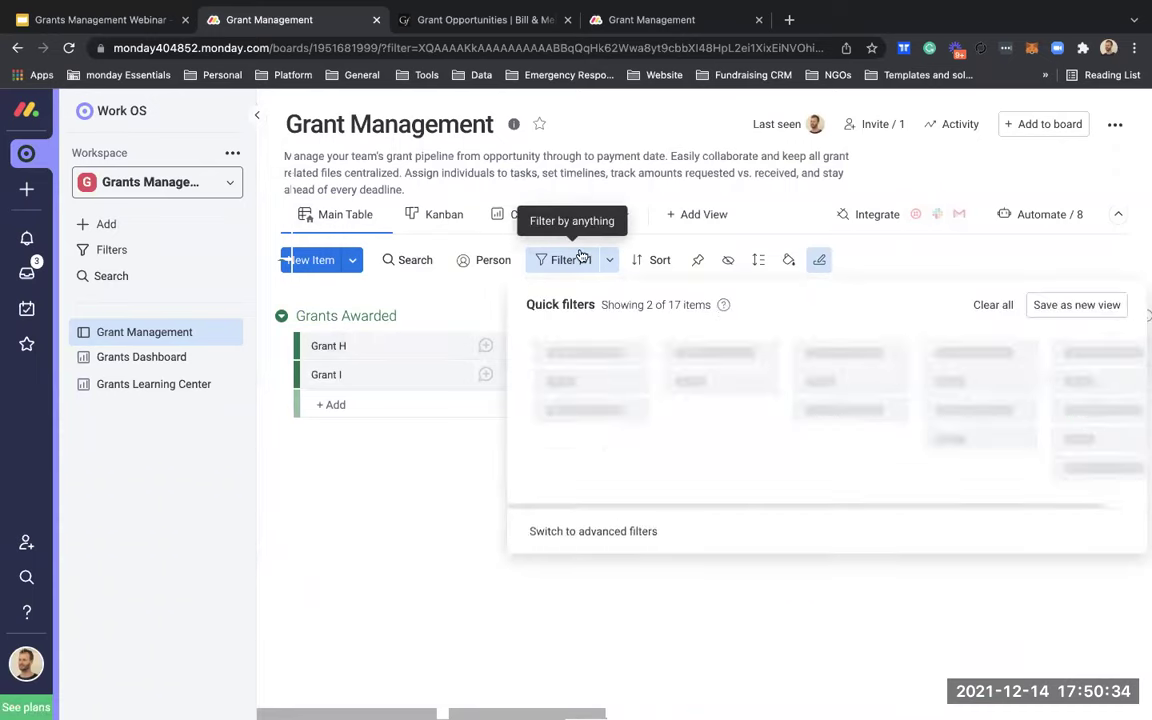
click(1045, 316)
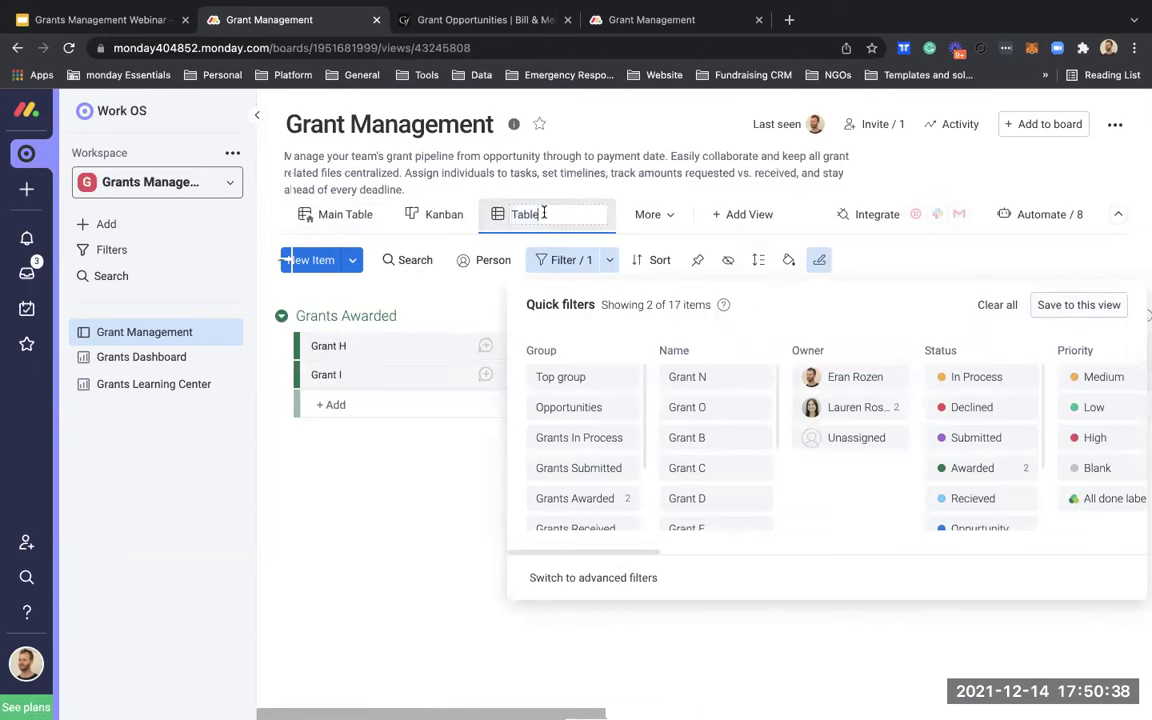
text(Grants for reporting)
click(478, 462)
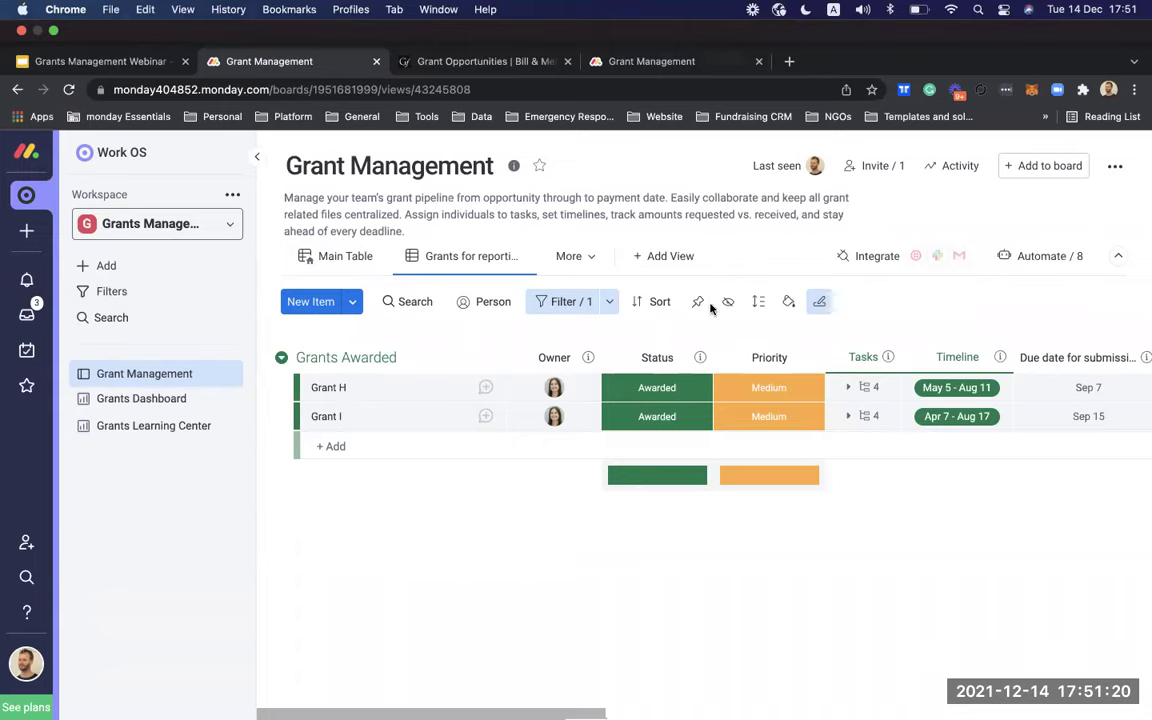
Step: Scroll across the Grants for reporting view, then switch to the Main Table view
scroll(837, 428, right, 15)
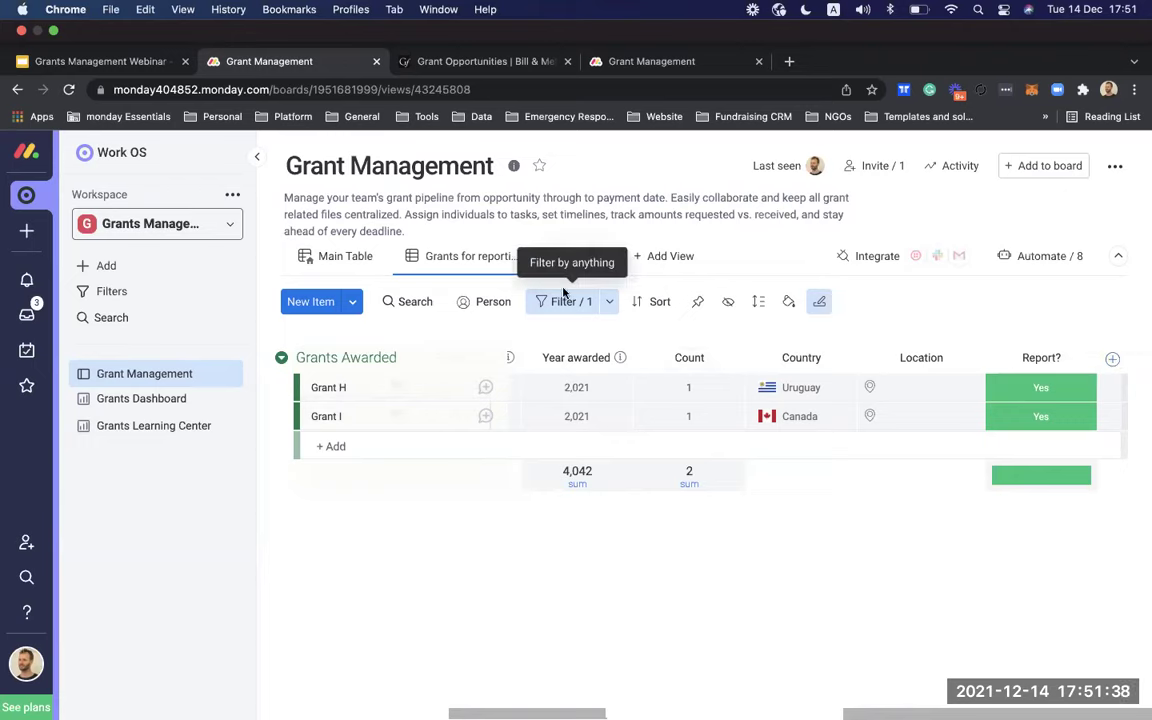
click(340, 256)
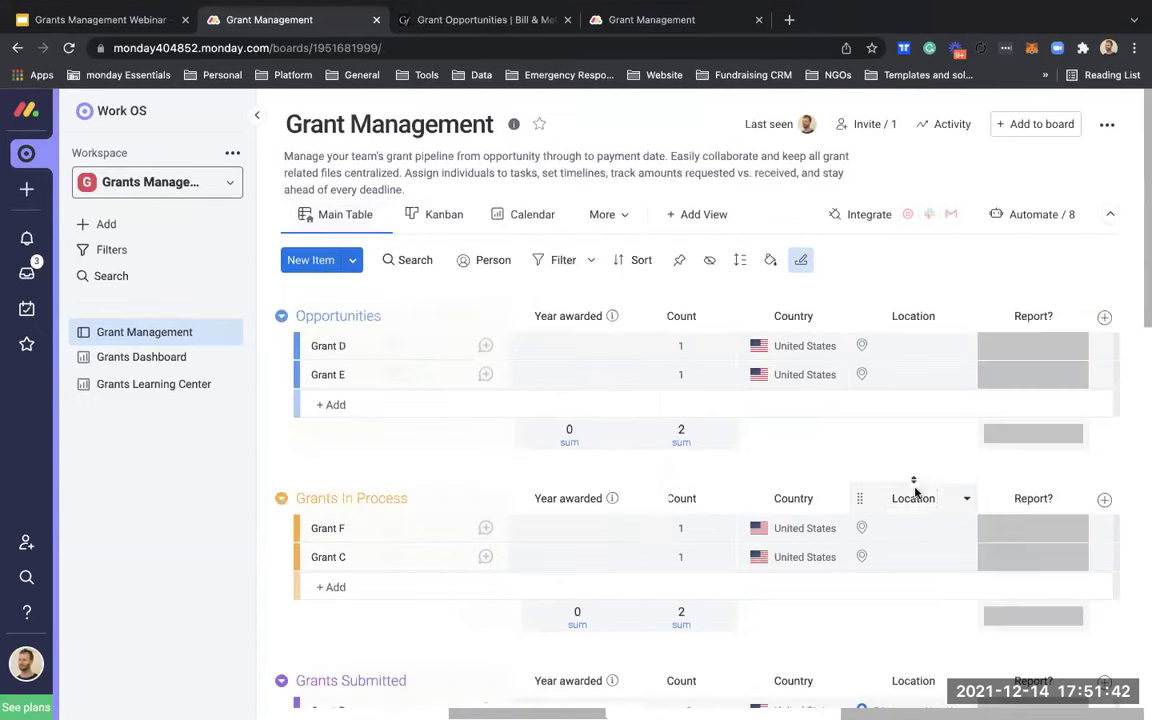
Step: Add a dropdown column titled County
scroll(937, 496, down, 5)
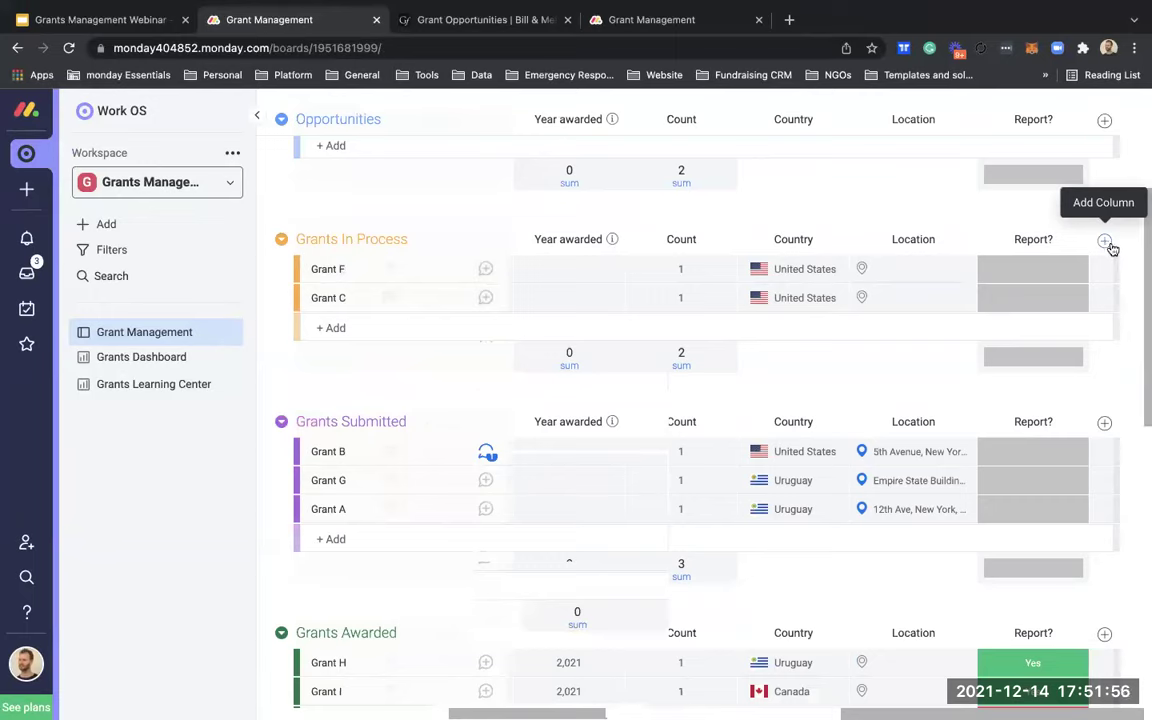
click(1108, 244)
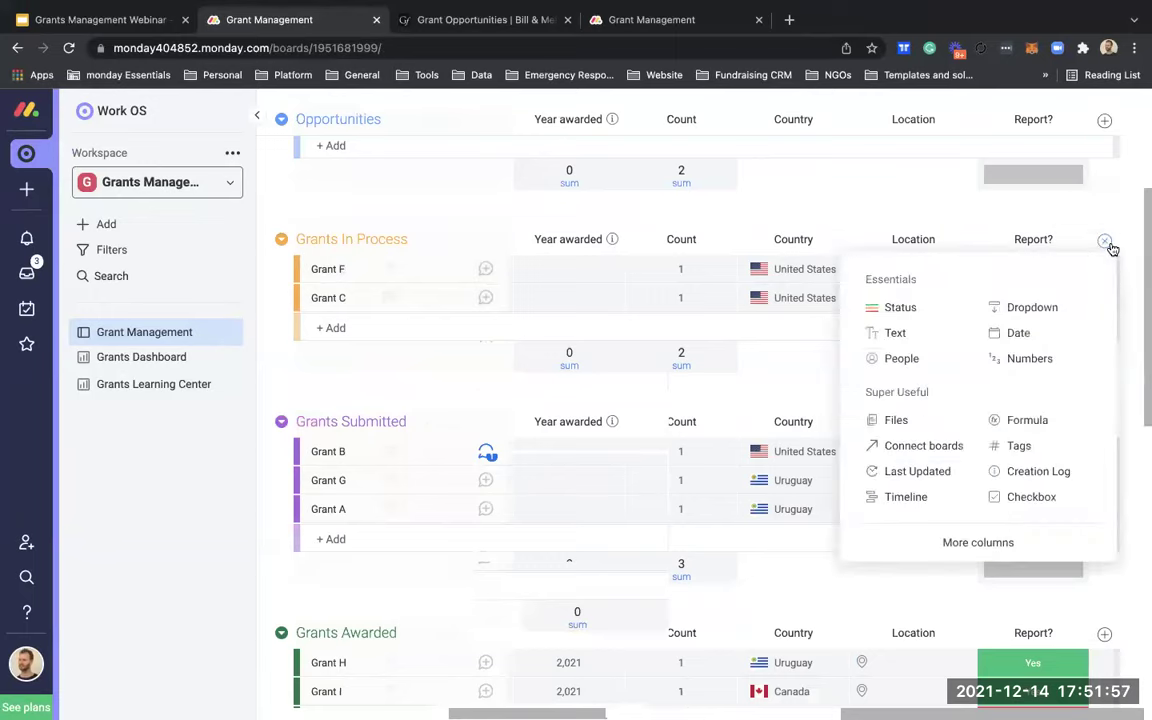
click(1034, 310)
click(1025, 235)
text(County)
key(Return)
Step: Create the County dropdown labels County A and Count B
click(1035, 268)
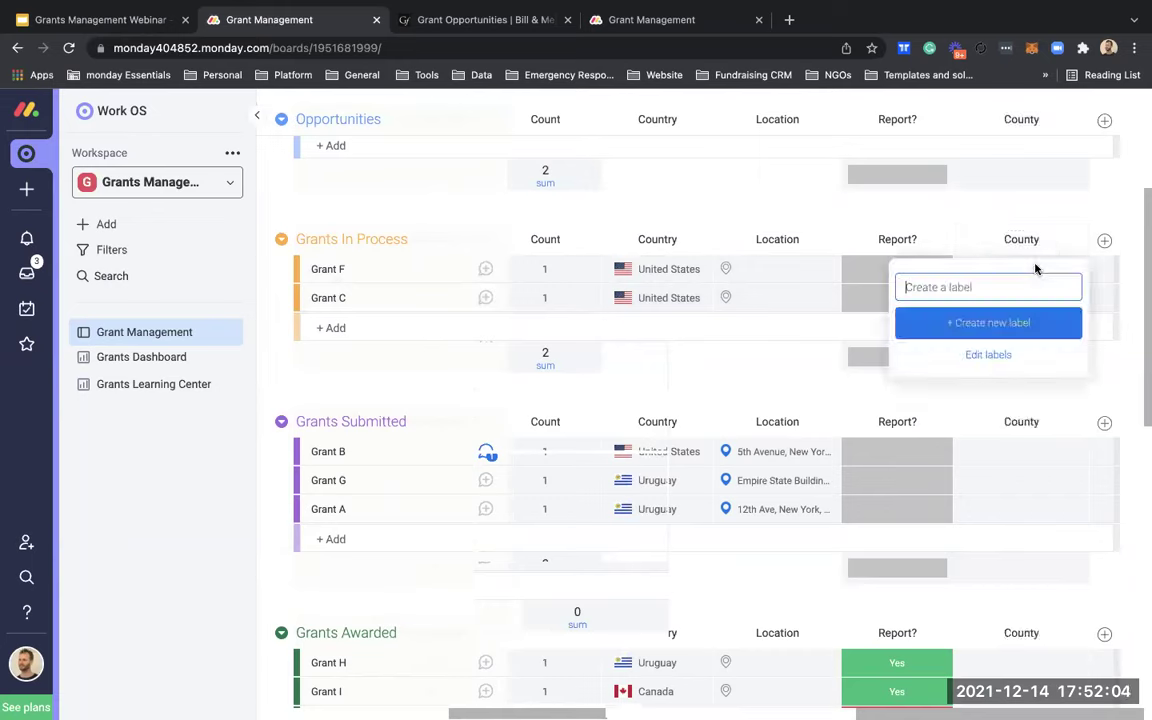
text(Count)
key(BackSpace)
key(BackSpace)
text(nty)
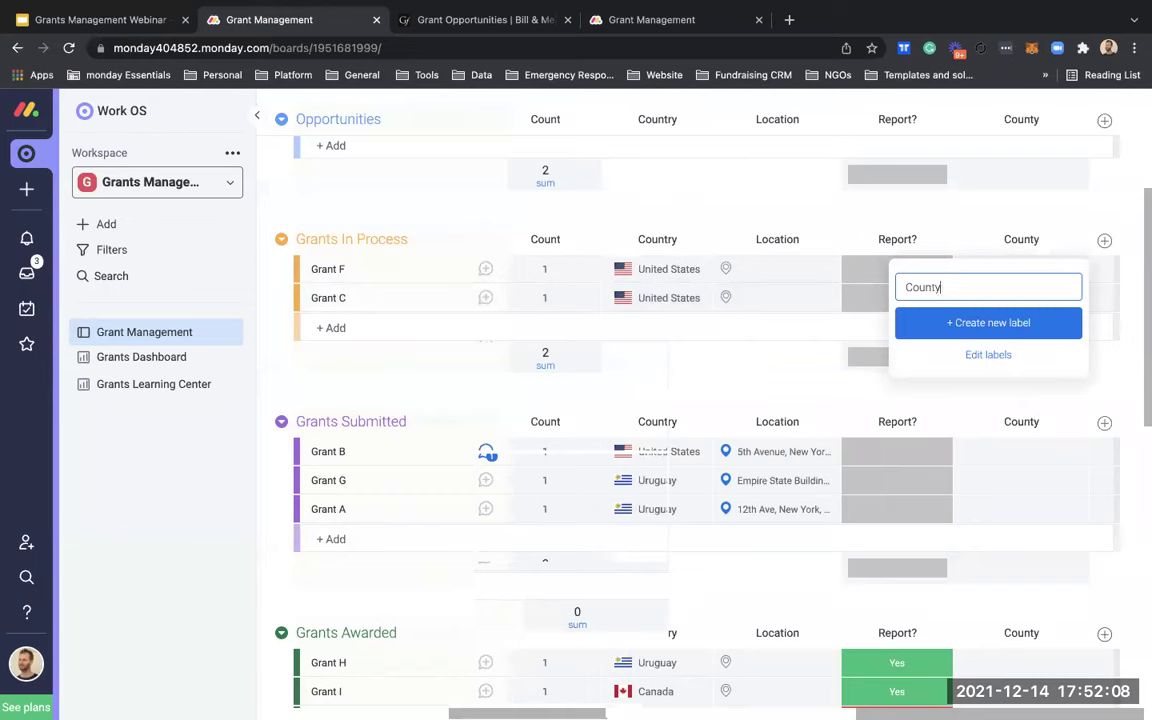
text( A)
key(Return)
text(Count B)
key(Return)
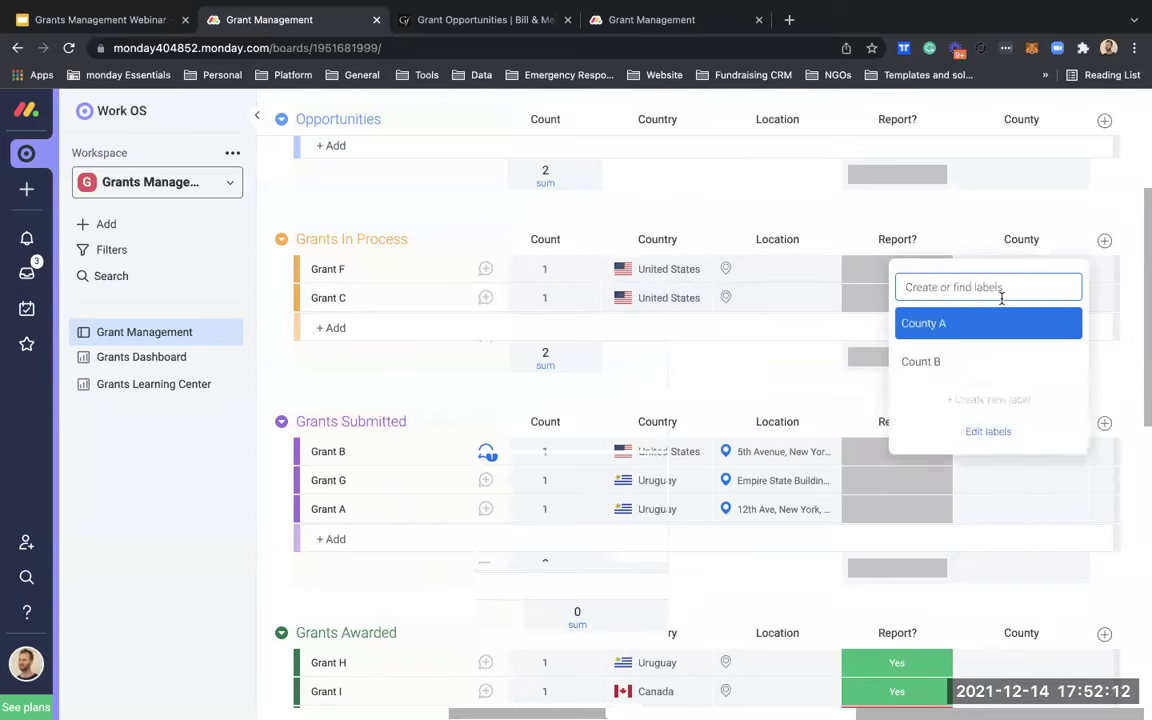
click(941, 216)
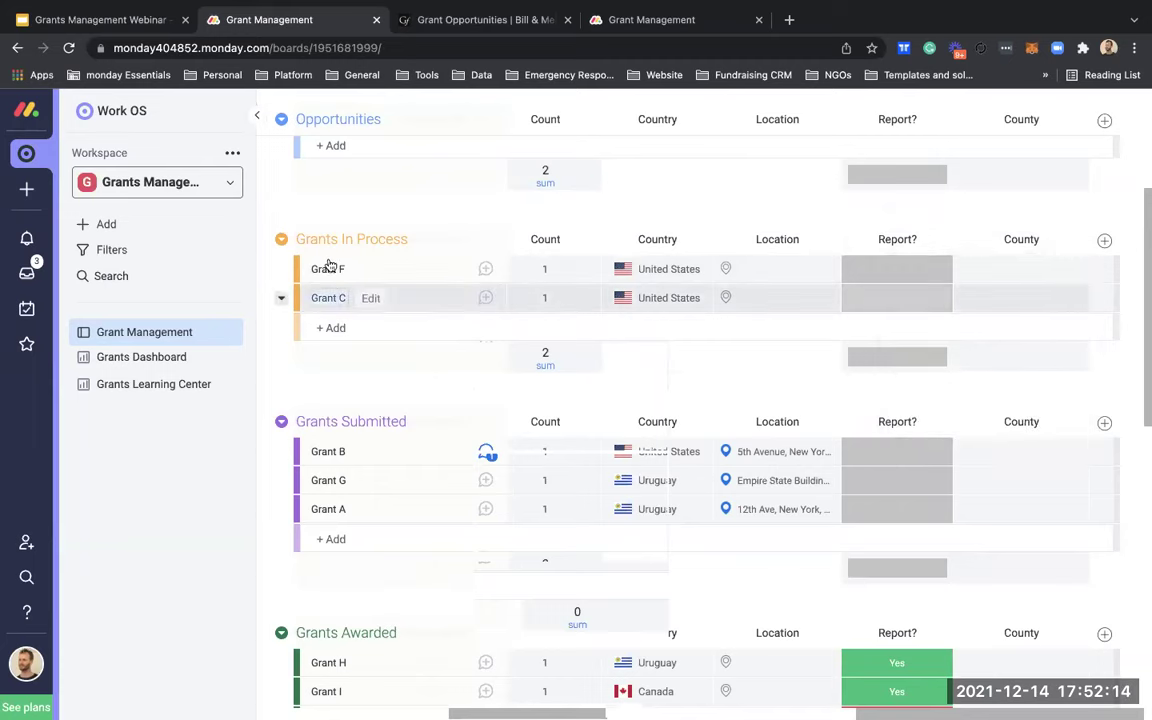
Step: Set Grants C, F and B to County A in one bulk change
click(306, 297)
click(306, 268)
click(306, 451)
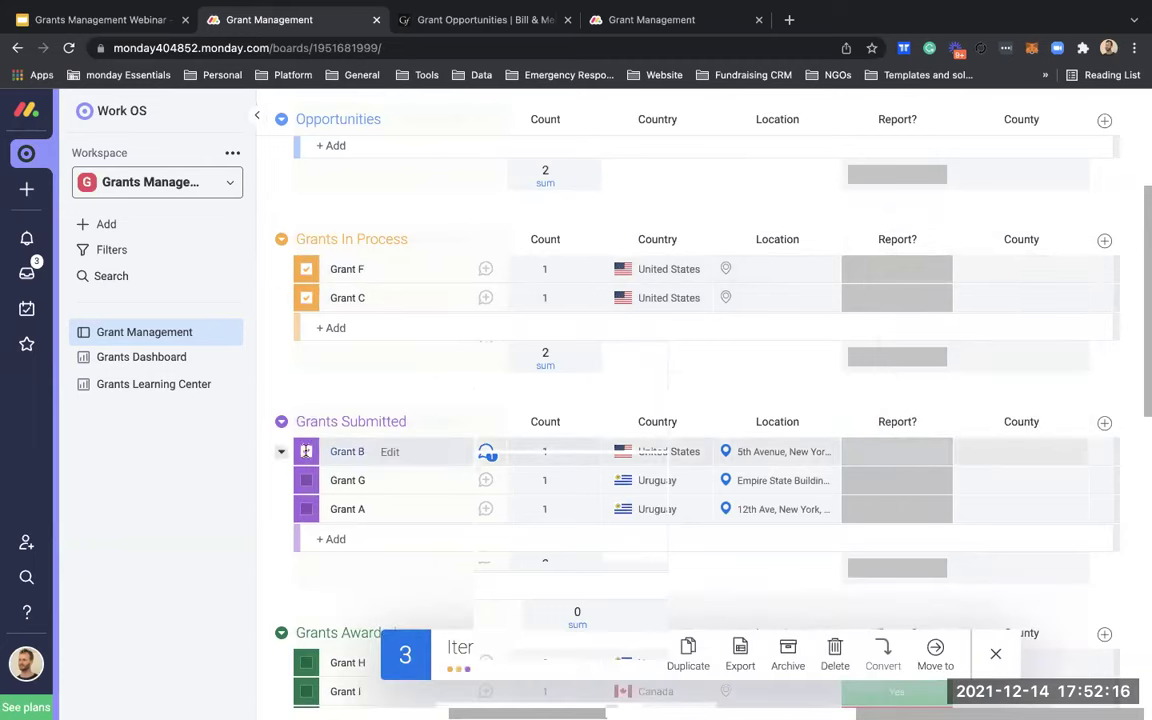
click(1052, 262)
click(1004, 360)
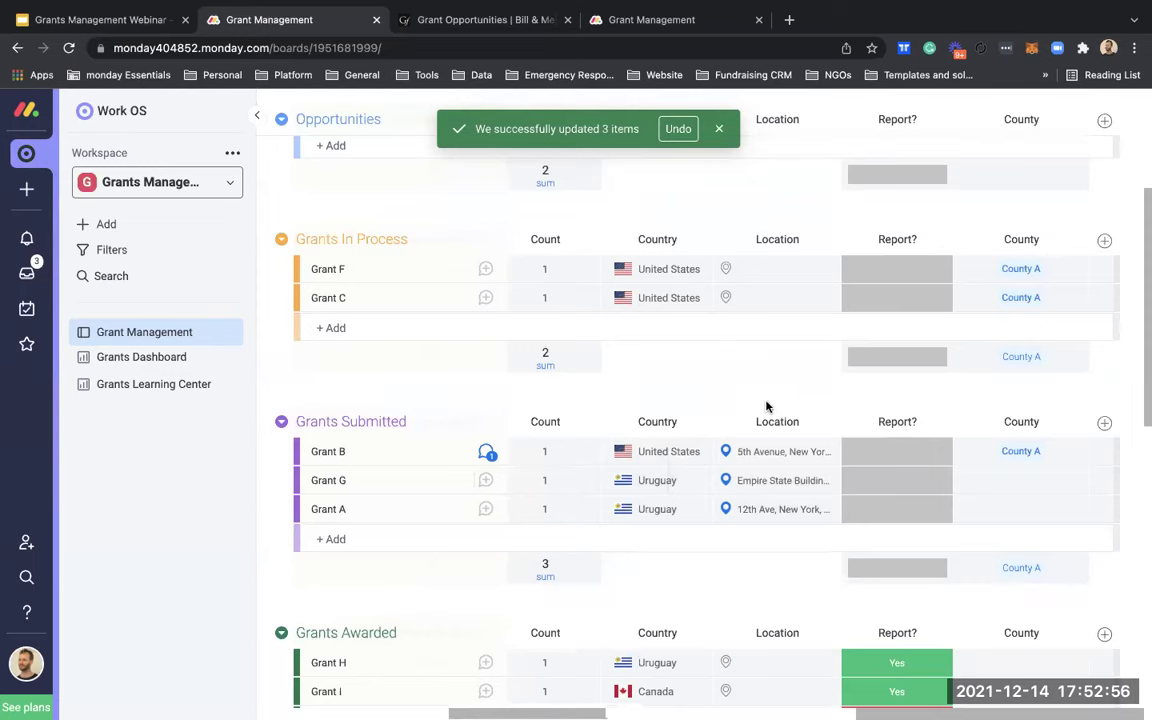
scroll(766, 406, right, 10)
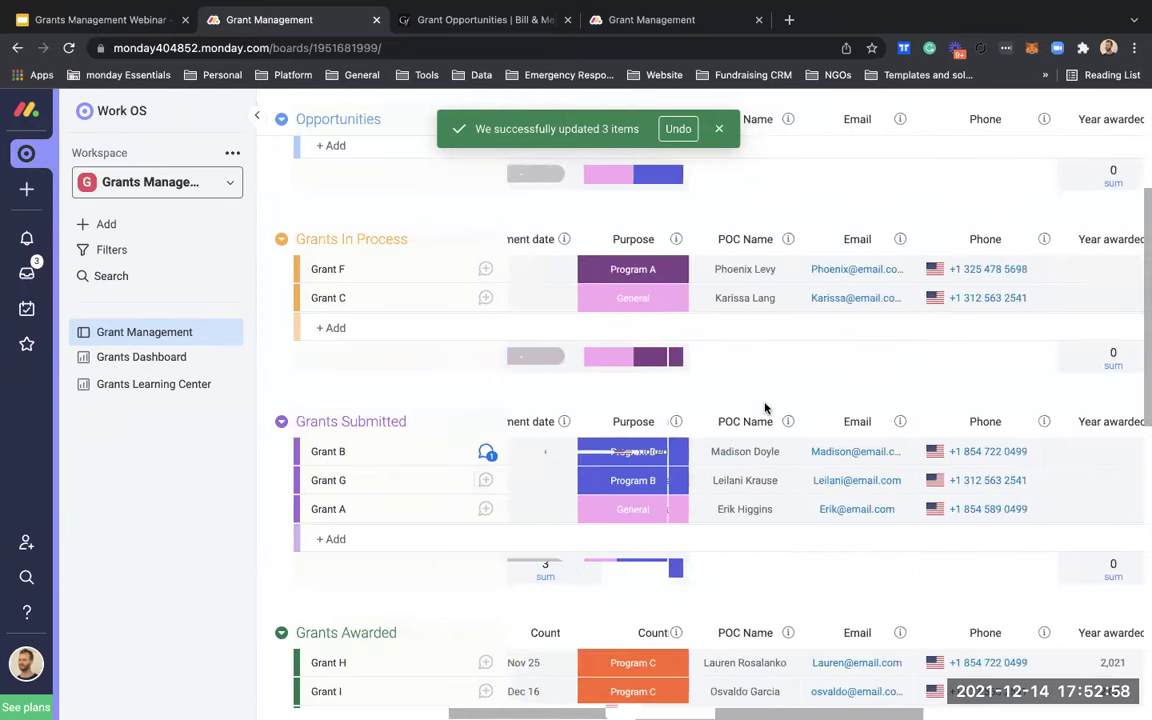
scroll(766, 406, left, 10)
scroll(766, 406, left, 8)
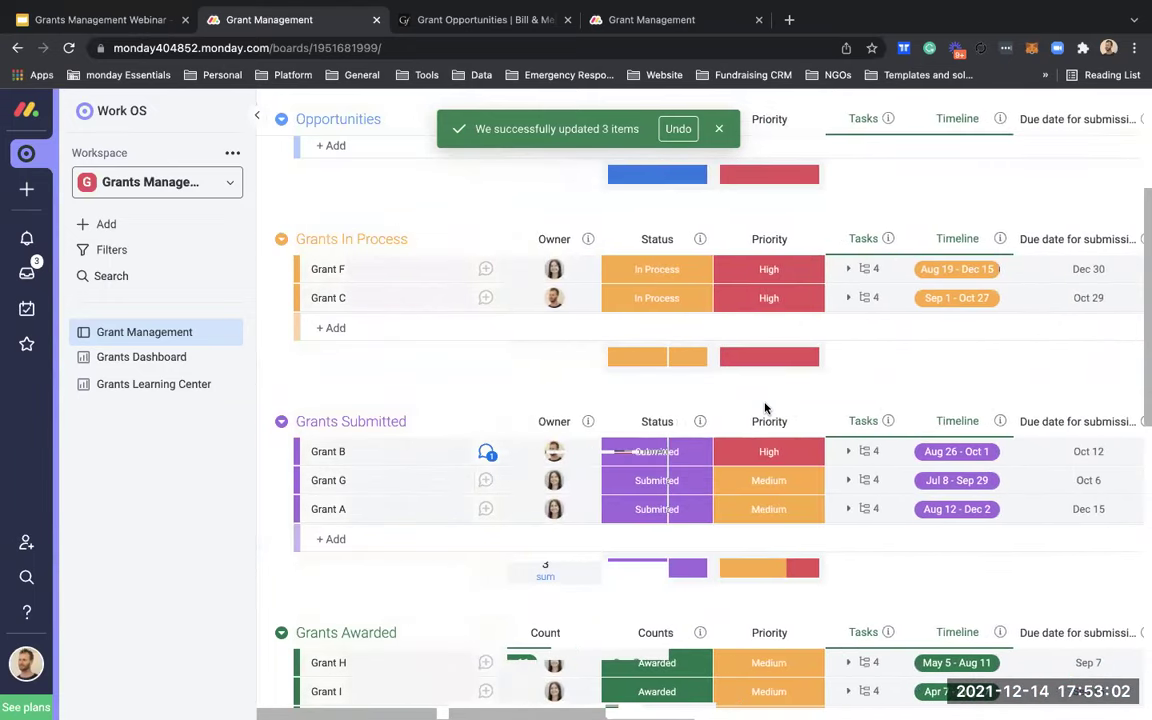
scroll(765, 405, up, 5)
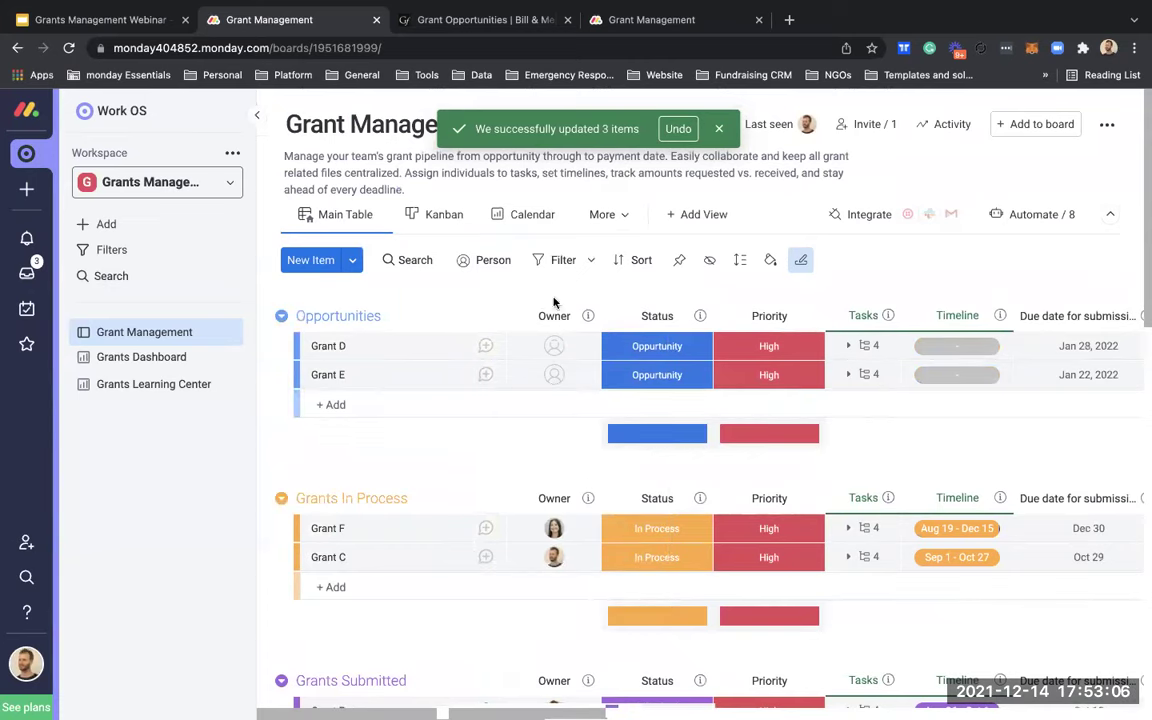
scroll(808, 480, right, 1)
scroll(808, 480, right, 1)
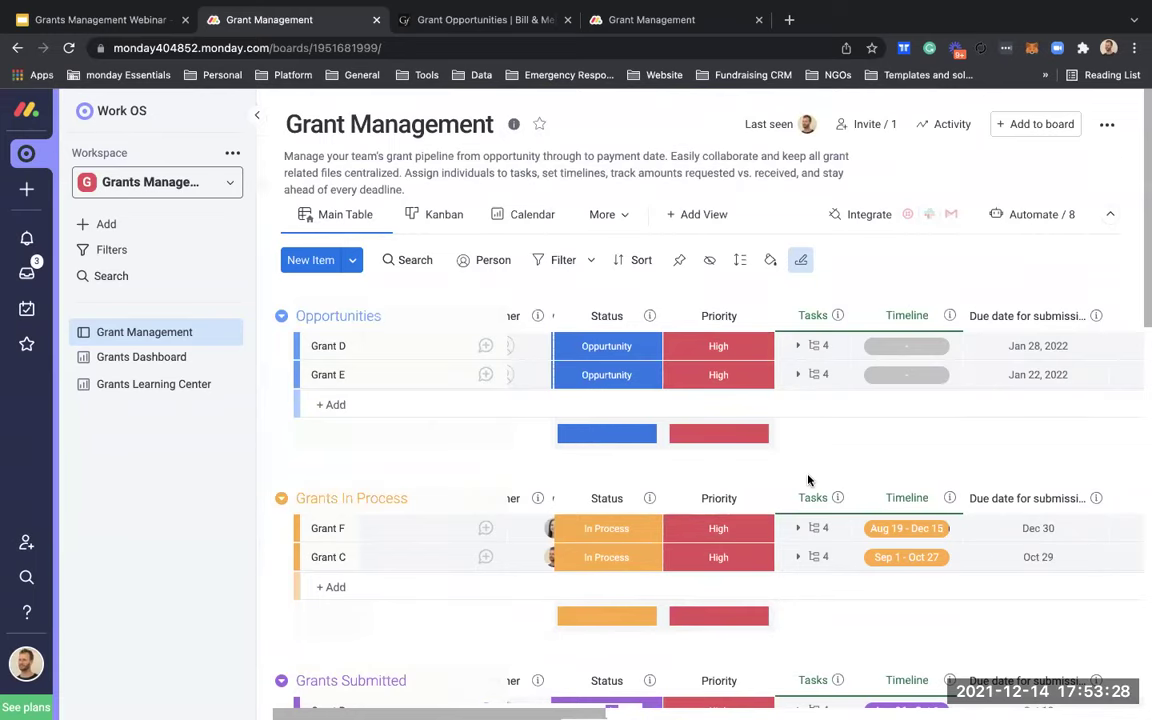
scroll(808, 480, right, 8)
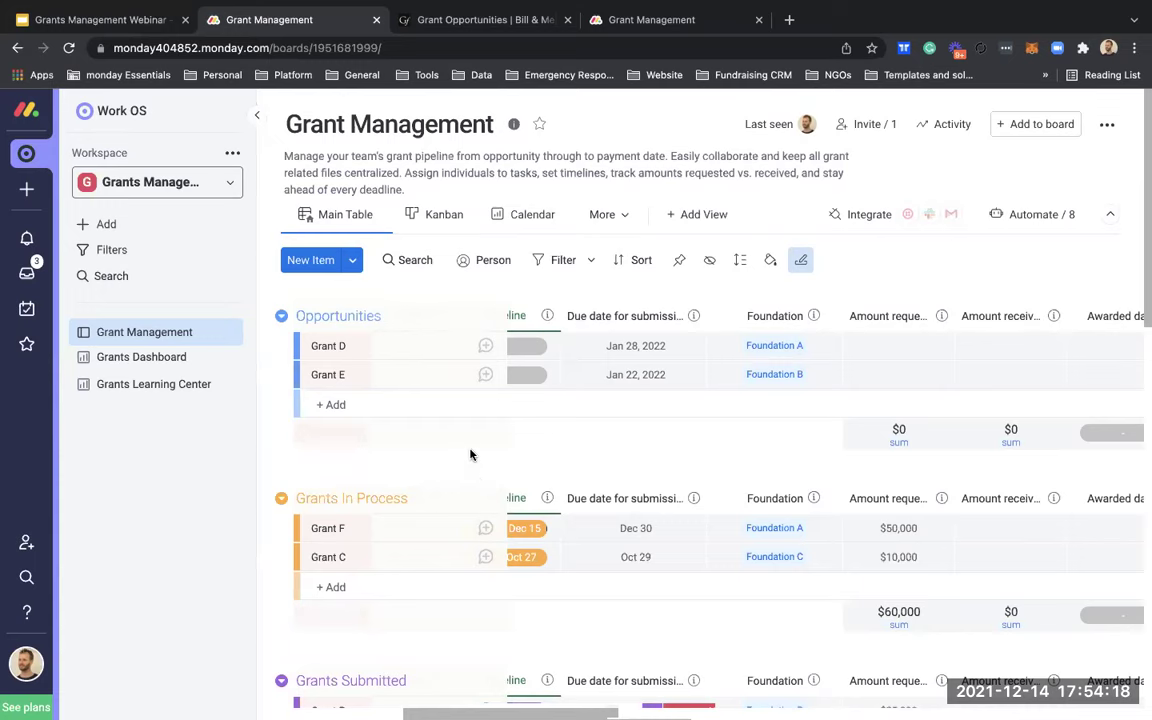
mouse_move(530, 5)
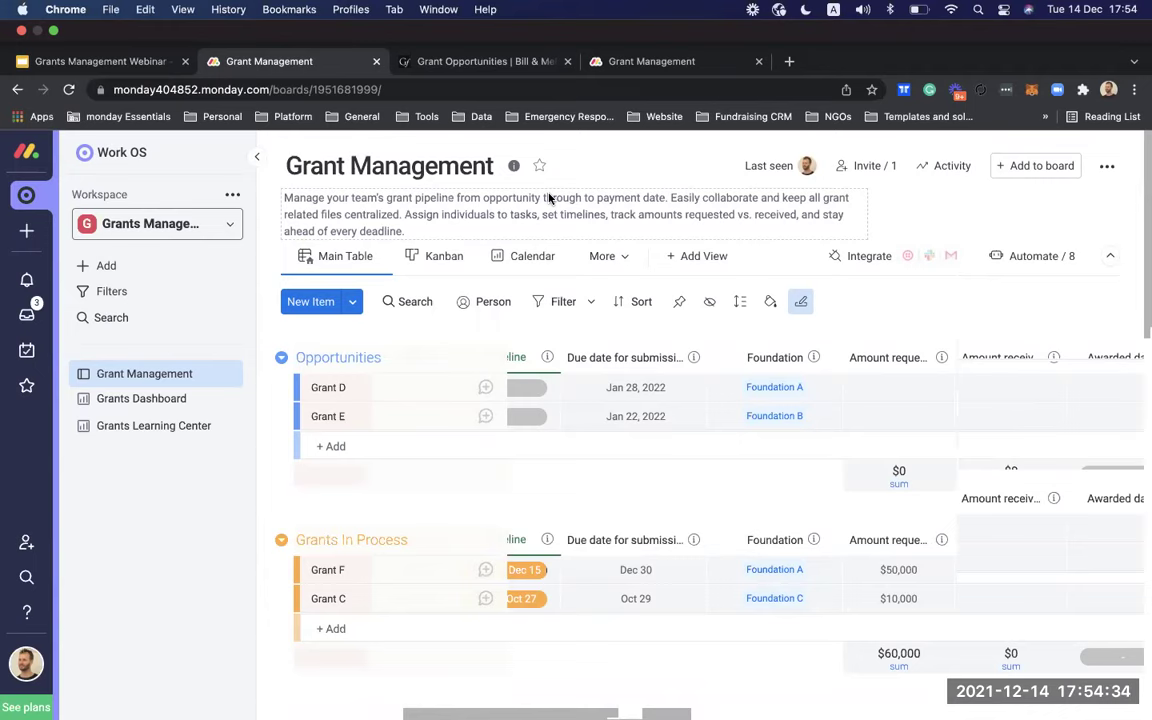
scroll(609, 414, left, 5)
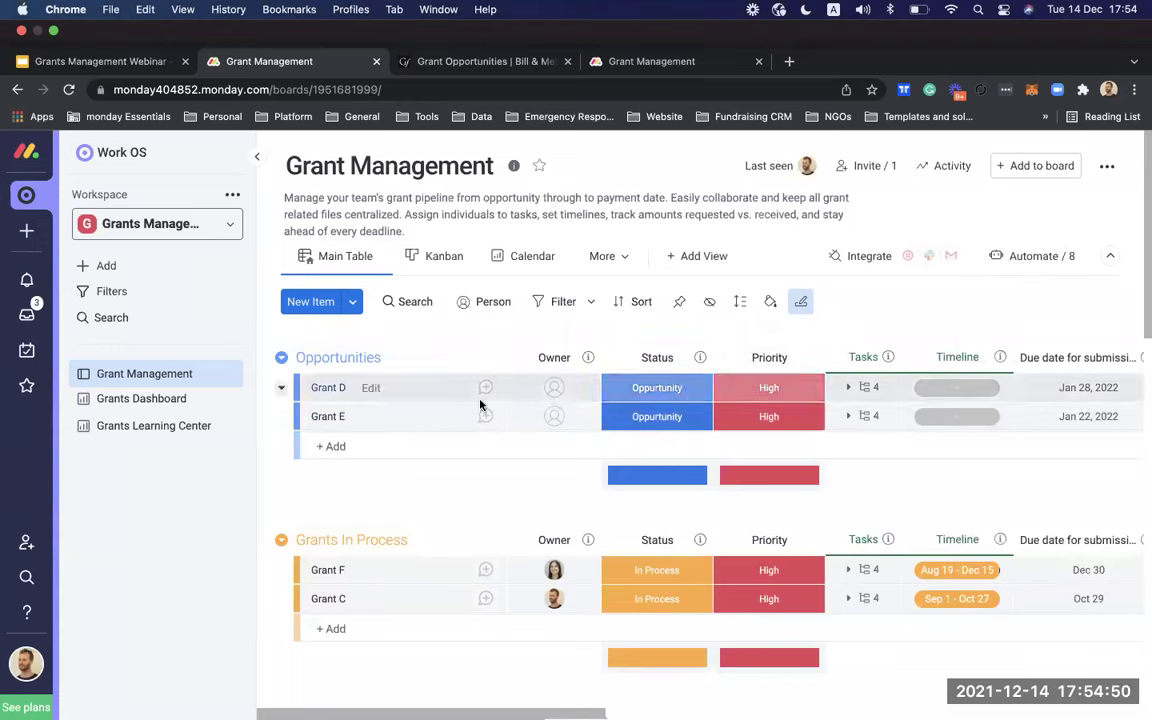
click(1000, 256)
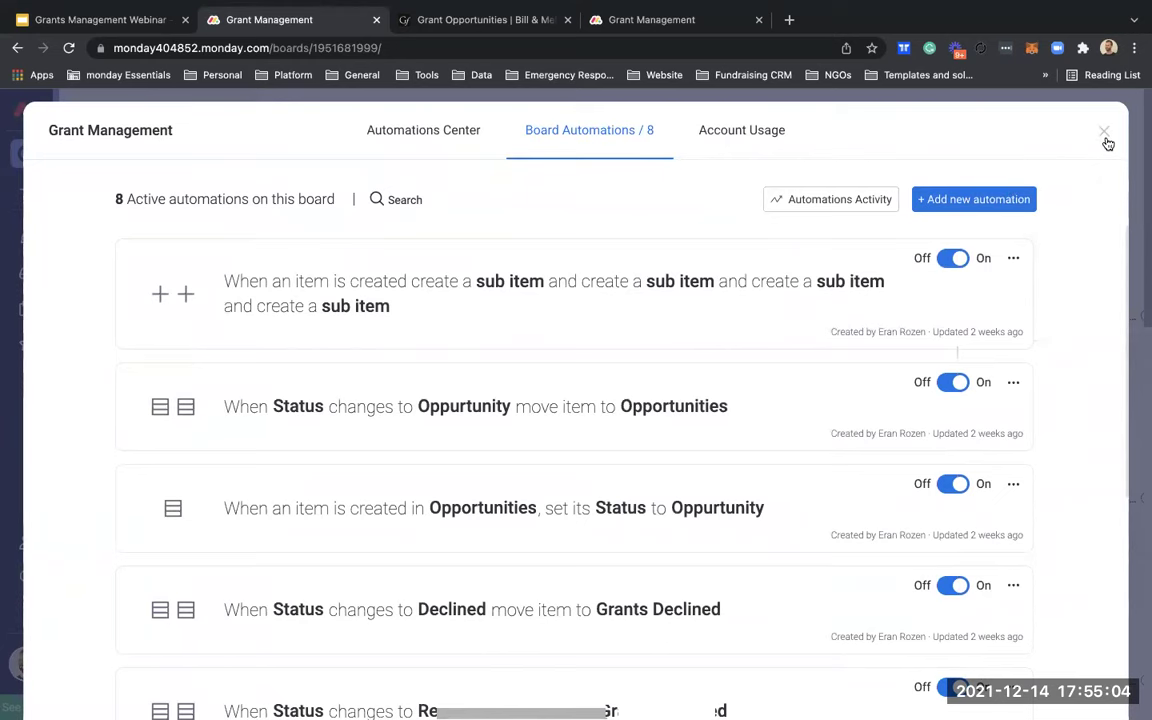
click(1104, 135)
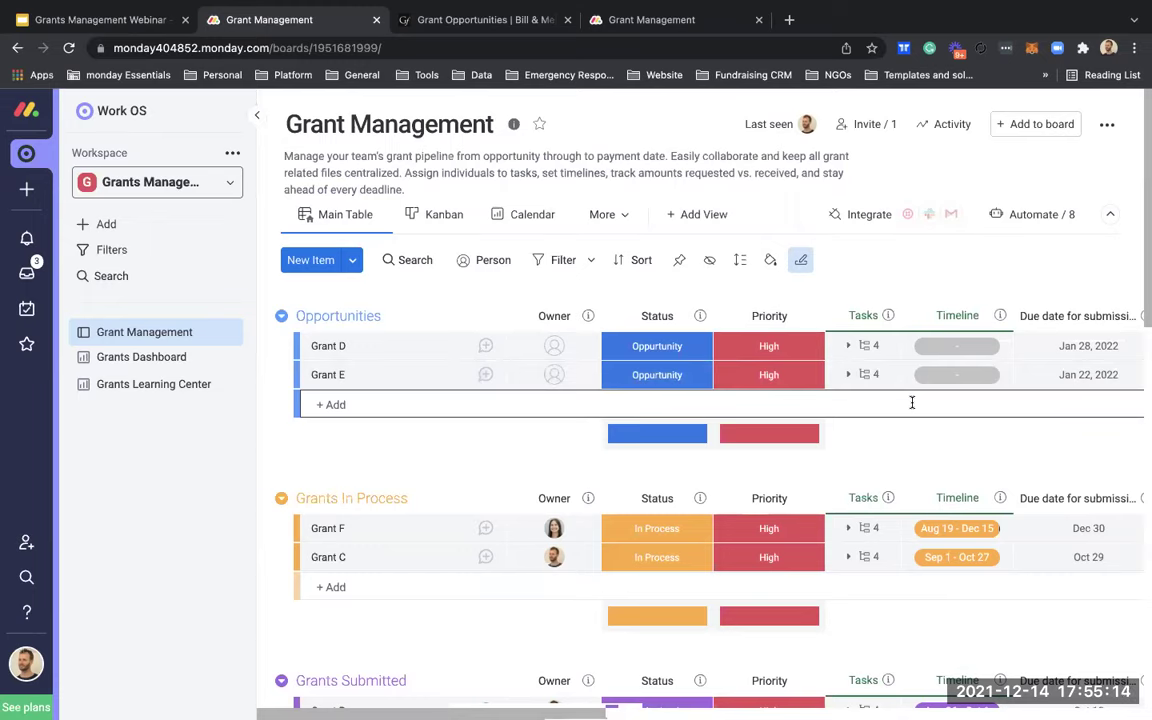
Step: Add a status column titled Grant type
scroll(866, 376, right, 2)
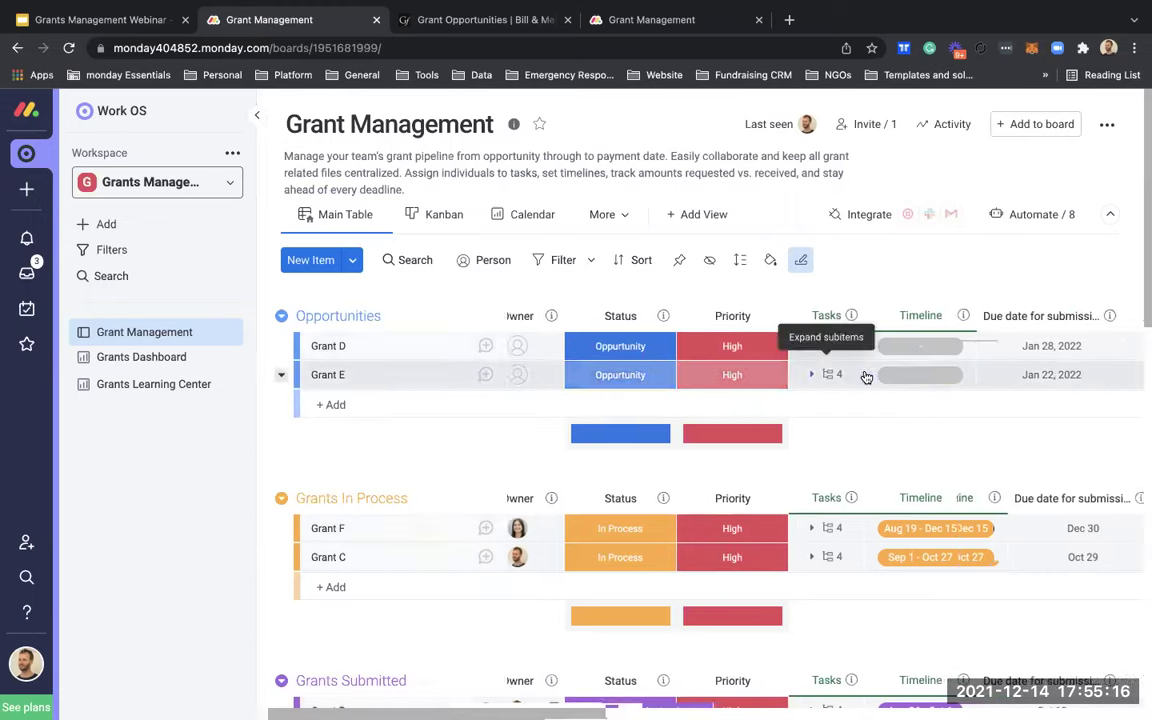
scroll(866, 376, right, 5)
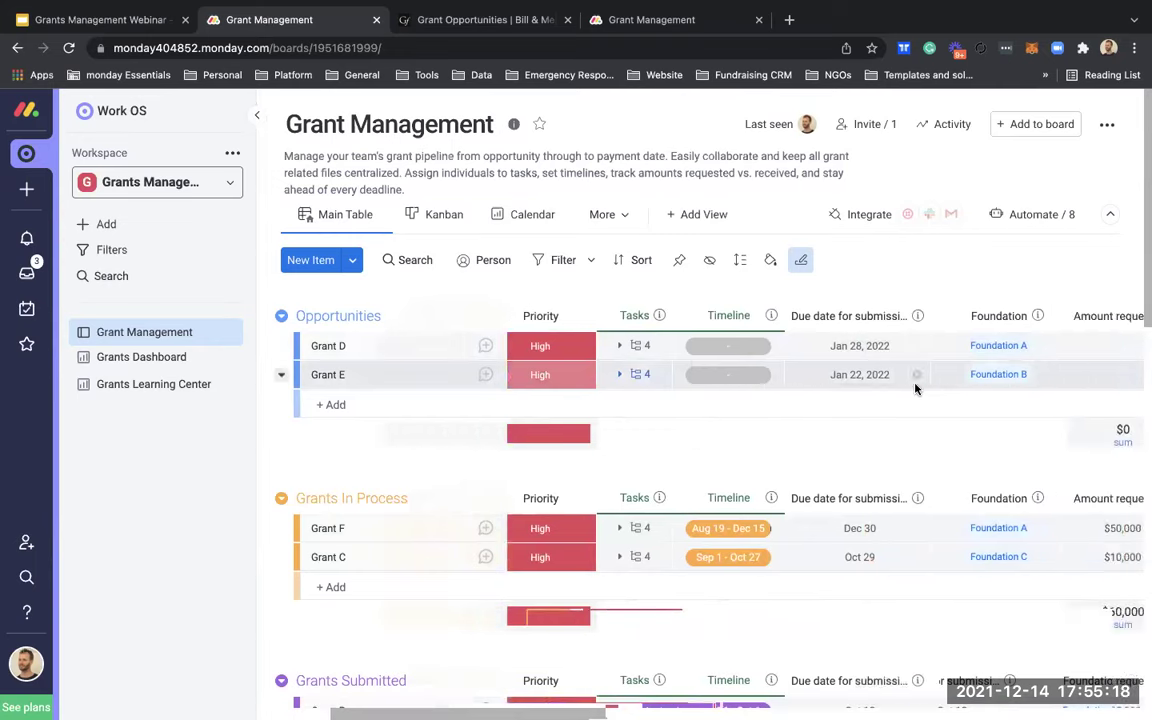
scroll(915, 388, right, 15)
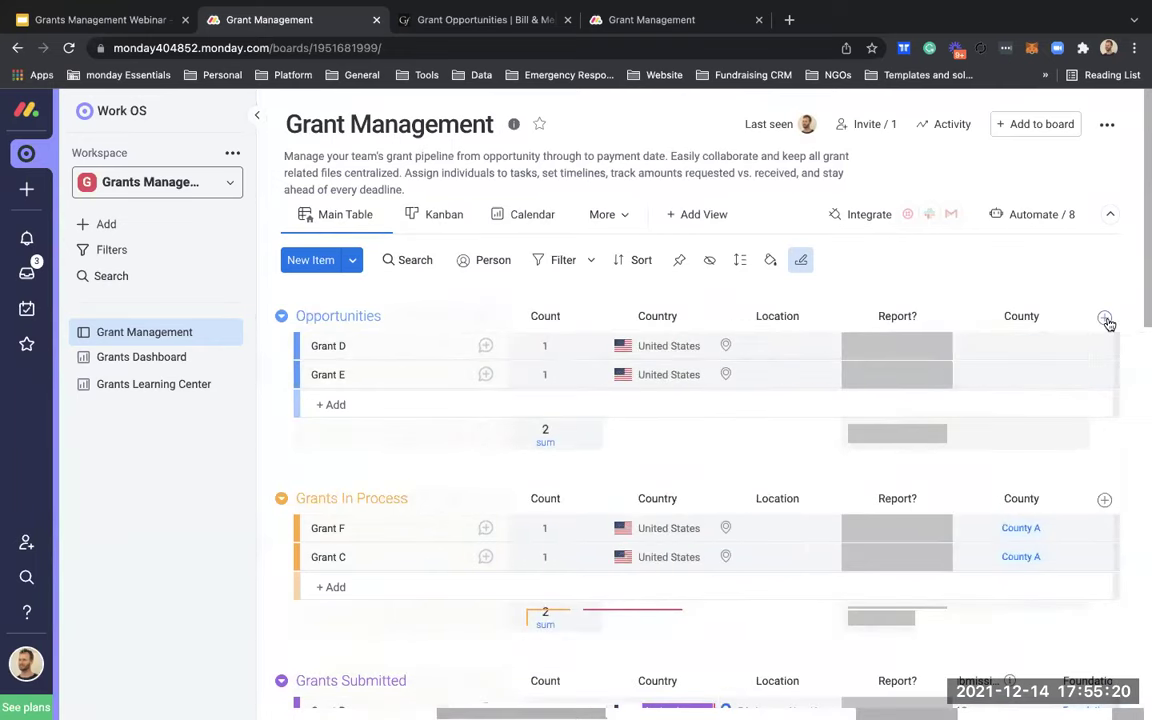
click(1105, 318)
click(888, 385)
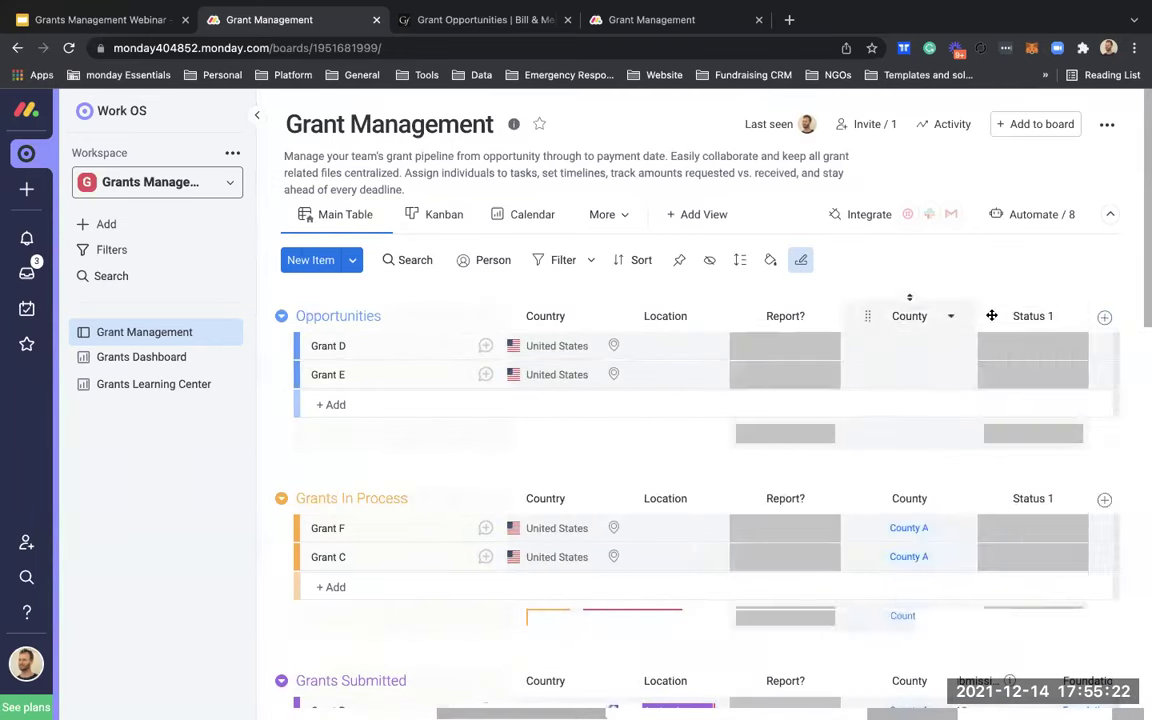
double_click(1016, 318)
text(Grant type)
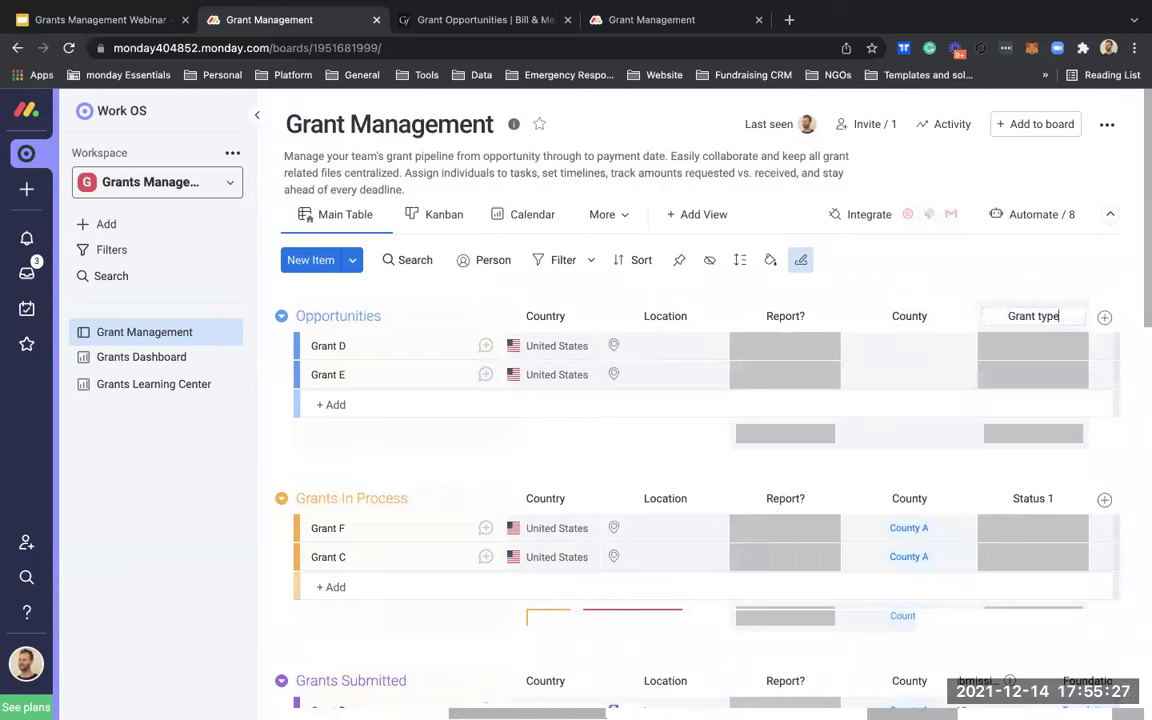
key(Return)
Step: Rename the Grant type labels Done, Working on it and Stuck to A, B and C
click(1055, 353)
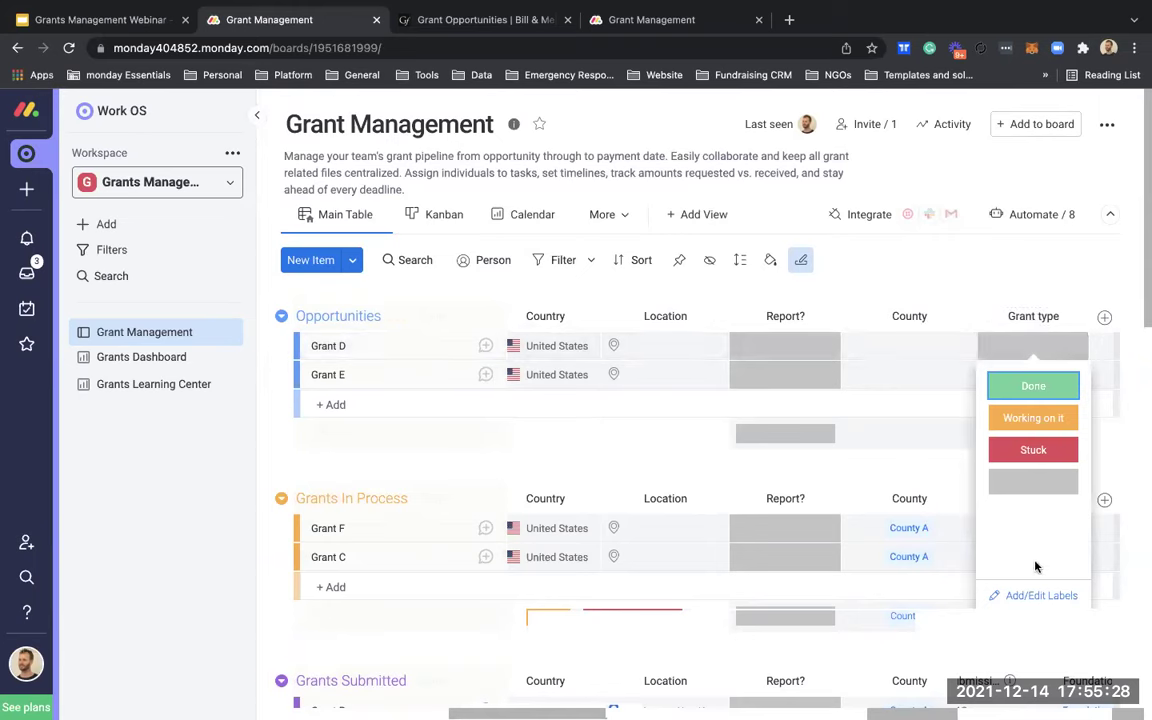
click(1038, 595)
click(1012, 214)
double_click(1016, 214)
text(A)
double_click(1028, 245)
triple_click(1030, 245)
text(B)
click(1022, 277)
double_click(1022, 277)
text(C)
click(923, 291)
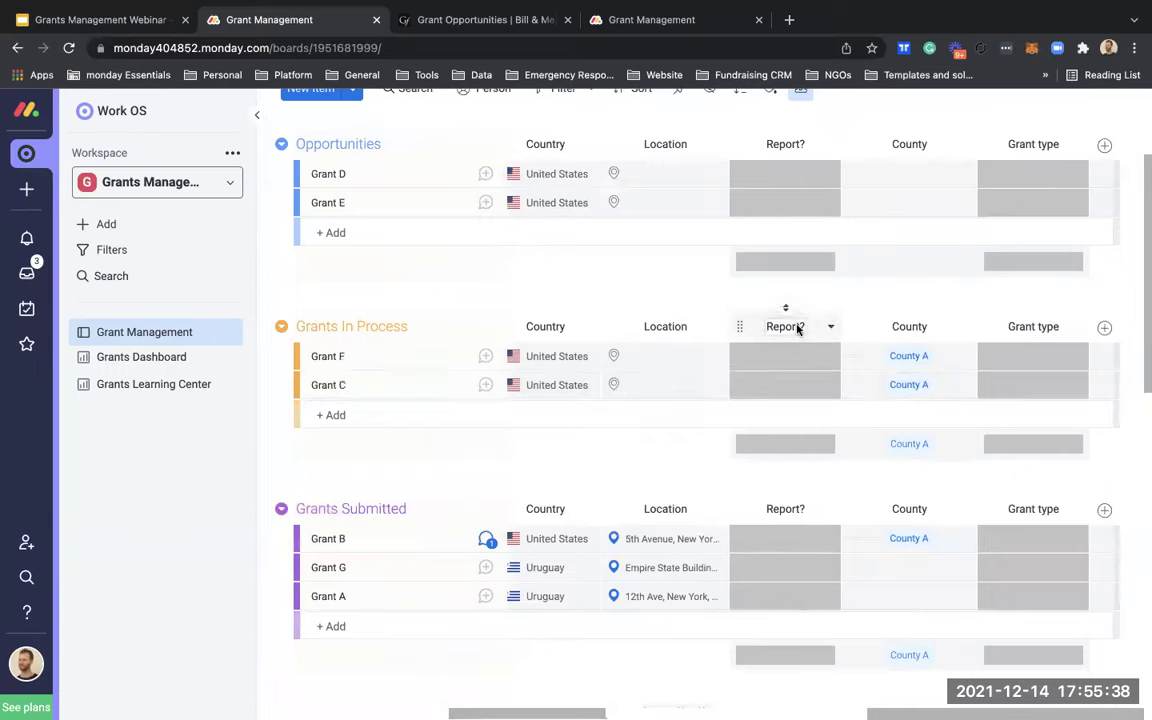
Step: Set Grant D's Grant type to A and Grant E's to B
scroll(800, 325, up, 2)
click(1018, 270)
click(1013, 304)
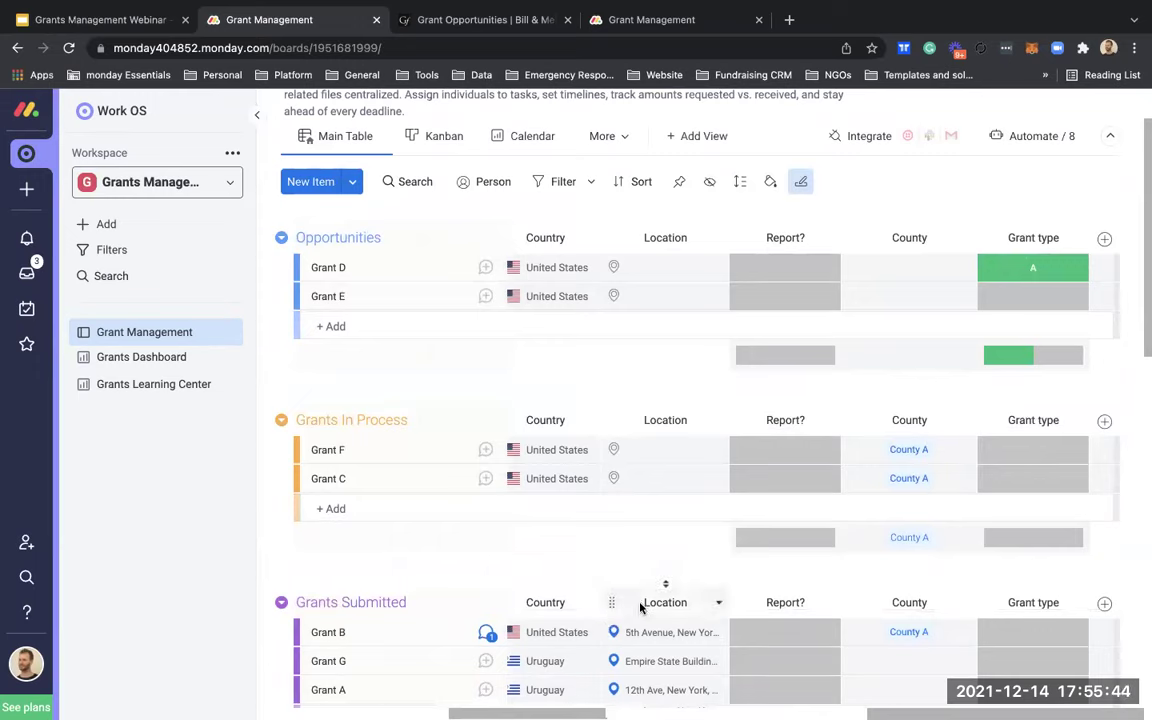
click(1021, 300)
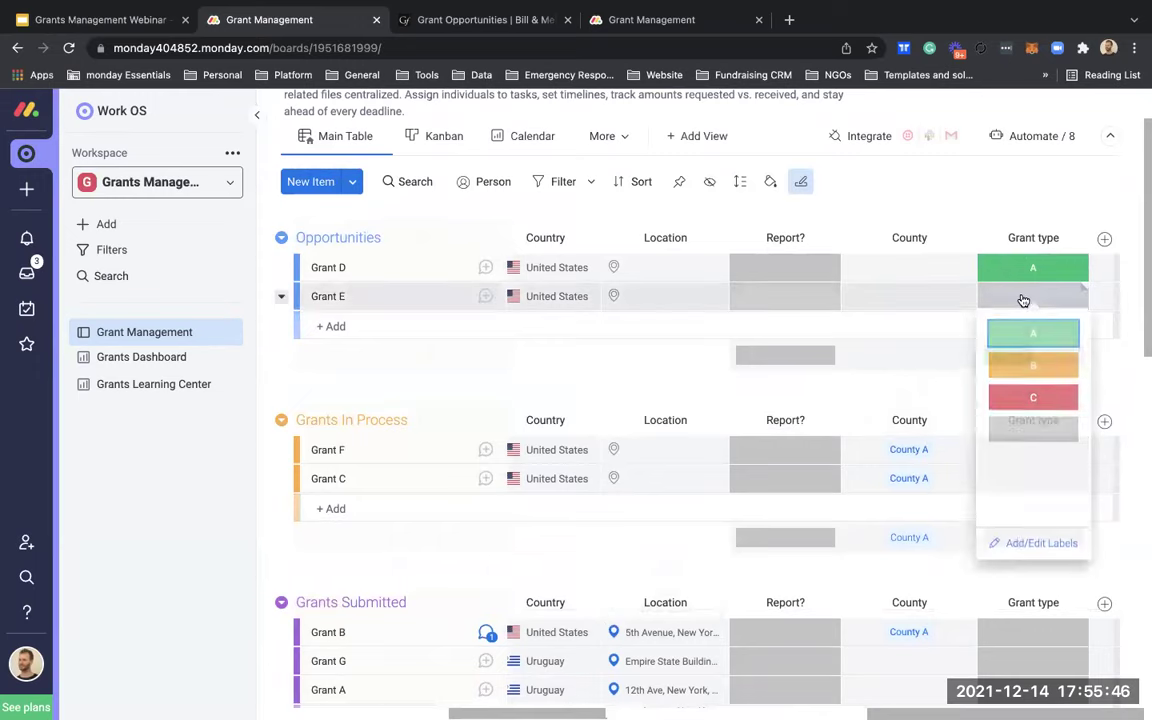
click(1025, 366)
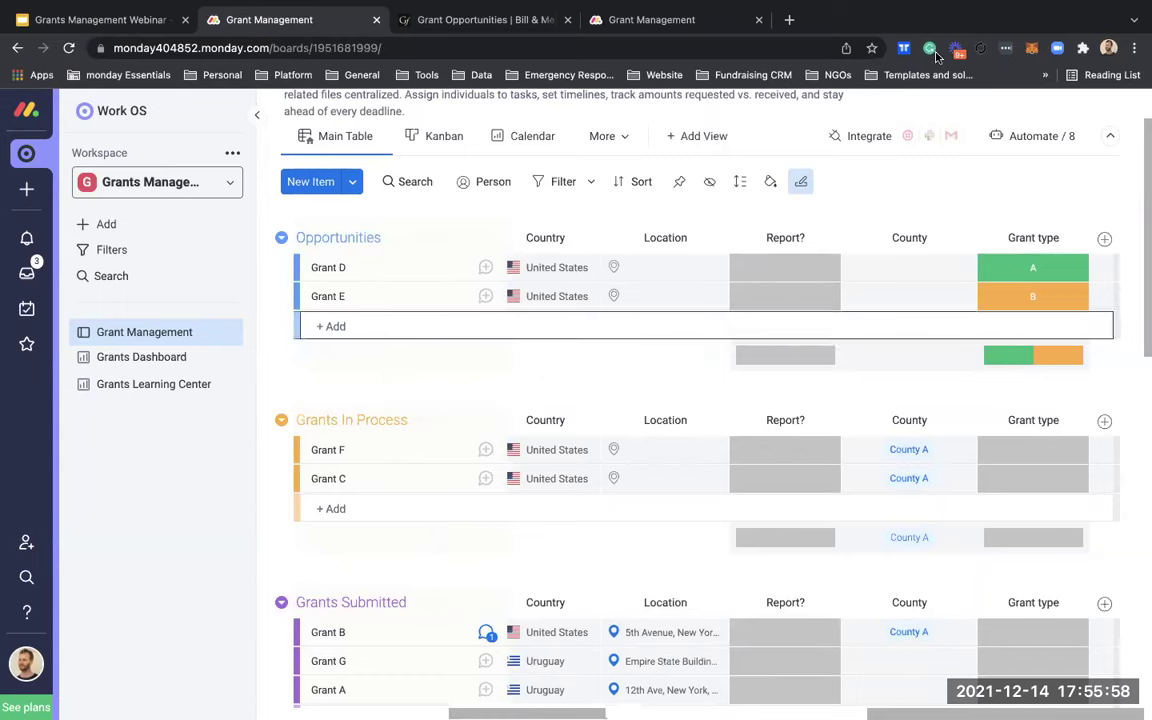
click(1000, 131)
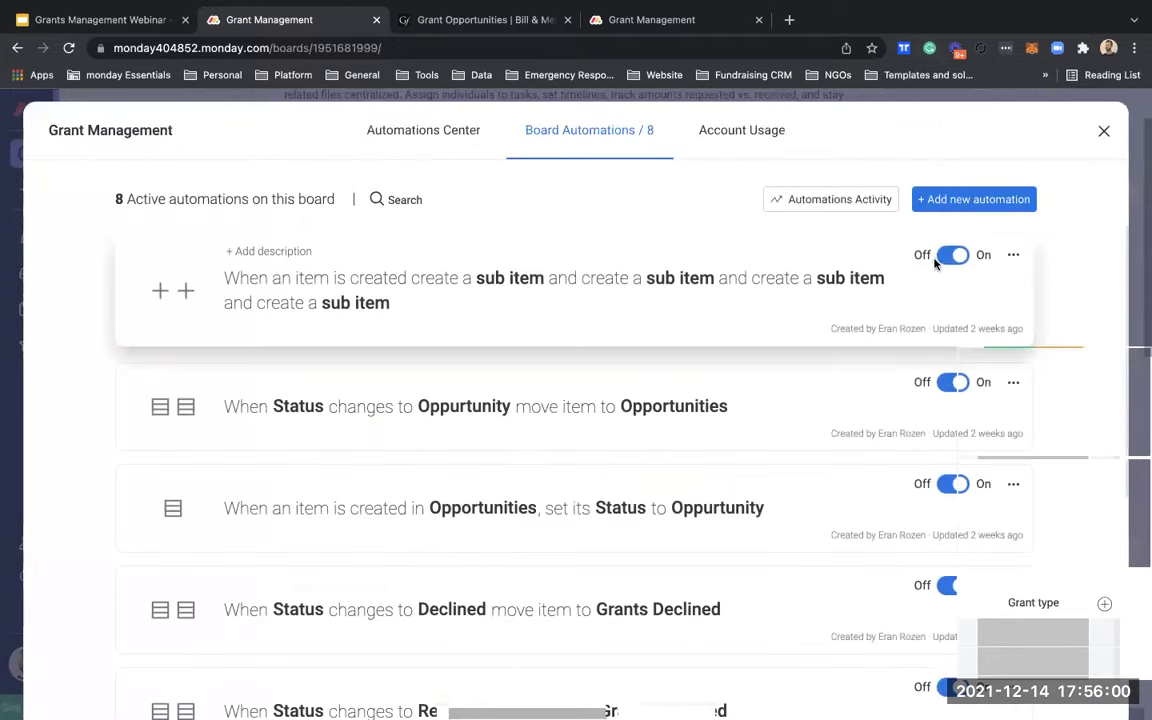
click(948, 257)
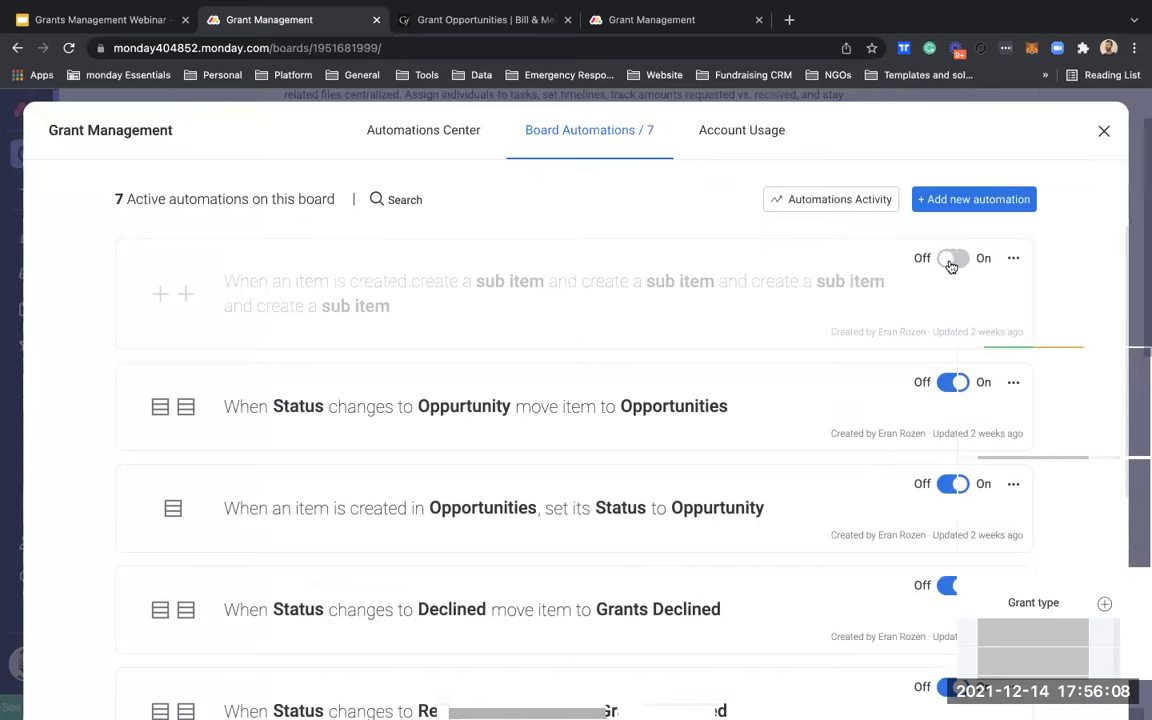
click(950, 258)
click(1104, 130)
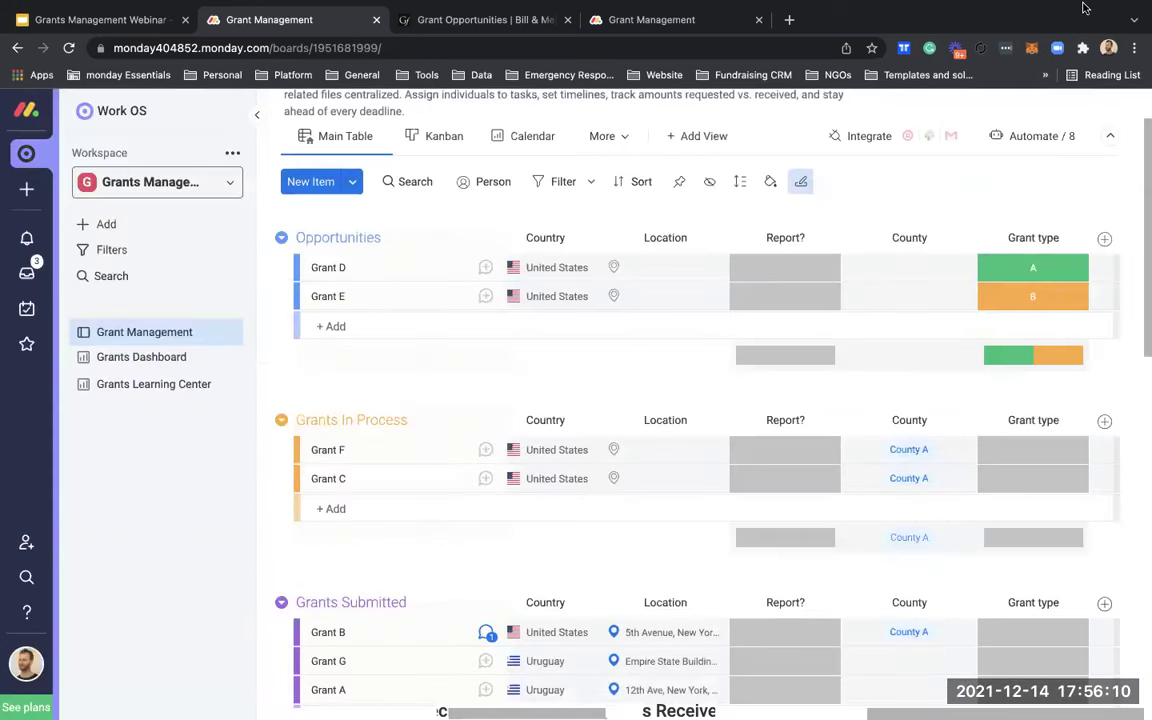
mouse_move(1085, 8)
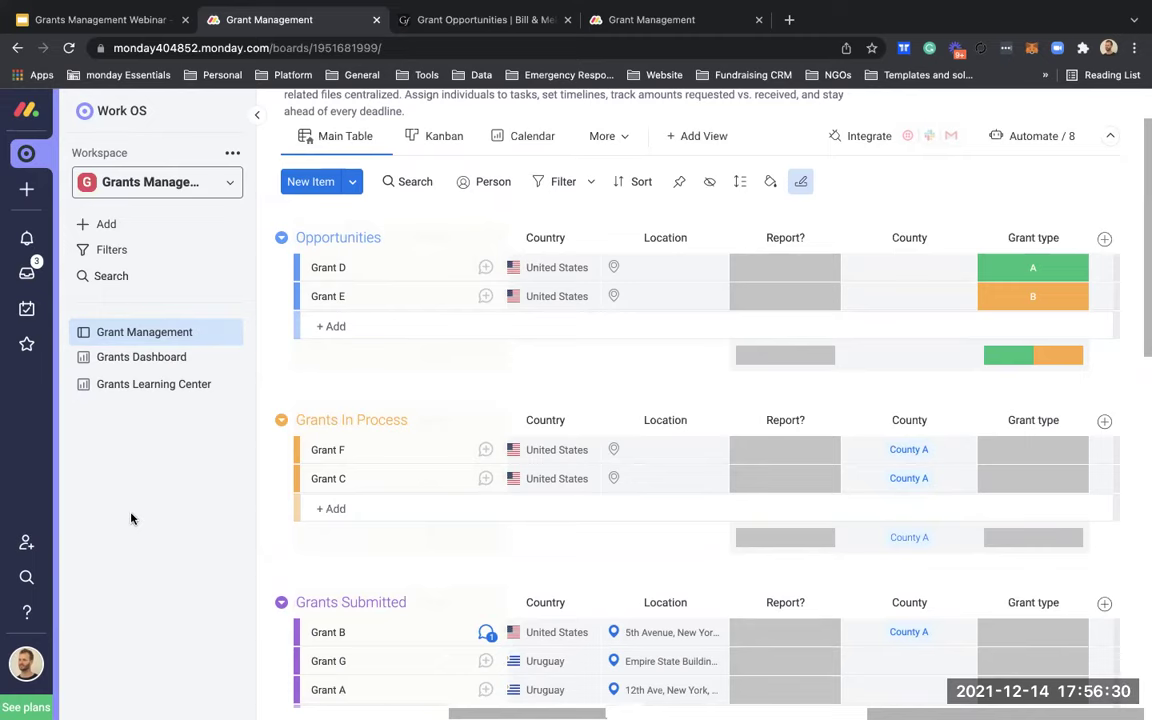
Step: Create a new board named Foundations board and delete its second group
click(147, 233)
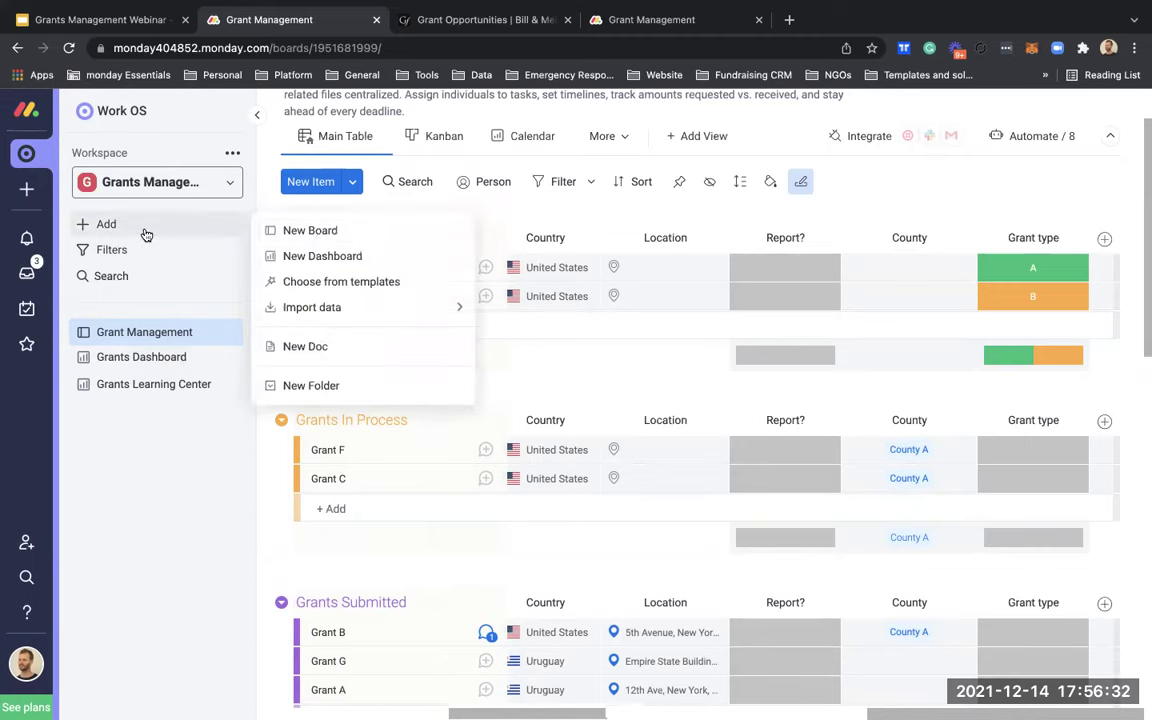
click(323, 233)
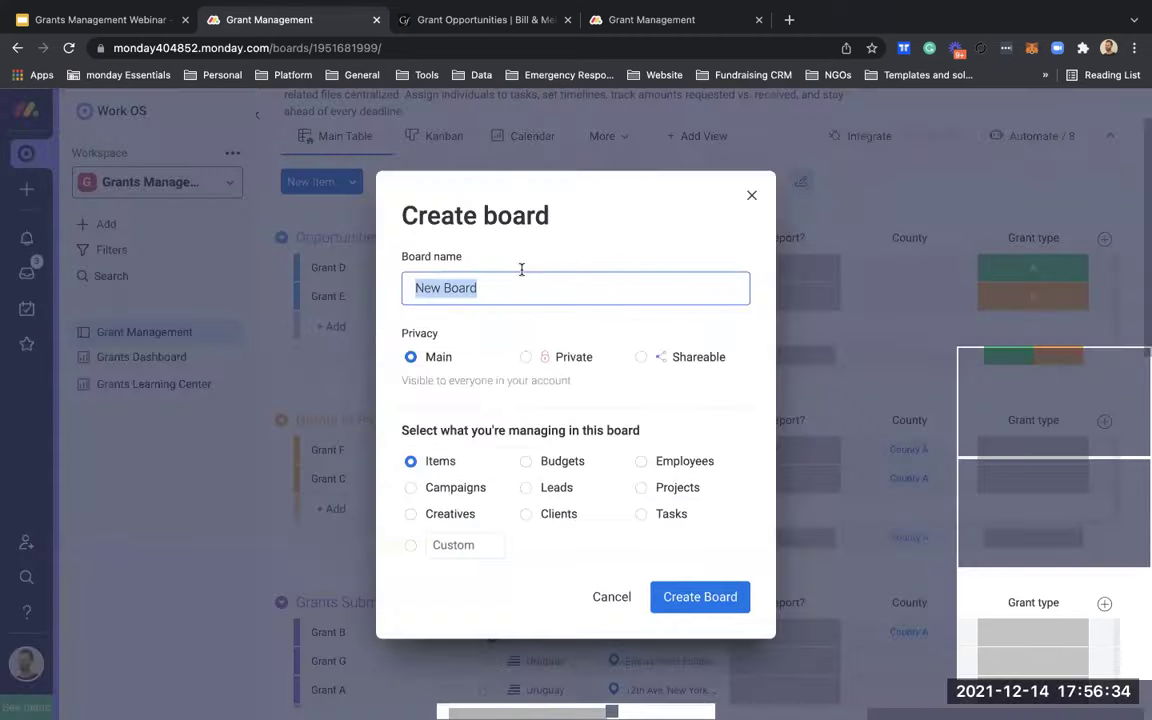
text(Foundation s board)
key(Return)
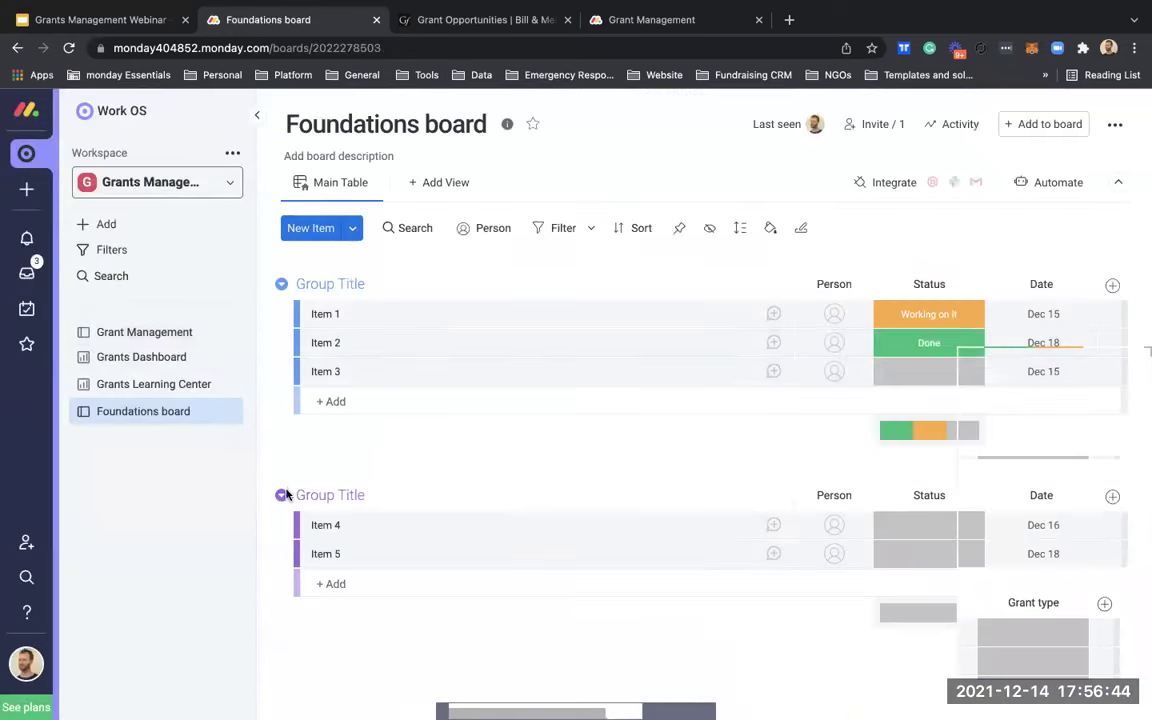
click(286, 494)
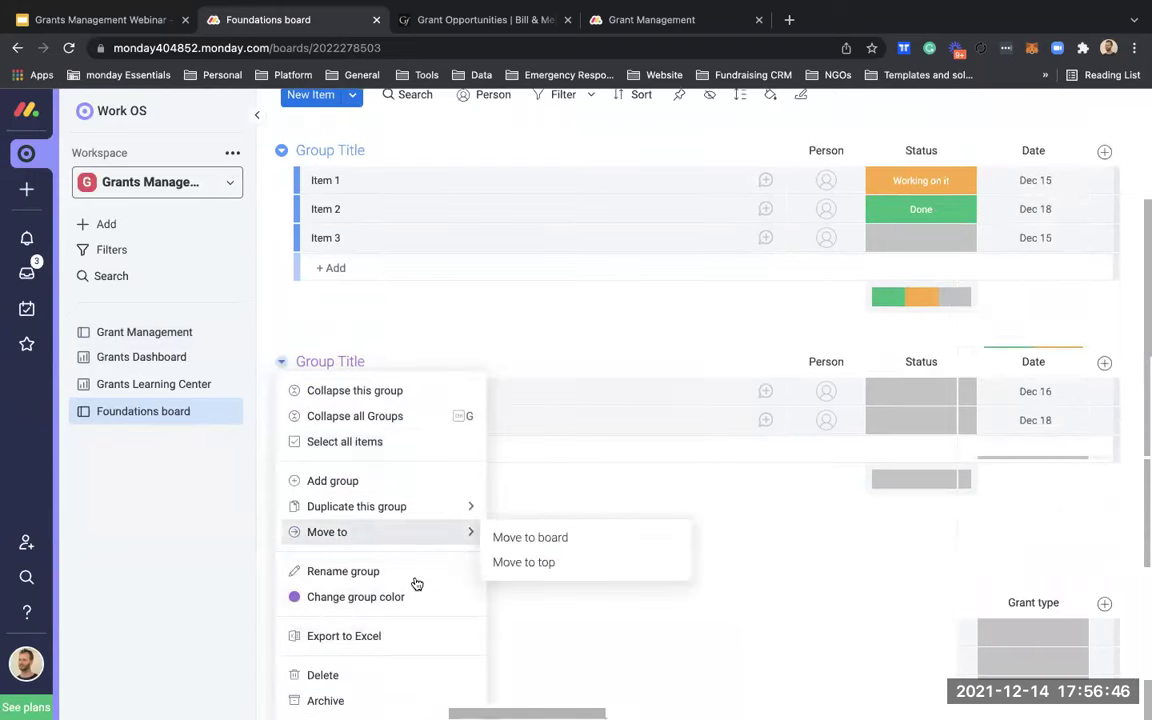
click(350, 675)
click(768, 195)
Step: Rename the items to Foundation A and FOundation B, and delete Item 3
click(370, 313)
text(Foundat)
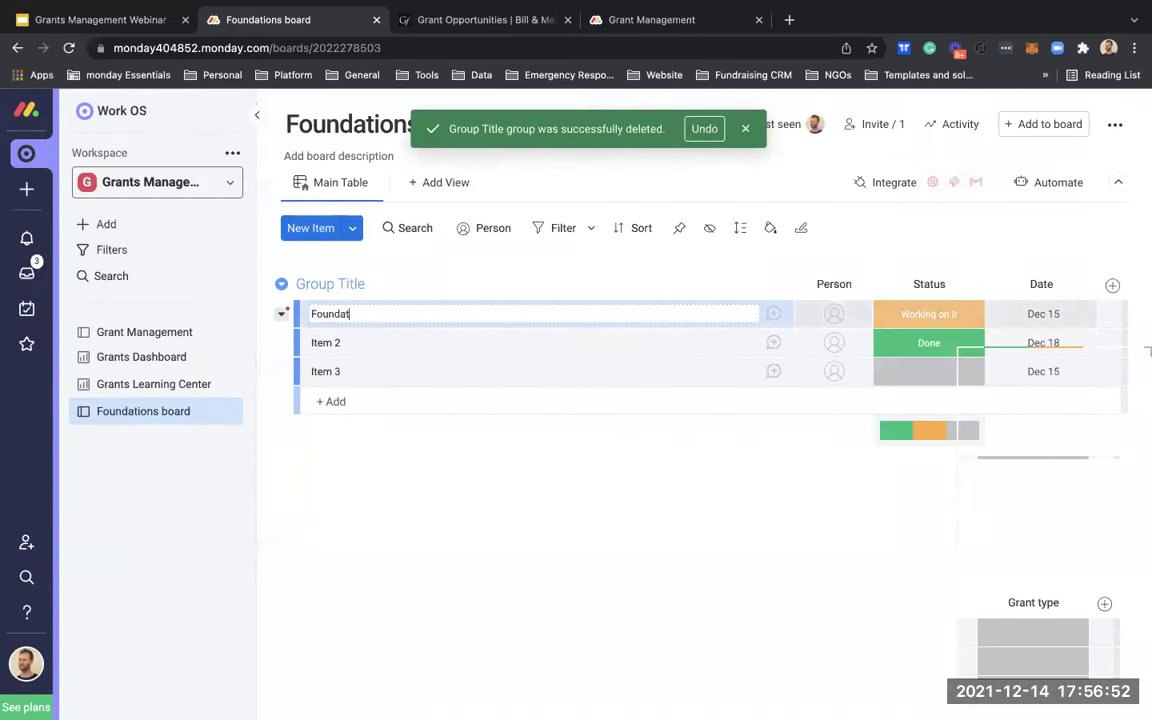
text(ion A)
key(Return)
click(365, 343)
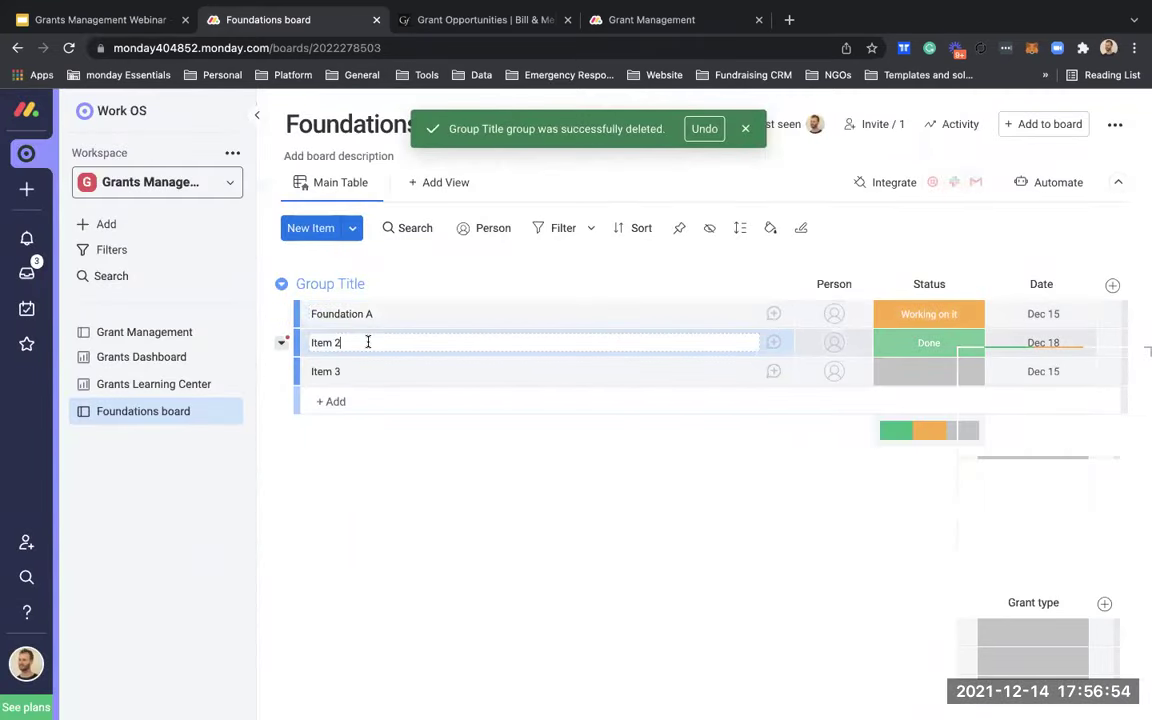
text(FOundation B)
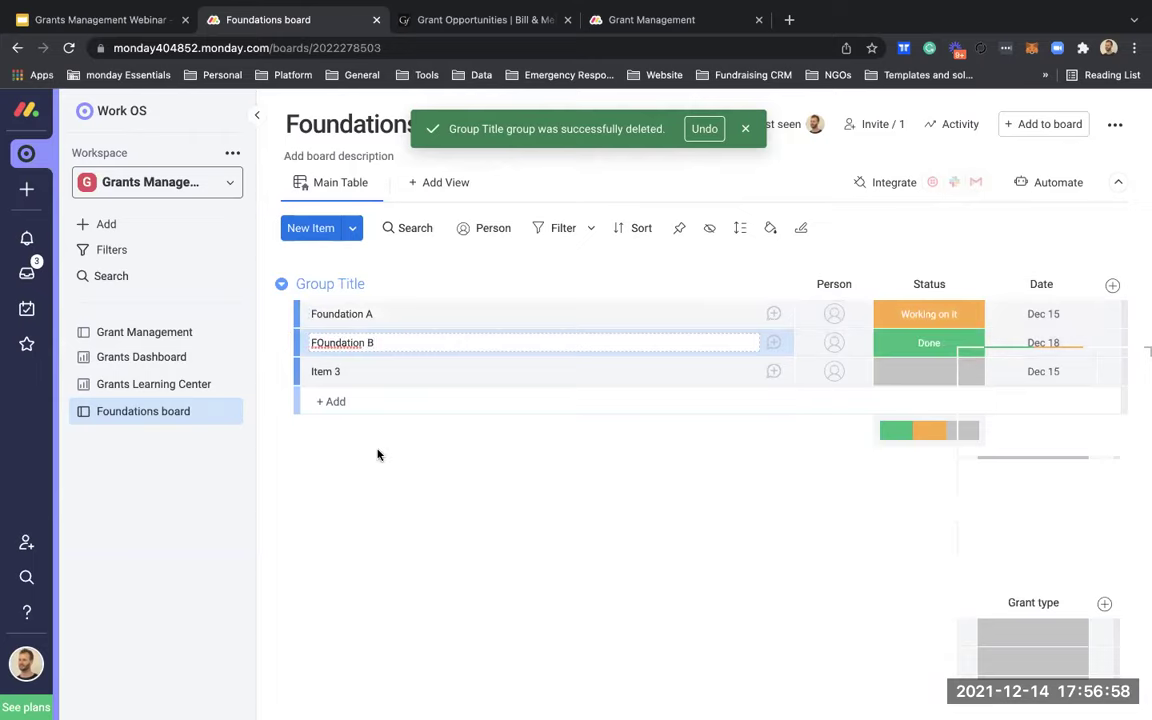
key(Return)
click(306, 371)
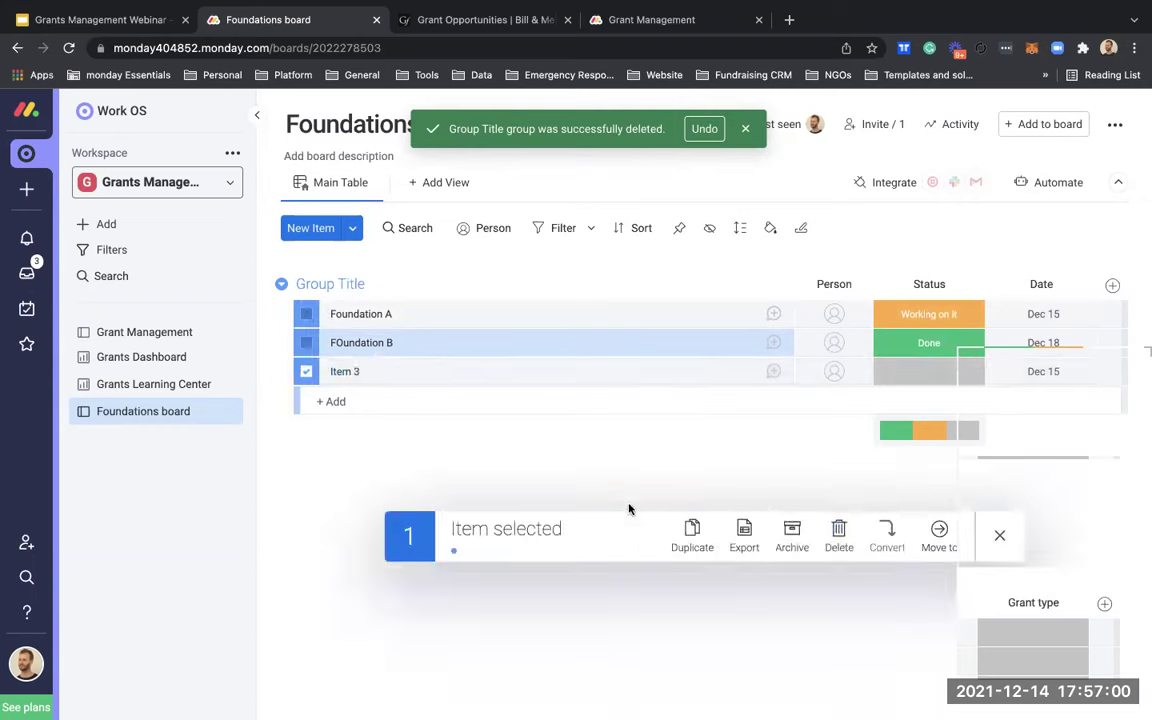
click(840, 531)
click(756, 205)
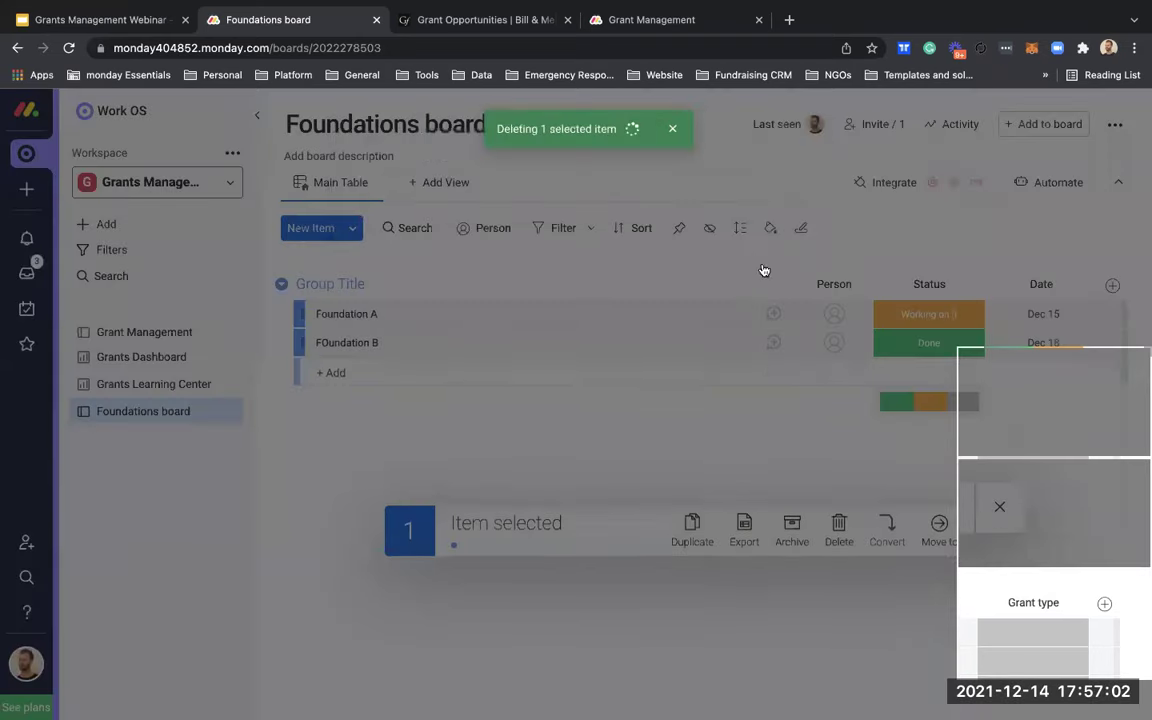
Step: Delete the default Person, Status and Date columns
click(864, 286)
click(782, 695)
click(772, 214)
click(977, 285)
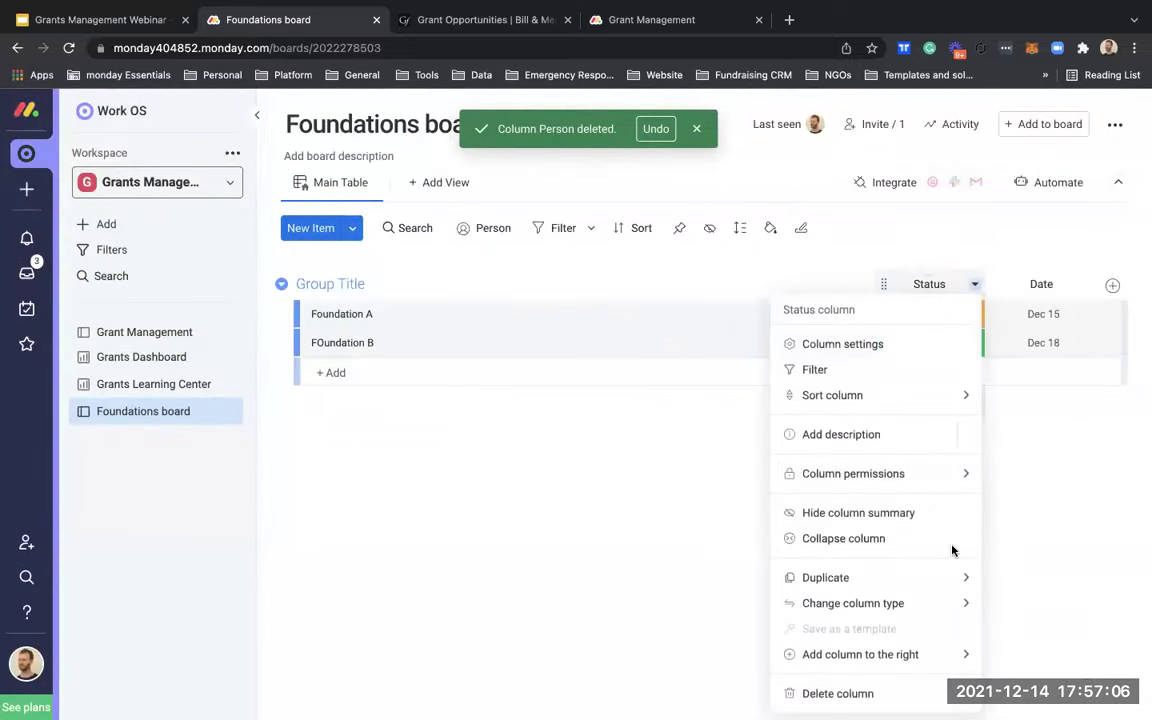
click(944, 690)
click(751, 212)
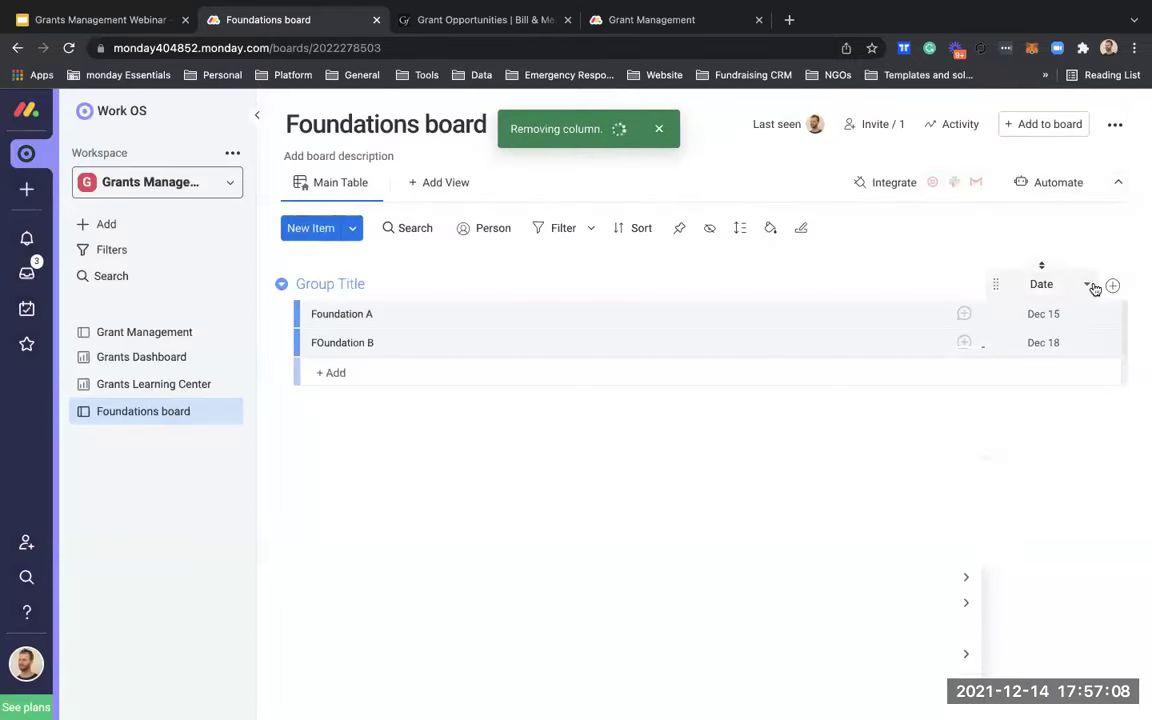
click(1086, 284)
click(949, 700)
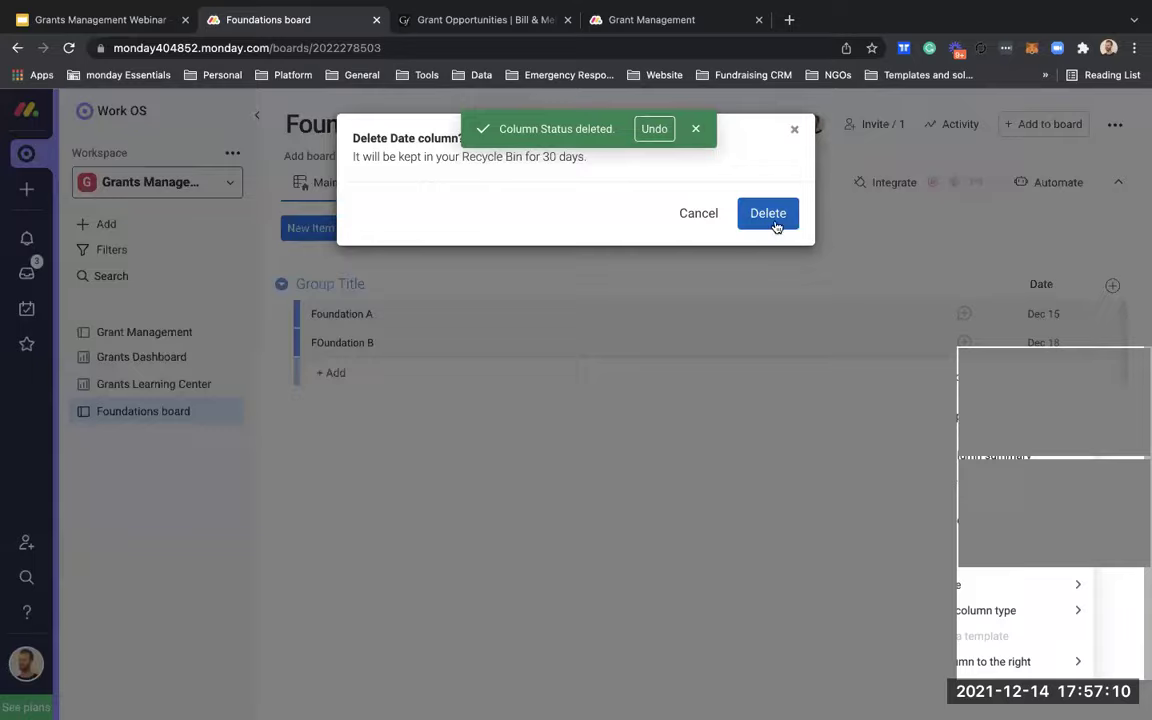
click(770, 216)
Step: Add a Connect boards column and begin choosing boards to link
click(1113, 289)
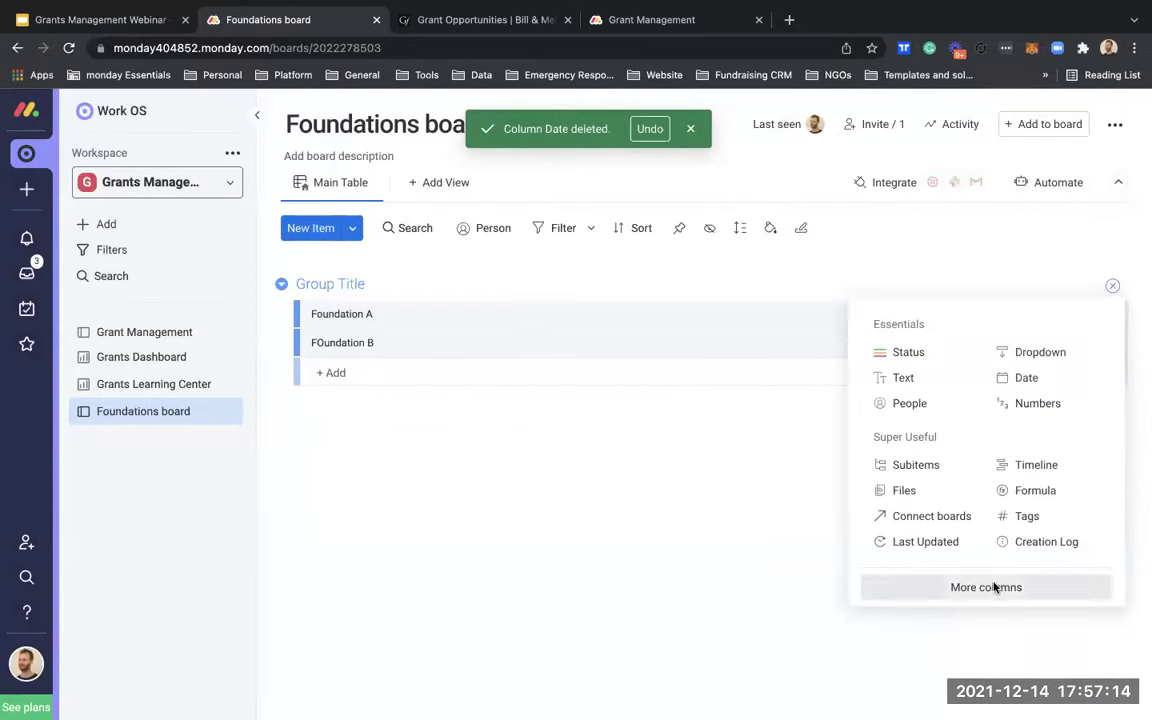
click(958, 522)
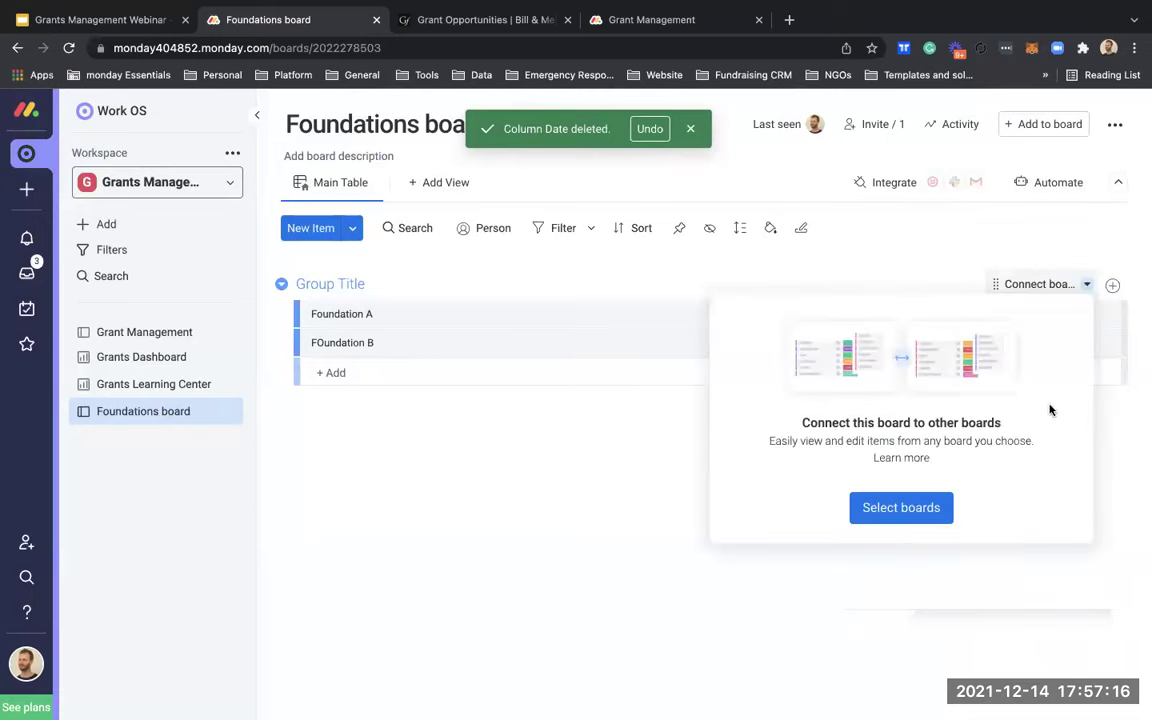
click(929, 510)
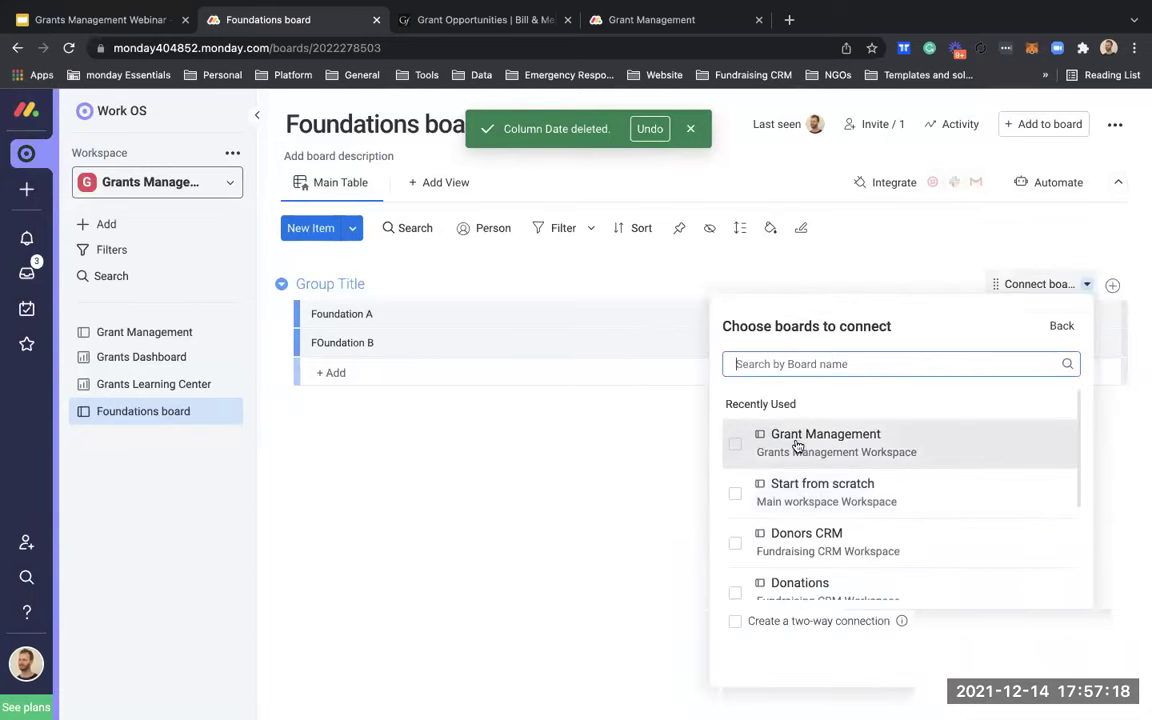
Step: Connect the column two-way to the Grant Management board, skipping the mirror column
click(735, 455)
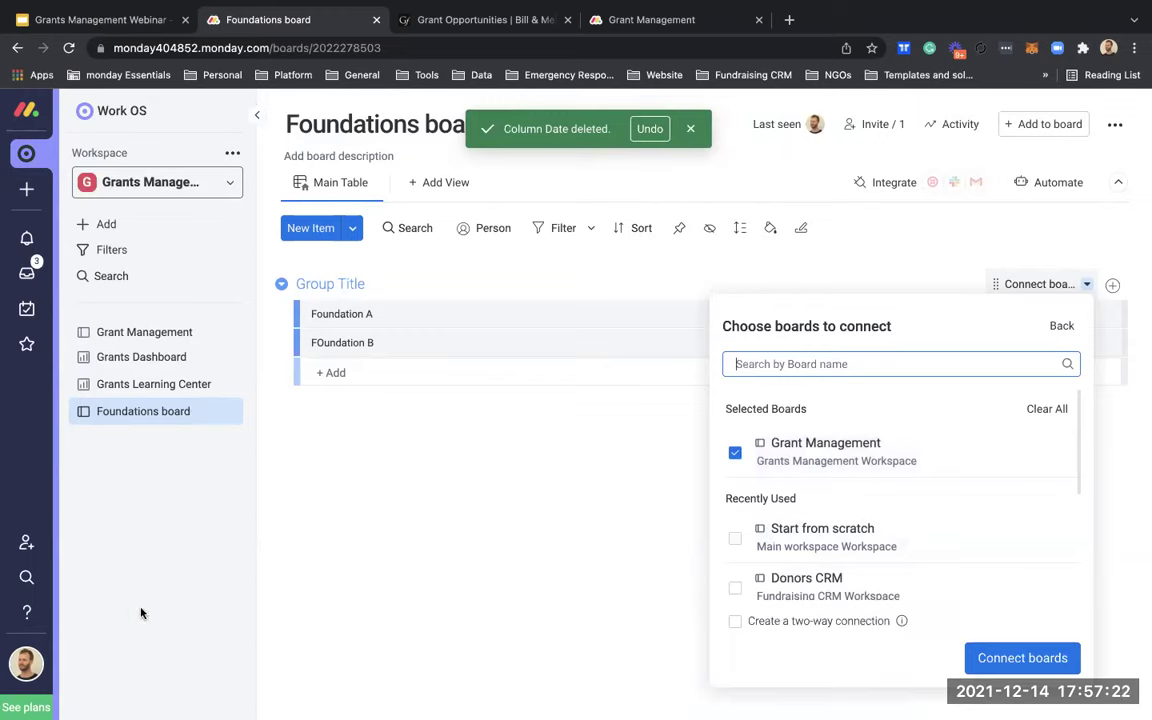
click(736, 622)
click(736, 621)
click(1012, 658)
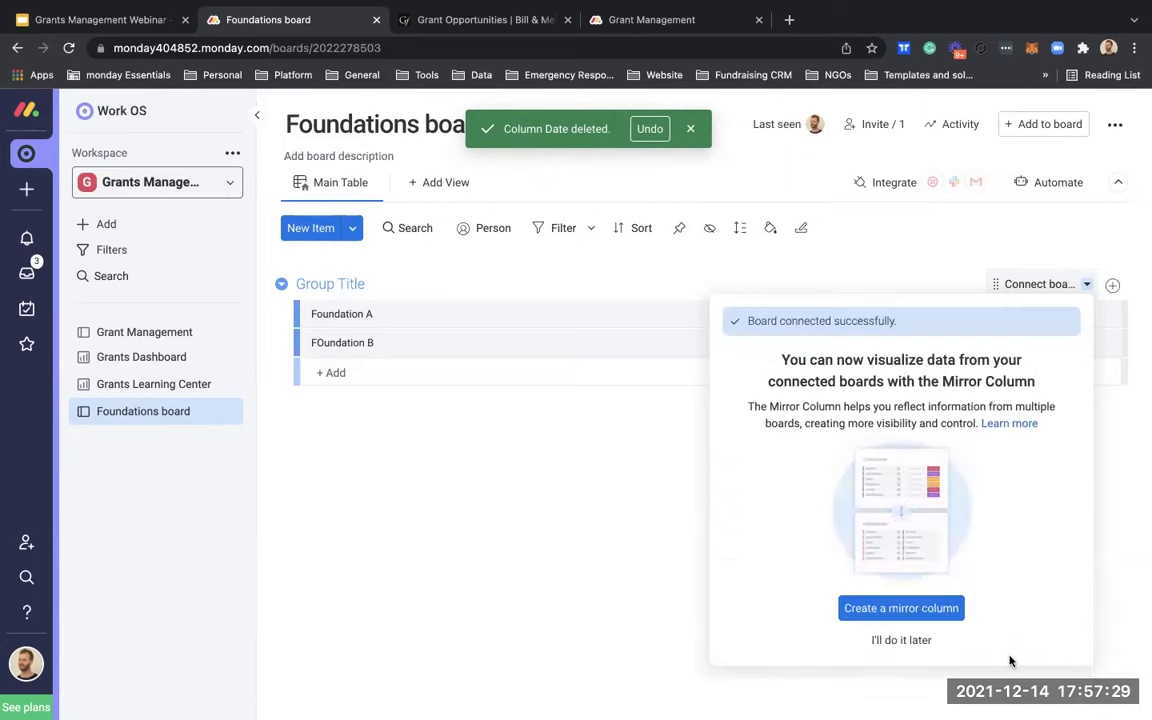
click(901, 640)
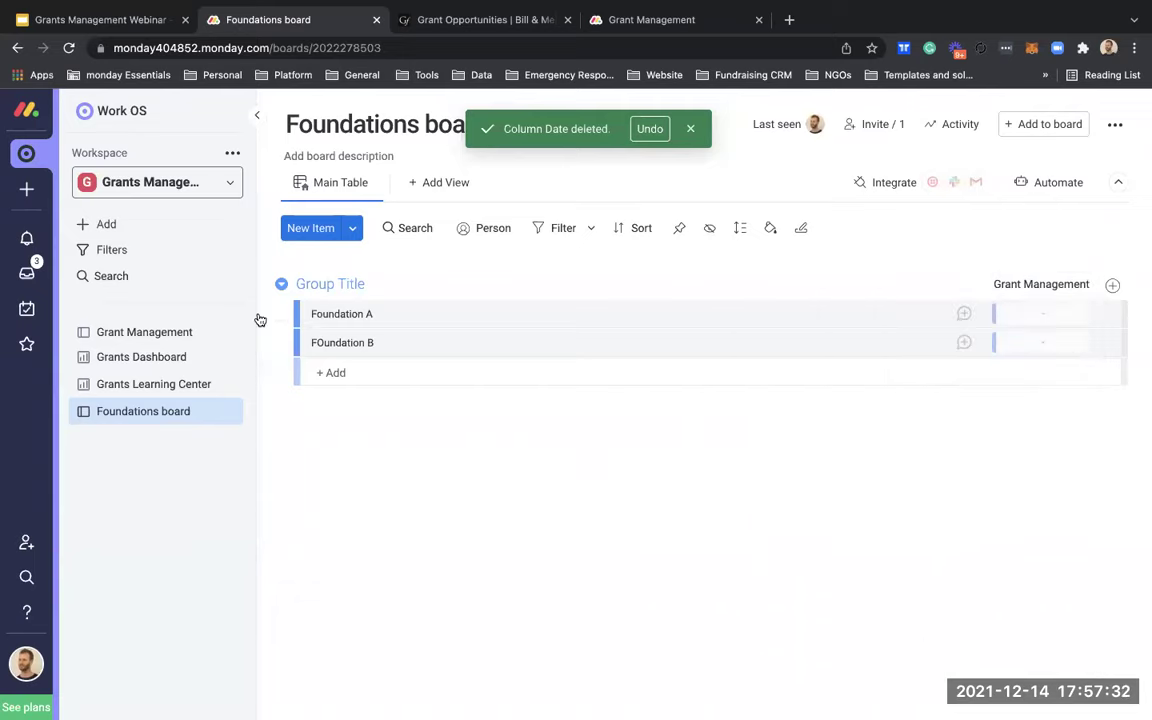
Step: Return to the Grant Management board and browse its quick filters
click(150, 335)
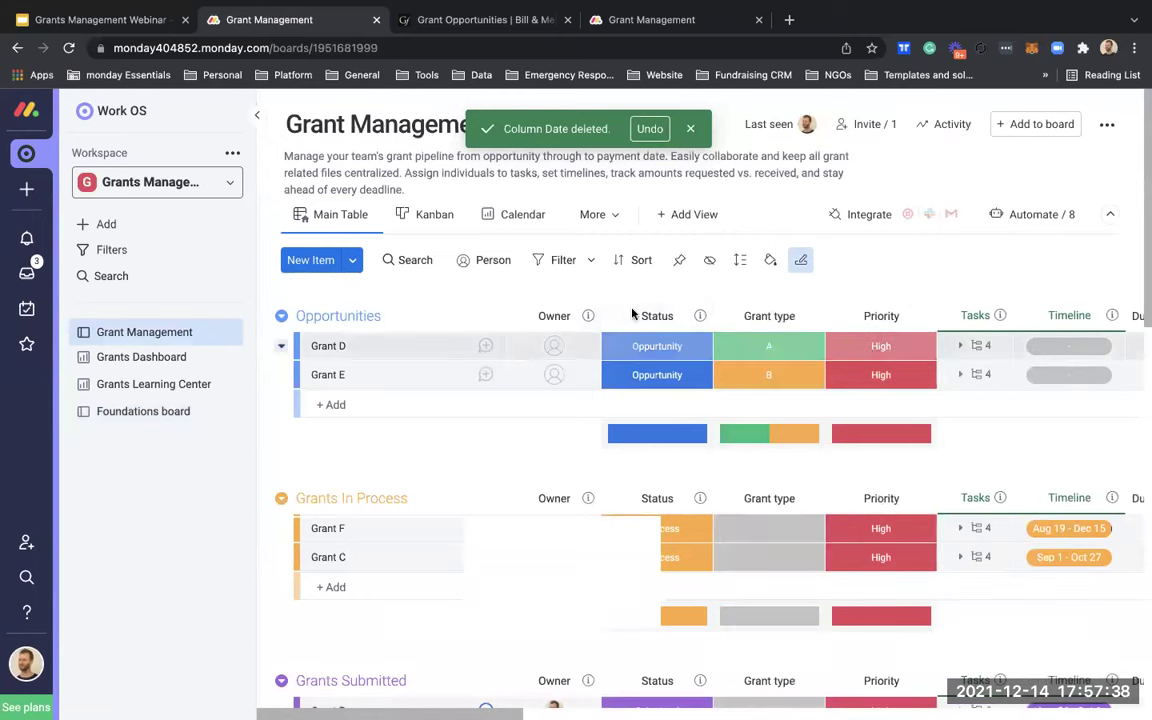
click(555, 262)
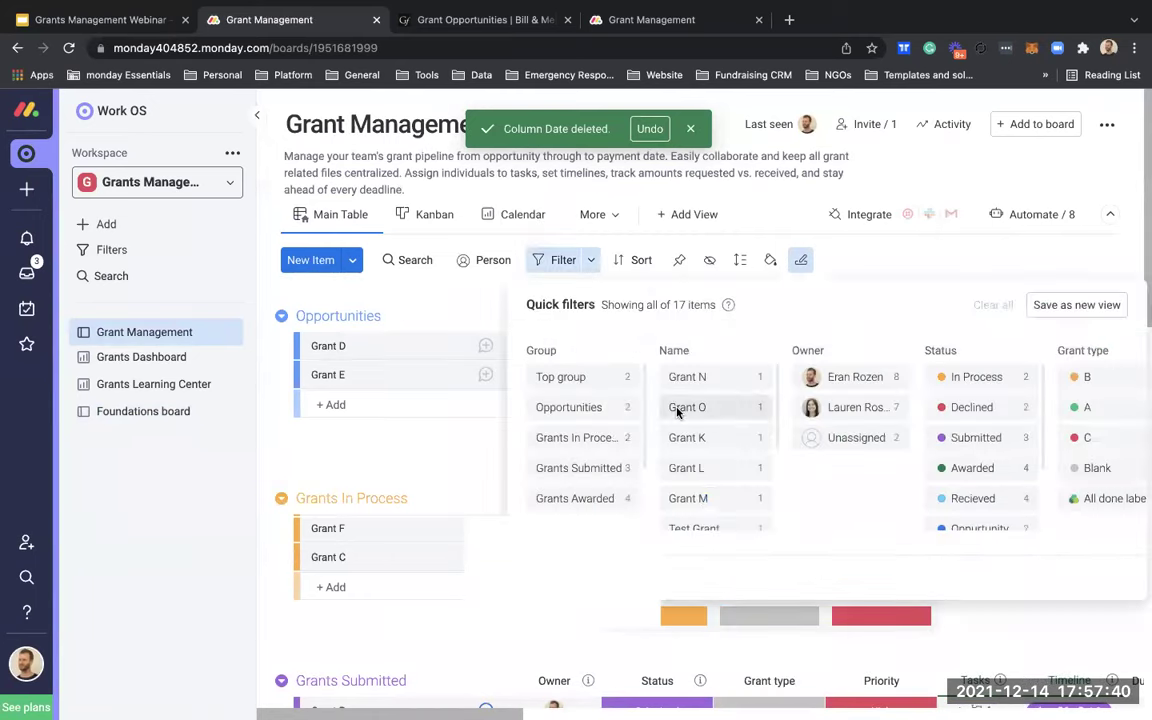
scroll(690, 436, right, 2)
scroll(693, 436, right, 5)
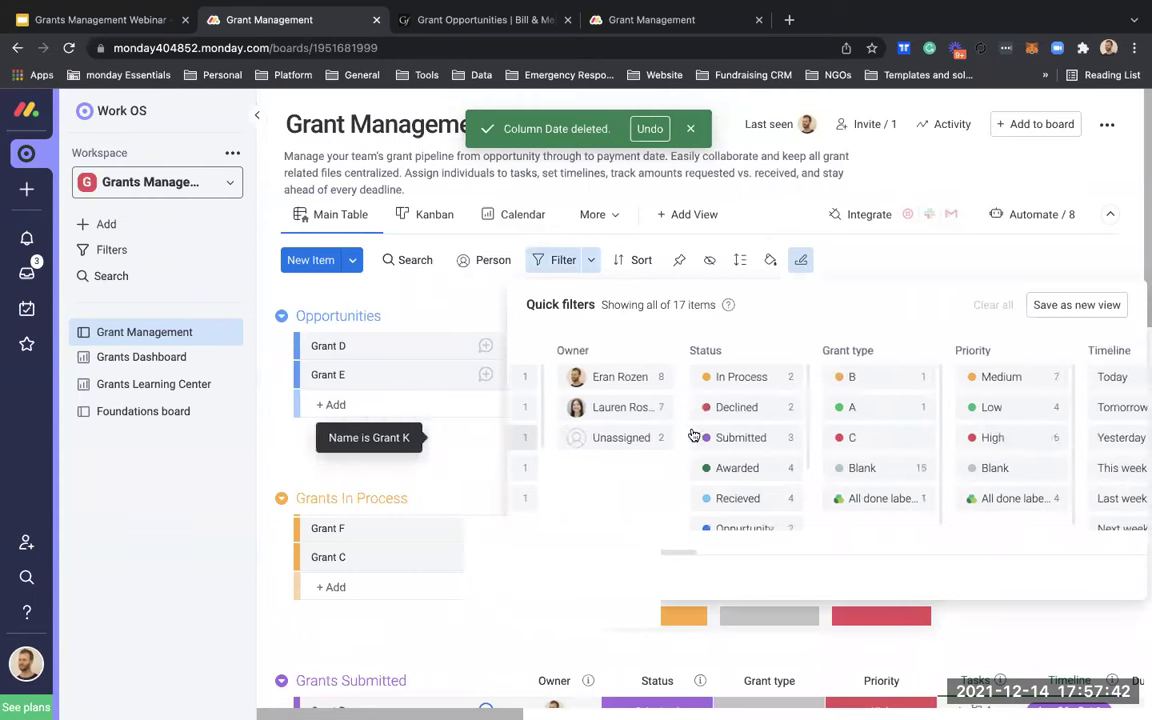
scroll(797, 411, left, 4)
scroll(800, 416, right, 1)
scroll(876, 419, right, 3)
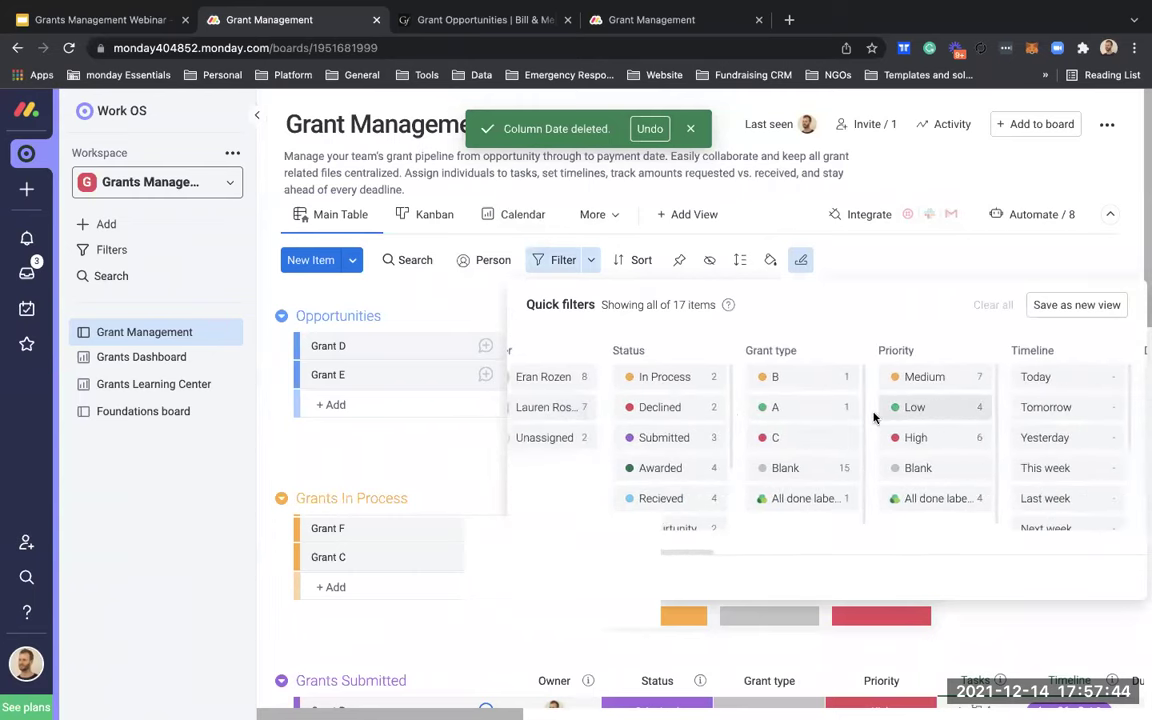
scroll(874, 414, left, 6)
scroll(787, 496, left, 3)
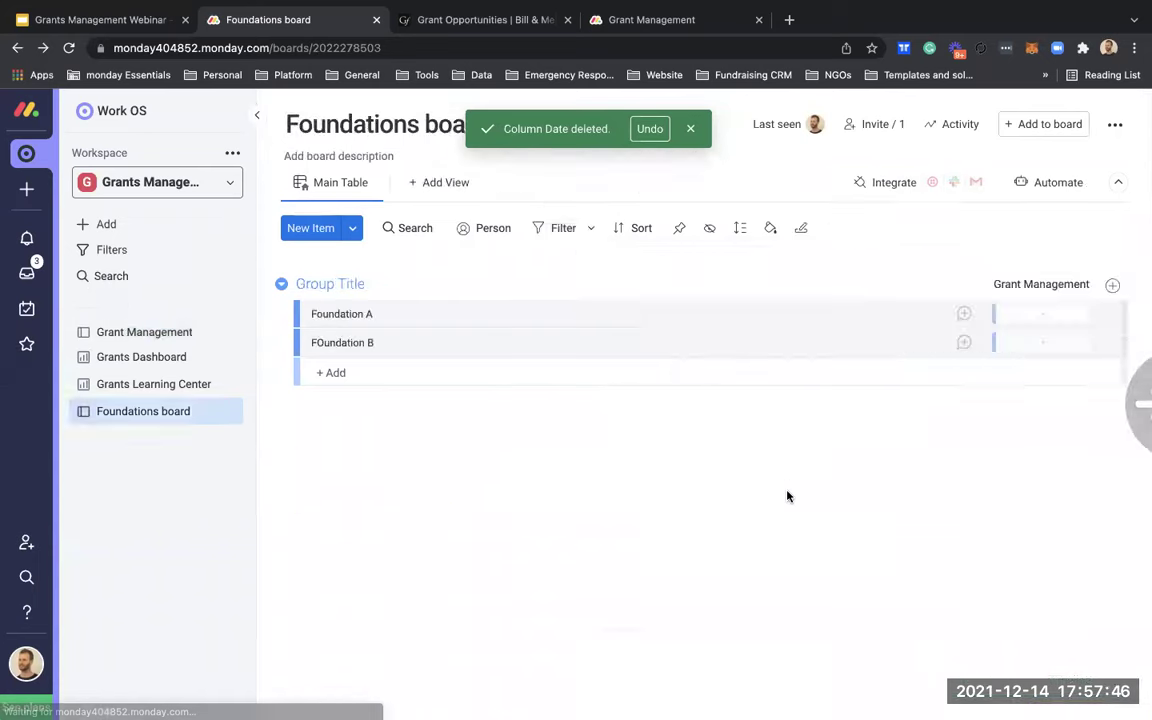
Step: Clear the In Process status filter so the full board shows
click(152, 332)
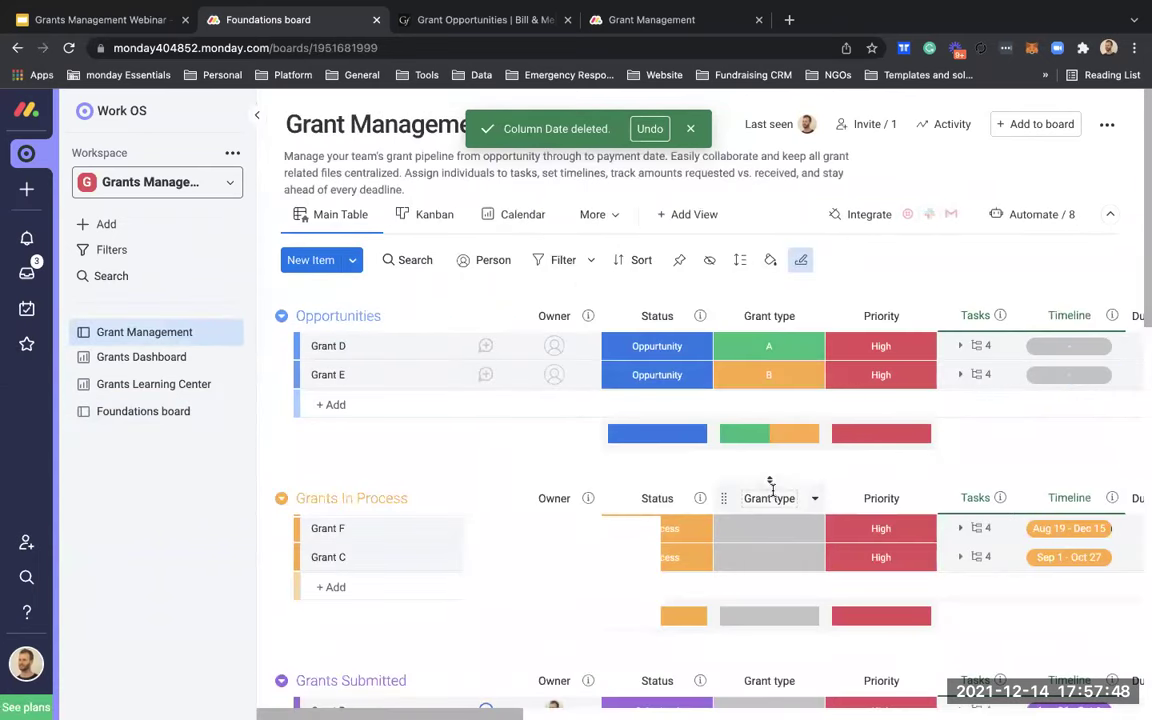
scroll(776, 490, right, 7)
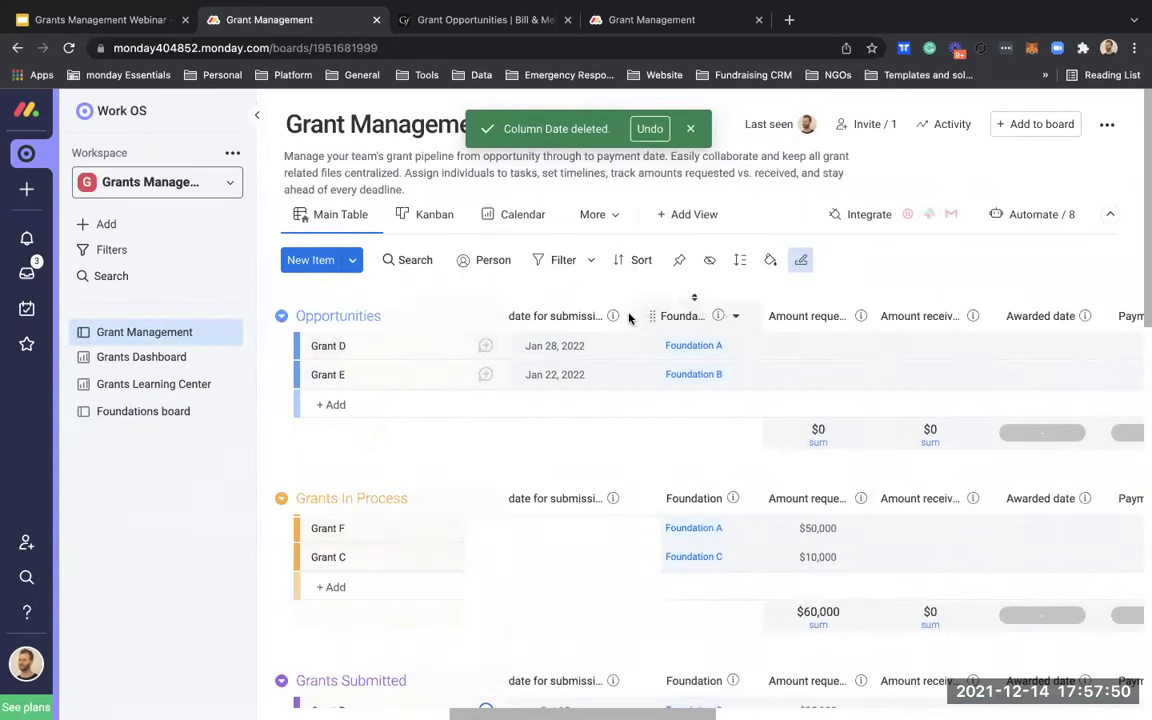
click(563, 260)
scroll(820, 452, right, 10)
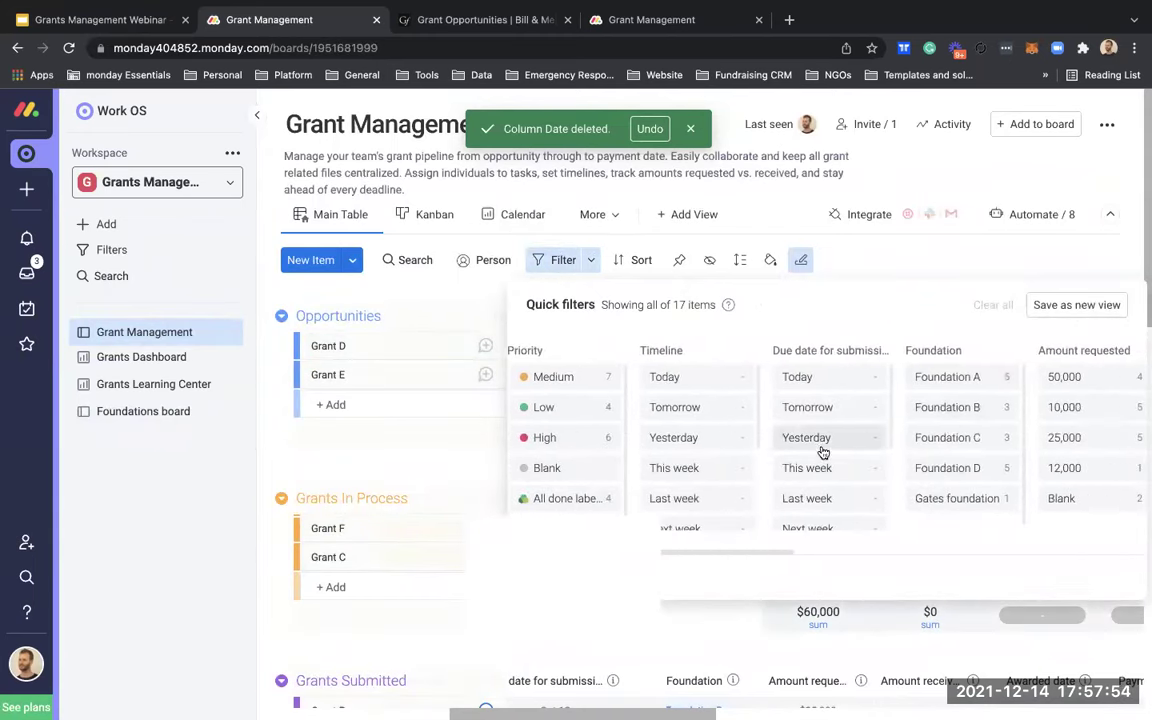
click(980, 258)
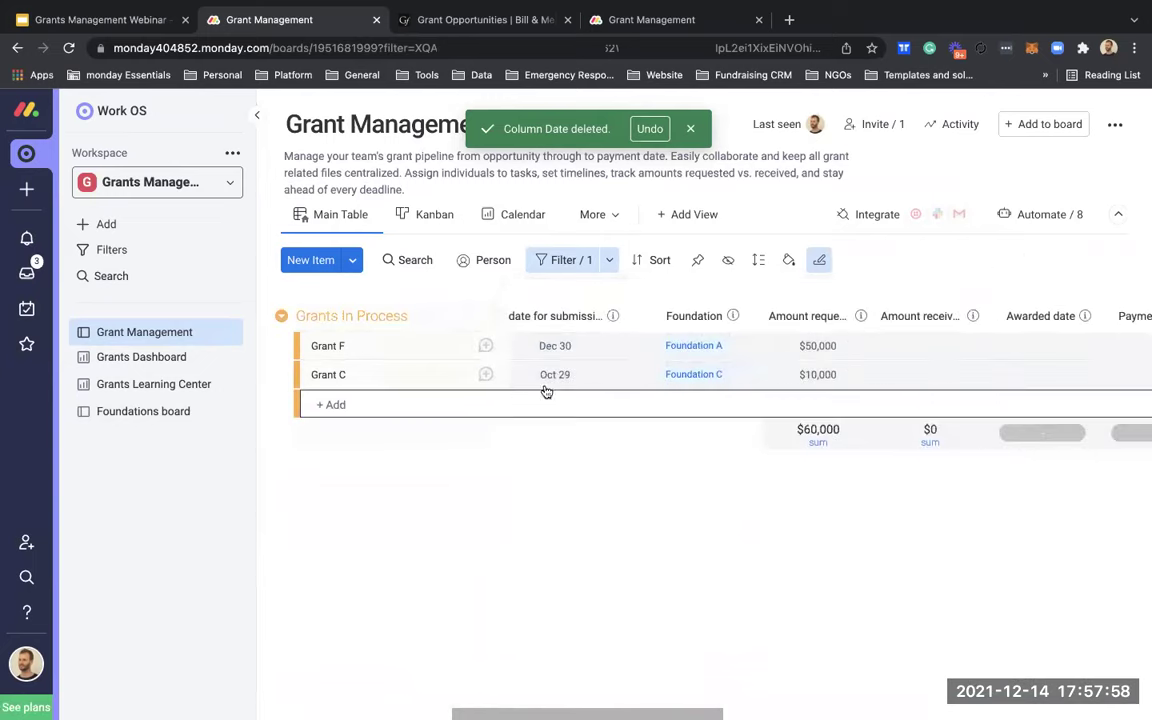
click(577, 262)
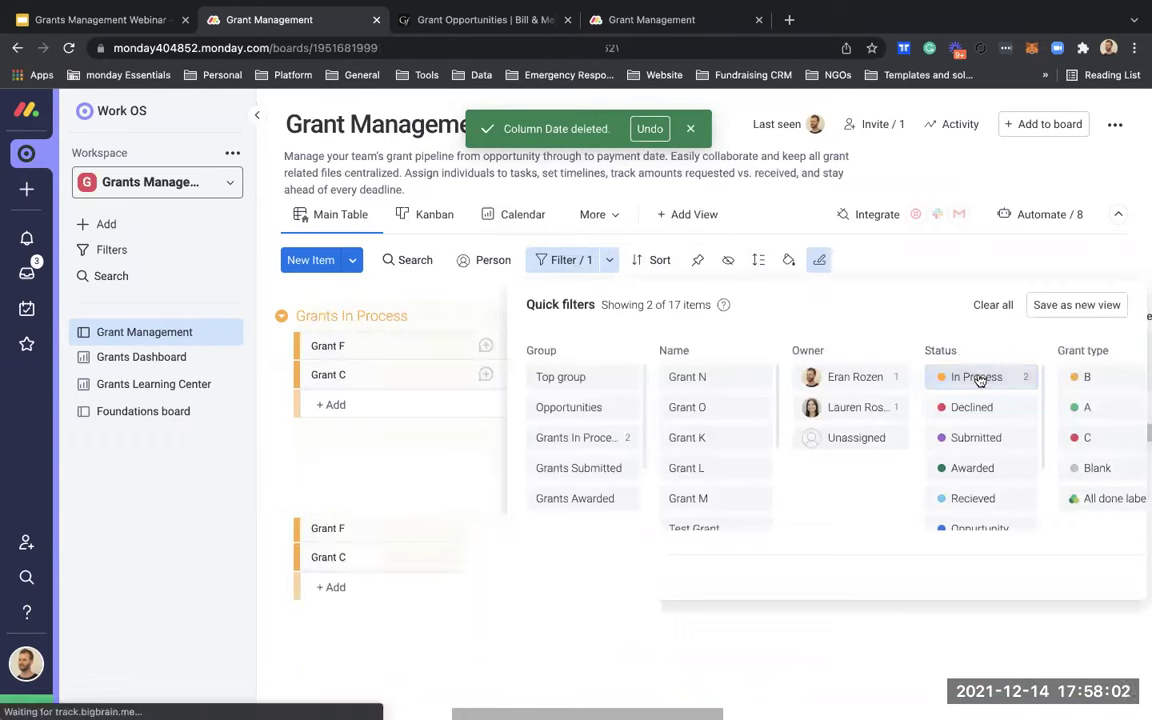
click(980, 378)
click(928, 262)
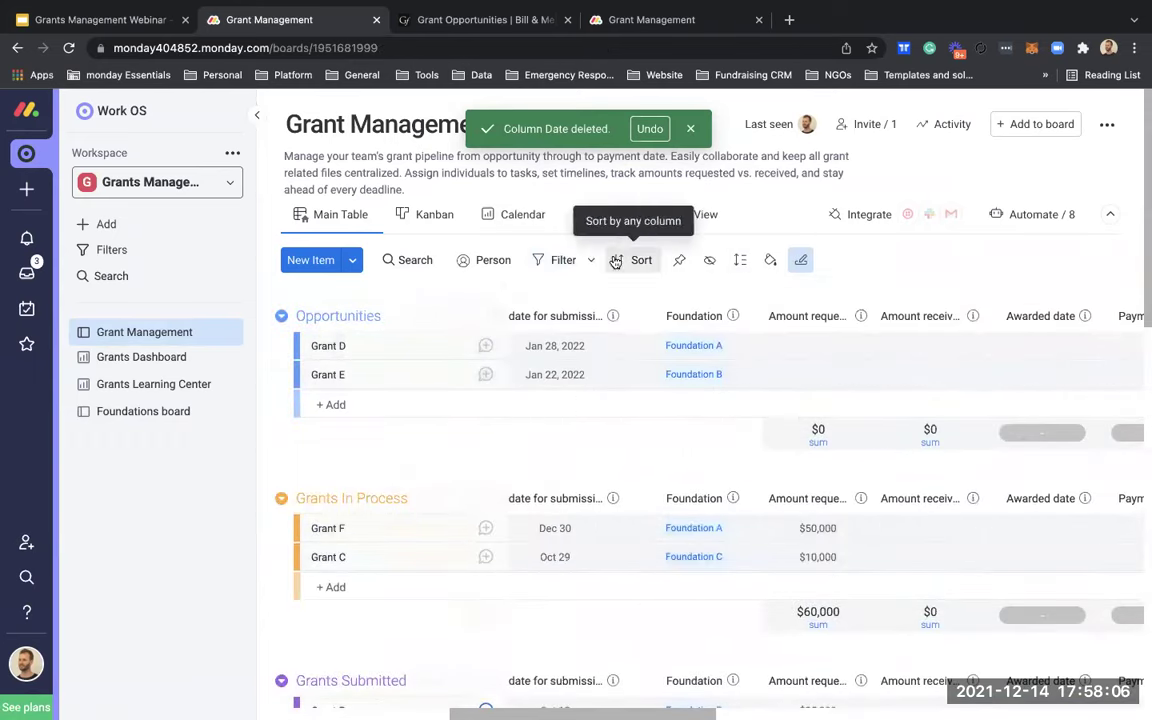
Step: Reopen the quick filters and scroll to the Foundation column's options
click(563, 262)
scroll(886, 462, right, 5)
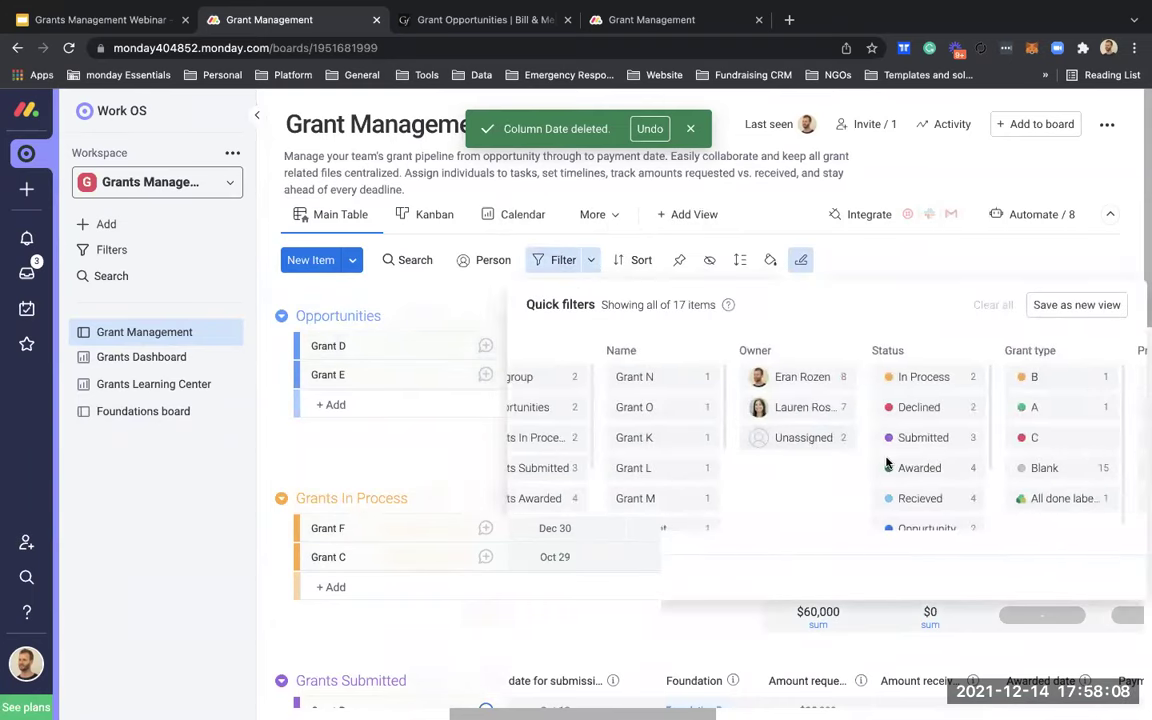
scroll(886, 462, right, 2)
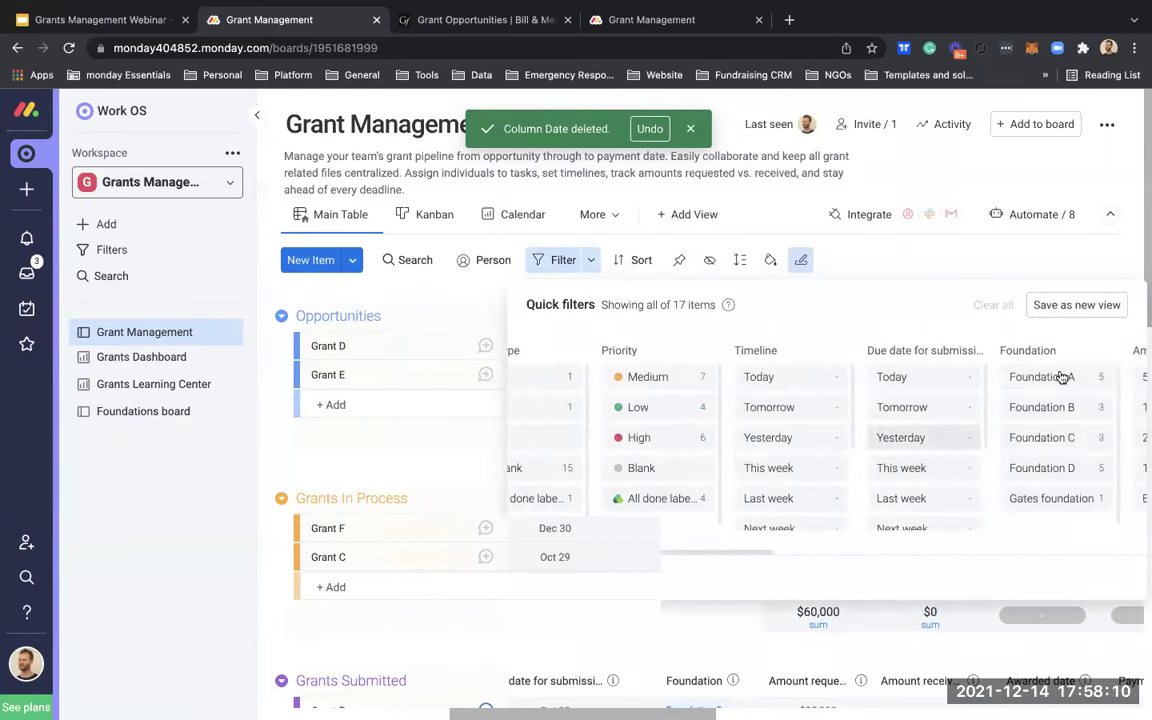
Step: Filter the grants to Foundation A and select the five grants from Grant D to Grant N
click(1062, 376)
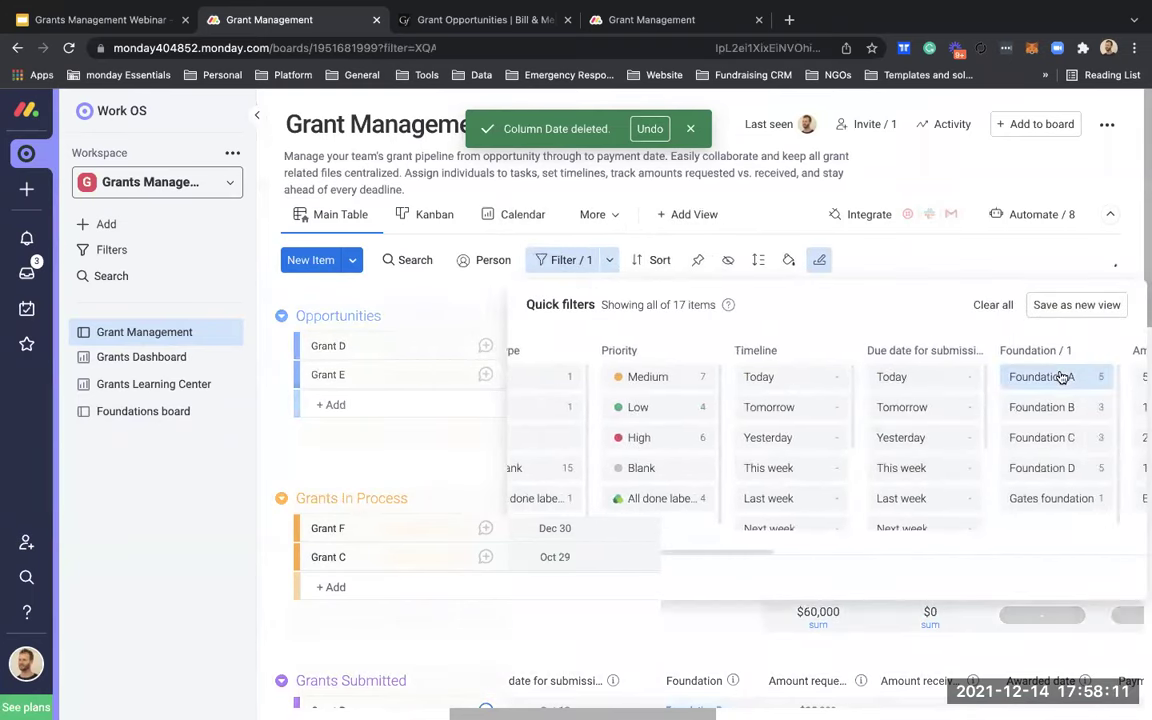
click(419, 442)
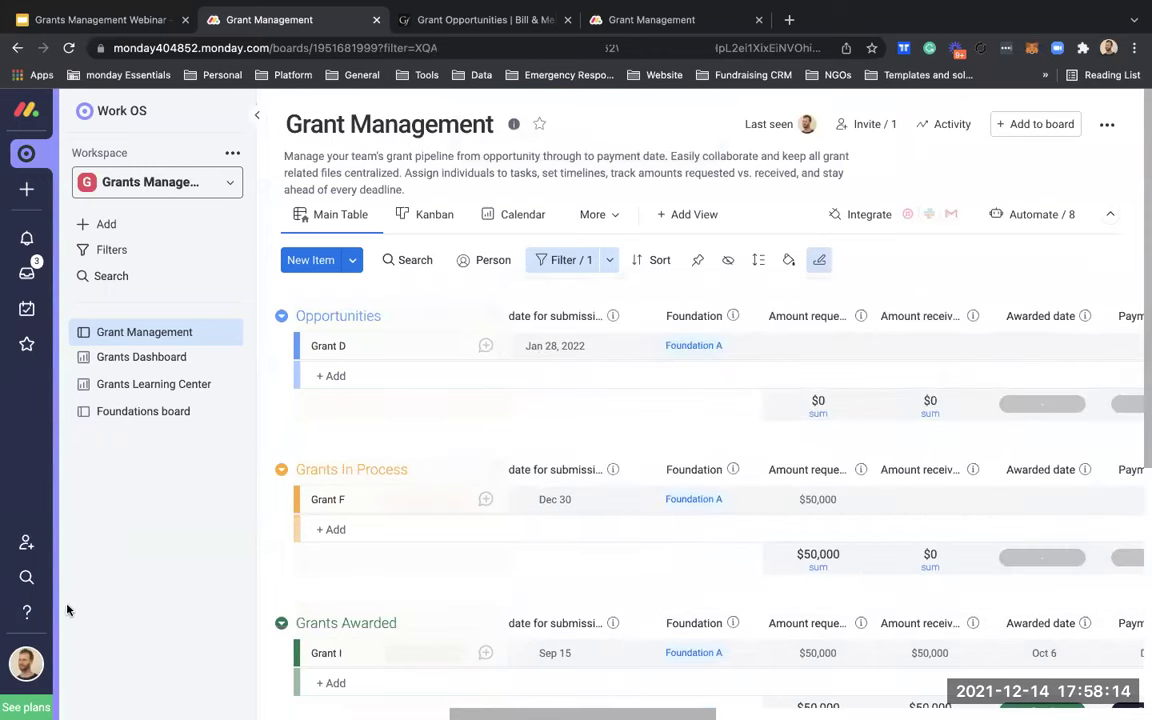
click(301, 354)
scroll(303, 507, down, 5)
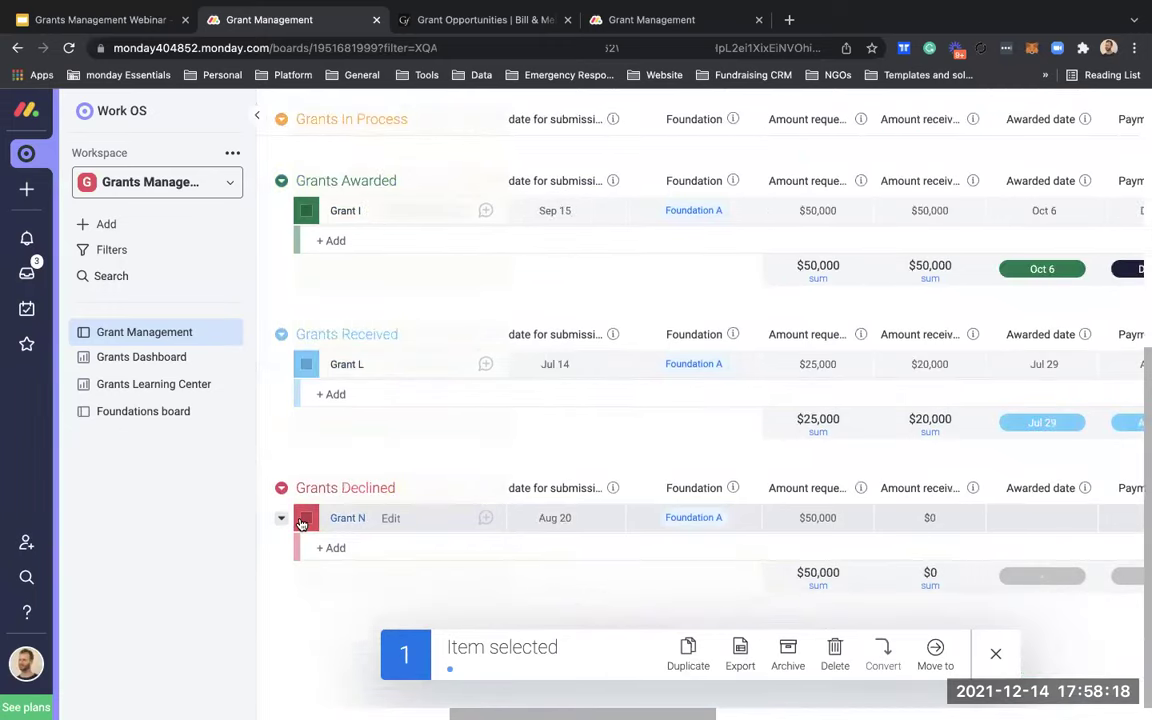
shift+click(301, 522)
Step: Link the five selected grants to Foundation A, then go to the Foundations board
scroll(993, 435, right, 10)
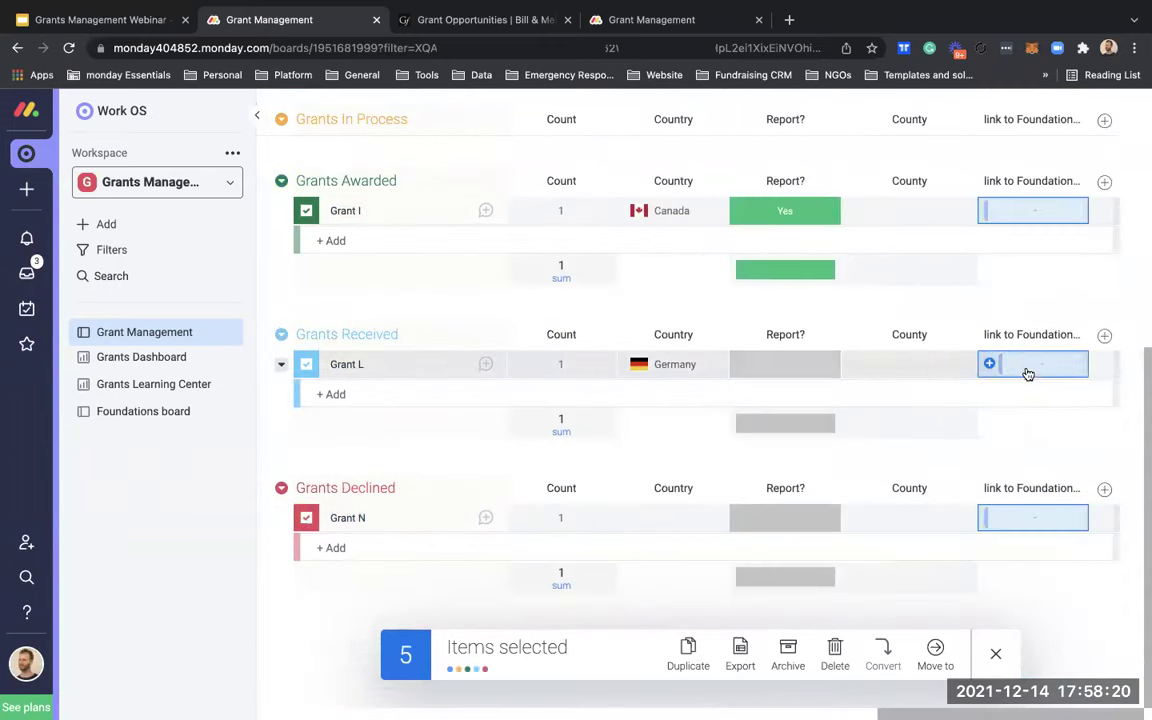
click(1028, 373)
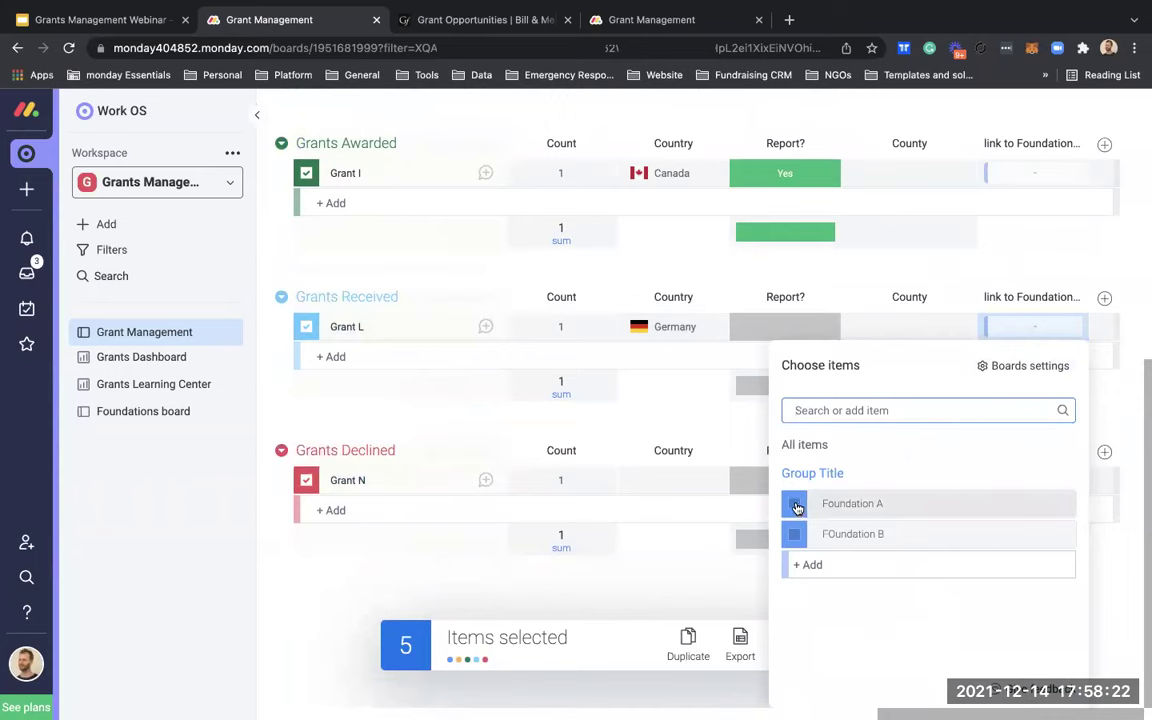
click(797, 505)
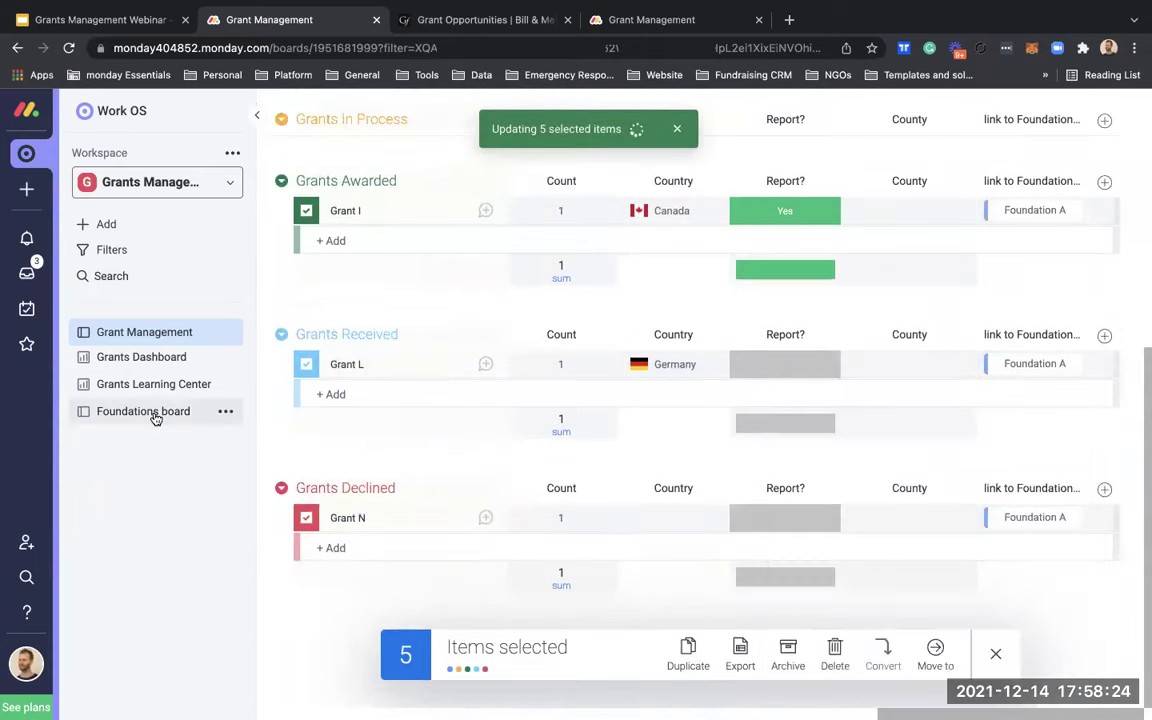
click(155, 412)
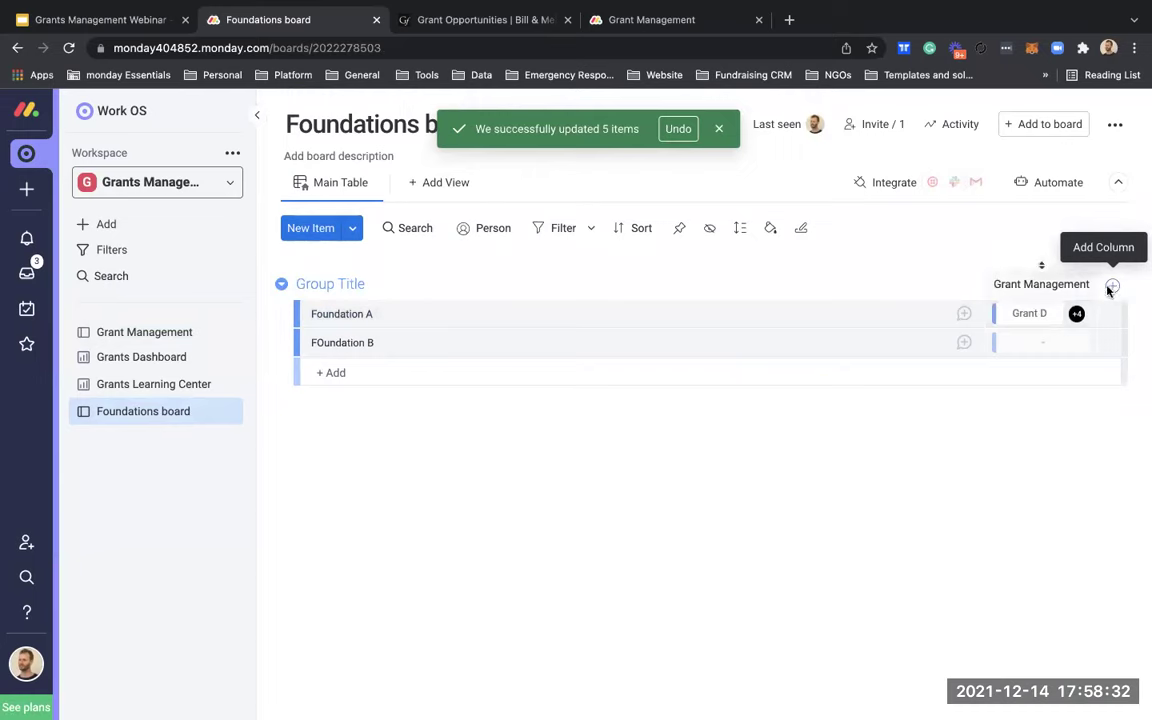
Step: Add an item card view with a Connected boards widget to the Foundation A item
click(964, 314)
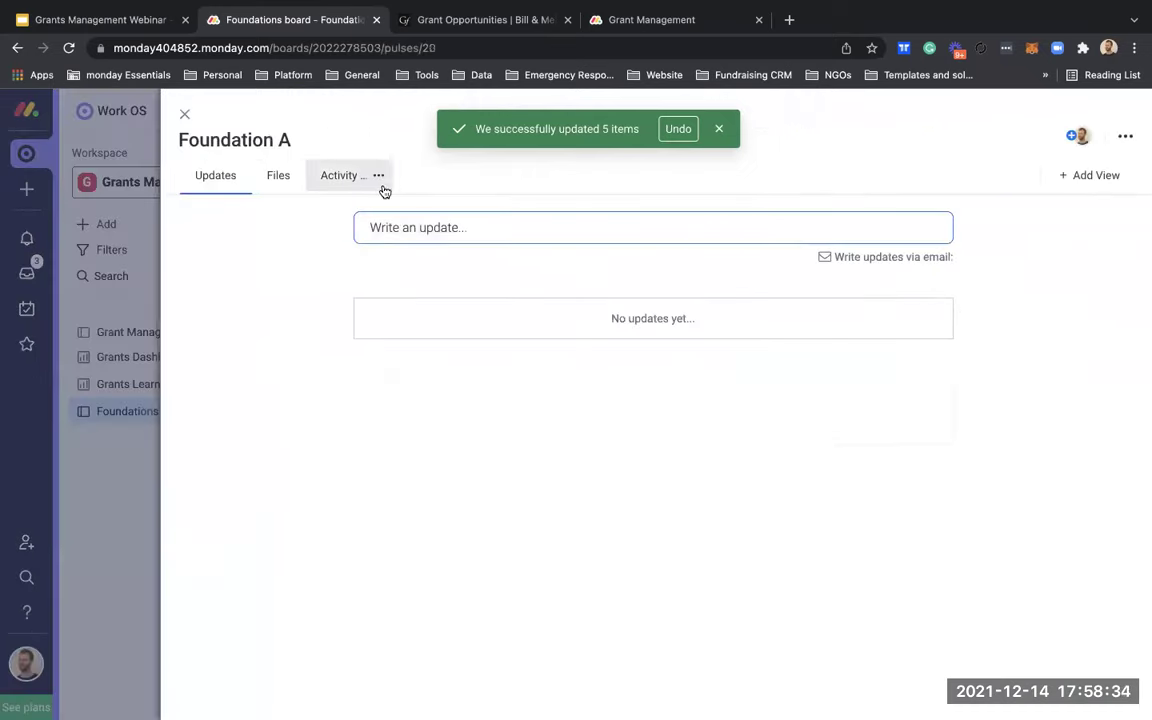
click(1093, 178)
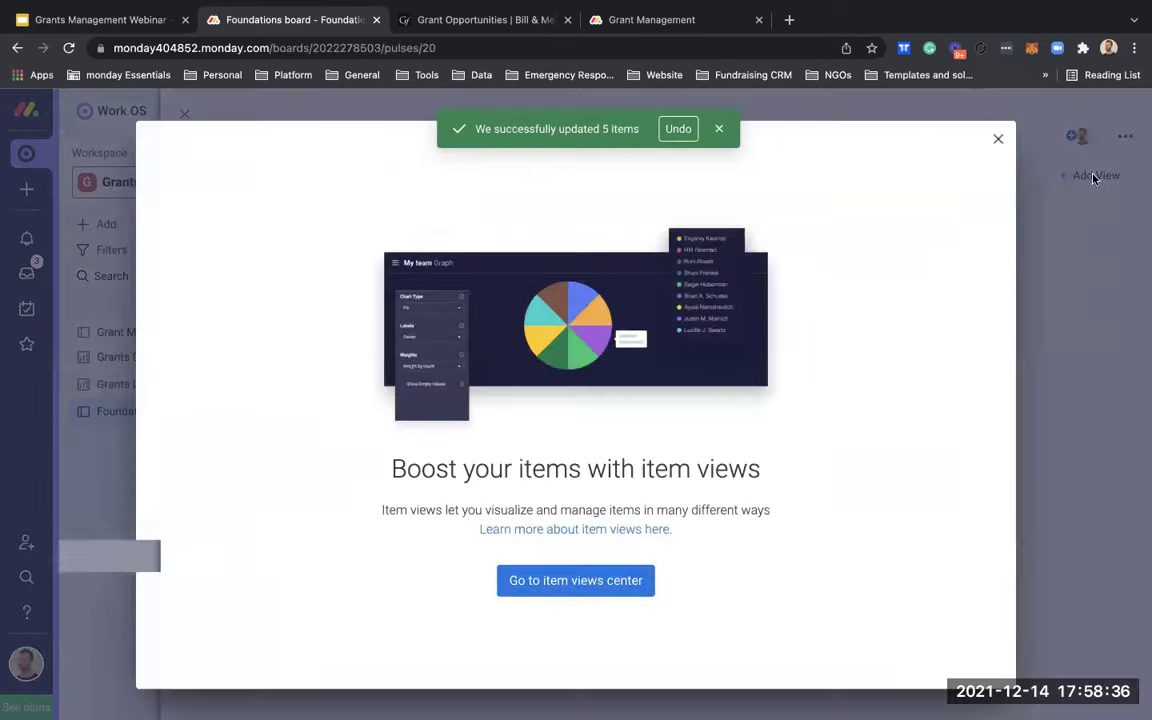
click(566, 582)
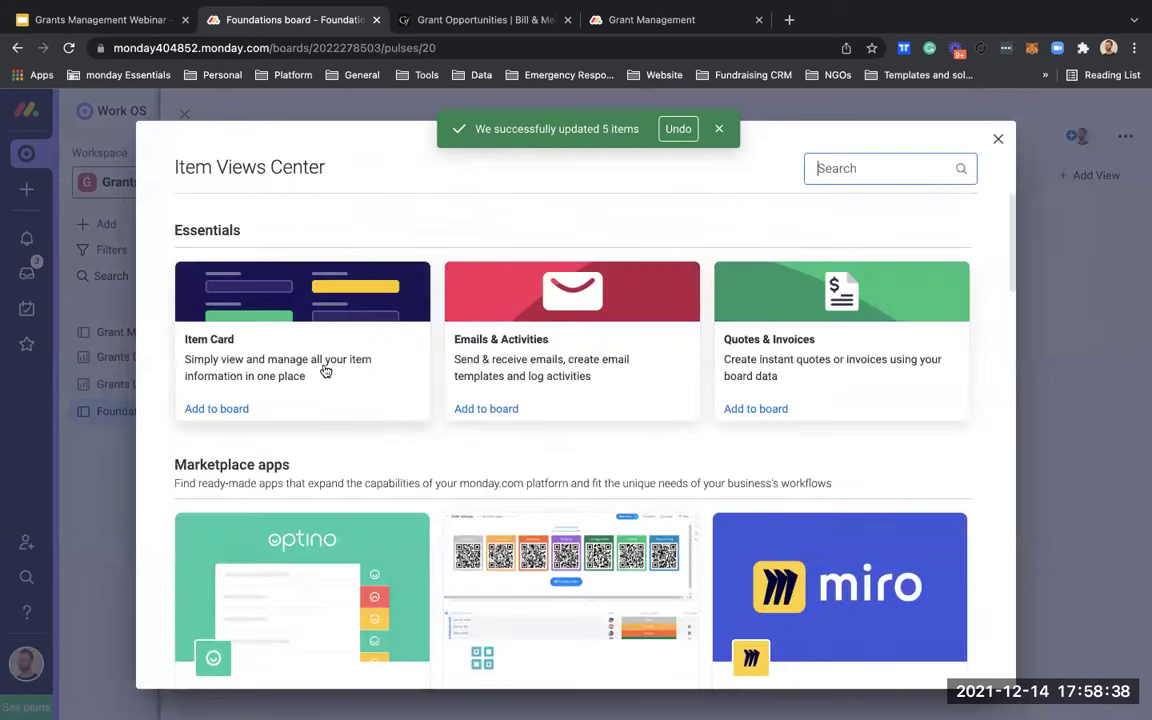
key(Escape)
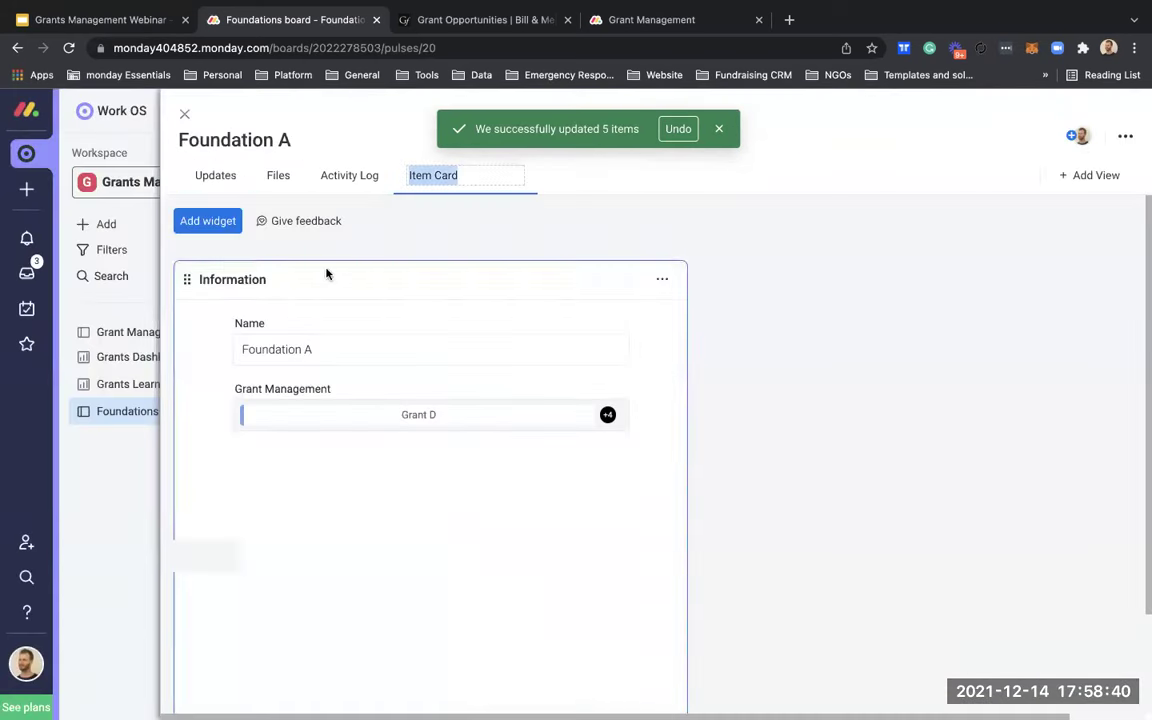
click(222, 221)
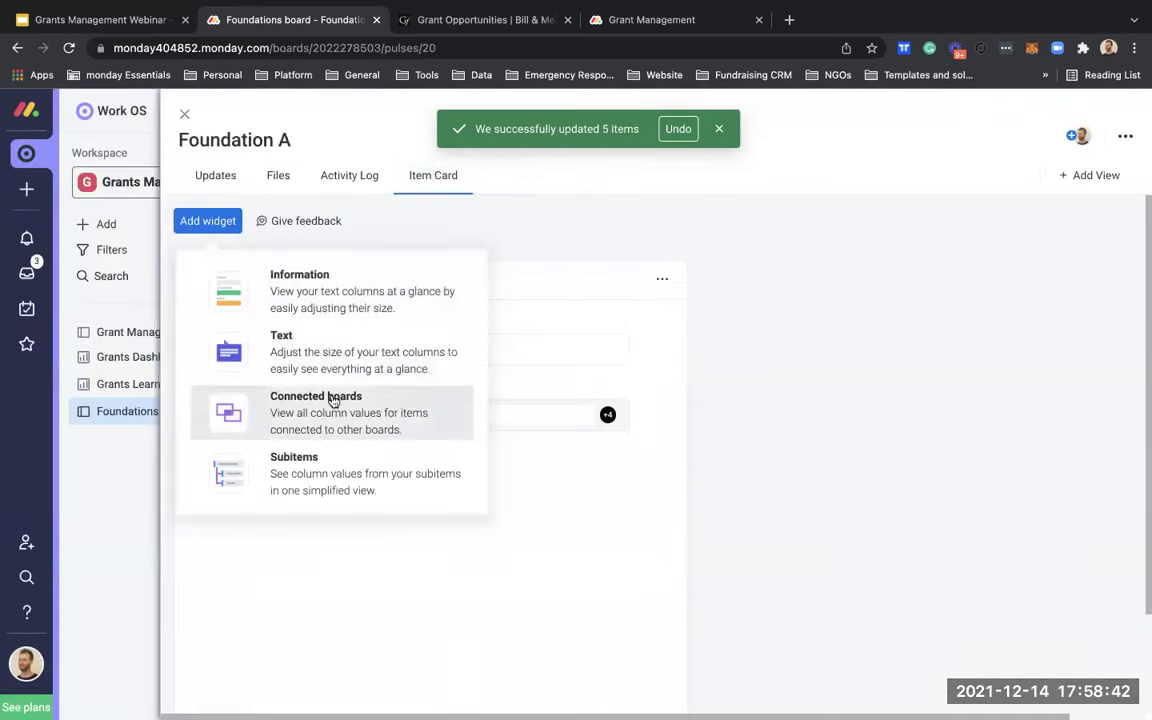
click(335, 402)
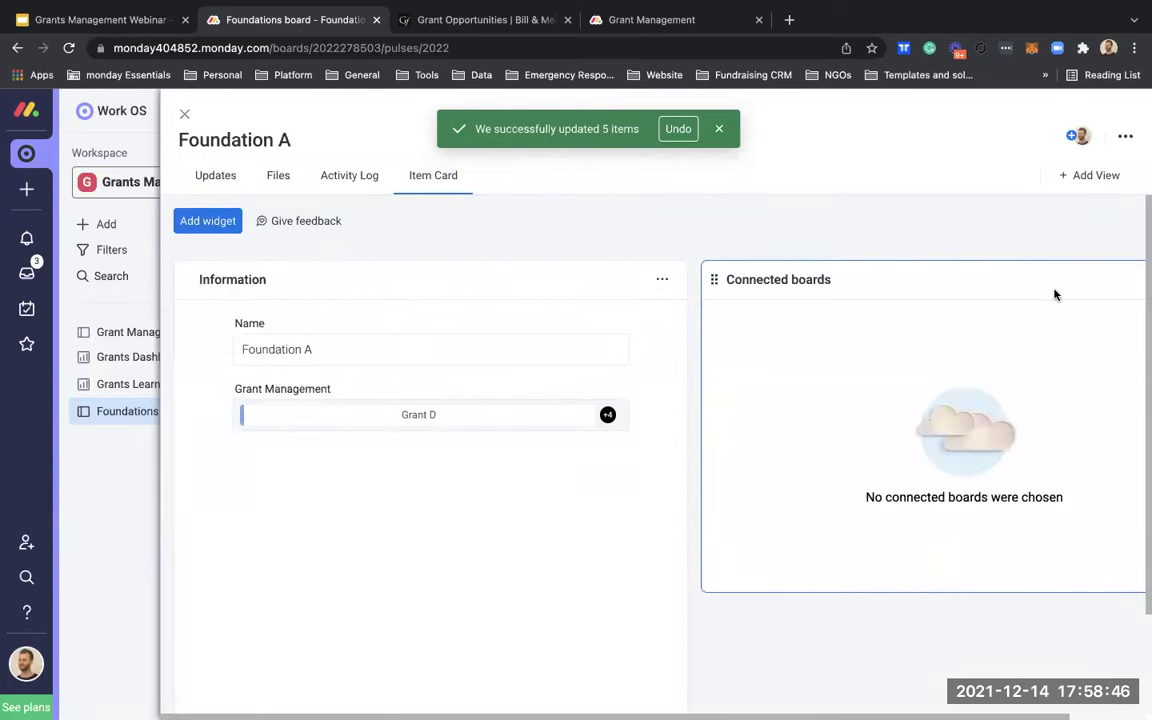
Step: Enable the Grant Management column in the Connected boards widget settings, then close the Foundation A item
scroll(1054, 294, right, 2)
click(1107, 279)
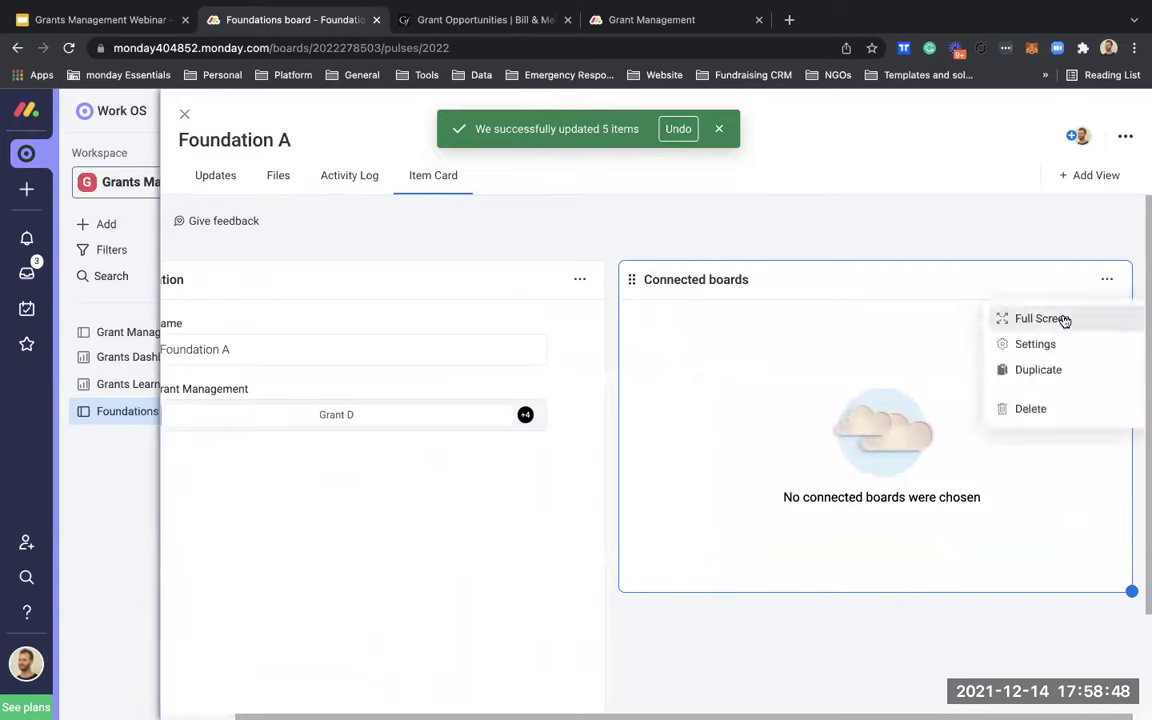
click(1062, 319)
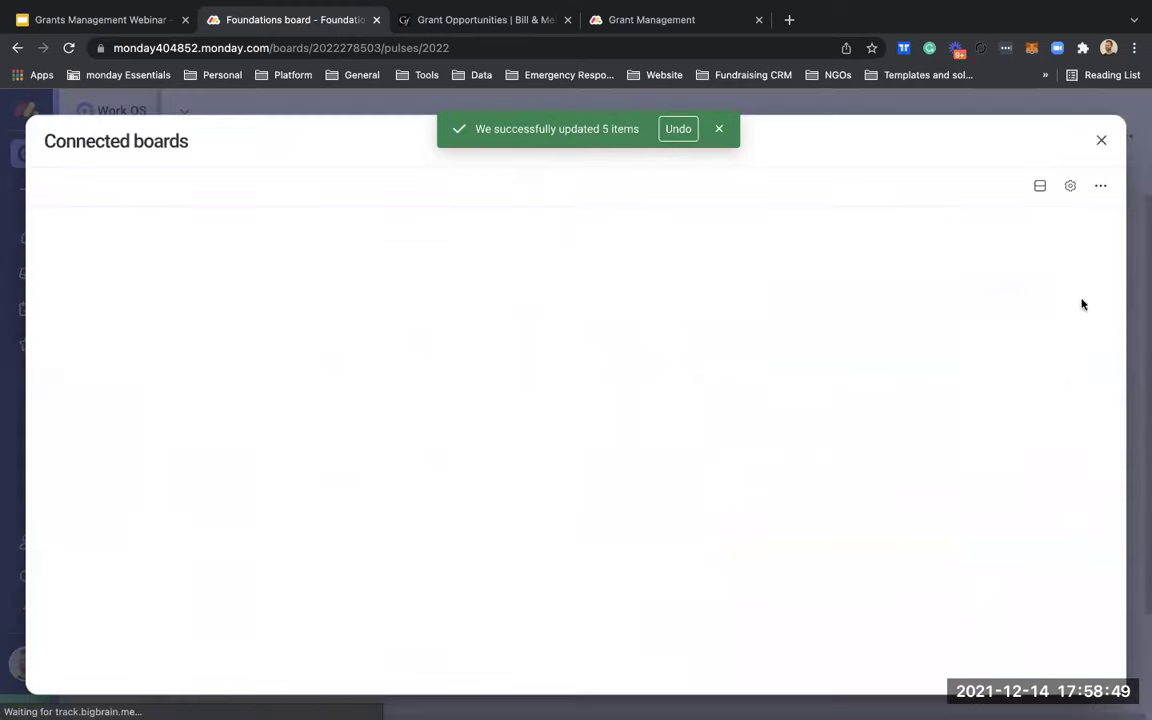
click(1068, 190)
click(839, 334)
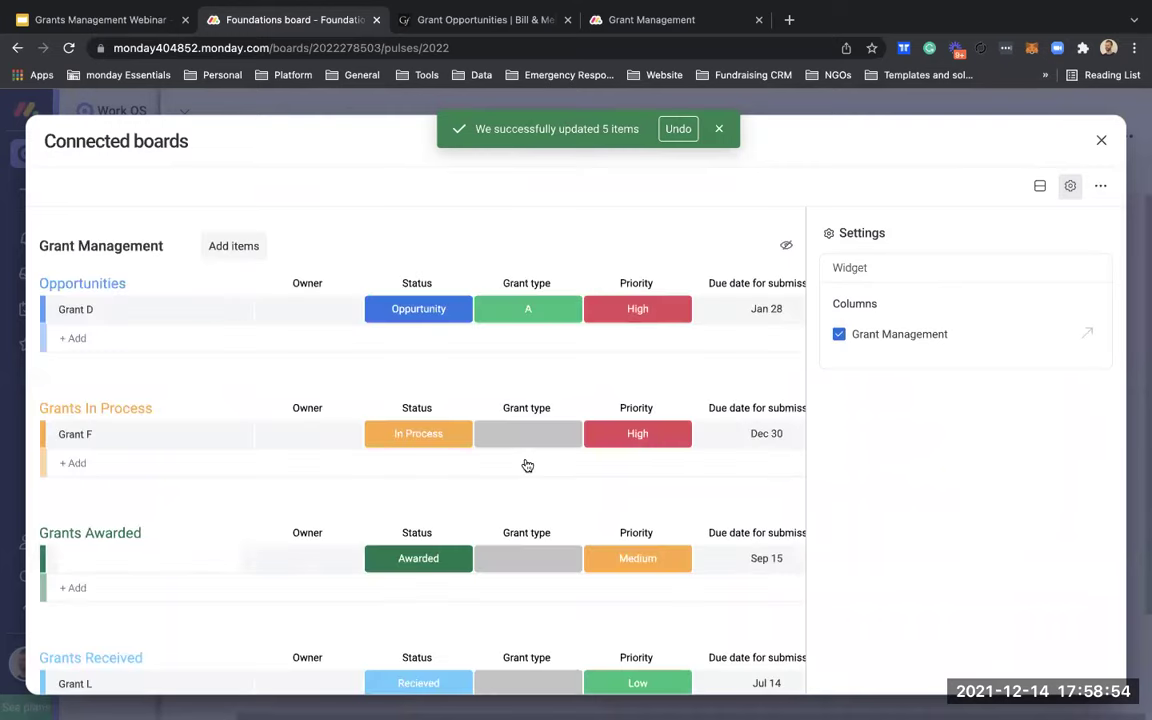
scroll(527, 465, down, 2)
scroll(527, 465, down, 2)
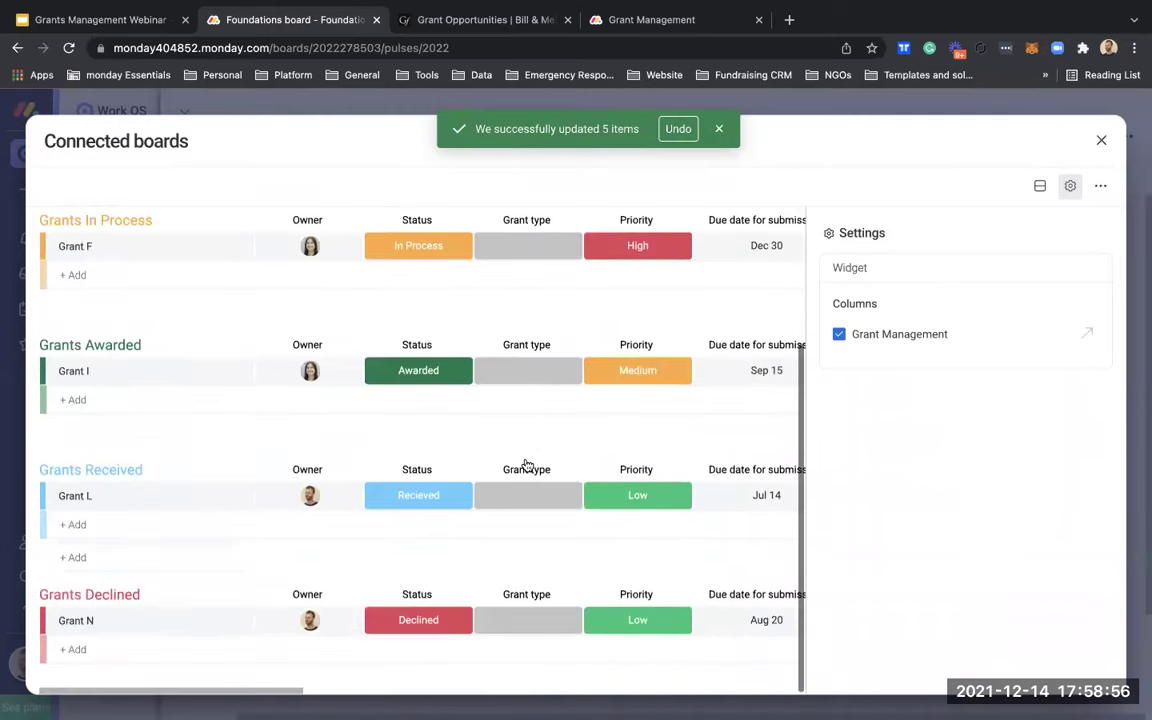
scroll(527, 464, up, 4)
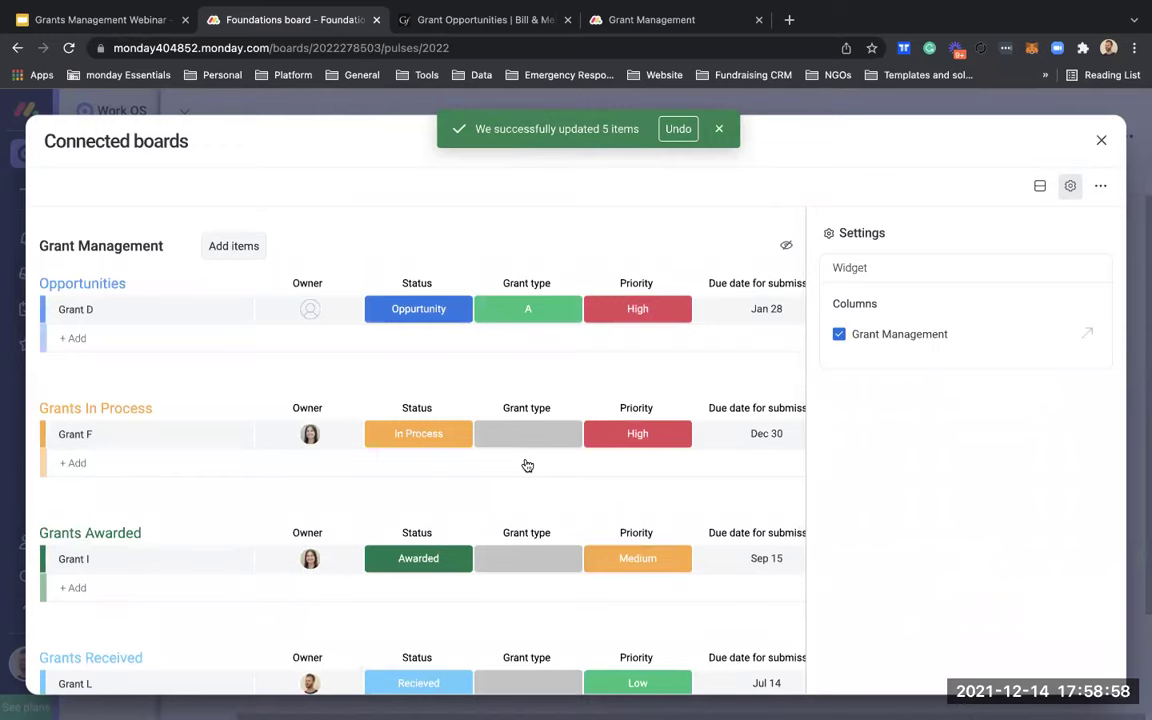
click(1101, 140)
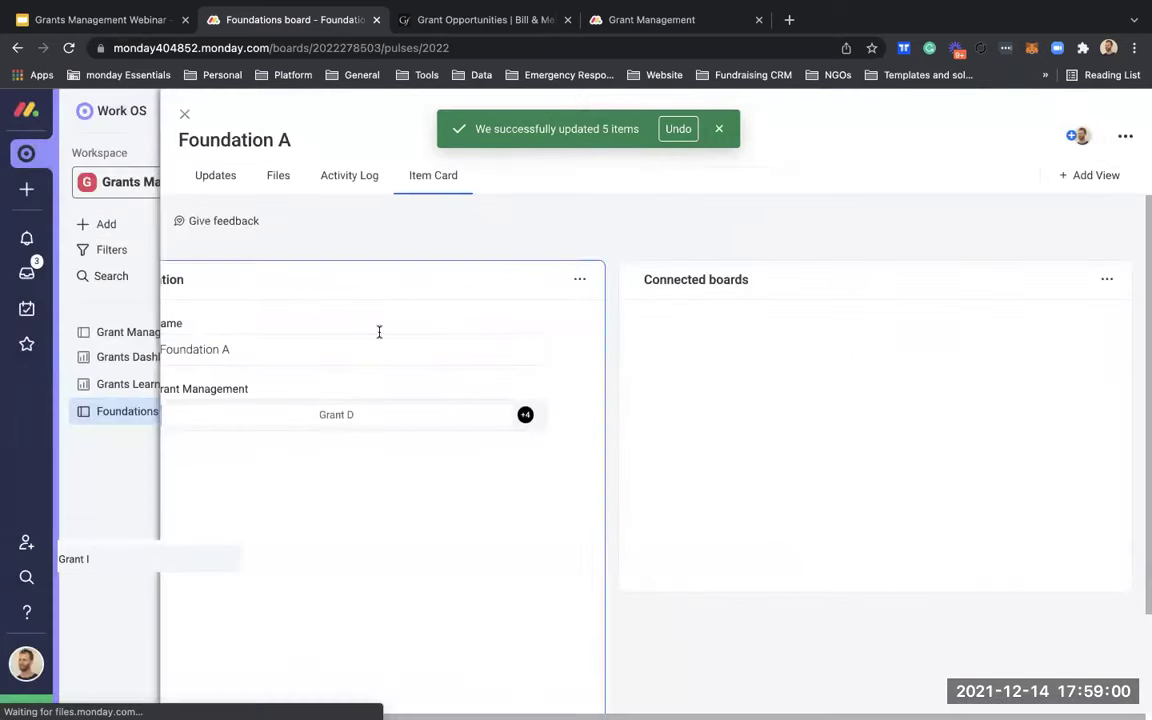
click(183, 113)
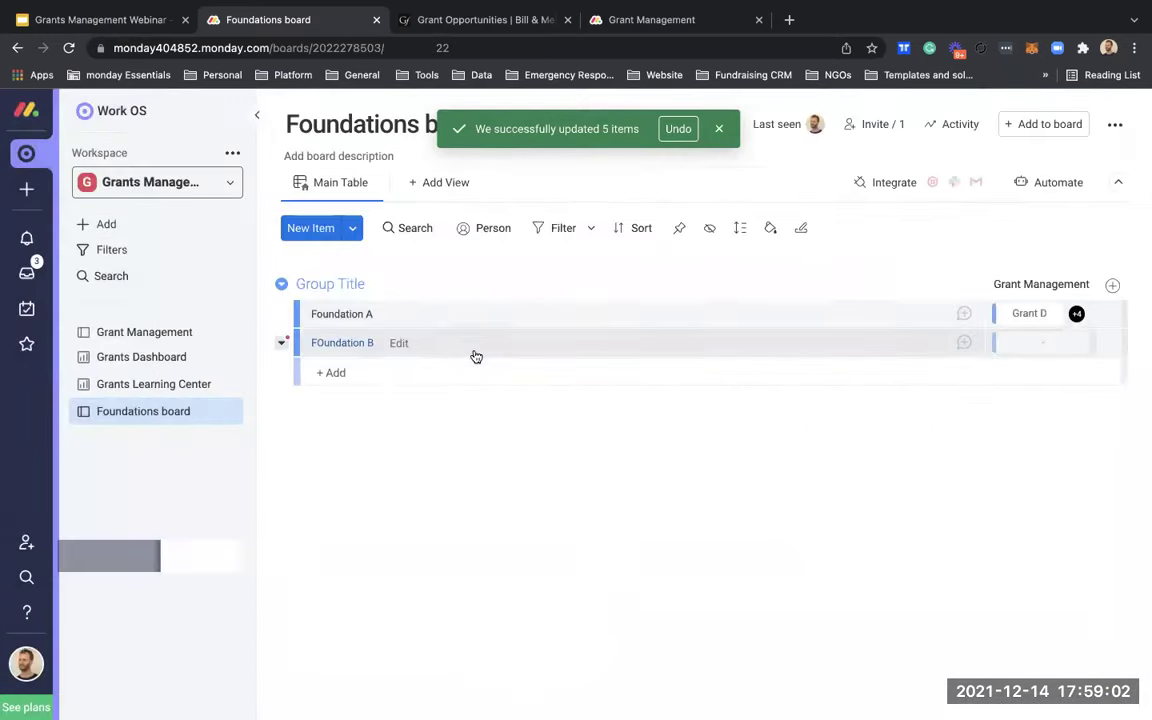